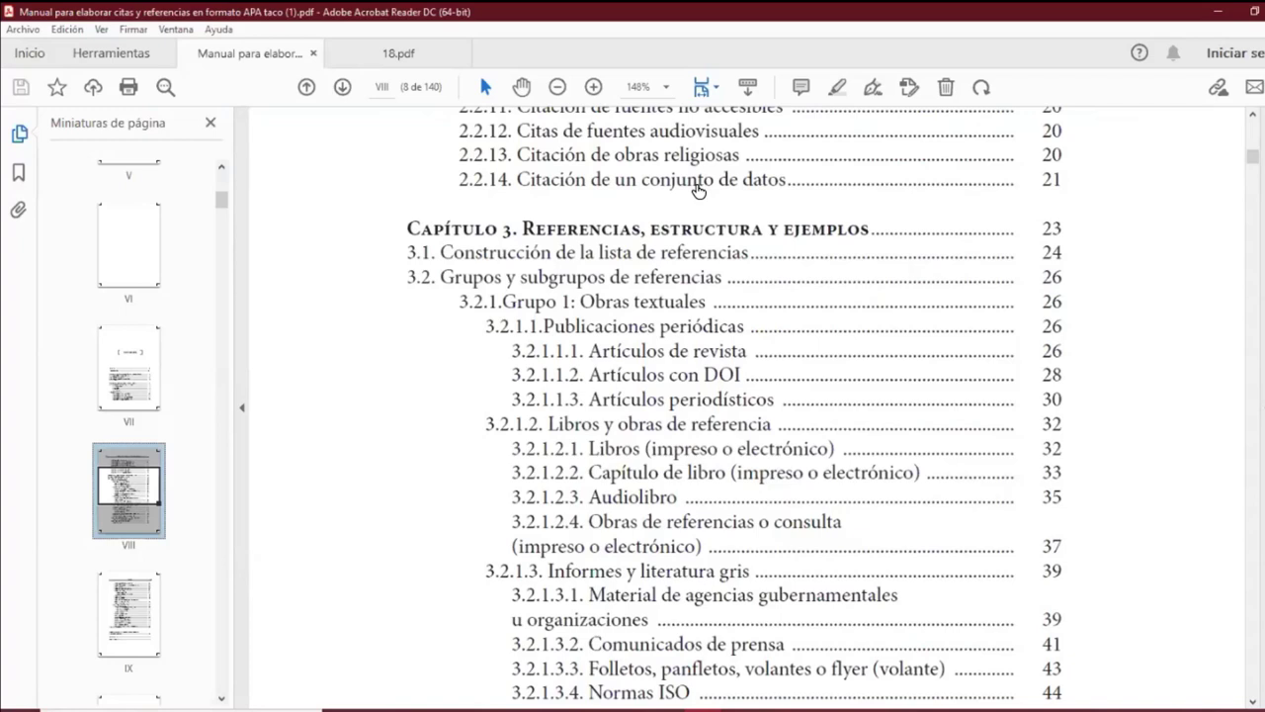
Jump from the manual's contents to section 2.2.11 on non-accessible sources.
scroll(698, 191, "up", 1)
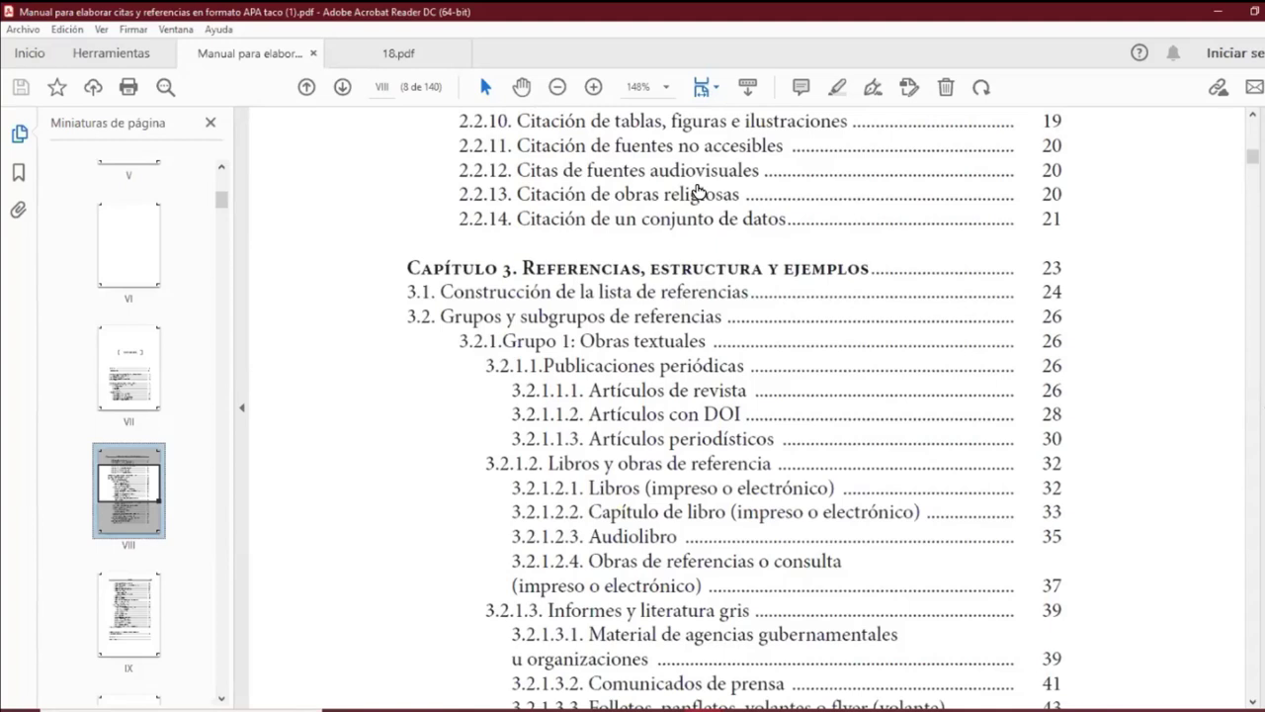
scroll(769, 257, "up", 3)
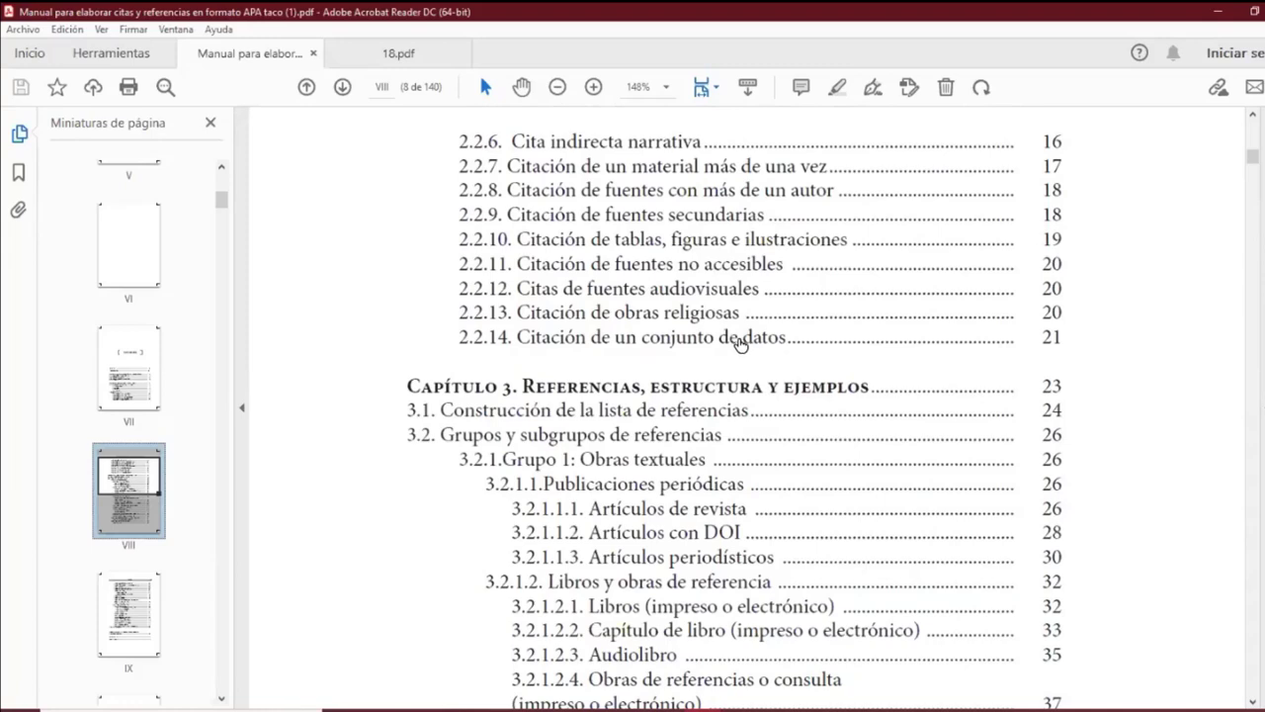
scroll(728, 316, "up", 1)
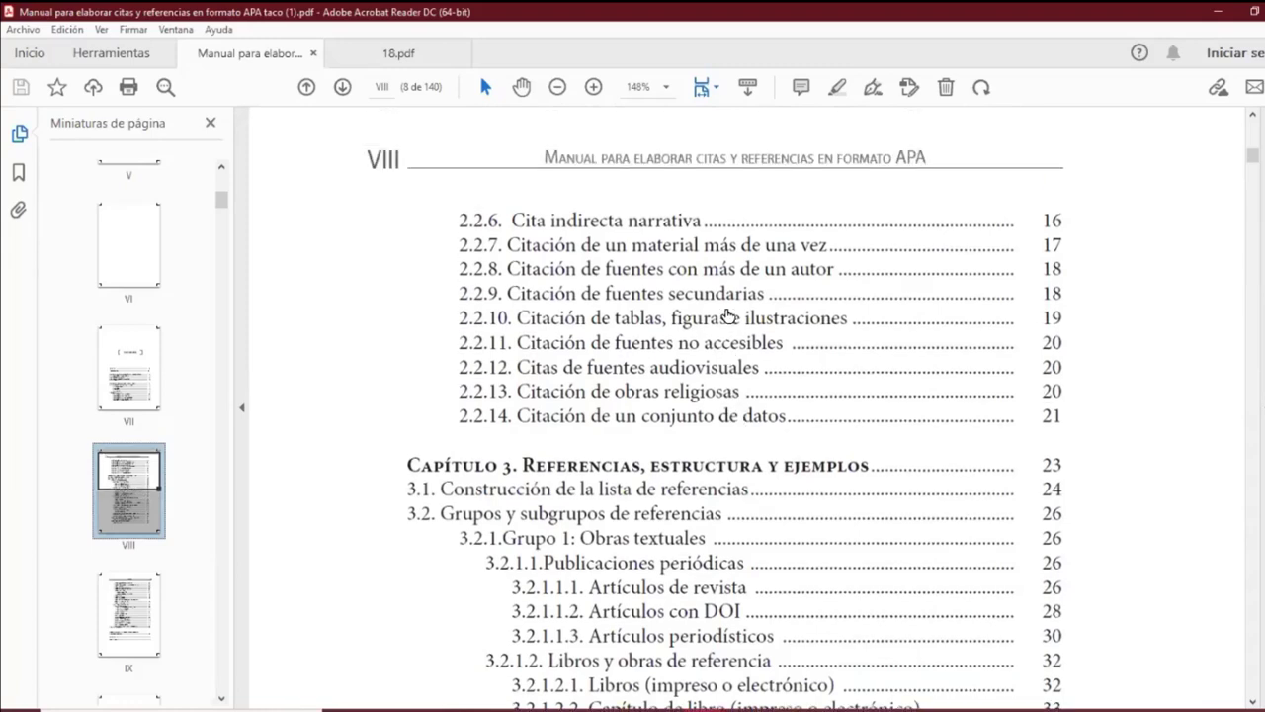
scroll(727, 316, "up", 5)
scroll(727, 314, "up", 1)
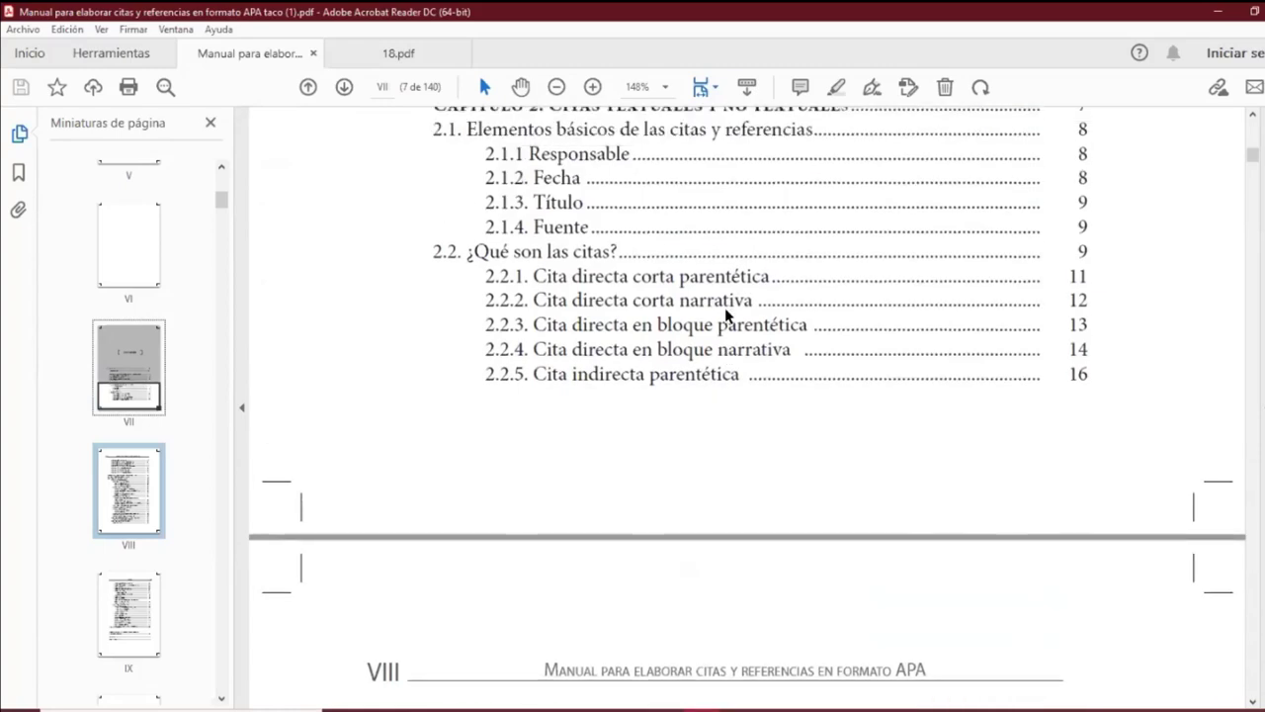
scroll(726, 314, "down", 6)
scroll(728, 316, "down", 1)
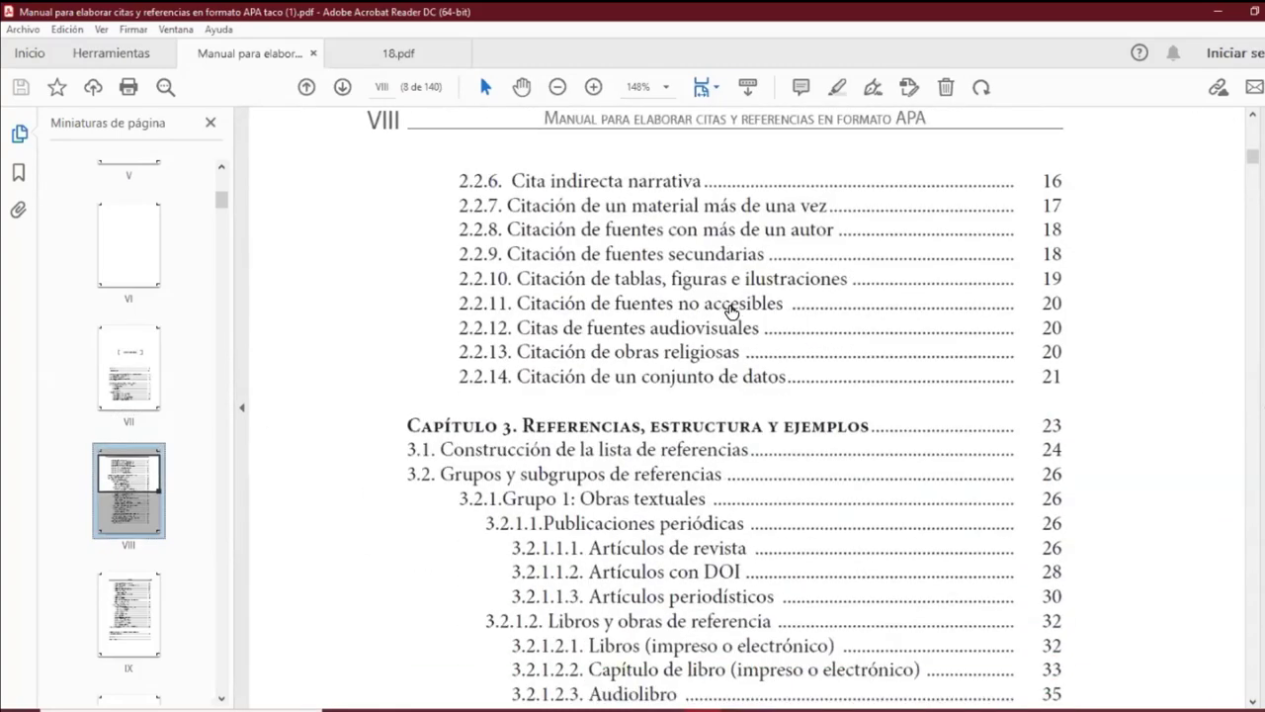
left_click(729, 312)
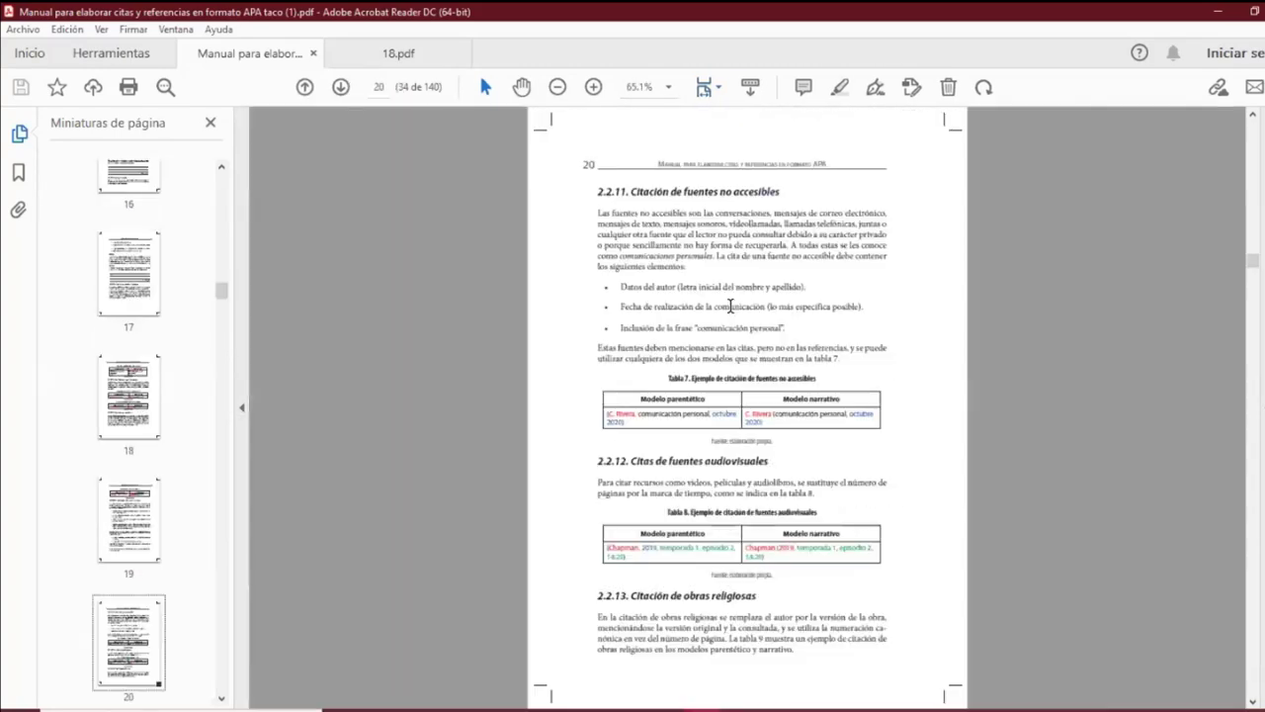
Fit the section to the page width, then bring up the Canva presentation in Chrome.
left_click(719, 88)
left_click(777, 114)
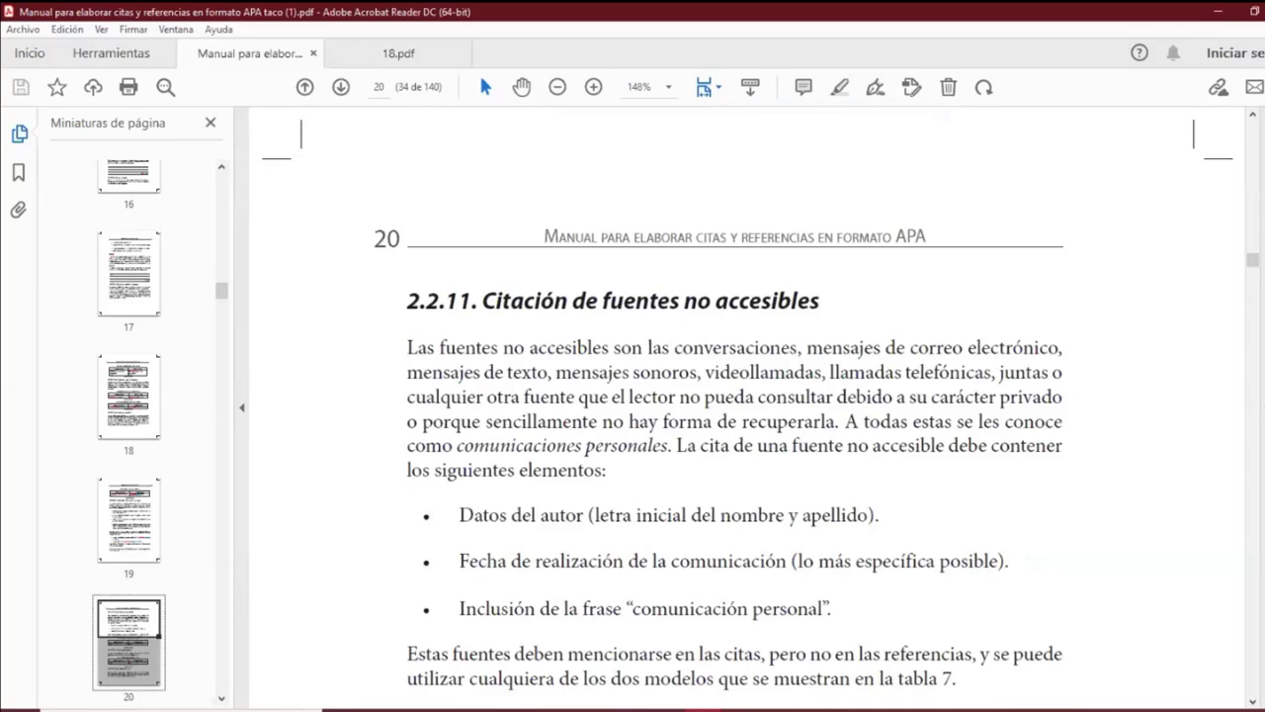
left_click(583, 709)
Scroll the 'APA UNAM' deck to page 17, the EJEMPLO REFERENCIA slide with the video template.
scroll(554, 478, "up", 7)
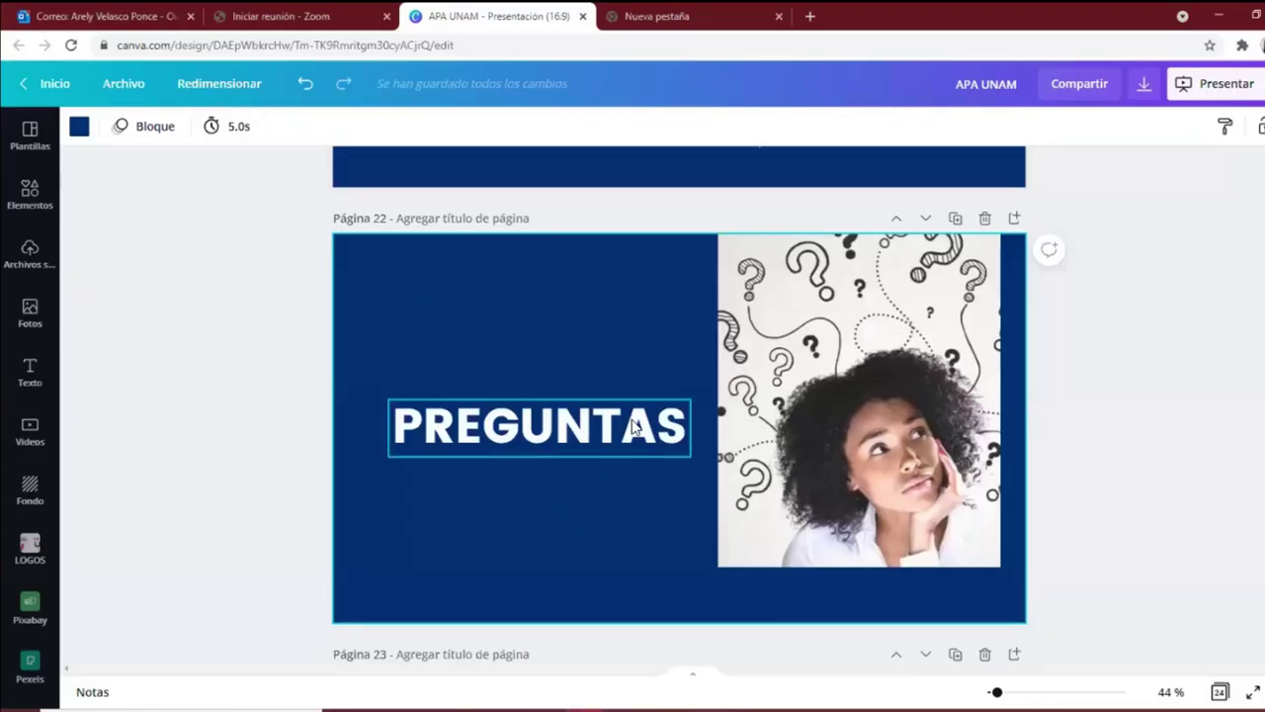
scroll(680, 403, "up", 20)
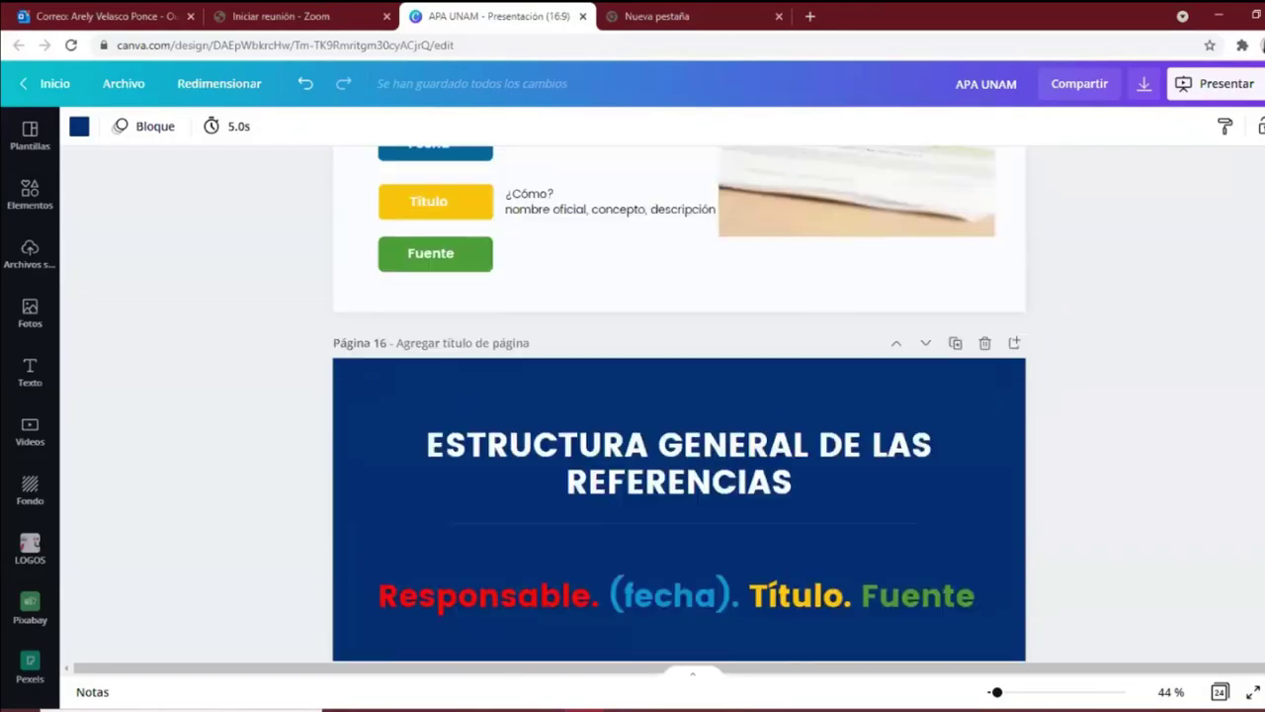
scroll(680, 403, "down", 5)
scroll(680, 404, "down", 20)
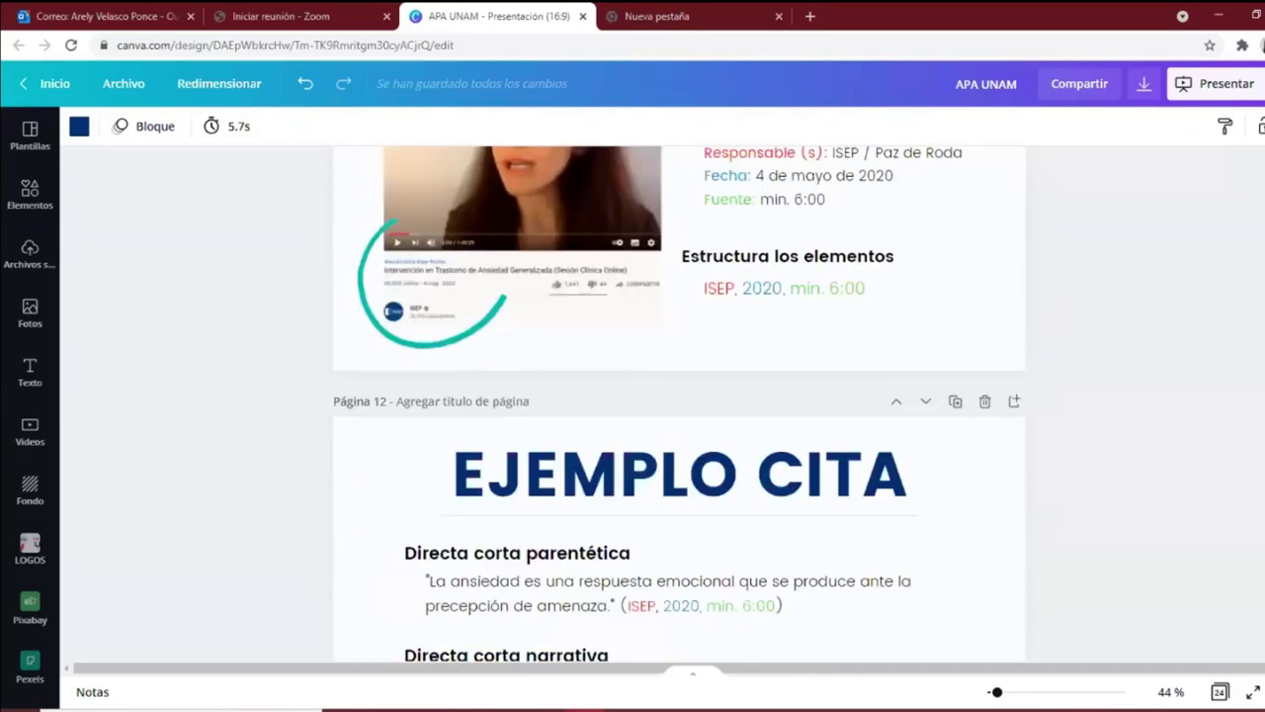
scroll(680, 403, "down", 10)
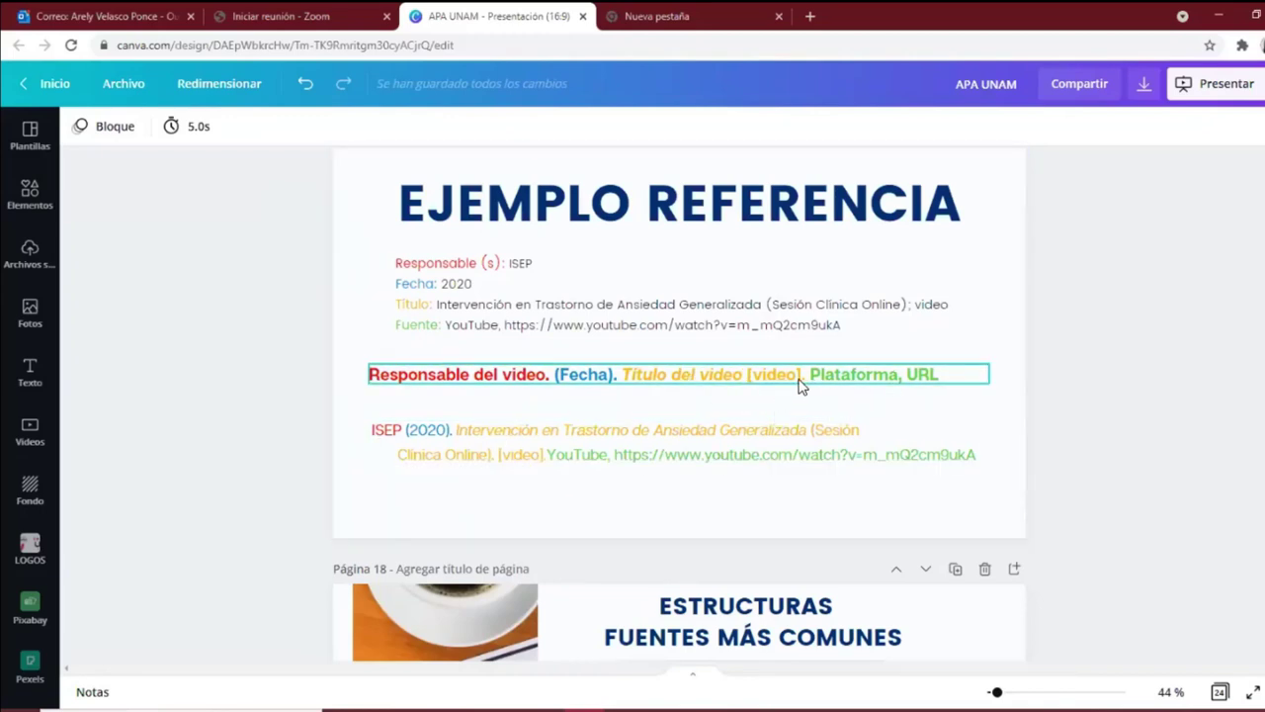
Insert a period after 'Título del video' in the slide's video reference template text box.
left_click(743, 384)
left_click(741, 376)
type(".")
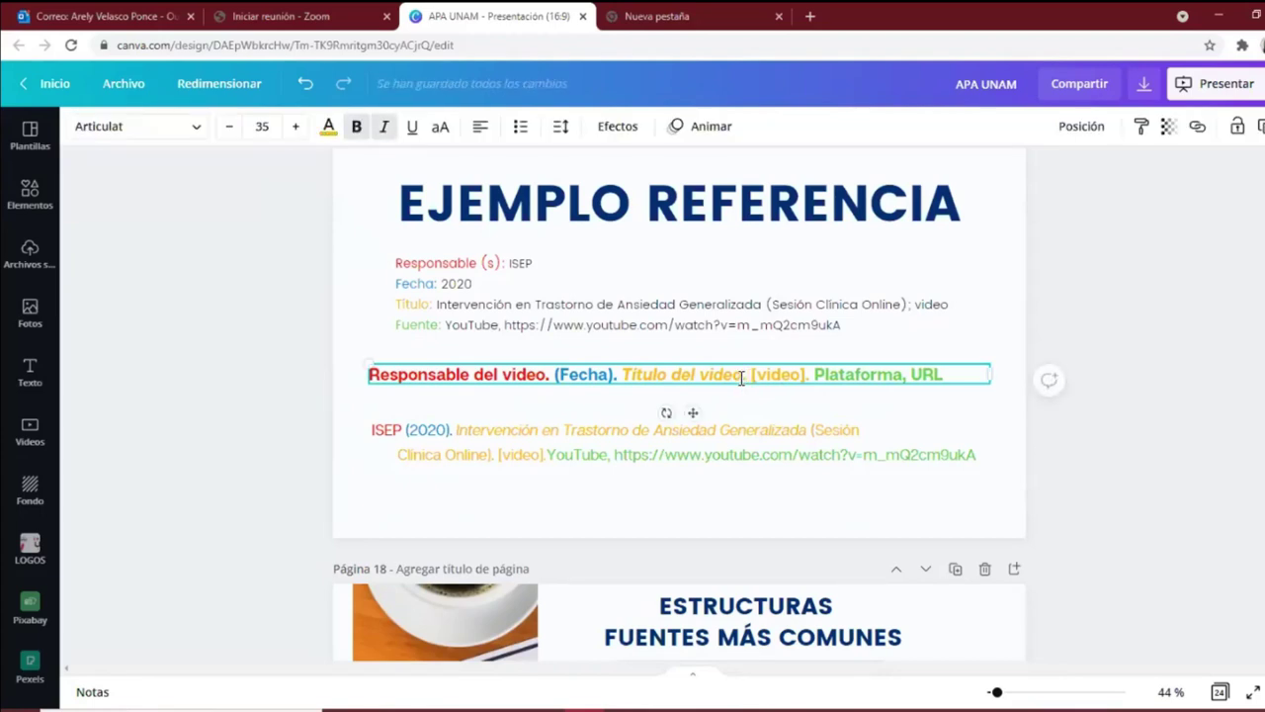
left_click(801, 399)
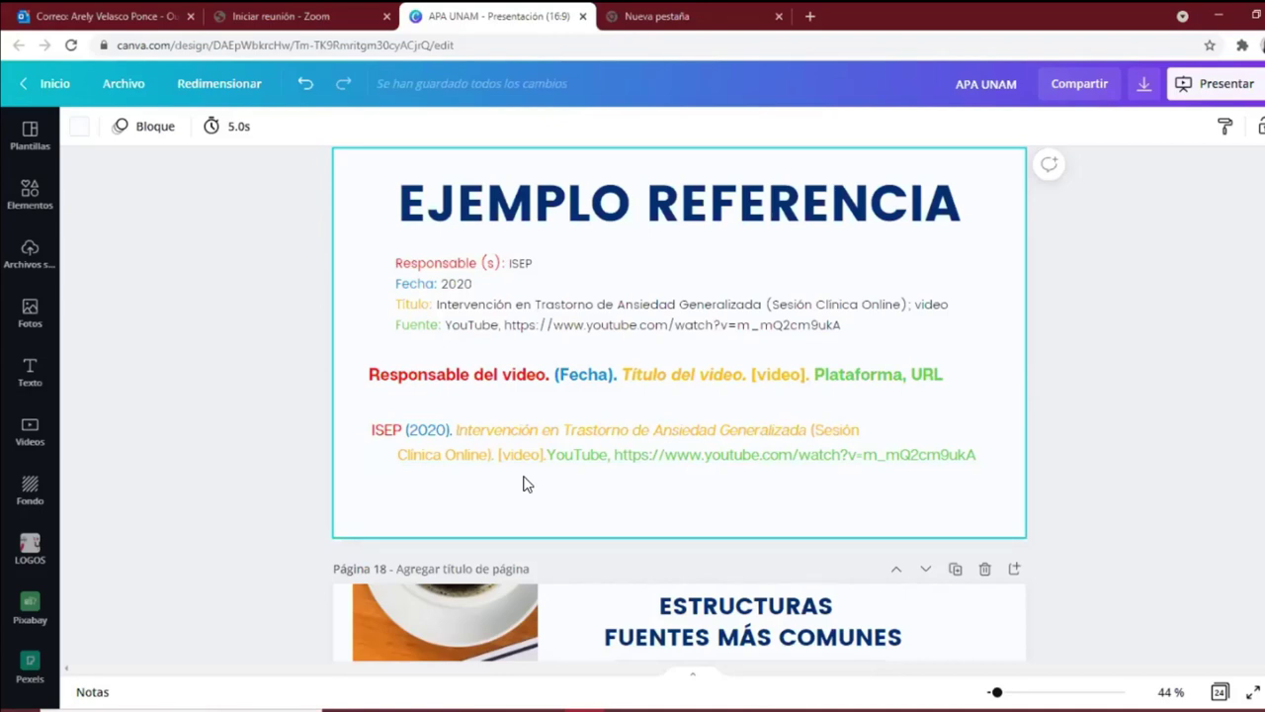
Bring the APA manual PDF back and scroll page 20 past Tablas 7 and 8, returning to section 2.2.11.
mouse_move(703, 708)
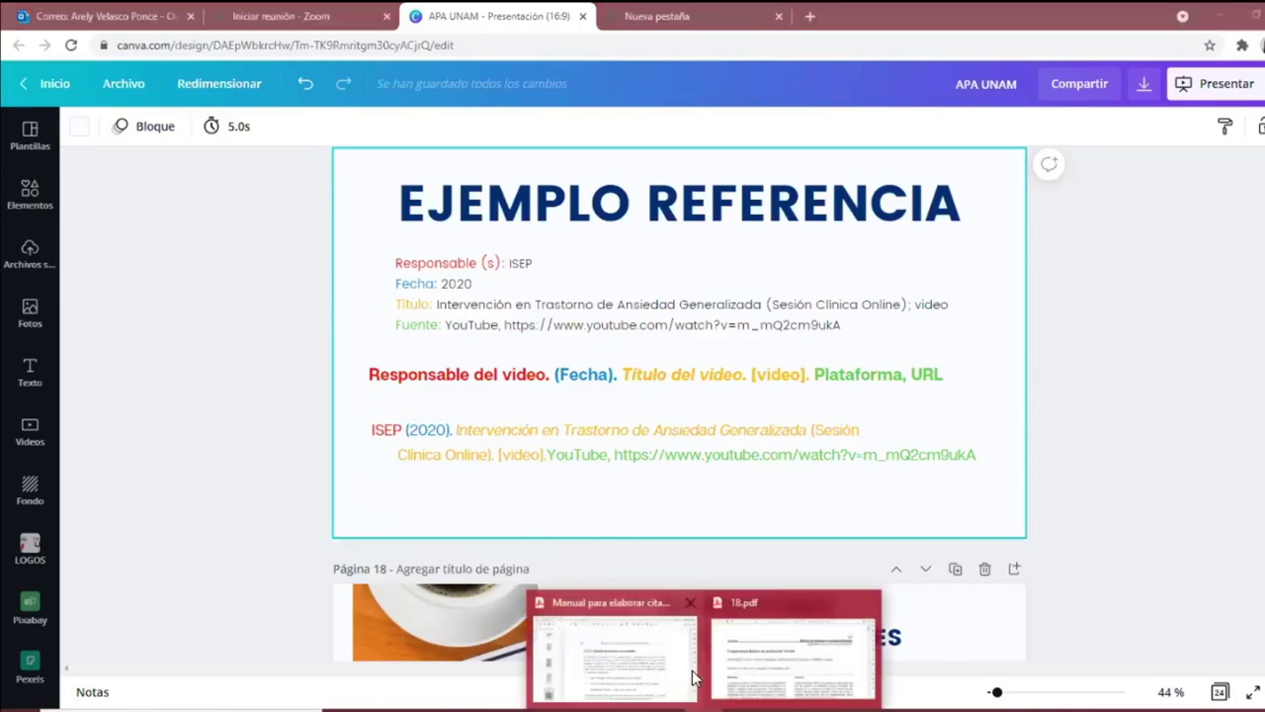
left_click(651, 660)
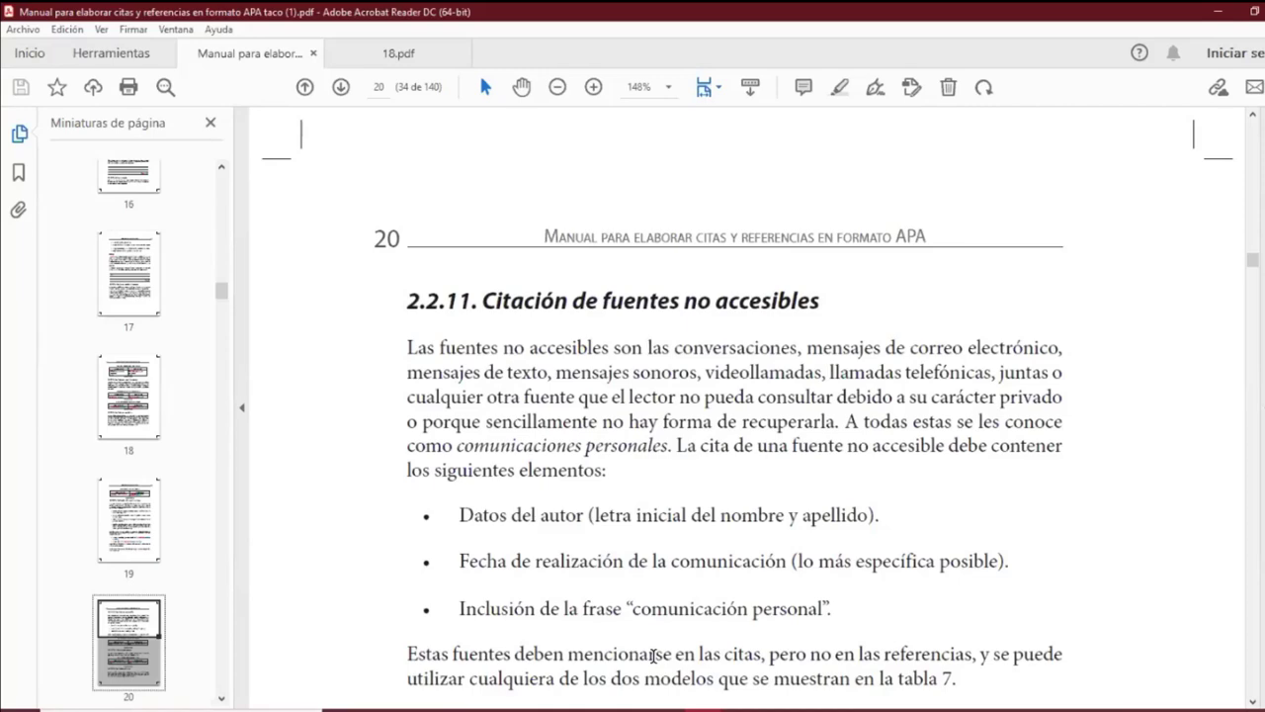
scroll(790, 452, "down", 10)
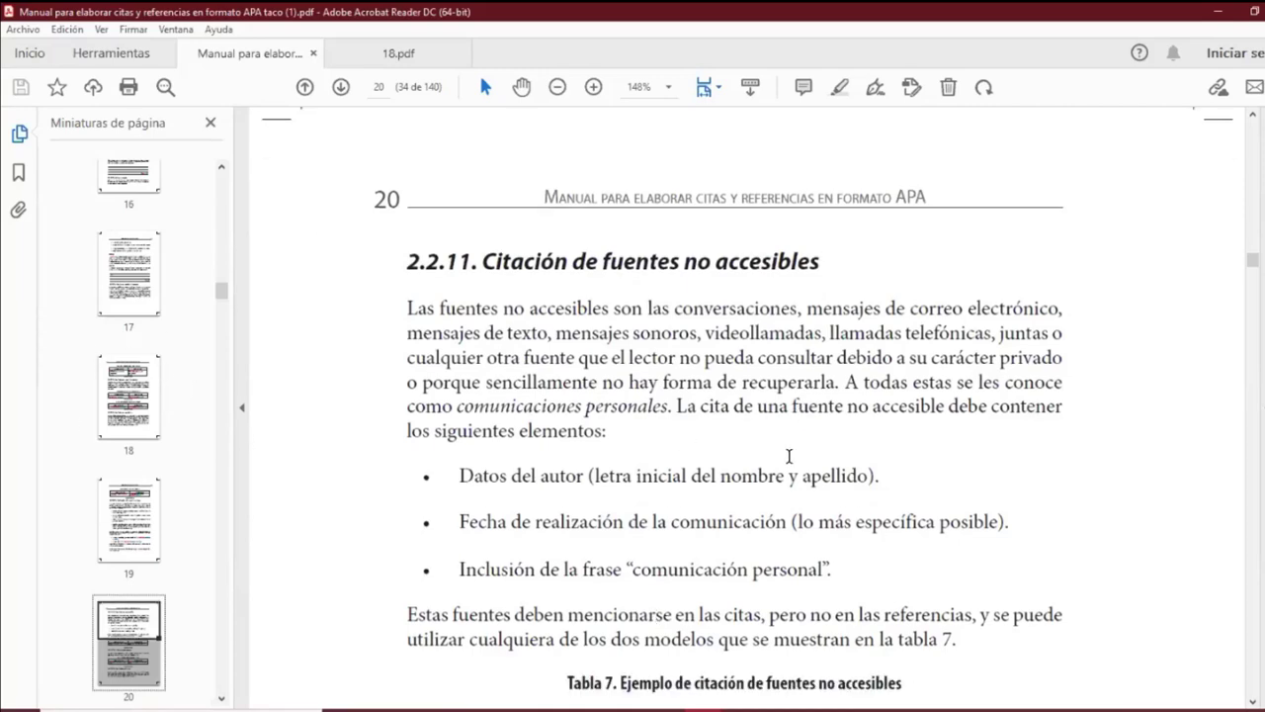
scroll(791, 455, "down", 1)
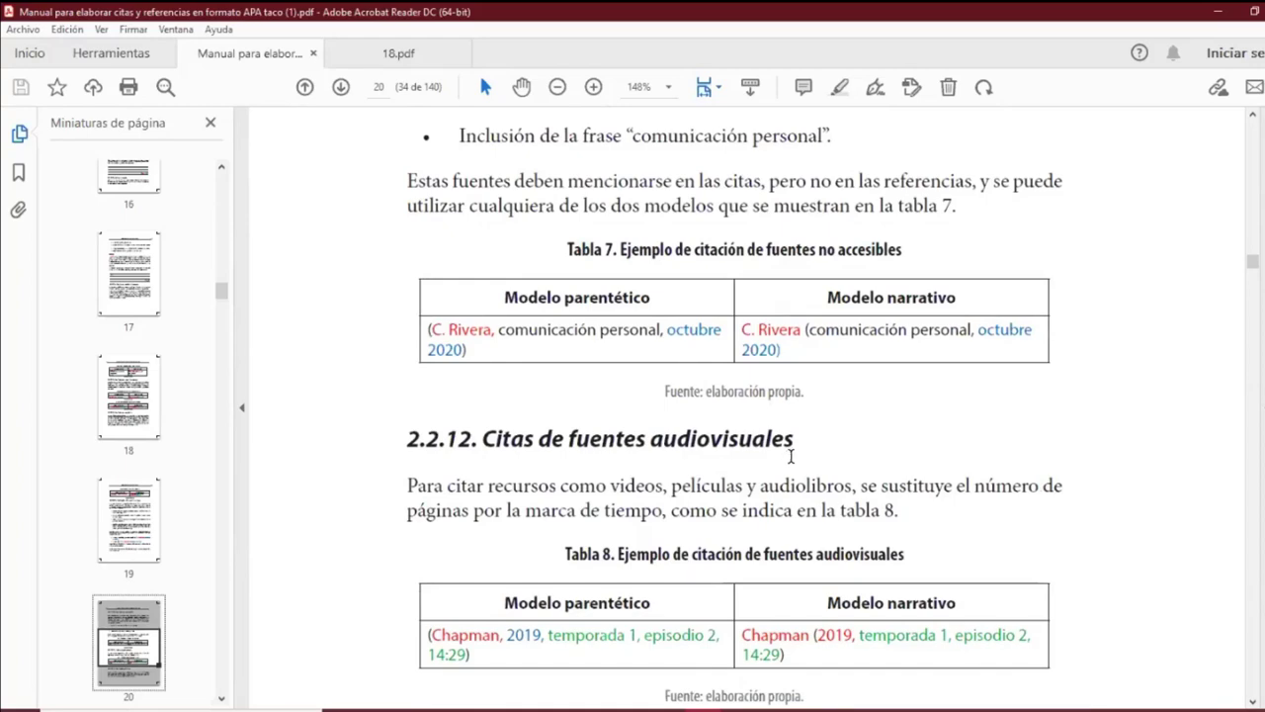
scroll(900, 443, "down", 1)
scroll(905, 443, "down", 5)
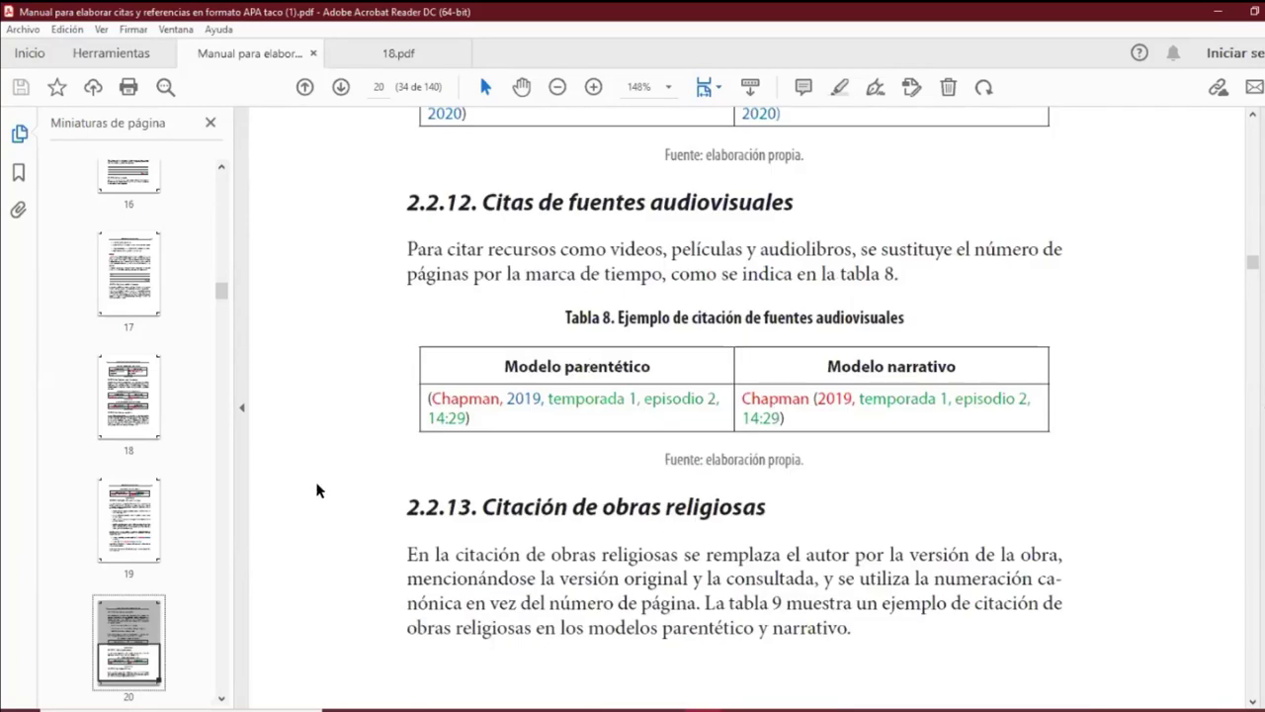
scroll(718, 429, "up", 15)
scroll(714, 422, "up", 6)
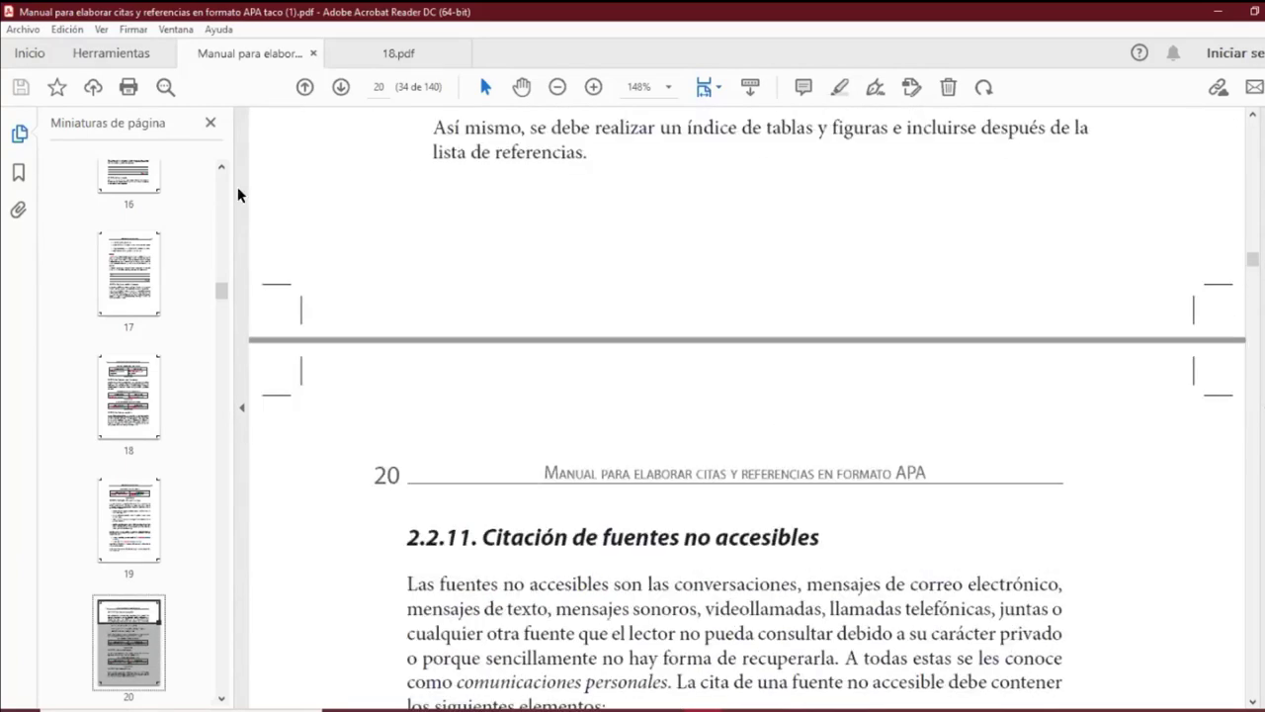
Scroll the manual back to title page III, 'Manual para elaborar citas y referencias en formato APA'.
left_click_drag(1251, 259, 1251, 139)
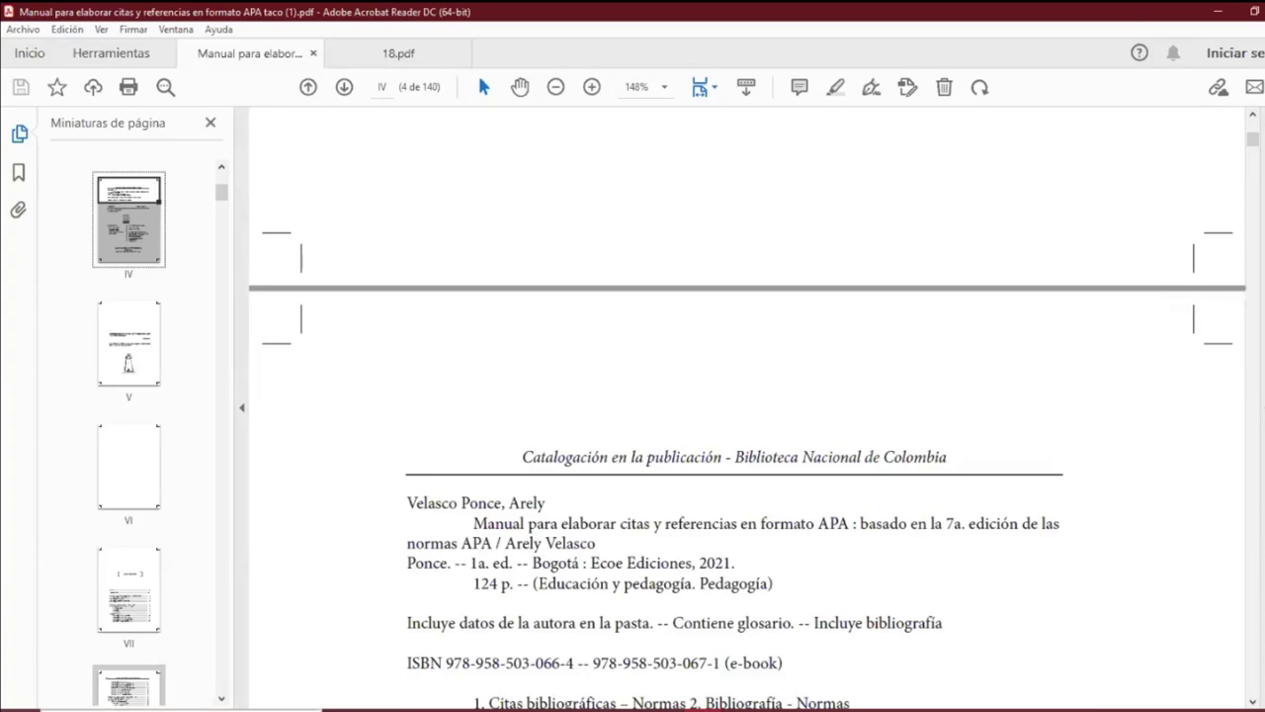
scroll(946, 412, "up", 6)
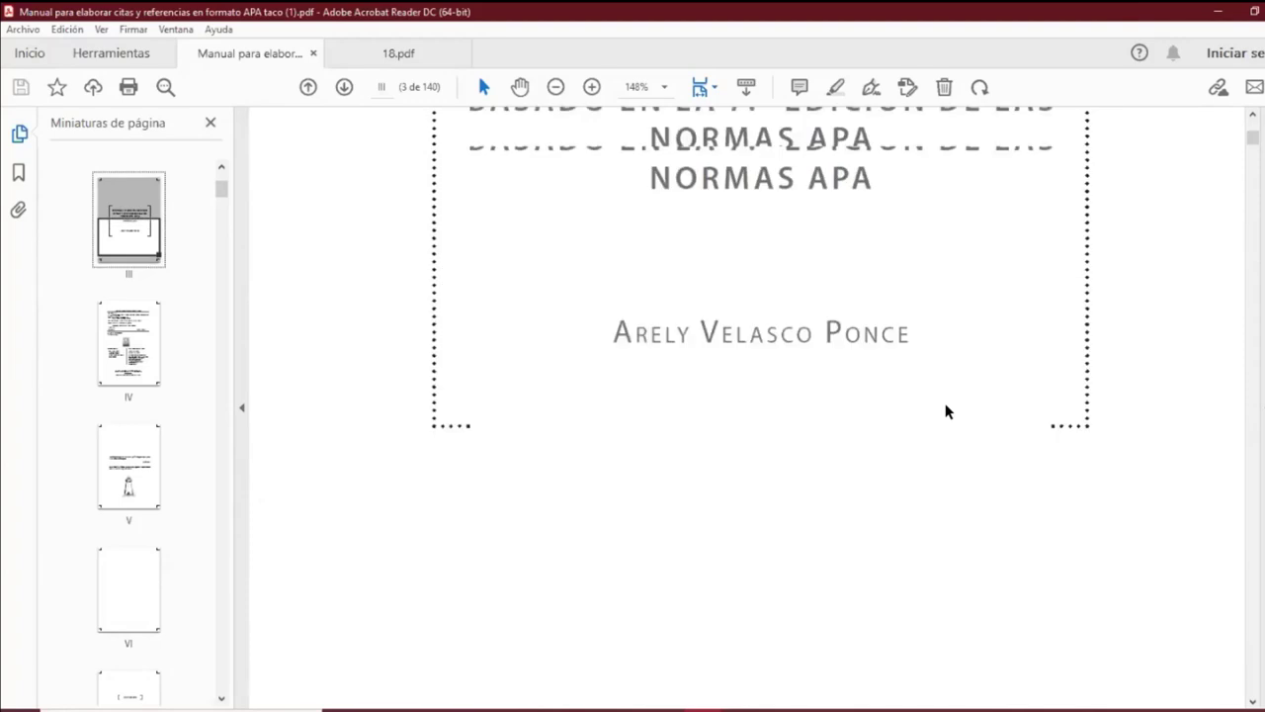
scroll(946, 412, "up", 2)
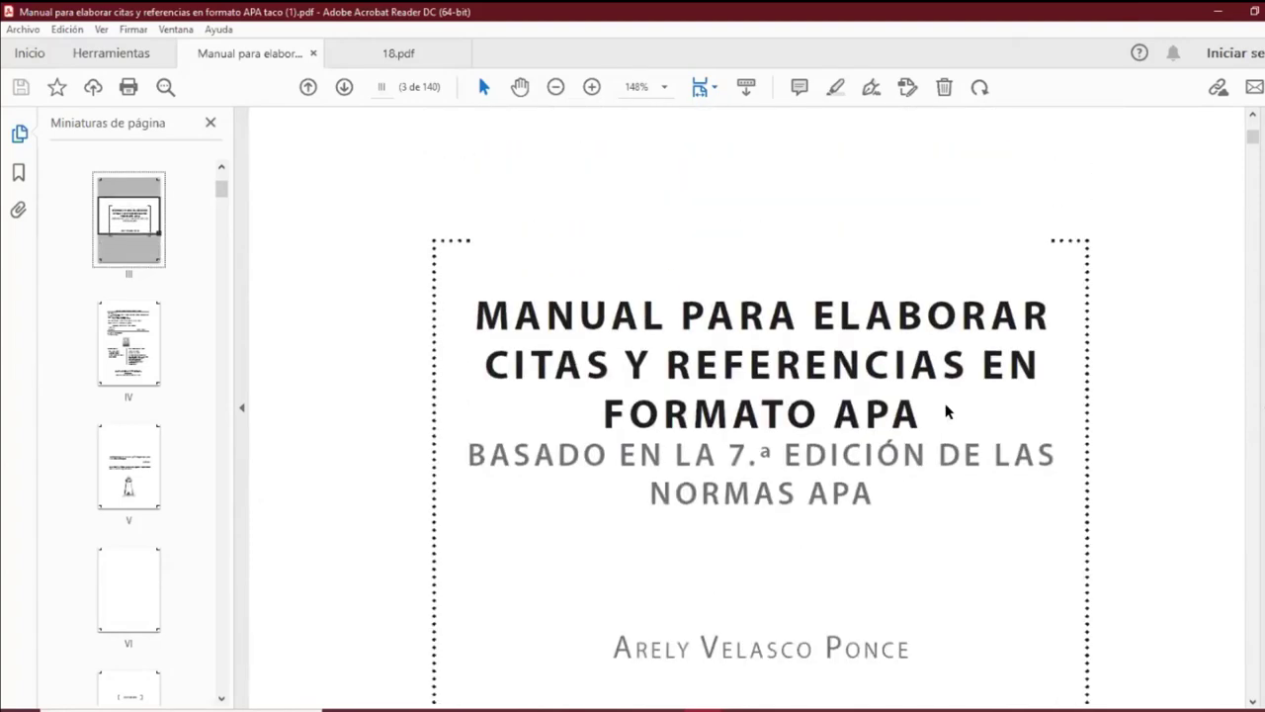
scroll(946, 413, "down", 2)
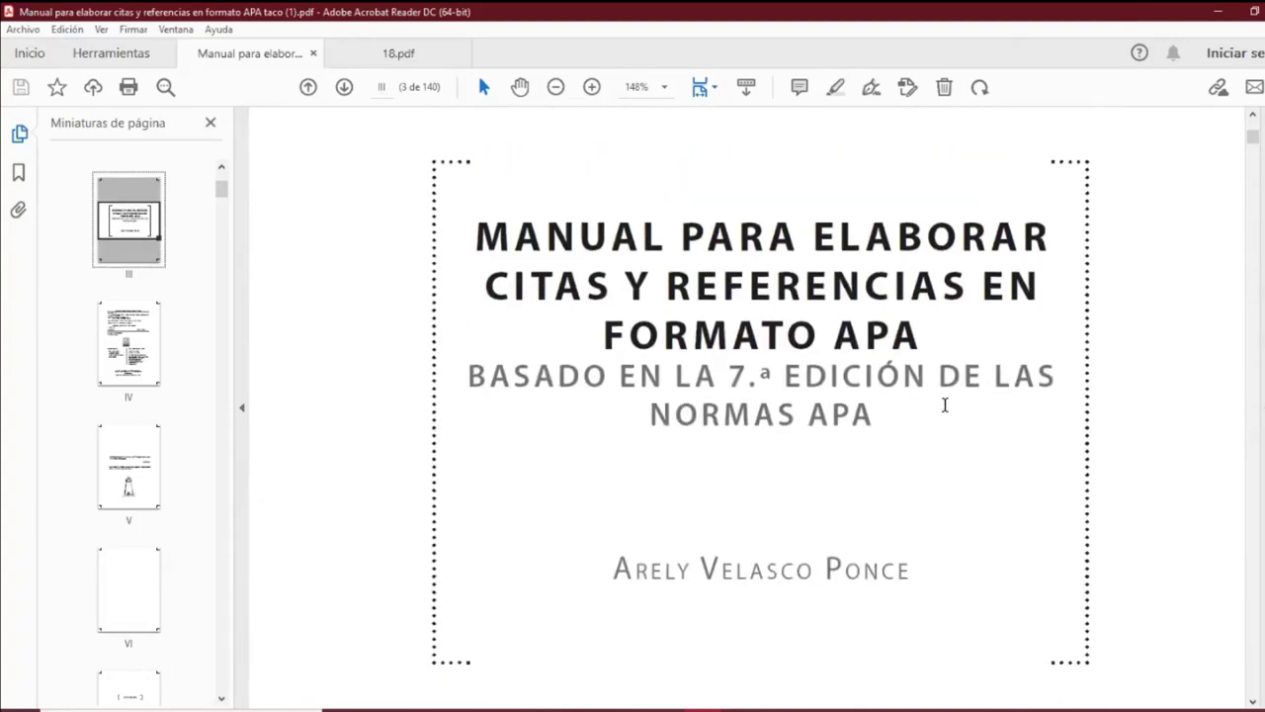
scroll(946, 405, "down", 1)
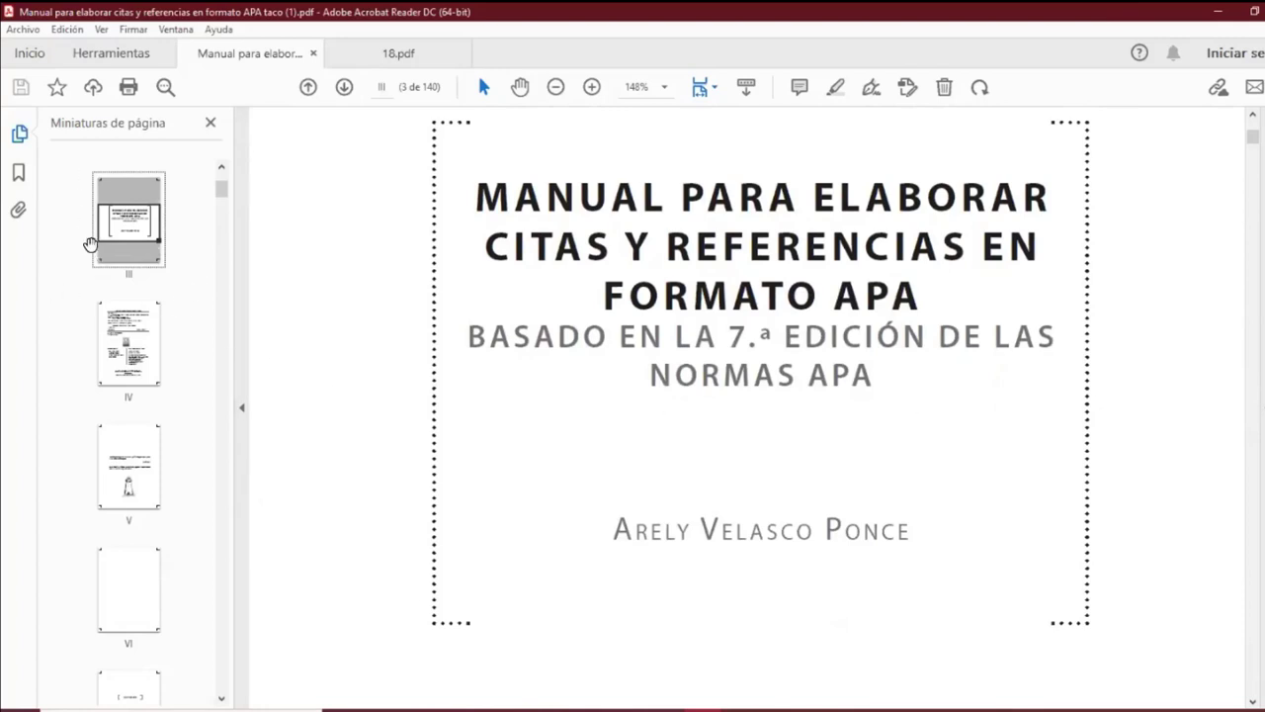
Move through the page thumbnails to table of contents page VIII.
left_click(153, 353)
scroll(135, 437, "down", 3)
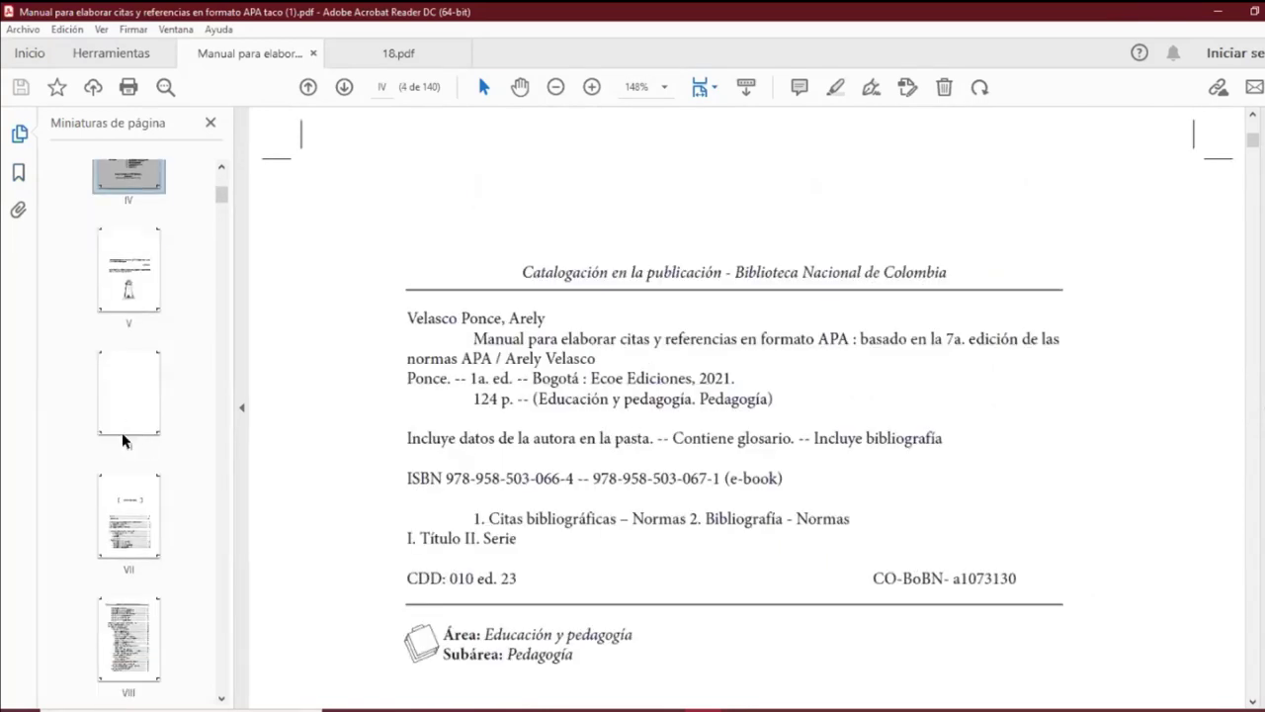
left_click(138, 438)
scroll(144, 430, "down", 2)
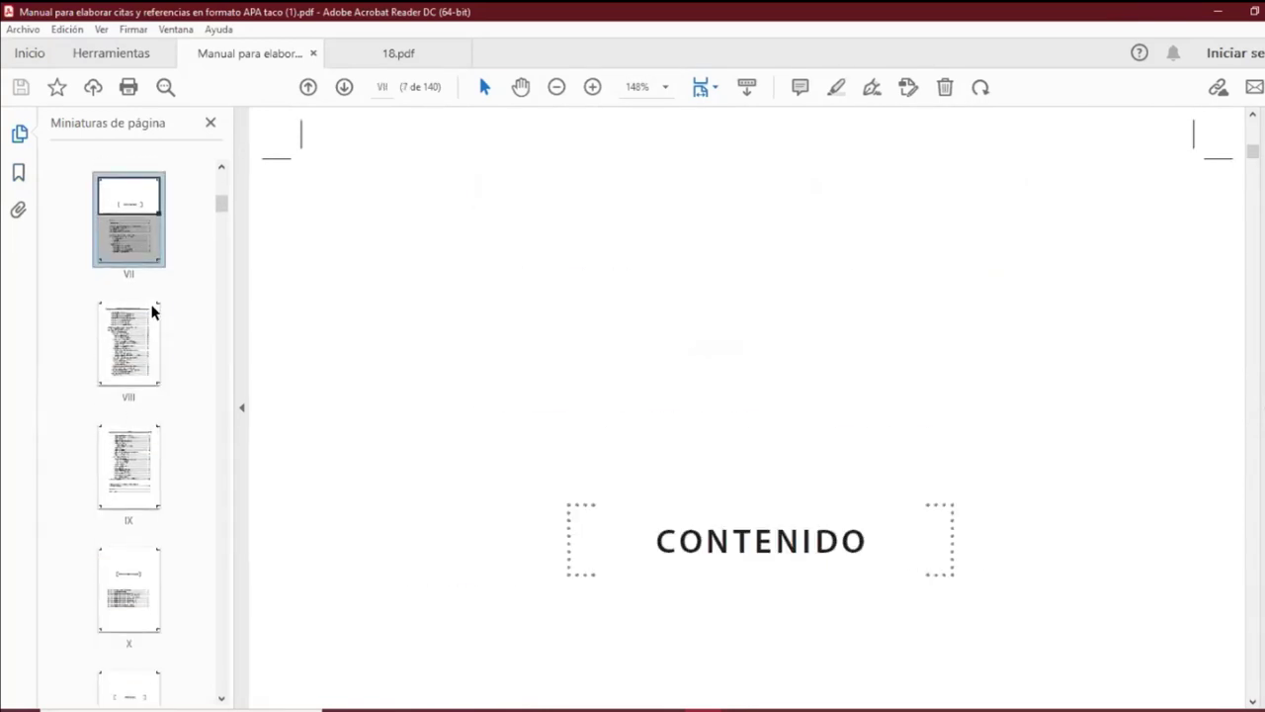
left_click(135, 331)
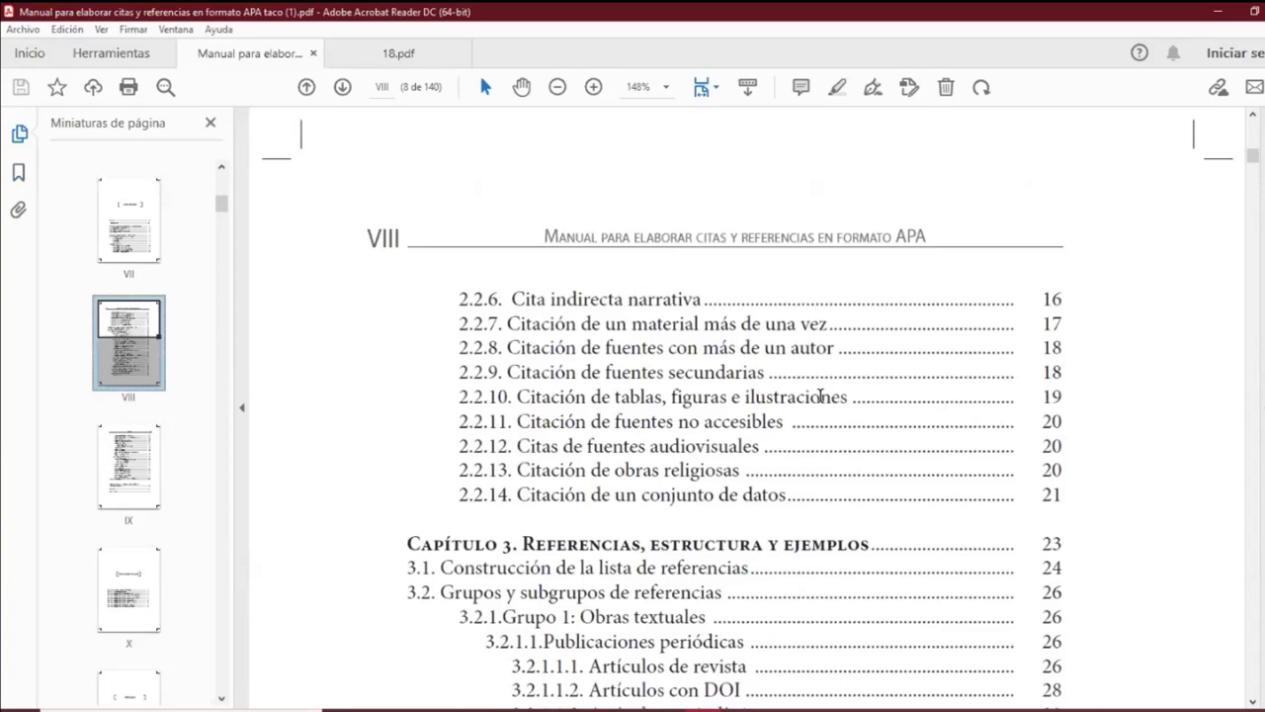
Scroll the contents and jump to 3.2.1.2.1 Libros (impreso o electrónico) on page 32.
scroll(643, 219, "down", 1)
scroll(579, 317, "down", 5)
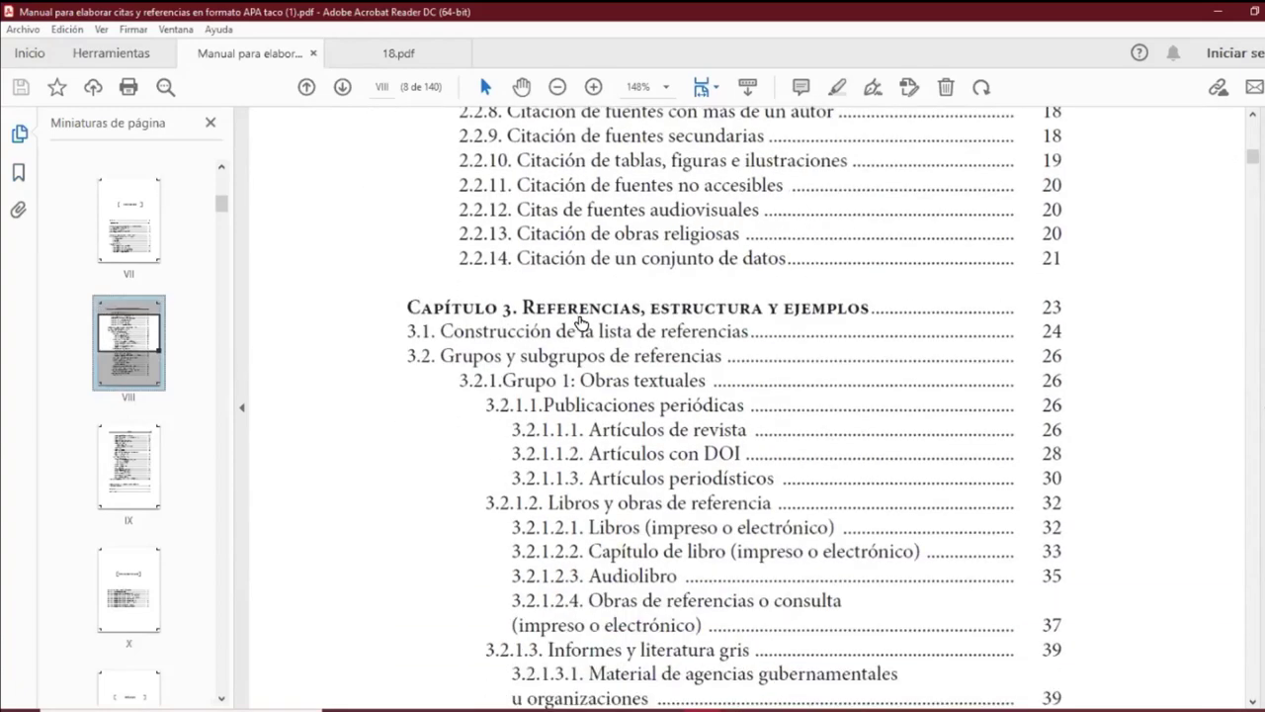
scroll(682, 351, "down", 1)
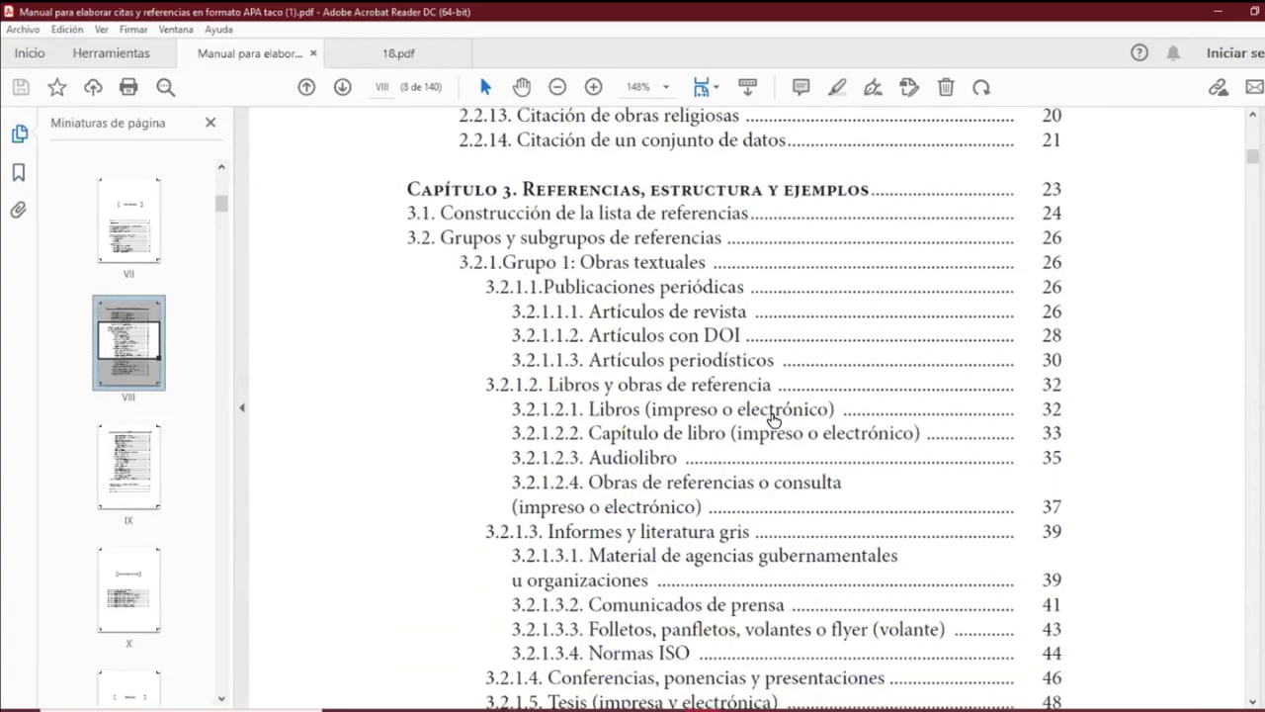
scroll(771, 420, "down", 3)
scroll(731, 427, "down", 2)
scroll(768, 469, "down", 2)
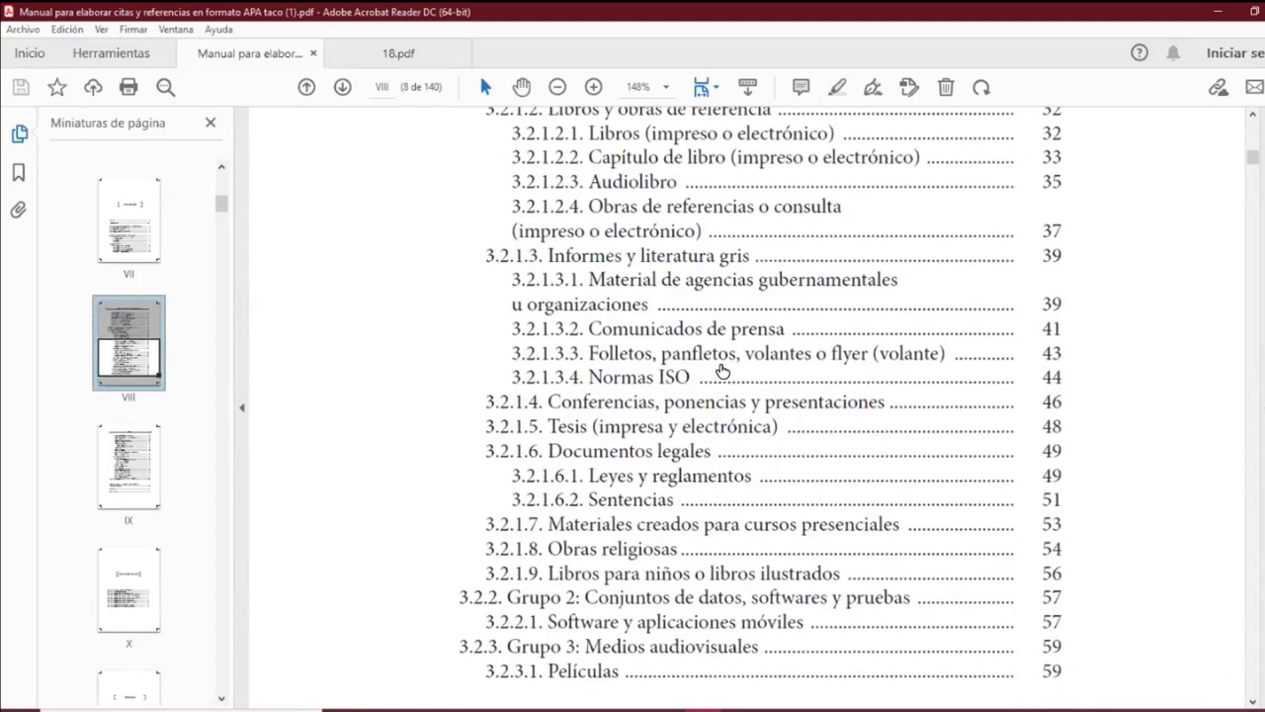
scroll(707, 376, "down", 4)
scroll(694, 481, "down", 12)
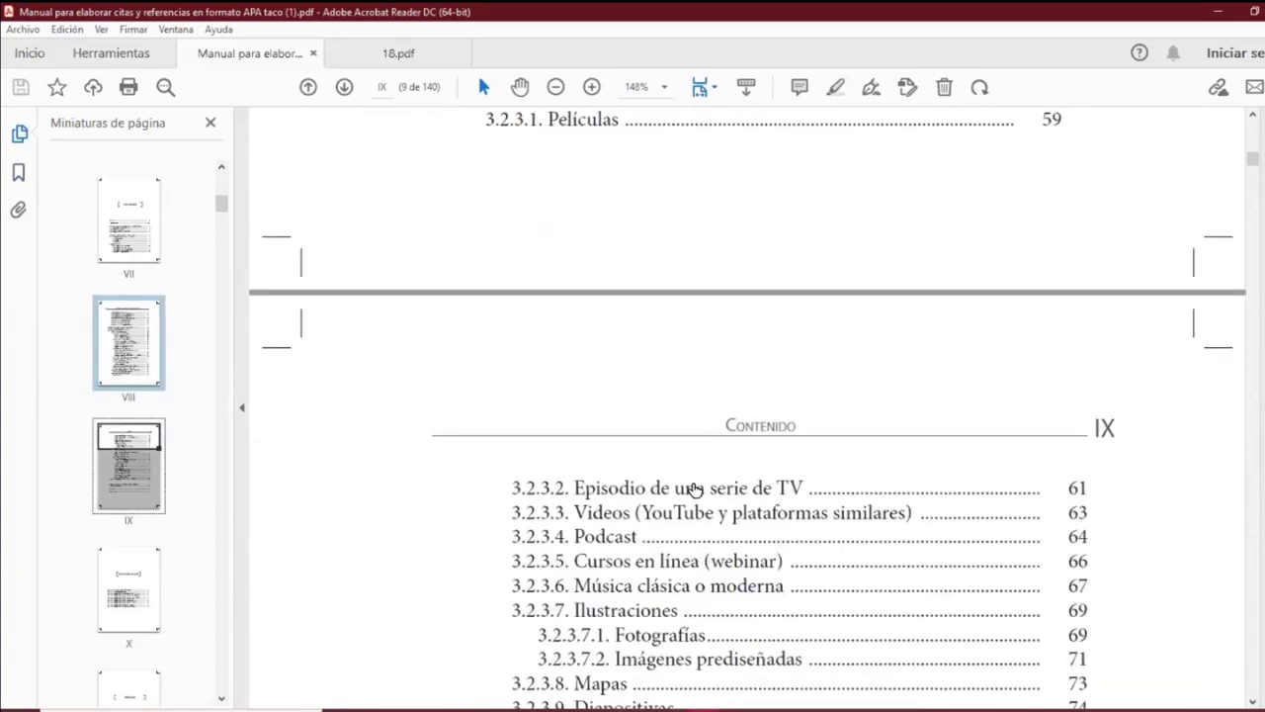
scroll(699, 481, "down", 9)
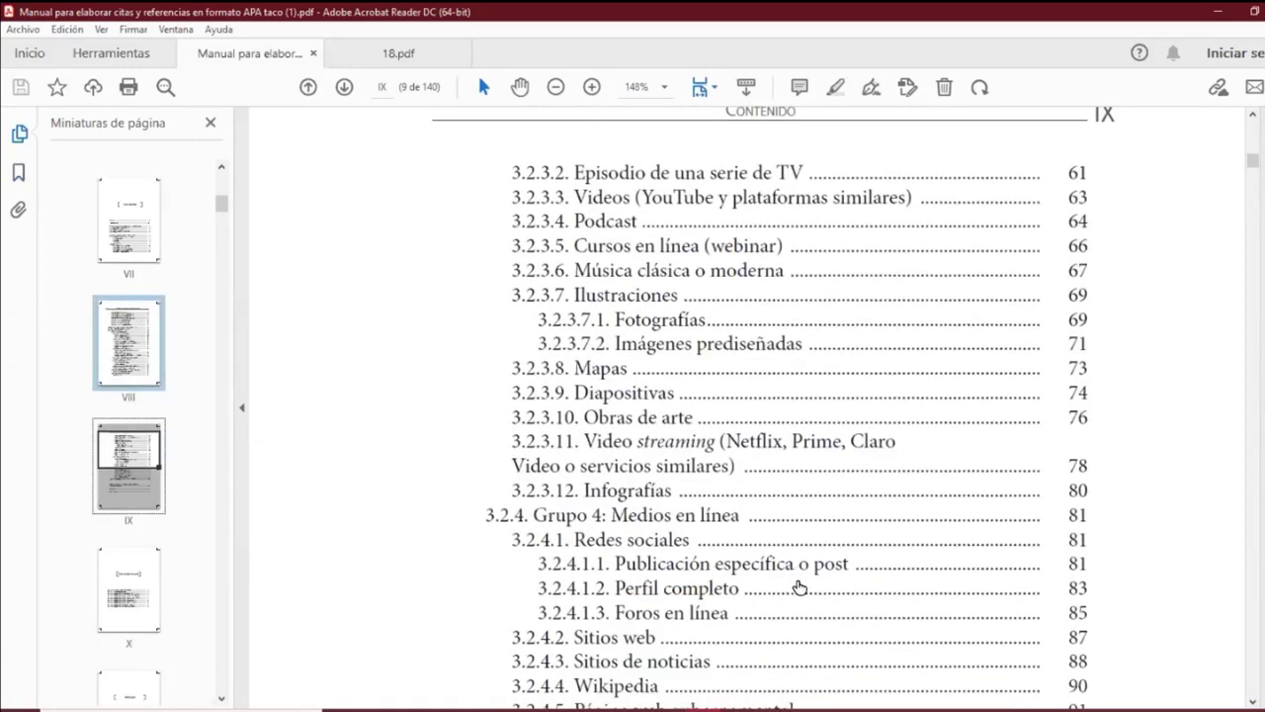
scroll(796, 613, "down", 1)
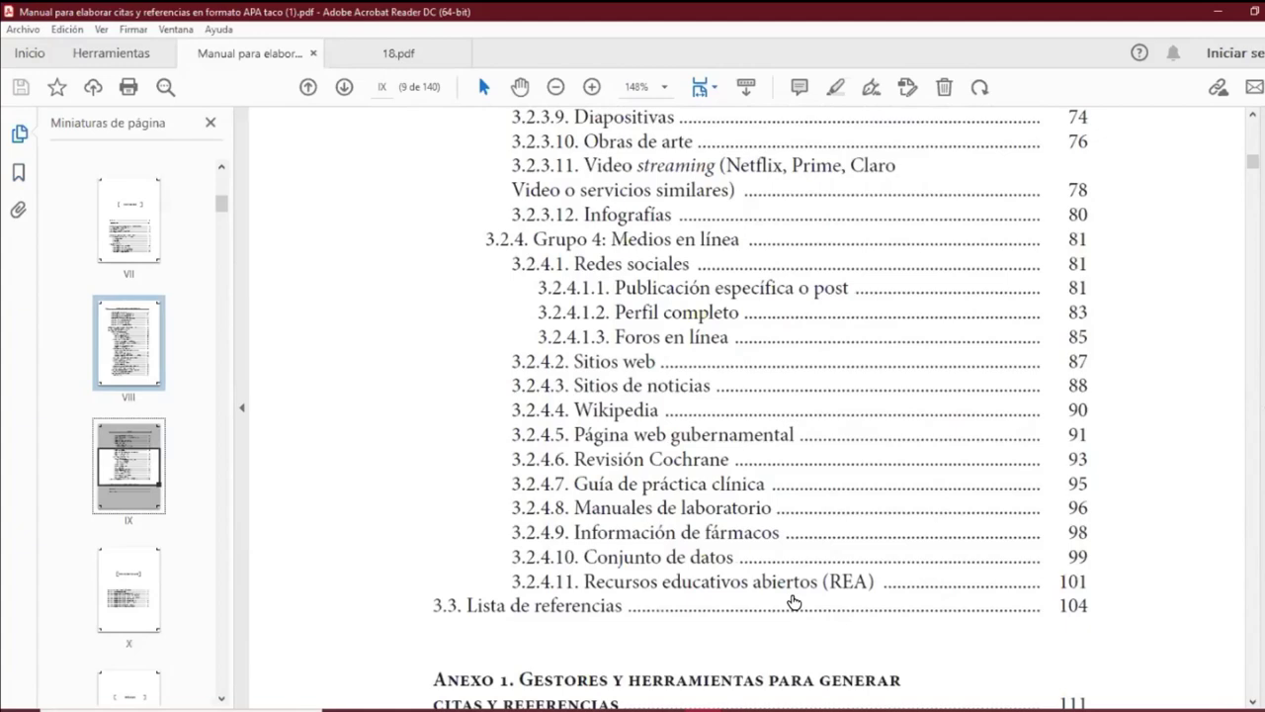
scroll(793, 601, "up", 17)
scroll(781, 587, "up", 6)
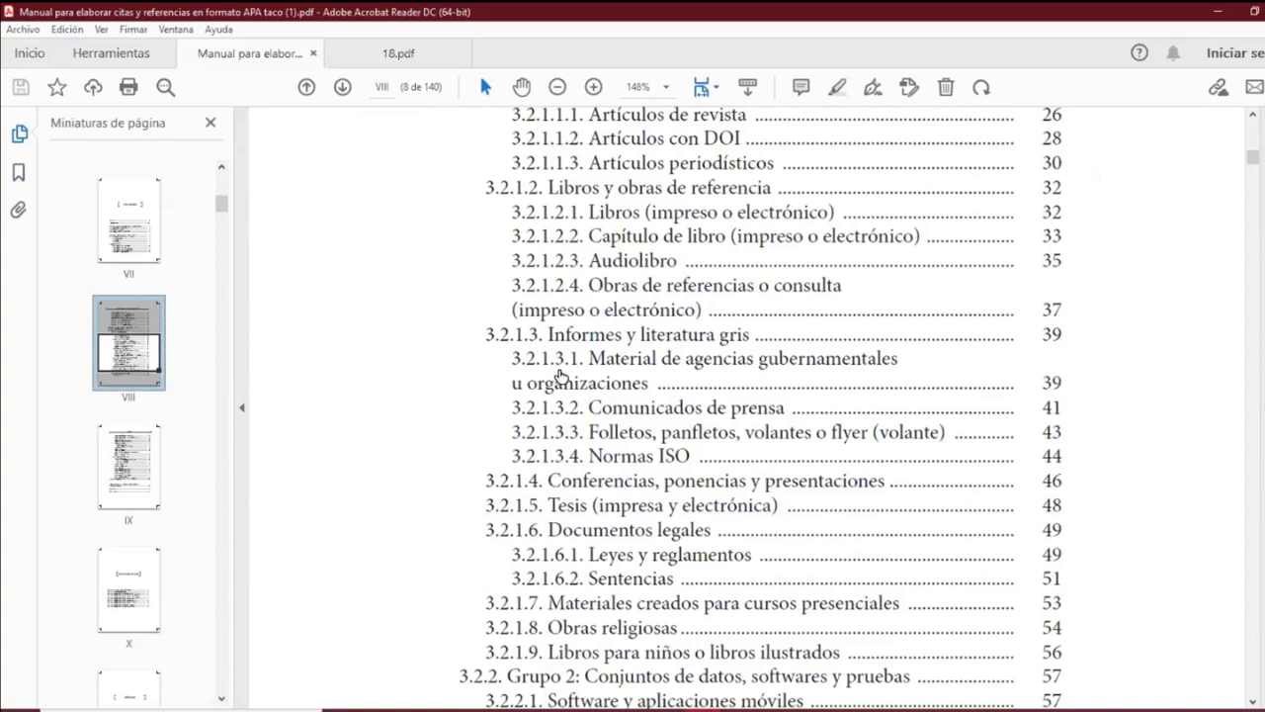
scroll(804, 464, "down", 1)
scroll(805, 465, "down", 2)
scroll(803, 466, "up", 5)
scroll(804, 469, "up", 1)
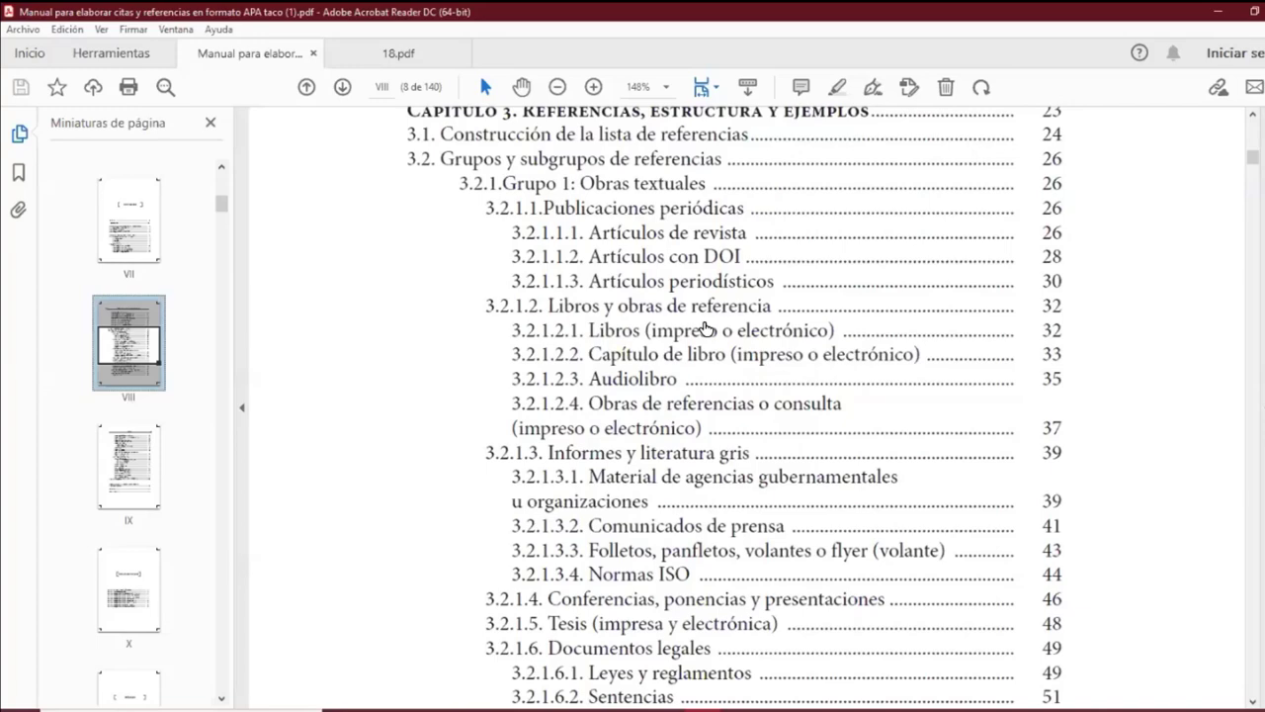
left_click(636, 330)
Fit page 32 to window width and point out the Edición, Editorial and URL o DOI structure elements.
left_click(712, 90)
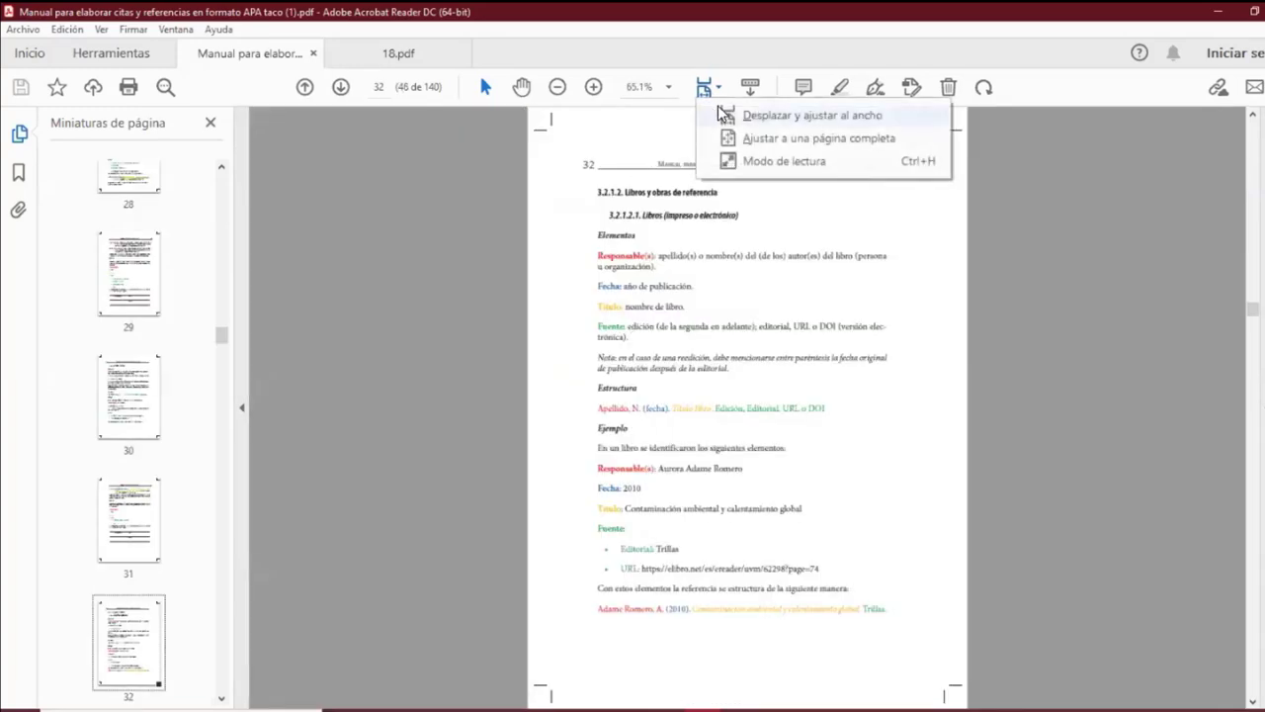
left_click(743, 111)
scroll(734, 404, "down", 4)
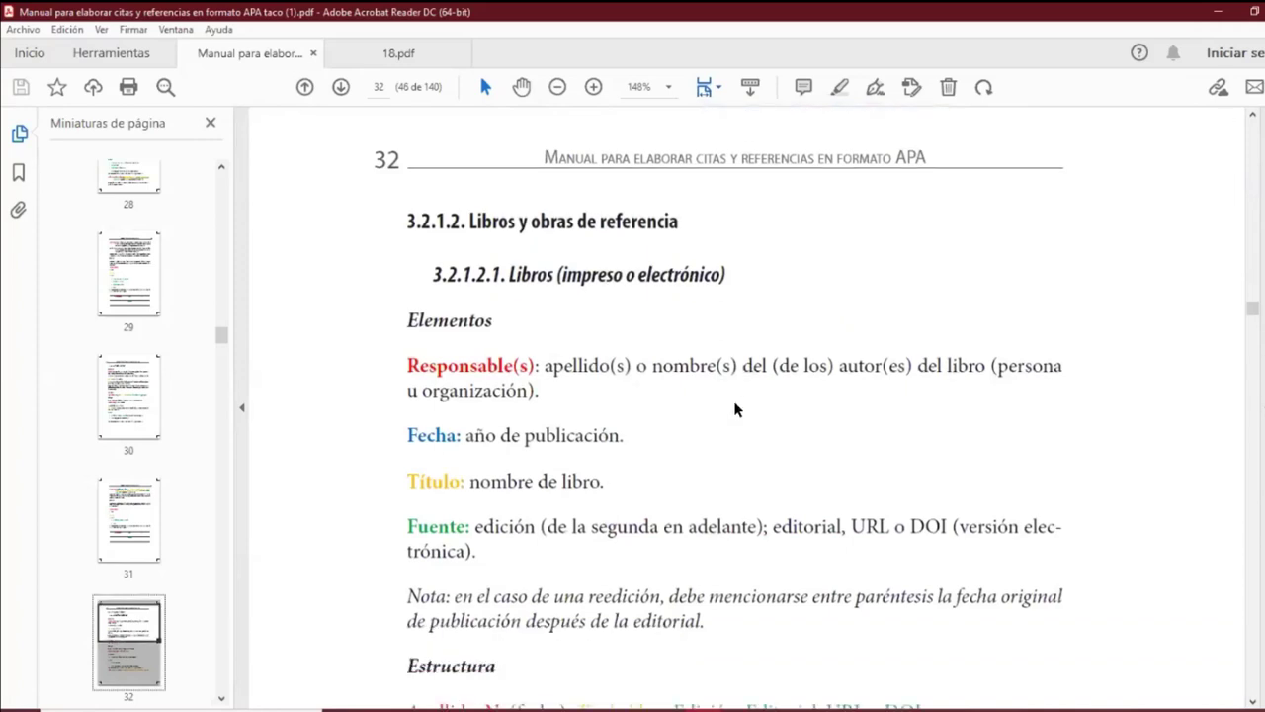
scroll(715, 402, "down", 1)
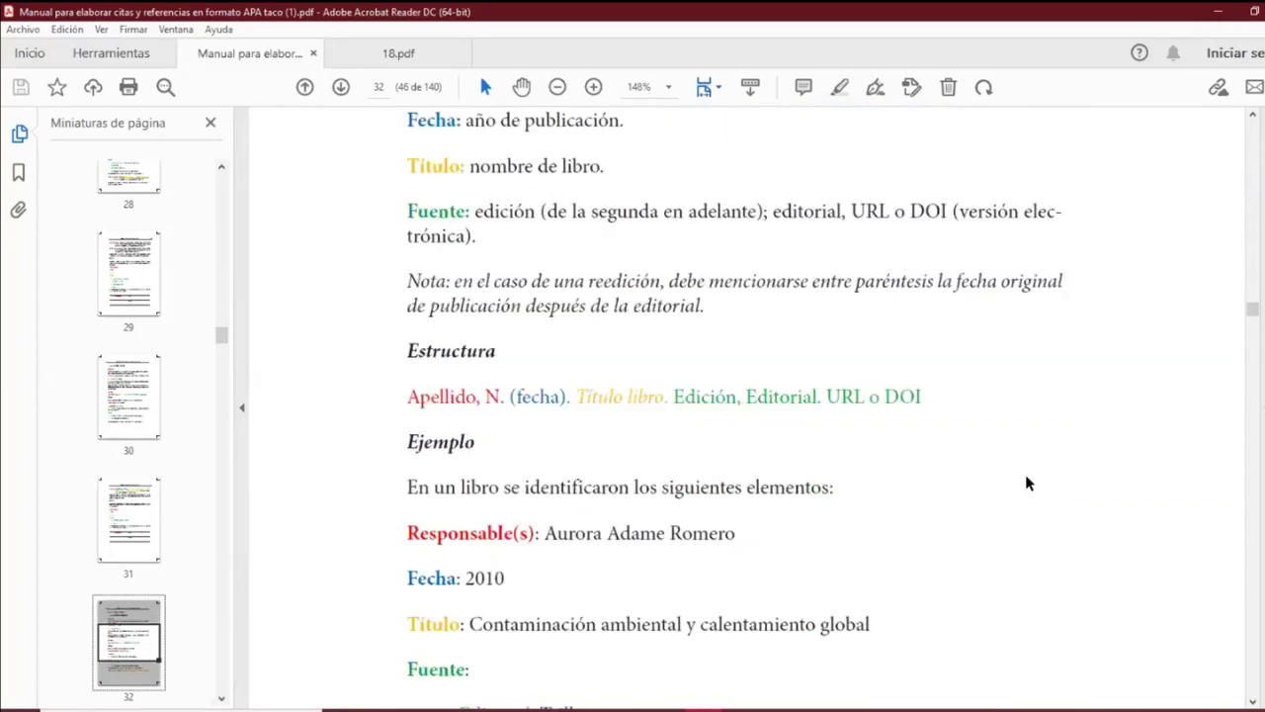
scroll(916, 398, "down", 1)
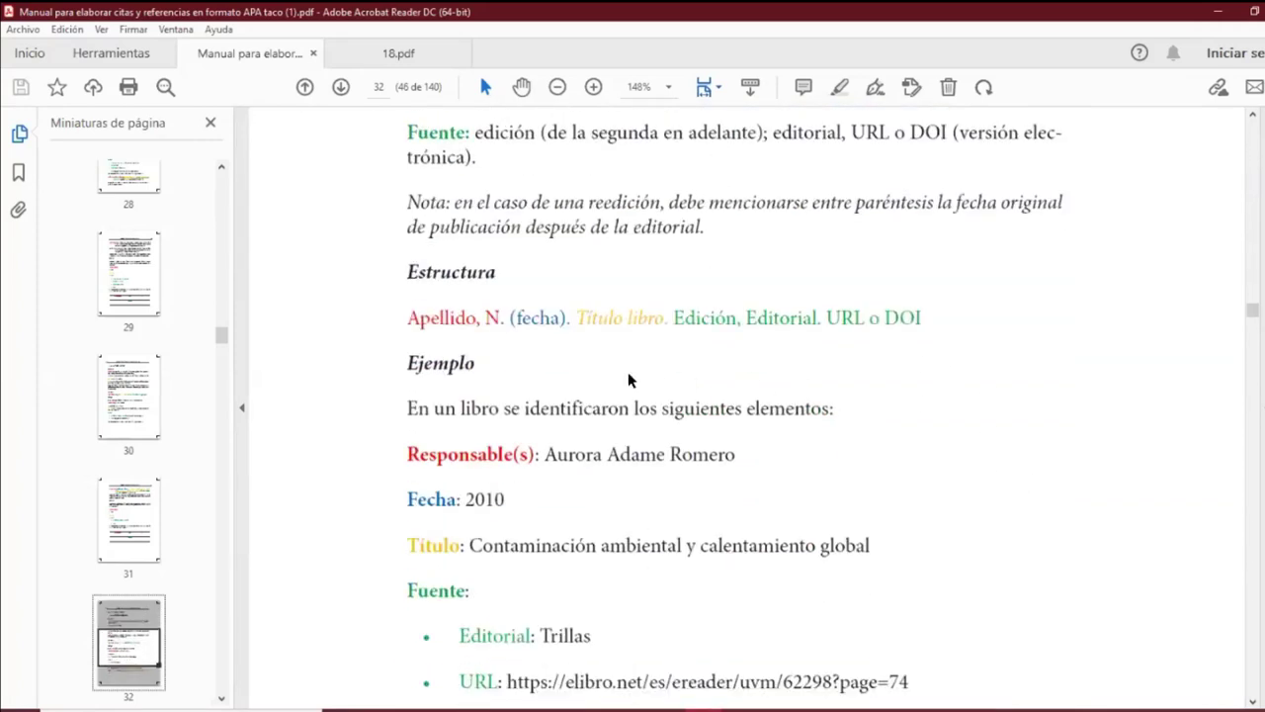
left_click(672, 318)
left_click(738, 318)
In a new Chrome tab, search Google for 'apa style' and open apastyle.apa.org.
key("alt+Tab")
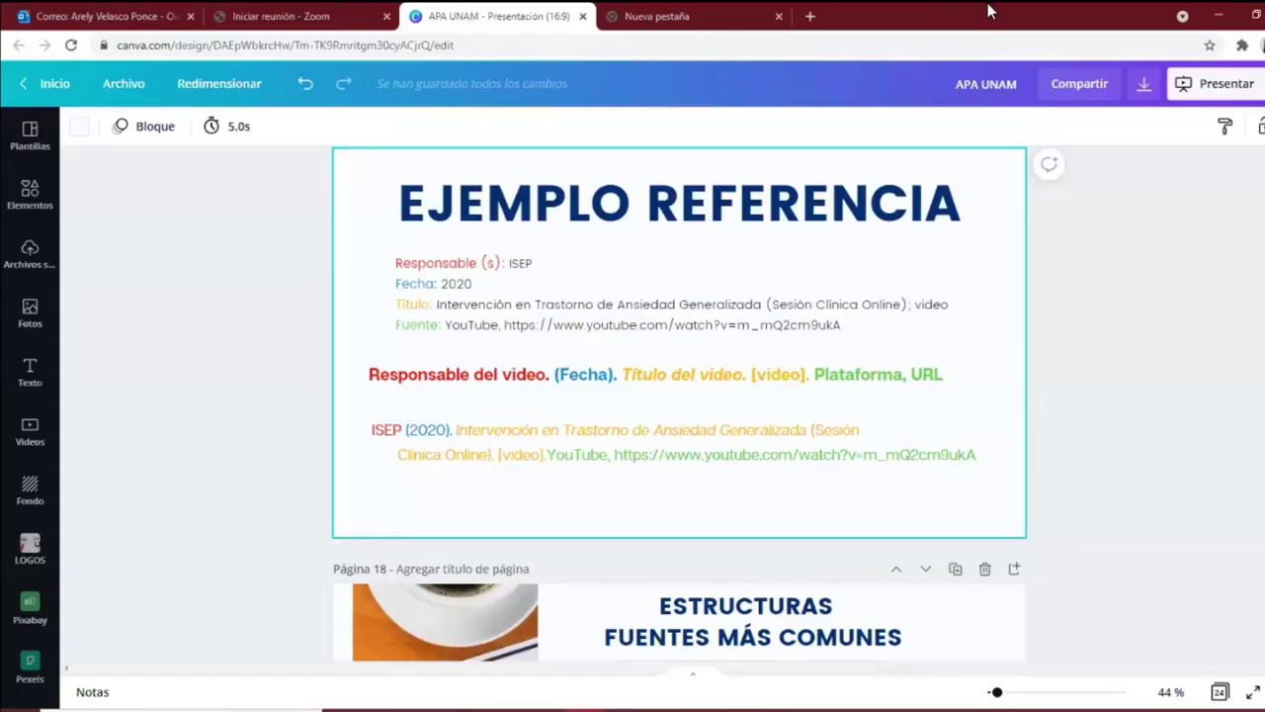
left_click(646, 15)
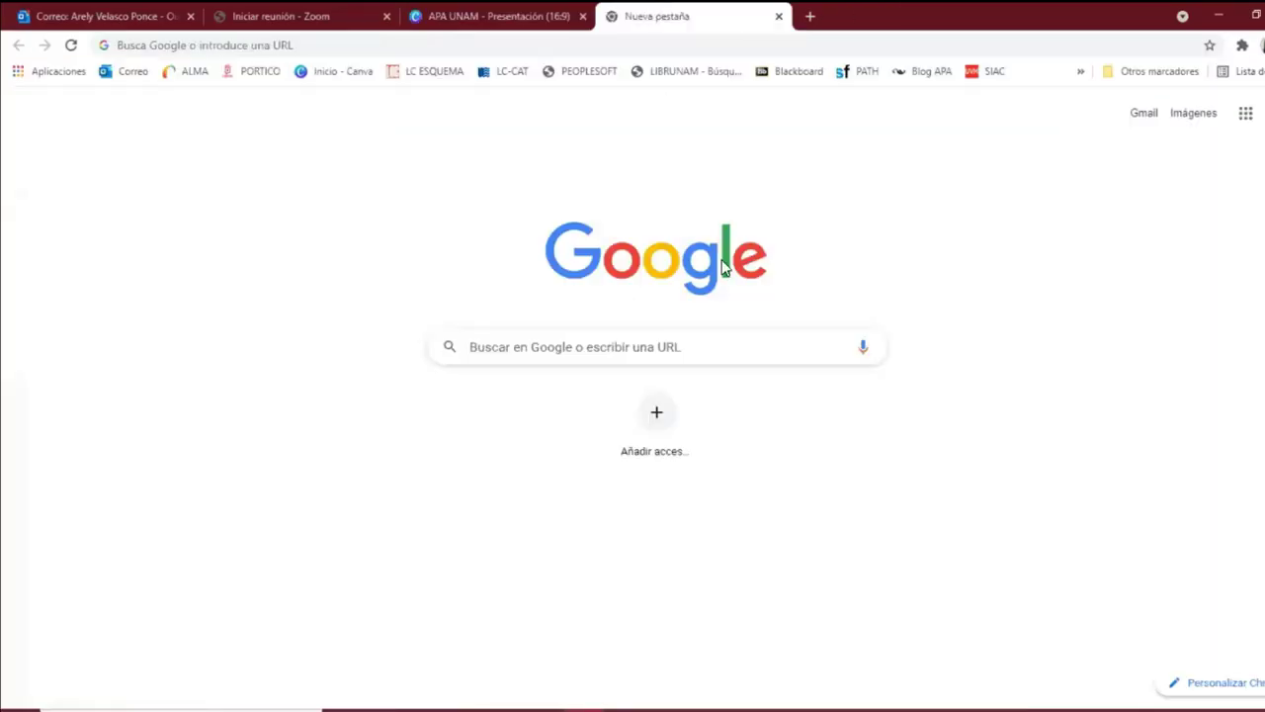
left_click(1080, 71)
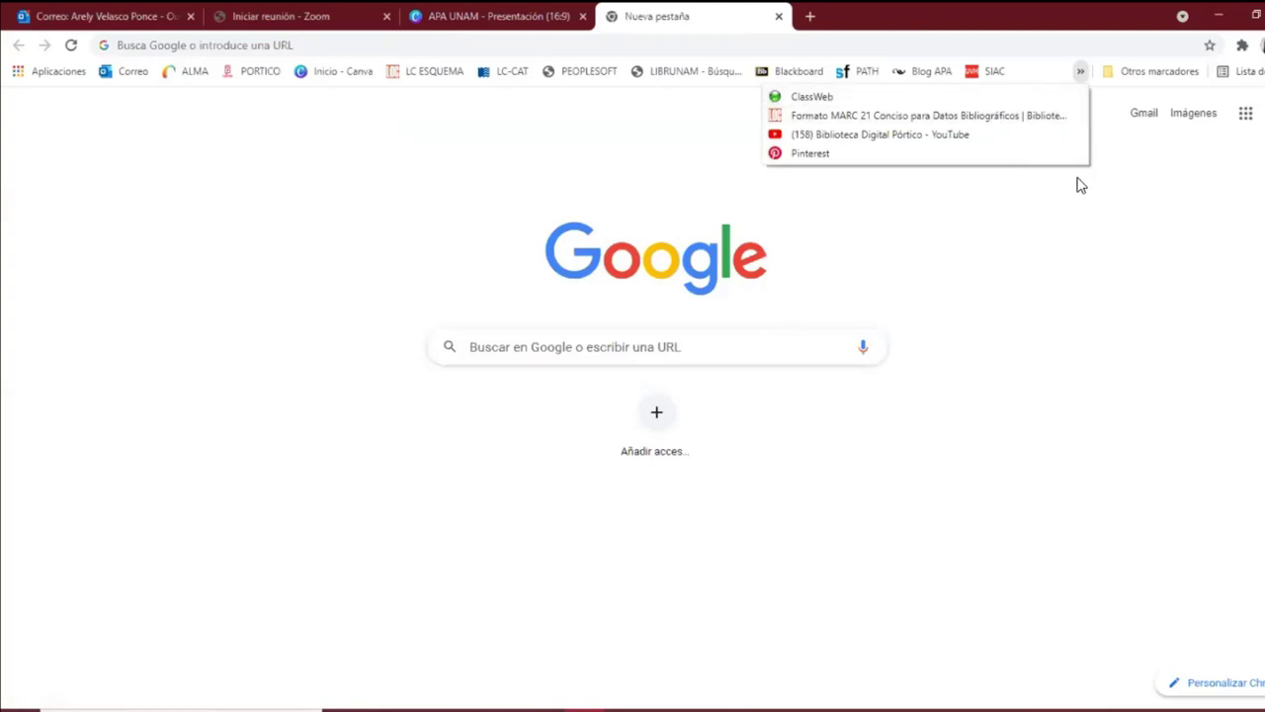
left_click(1154, 71)
left_click(1154, 71)
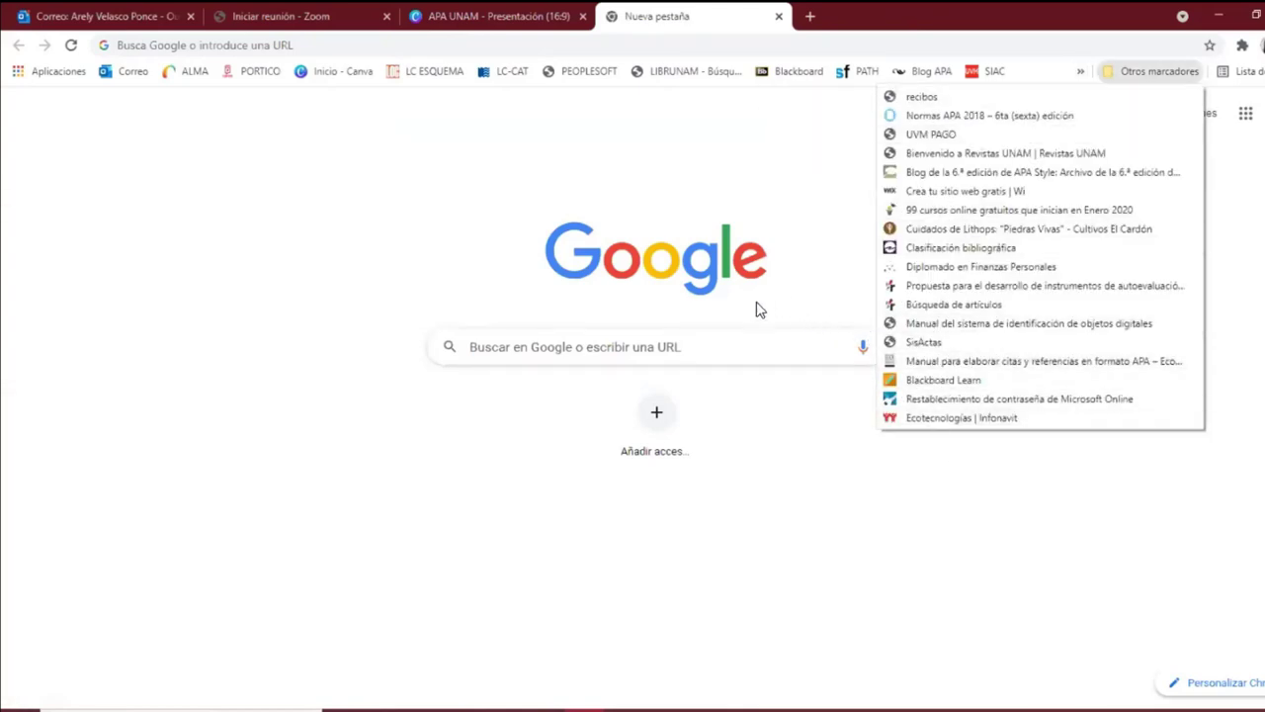
left_click(725, 360)
type("apa")
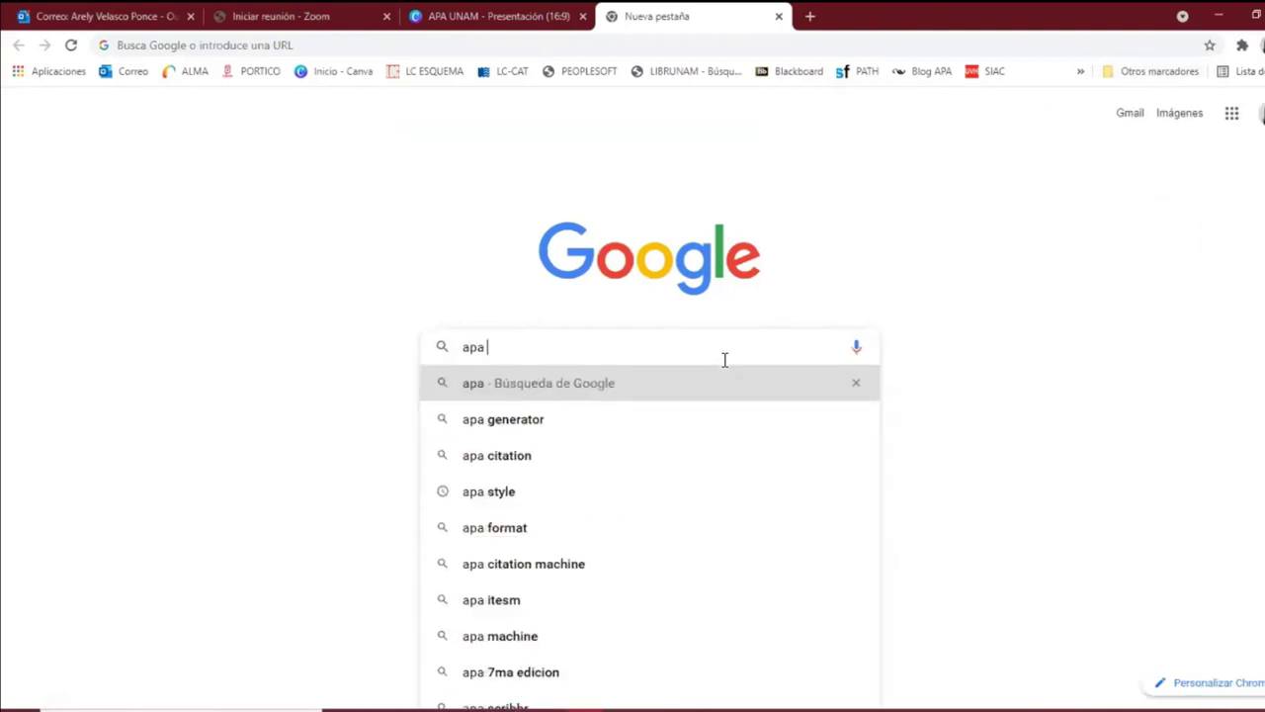
left_click(539, 502)
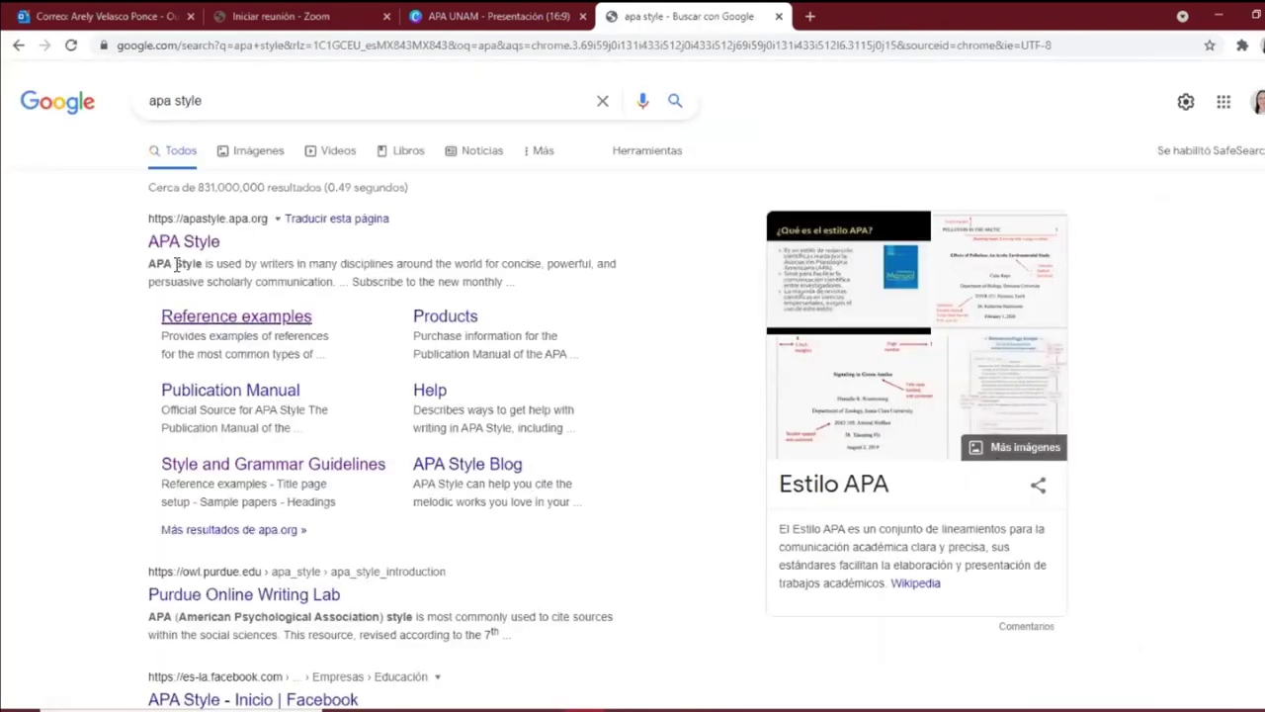
left_click(158, 247)
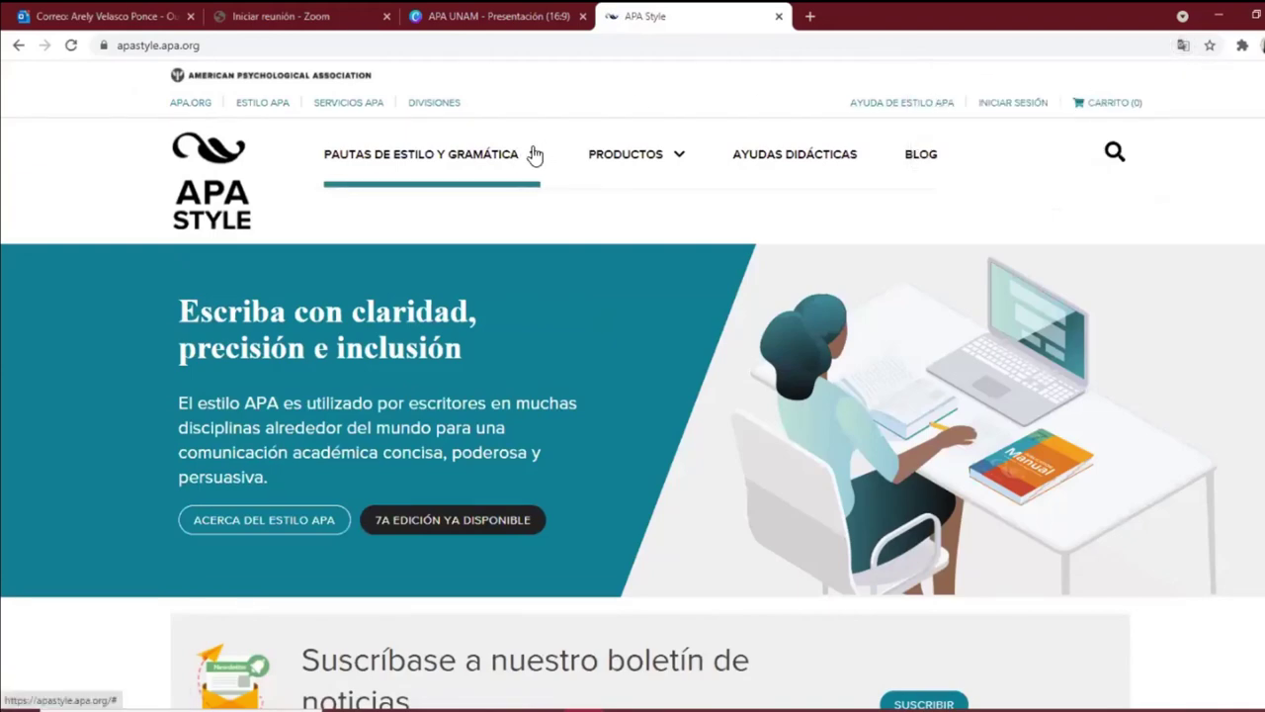
Open Referencias > Ejemplos de referencia, scroll to Obras textuales, then return to Acrobat Reader.
left_click(534, 155)
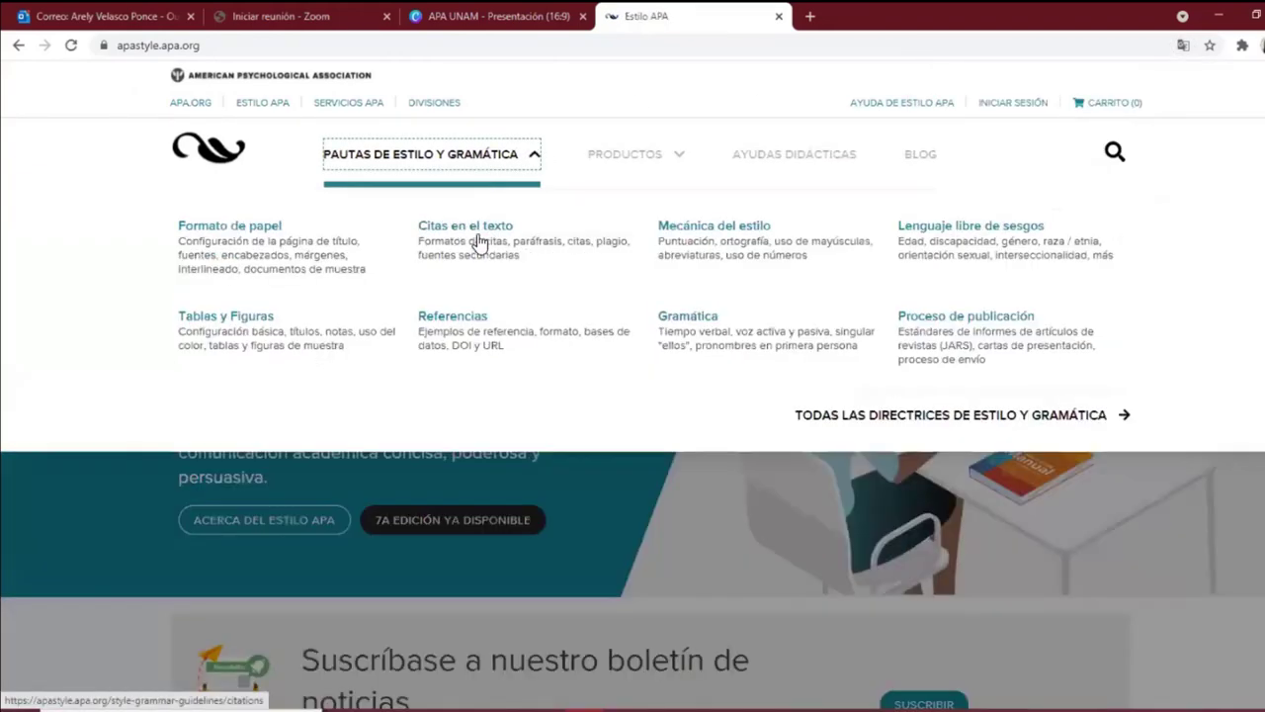
left_click(472, 324)
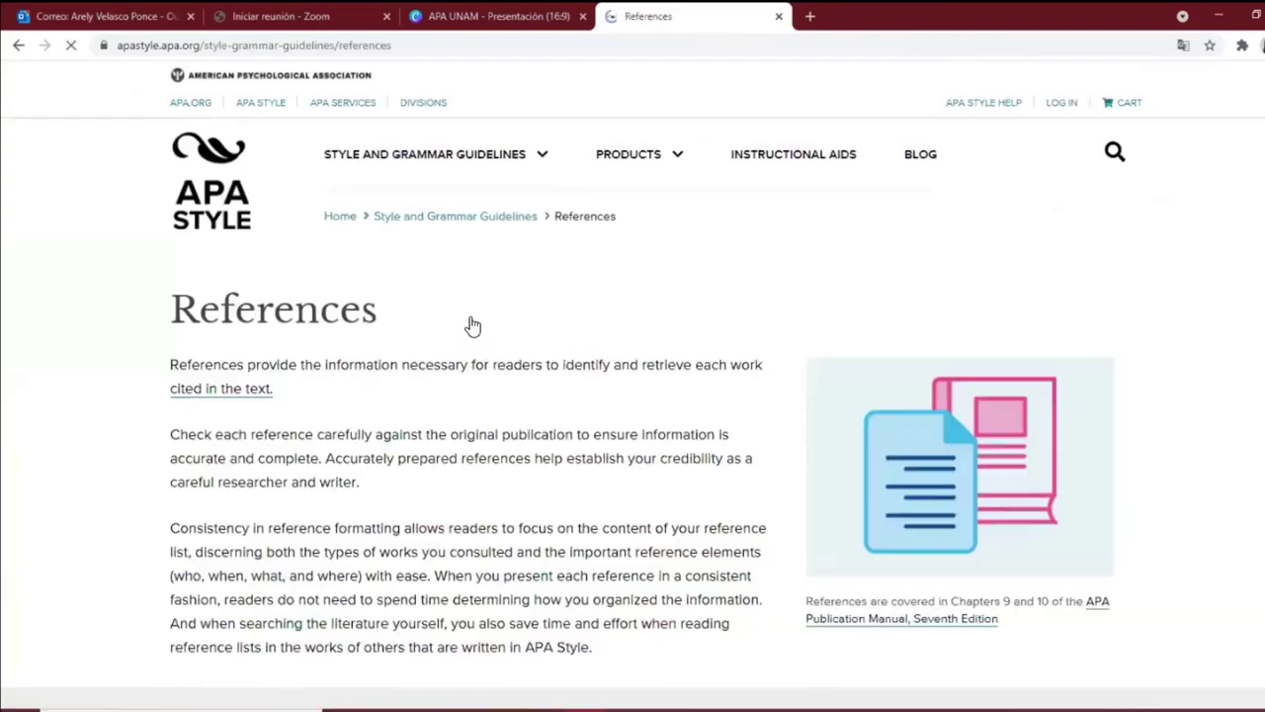
scroll(480, 386, "down", 5)
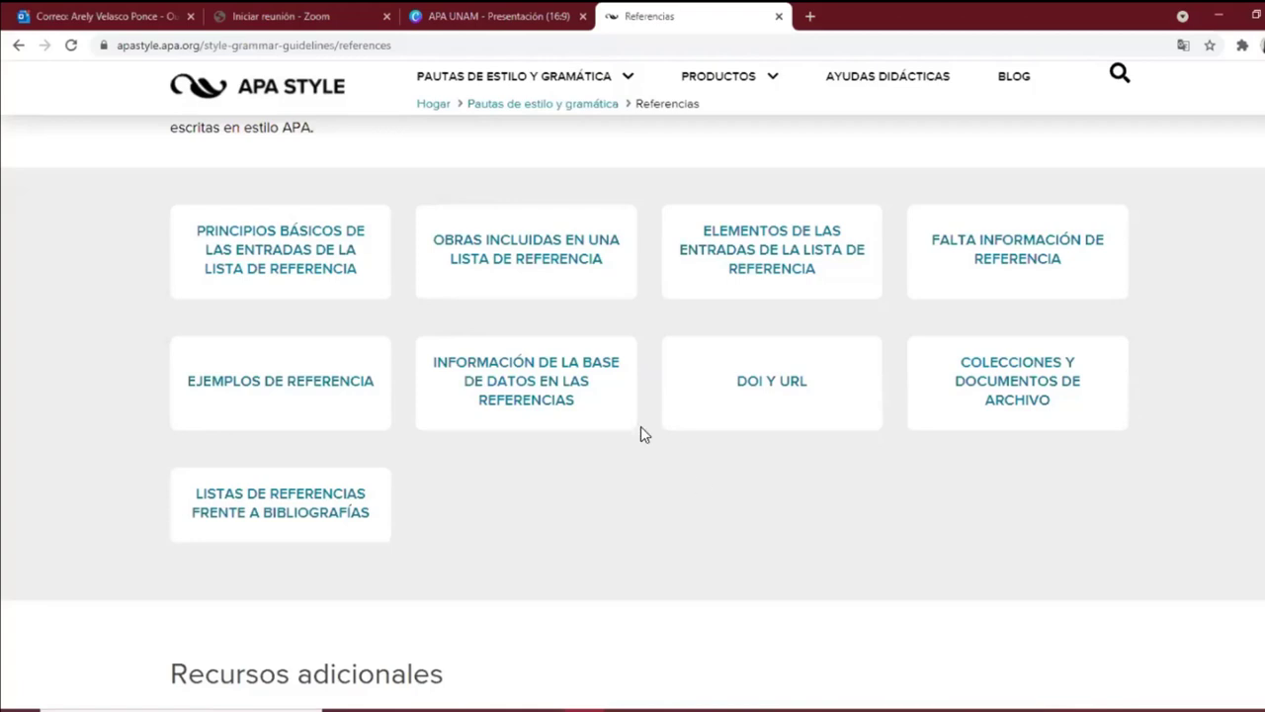
left_click(294, 394)
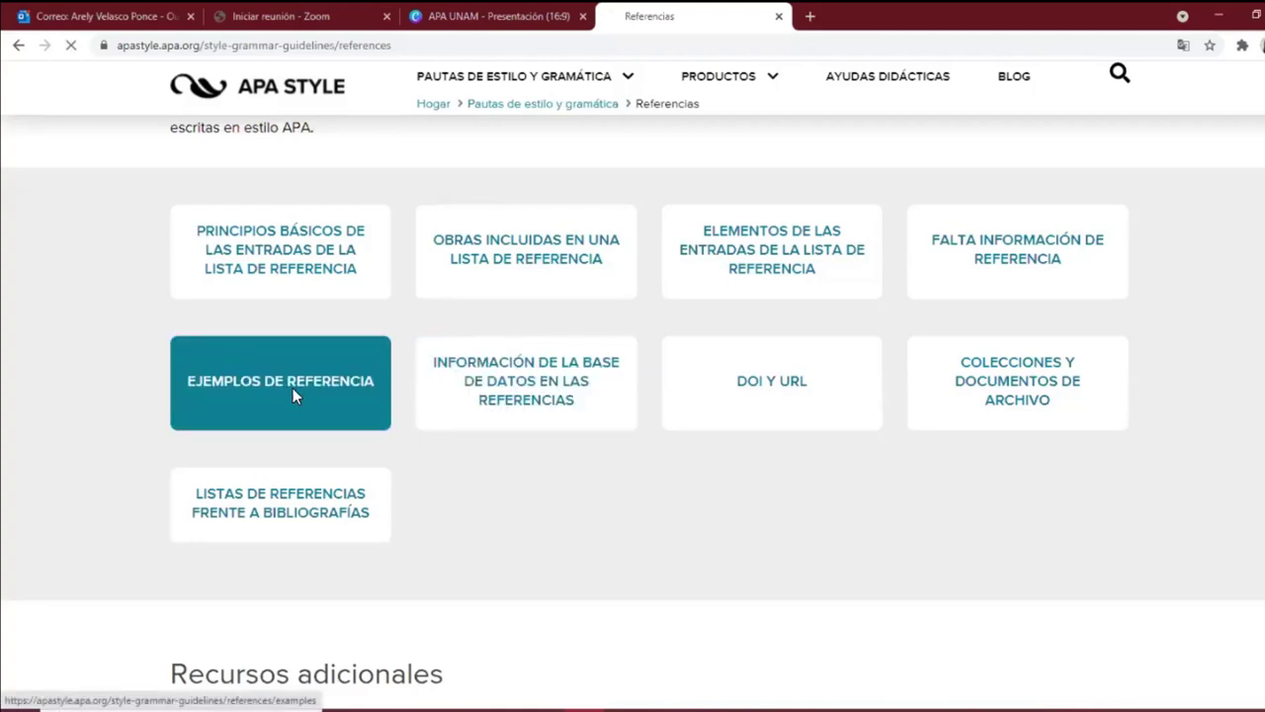
scroll(791, 524, "down", 2)
scroll(776, 518, "down", 6)
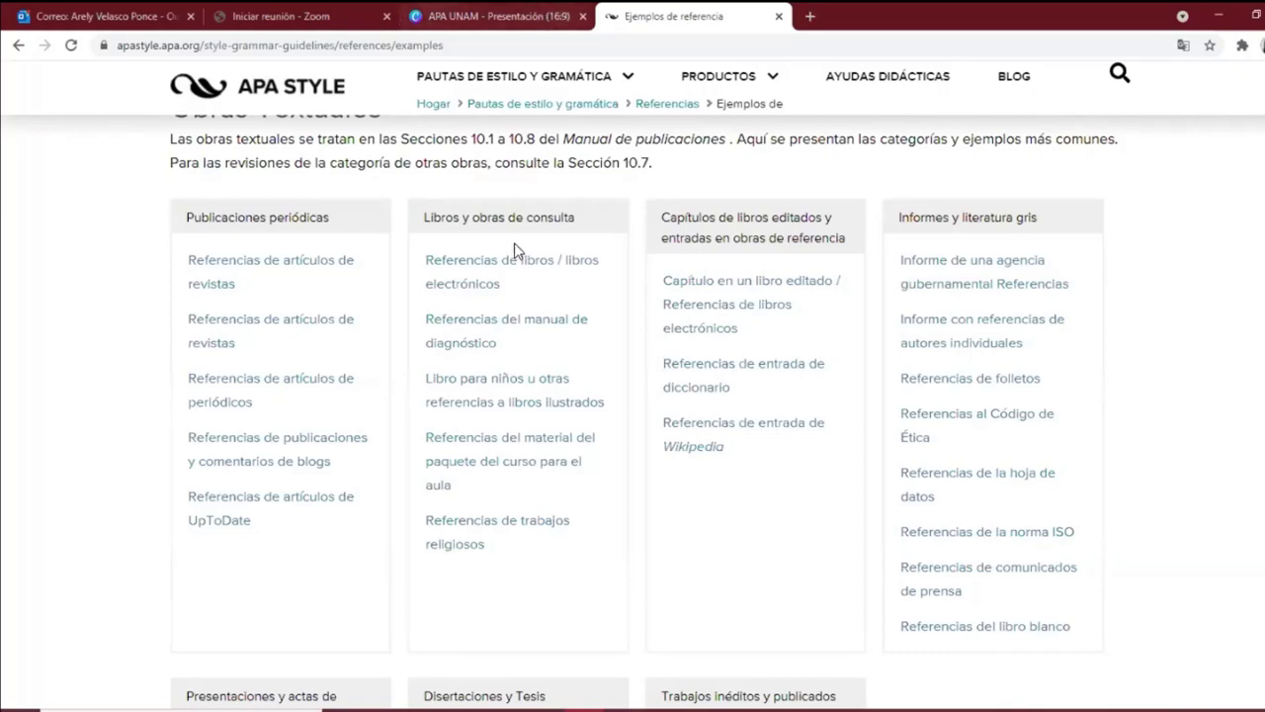
left_click(631, 656)
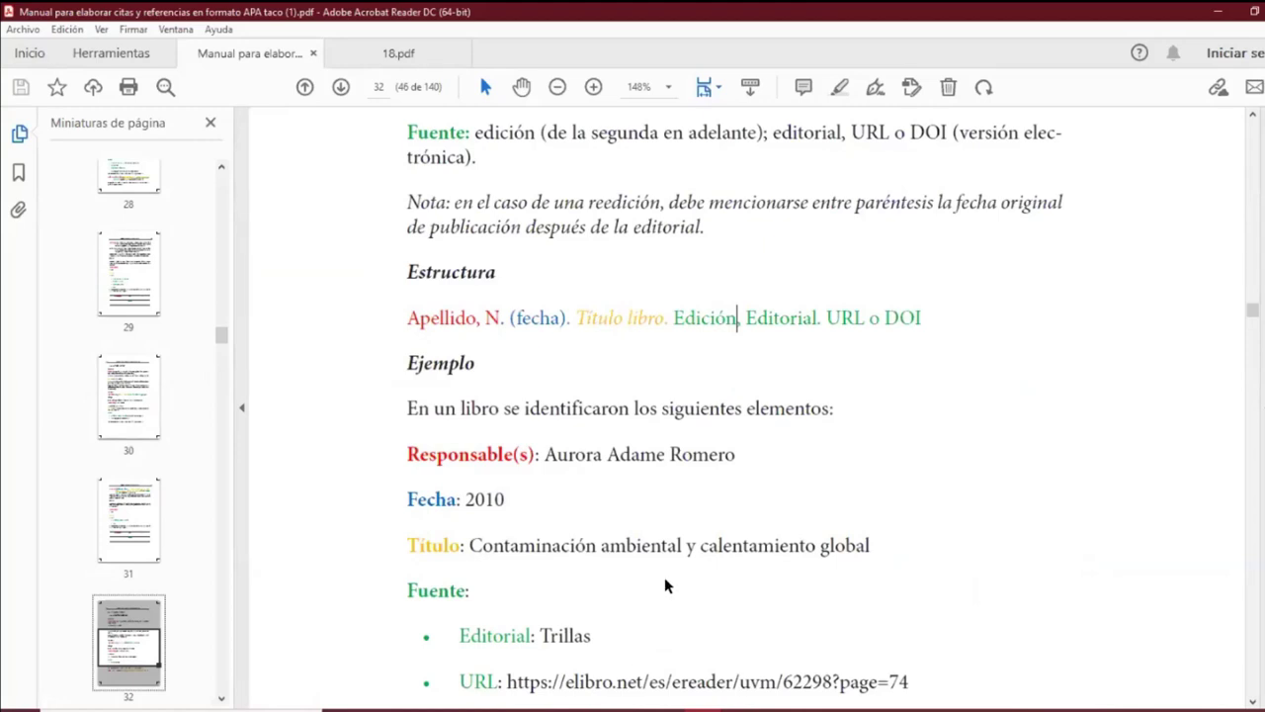
Scroll from page 32's Adame Romero book example down to page 33's 2013 electronic book example.
scroll(168, 306, "up", 4)
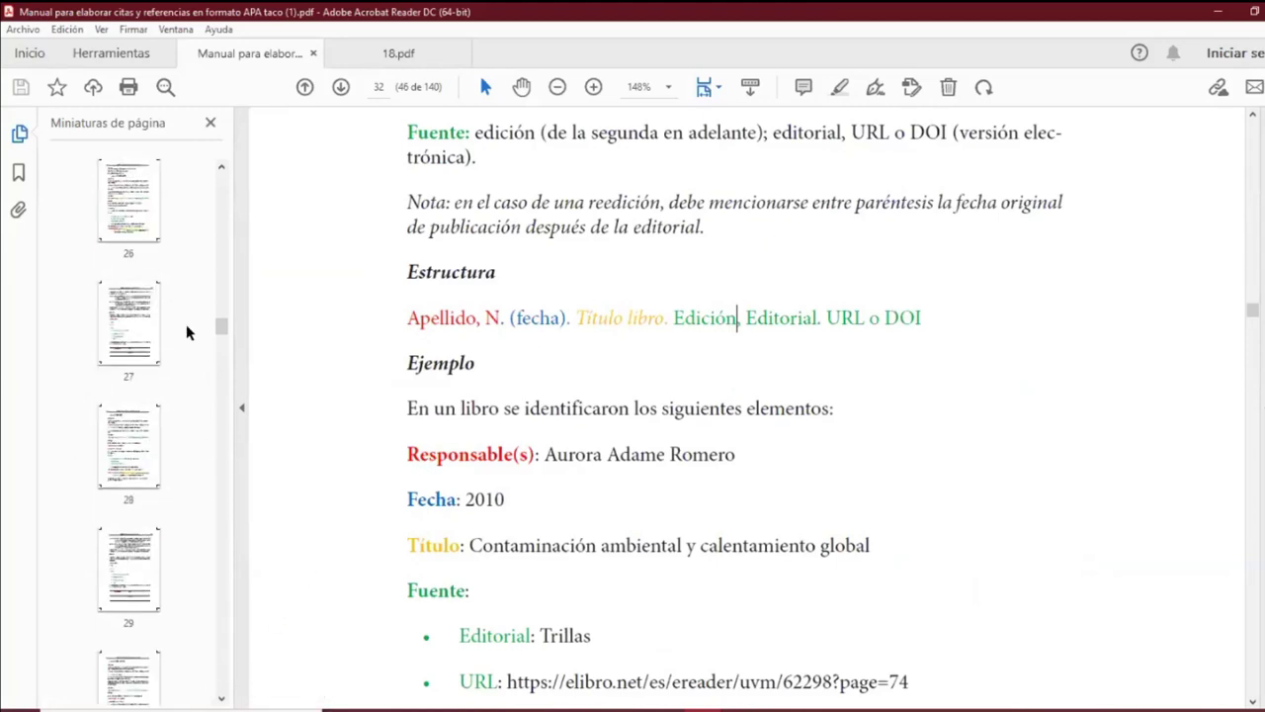
scroll(1096, 485, "up", 1)
scroll(1077, 495, "up", 5)
scroll(1067, 505, "up", 2)
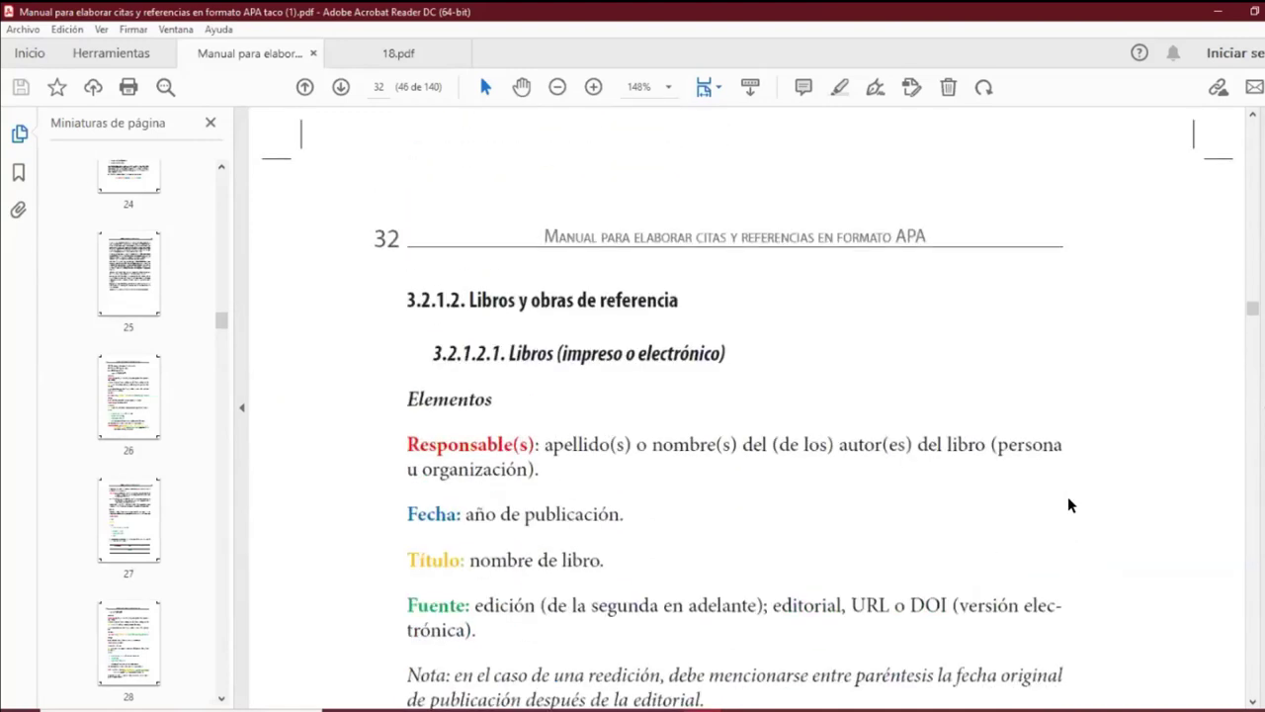
scroll(898, 370, "up", 1)
scroll(895, 368, "down", 2)
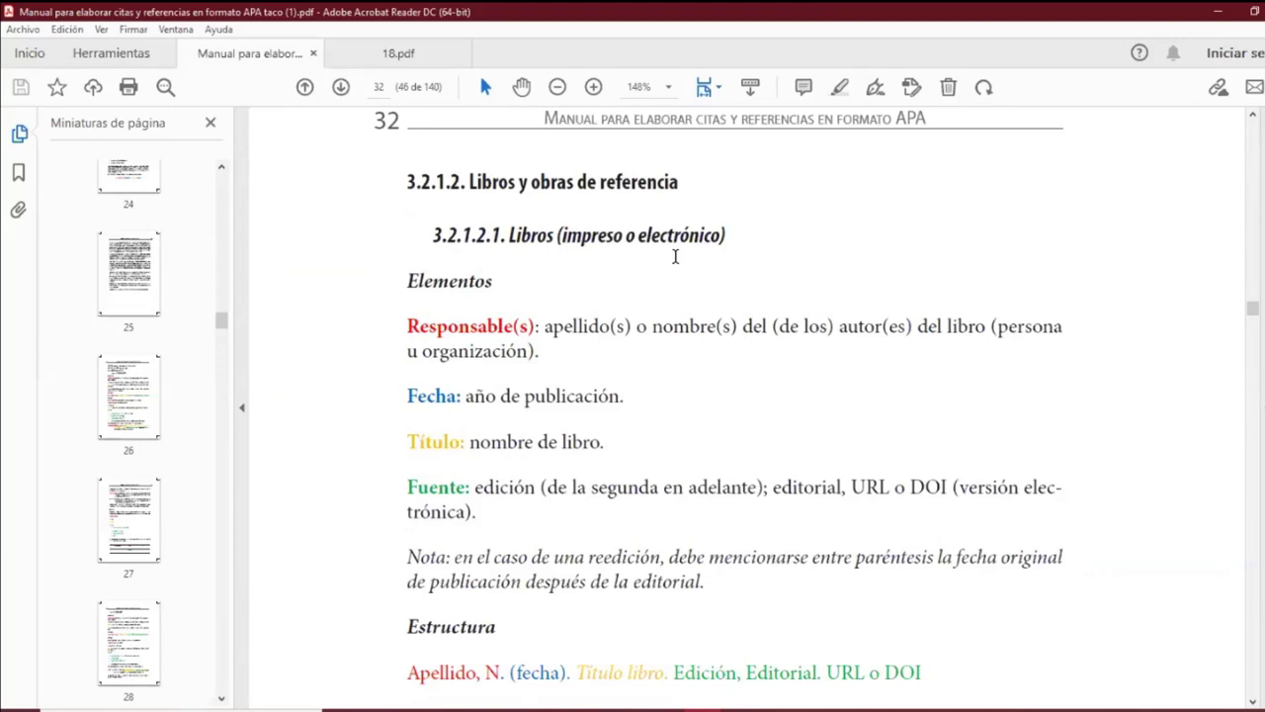
scroll(554, 324, "down", 1)
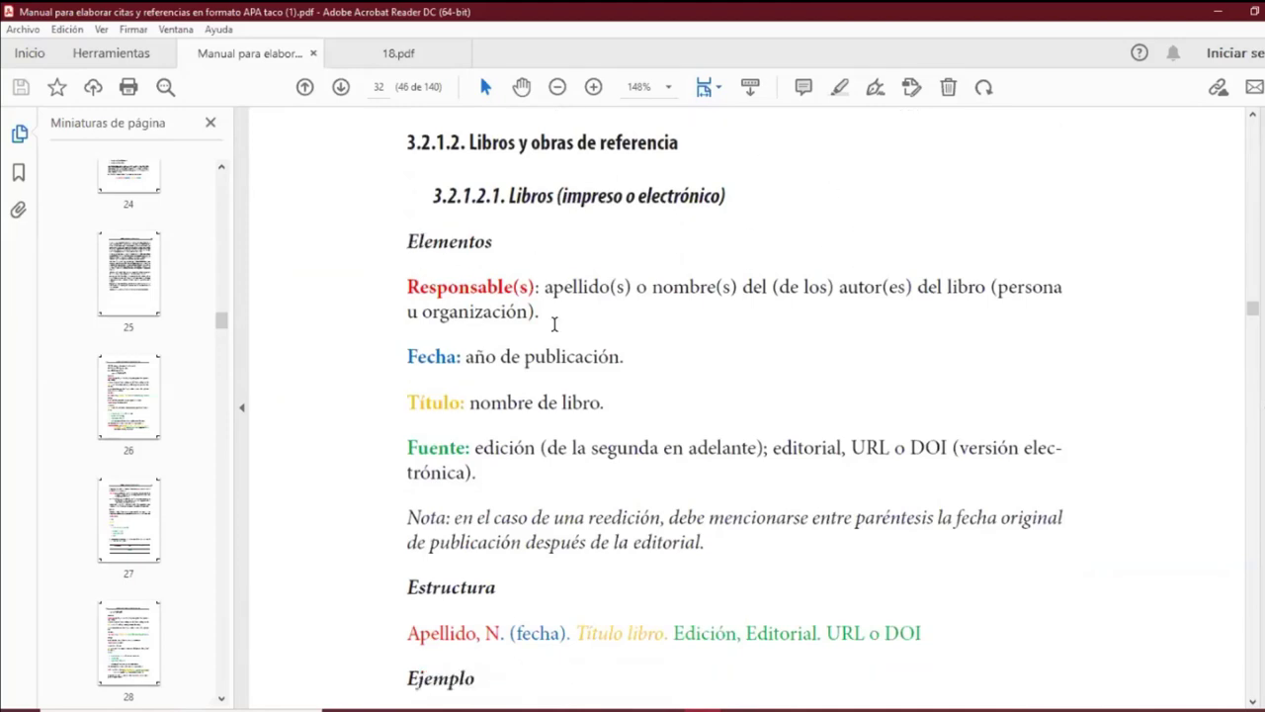
scroll(555, 324, "down", 1)
scroll(559, 315, "down", 1)
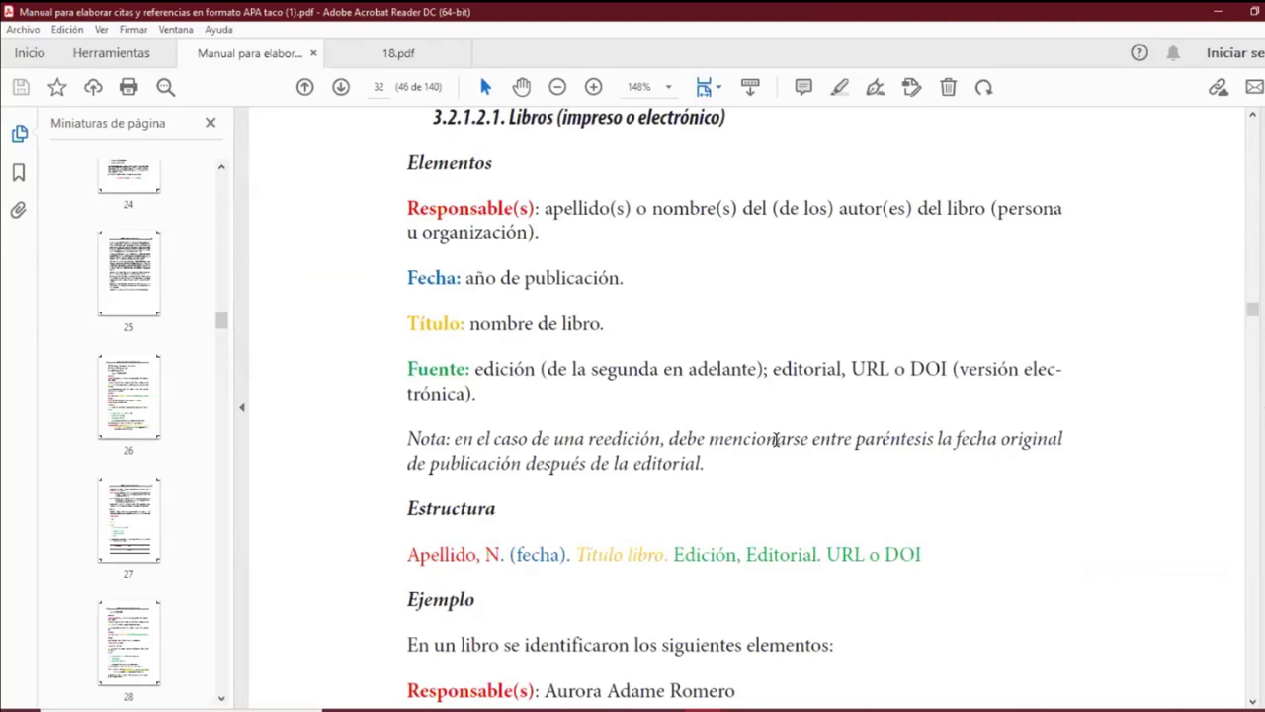
scroll(802, 415, "down", 5)
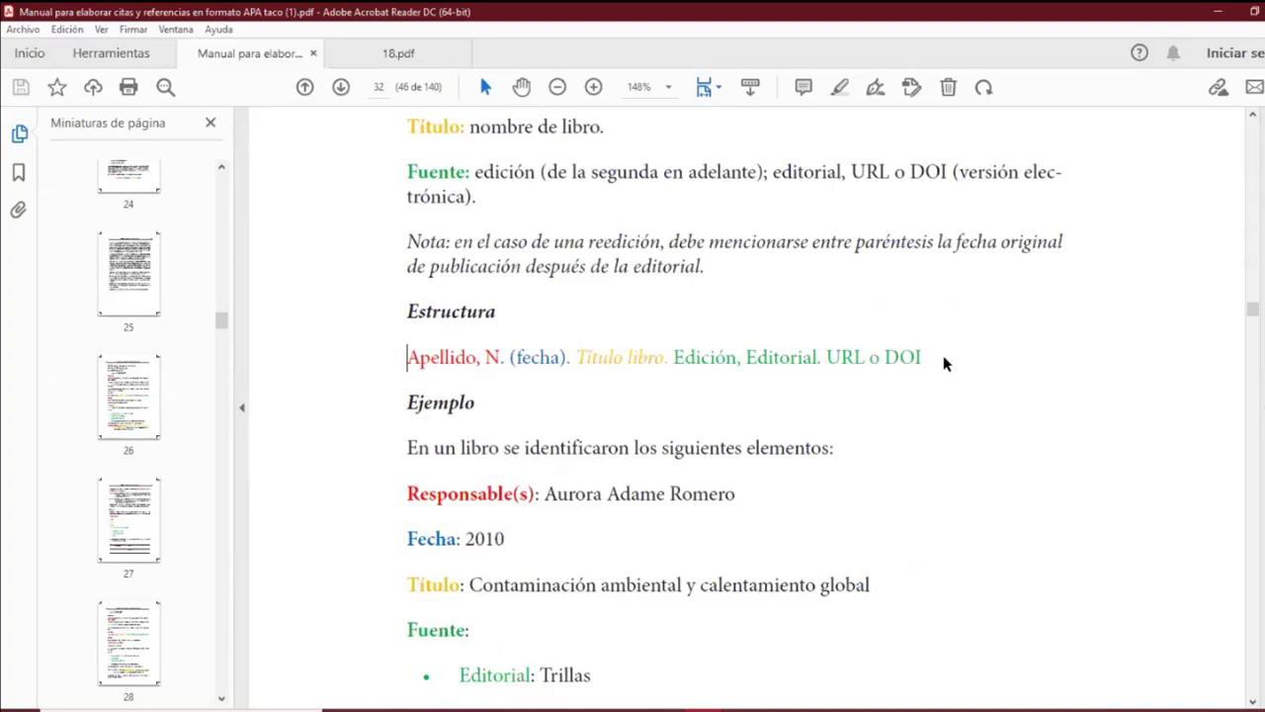
scroll(939, 376, "down", 1)
scroll(593, 366, "down", 3)
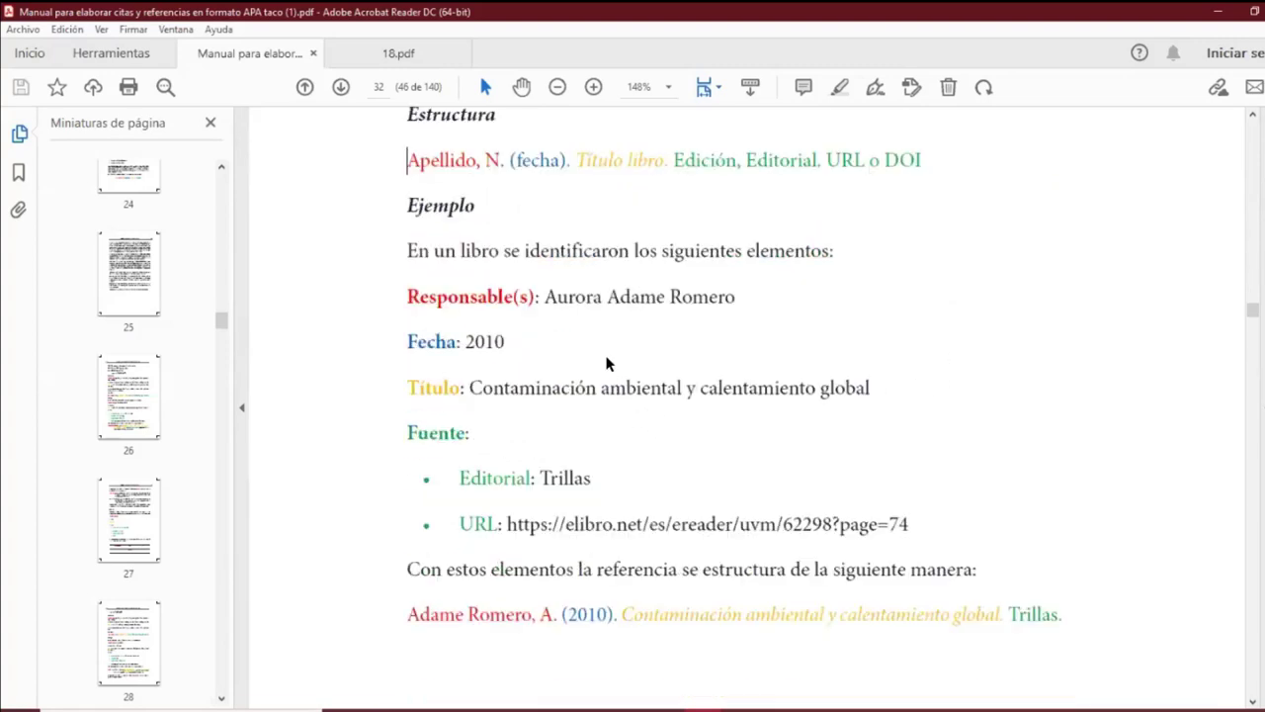
scroll(623, 341, "down", 2)
Page through the manual's front pages to reach the table of contents on page VIII.
scroll(599, 346, "down", 5)
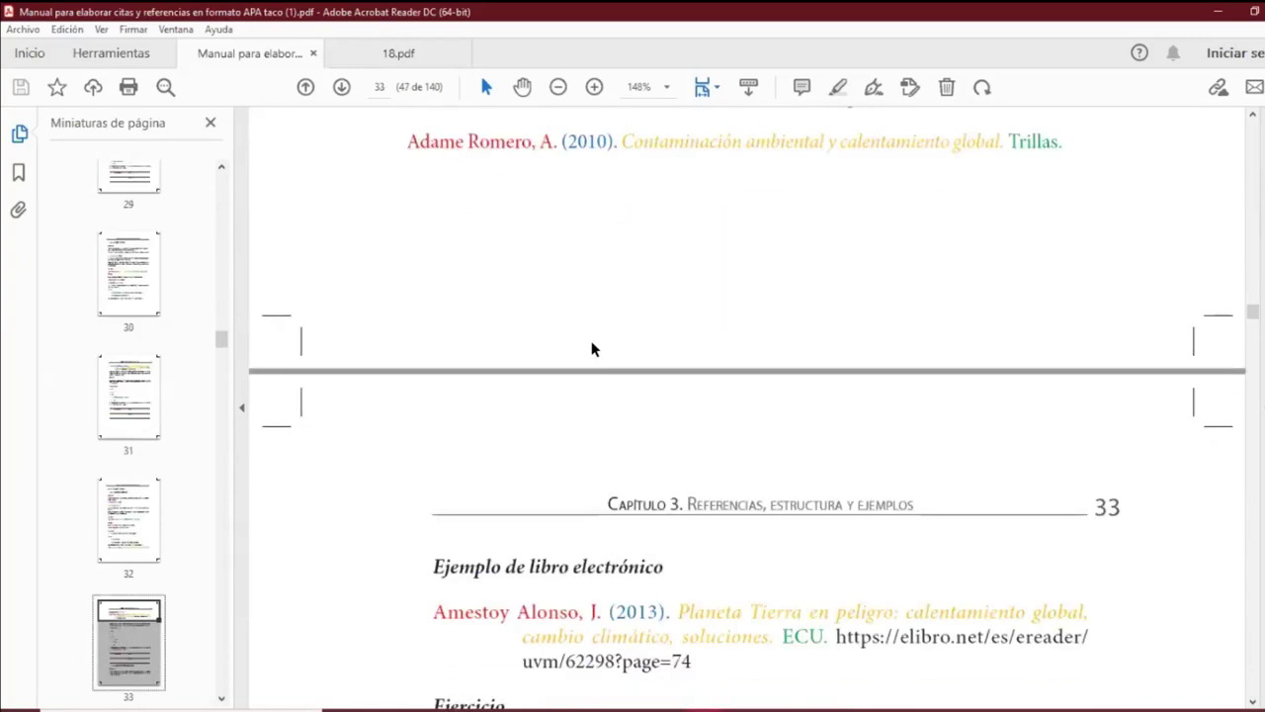
scroll(657, 353, "down", 2)
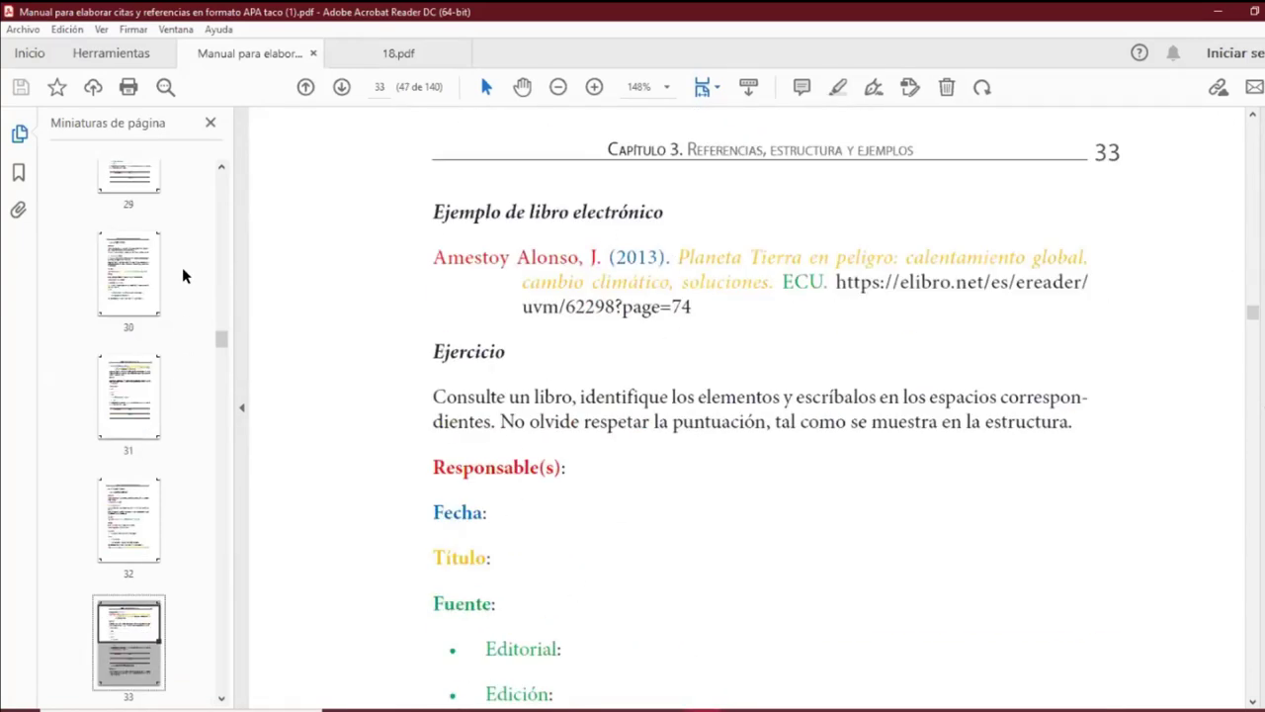
scroll(225, 267, "up", 10)
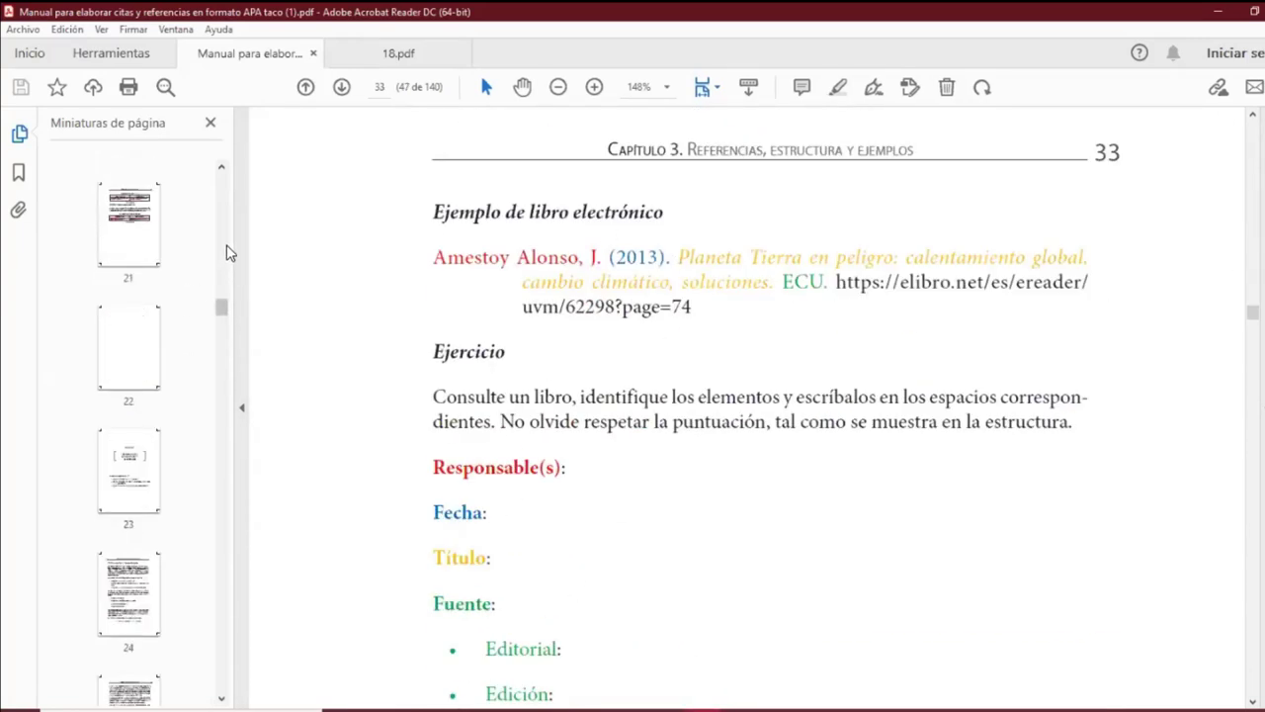
scroll(223, 197, "up", 10)
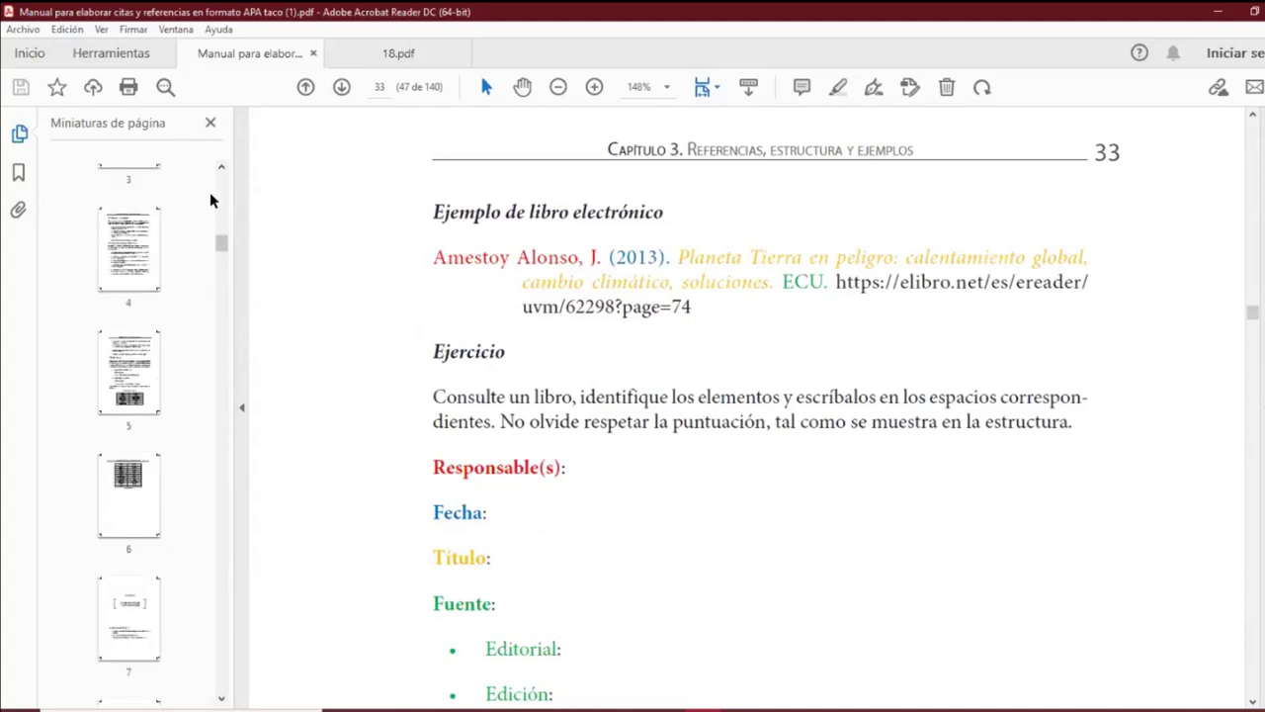
left_click(136, 248)
scroll(136, 242, "up", 3)
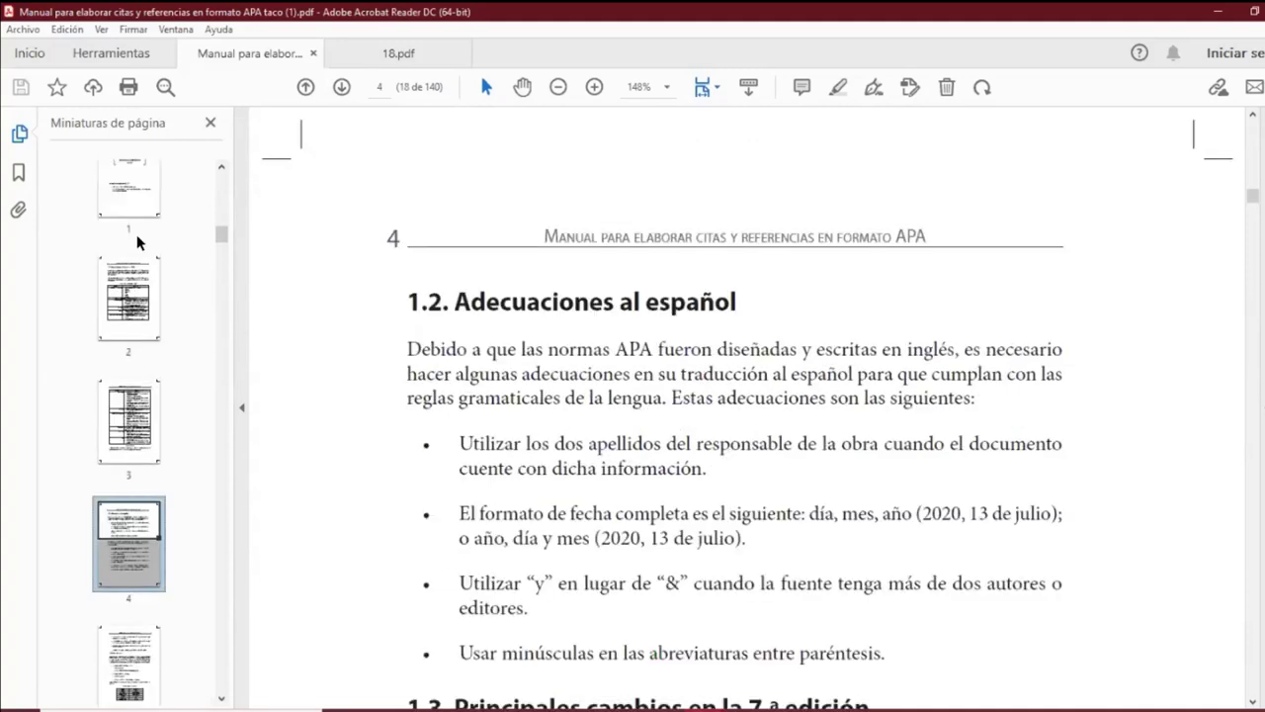
scroll(137, 242, "up", 3)
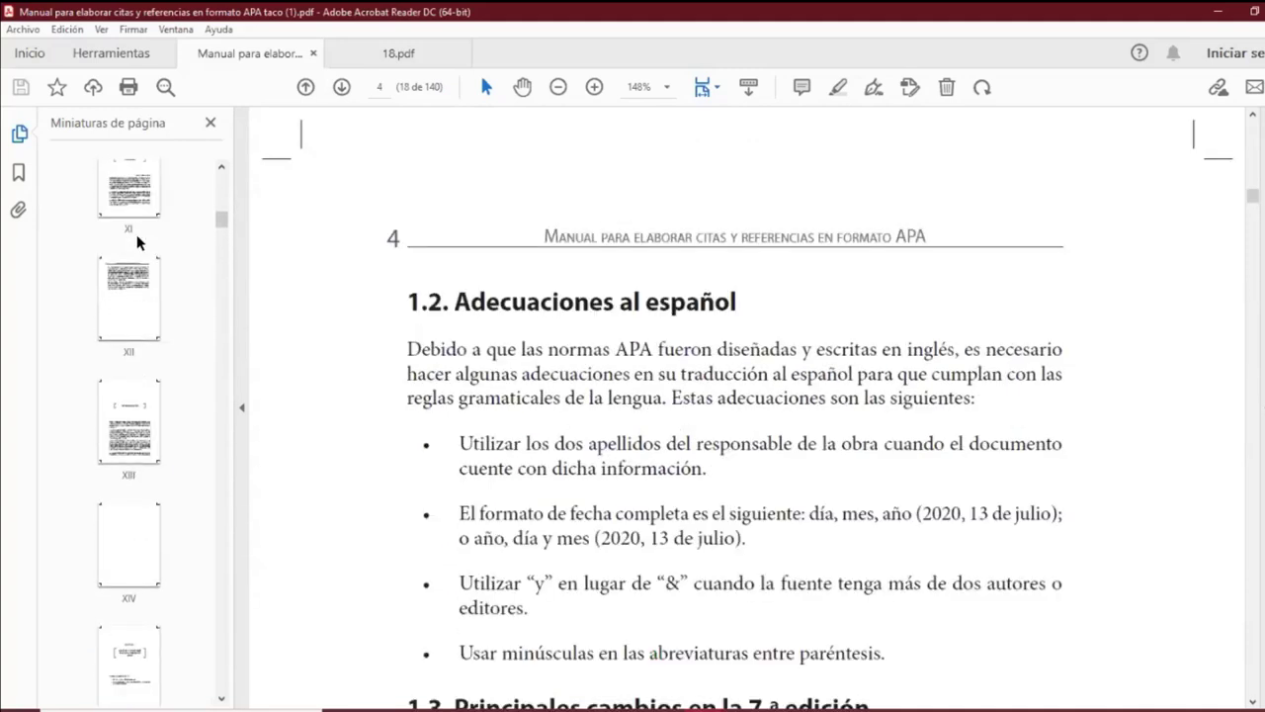
left_click(137, 385)
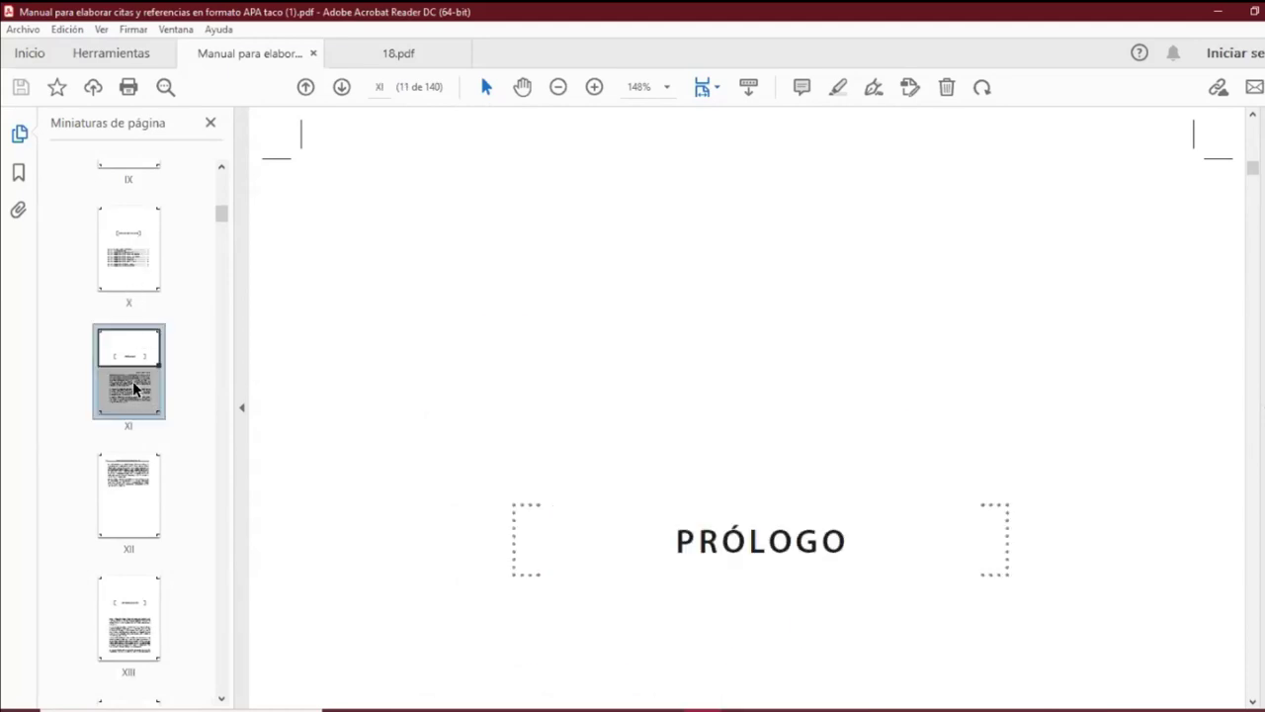
left_click(151, 247)
scroll(150, 252, "up", 2)
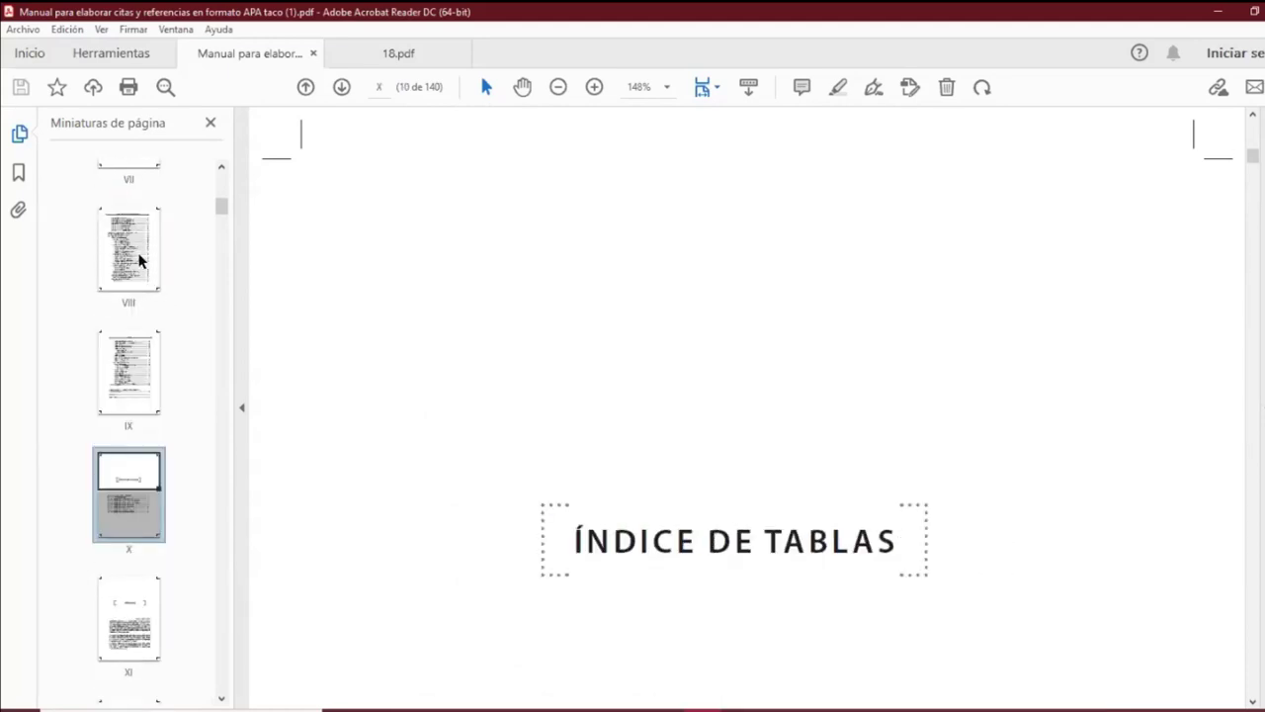
left_click(150, 274)
Jump from the contents to the Normas ISO section and fit the page to window width.
scroll(890, 453, "down", 5)
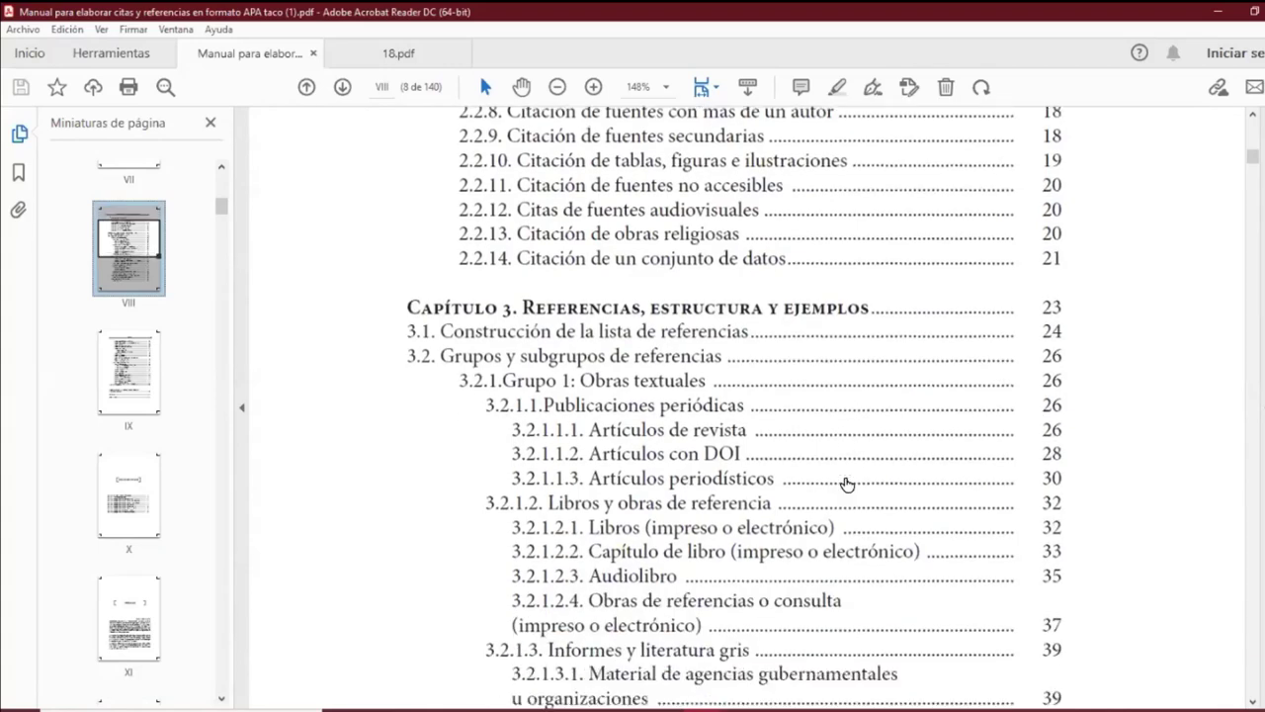
scroll(830, 499, "down", 1)
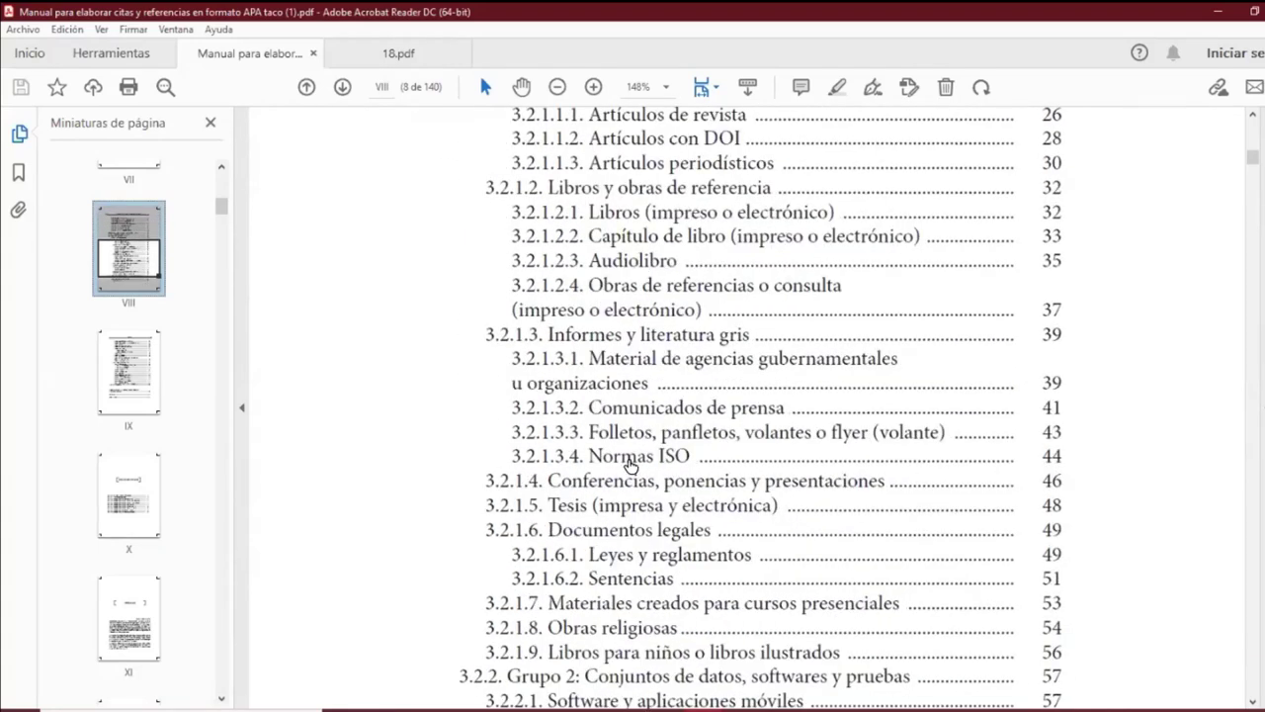
left_click(630, 461)
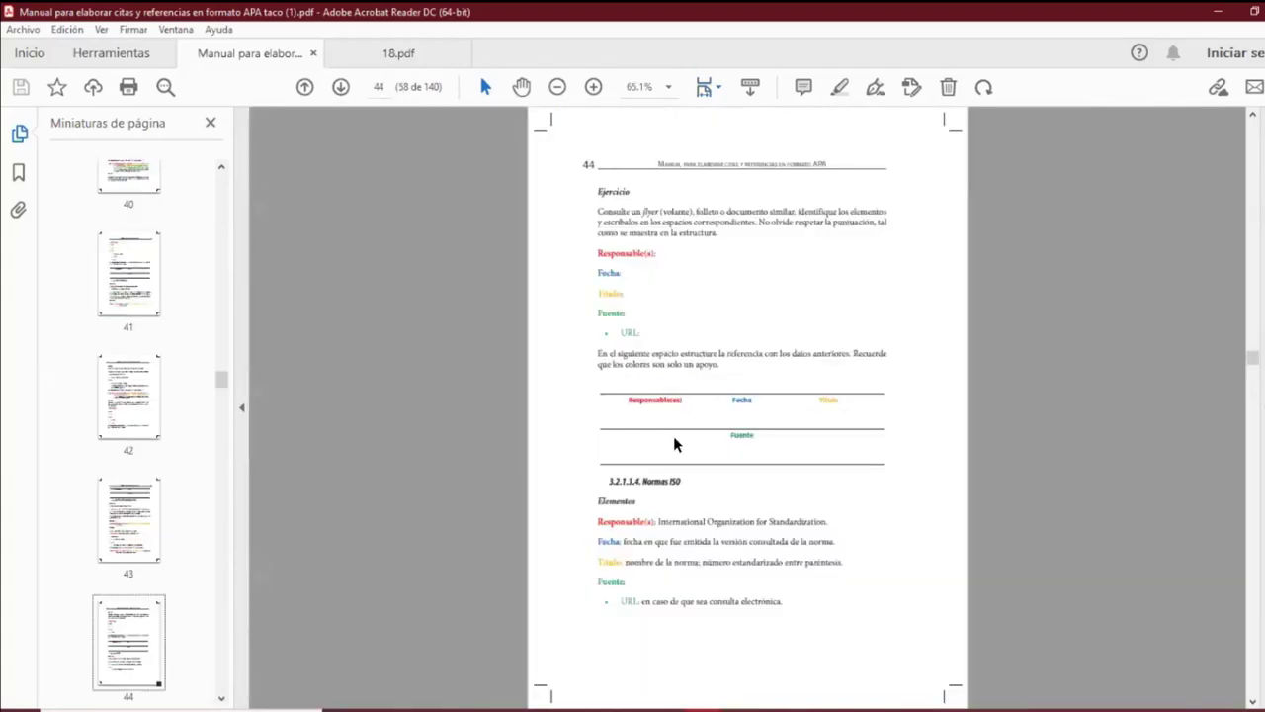
left_click(715, 88)
left_click(780, 114)
Scroll down to the ISO standard reference heading and its ISO 14090:2019 example.
scroll(718, 427, "down", 5)
scroll(717, 432, "down", 4)
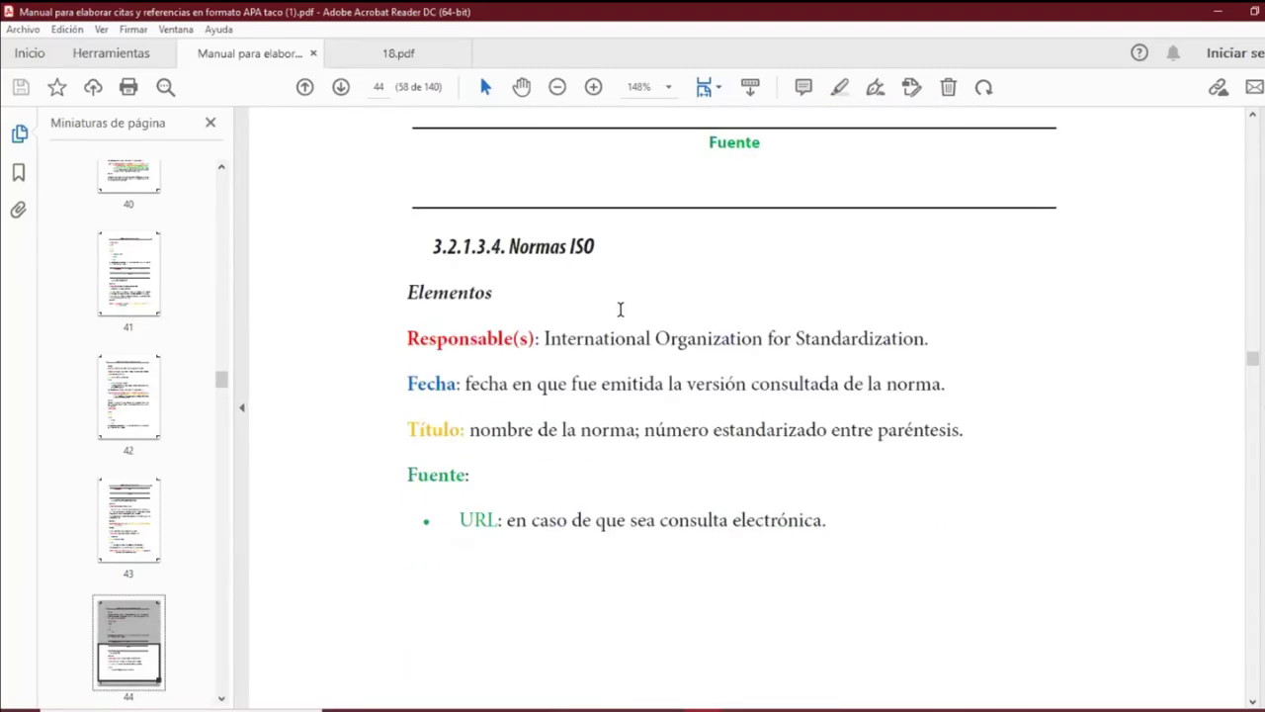
scroll(664, 259, "down", 1)
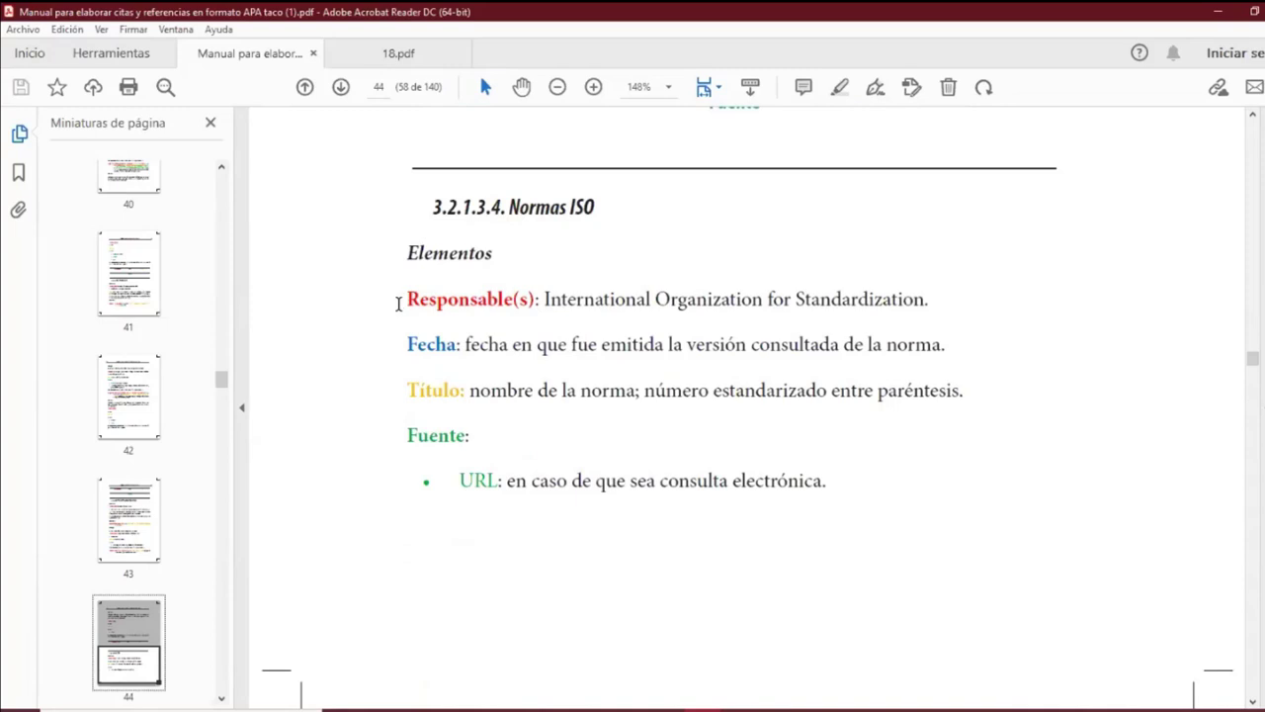
scroll(687, 454, "down", 2)
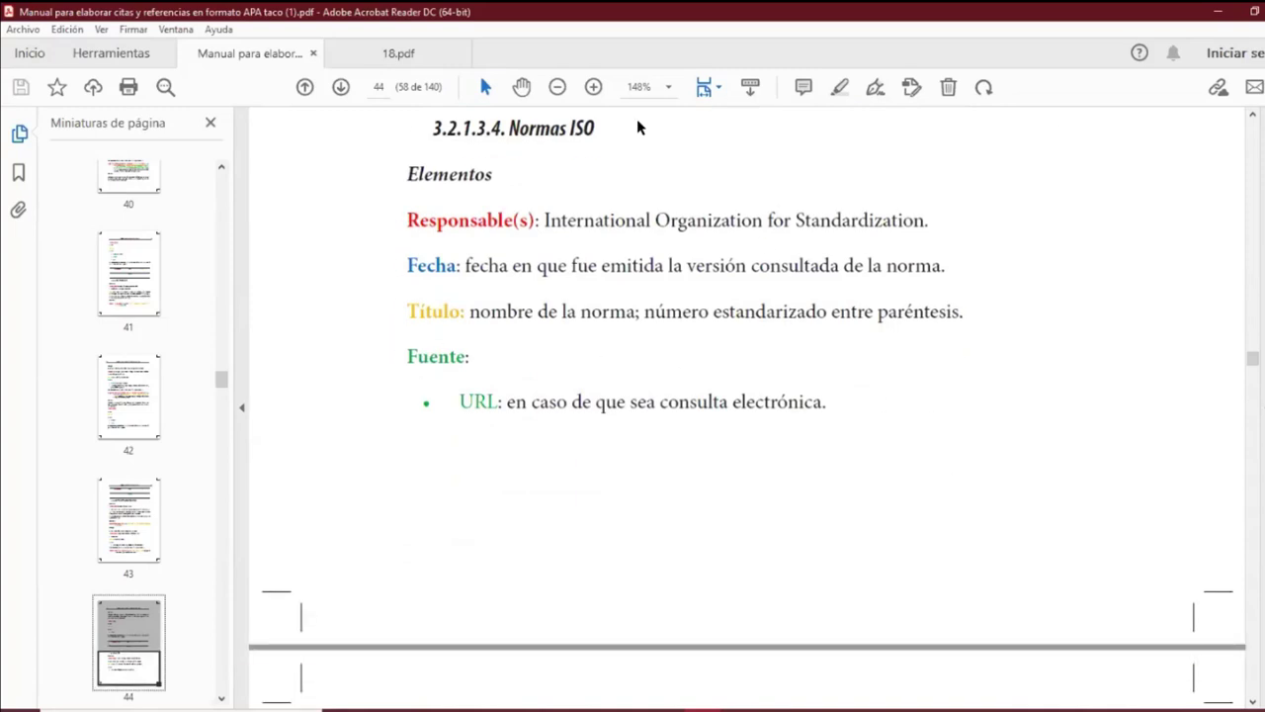
scroll(637, 193, "down", 1)
scroll(651, 202, "down", 2)
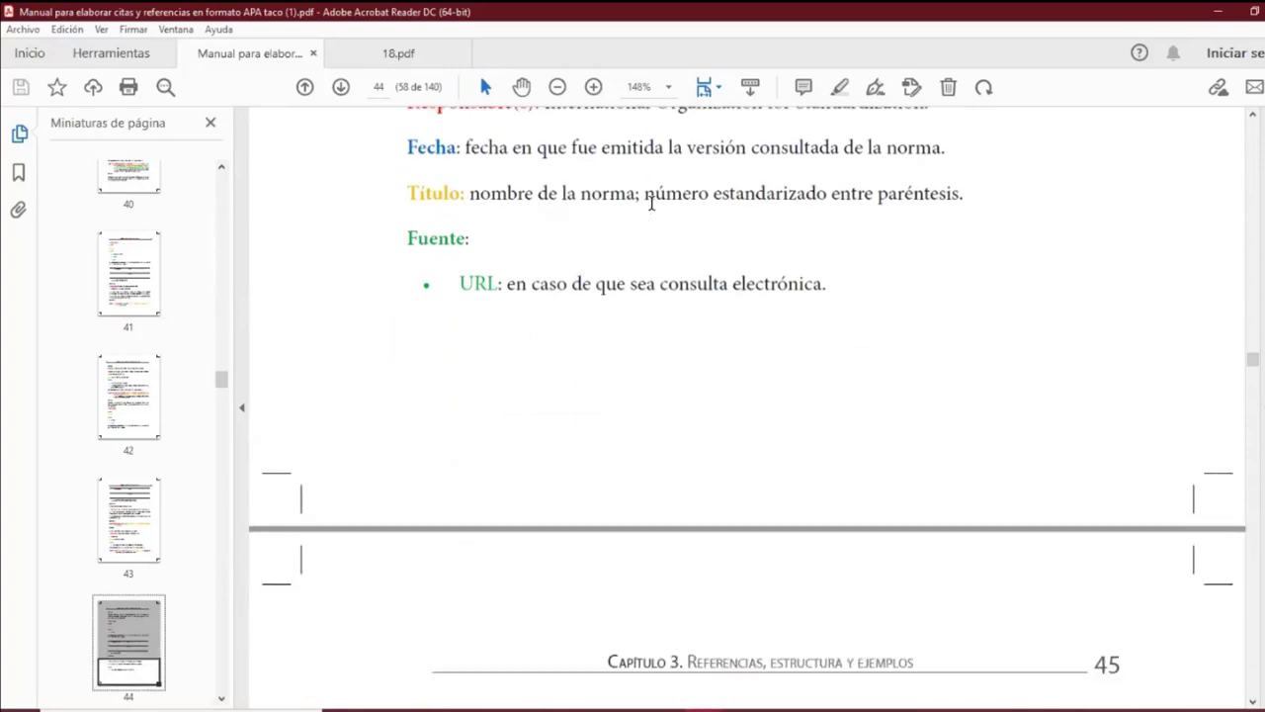
scroll(652, 206, "up", 4)
left_click_drag(600, 168, 567, 168)
left_click(638, 180)
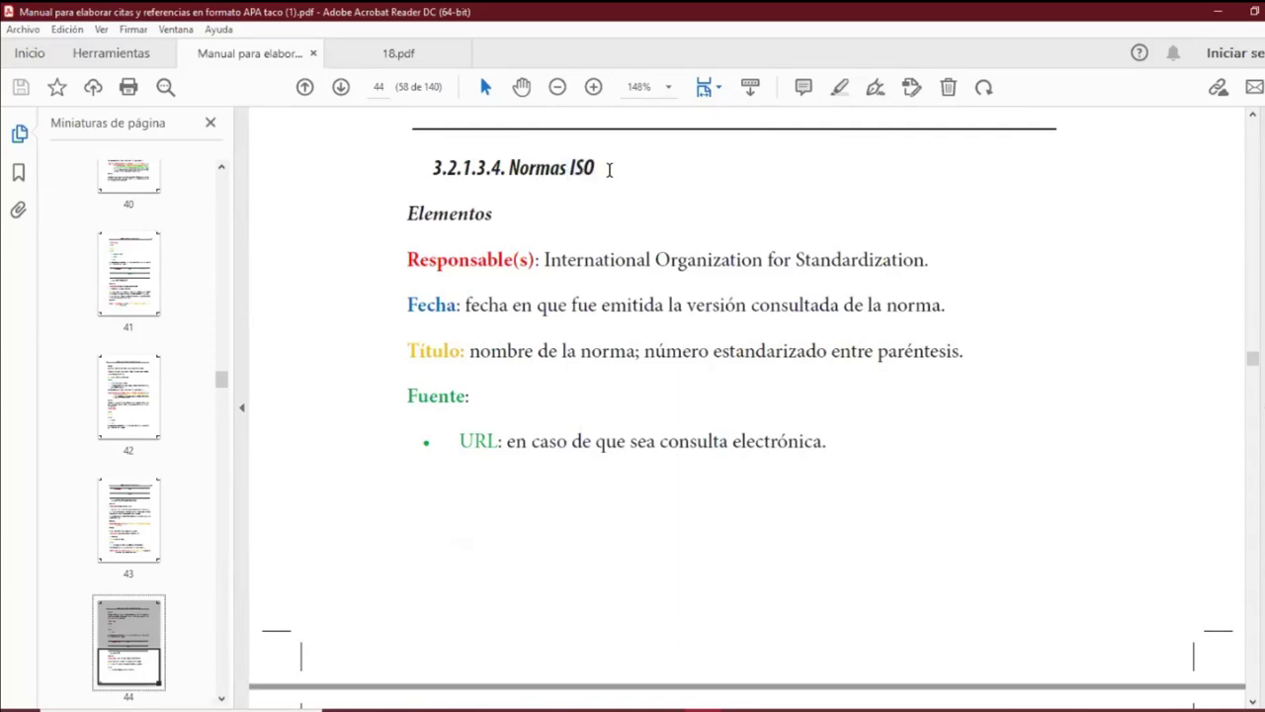
scroll(775, 311, "down", 9)
Read page 45's Estructura and Ejemplo for ISO standards, then scroll the thumbnails back toward the front.
scroll(775, 310, "down", 9)
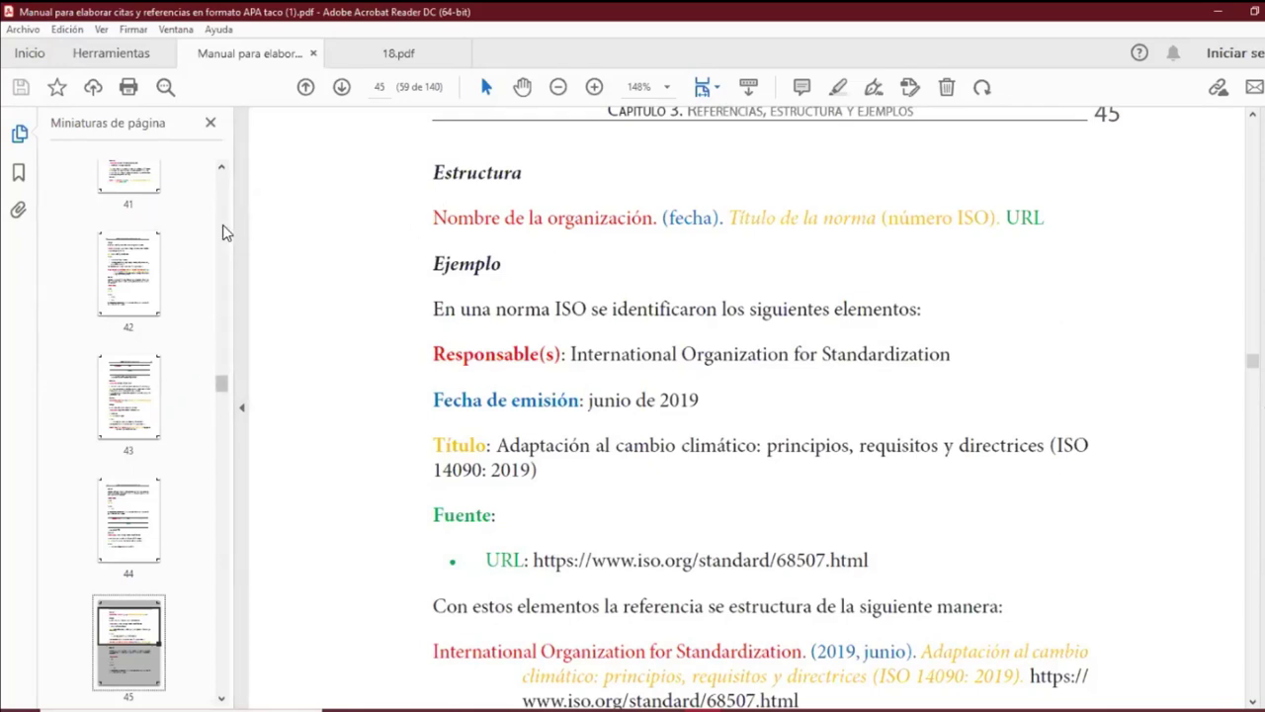
scroll(223, 231, "up", 20)
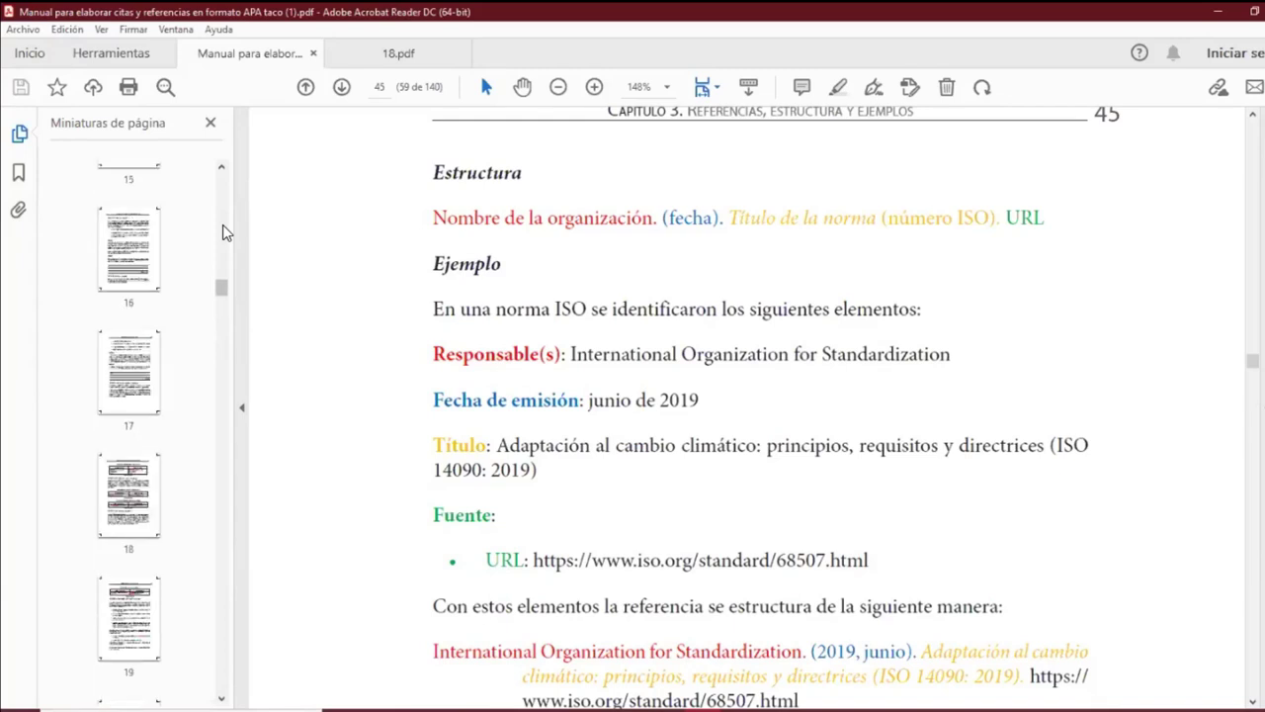
scroll(224, 231, "up", 3)
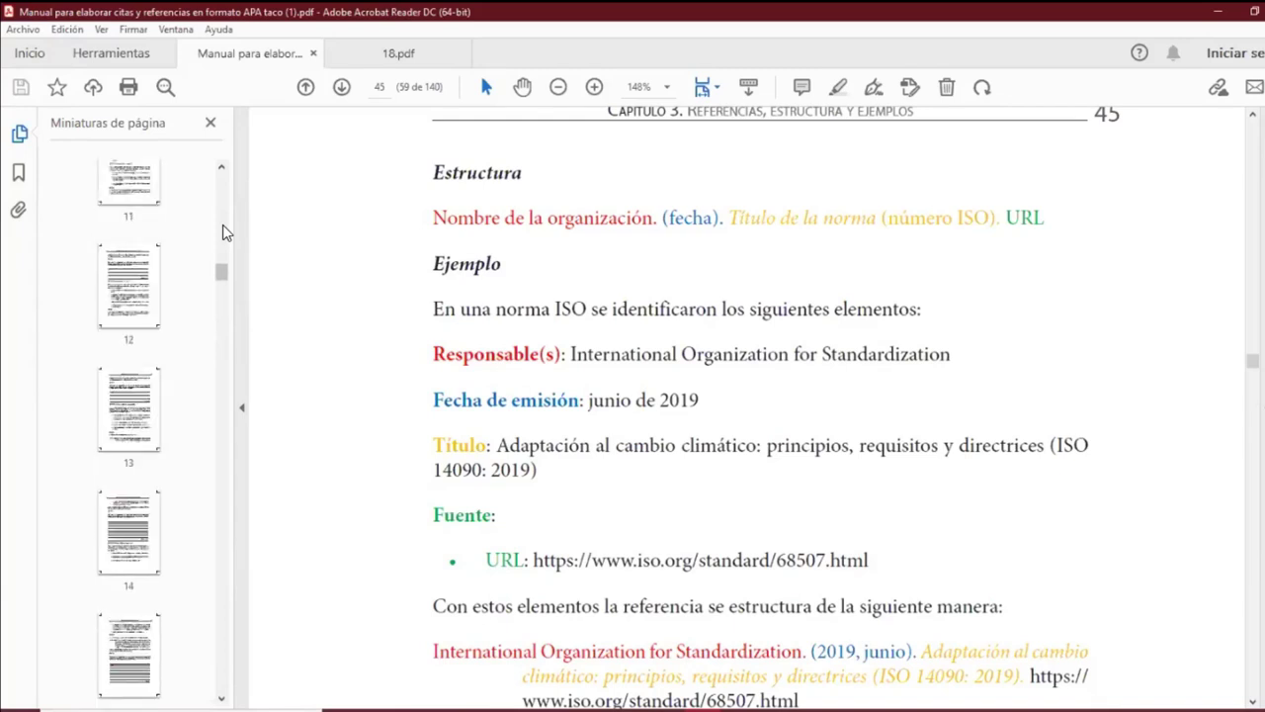
scroll(222, 223, "up", 6)
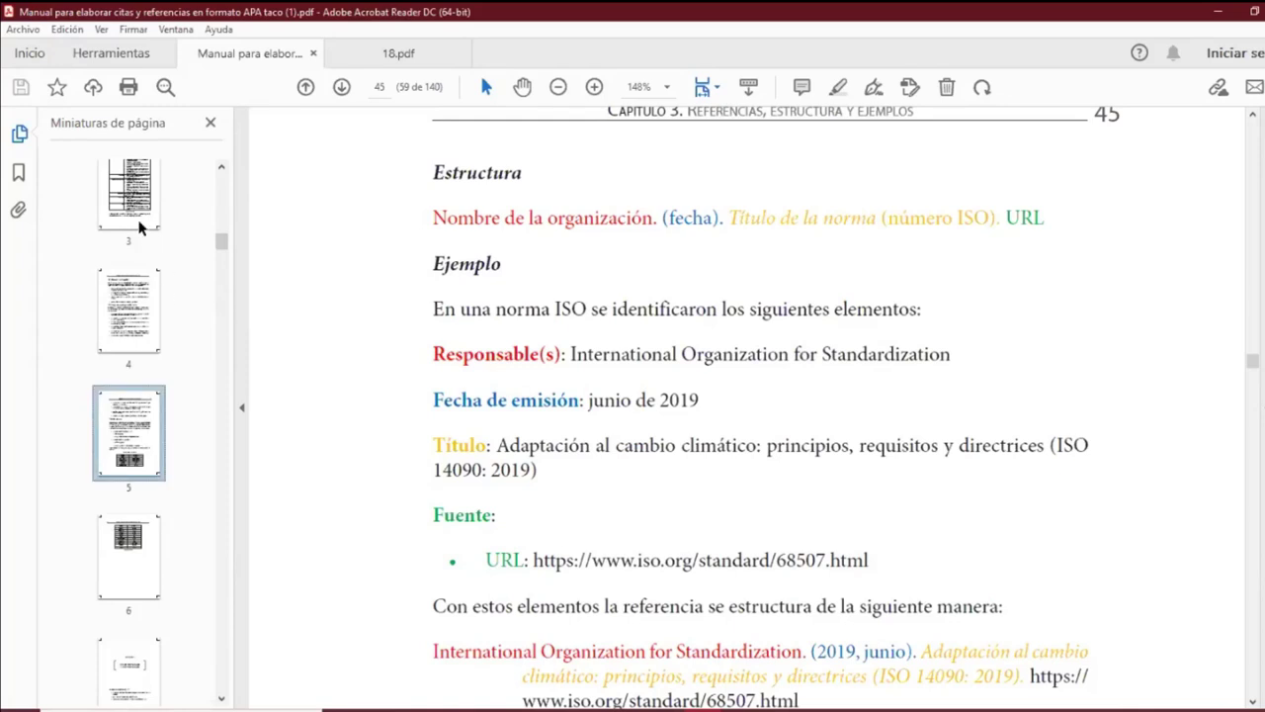
scroll(144, 247, "up", 3)
scroll(145, 282, "up", 4)
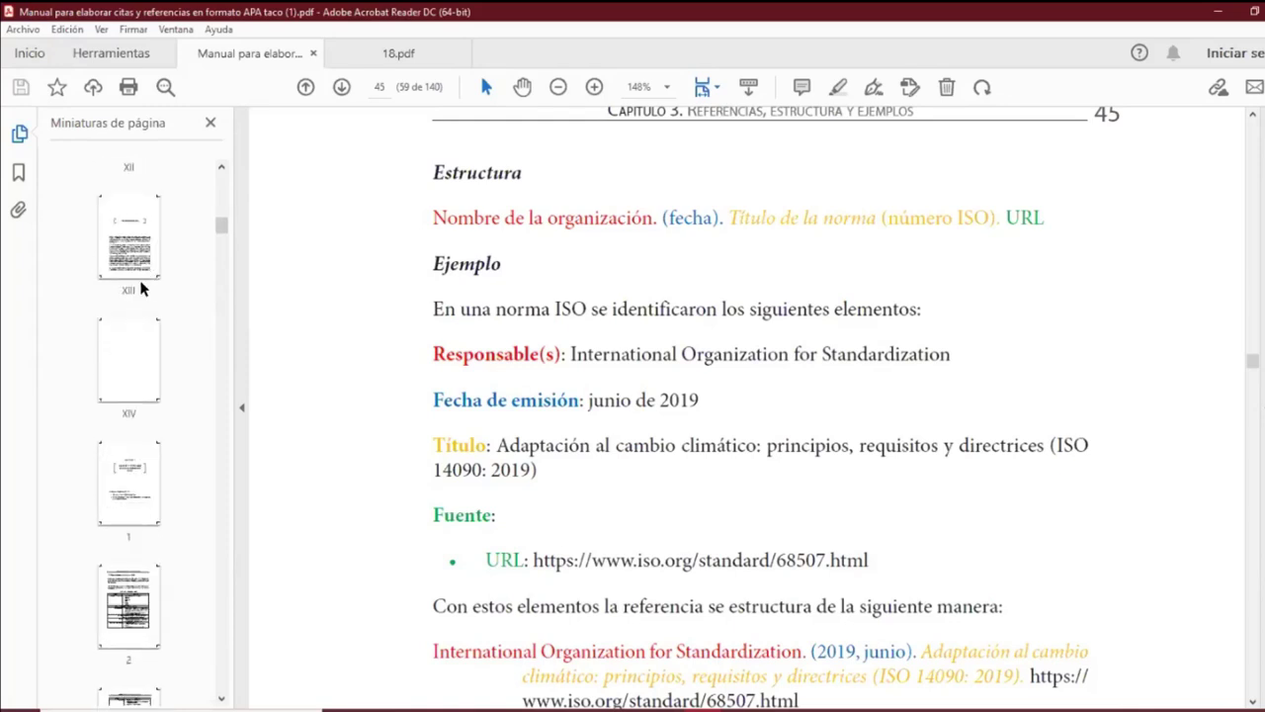
Jump from the contents to section 2.2.8 on page 18 and fit it to window width.
left_click(135, 181)
scroll(806, 449, "up", 5)
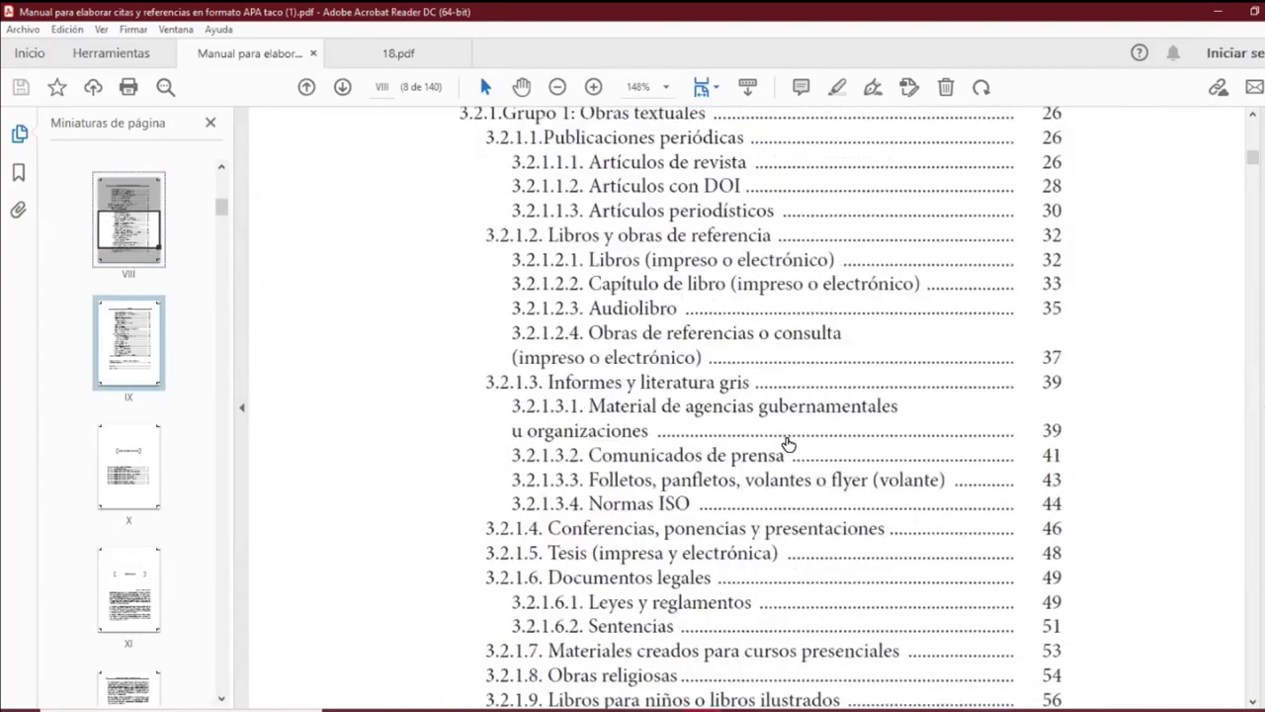
scroll(788, 445, "up", 4)
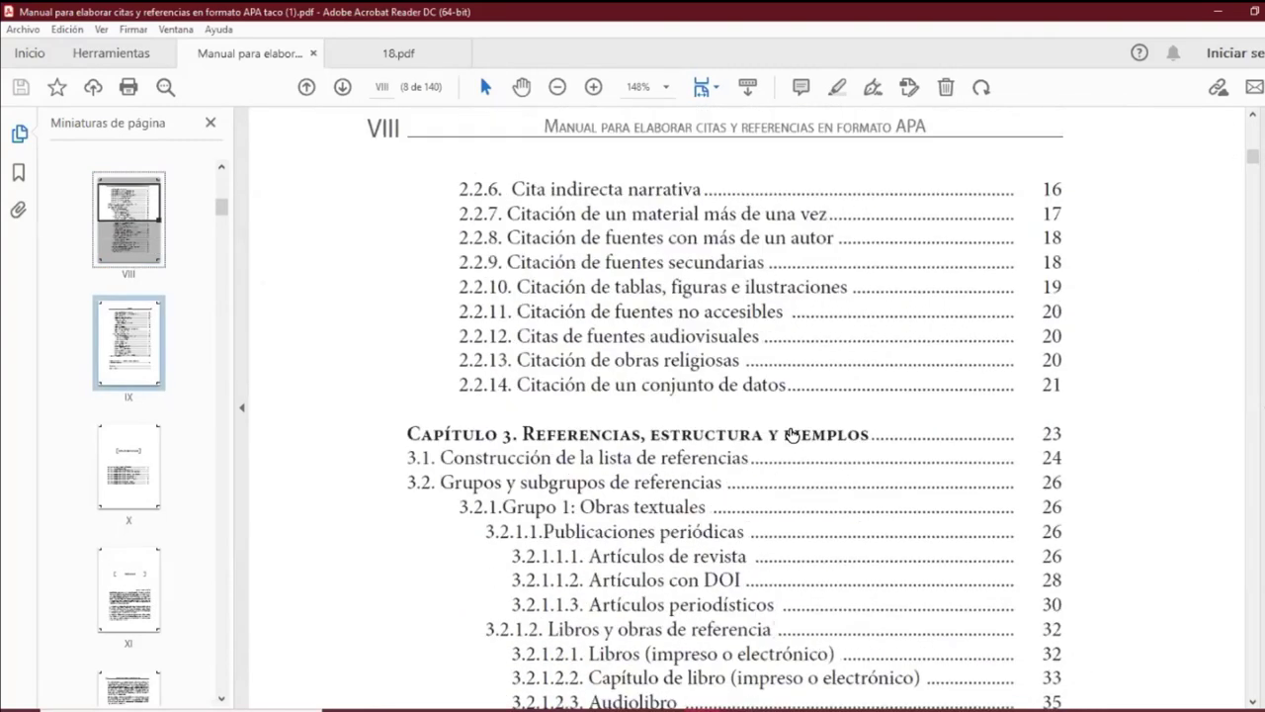
left_click(769, 237)
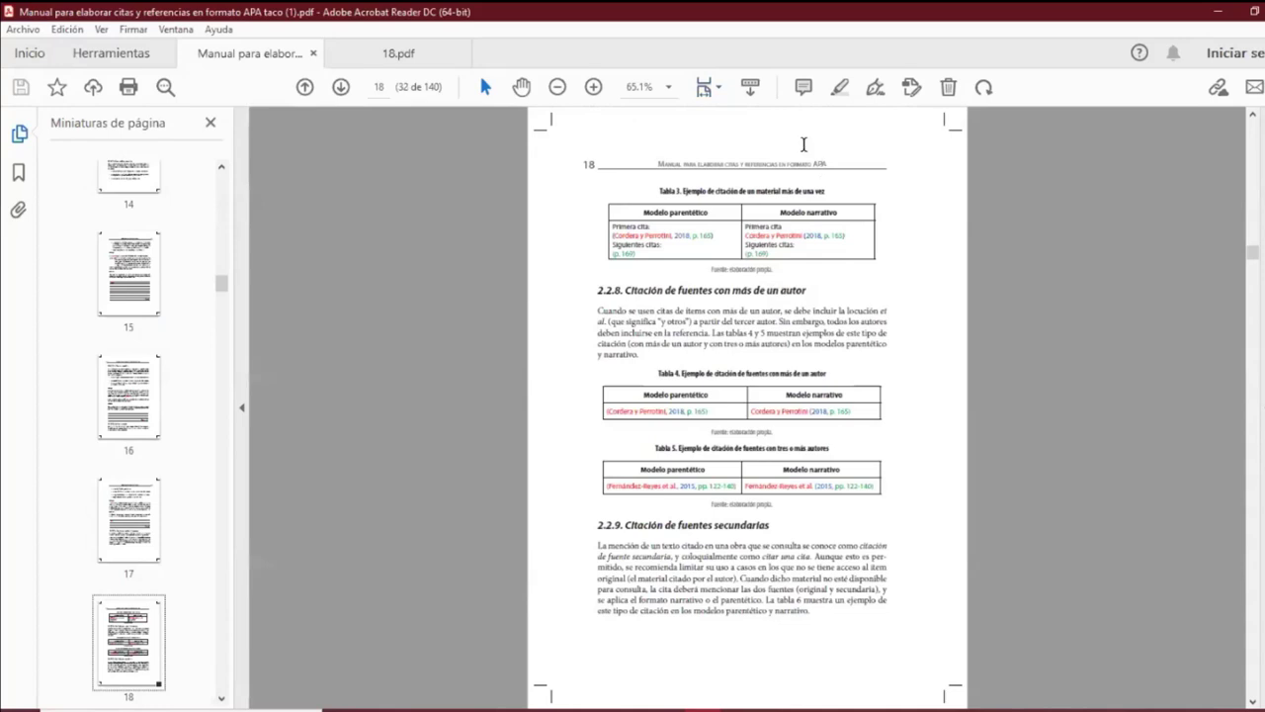
left_click(711, 87)
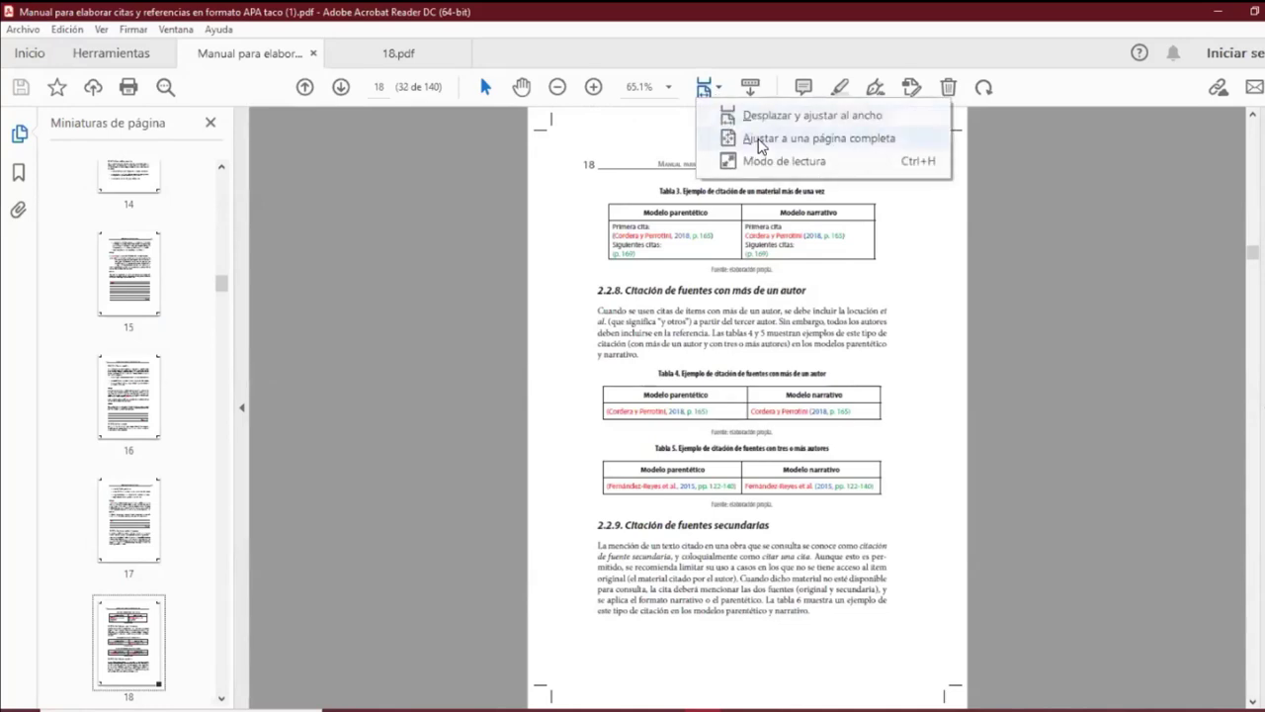
left_click(761, 116)
Scroll down page 18 to Tabla 5 and section 2.2.9 on secondary sources.
scroll(910, 420, "down", 1)
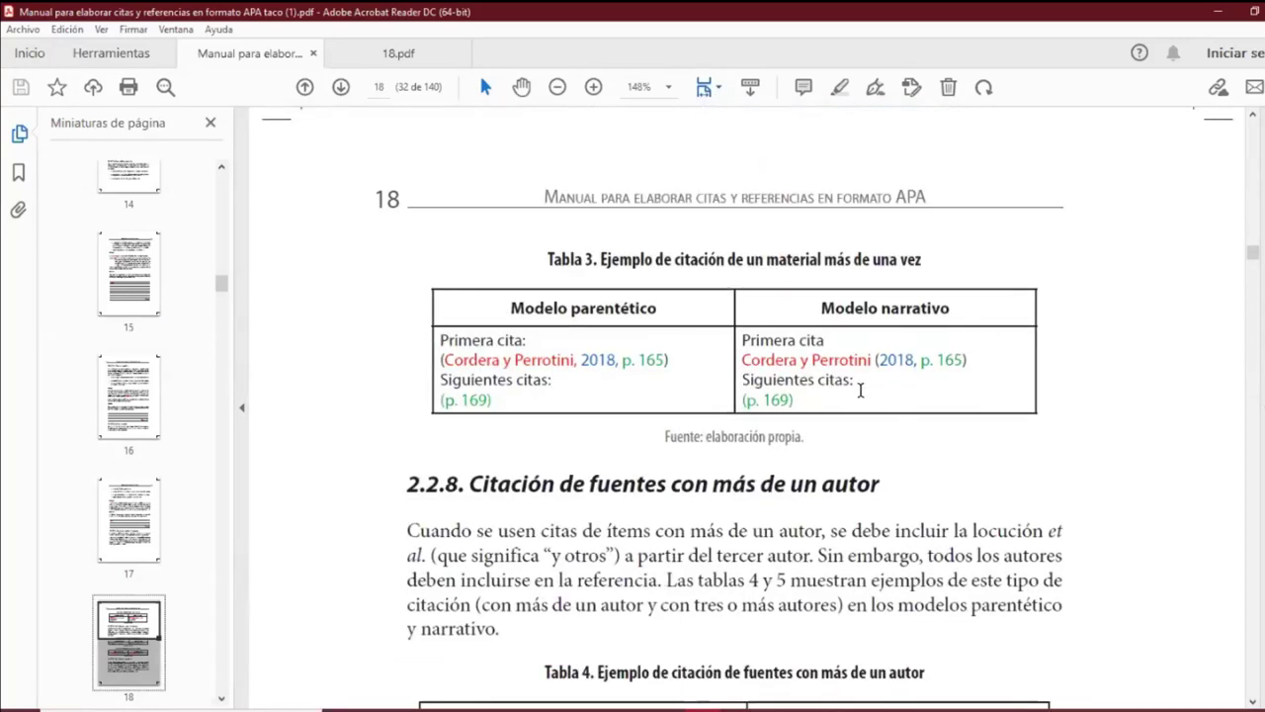
scroll(860, 390, "down", 1)
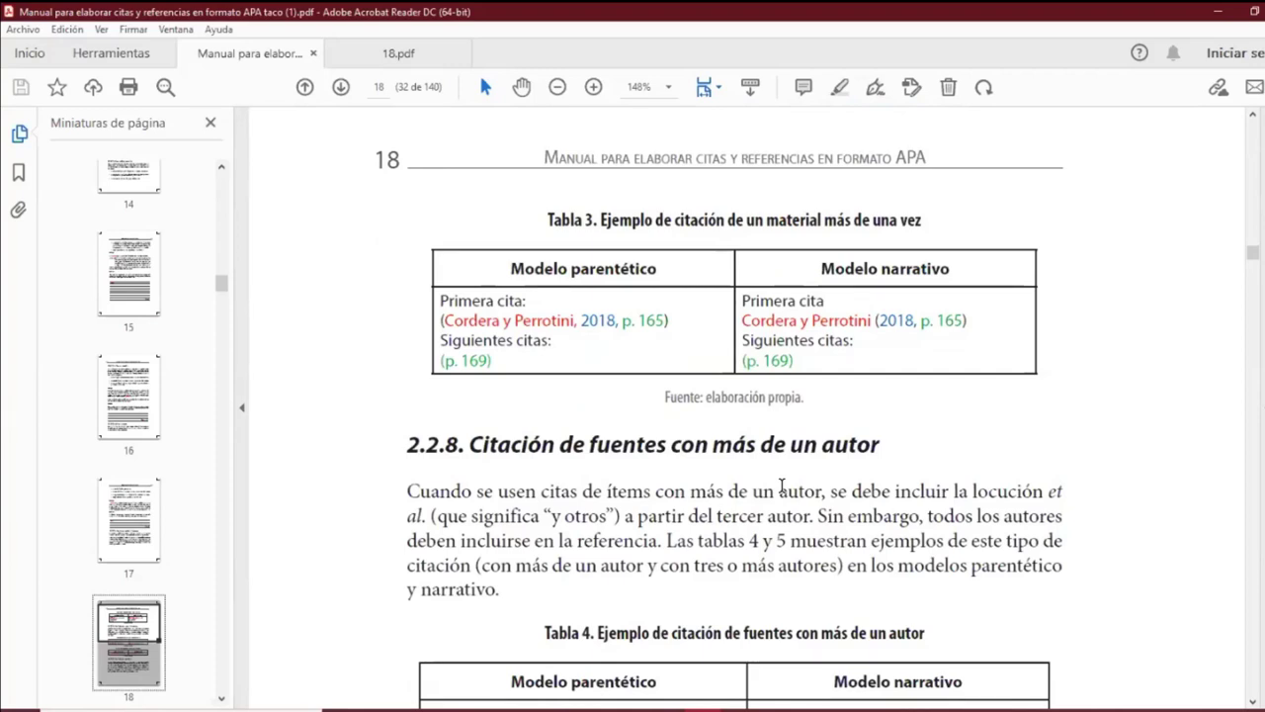
scroll(743, 503, "down", 9)
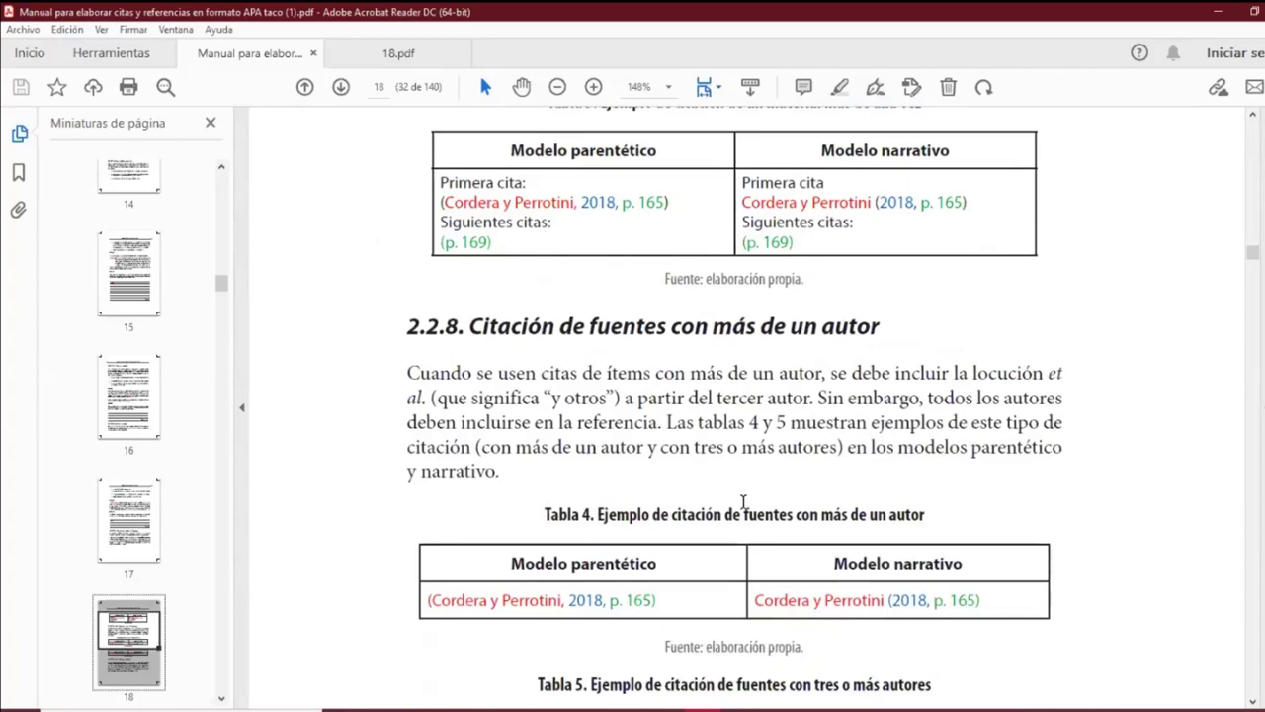
scroll(857, 448, "down", 1)
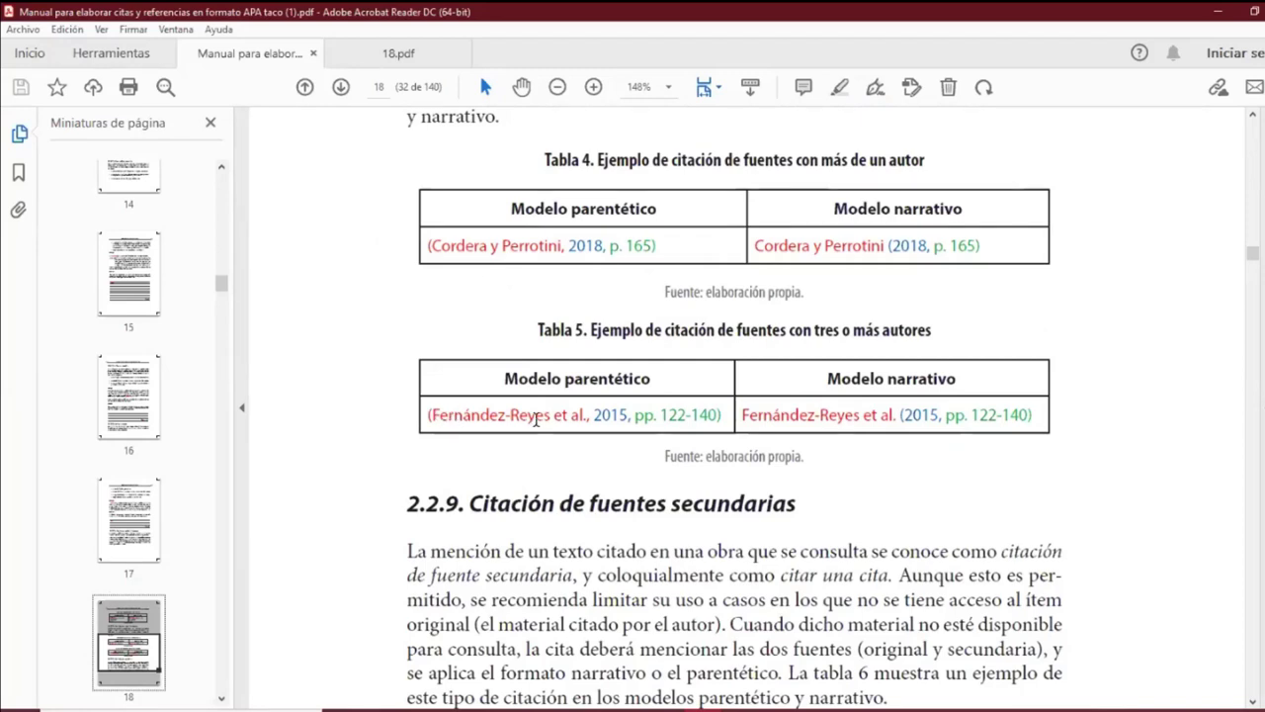
scroll(778, 406, "down", 1)
scroll(778, 406, "down", 2)
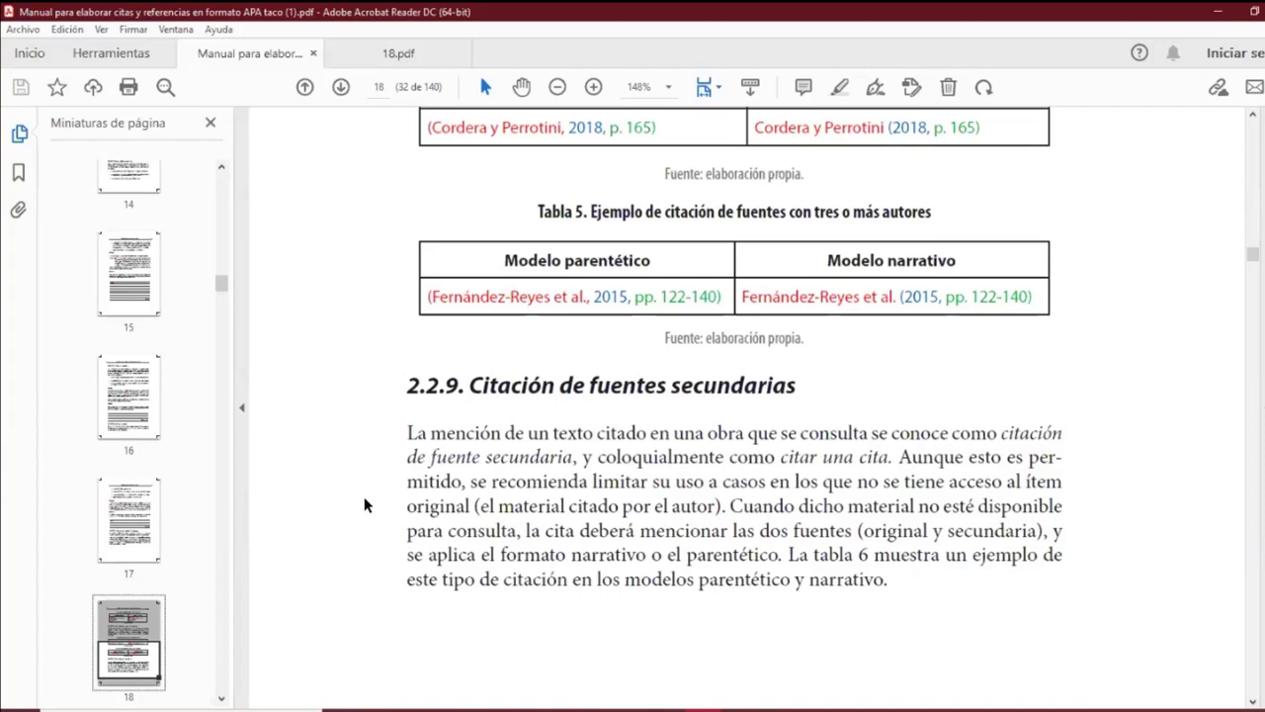
scroll(128, 440, "down", 2)
scroll(148, 452, "up", 6)
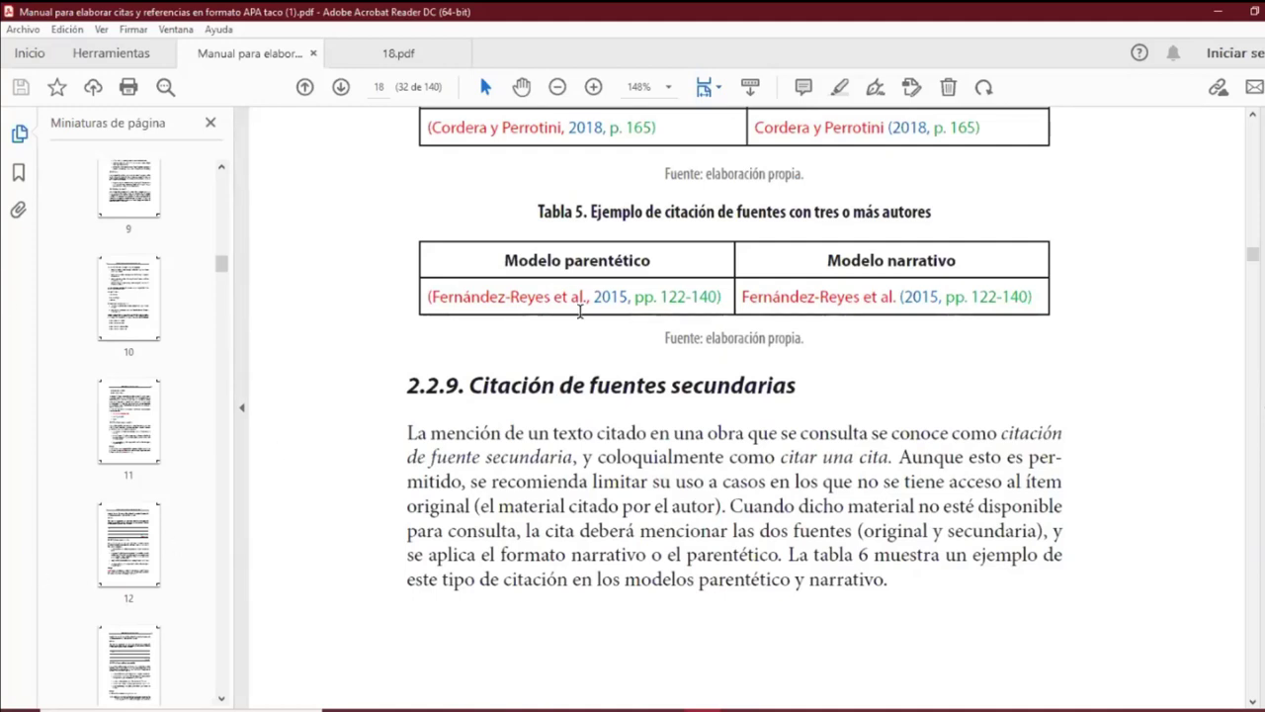
scroll(796, 326, "down", 1)
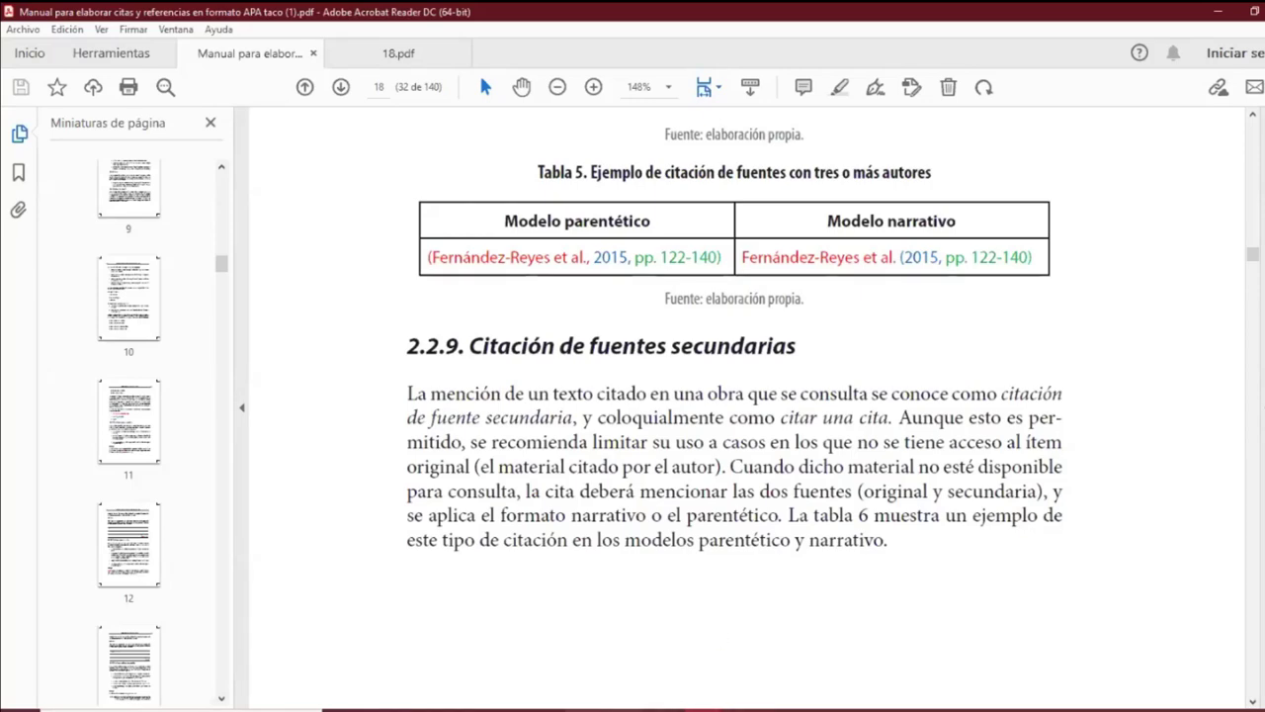
Close Chrome's 'Ejemplos de referencia' tab to reveal the Canva 'APA UNAM' deck.
left_click(627, 708)
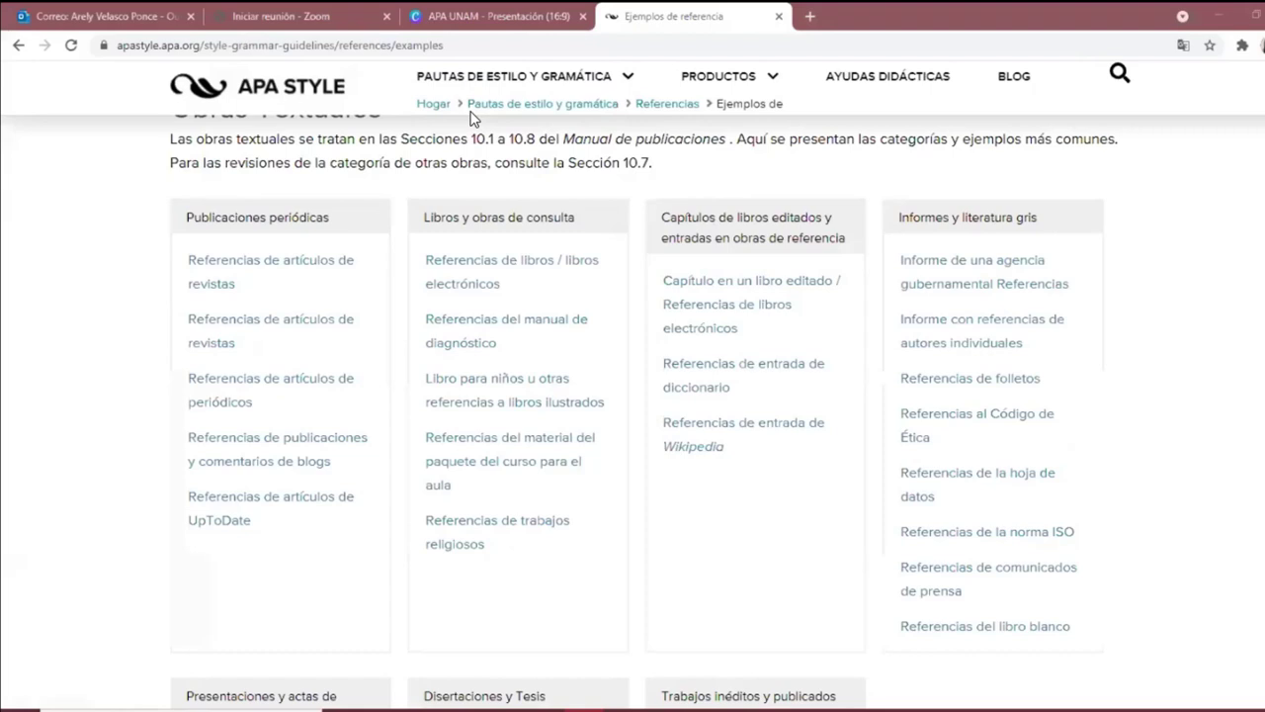
left_click(778, 15)
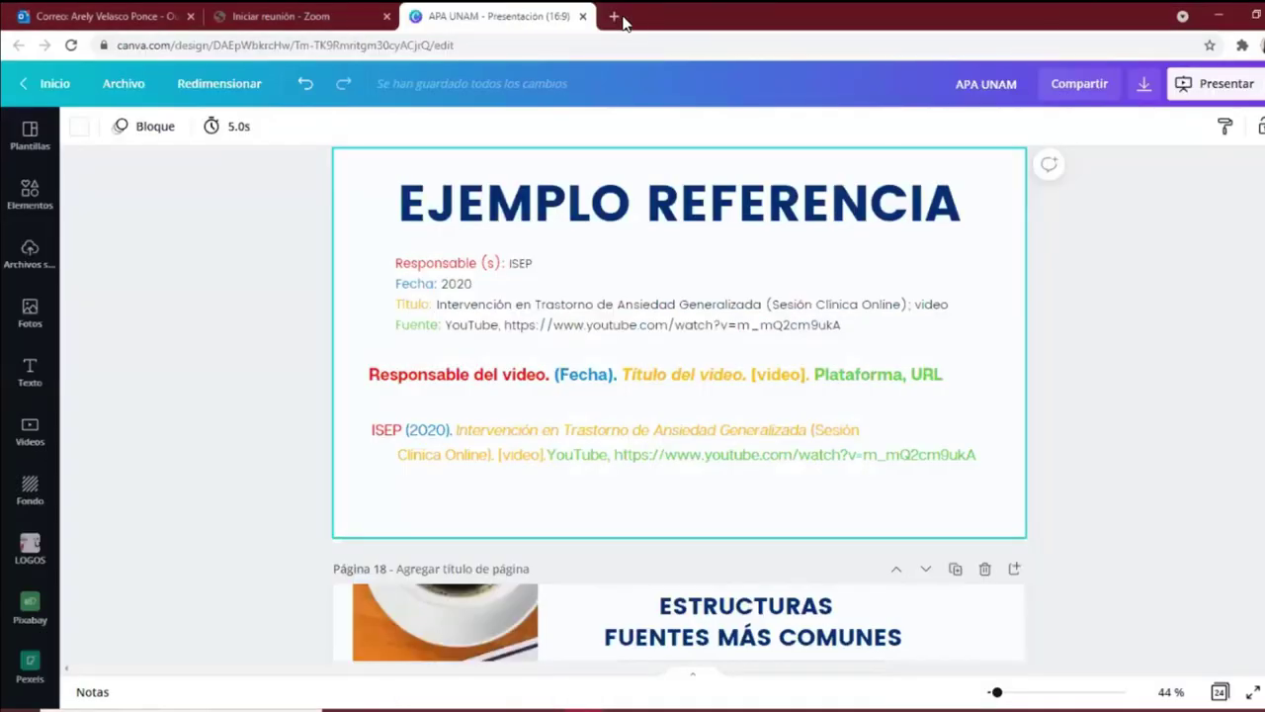
In a new tab, search Google for 'scribbr' using the suggestion list.
left_click(630, 17)
left_click(604, 43)
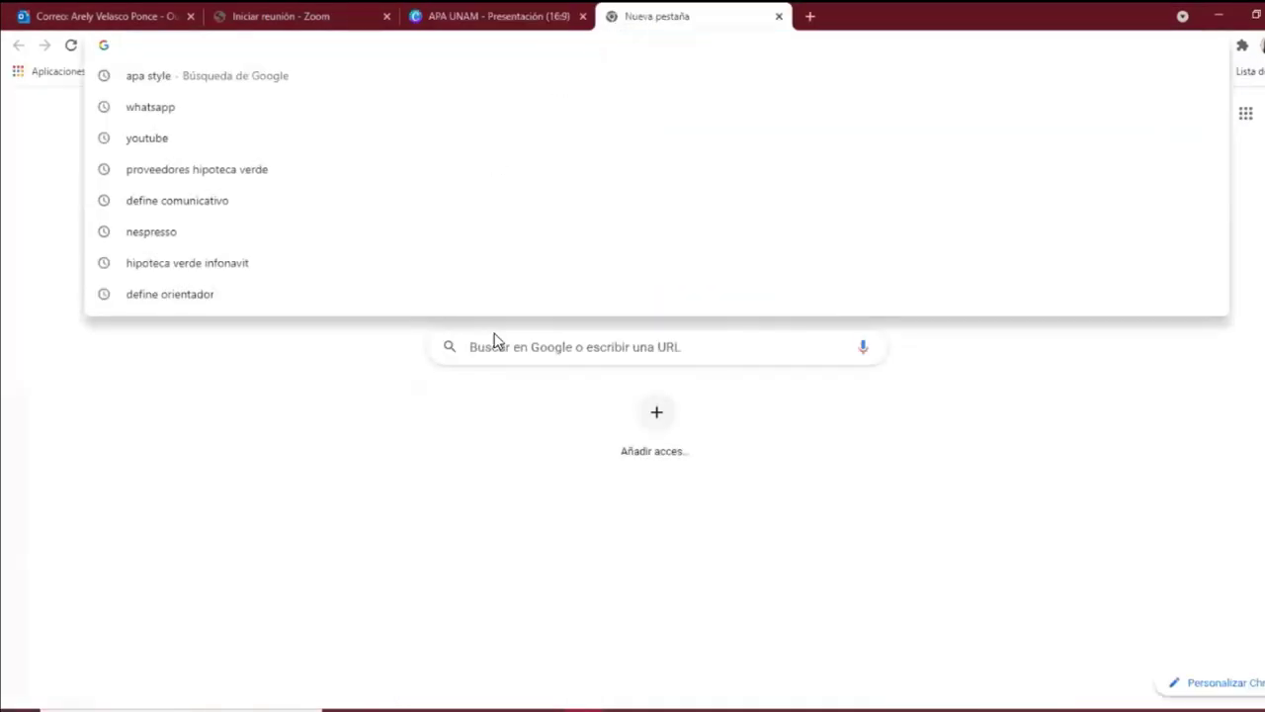
left_click(526, 347)
type("scri")
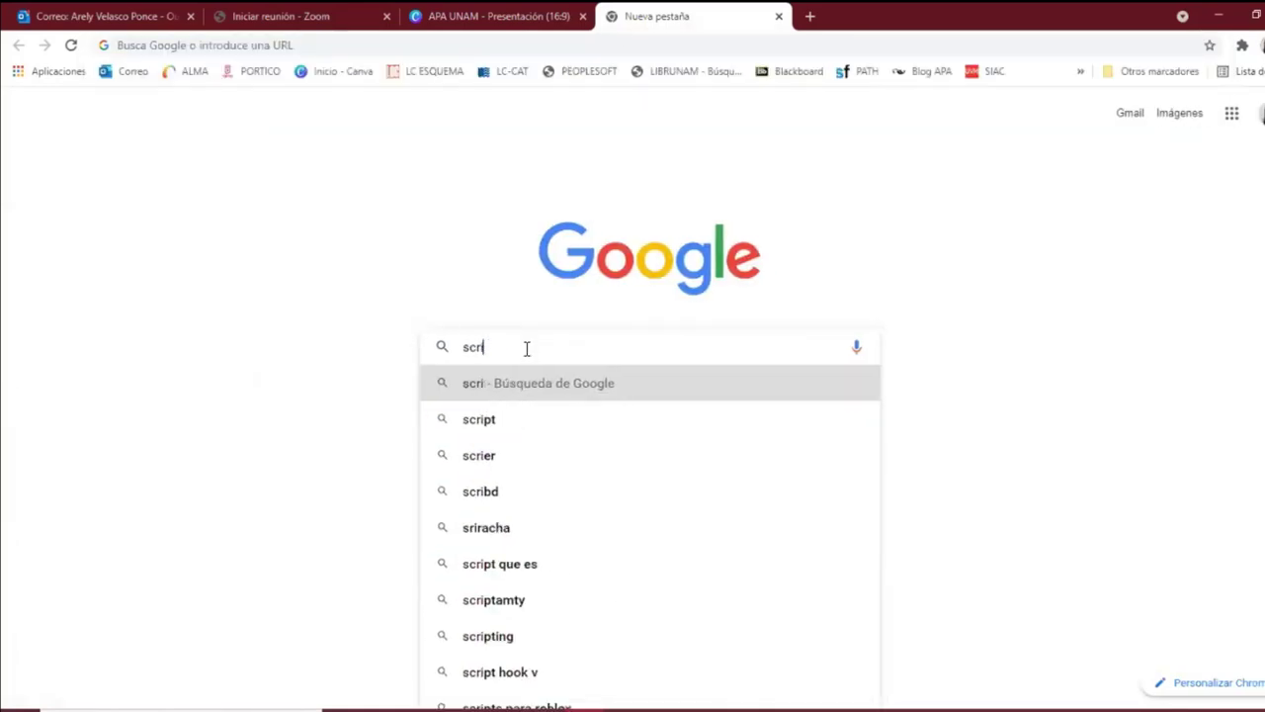
key("BackSpace")
type("ib")
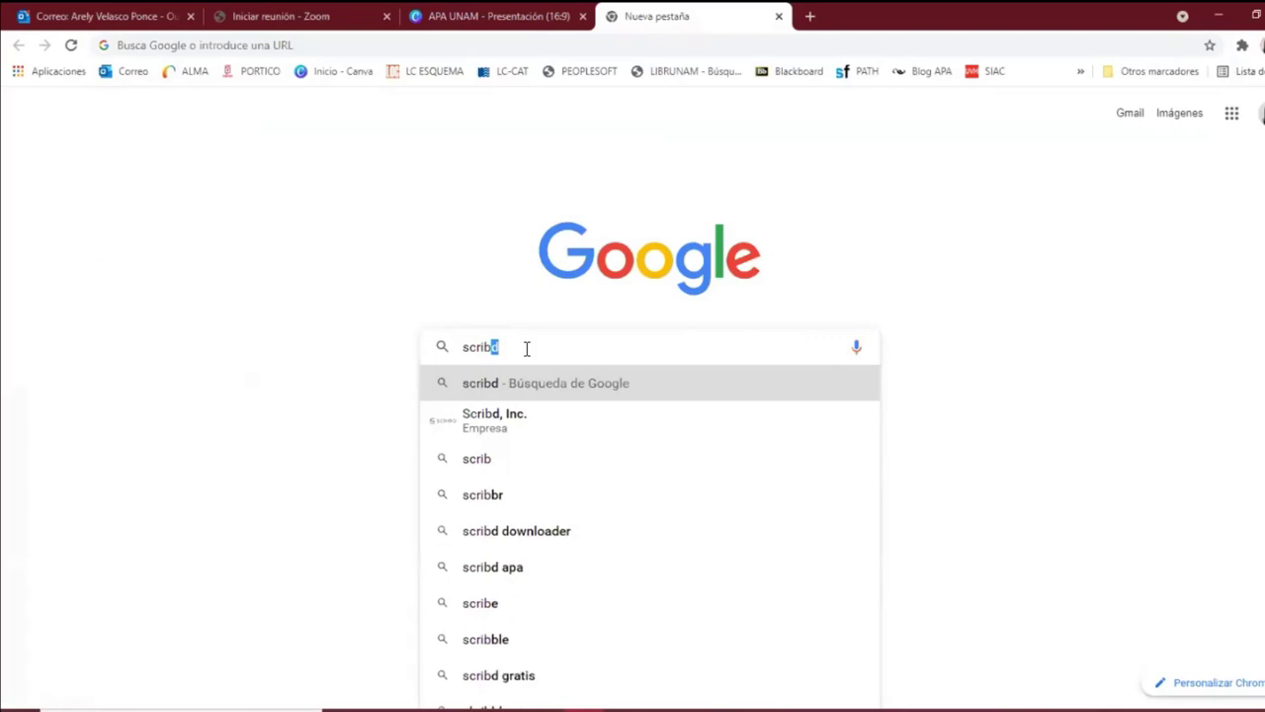
type("rd")
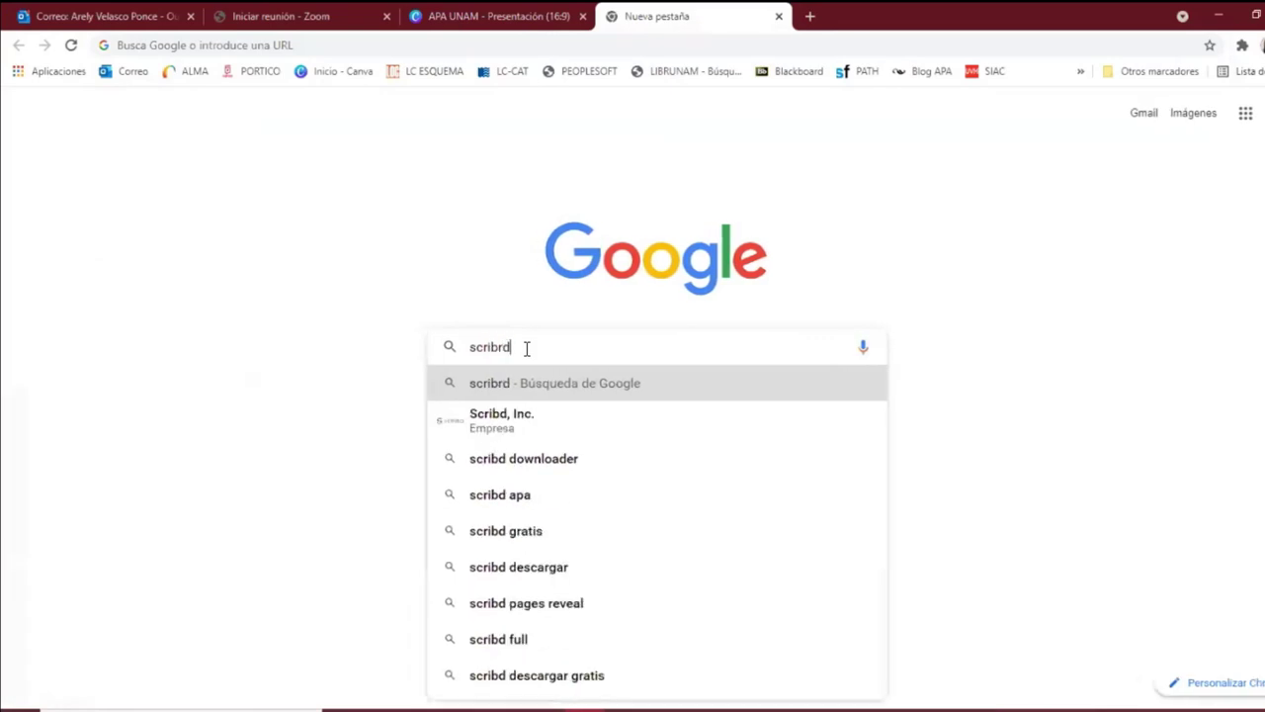
key("BackSpace")
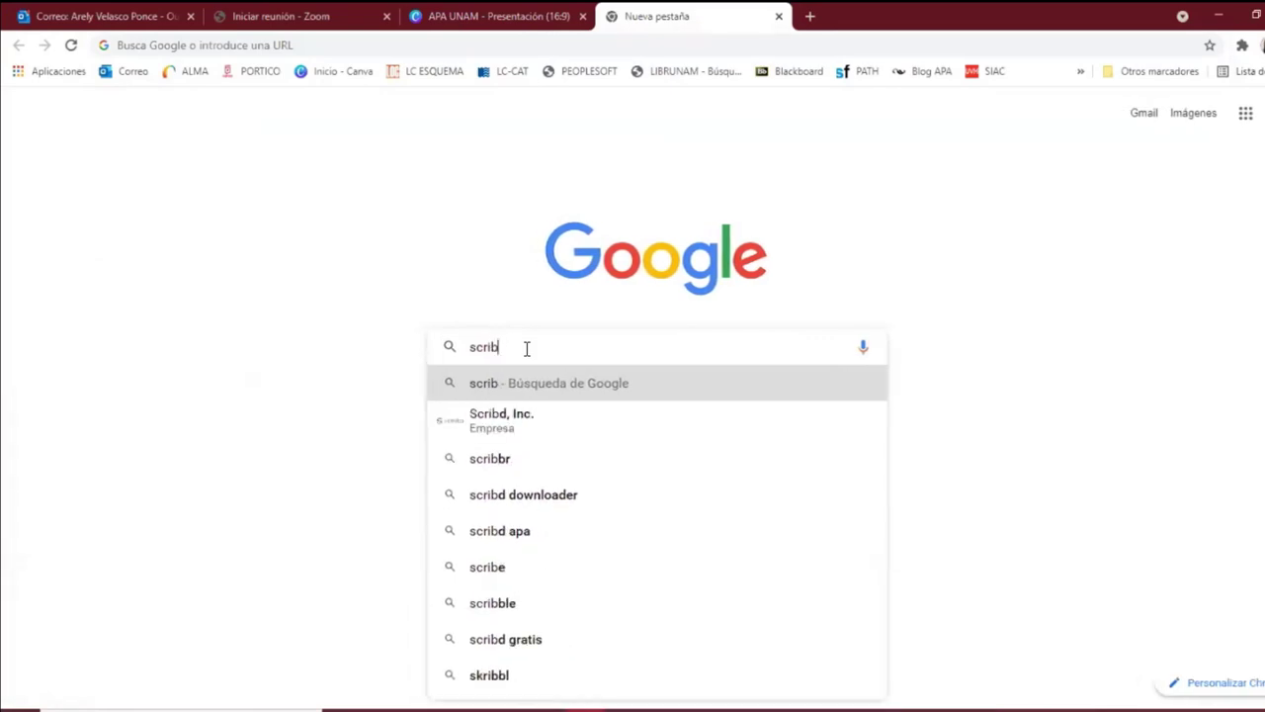
left_click(527, 462)
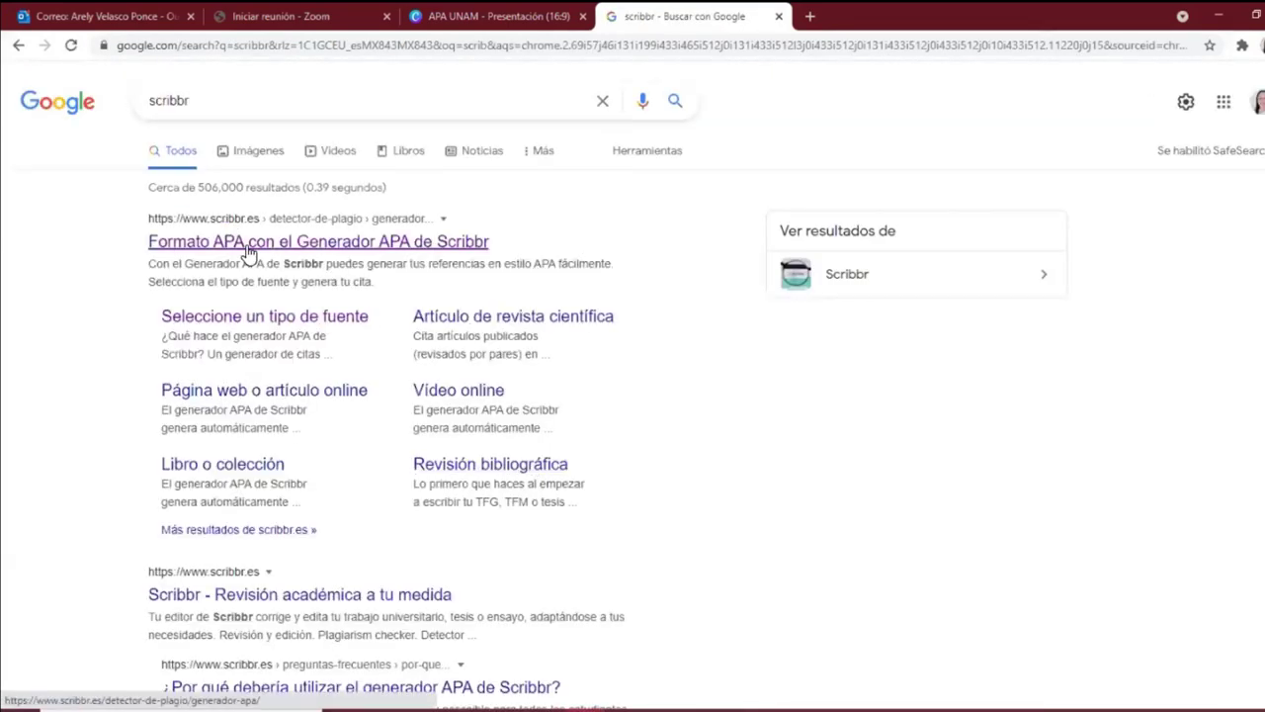
Open the 'Formato APA con el Generador APA de Scribbr' result and scroll down its page.
left_click(249, 254)
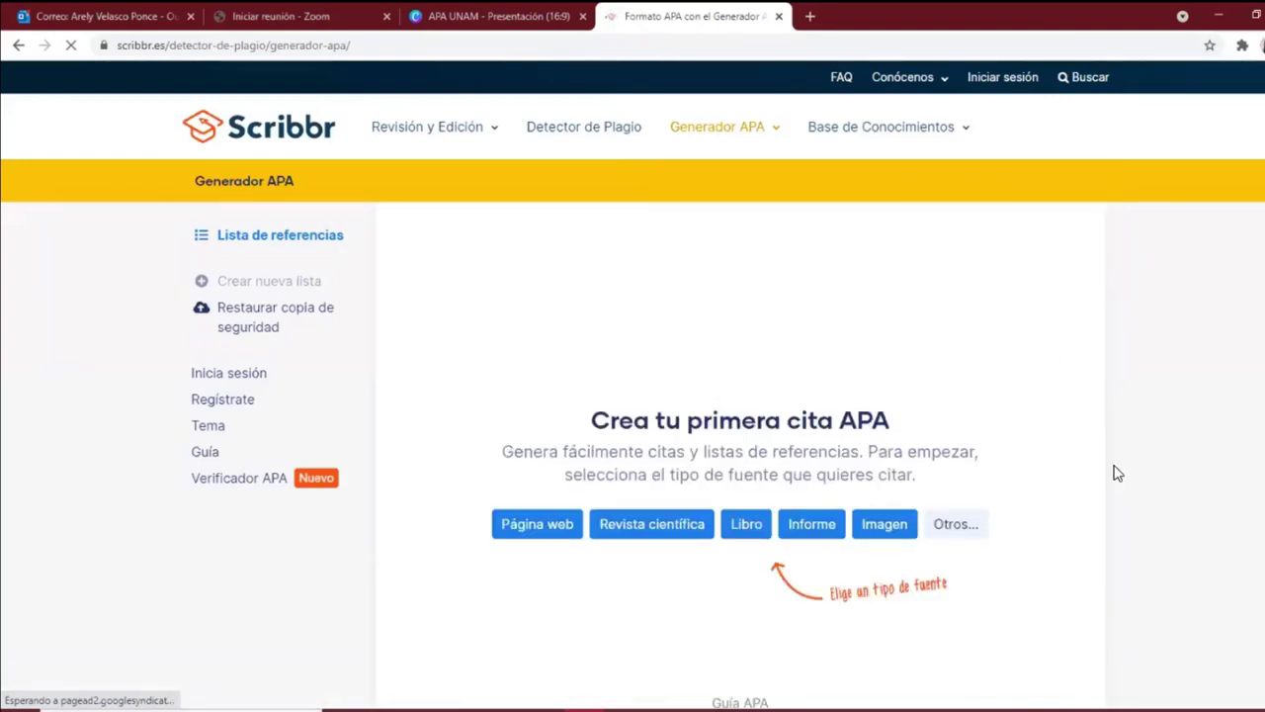
scroll(1021, 392, "down", 1)
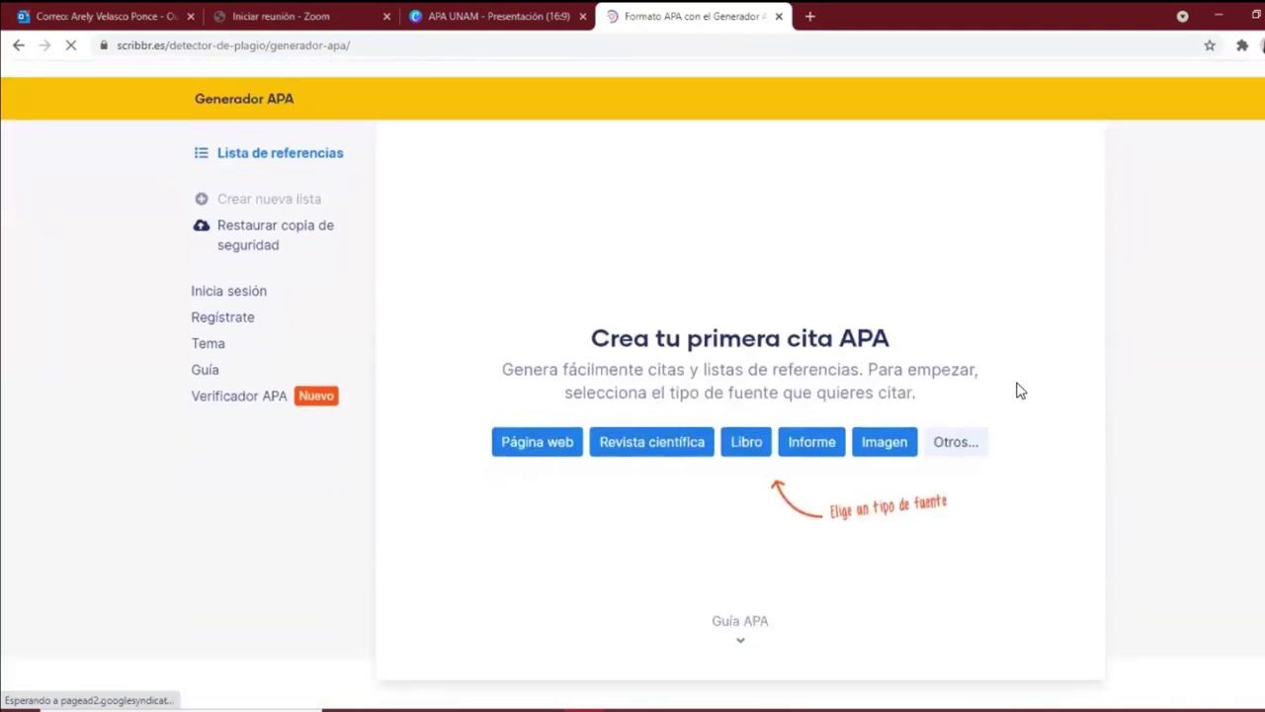
scroll(1021, 391, "down", 1)
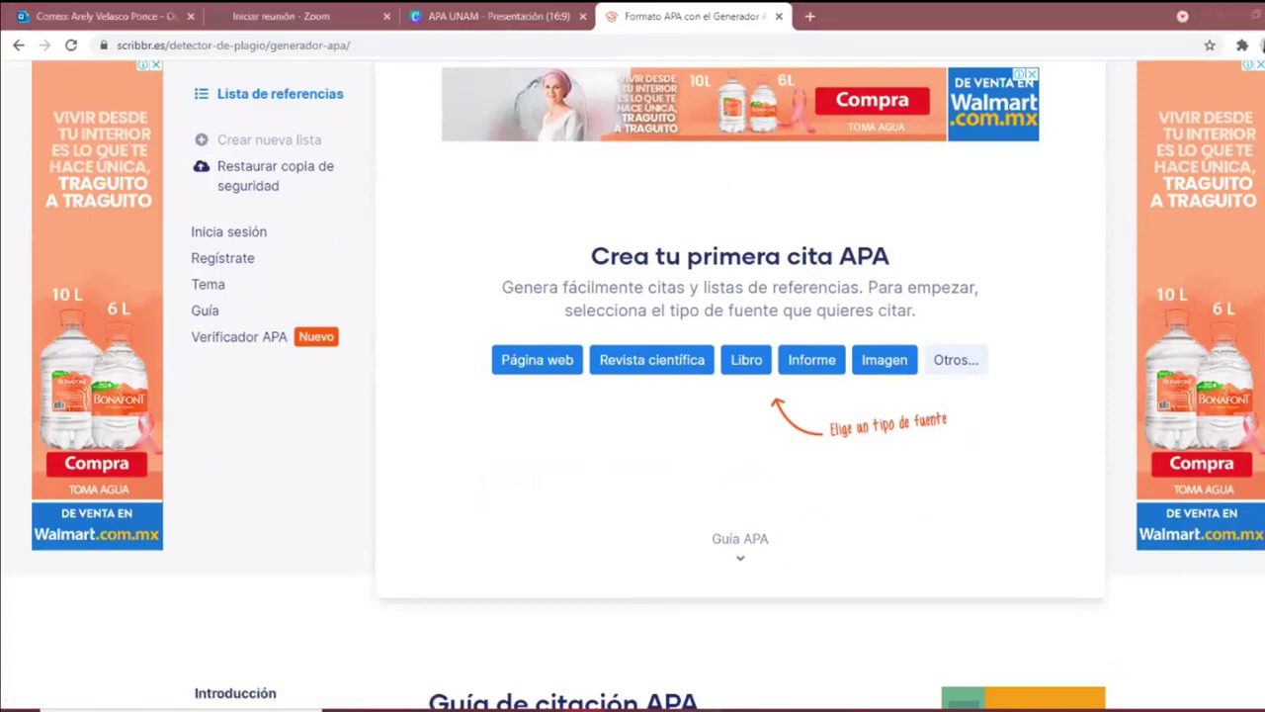
Bring up 18.pdf and scroll through the article's first page.
left_click(825, 692)
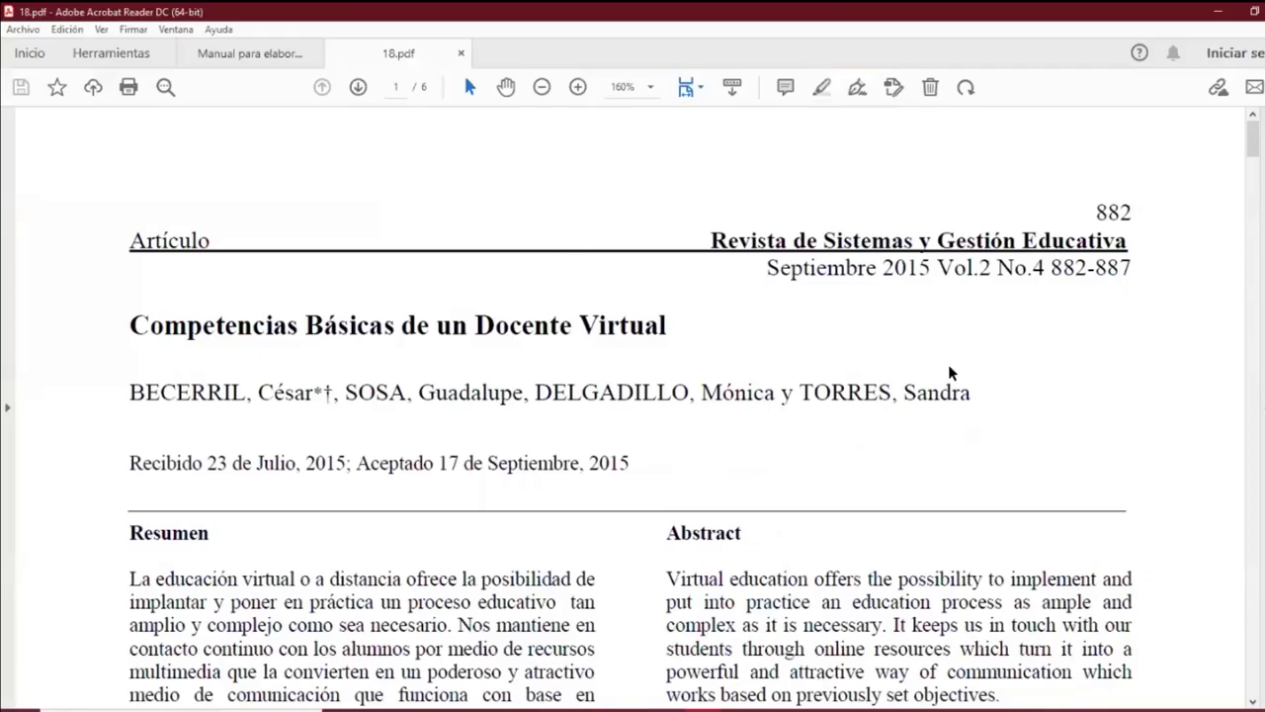
scroll(1031, 367, "down", 1)
scroll(1031, 367, "down", 1)
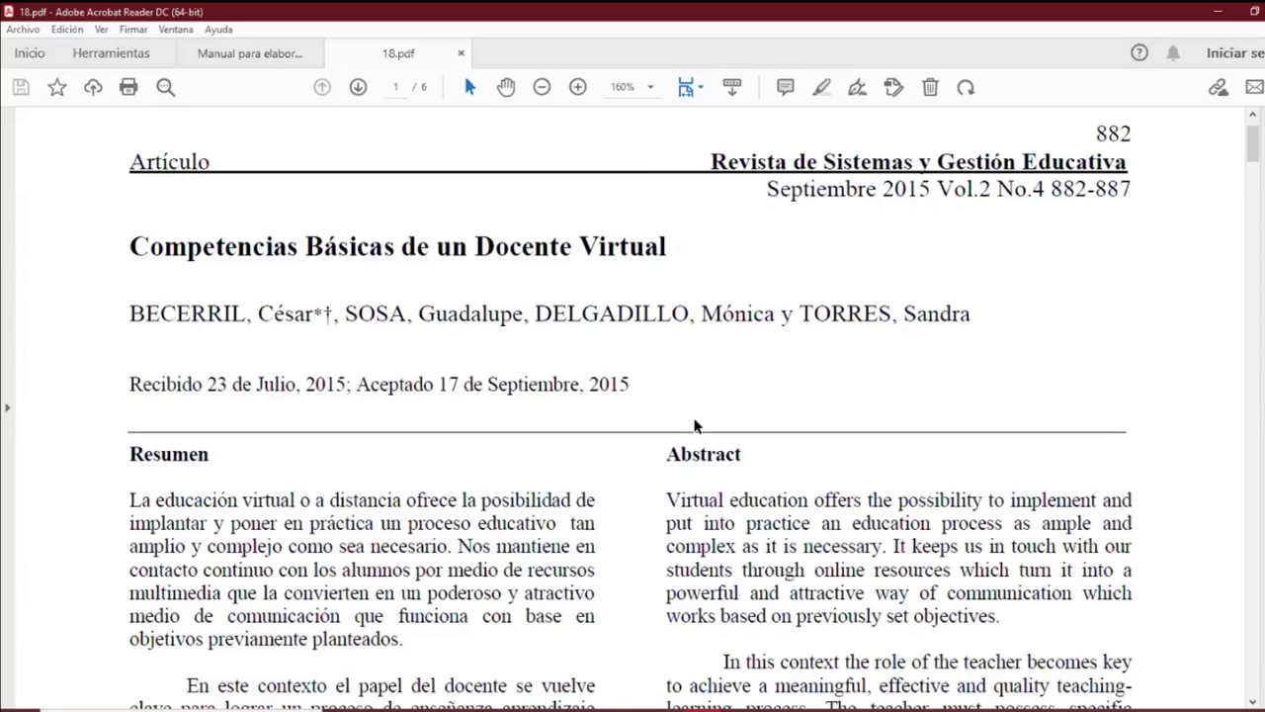
Return to the citation manual and show its Bookmarks panel, scrolling toward Capítulo 3.
left_click(286, 54)
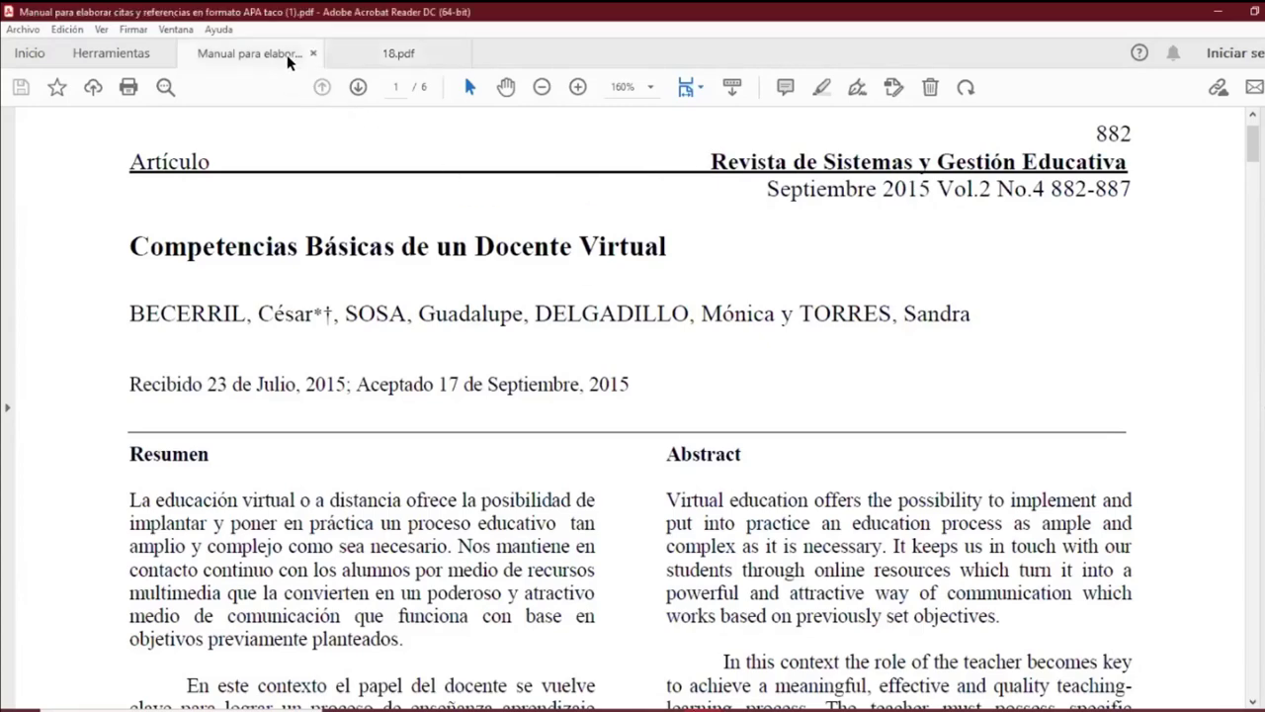
mouse_move(221, 277)
left_mouse_down()
mouse_move(221, 235)
mouse_move(226, 262)
left_mouse_up()
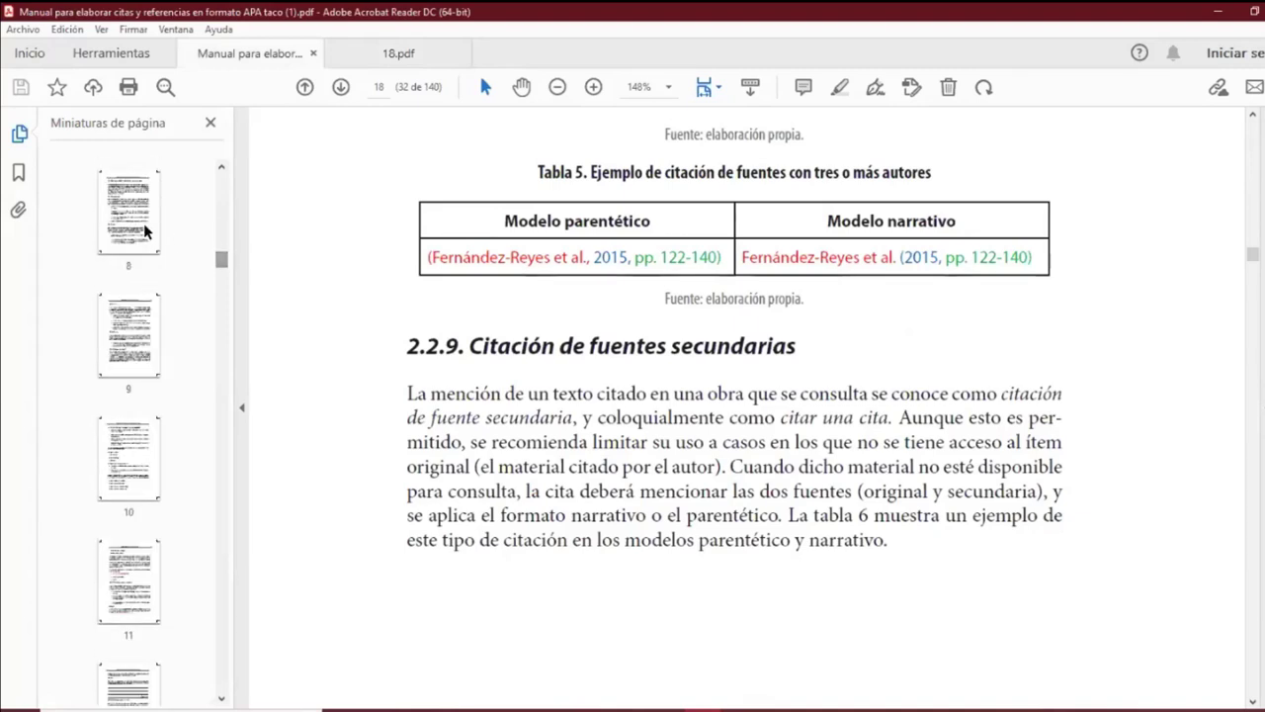
scroll(162, 314, "up", 8)
scroll(161, 314, "up", 10)
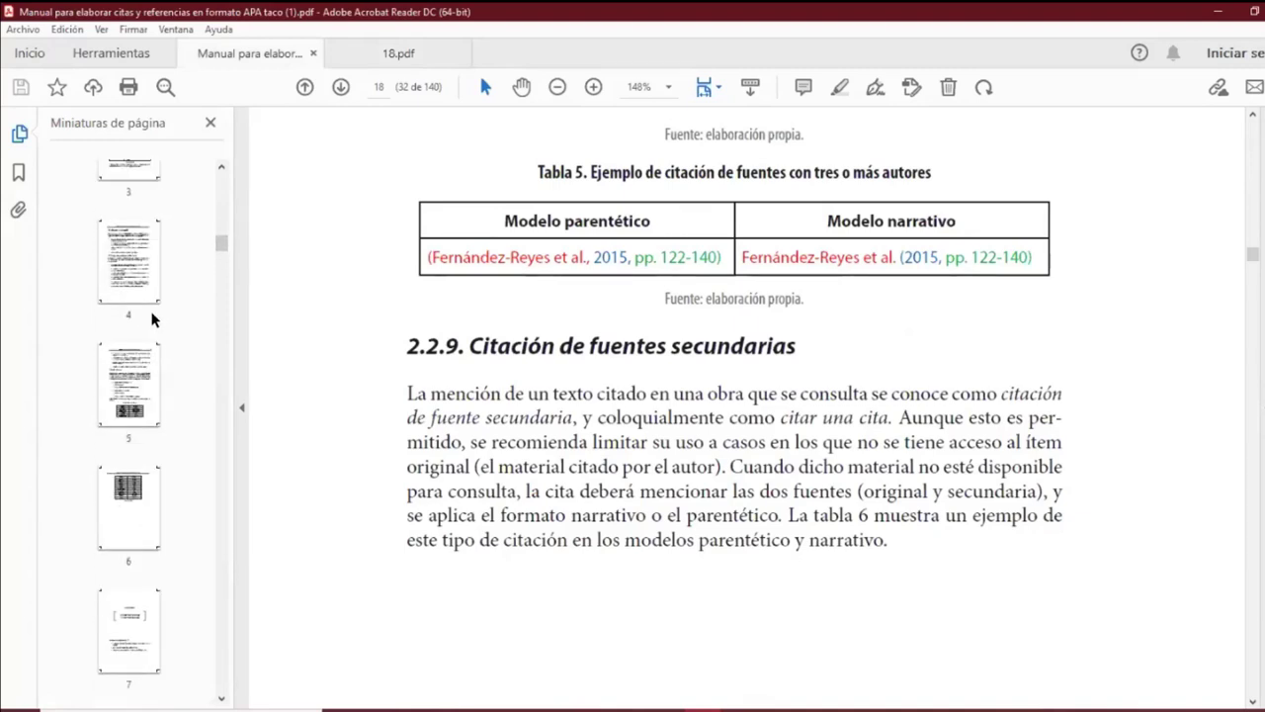
scroll(138, 341, "up", 10)
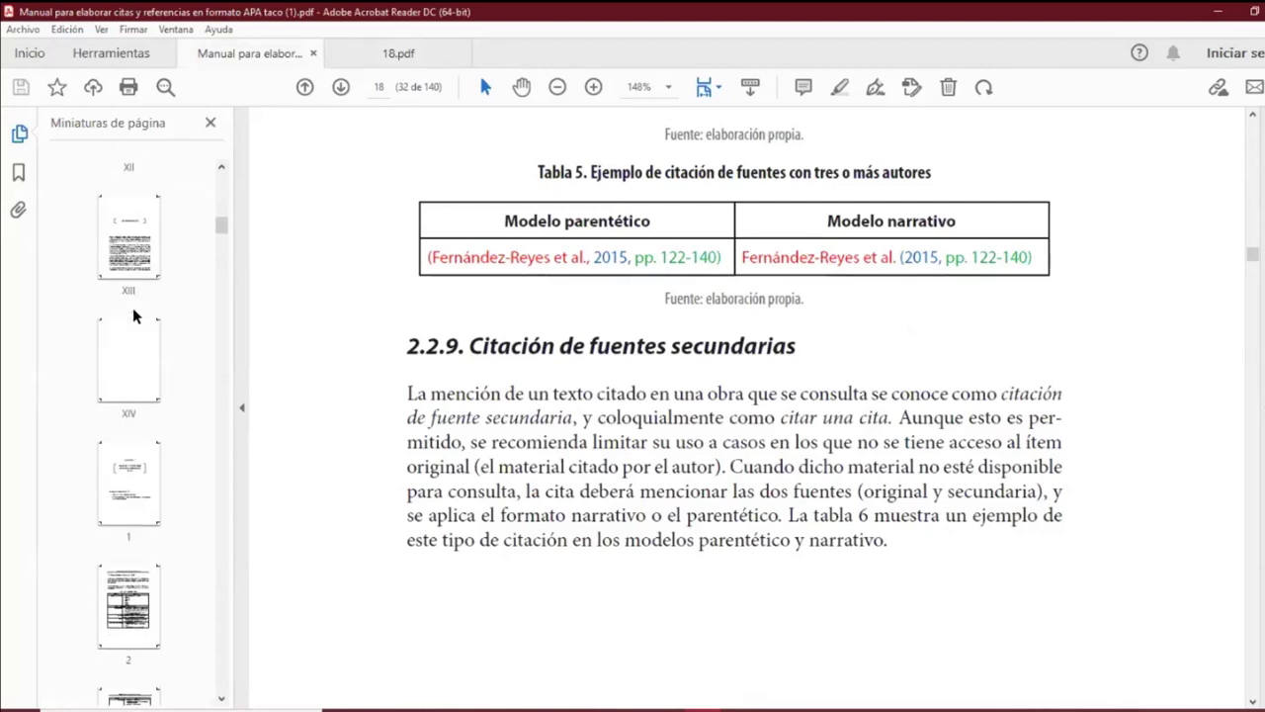
scroll(135, 259, "up", 4)
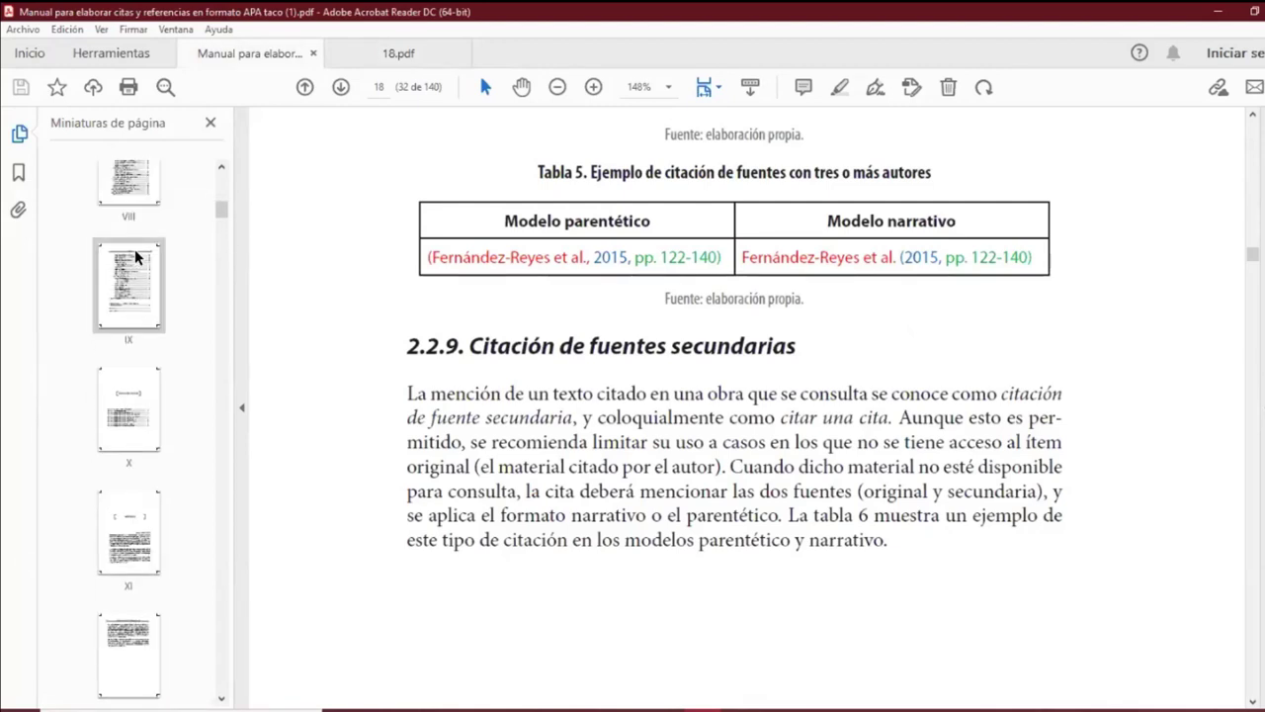
left_click(20, 174)
left_click(20, 174)
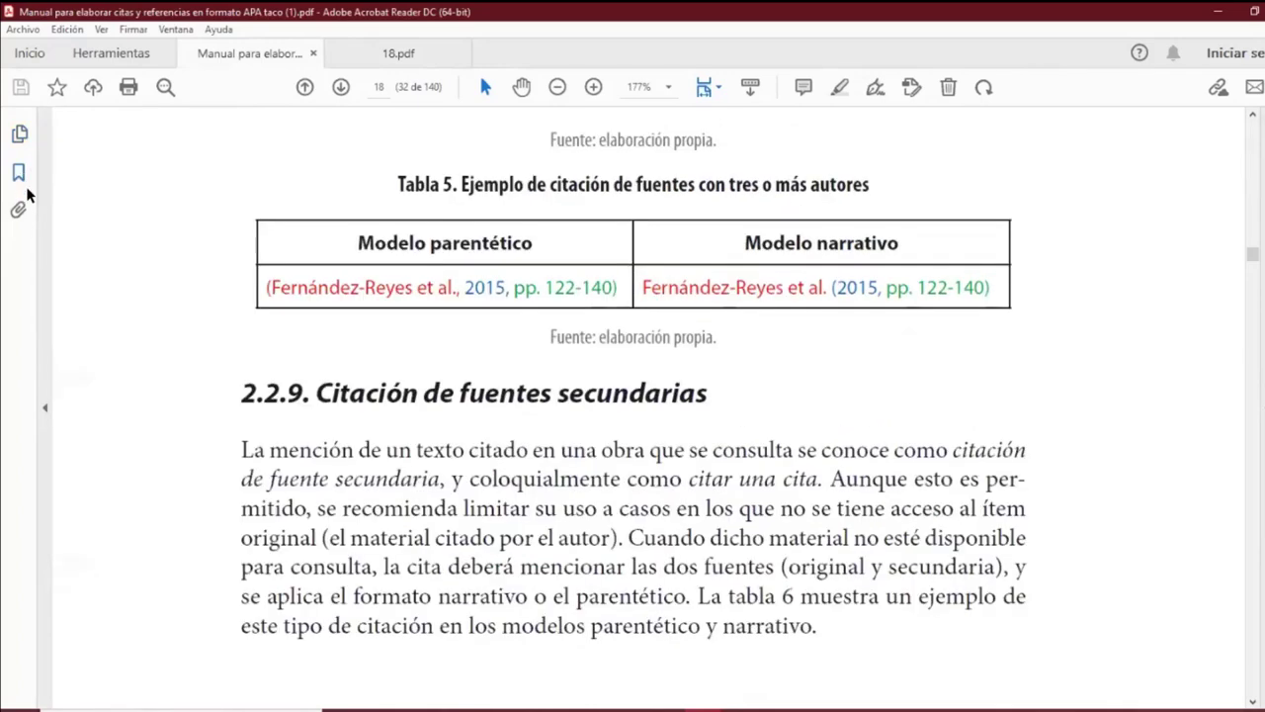
left_click(19, 174)
scroll(154, 399, "down", 15)
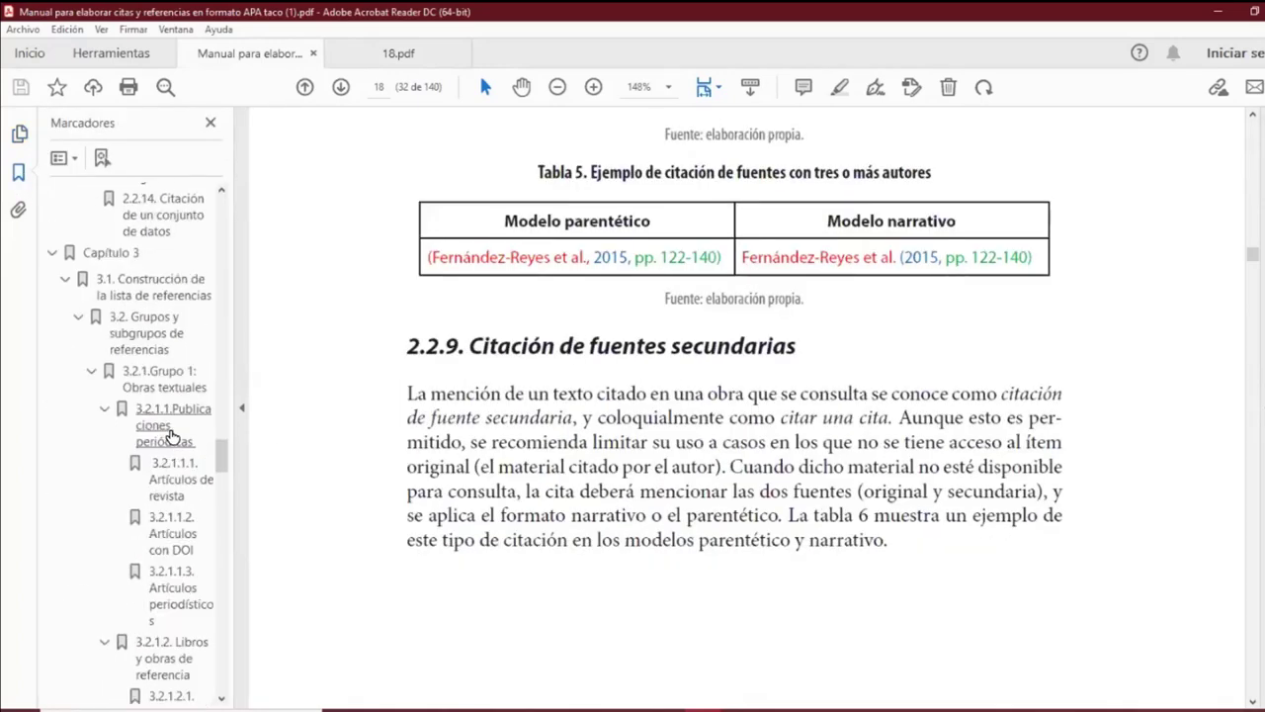
Jump to the 3.2.1.1.1 Artículos de revista bookmark and fit the page to width.
left_click(176, 493)
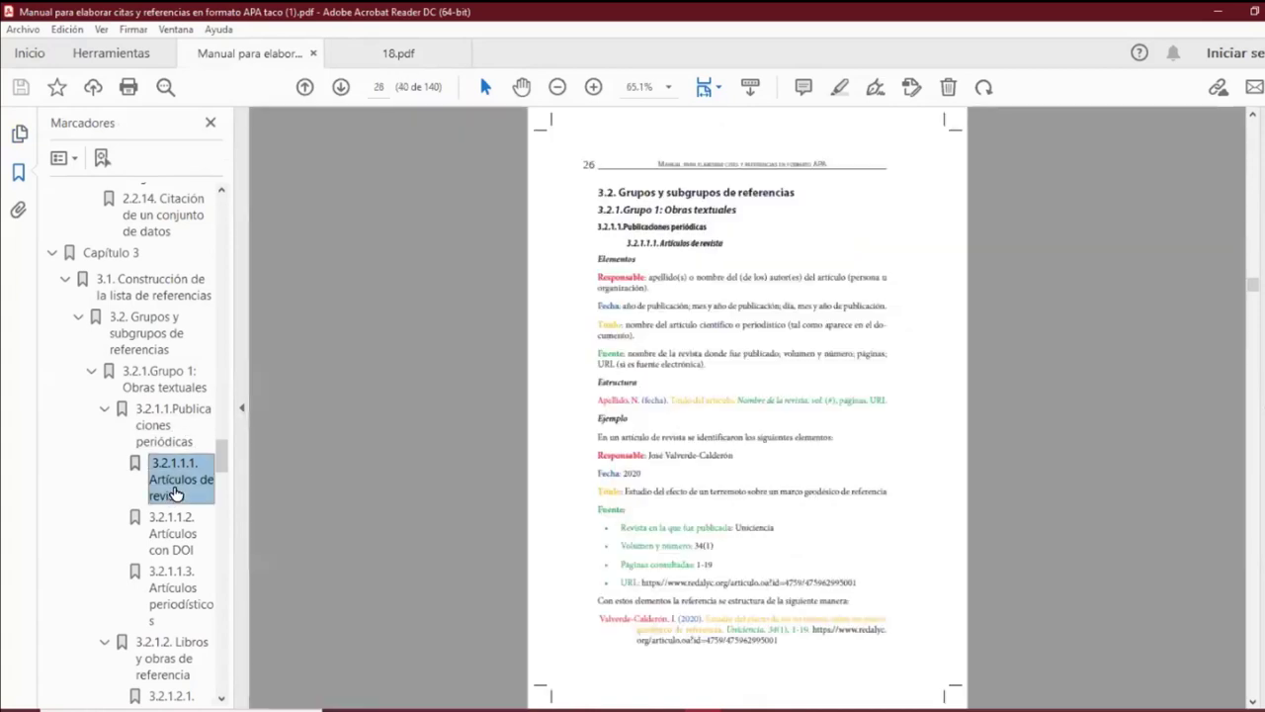
left_click(717, 87)
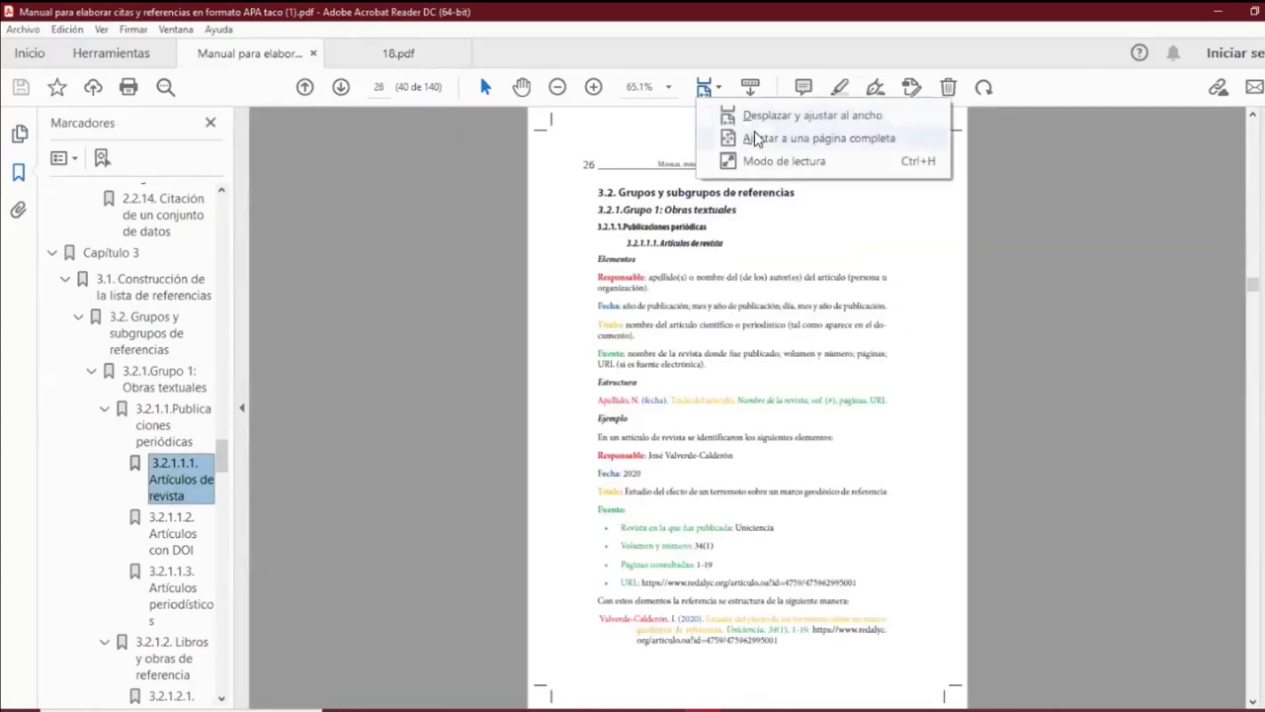
left_click(791, 116)
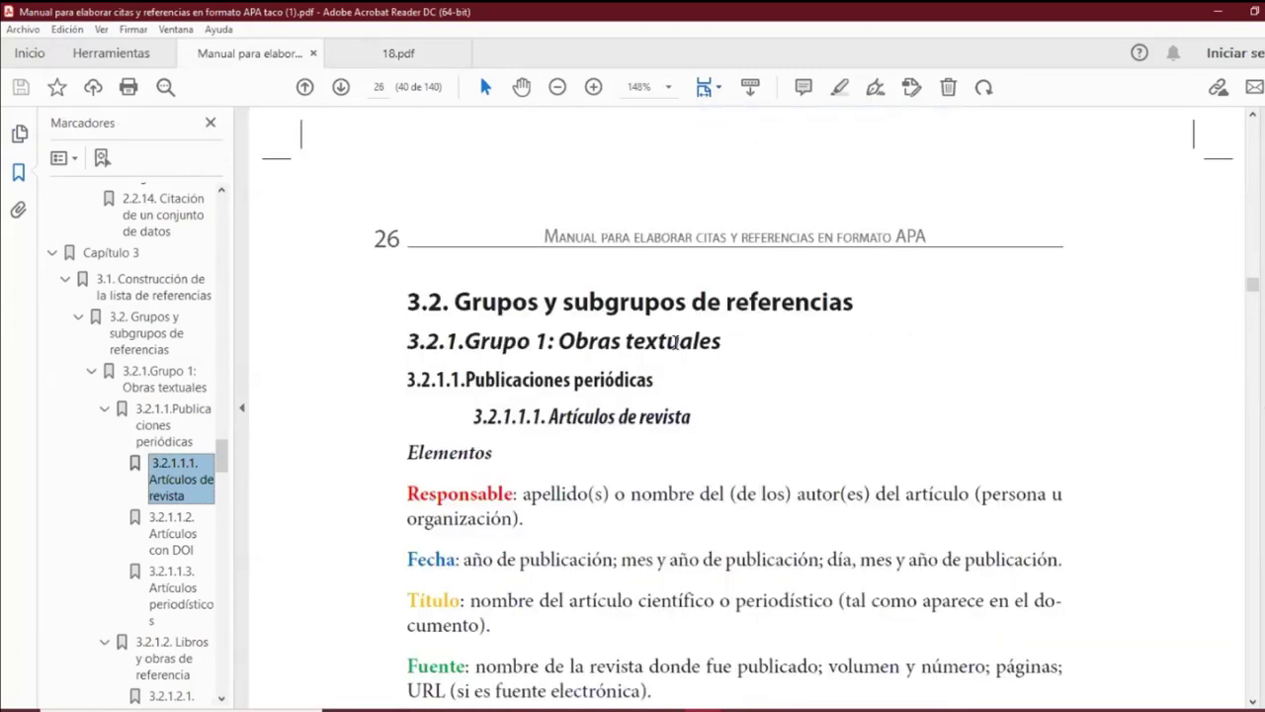
Copy the colour-coded journal-article Estructura line and switch to Word.
scroll(919, 420, "down", 2)
scroll(880, 396, "up", 1)
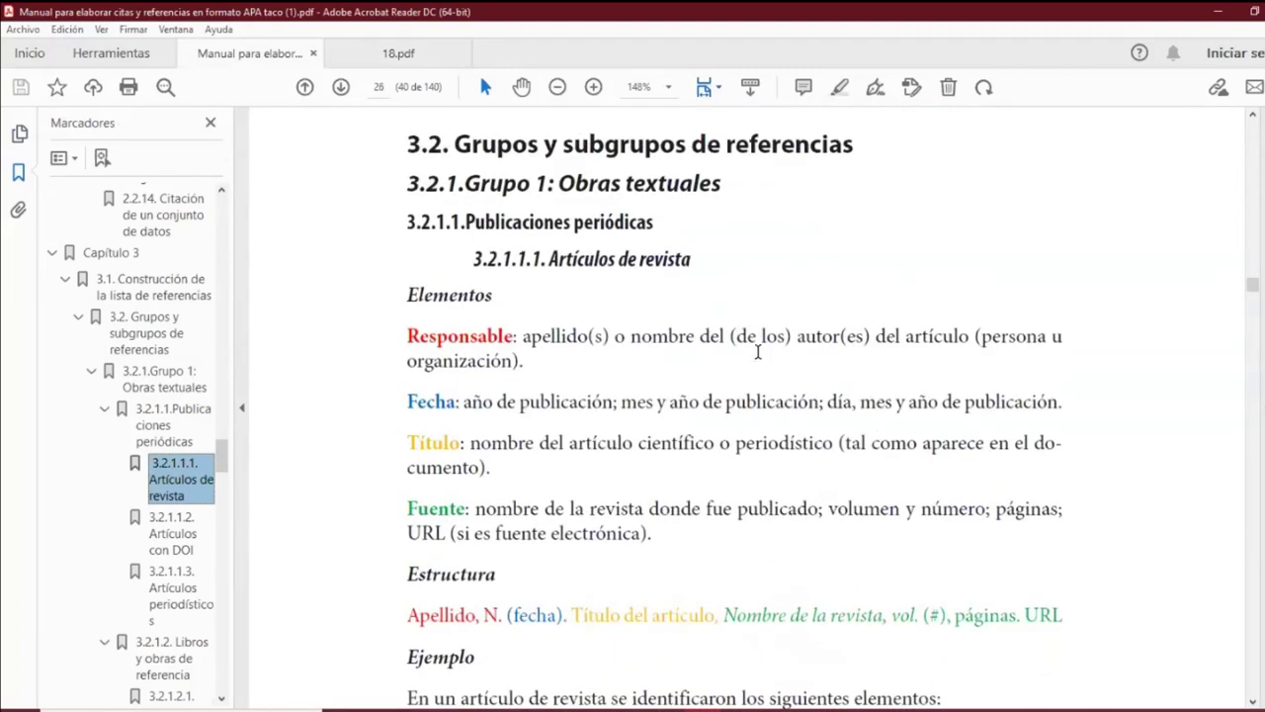
scroll(811, 297, "down", 3)
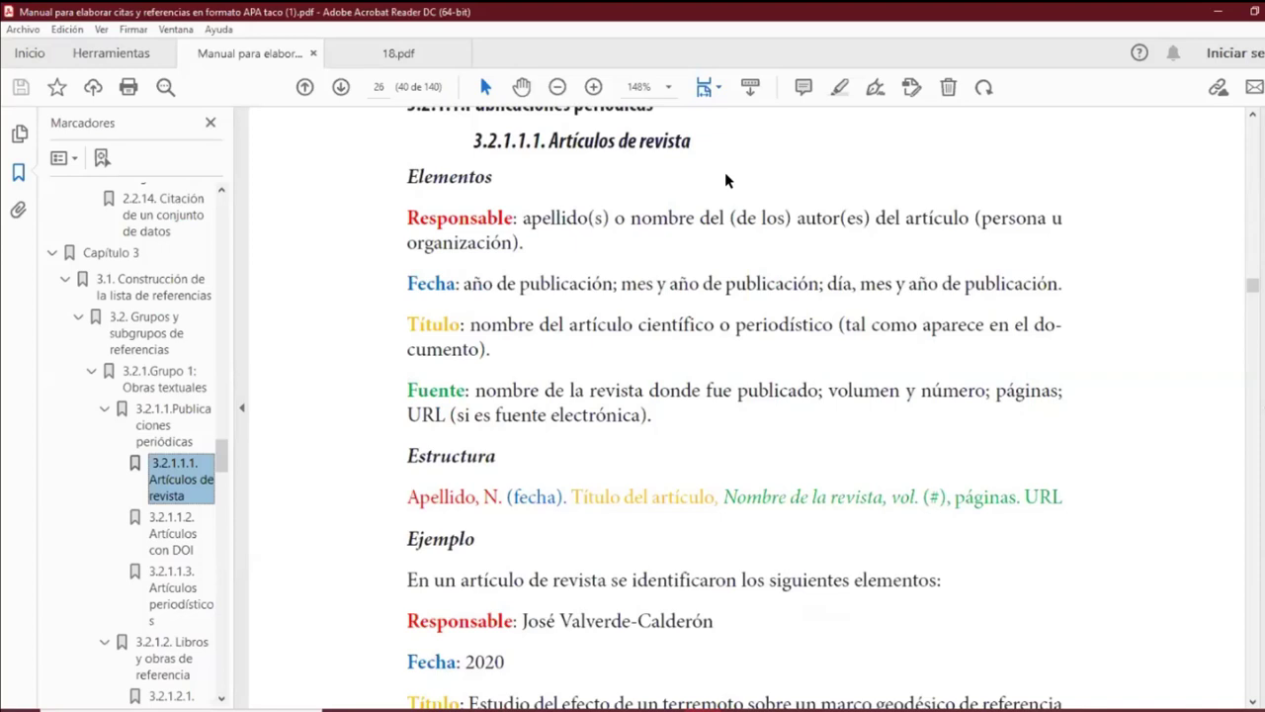
scroll(692, 158, "down", 1)
scroll(395, 196, "down", 3)
scroll(415, 188, "up", 3)
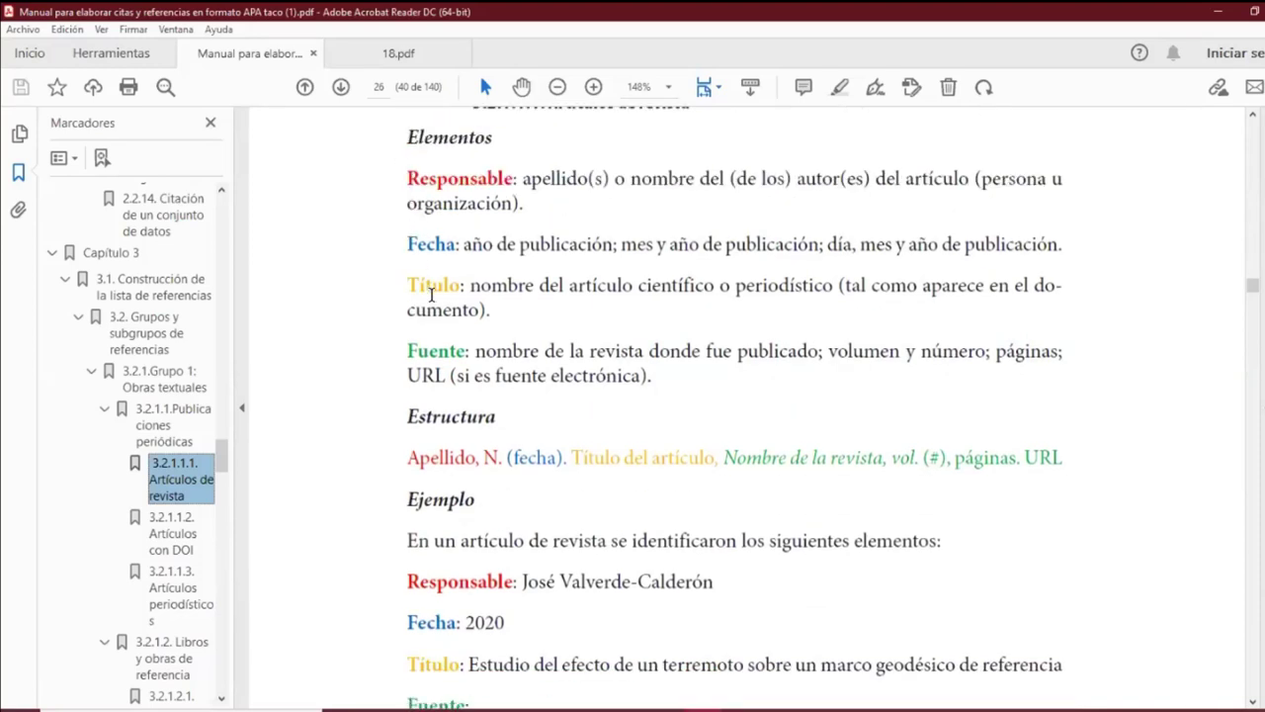
scroll(580, 388, "down", 3)
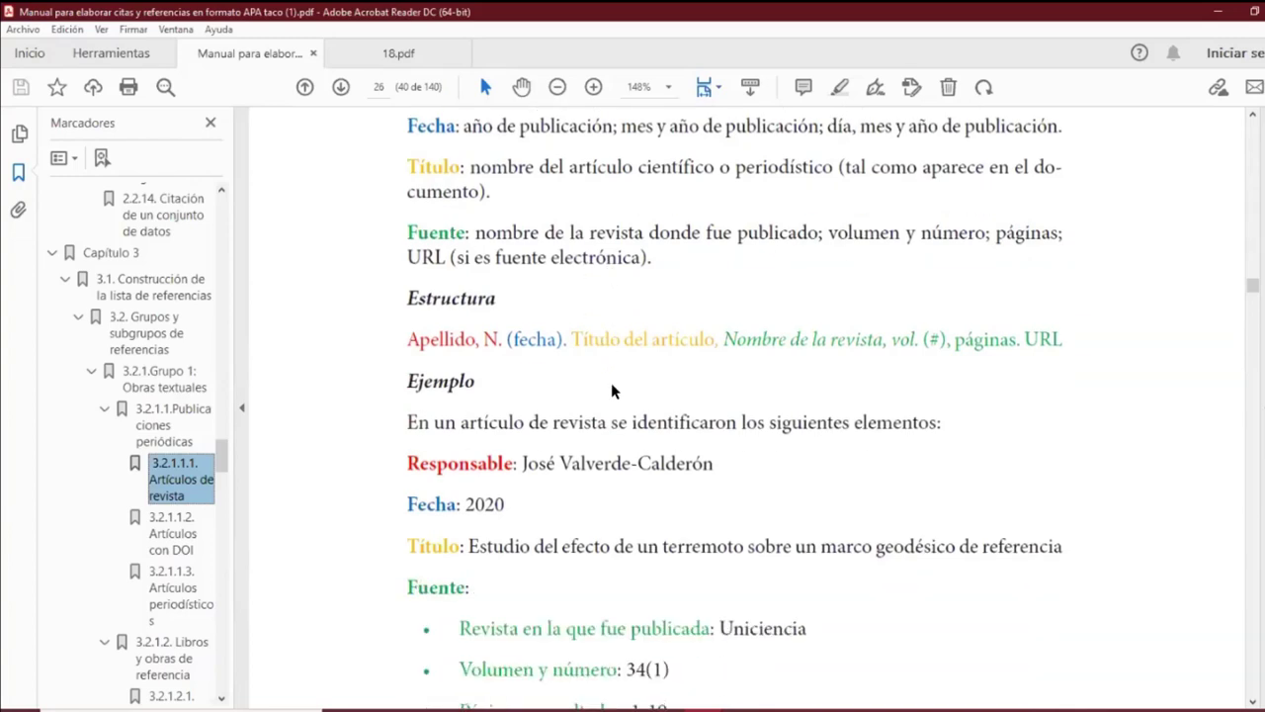
left_click_drag(404, 302, 1071, 287)
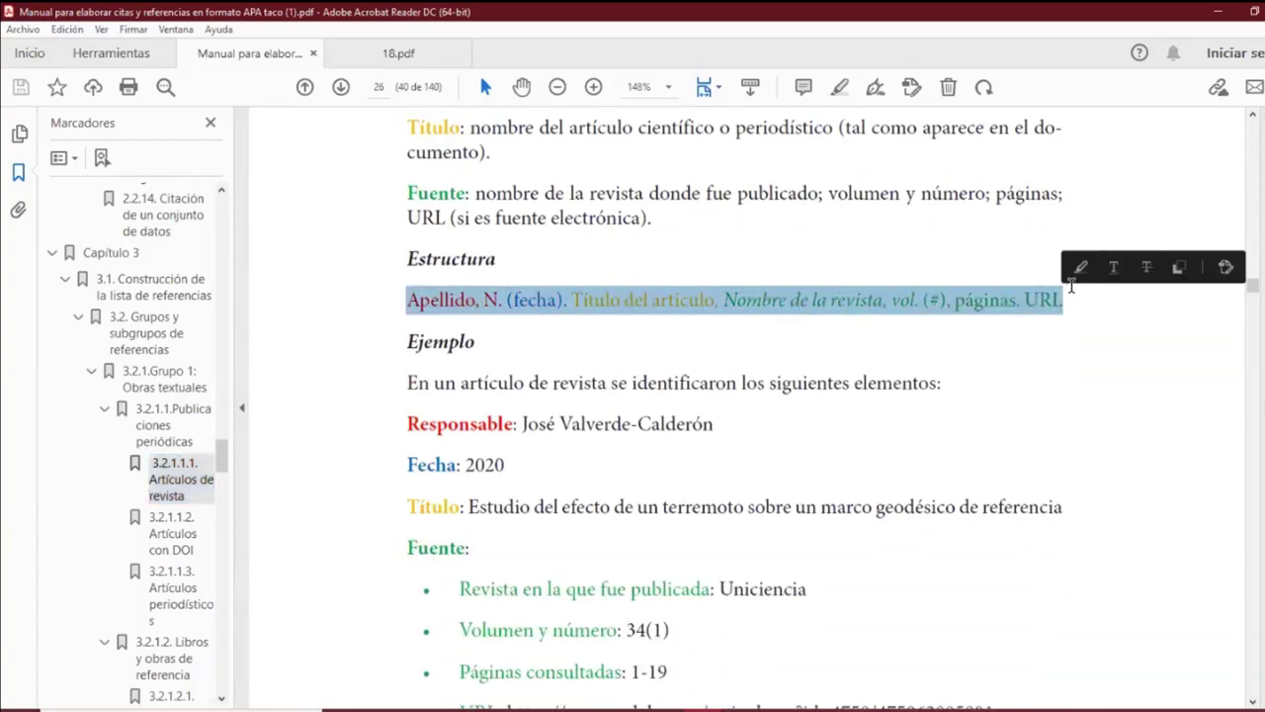
key("alt+Tab")
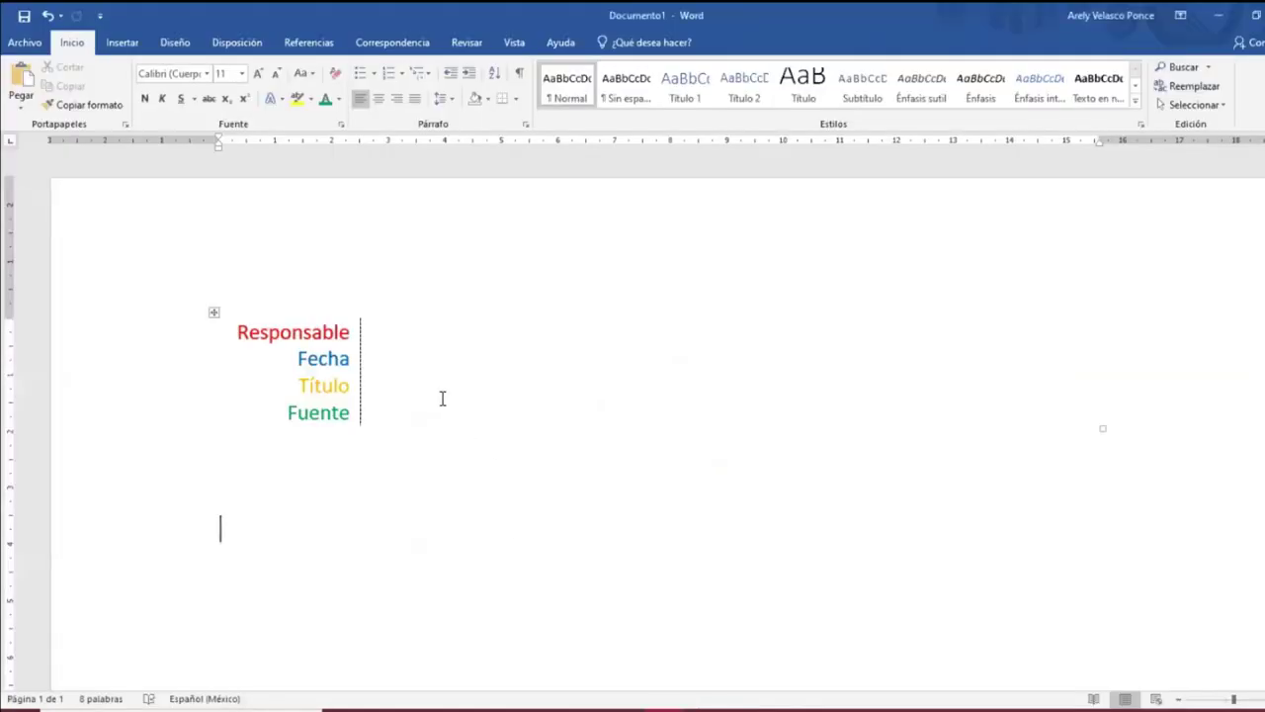
Paste the colour-coded reference structure below the Word table.
left_click_drag(253, 252, 268, 423)
left_click(282, 497)
type("Apellido, N. (fecha). Título del artículo, Nombre de la revista, vol. (#), páginas. URL")
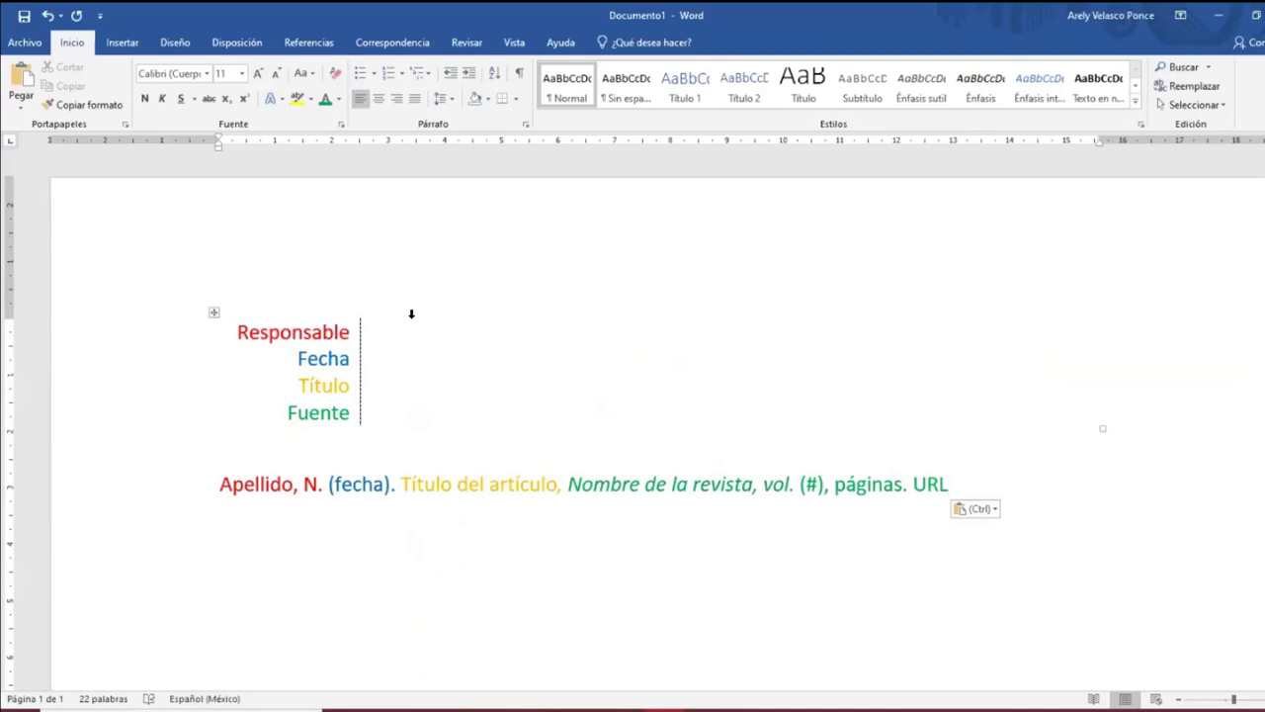
Copy the author line from 18.pdf and paste it as plain text beside Responsable.
left_click(397, 326)
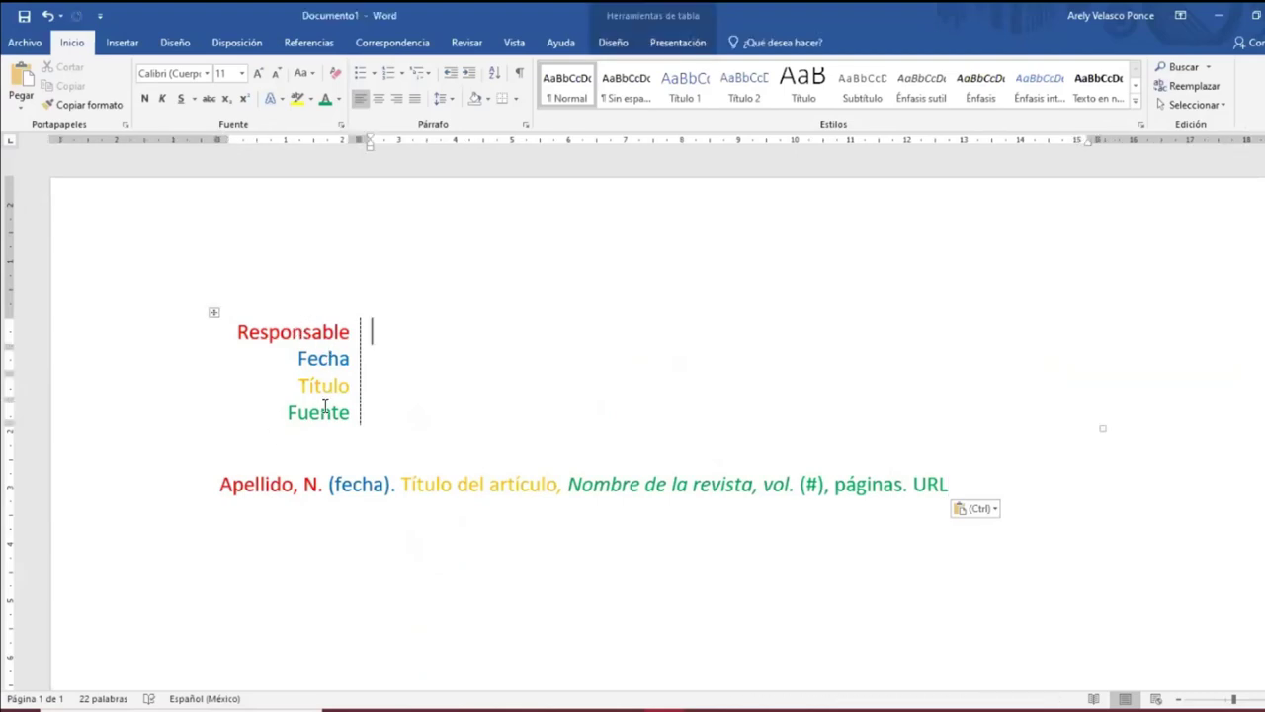
mouse_move(712, 704)
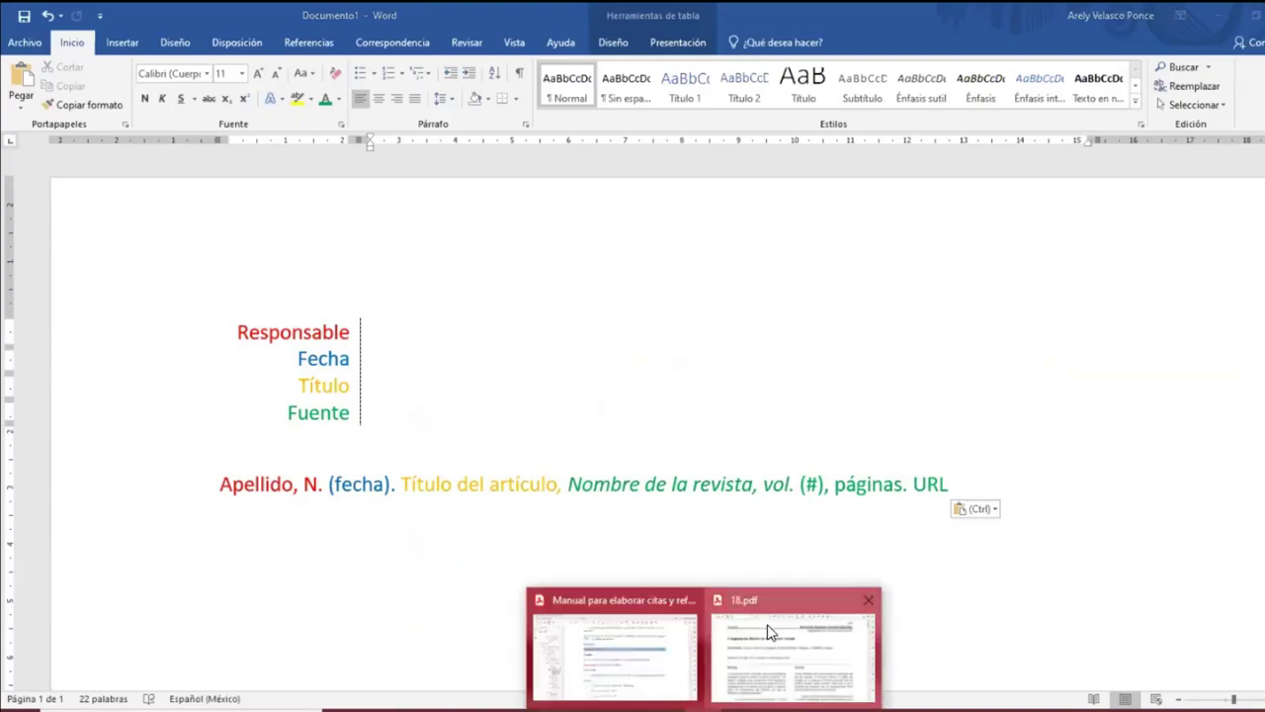
left_click(771, 632)
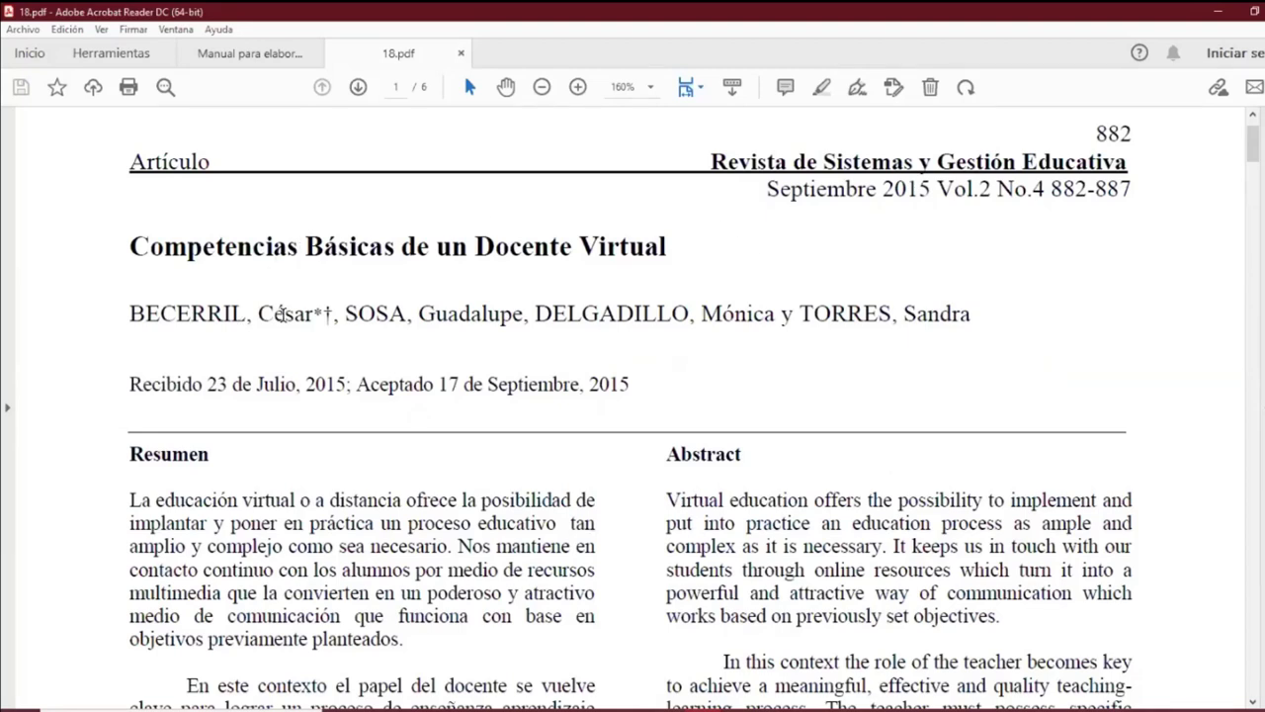
left_click_drag(127, 314, 977, 315)
key("ctrl+c")
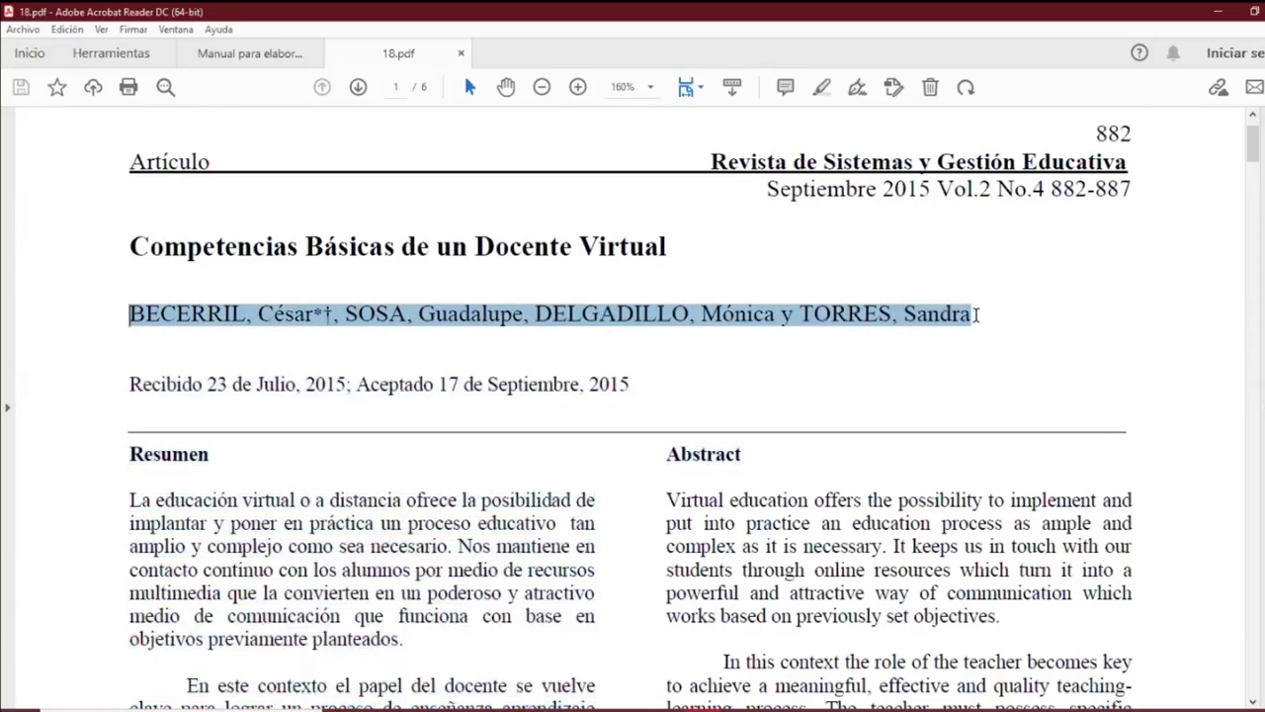
left_click(663, 710)
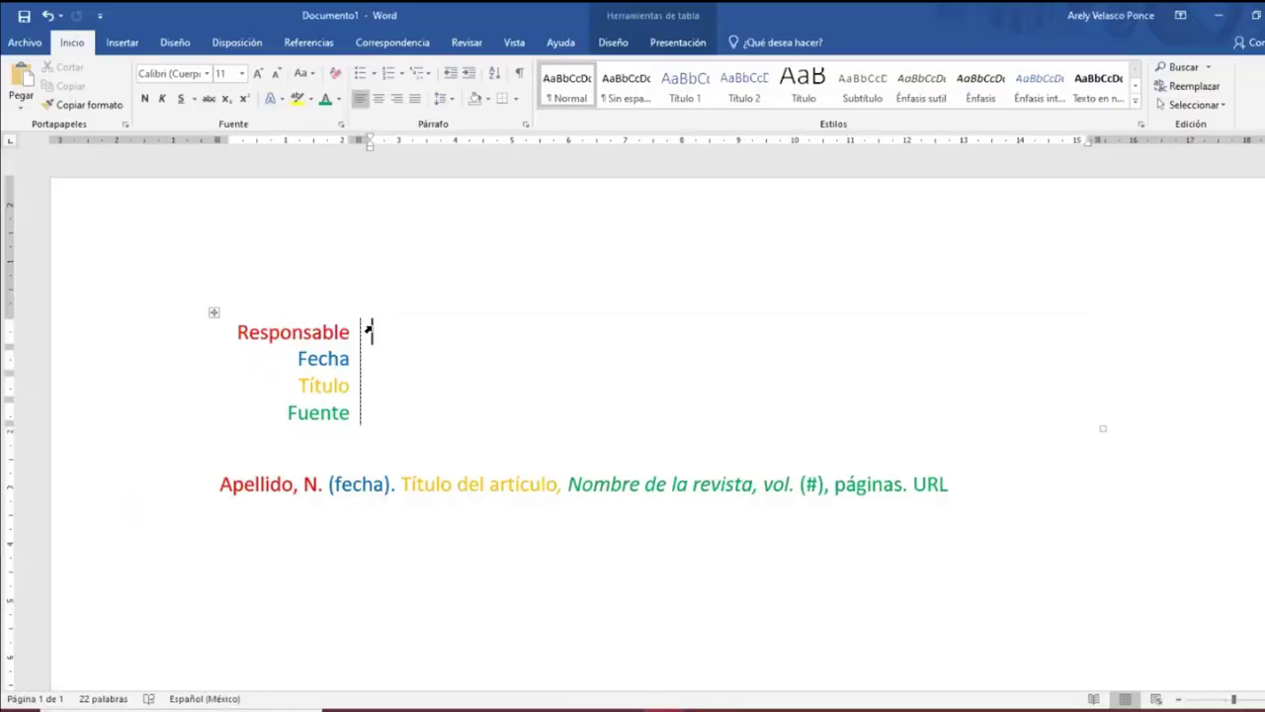
right_click(367, 331)
left_click(457, 399)
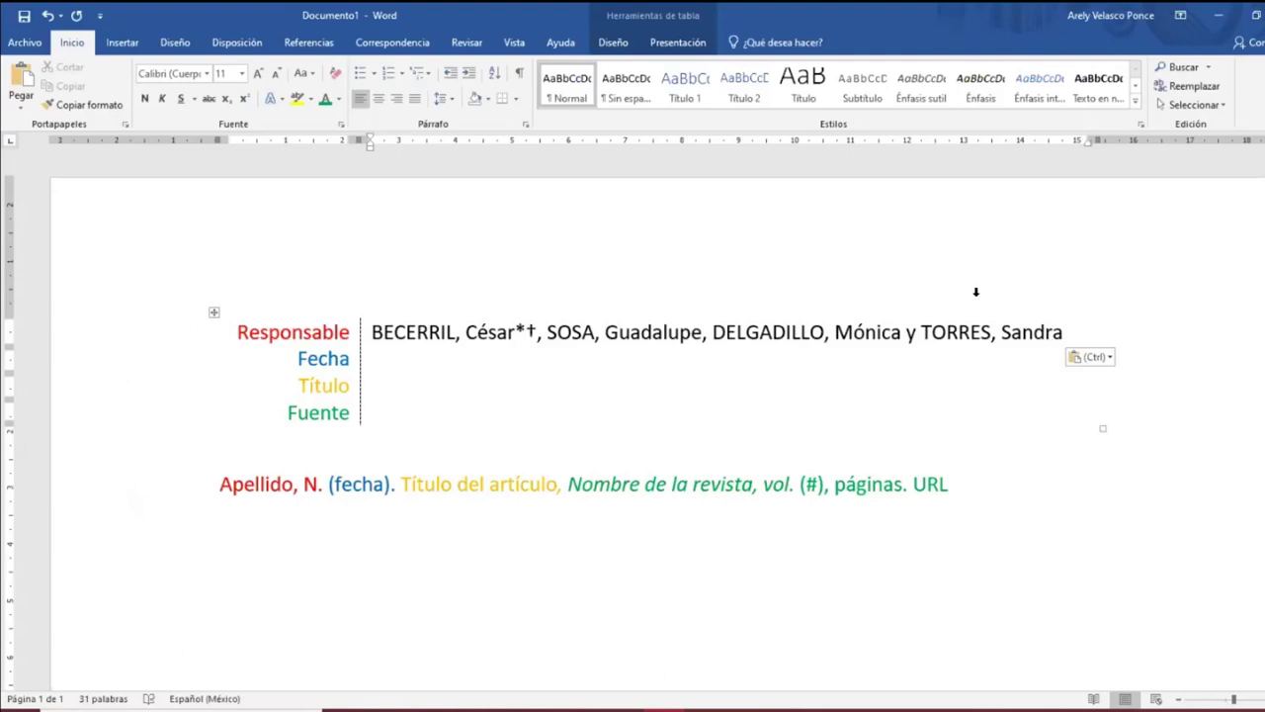
left_click(384, 357)
left_click(748, 664)
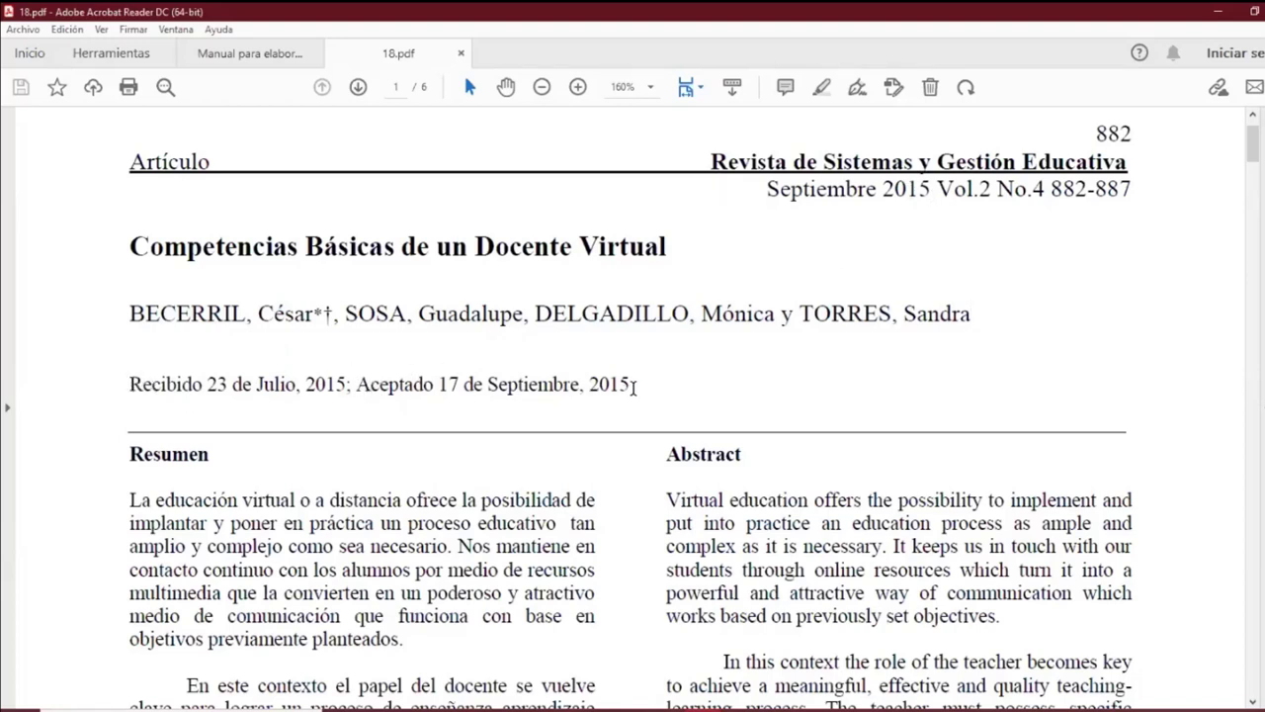
Copy 'Septiembre 2015' from 18.pdf into the Fecha cell and remove the blank lines above it.
left_click_drag(765, 189, 925, 187)
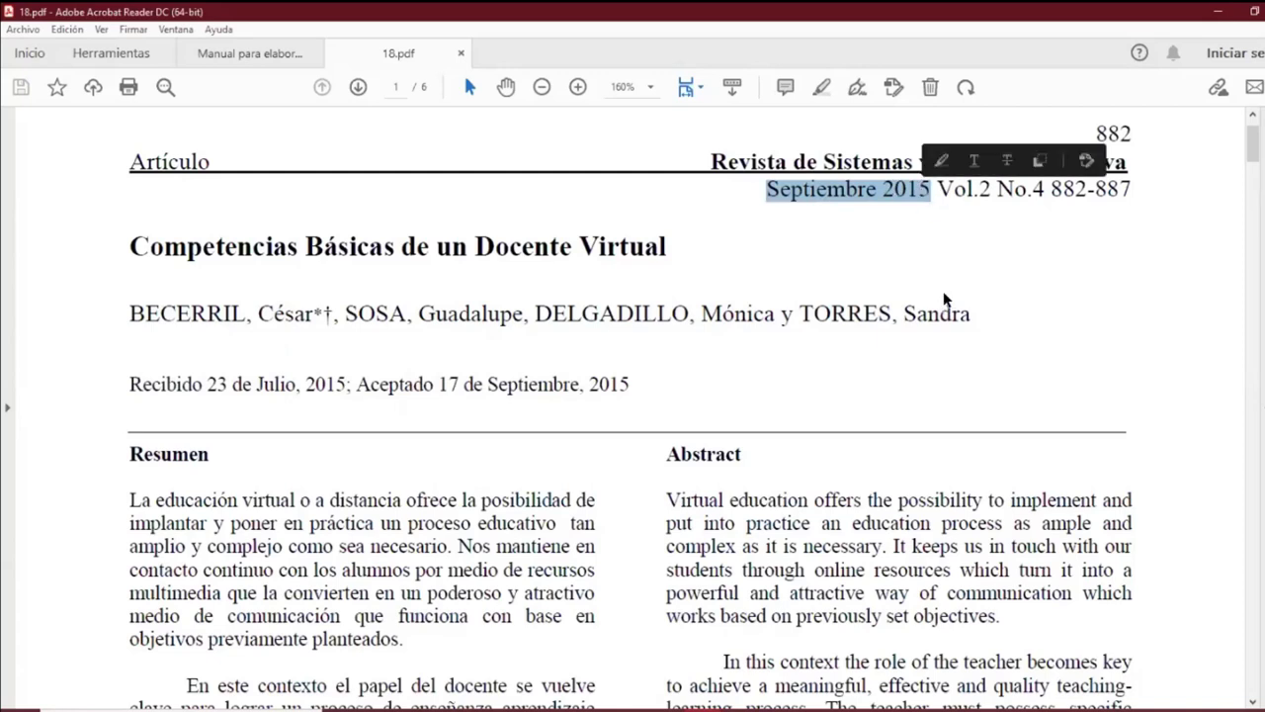
right_click(916, 195)
left_click(953, 212)
key("alt+Tab")
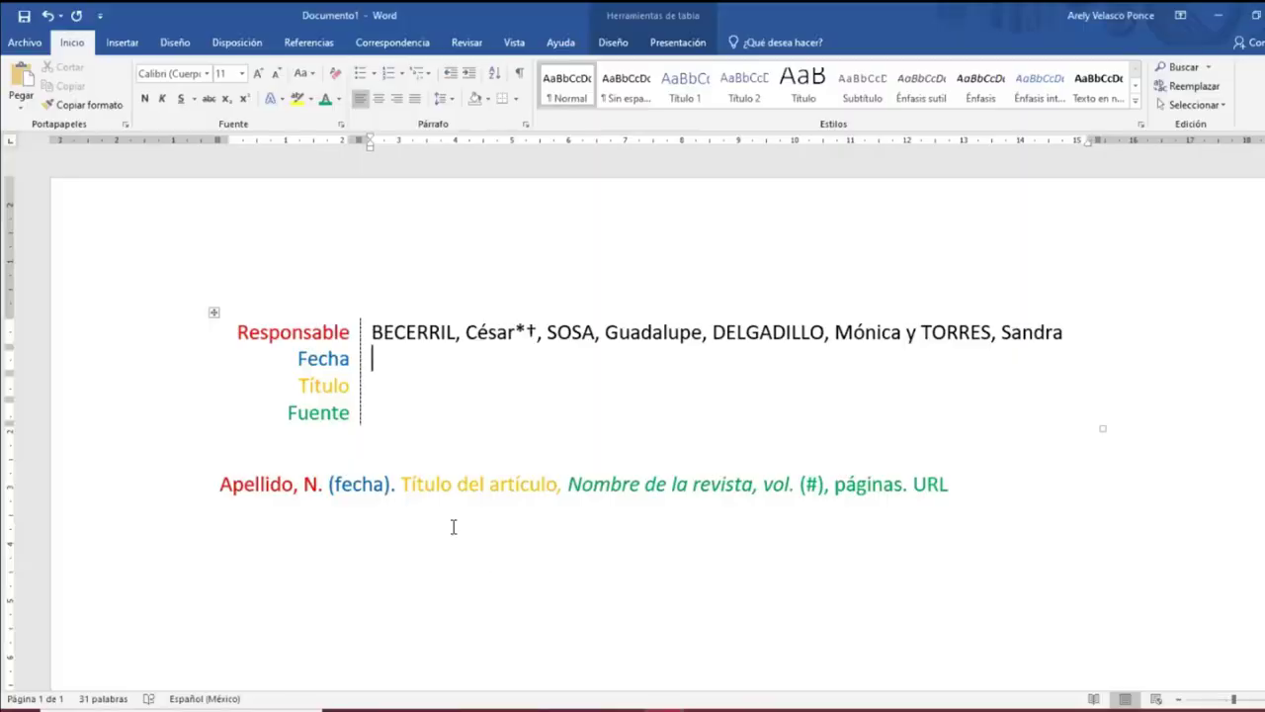
key("ctrl+v")
left_click(408, 365)
key("Delete")
key("Delete")
Copy the title 'Competencias Básicas de un Docente Virtual' from 18.pdf into the Título cell.
left_click(391, 391)
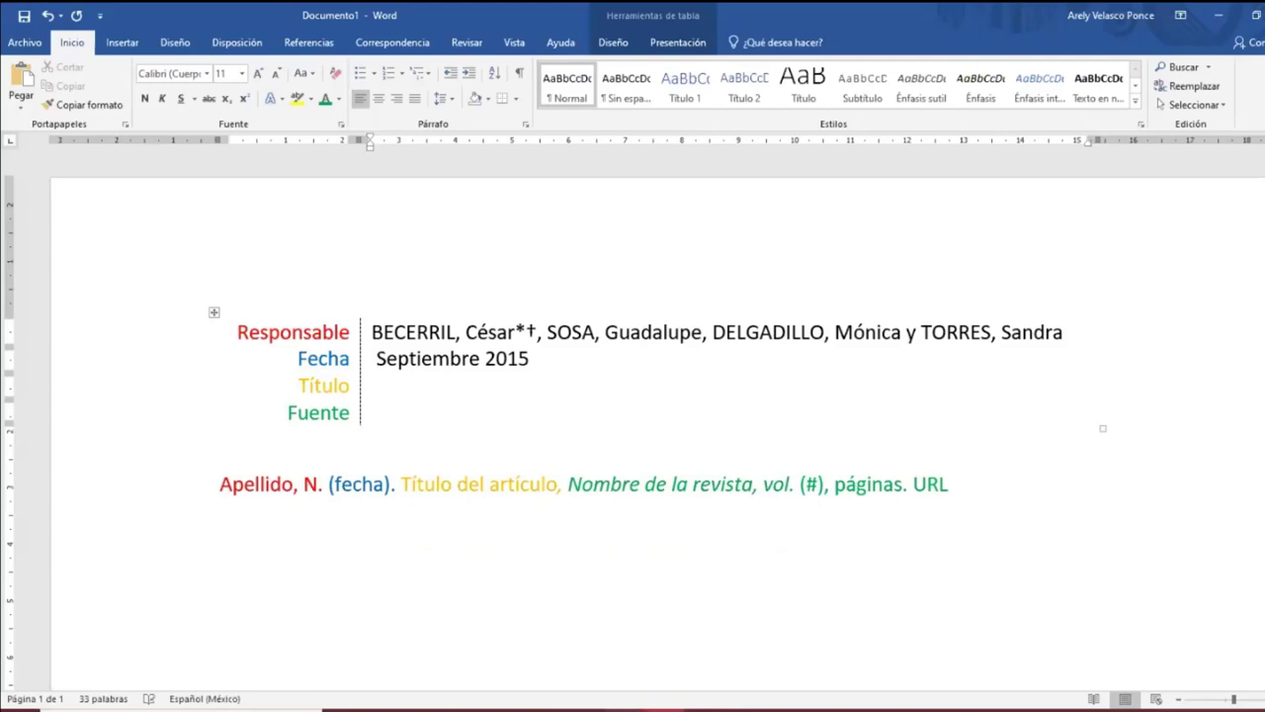
left_click(703, 710)
left_click(802, 608)
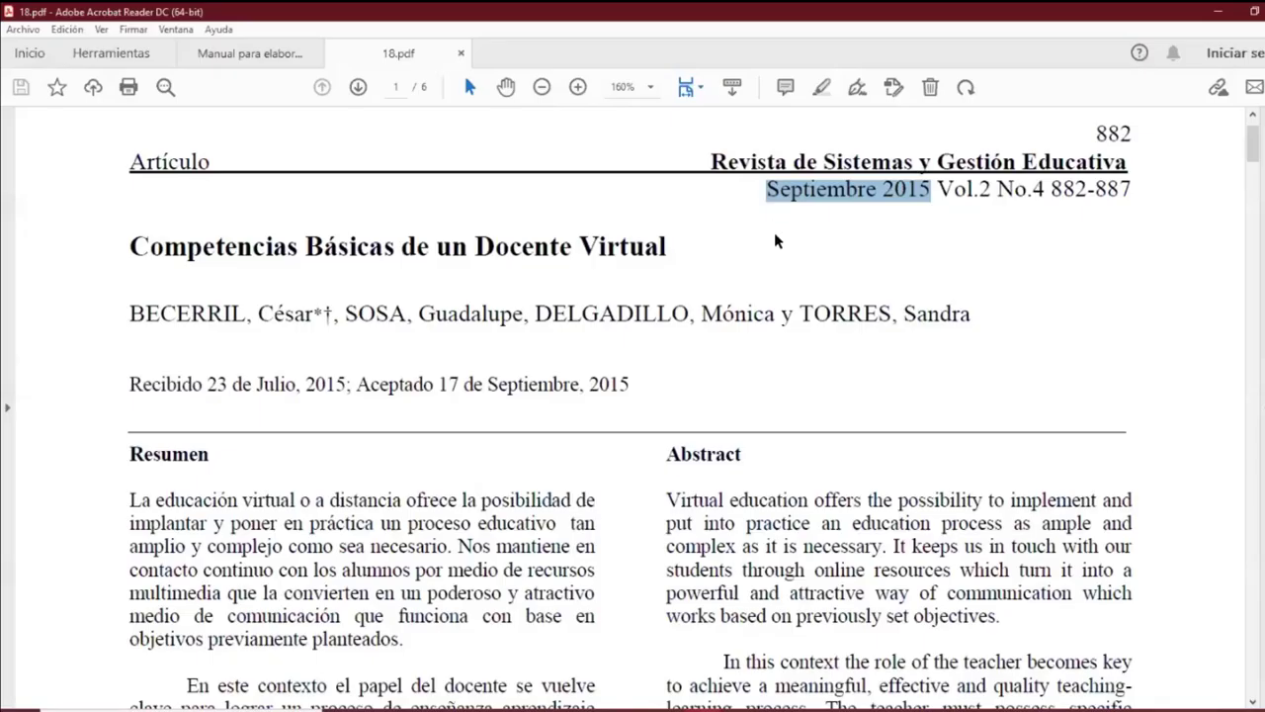
mouse_move(133, 248)
left_mouse_down()
mouse_move(668, 247)
mouse_move(640, 253)
left_mouse_up()
right_click(641, 252)
left_click(668, 261)
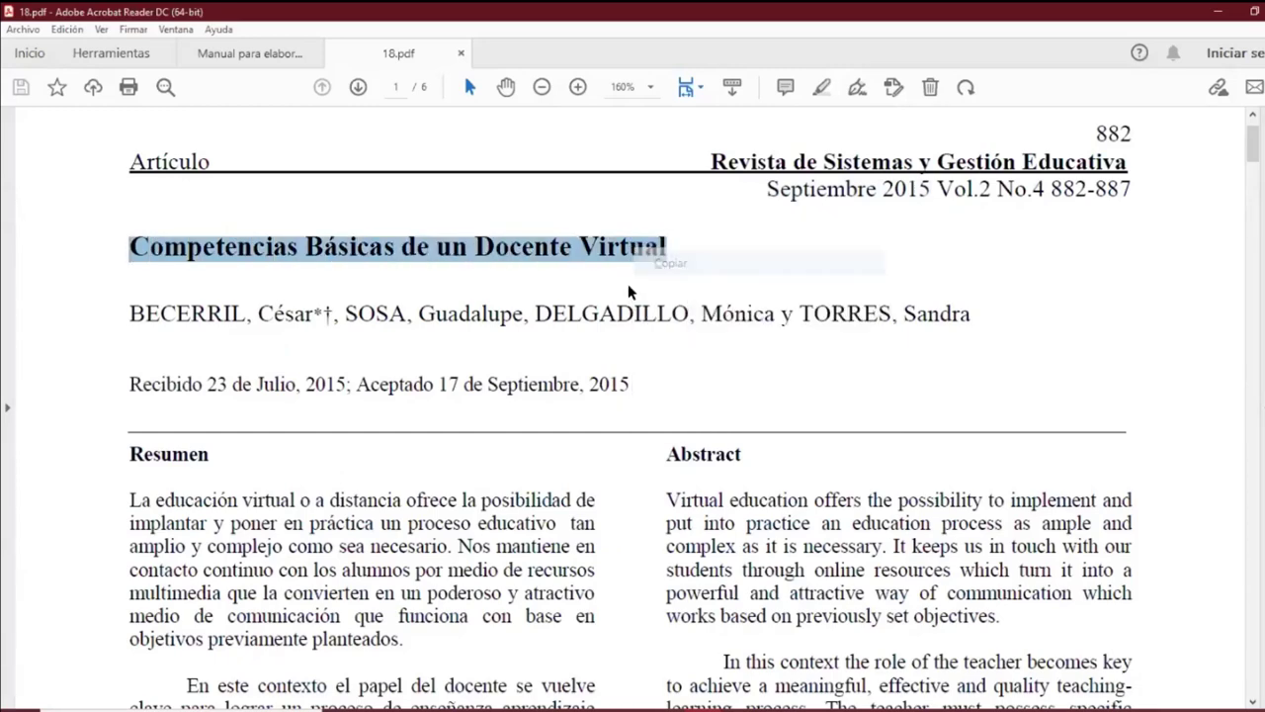
key("alt+Tab")
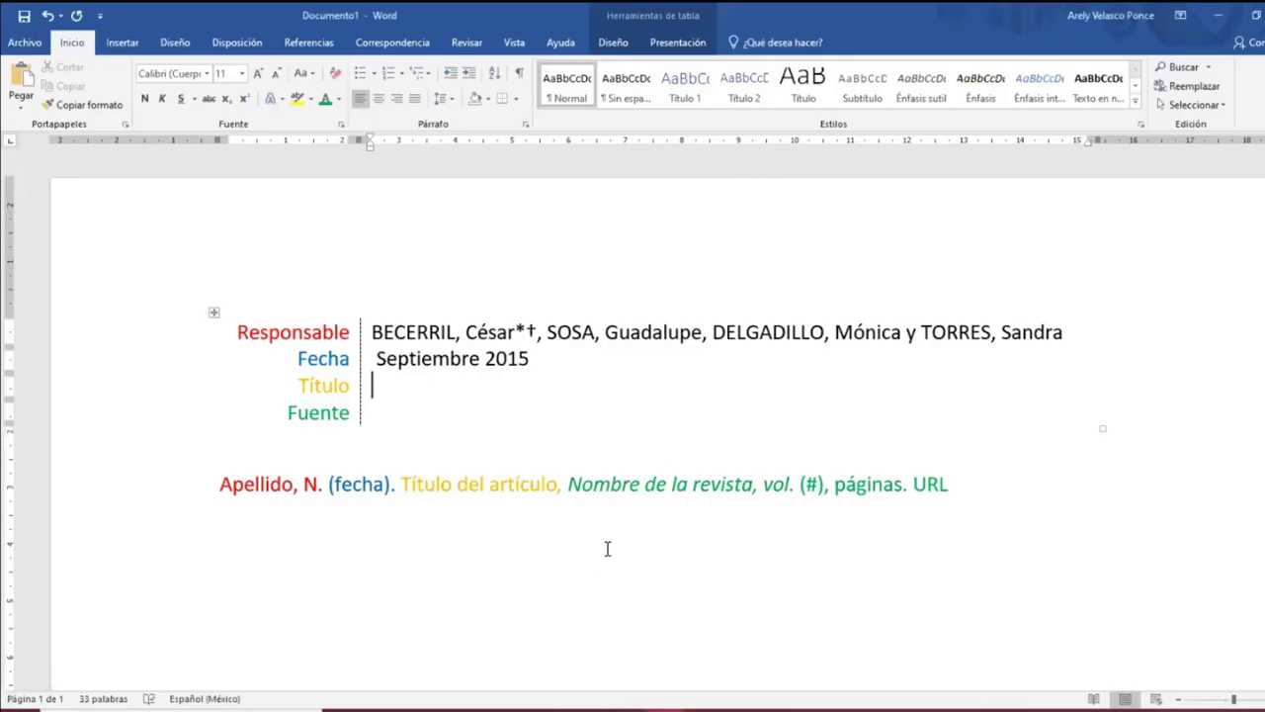
right_click(376, 381)
left_click(457, 451)
left_click(380, 415)
Paste the journal name 'Revista de Sistemas y Gestión Educativa' into the Fuente cell, followed by a comma.
scroll(564, 468, "down", 1)
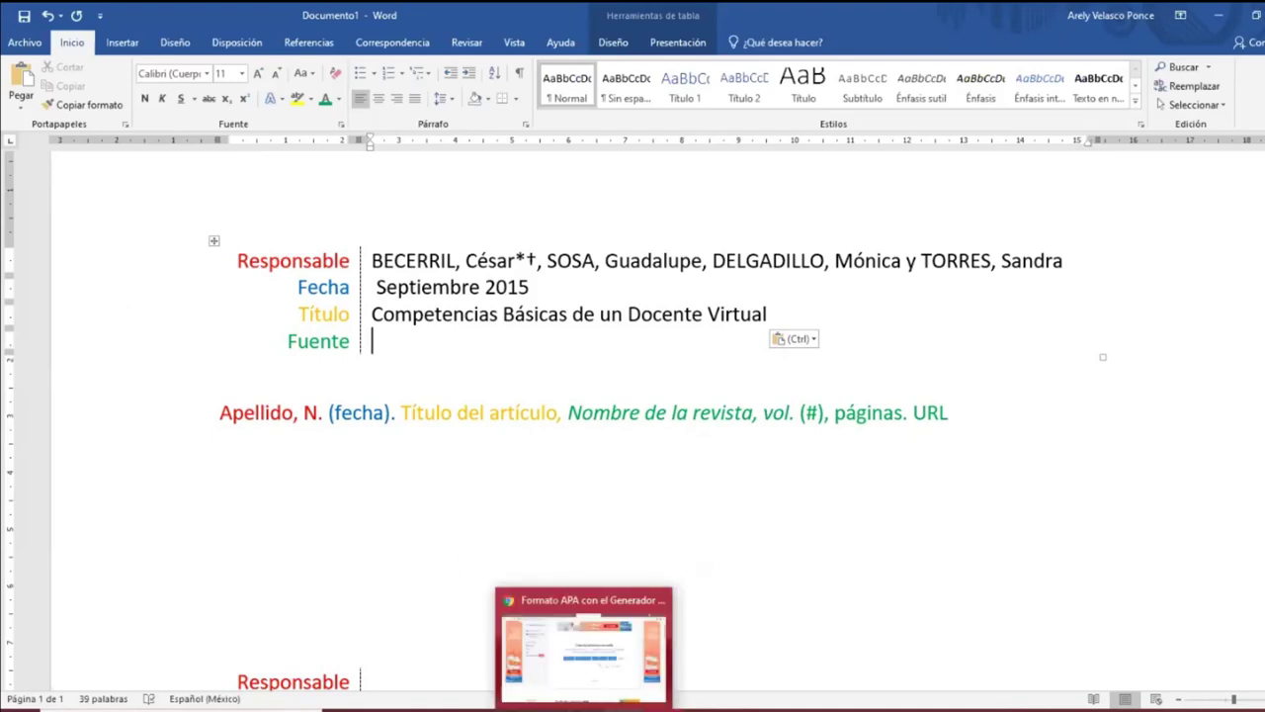
mouse_move(714, 694)
left_click(752, 657)
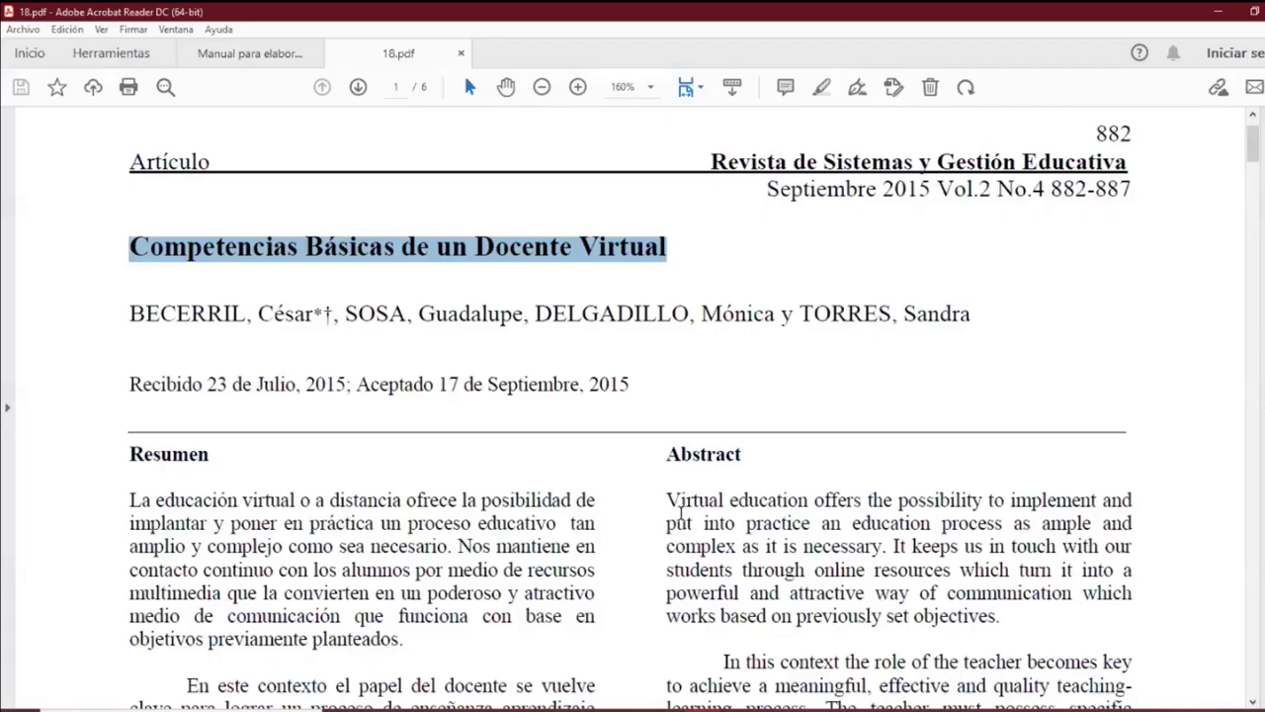
left_click(774, 404)
left_click_drag(712, 161, 1072, 159)
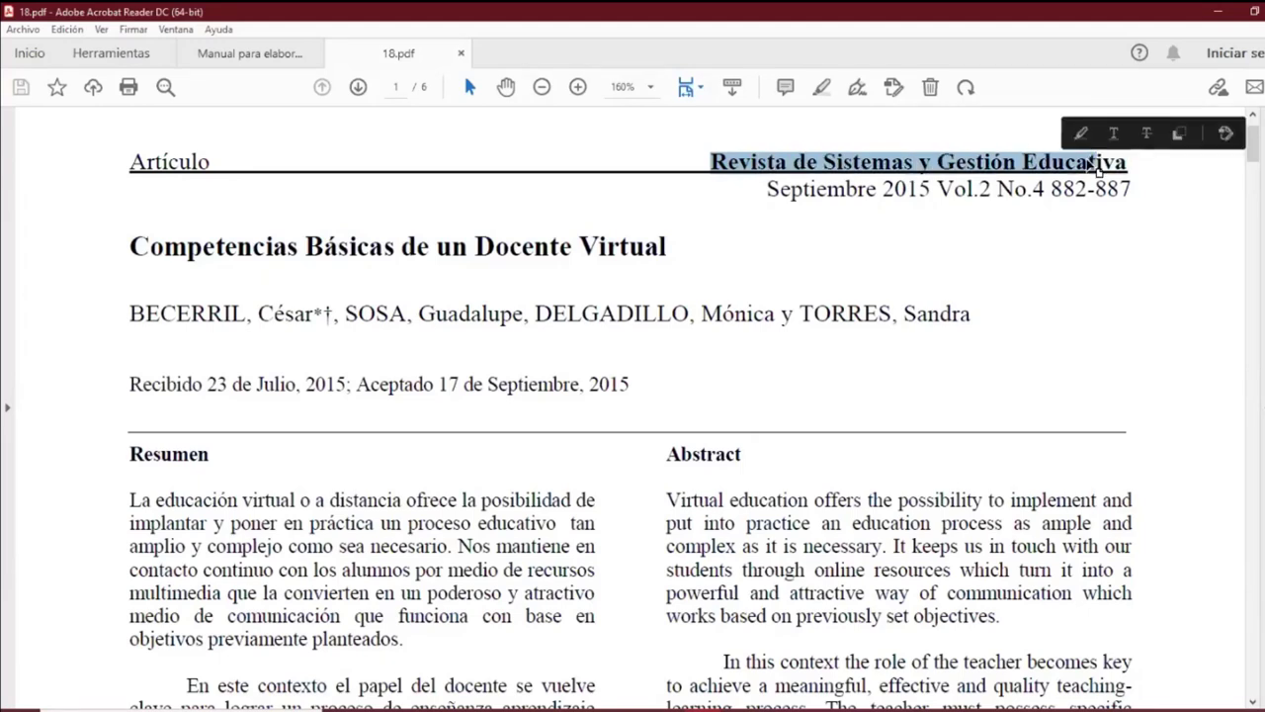
right_click(1093, 158)
left_click(732, 163)
left_click_drag(710, 161, 1131, 161)
right_click(1092, 168)
left_click(1102, 176)
key("alt+Tab")
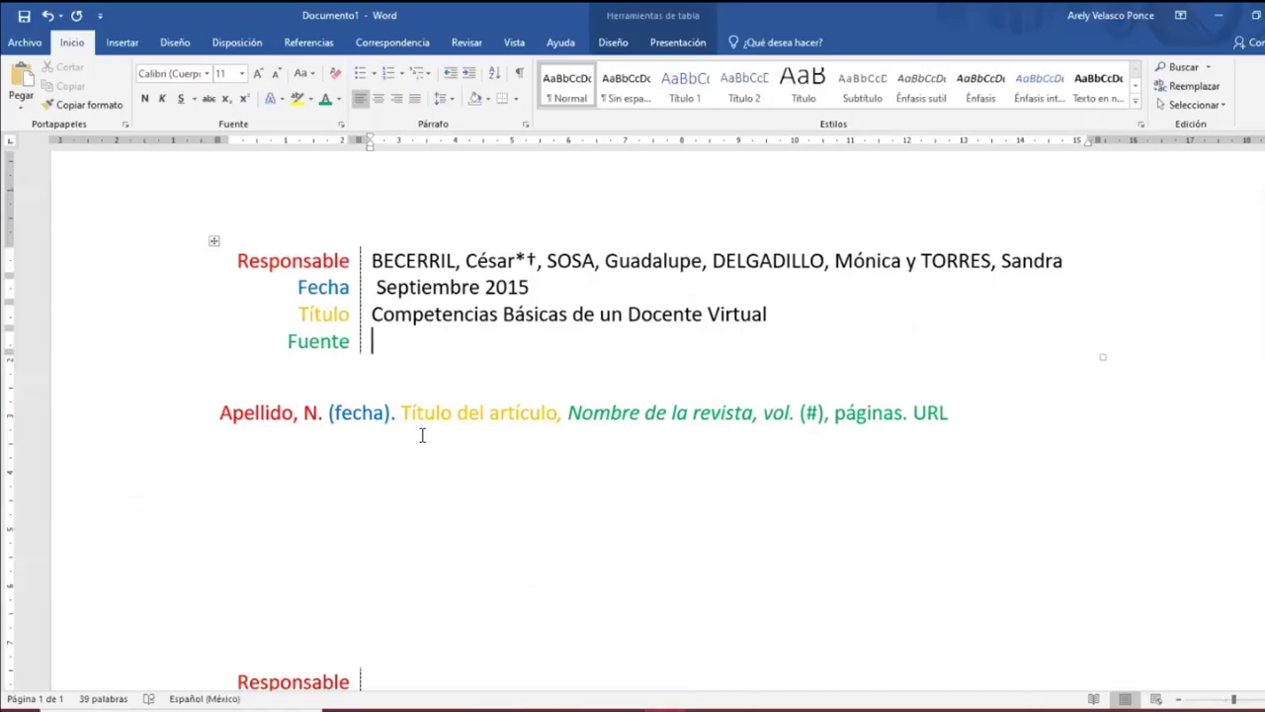
right_click(376, 341)
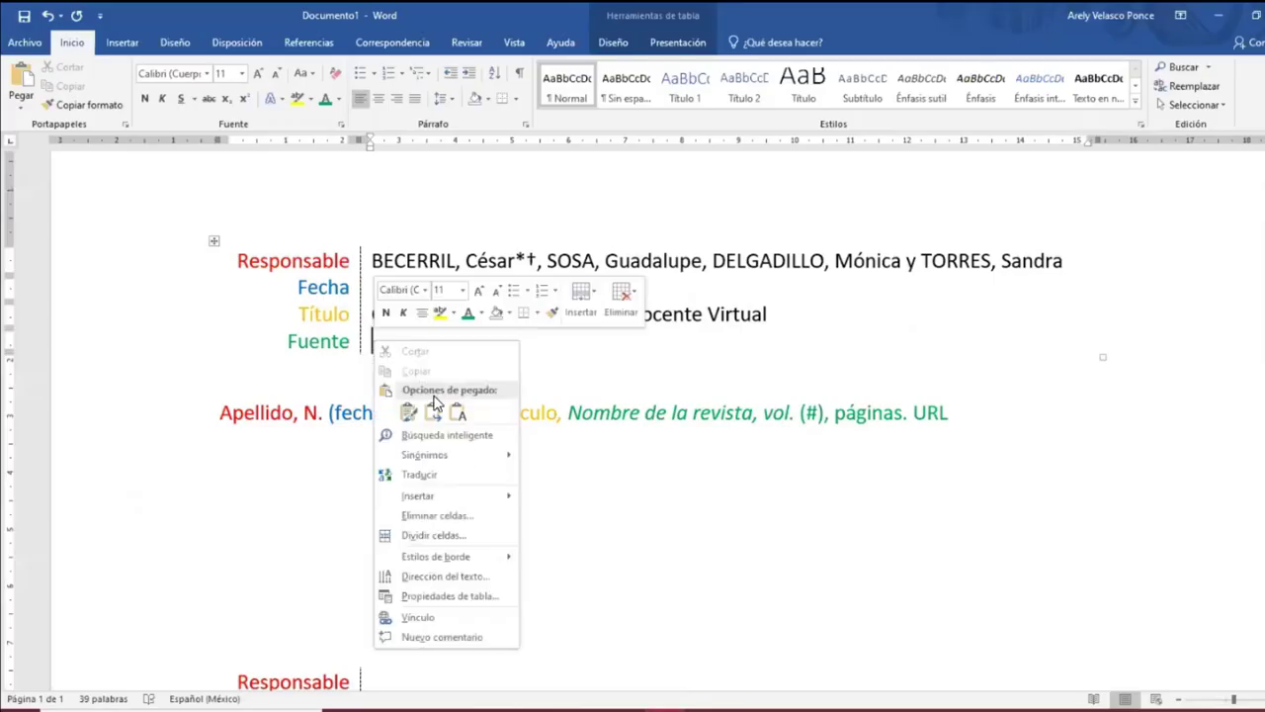
left_click(458, 411)
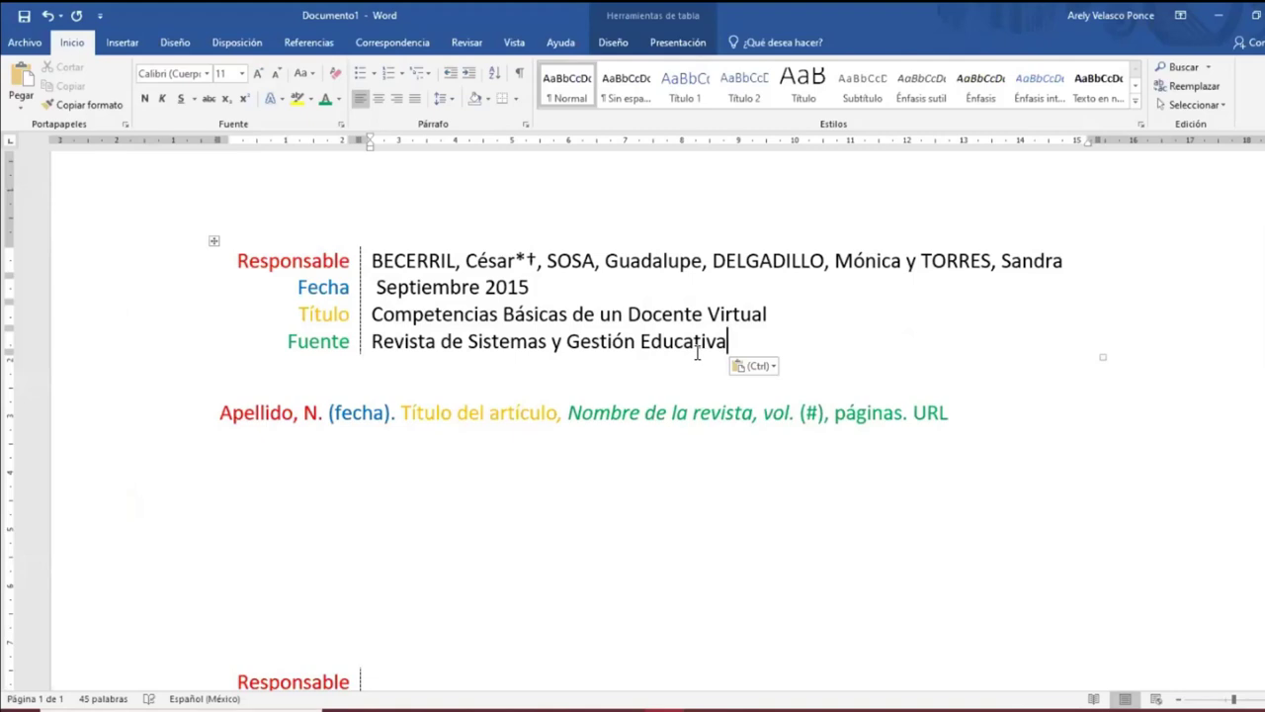
type(",")
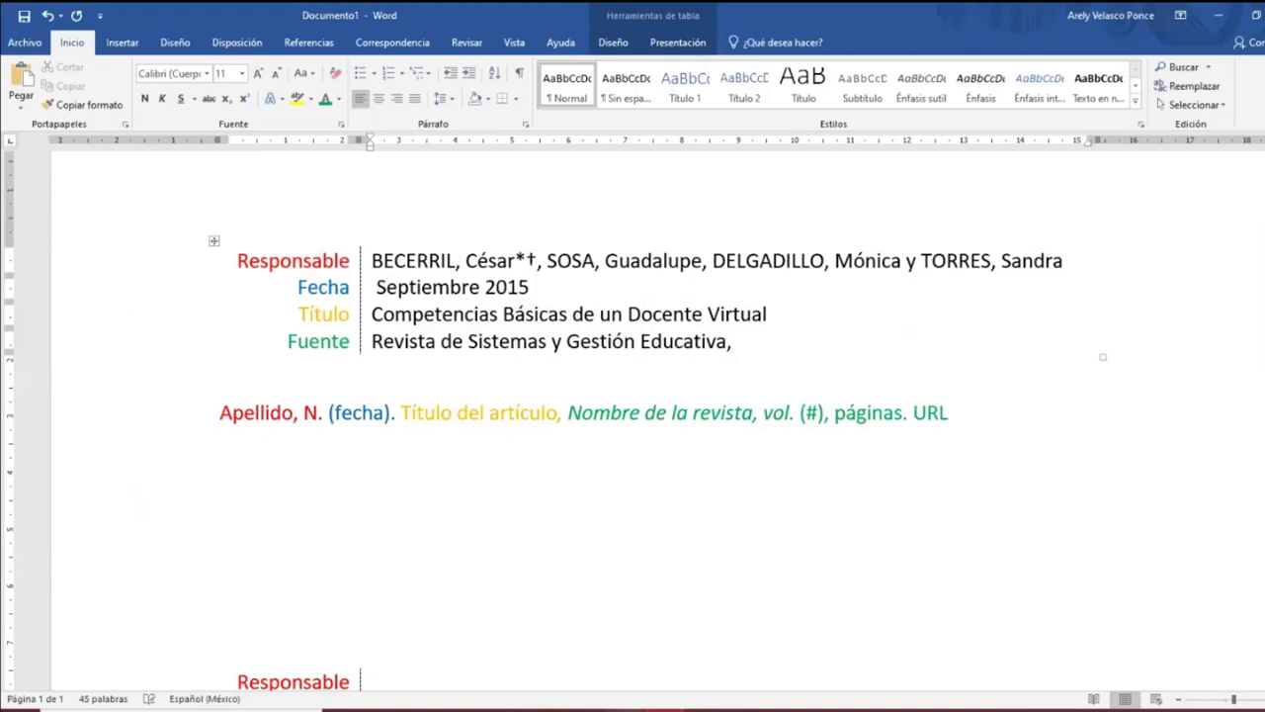
Append 'Vol.2 No.4 882-887' and a comma after the journal name in the Fuente cell.
mouse_move(662, 709)
left_click(751, 654)
left_click(960, 201)
left_click_drag(941, 189, 1130, 191)
right_click(1130, 190)
left_click(1102, 205)
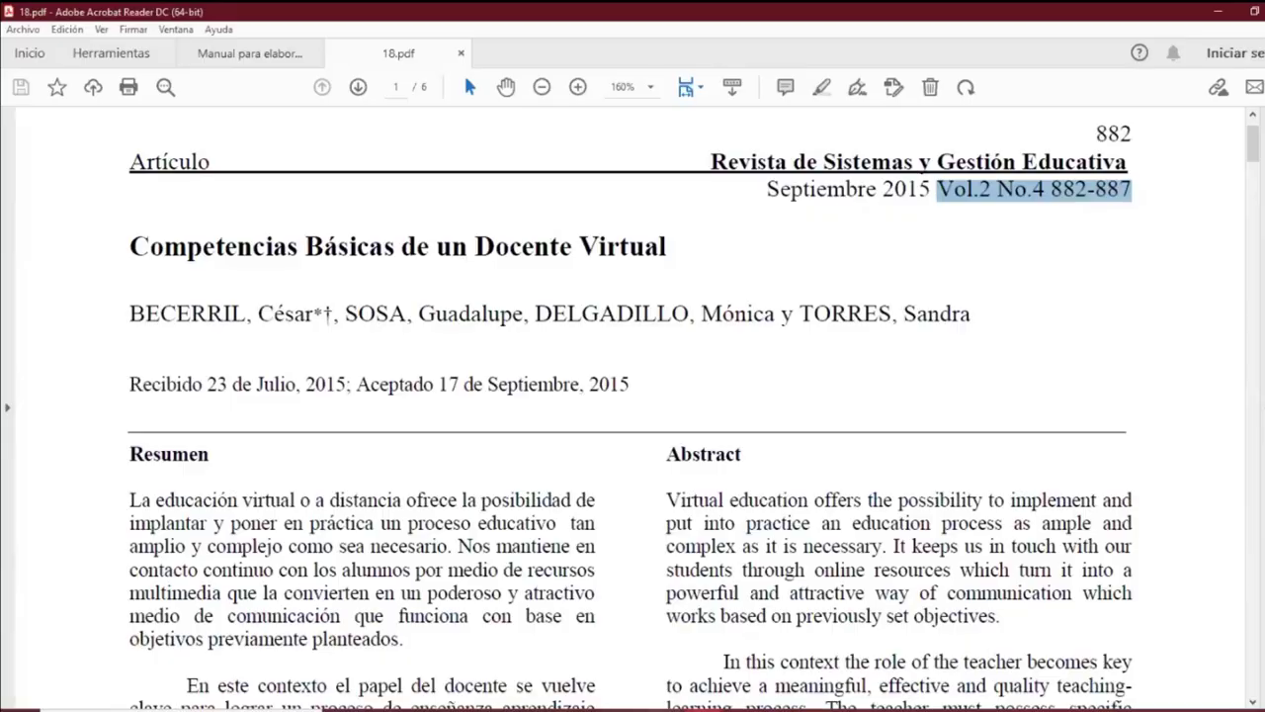
key("alt+Tab")
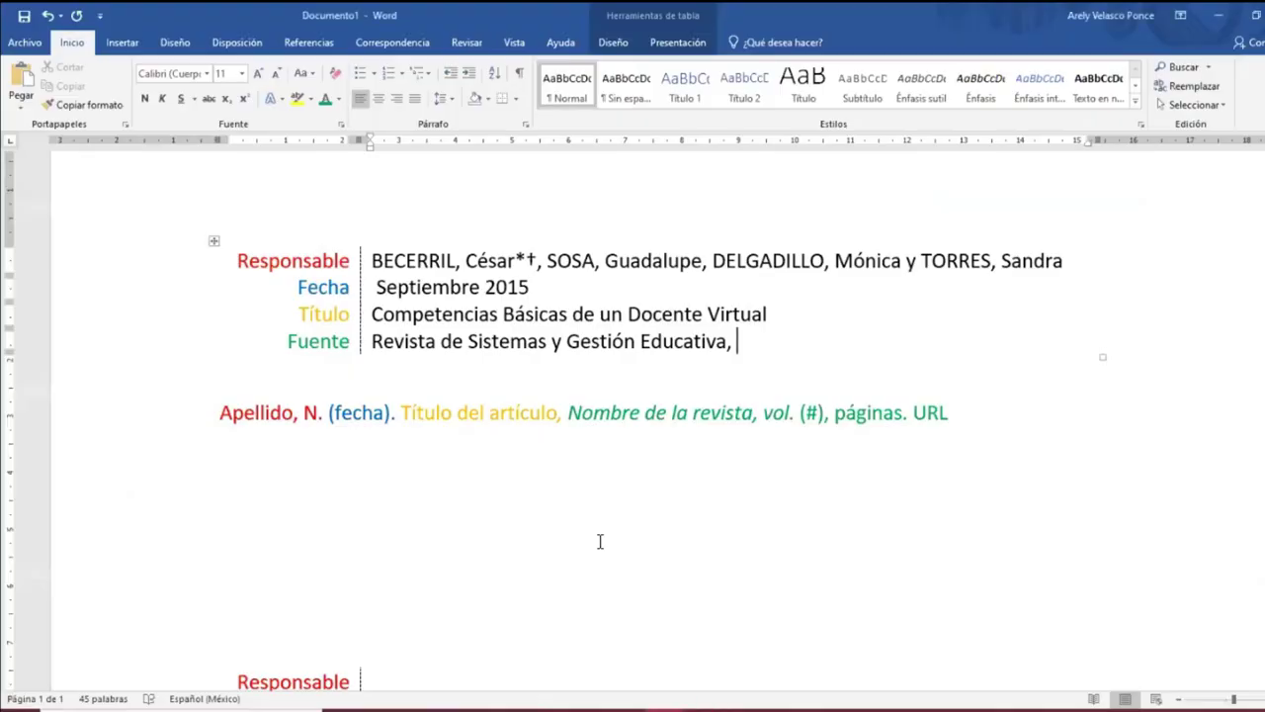
right_click(740, 341)
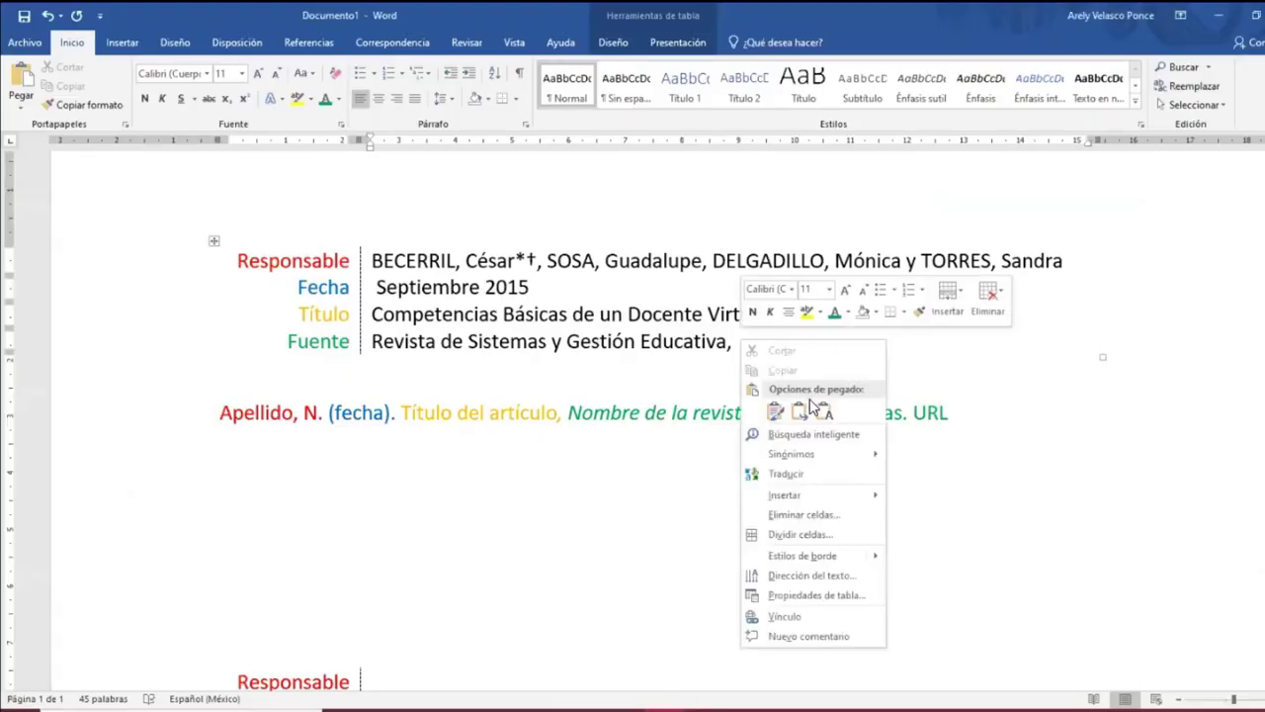
left_click(827, 409)
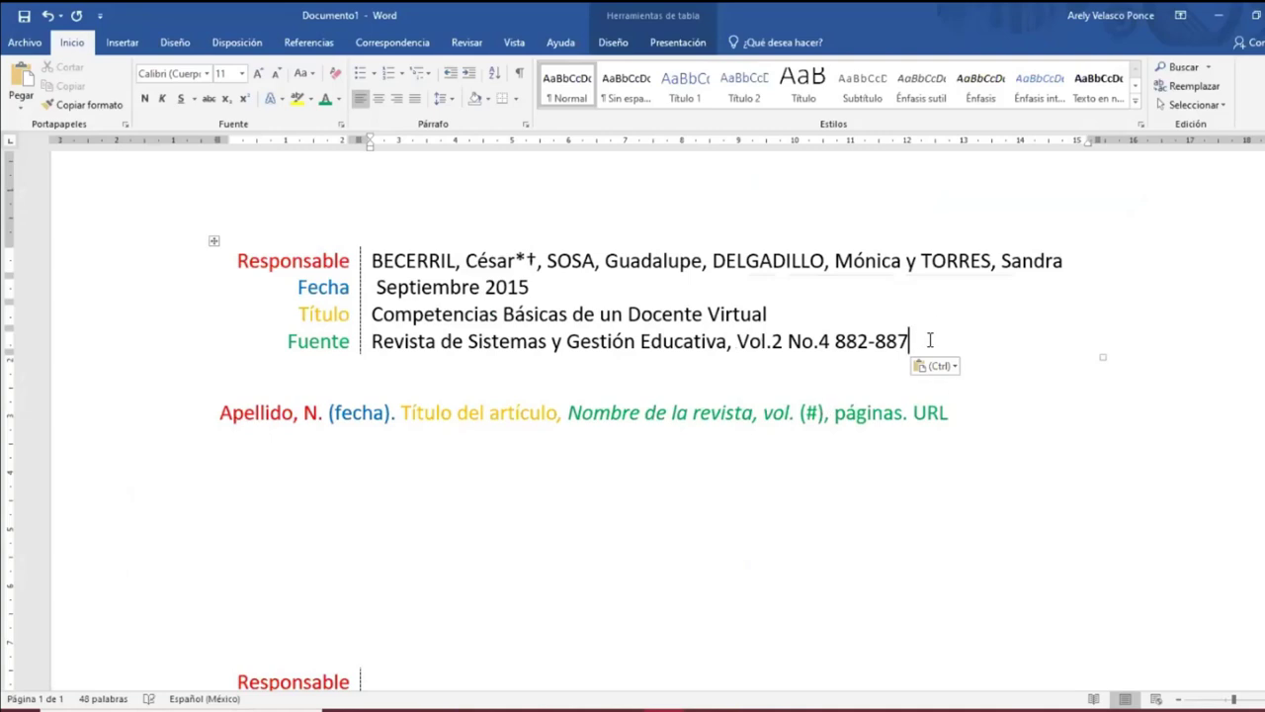
type(",")
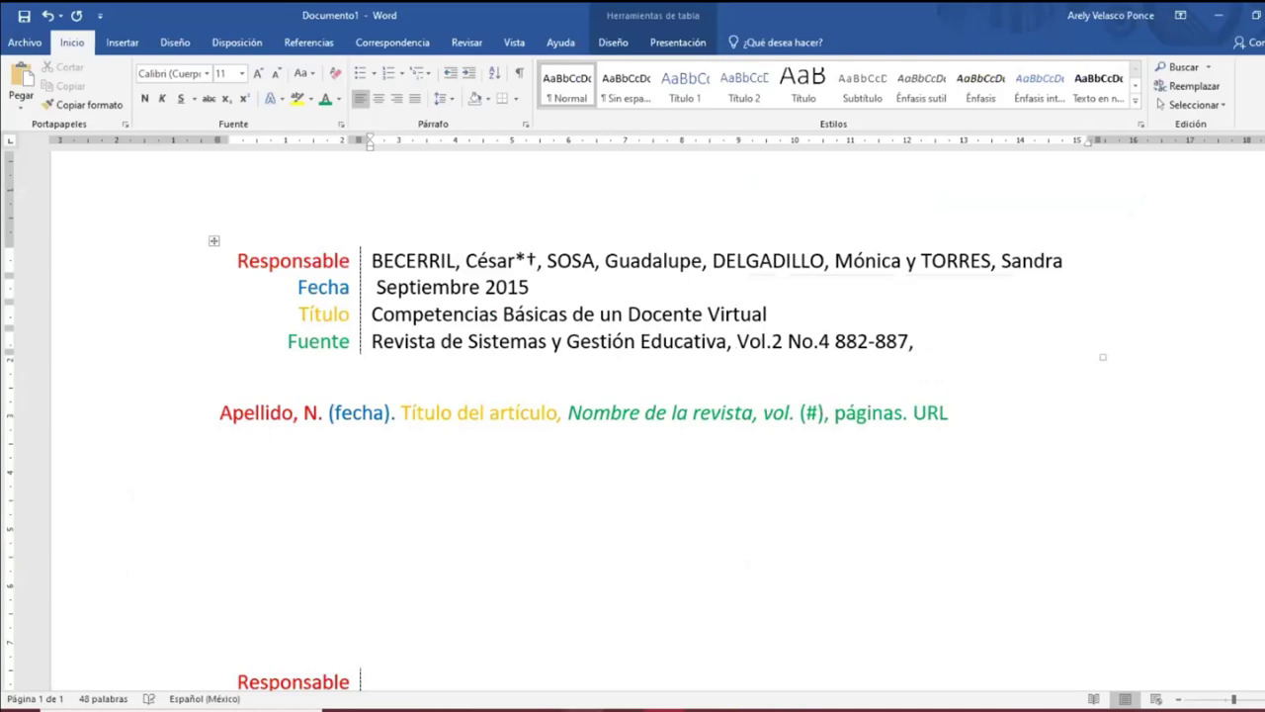
left_click(554, 709)
left_click(712, 707)
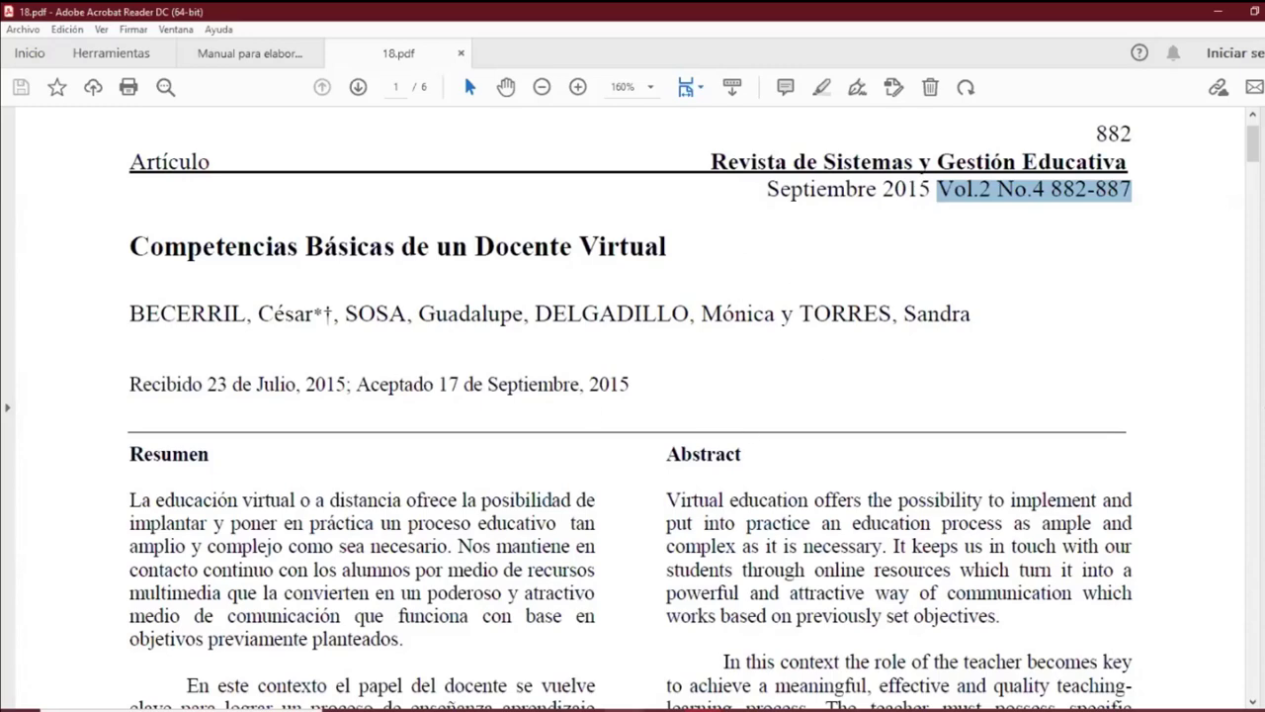
Select the title 'Competencias Básicas de un Docente Virtual' in 18.pdf to copy it.
left_click(623, 708)
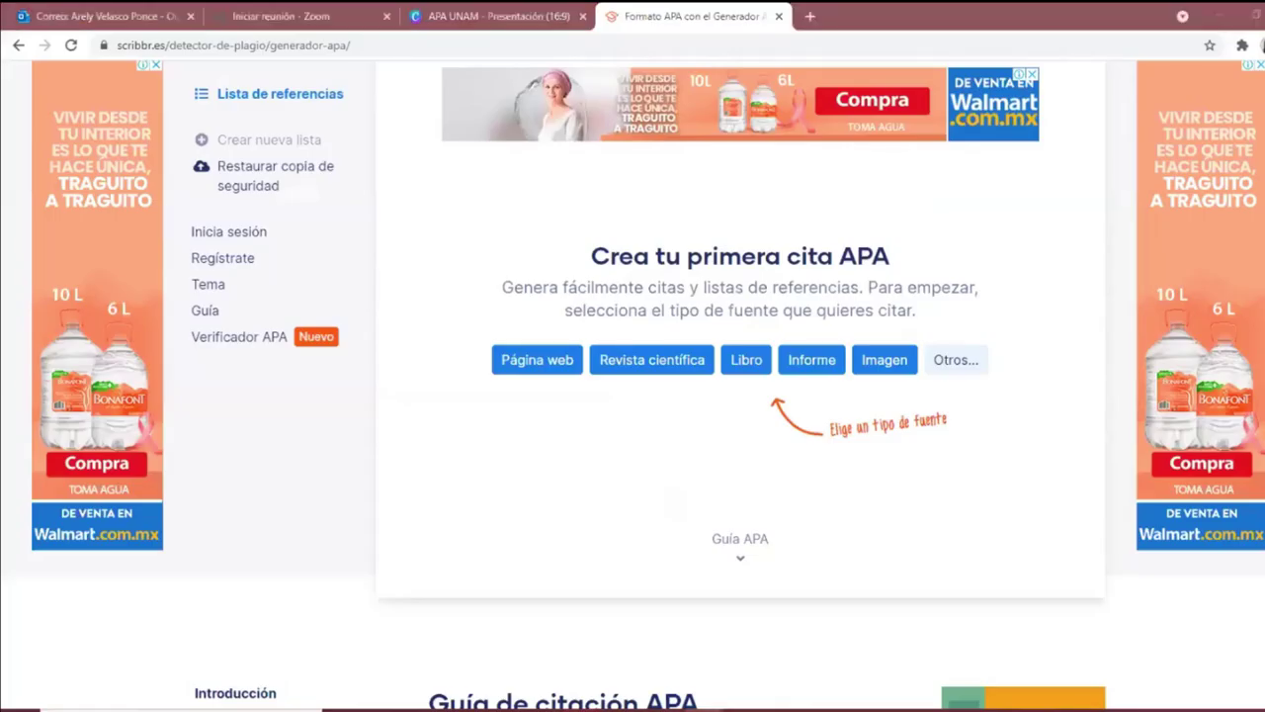
key("alt+Tab")
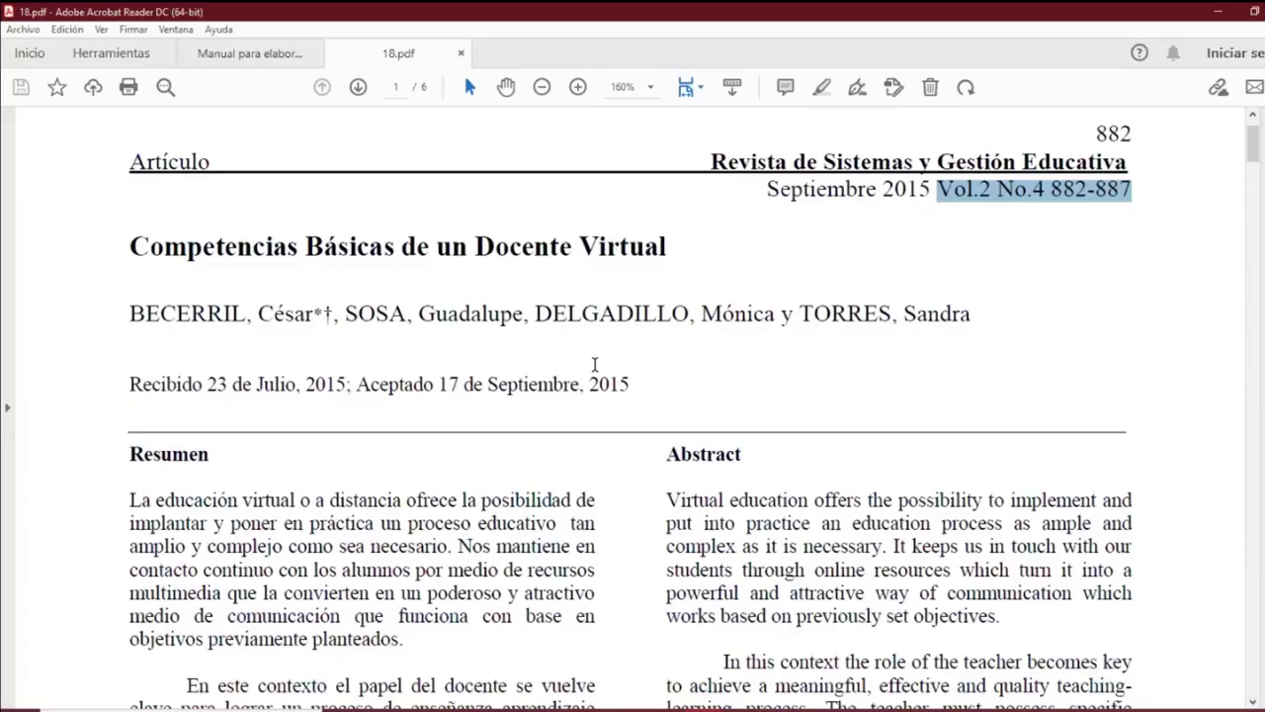
key("Right")
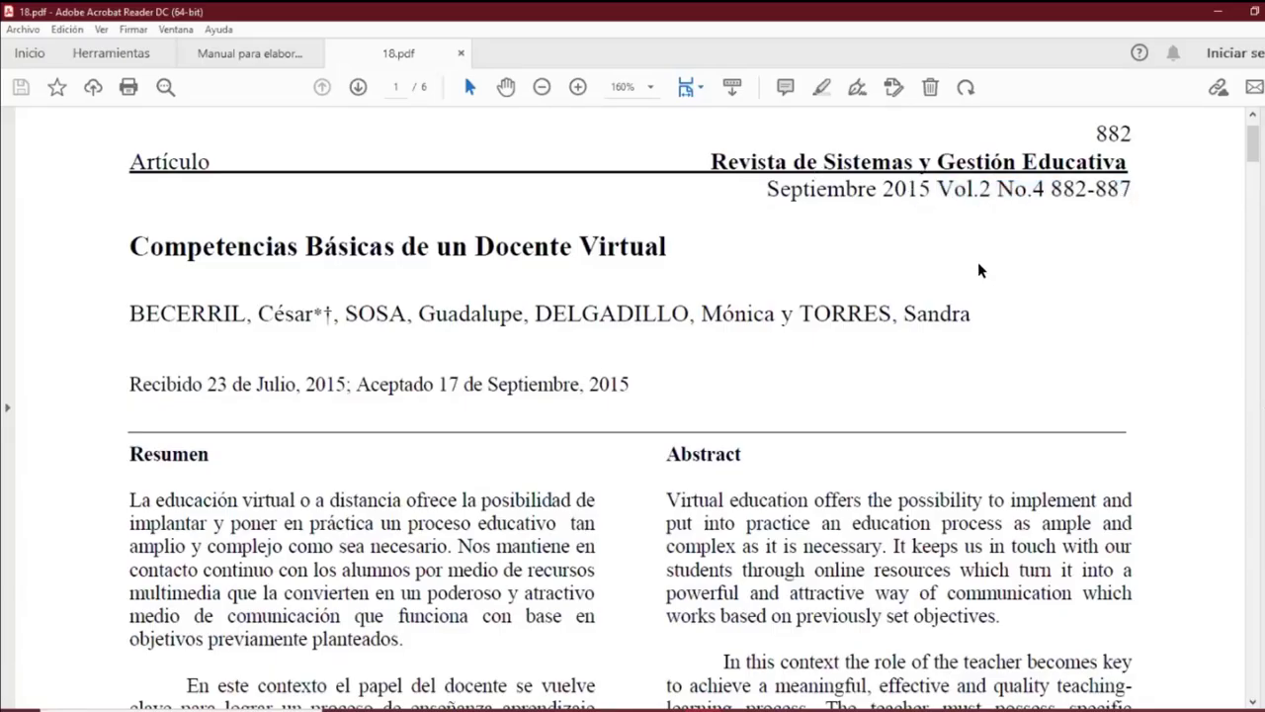
left_click_drag(129, 245, 618, 240)
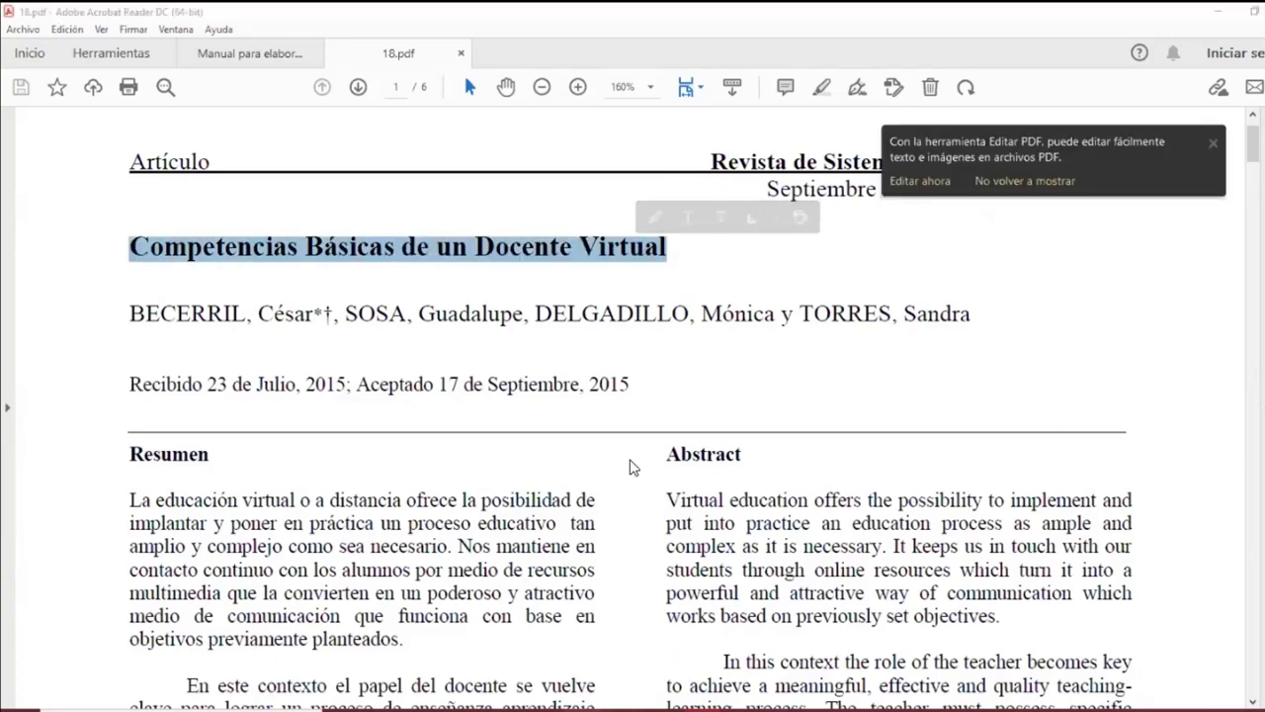
key("alt+Tab")
Search Google for the article title in a new tab, open the ECORFAN PDF result, and select its URL.
left_click(812, 16)
left_click(578, 336)
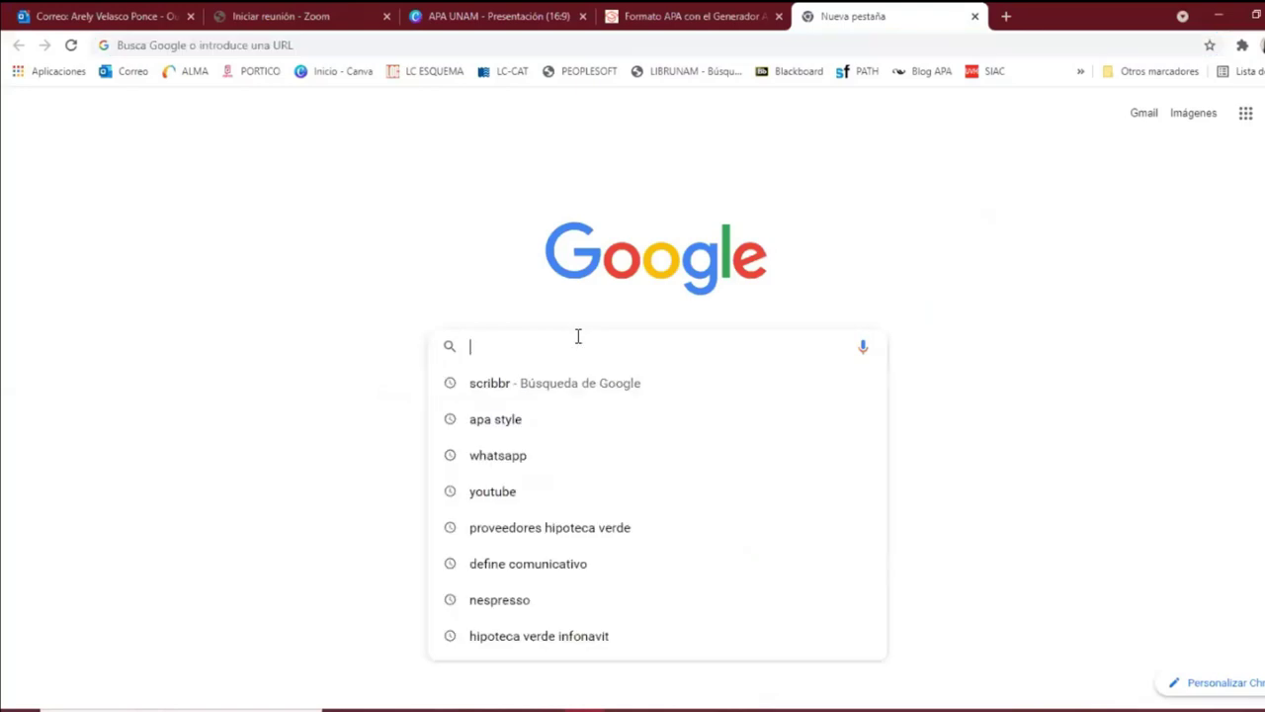
key("ctrl+v")
key("Return")
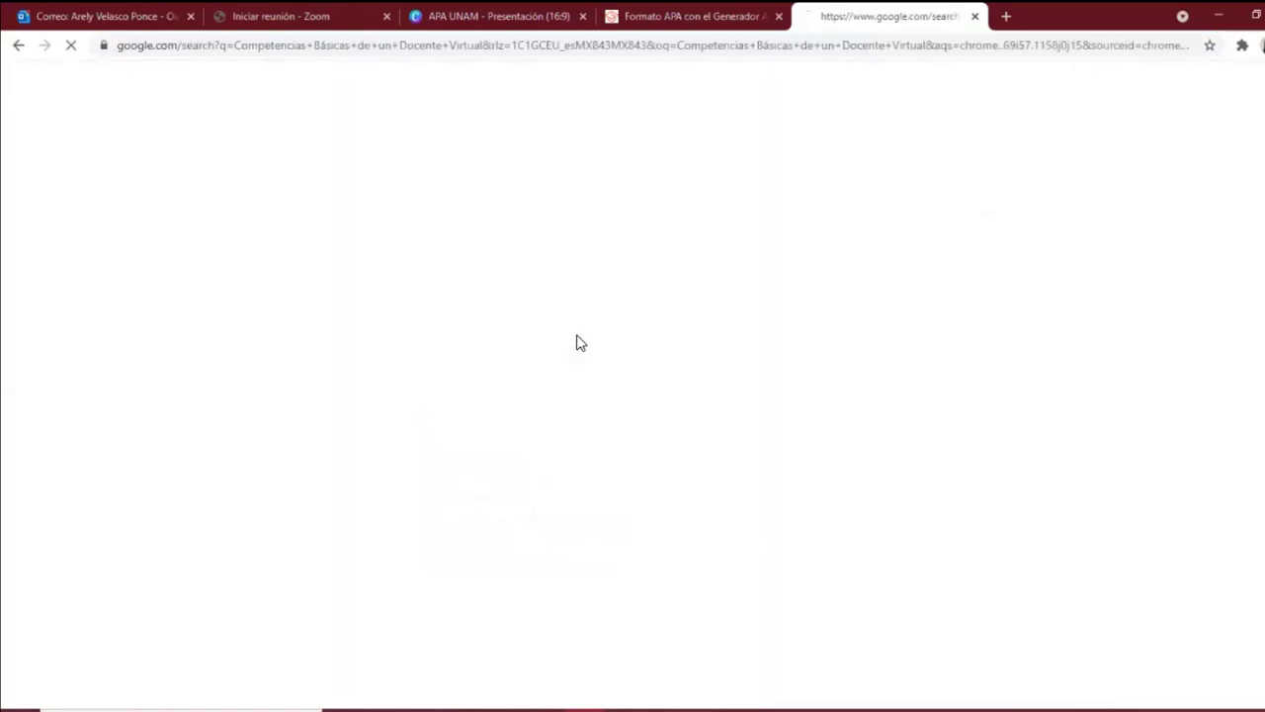
scroll(262, 408, "down", 2)
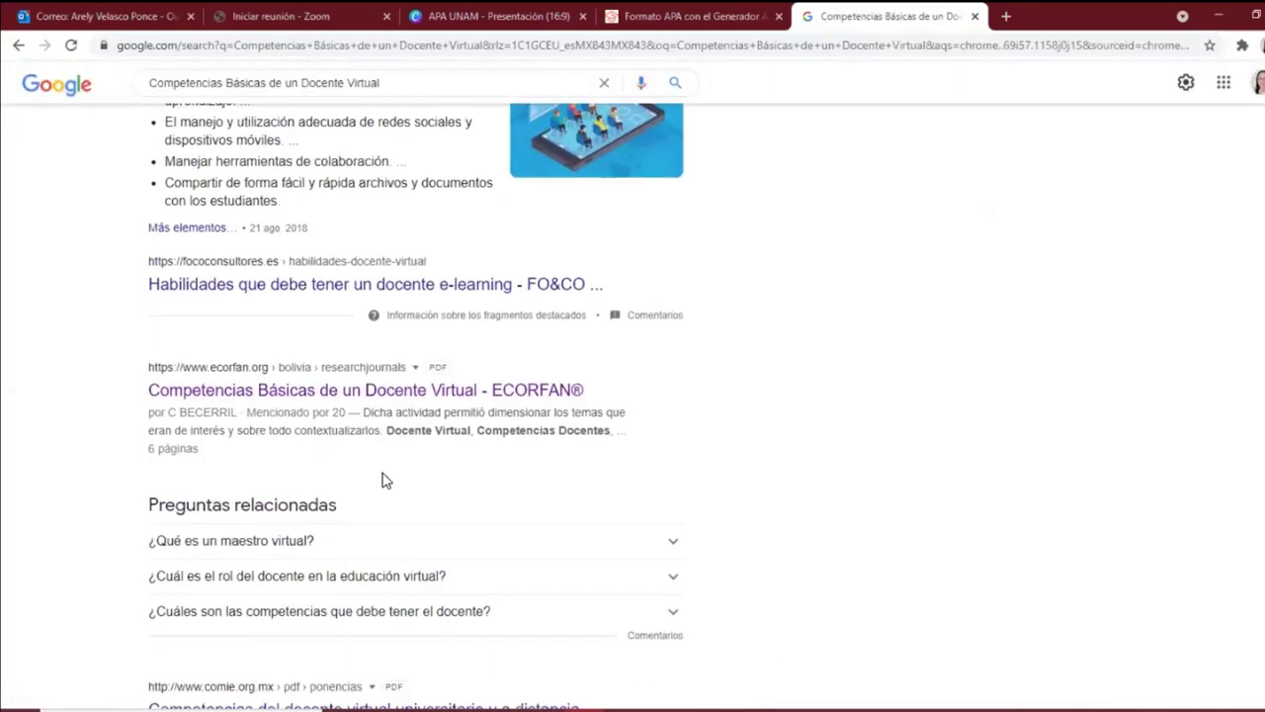
left_click(386, 391)
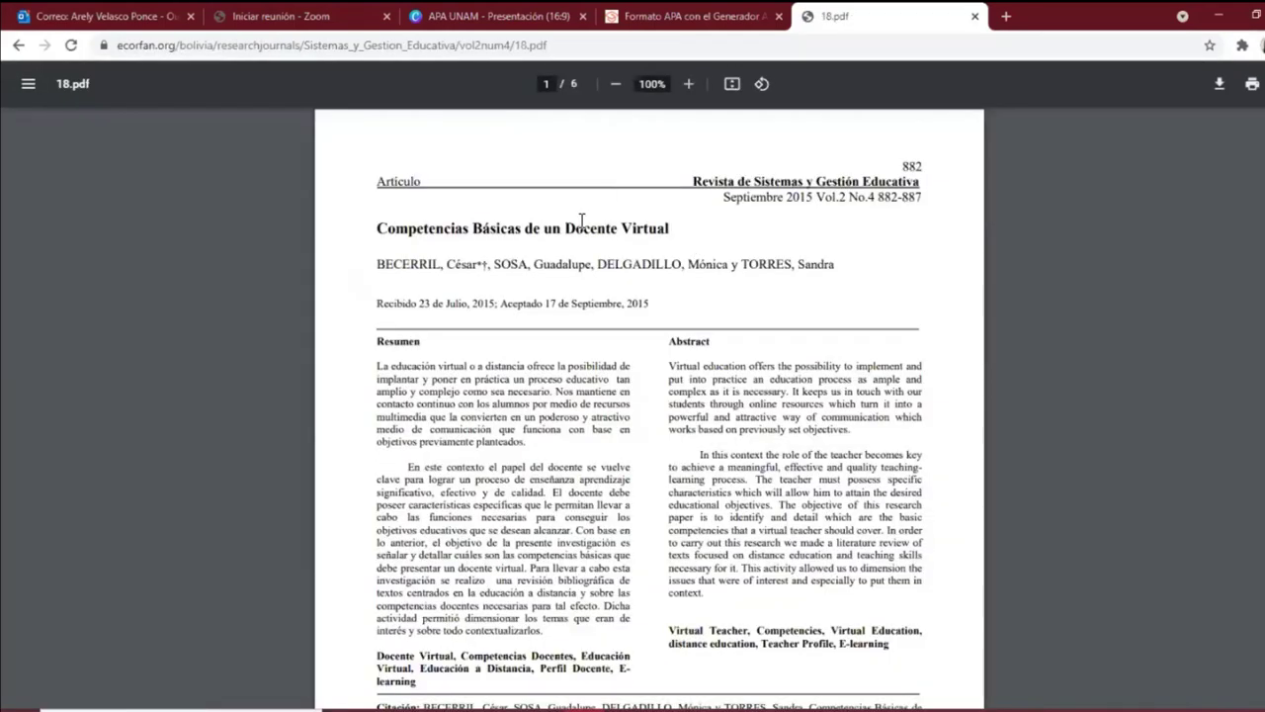
left_click(561, 47)
key("ctrl+c")
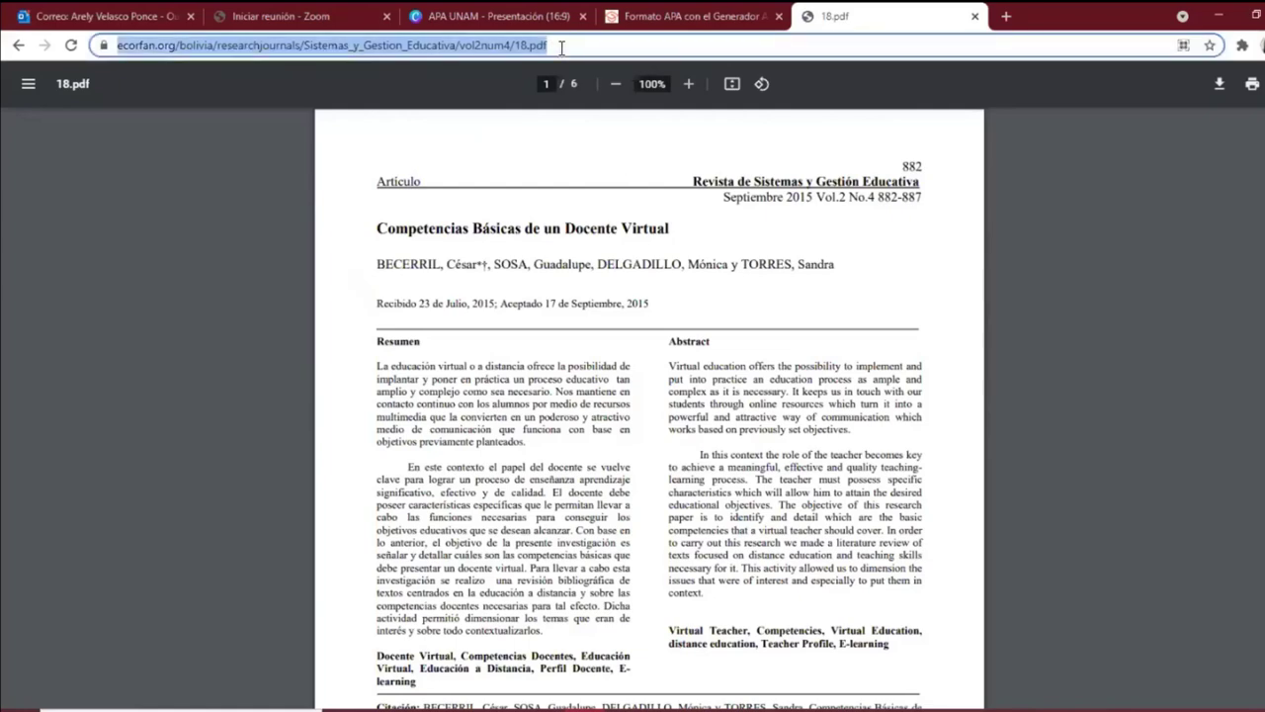
Paste the ecorfan.org PDF address after '882-887,' in the Fuente cell.
key("alt+Tab")
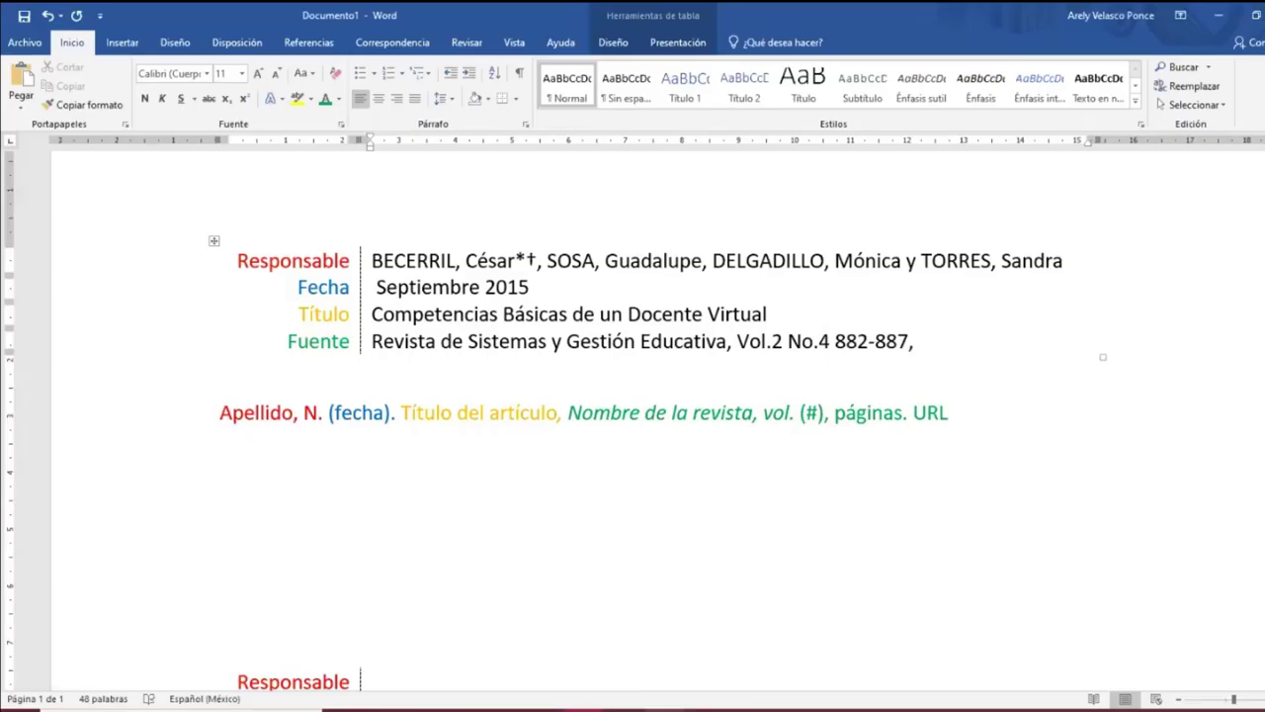
right_click(921, 342)
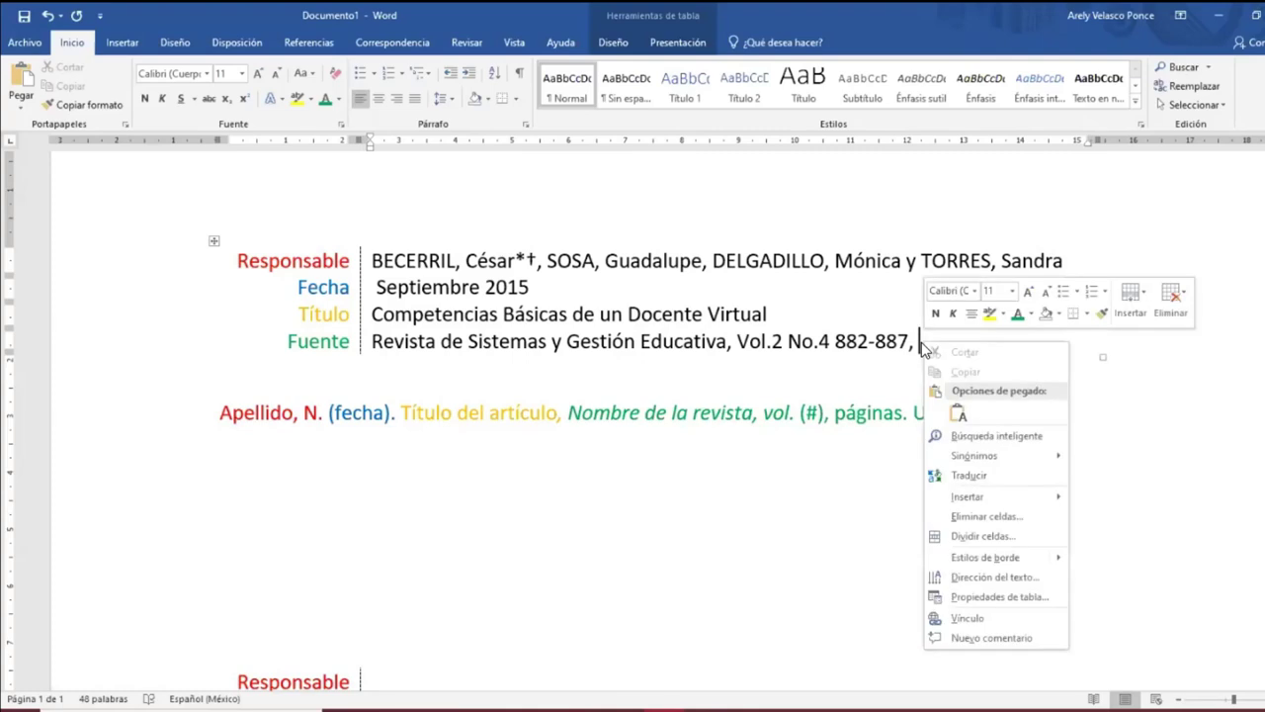
left_click(961, 413)
Widen the table's label column and start a new empty paragraph below the Apellido, N. line.
left_click(640, 440)
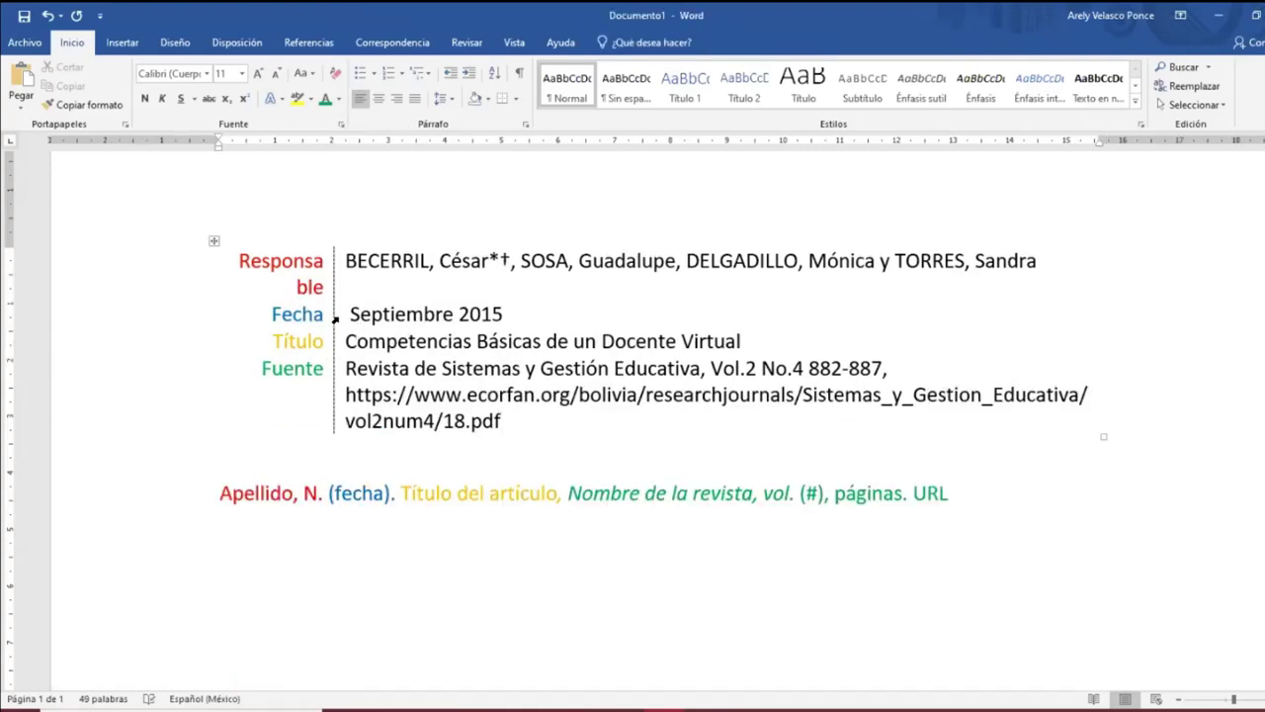
scroll(340, 328, "down", 1)
scroll(340, 328, "down", 1)
scroll(346, 277, "up", 1)
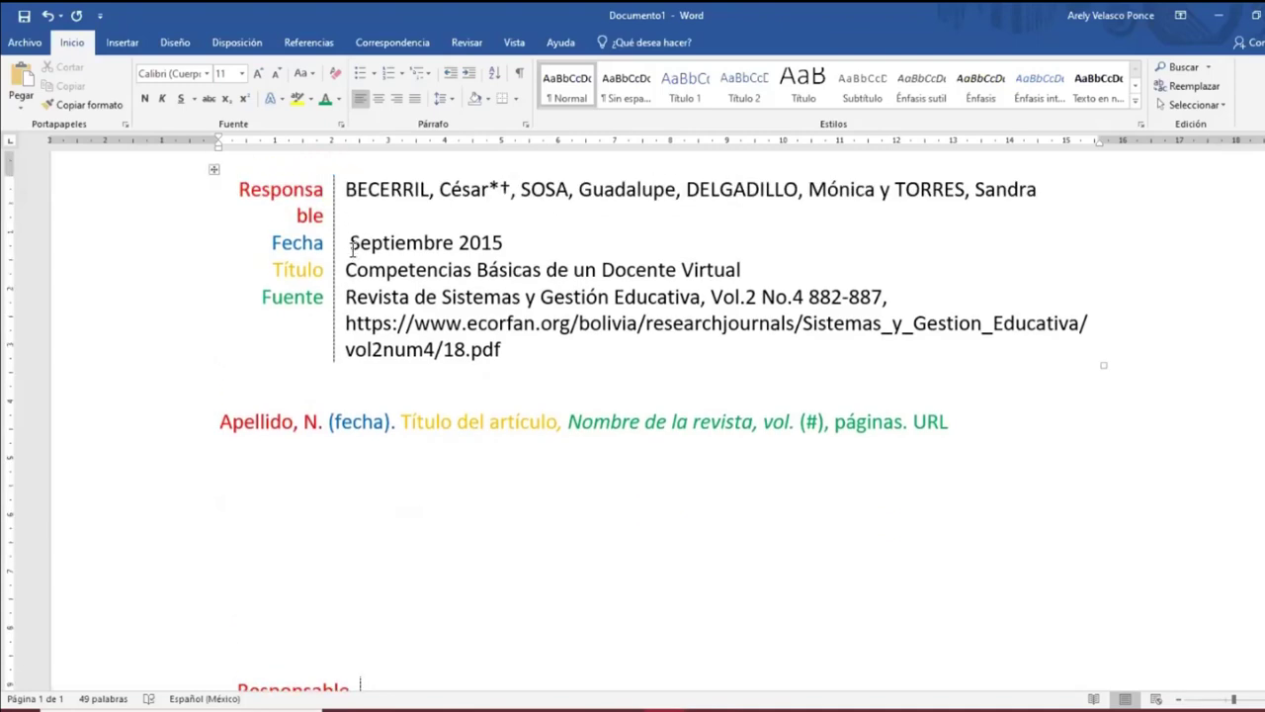
left_click_drag(336, 216, 356, 214)
left_click(263, 457)
key("Return")
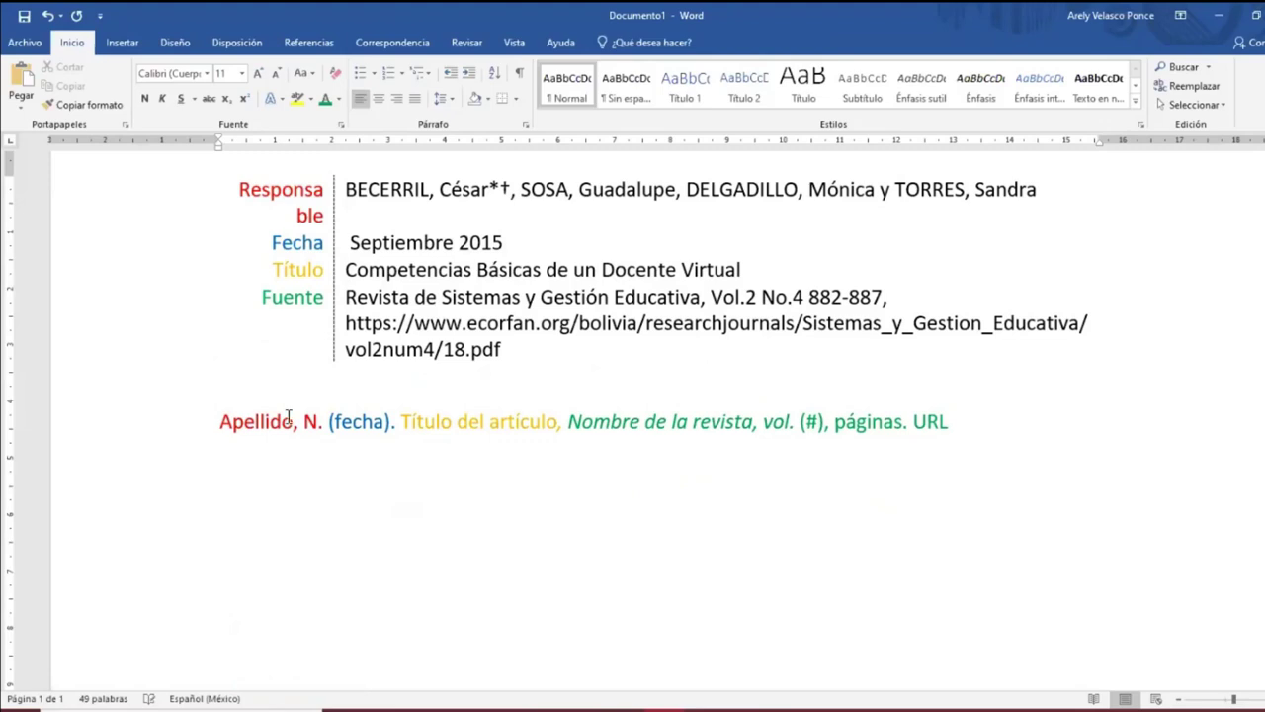
Change the author names BECERRIL through TORRES to lowercase, then to sentence case.
left_click_drag(346, 189, 1047, 186)
left_click(311, 74)
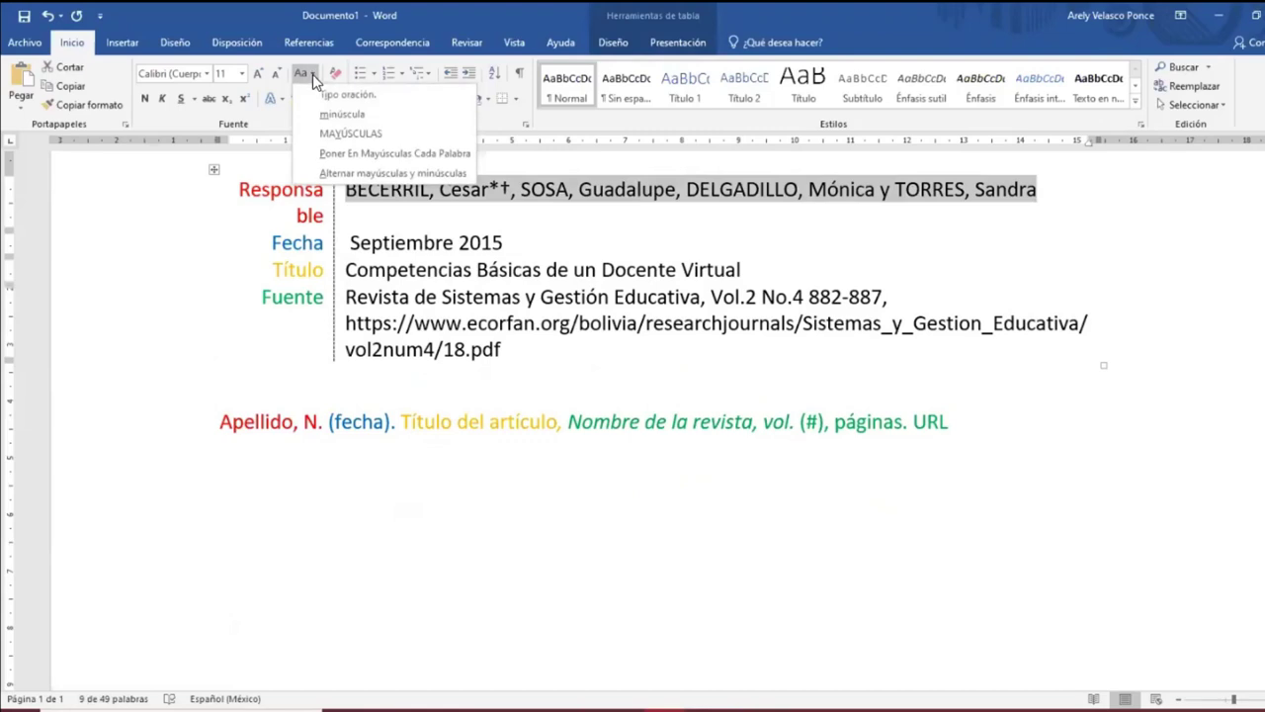
left_click(308, 77)
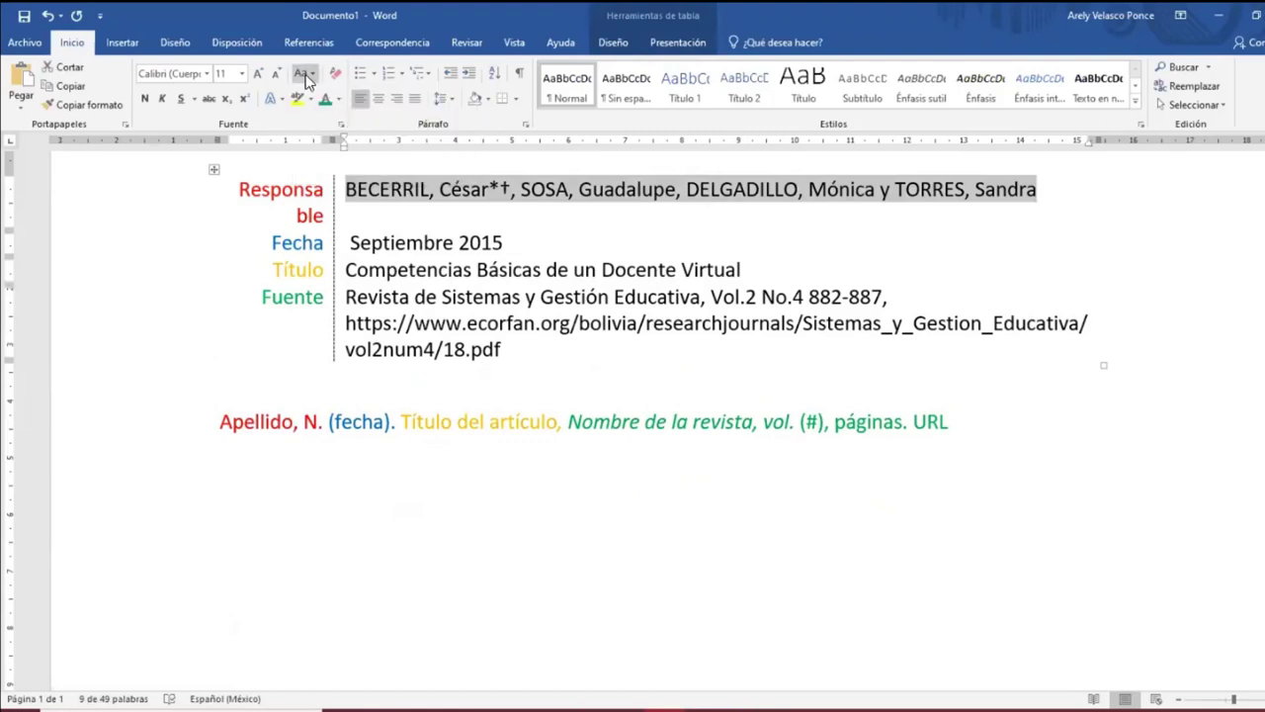
left_click(306, 76)
left_click(306, 78)
left_click(306, 76)
left_click(340, 116)
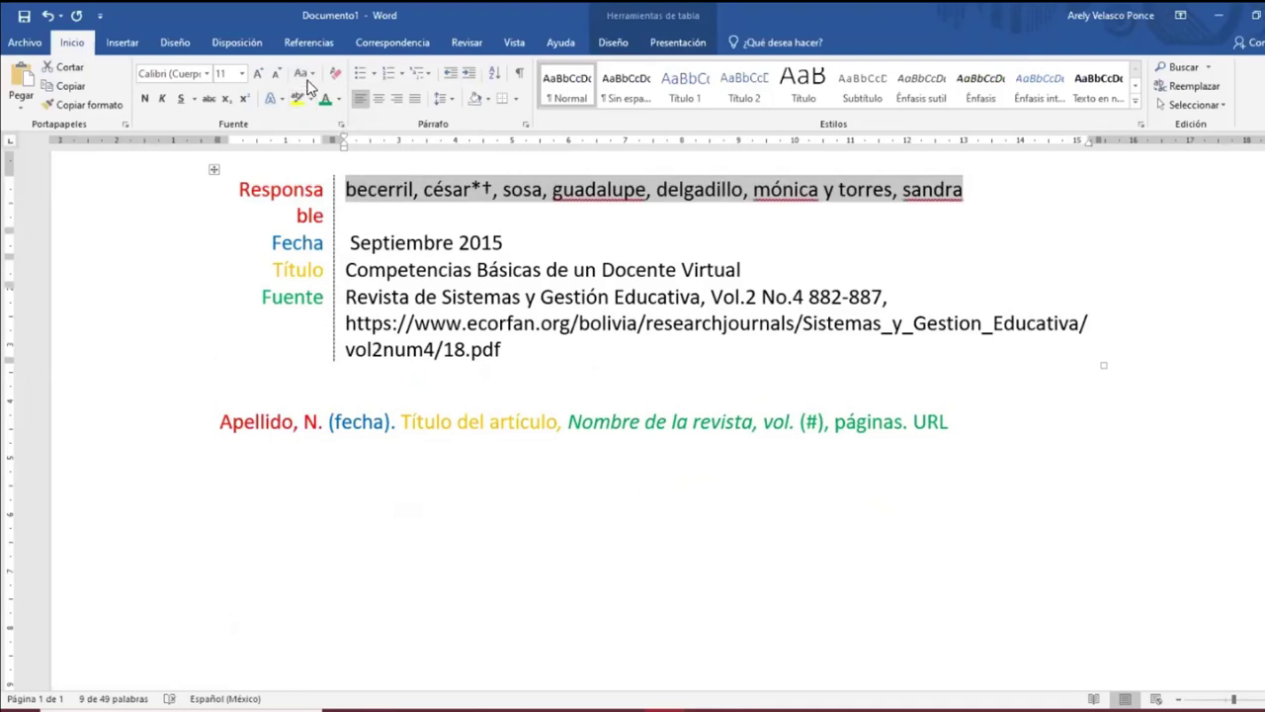
left_click(305, 76)
left_click(332, 96)
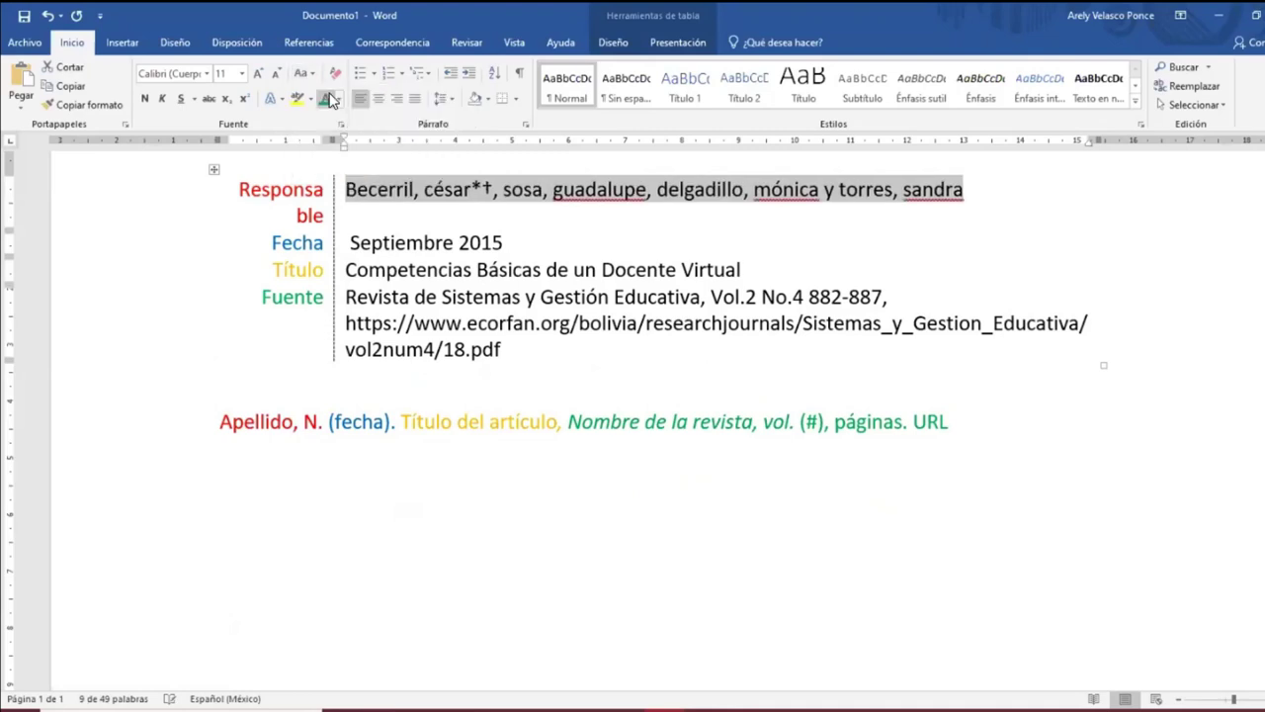
left_click(309, 74)
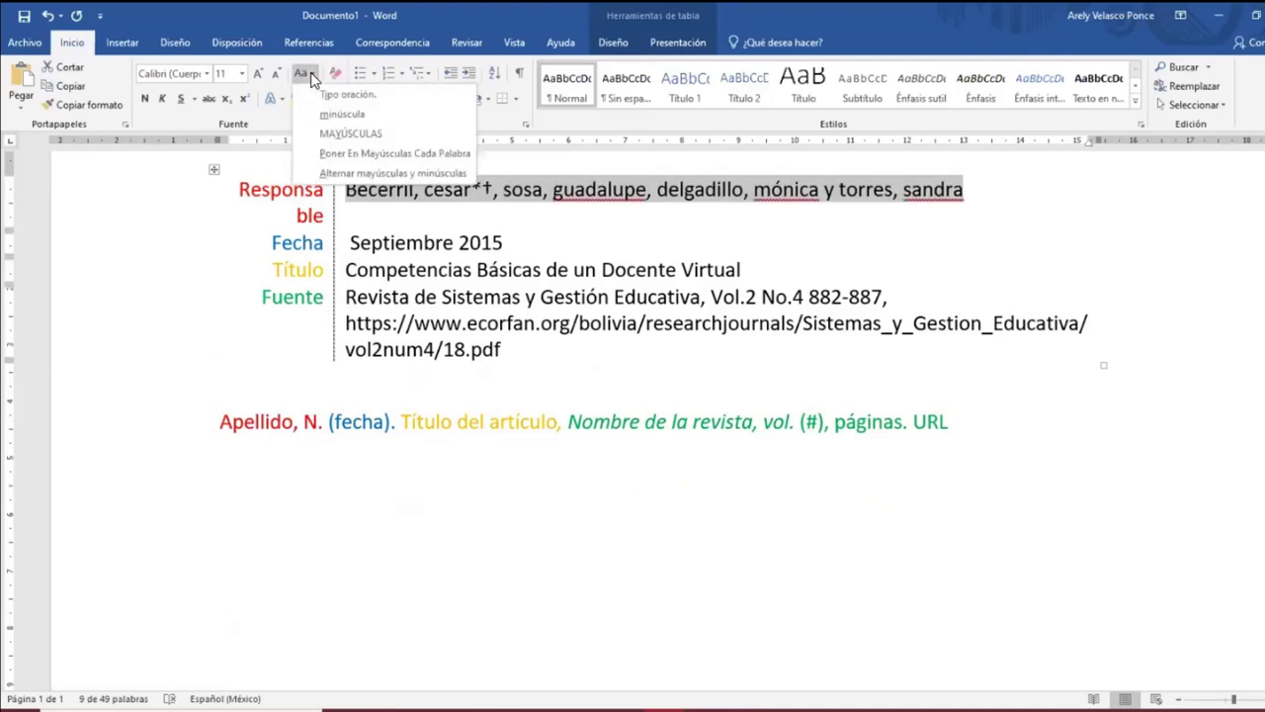
left_click(497, 198)
left_click(496, 194)
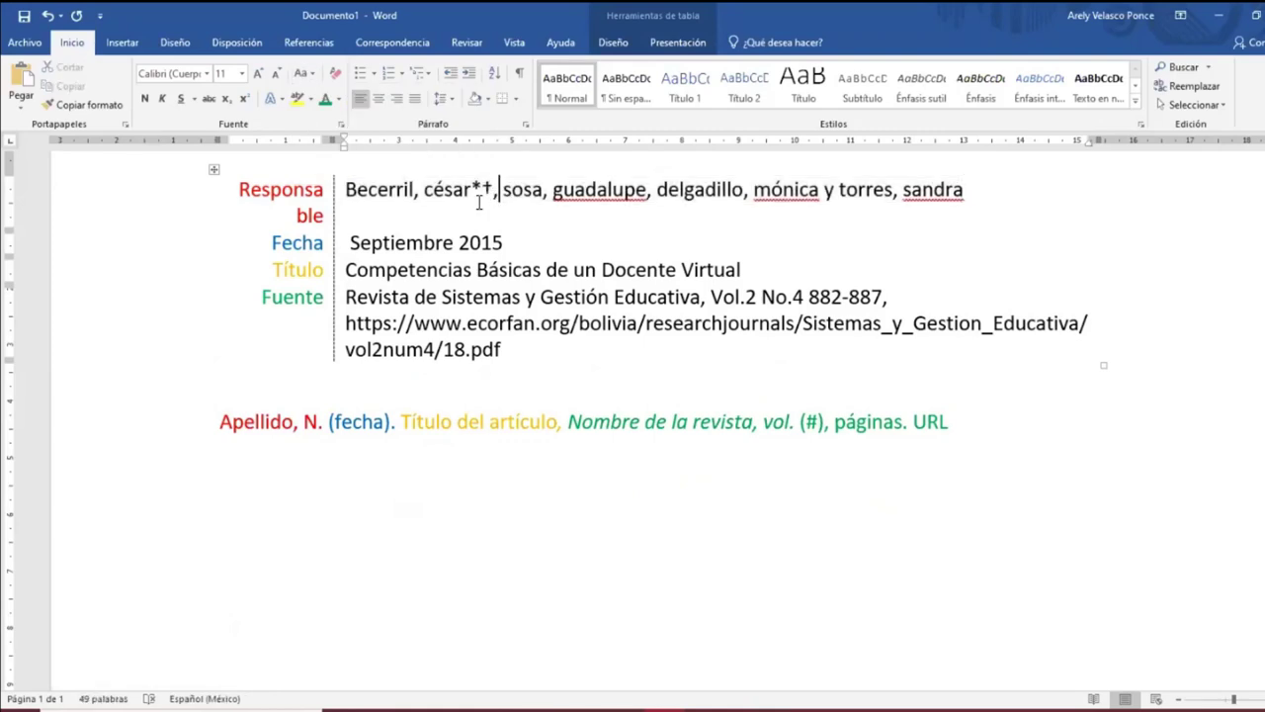
left_click_drag(345, 189, 957, 198)
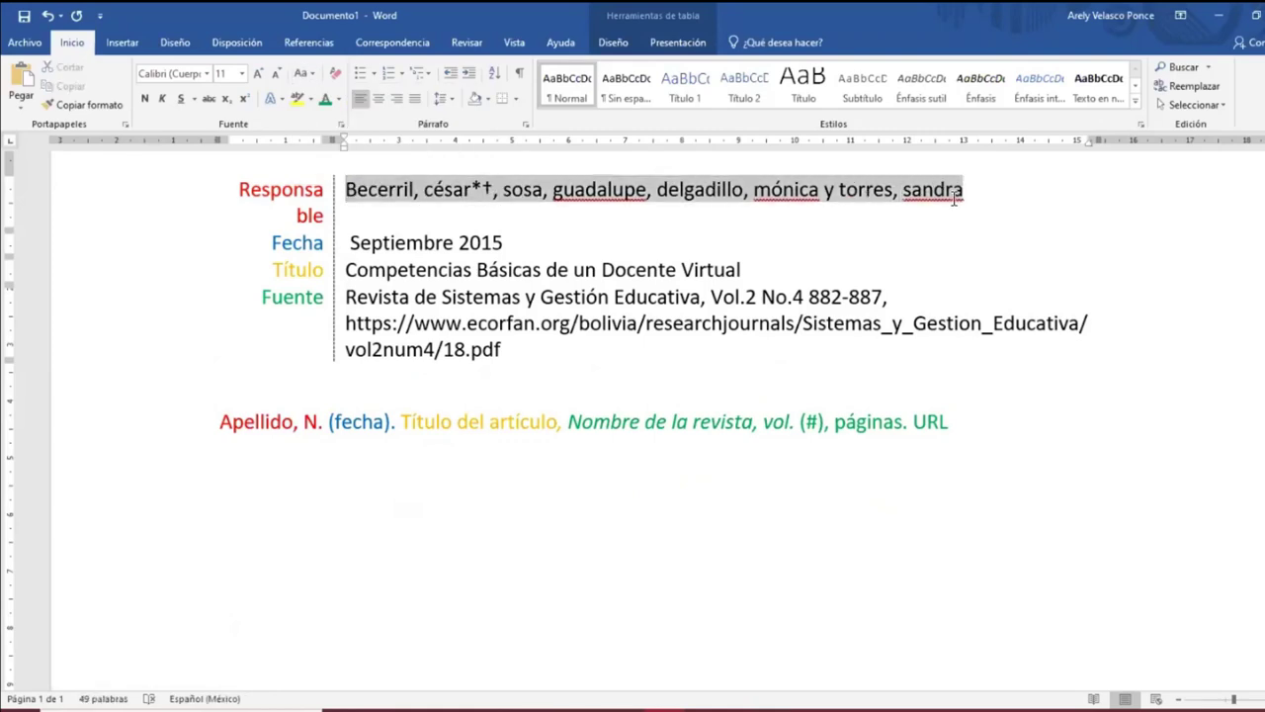
left_click(318, 486)
Type the four authors (Becerril, Sosa, Delgadillo, Torres) followed by '(septiembre 2015).'.
type("Becerril, C. ")
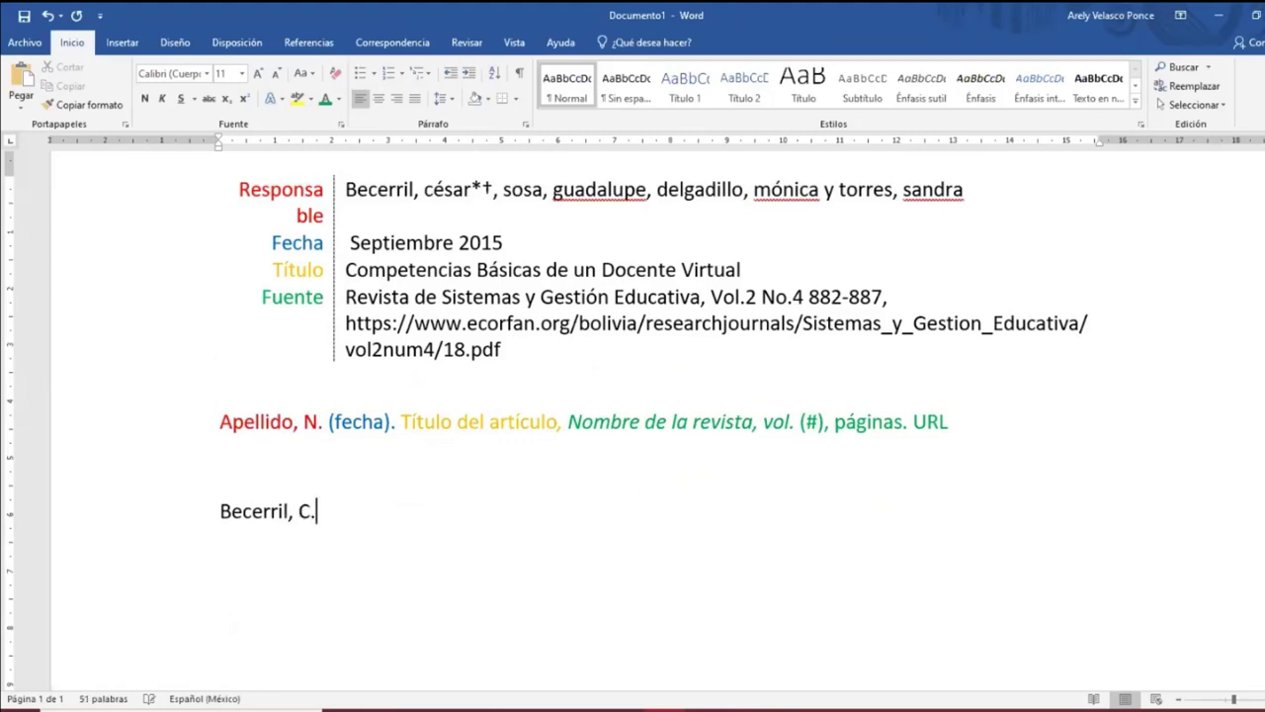
type(", Sosa, G.")
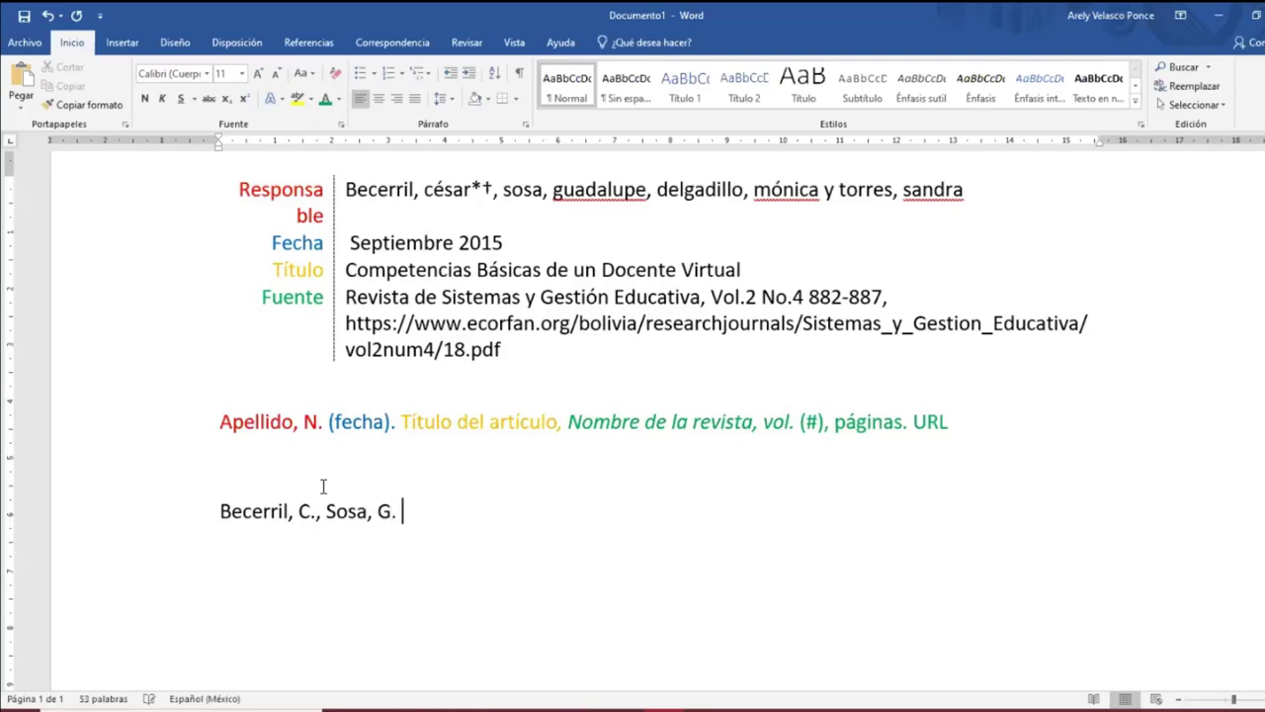
type(" Delgadillo")
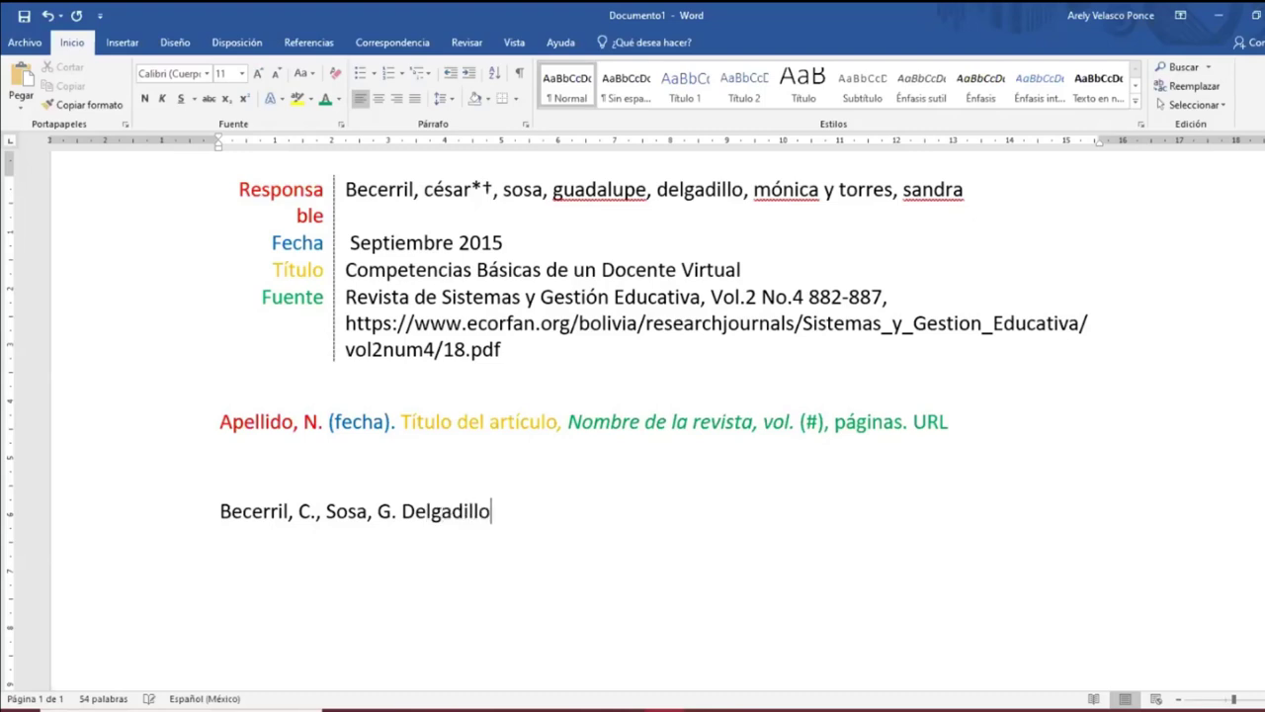
type(", M. y Torres")
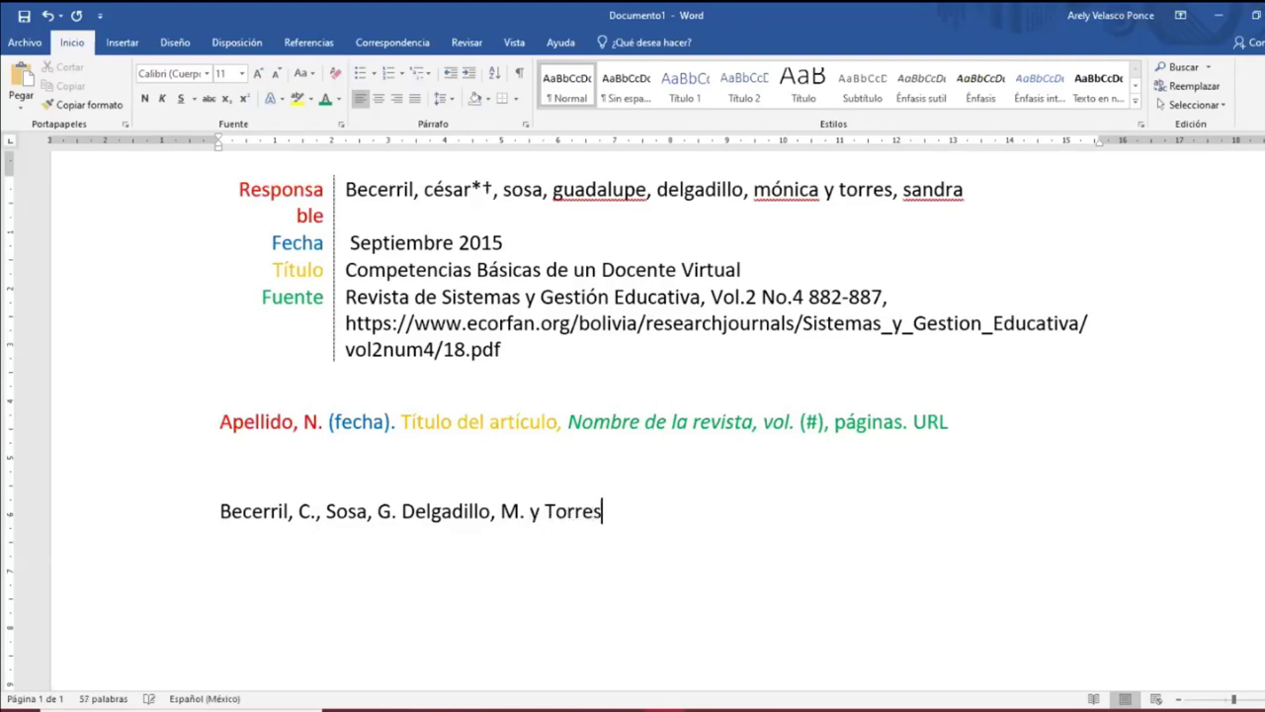
type(" Sandra. ()")
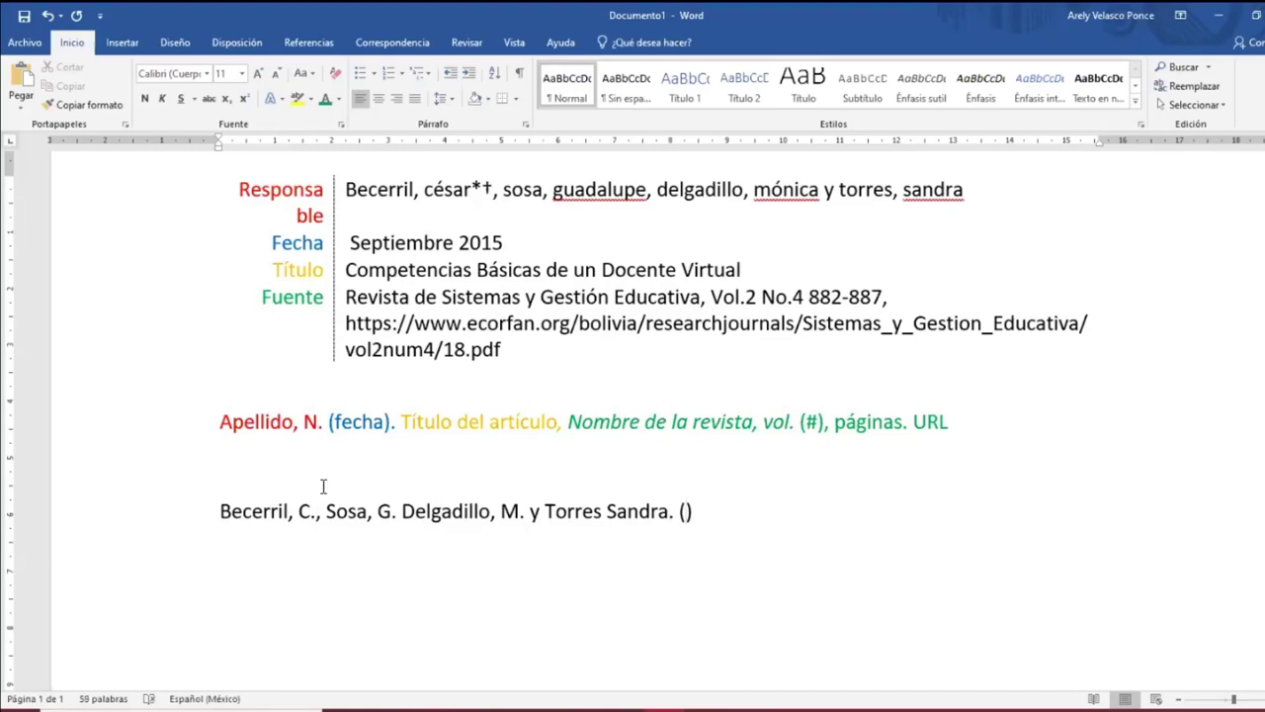
type("septiem")
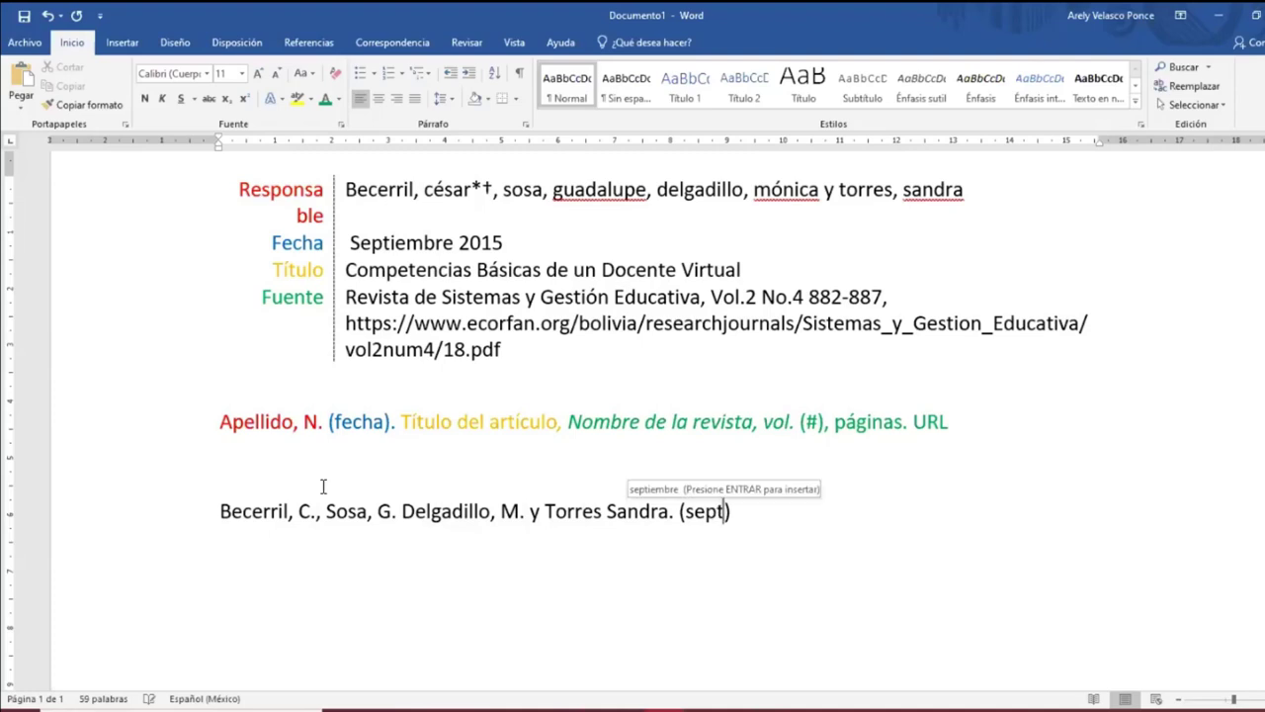
key("Return")
type("2015")
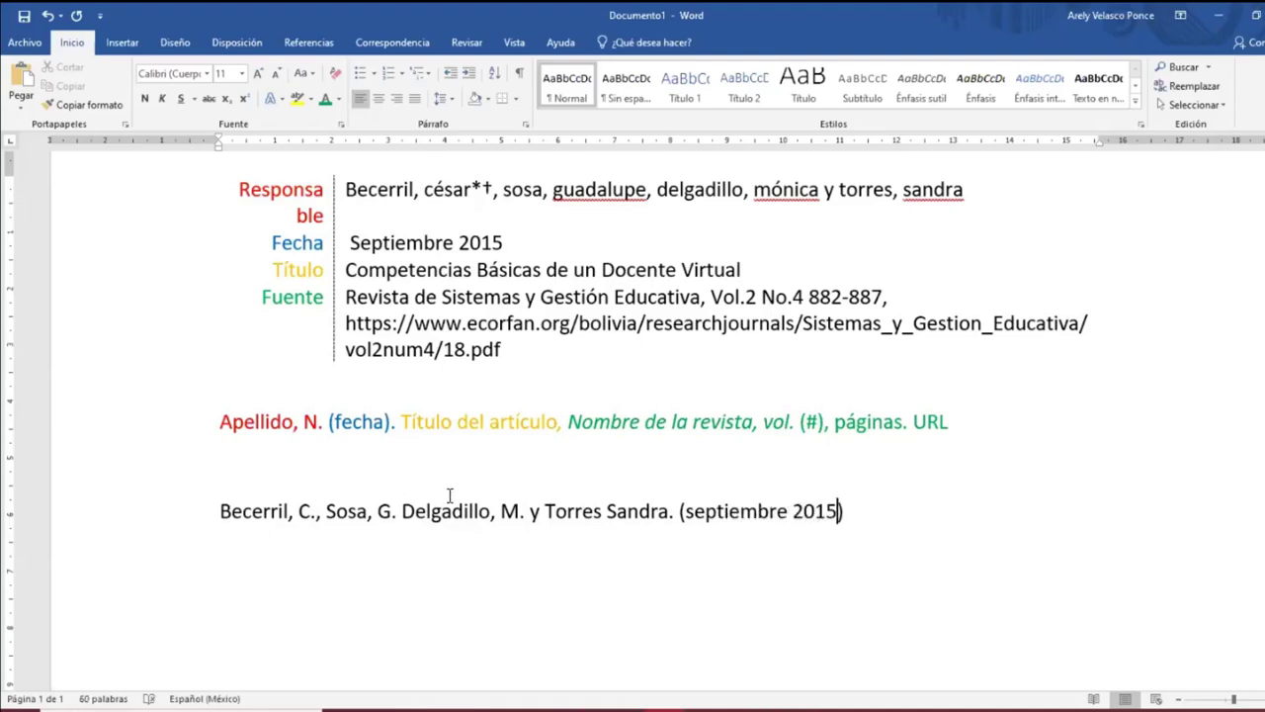
key("End")
type(".")
Copy the article title from the Título cell and paste it after the date.
left_click_drag(348, 269, 757, 275)
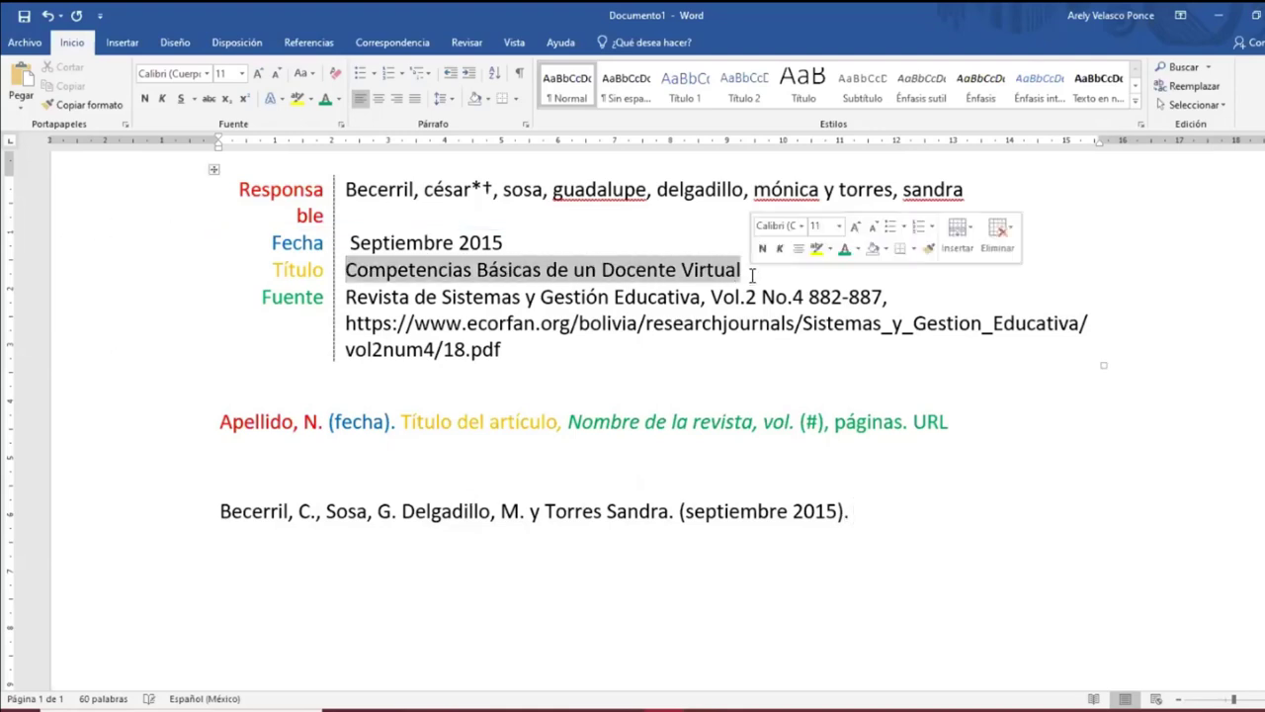
left_click(860, 510)
right_click(856, 511)
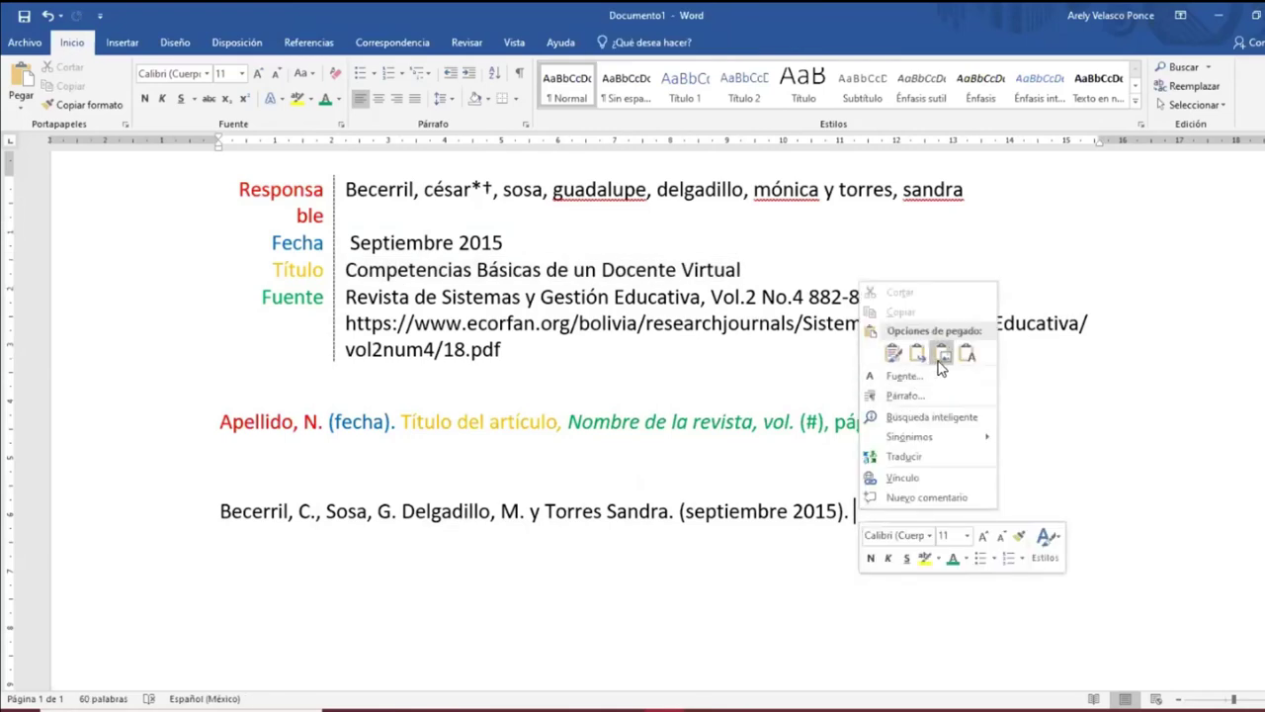
left_click(970, 358)
left_click(854, 512)
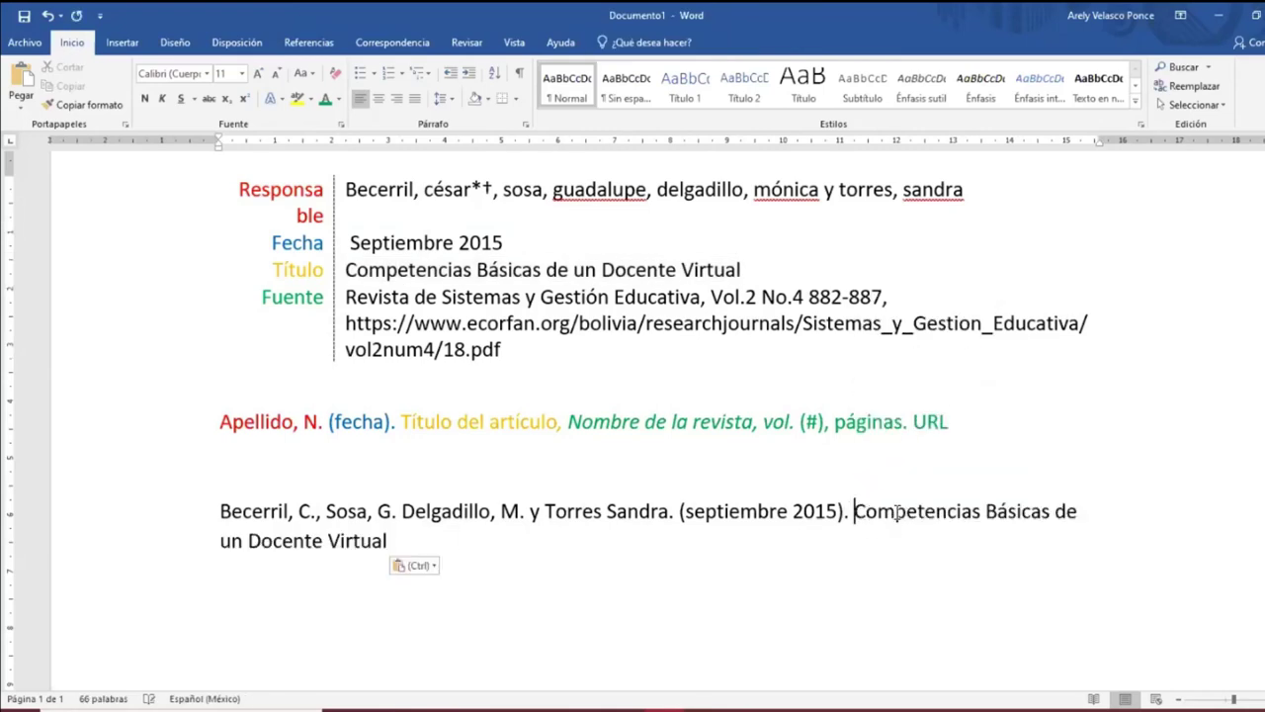
key("BackSpace")
left_click(560, 423)
left_click(359, 541)
left_click(852, 511)
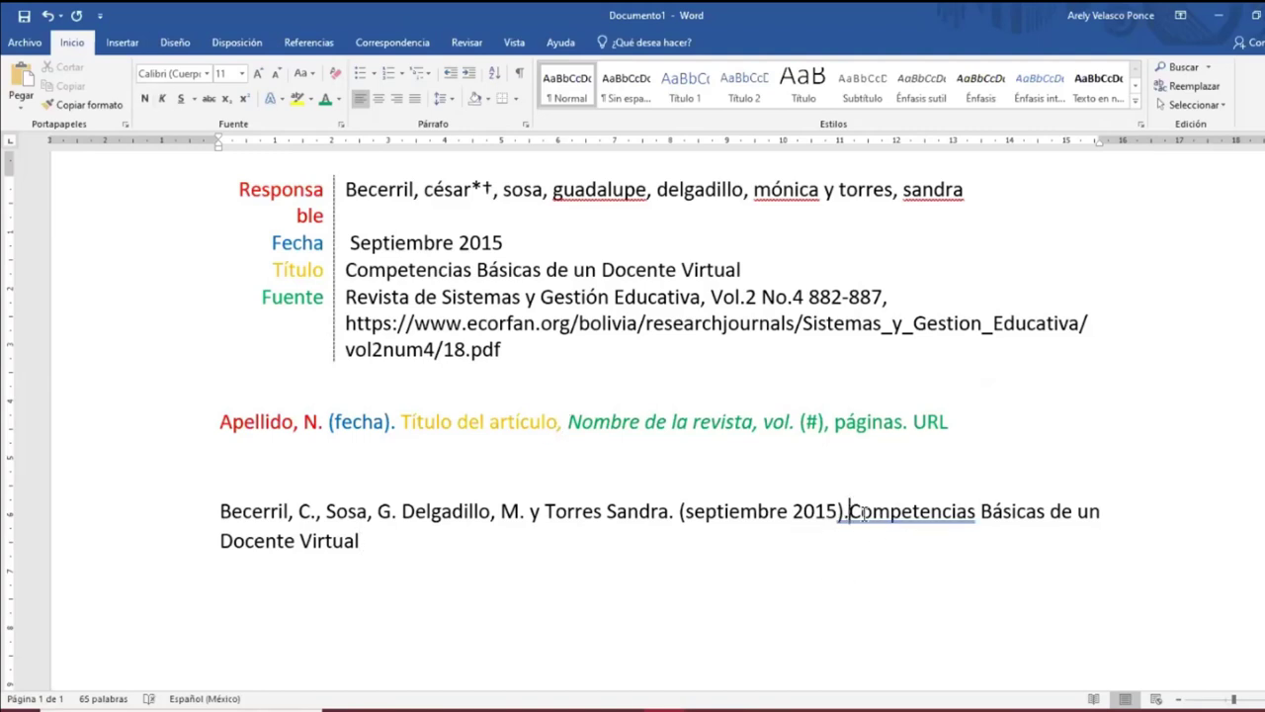
left_click(401, 545)
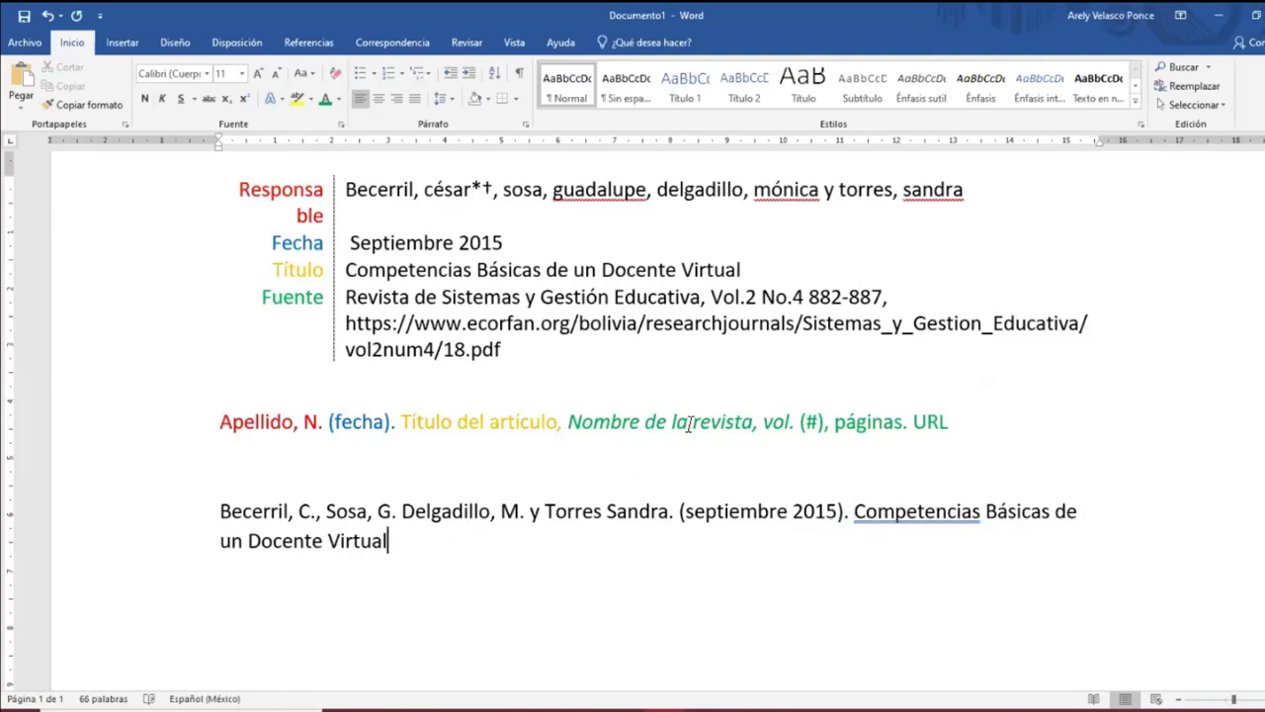
right_click(910, 509)
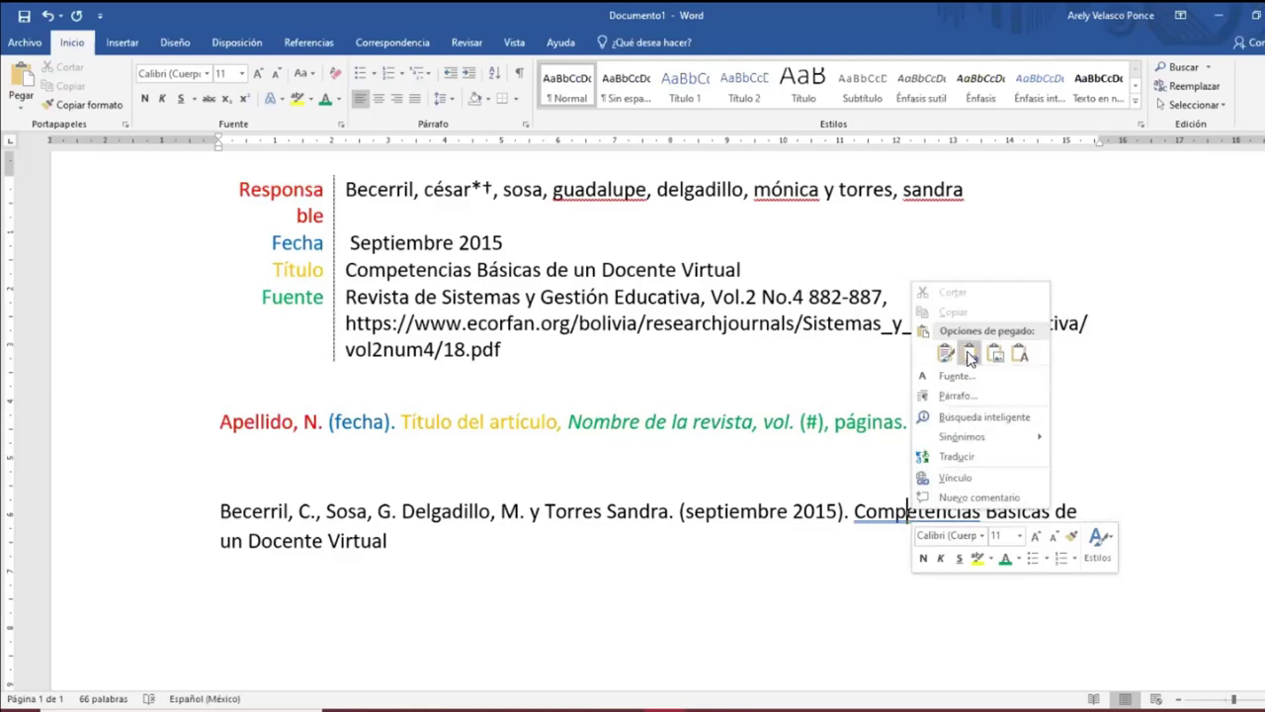
left_click(1137, 470)
left_click(401, 536)
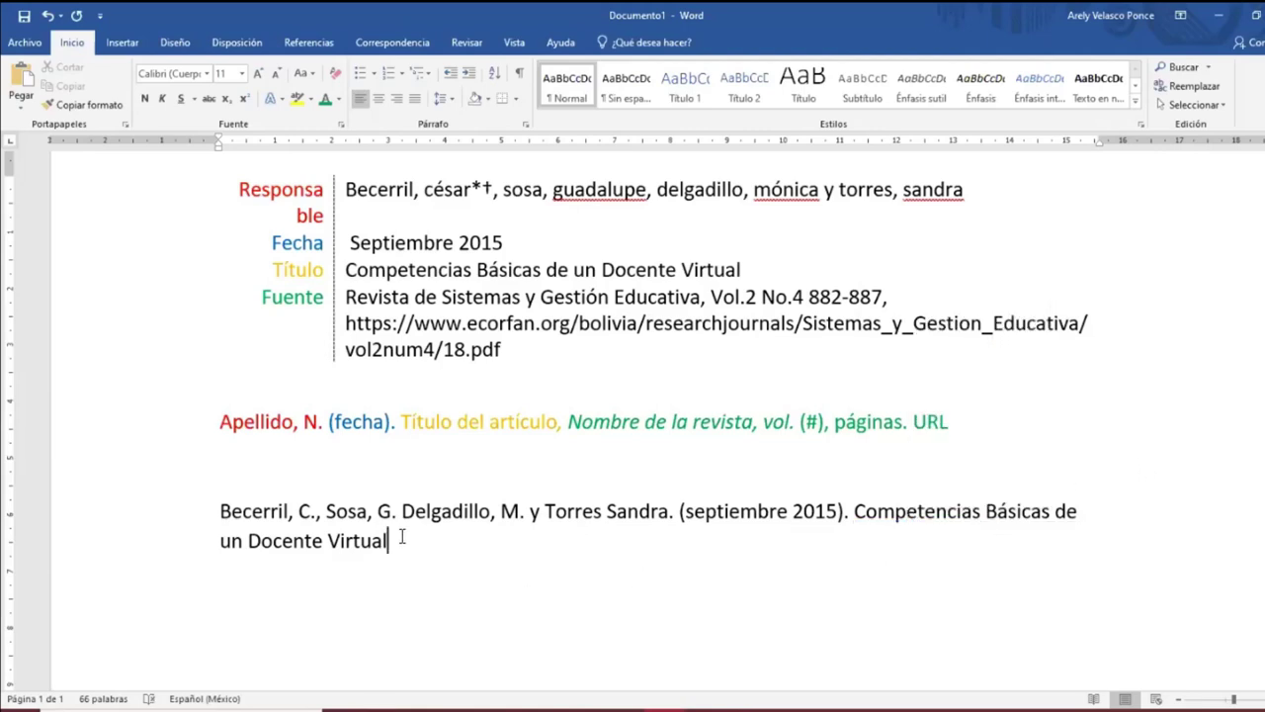
Type 'en' and paste the Fuente cell's journal source after it.
type("en")
left_click_drag(571, 420, 757, 422)
left_click(455, 542)
left_click(348, 298)
key("ctrl+c")
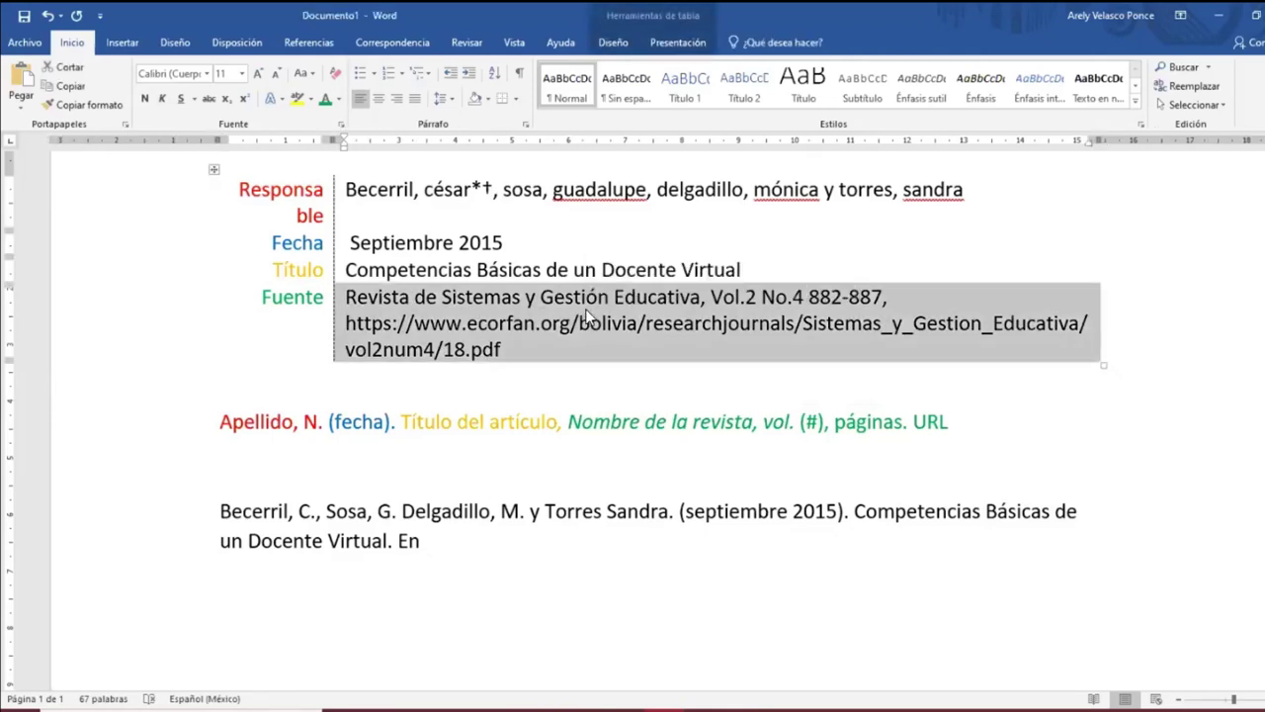
left_click(426, 544)
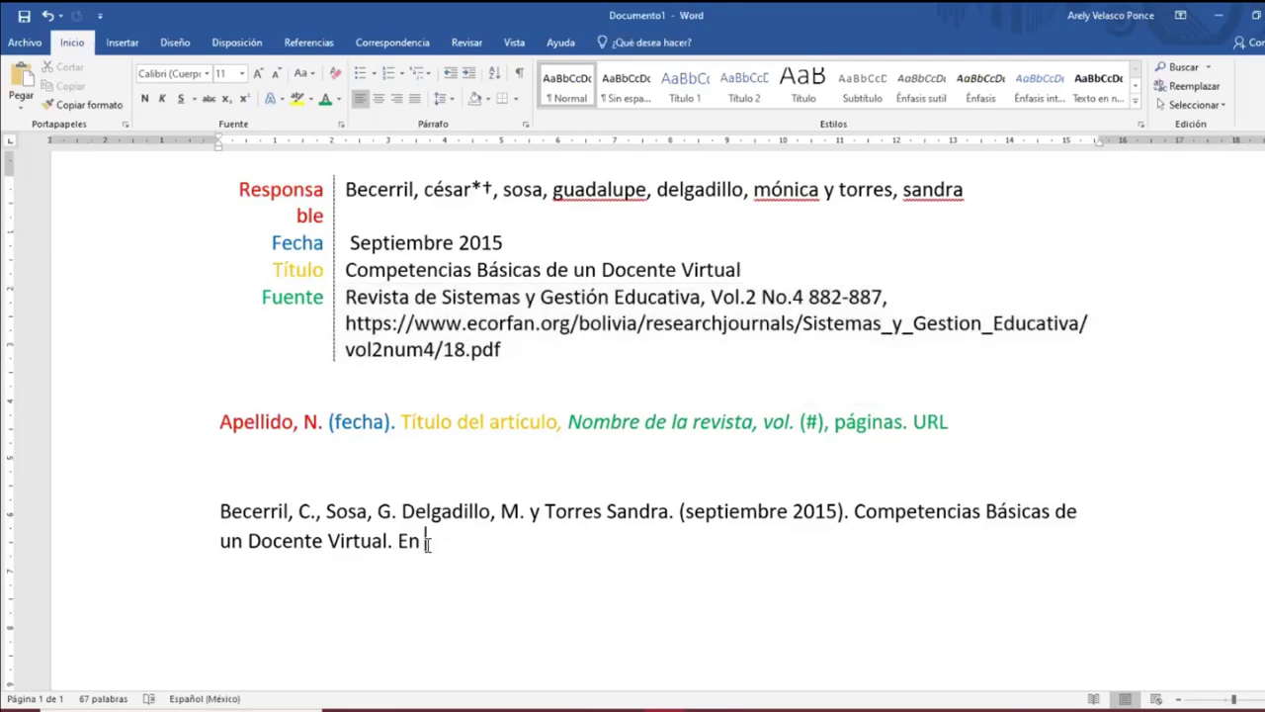
key("ctrl+v")
Italicize the journal name in the reference and change 'Vol.2' to 'vol.2'.
left_click_drag(427, 542, 781, 545)
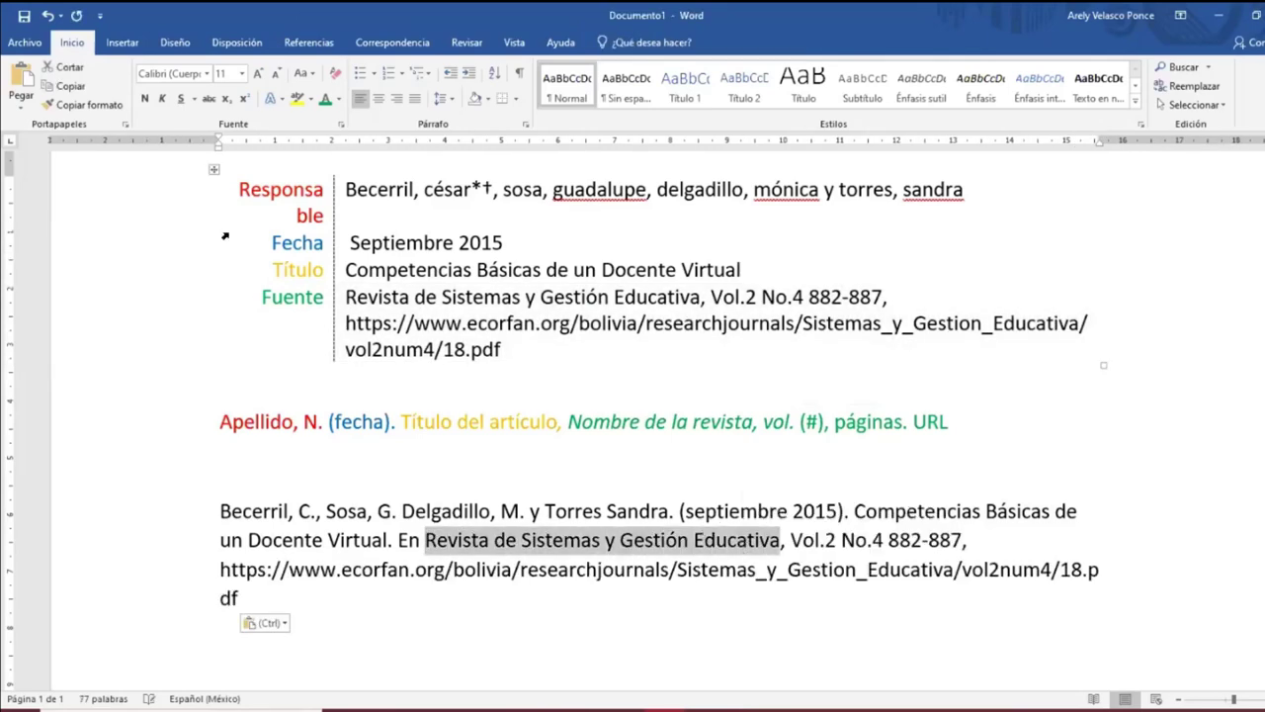
left_click(162, 98)
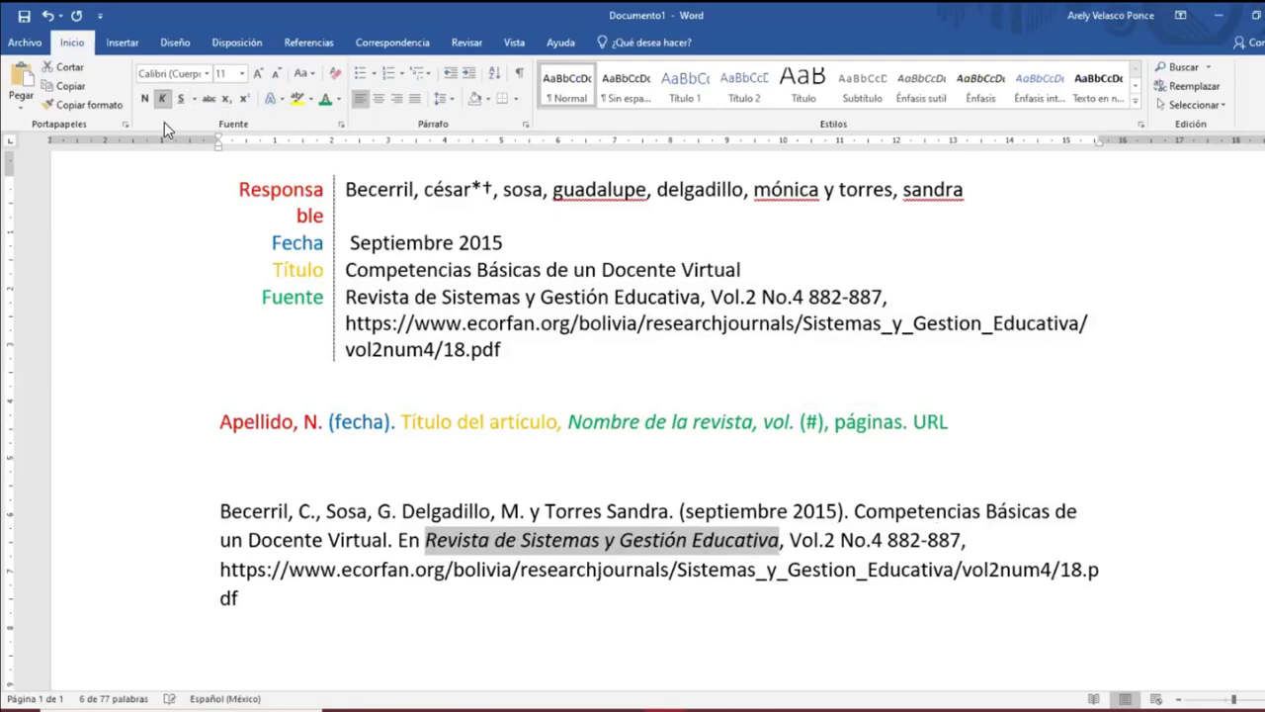
scroll(864, 540, "down", 3)
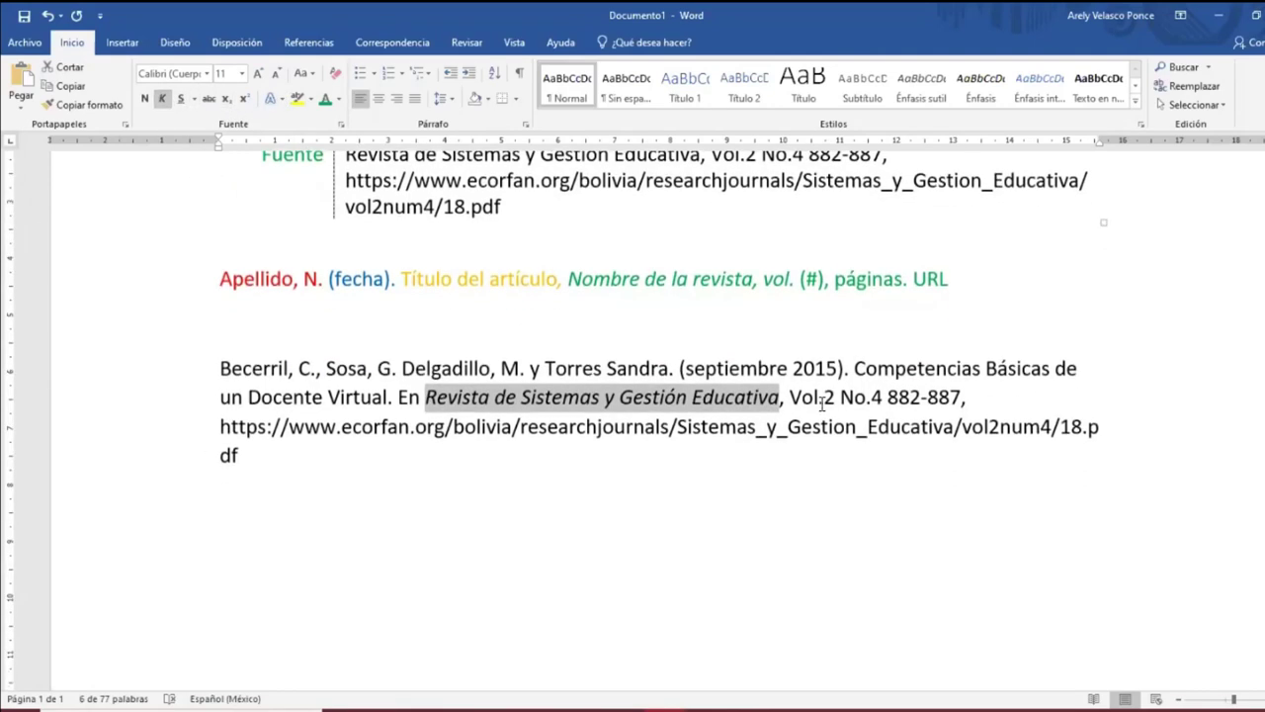
left_click(807, 397)
key("BackSpace")
type("v")
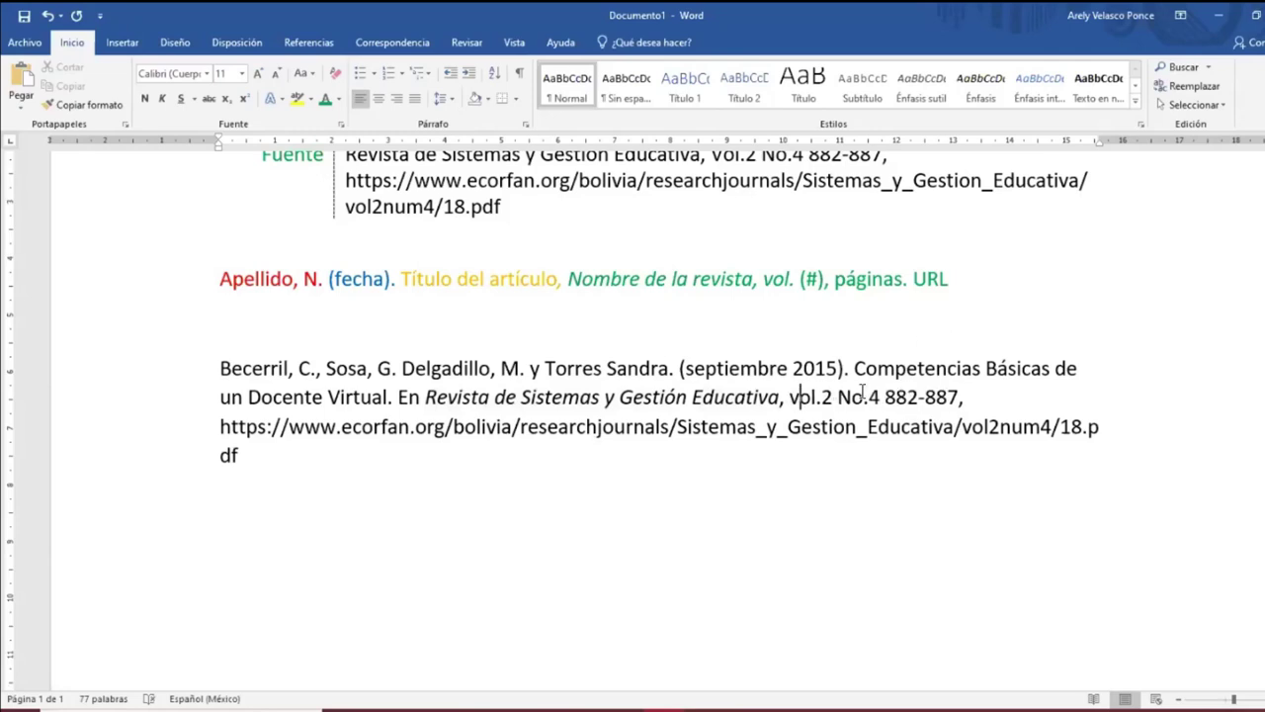
Change 'No.4' to '(4)', insert 'pp.' before 882-887, and move to the URL's end to link it.
left_click_drag(837, 397, 860, 395)
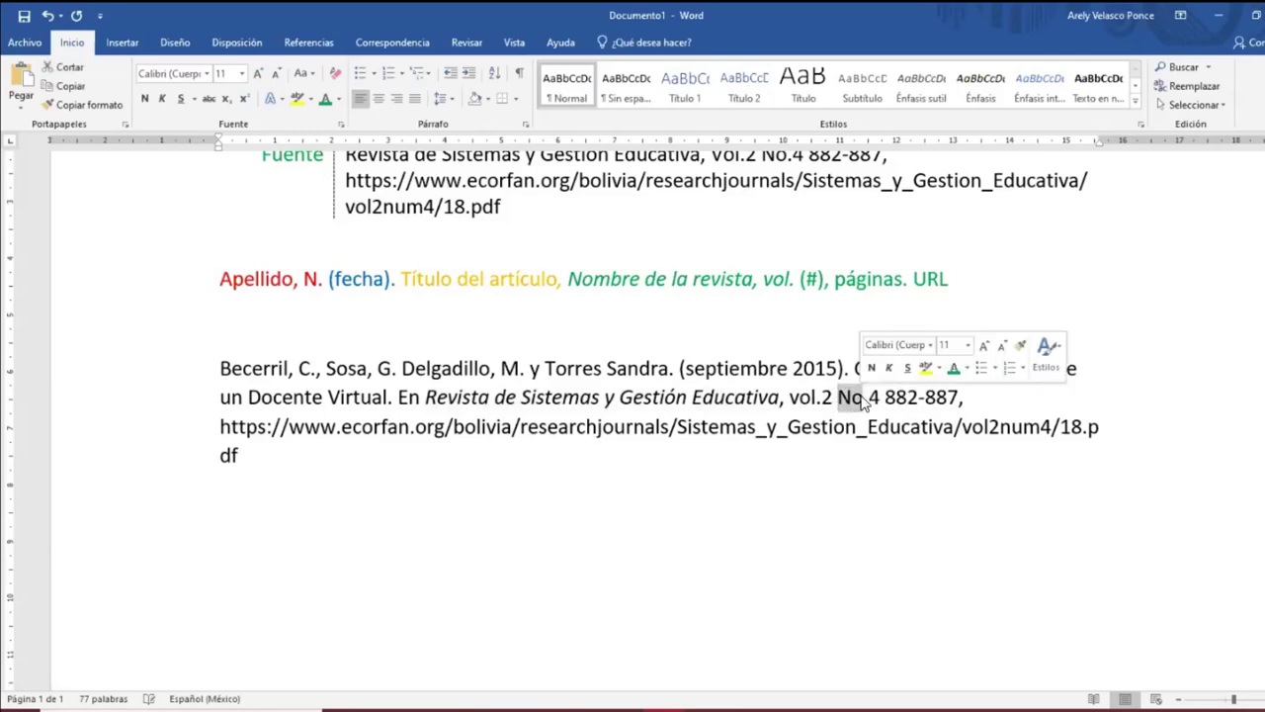
key("BackSpace")
key("BackSpace")
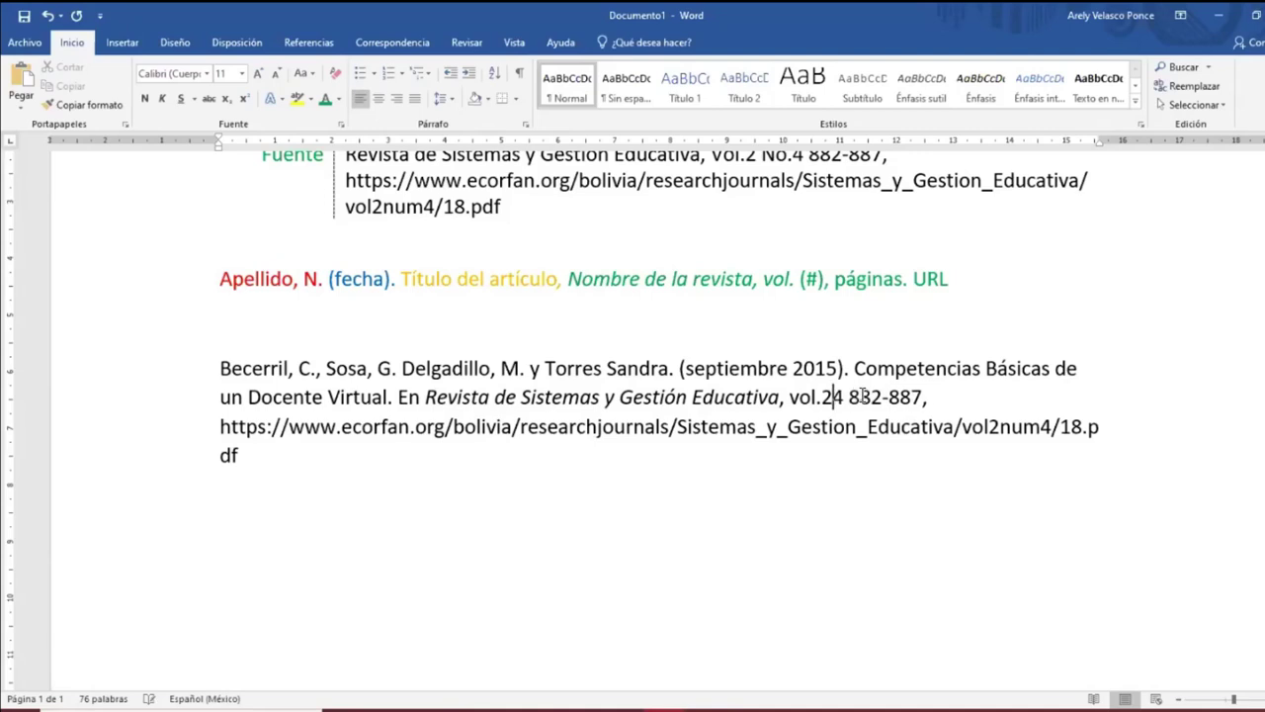
type("(")
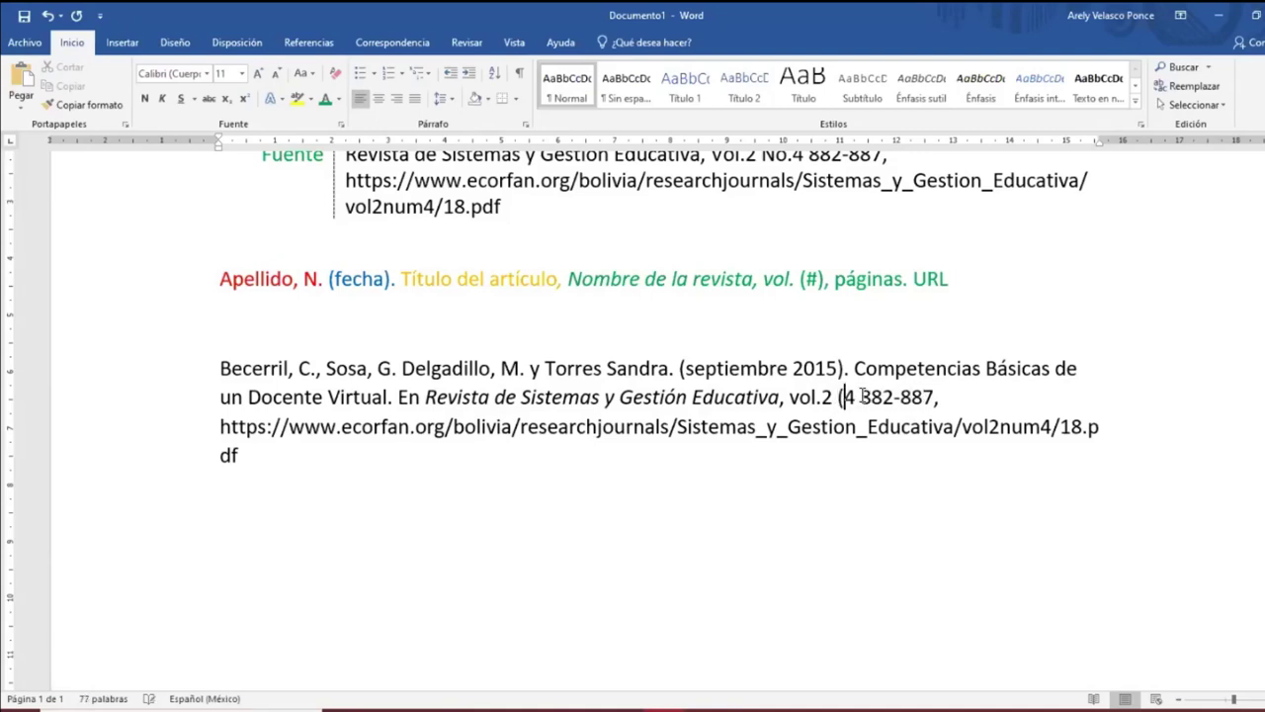
left_click(863, 397)
type(")")
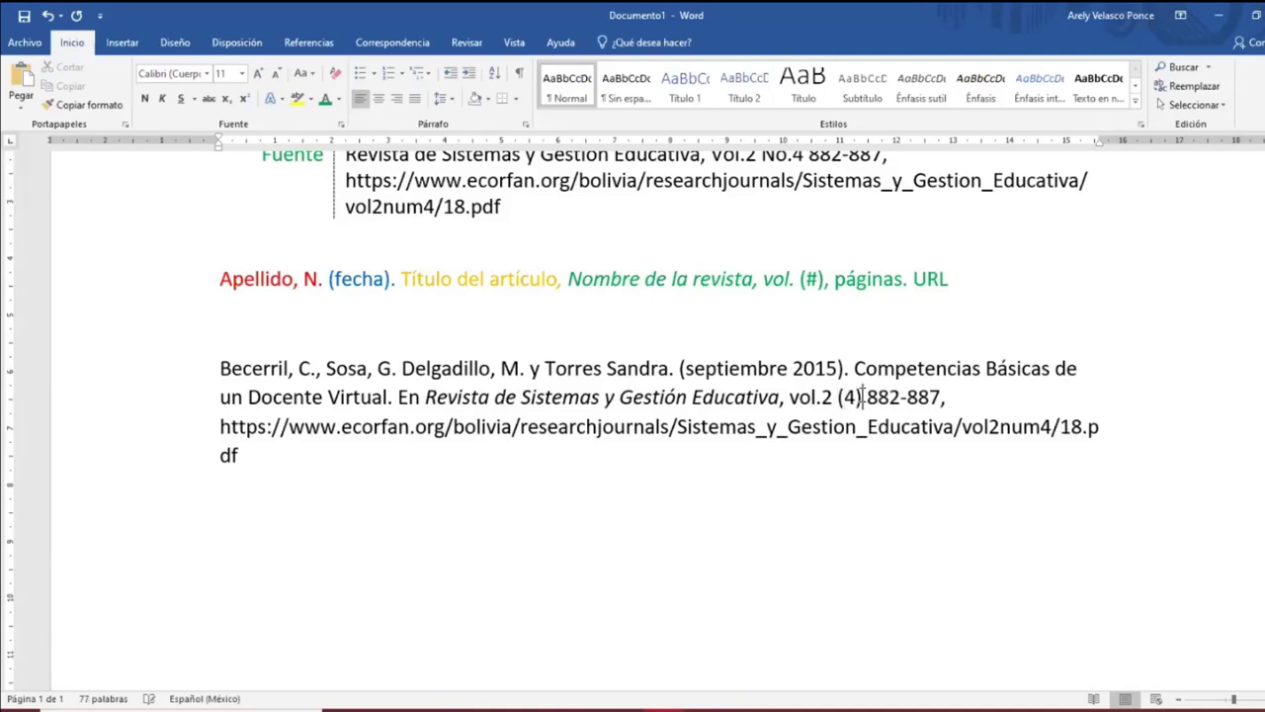
left_click(951, 398)
left_click(868, 396)
type("pp.")
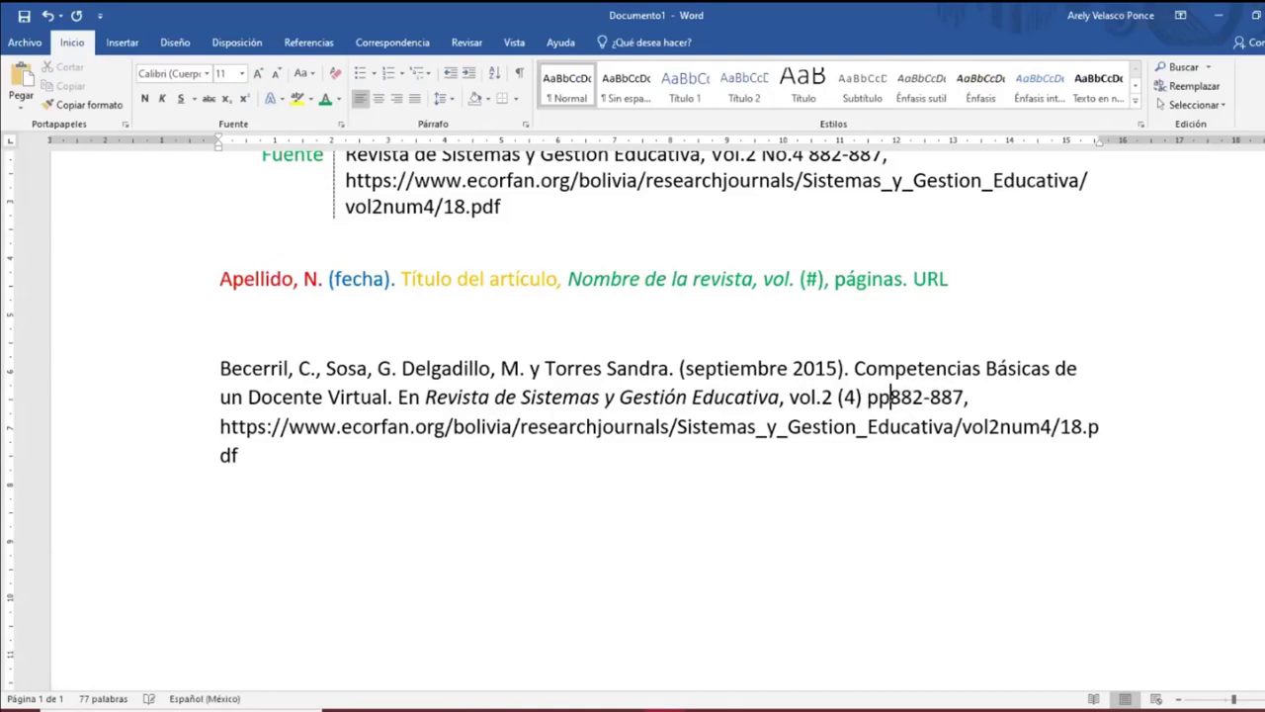
left_click(986, 395)
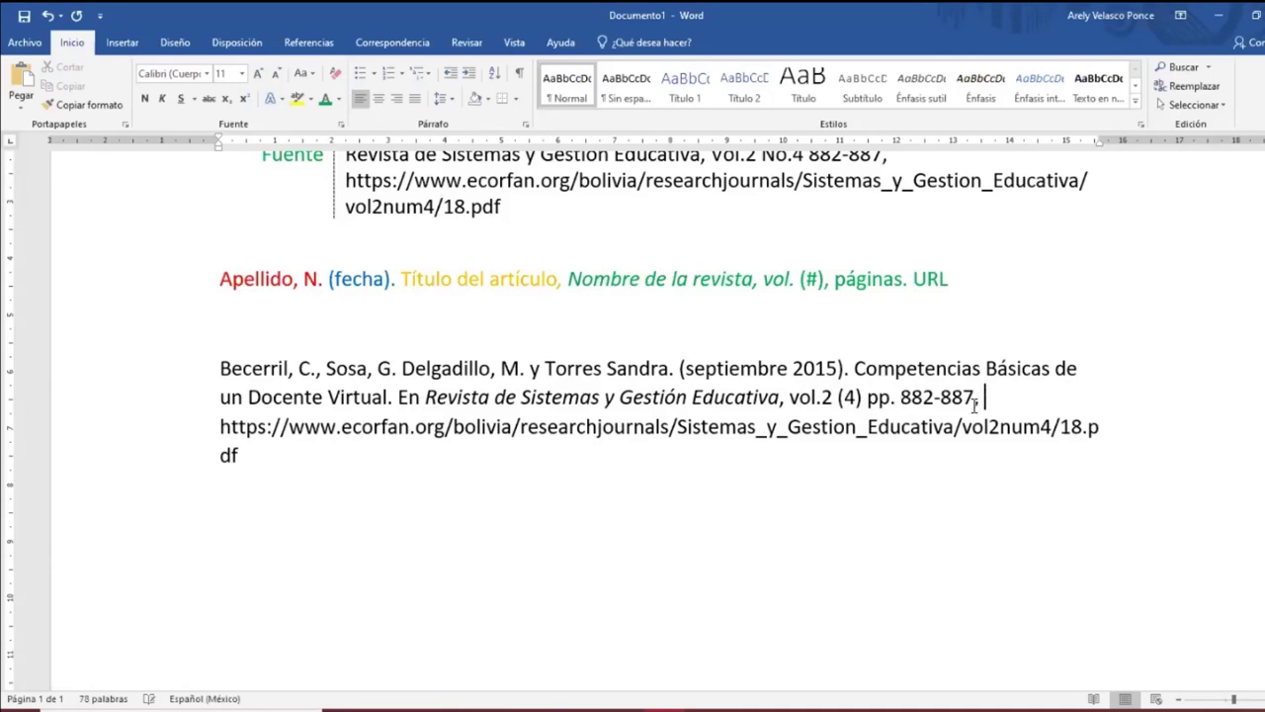
left_click(242, 456)
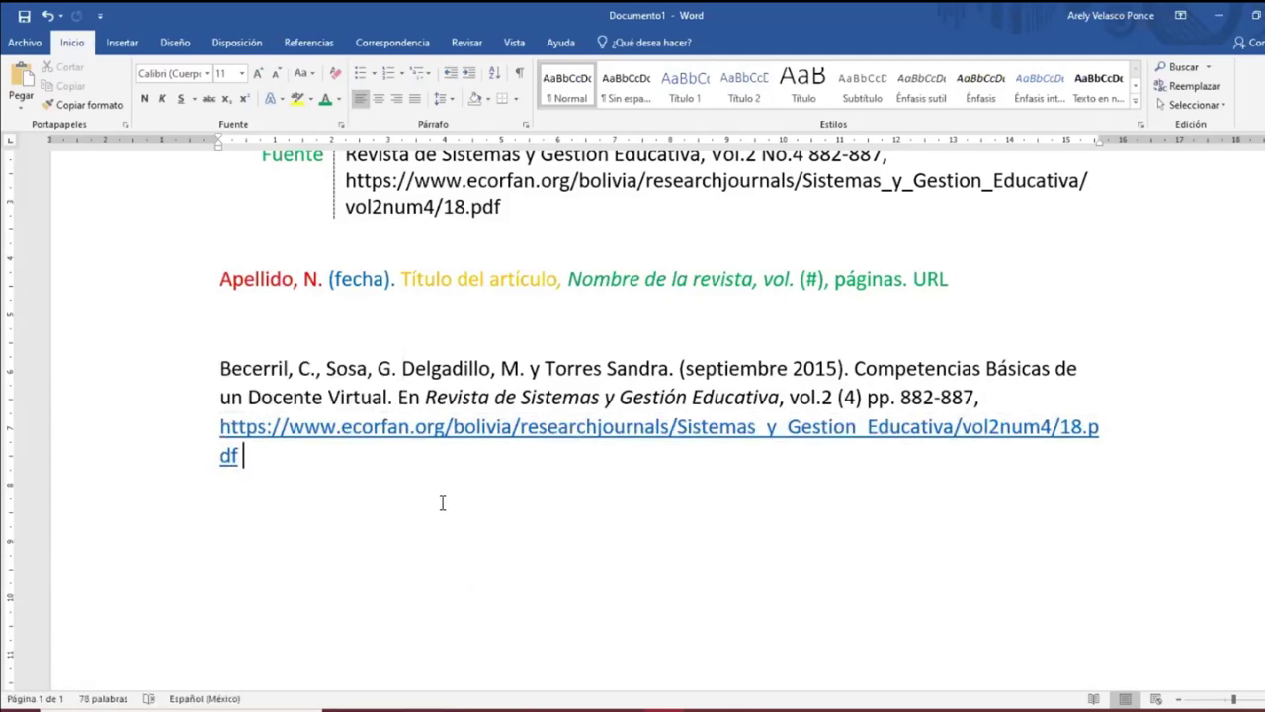
Break the reference before 'un Docente Virtual' and indent that line and the URL line with tabs.
left_click(220, 396)
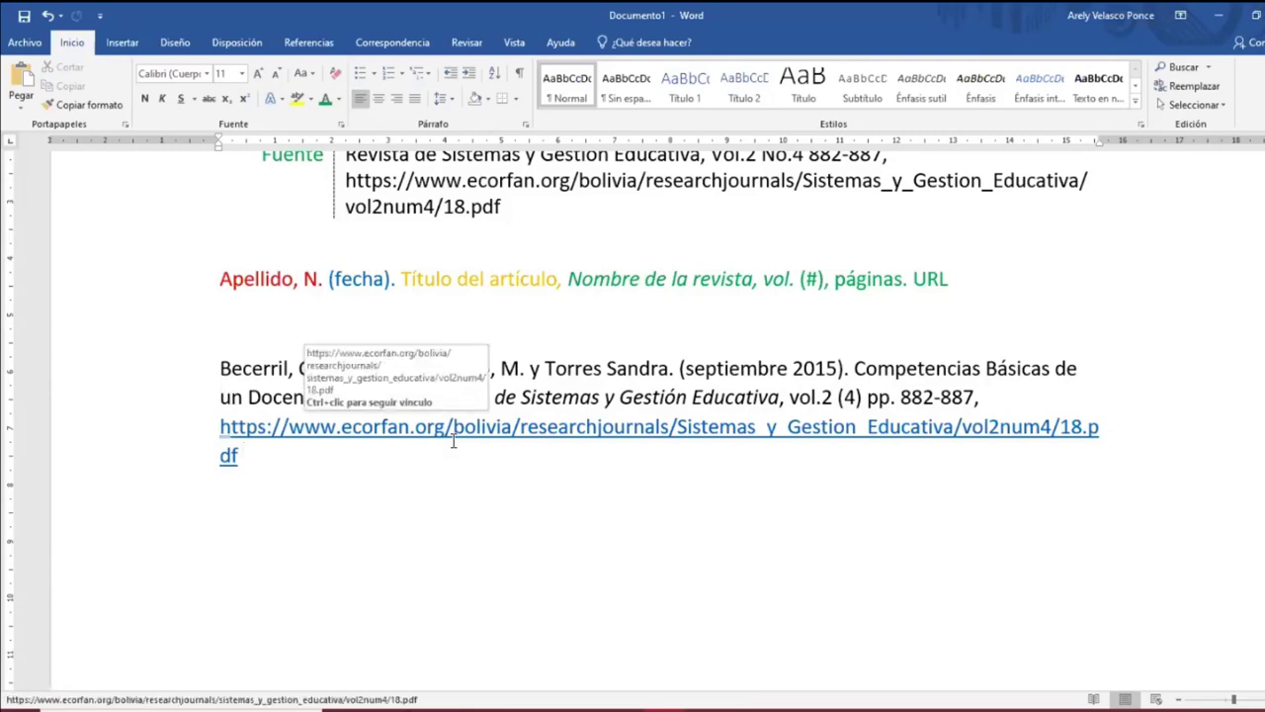
key("Return")
key("BackSpace")
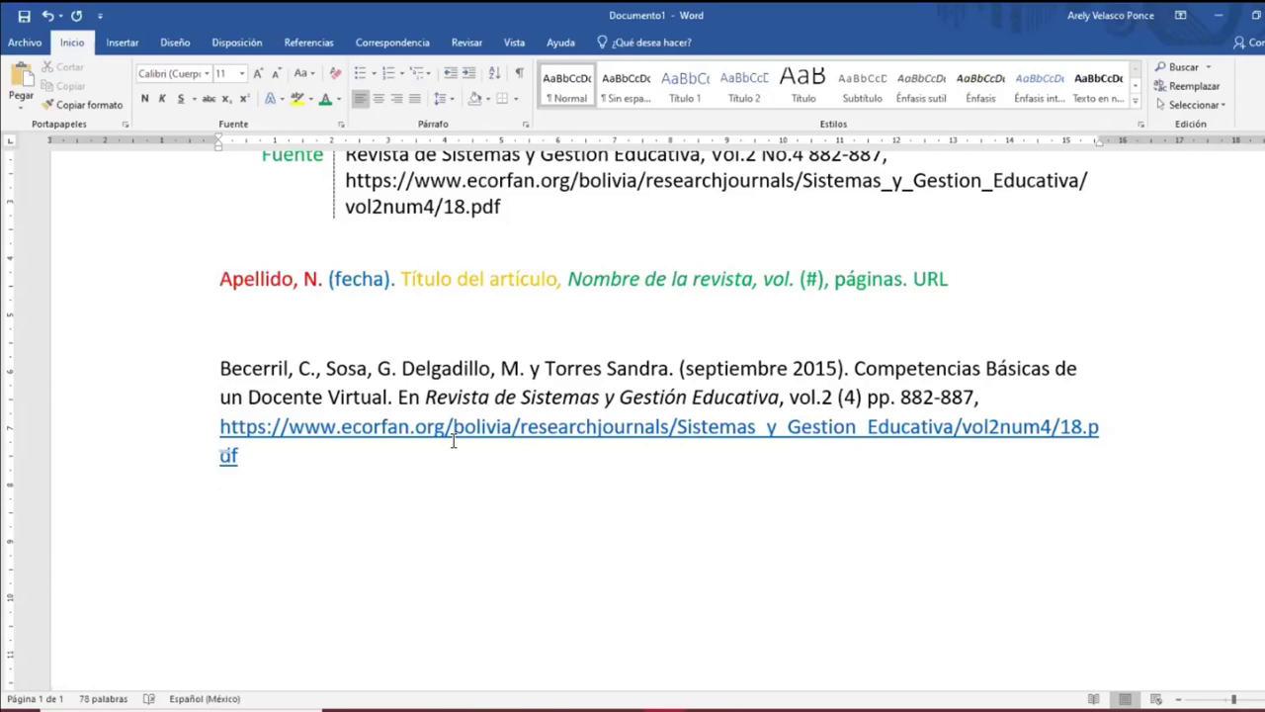
key("ctrl+m")
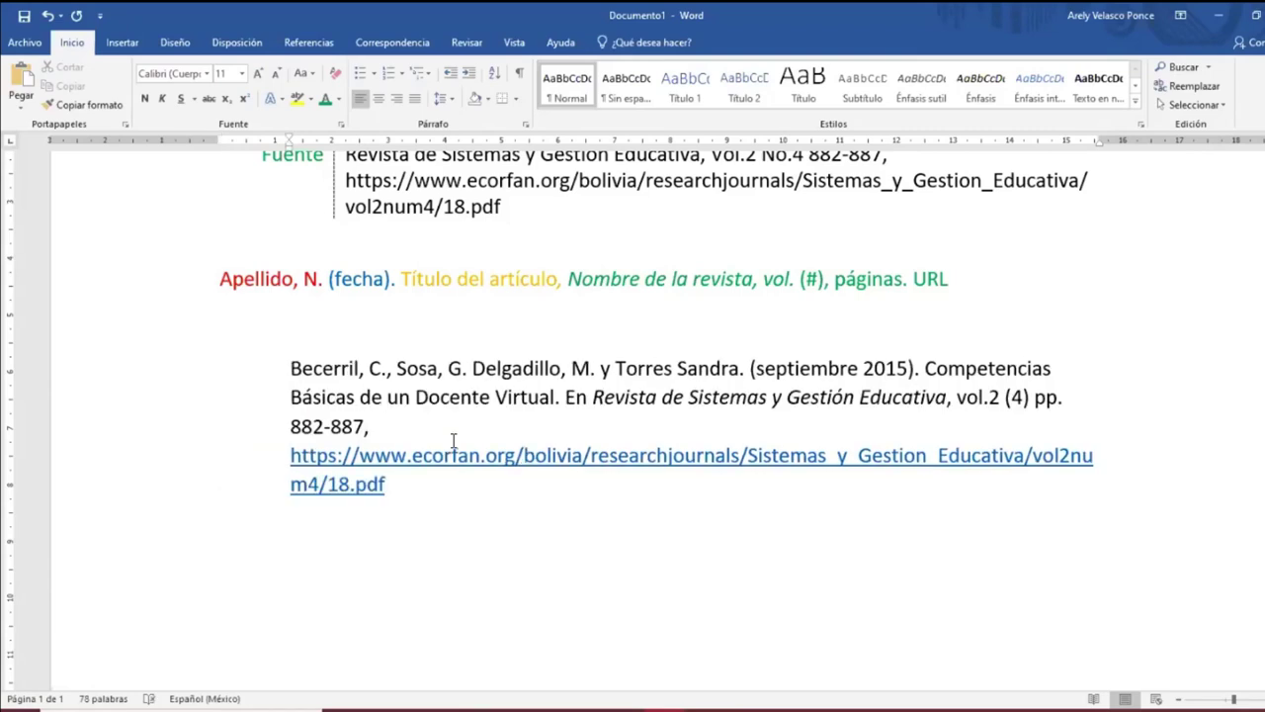
key("ctrl+z")
left_click(222, 398)
key("Return")
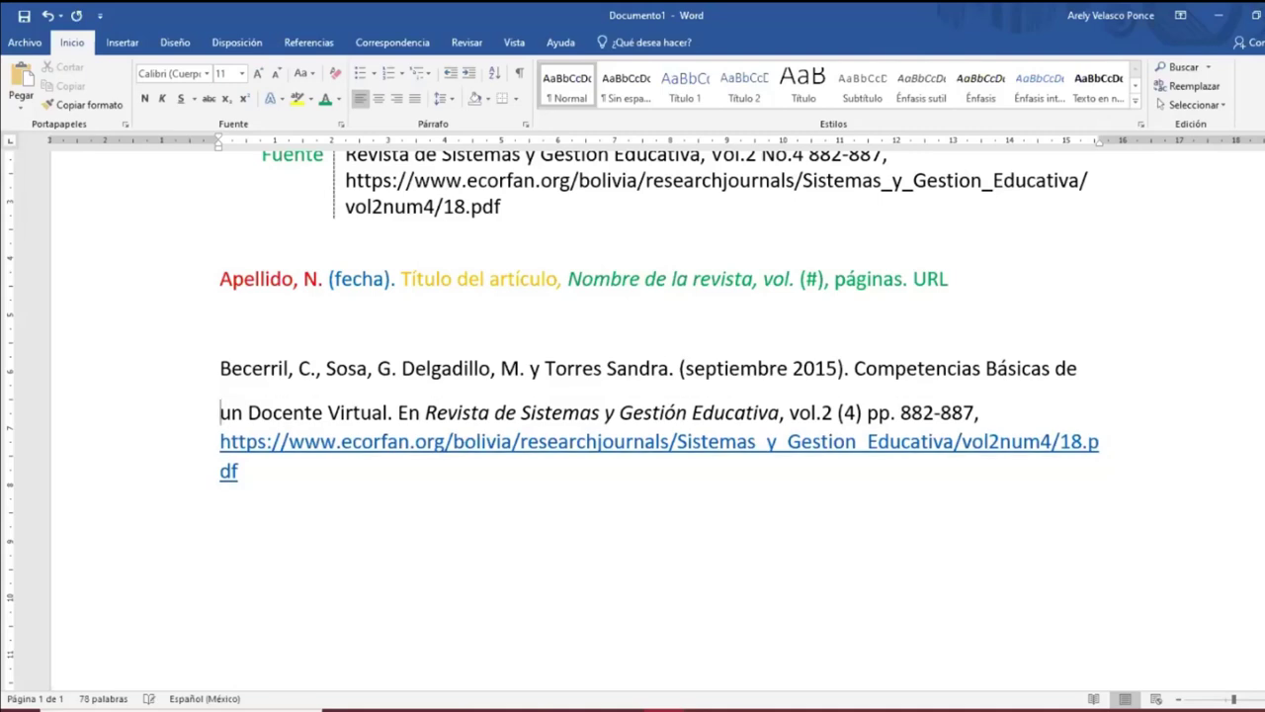
key("Tab")
left_click(218, 440)
key("Tab")
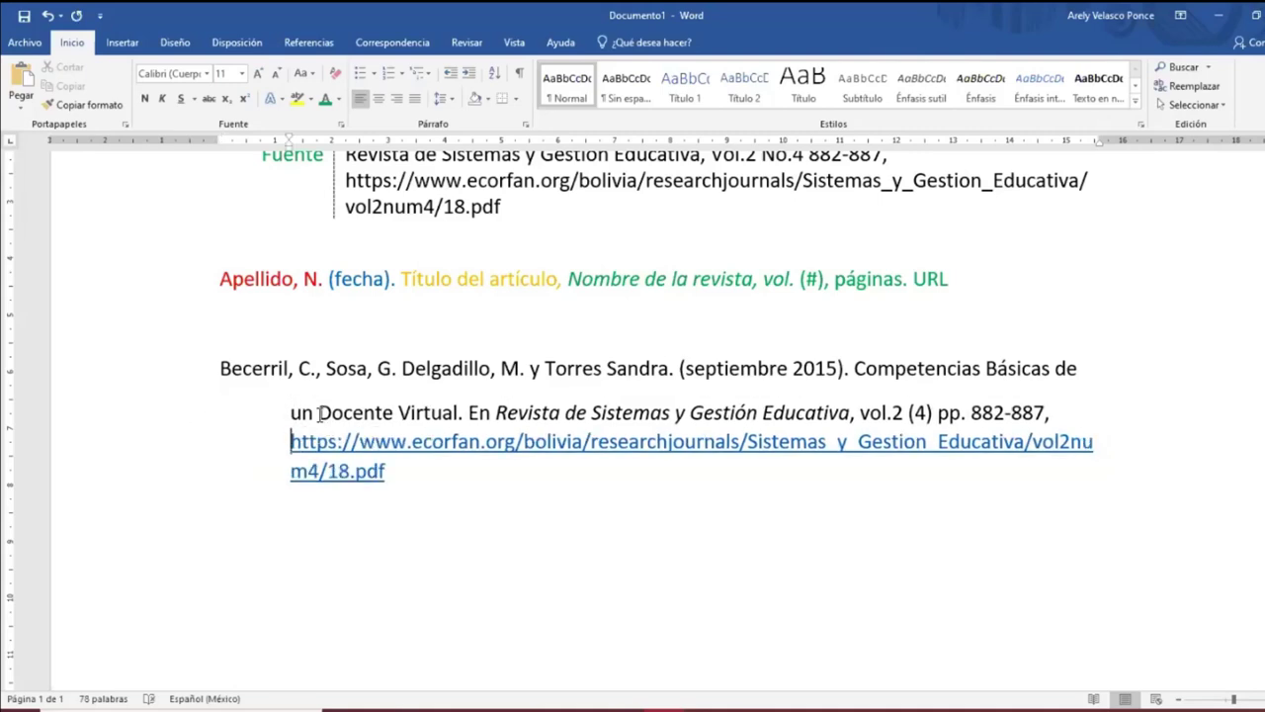
Remove the space after the reference paragraphs using the line spacing options.
left_click_drag(289, 368, 376, 479)
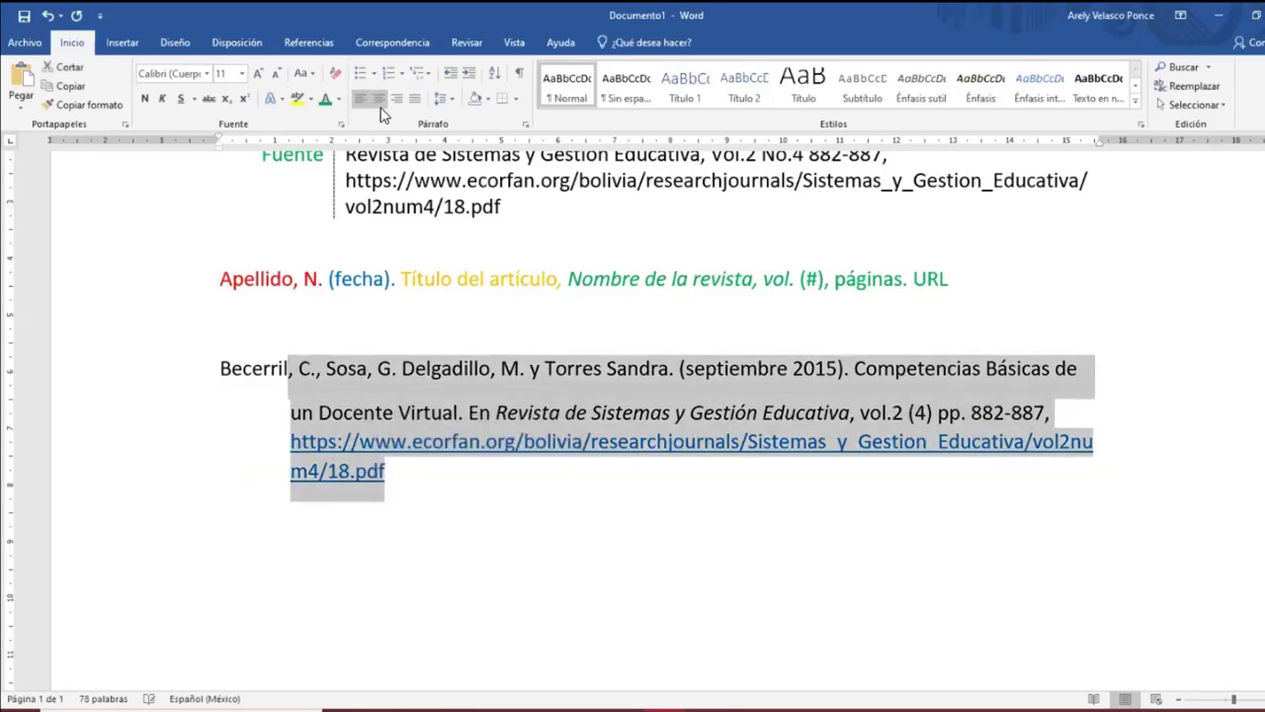
left_click(441, 97)
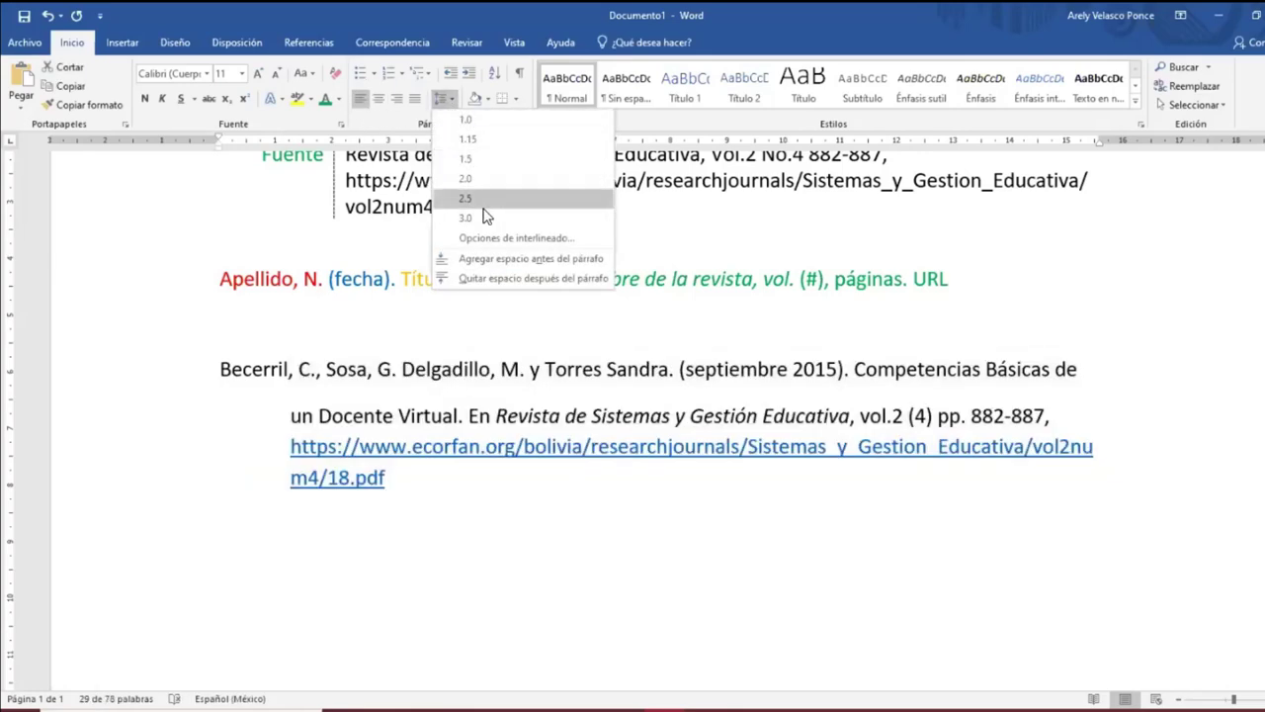
left_click(498, 281)
left_click(474, 509)
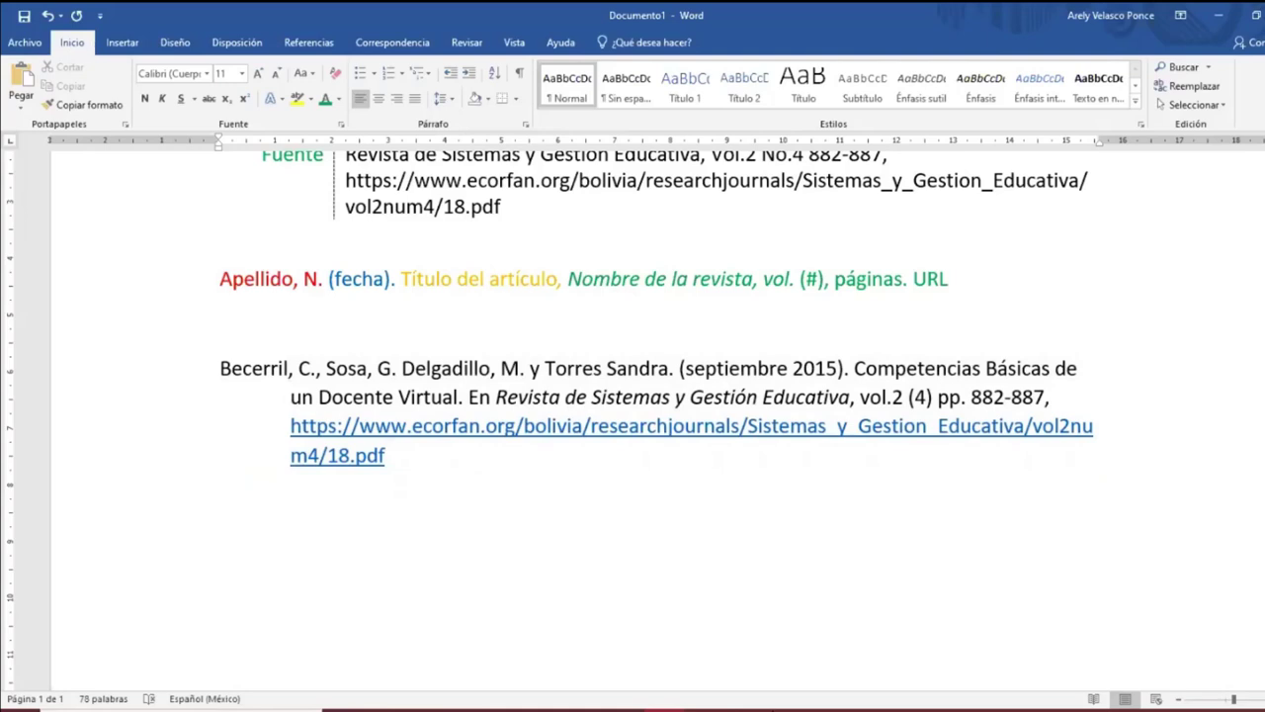
Bring up the 18.pdf article and scroll down to page 3.
left_click(797, 644)
scroll(580, 482, "down", 3)
scroll(581, 481, "down", 15)
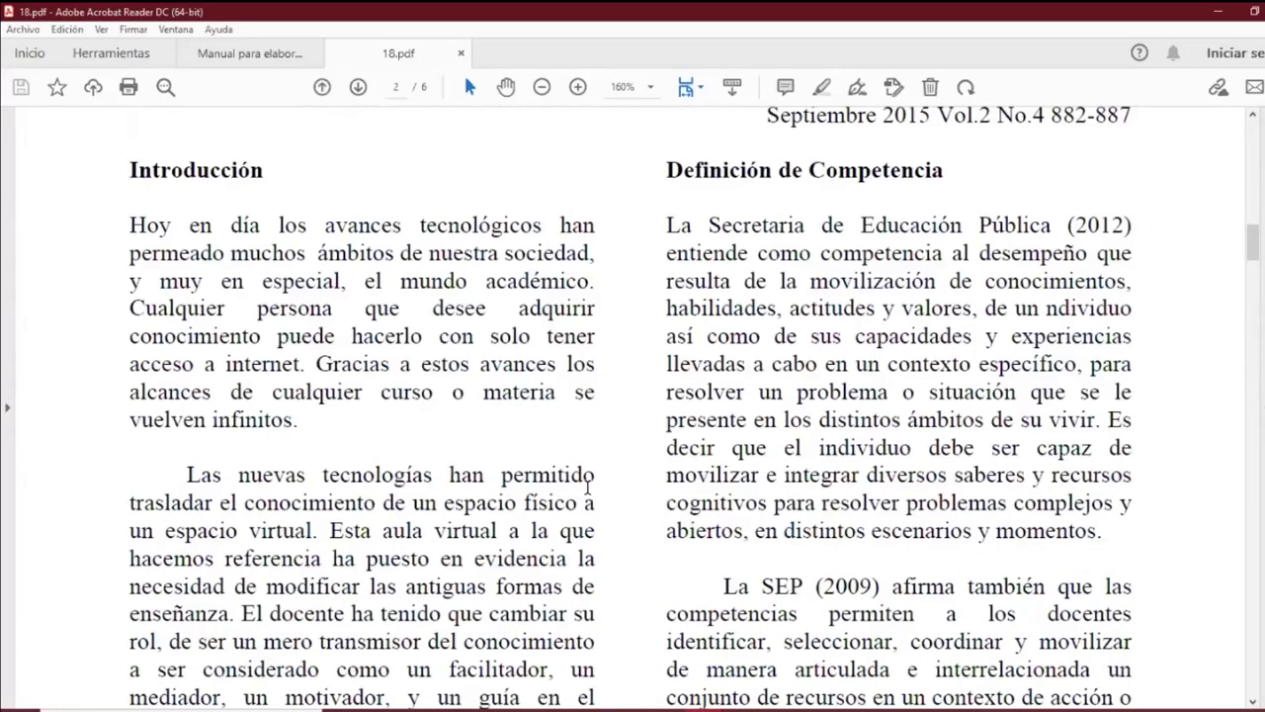
scroll(588, 487, "down", 10)
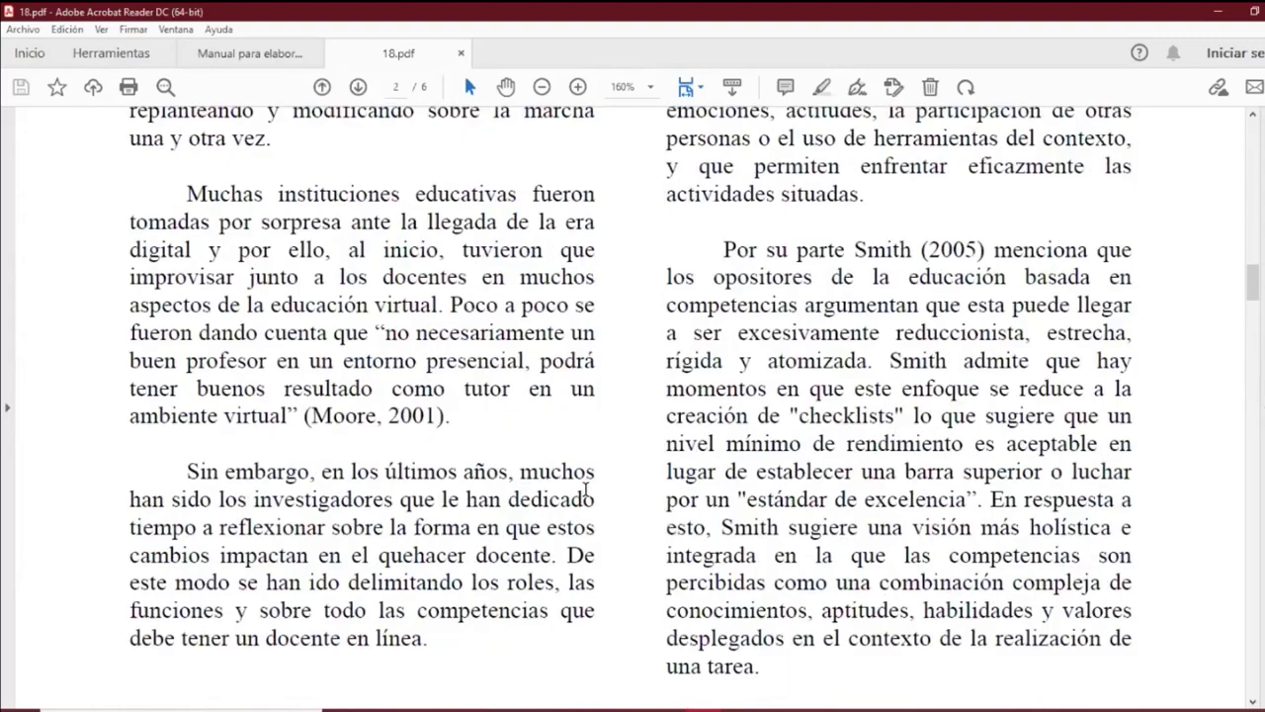
scroll(143, 477, "down", 10)
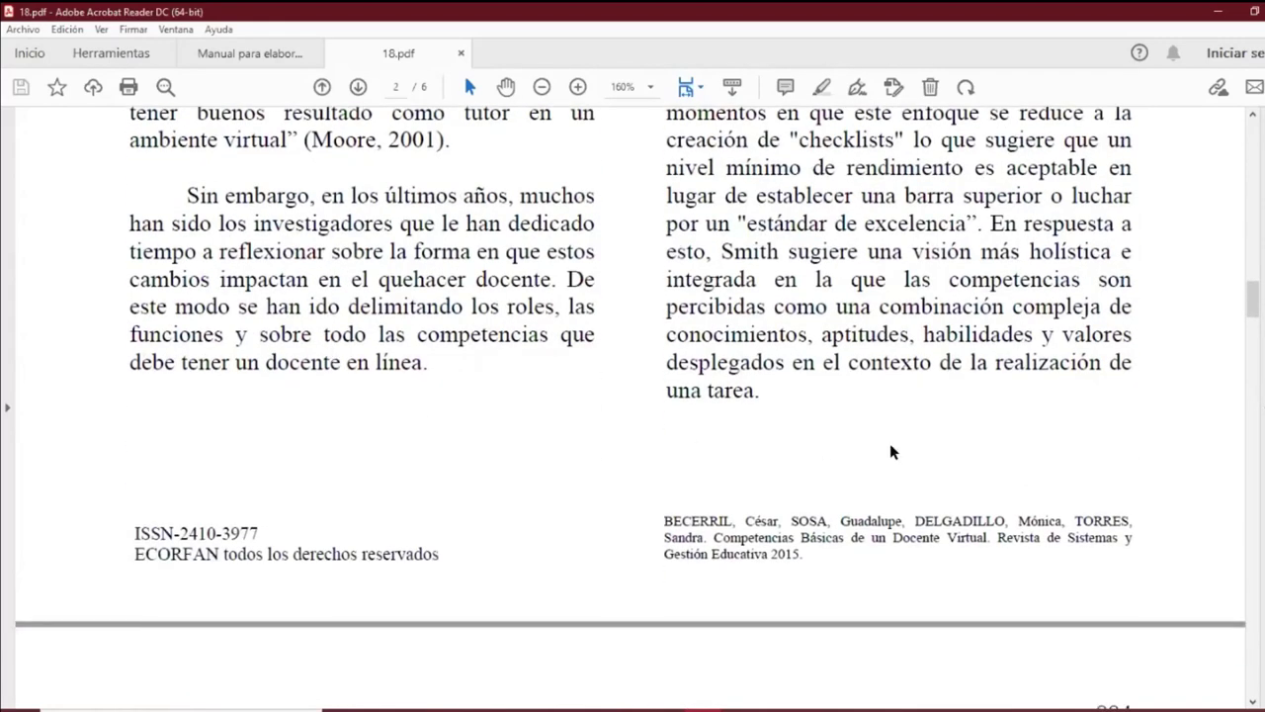
scroll(843, 510, "down", 6)
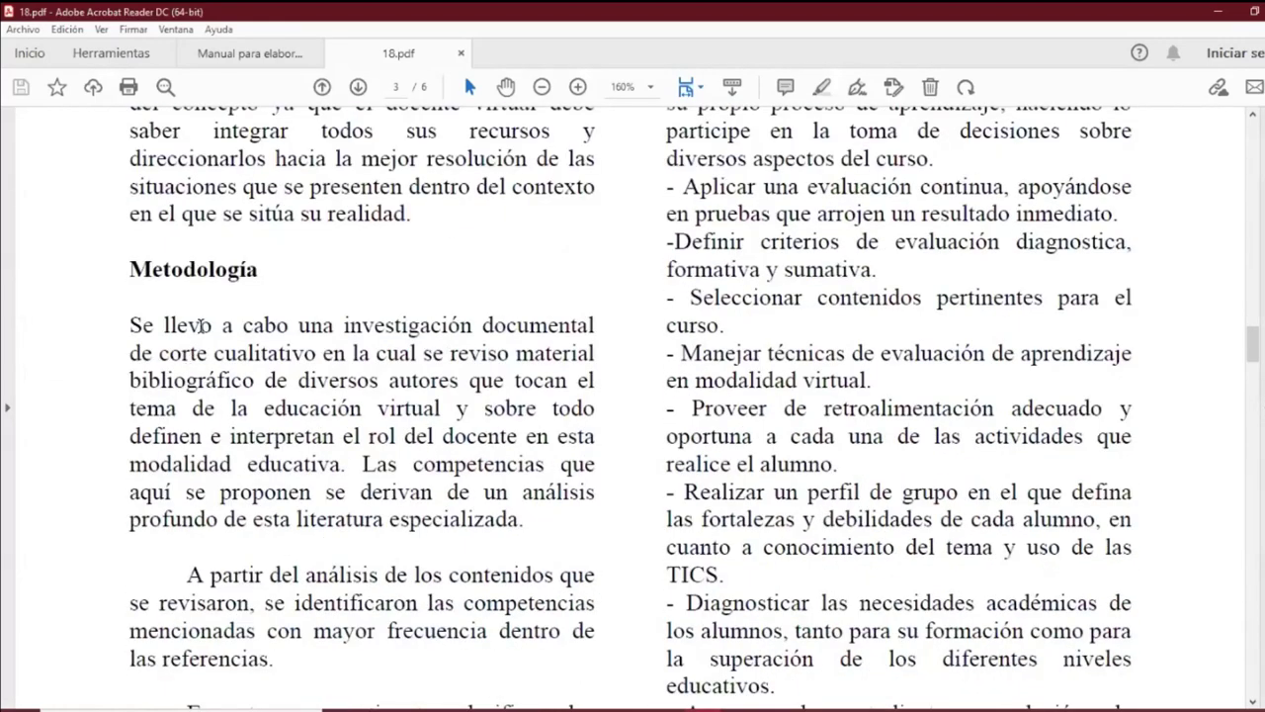
scroll(362, 325, "down", 10)
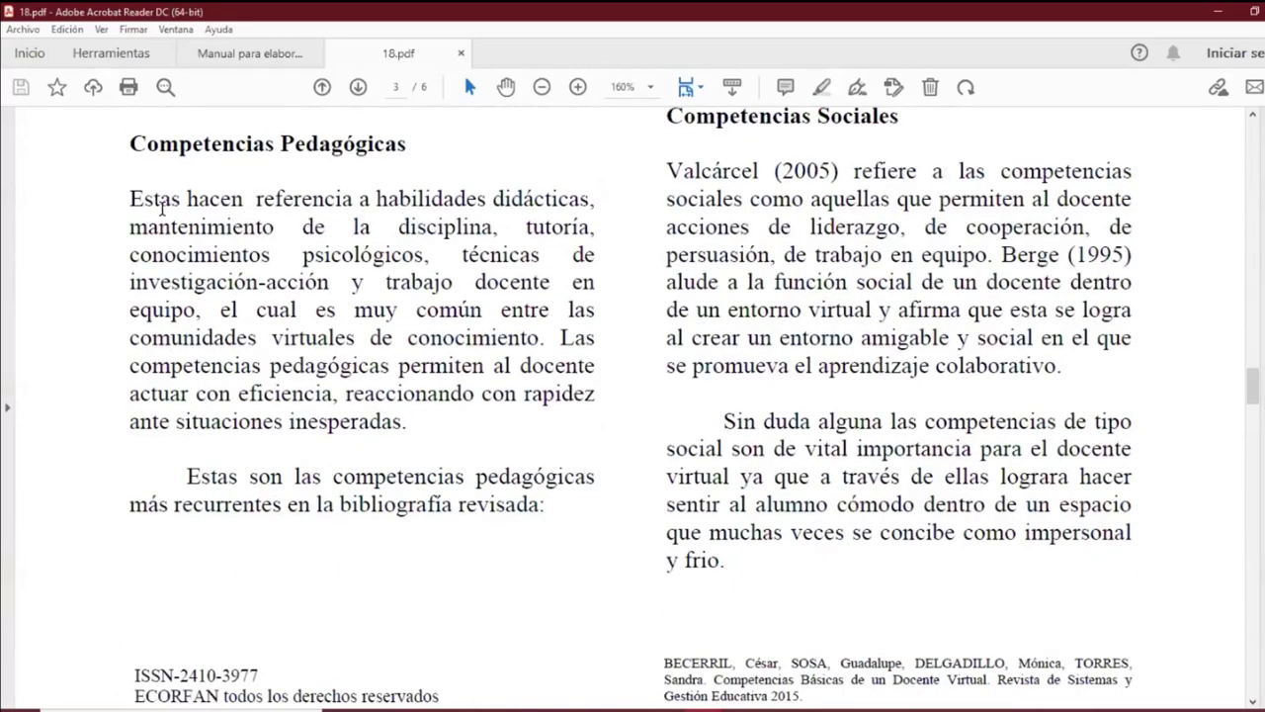
Copy the first Competencias Pedagógicas paragraph and switch back to Word.
mouse_move(131, 198)
left_mouse_down()
mouse_move(271, 195)
mouse_move(499, 225)
mouse_move(544, 346)
left_mouse_up()
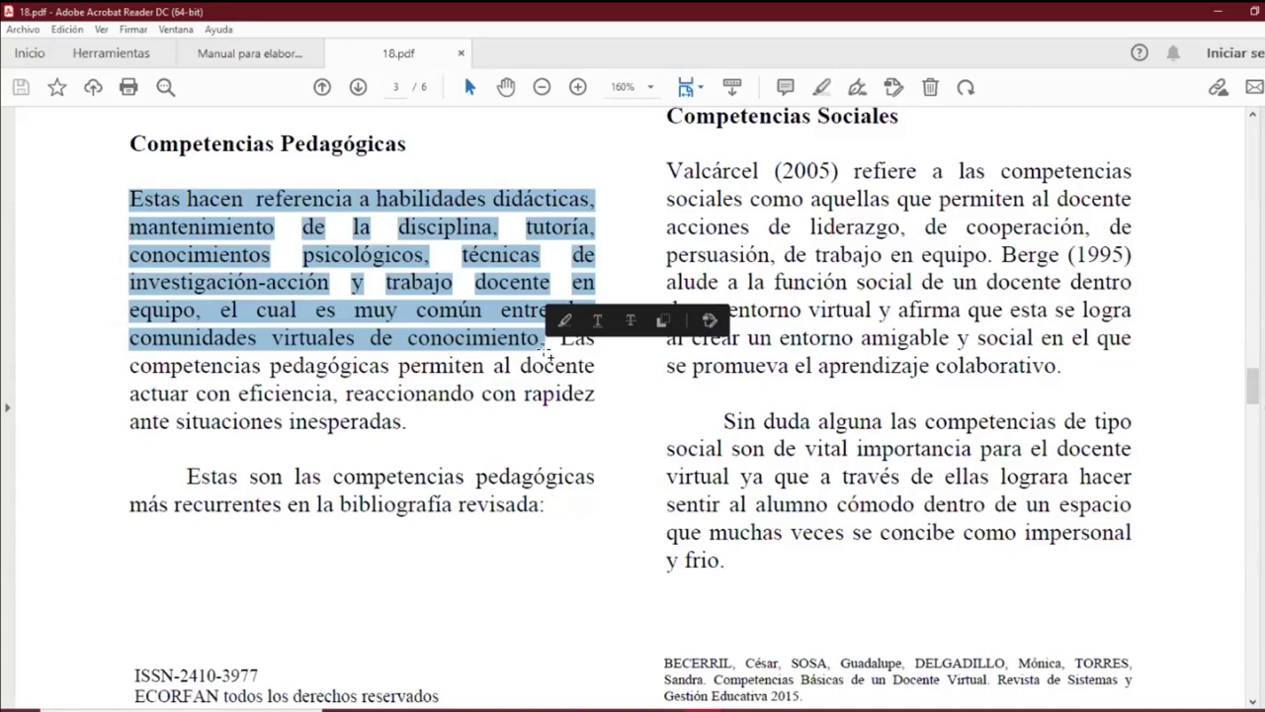
right_click(495, 339)
left_click(525, 355)
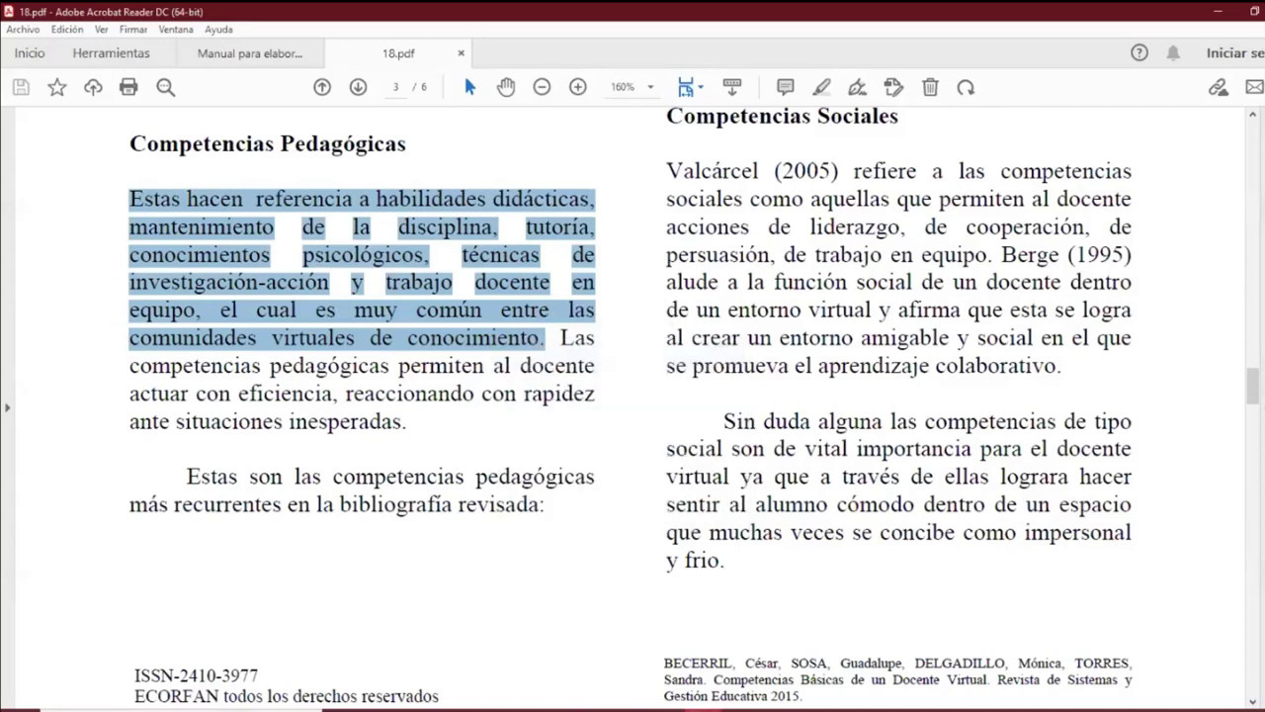
key("alt+Tab")
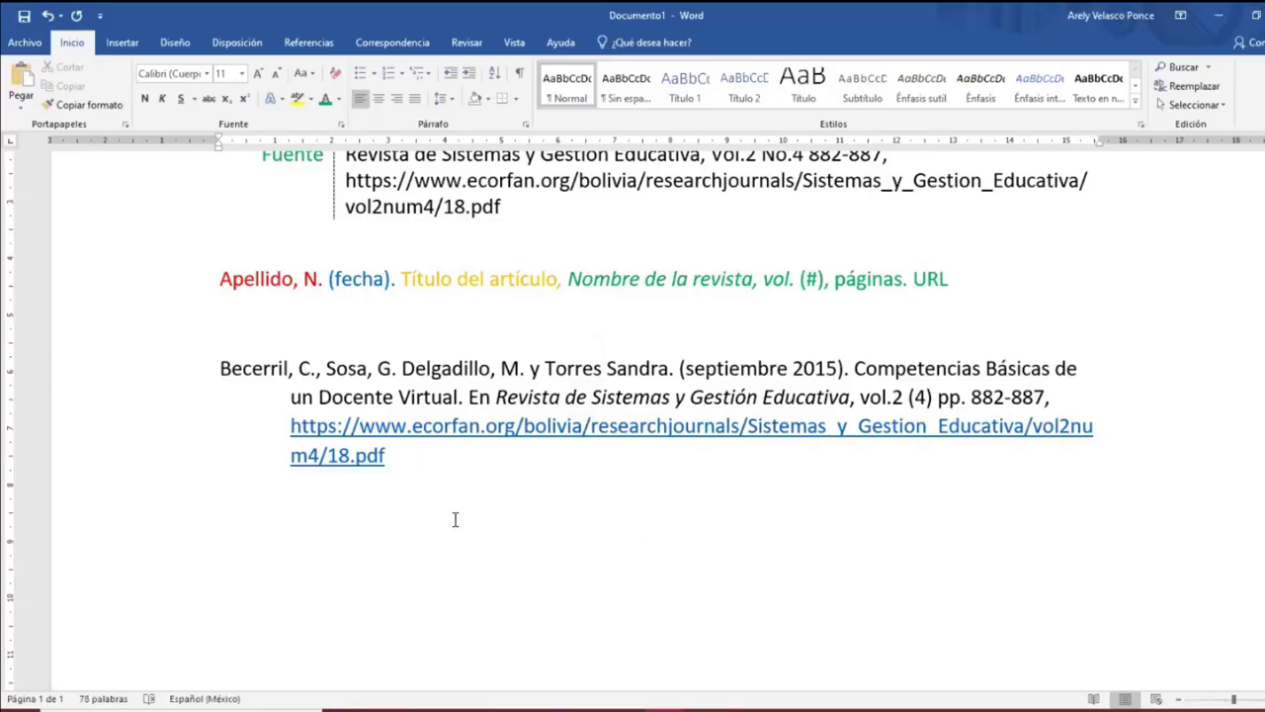
Paste the 'Estas hacen referencia a habilidades didácticas…' passage on the empty line below the Becerril reference.
left_click(368, 530)
scroll(366, 531, "down", 3)
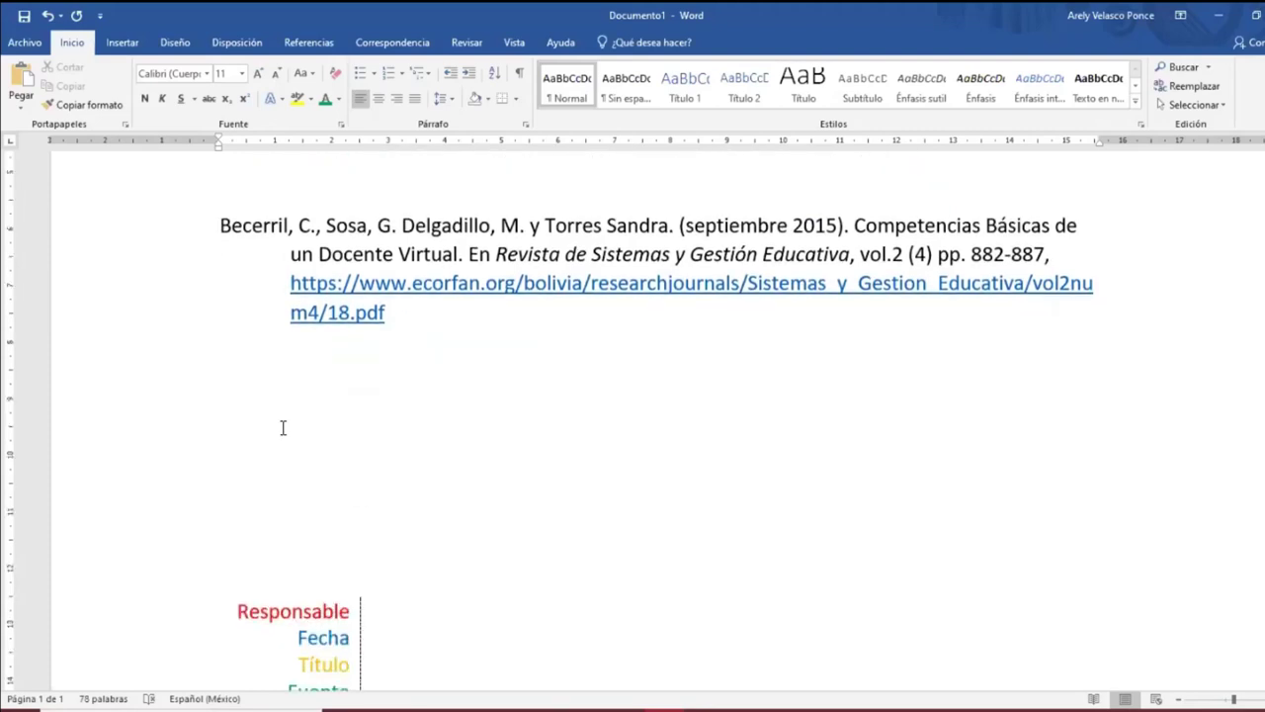
key("ctrl+v")
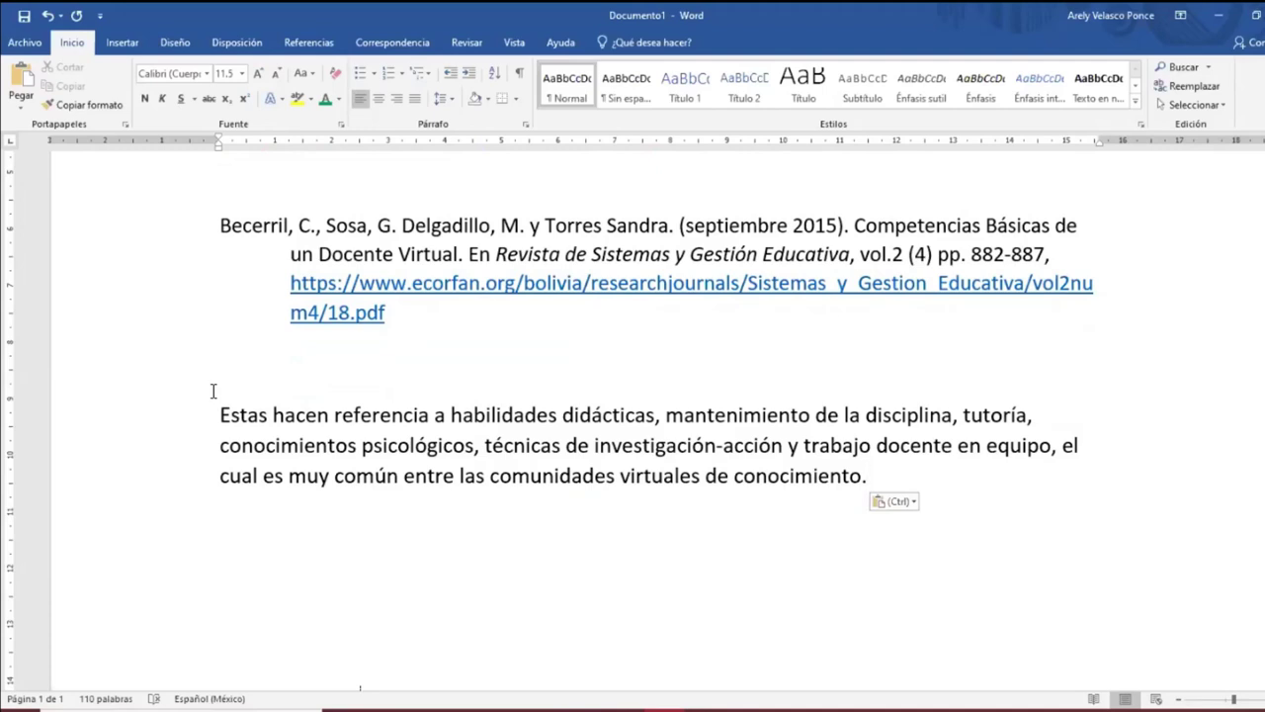
Add a quotation mark and empty parentheses around the Estas hacen paragraph.
left_click(223, 415)
type("\"")
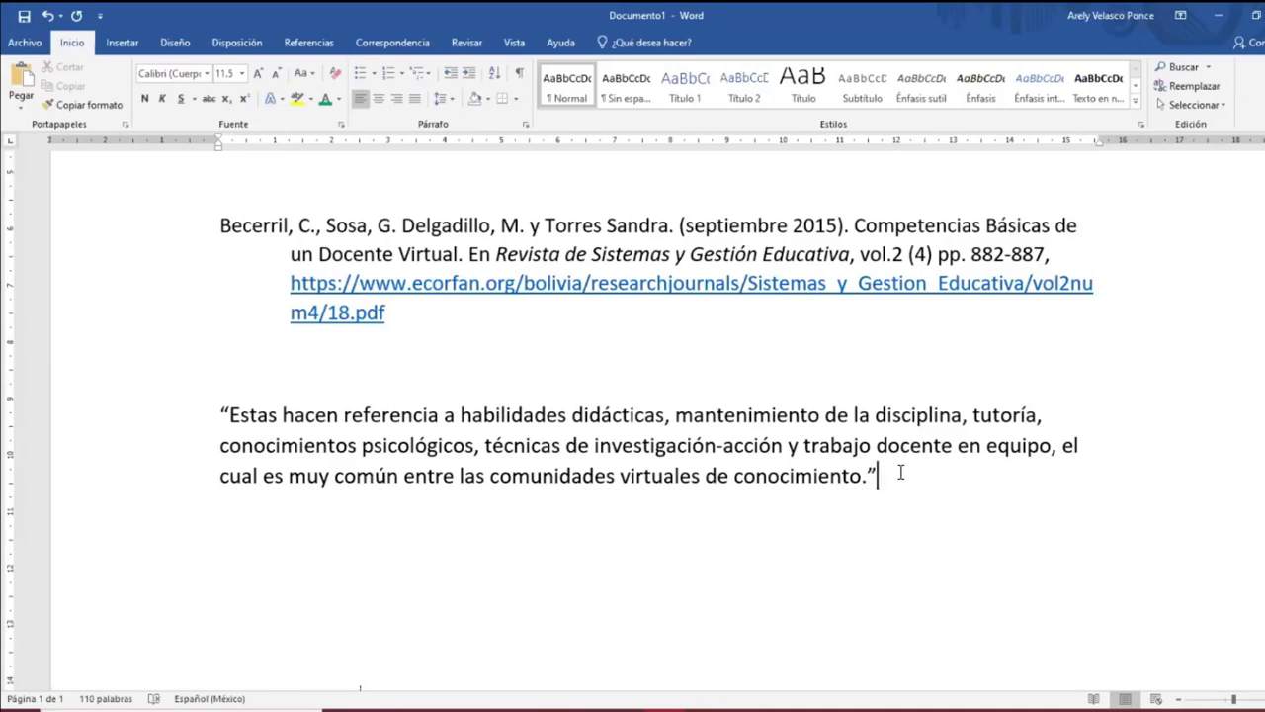
type("8(")
key("BackSpace")
key("BackSpace")
type("()")
Fix the spacing and type 'Becerril, et al.' inside the citation parentheses.
key("Left")
key("Left")
type(".")
key("BackSpace")
key("BackSpace")
key("Left")
key("Right")
type("Becerril")
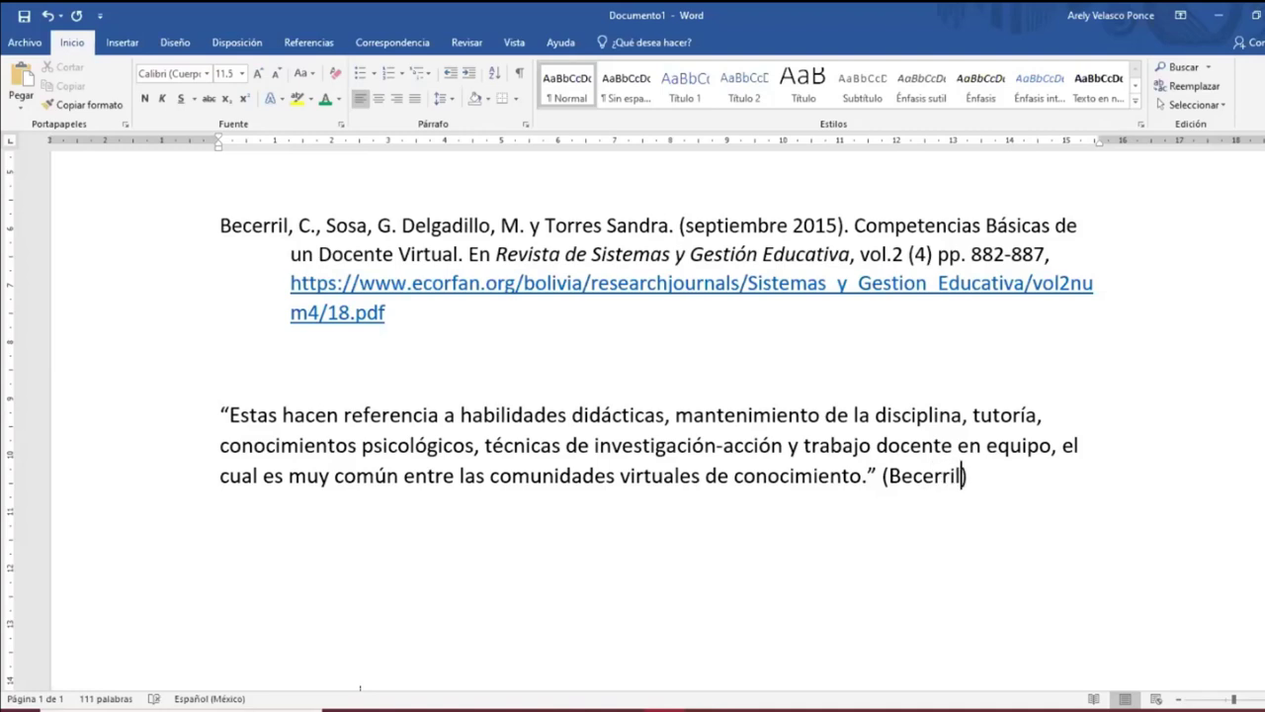
type(", et al.")
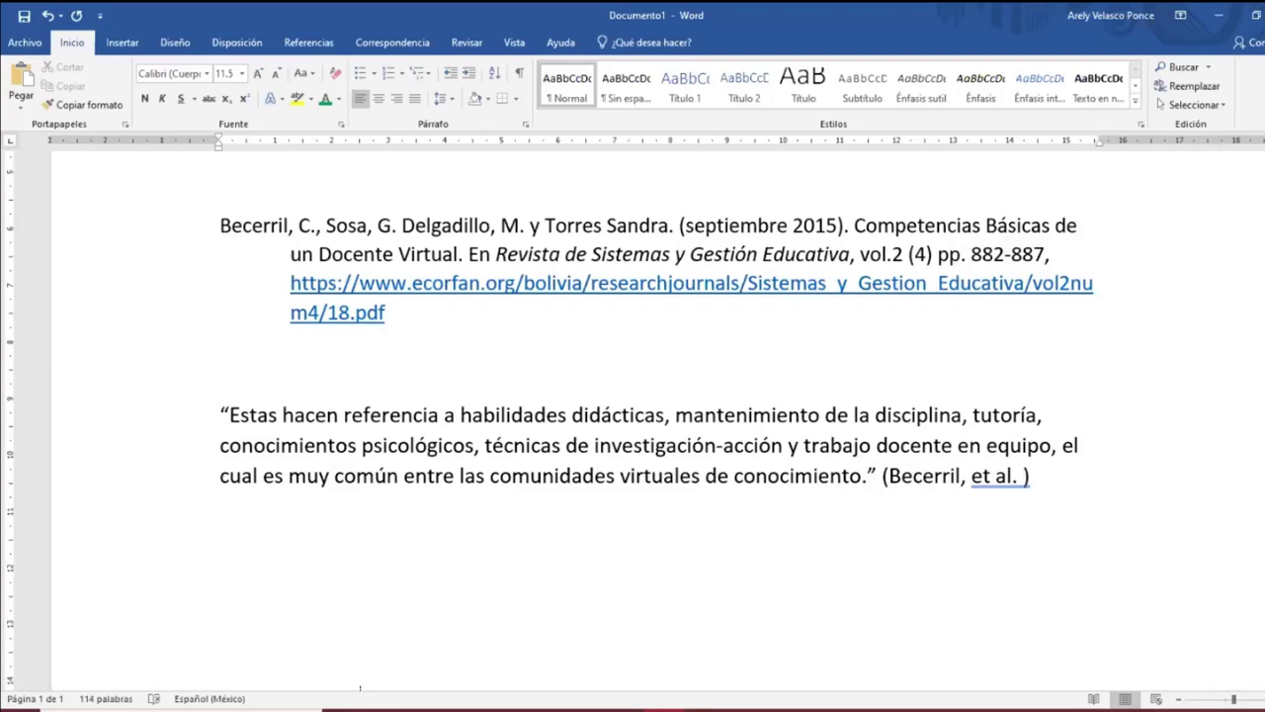
Add a comma after Sosa, G. and make the citation read (Becerril, et al., 2015, ).
left_click(395, 226)
type(",")
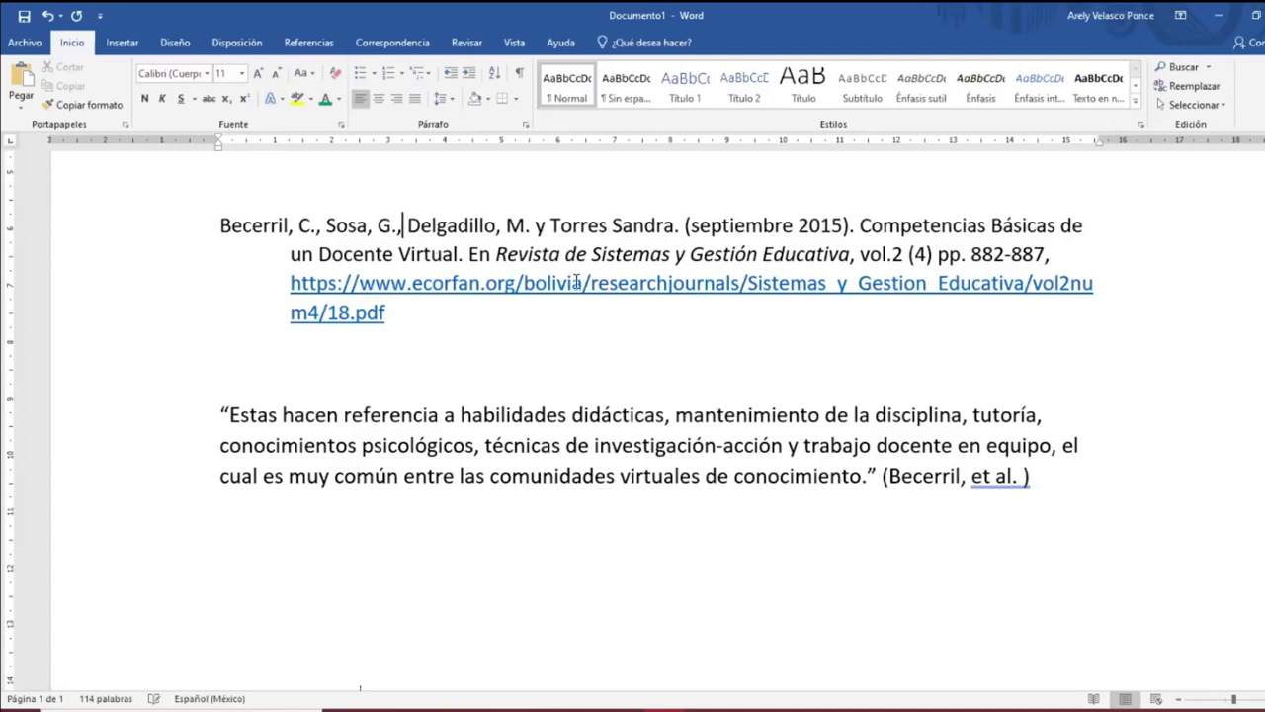
left_click(1020, 476)
type("2015")
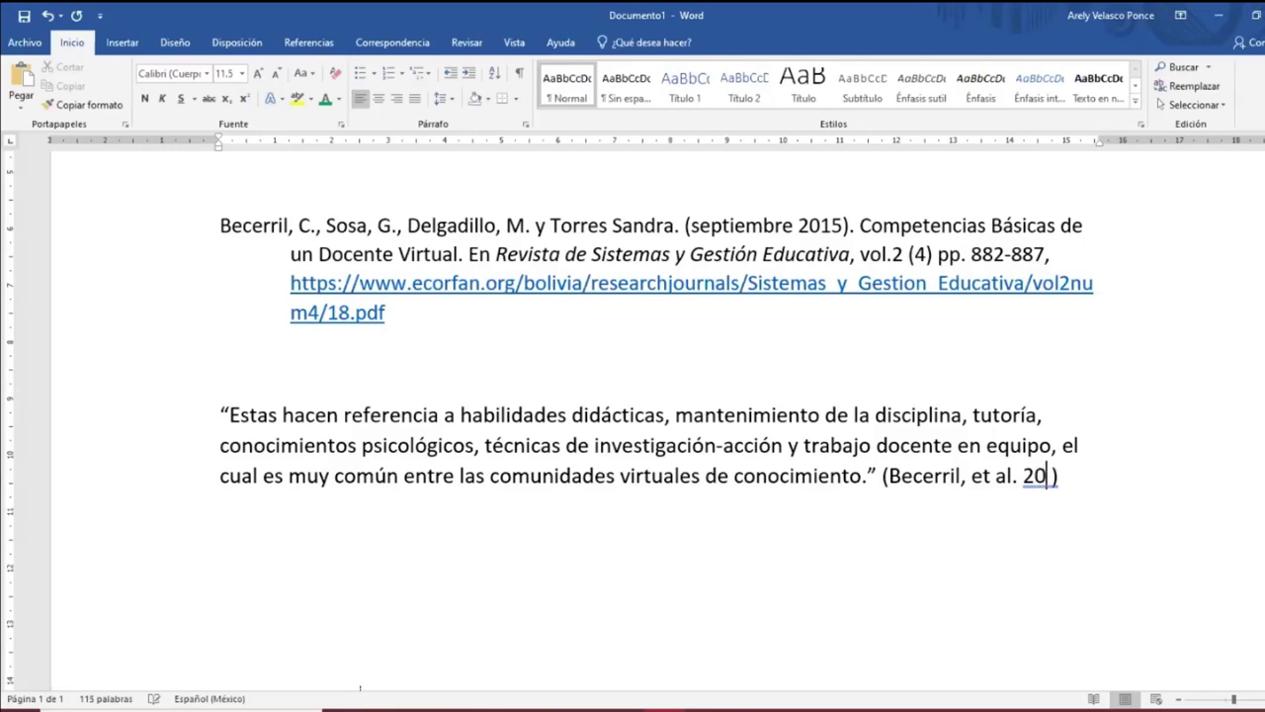
left_click(1018, 476)
type(",")
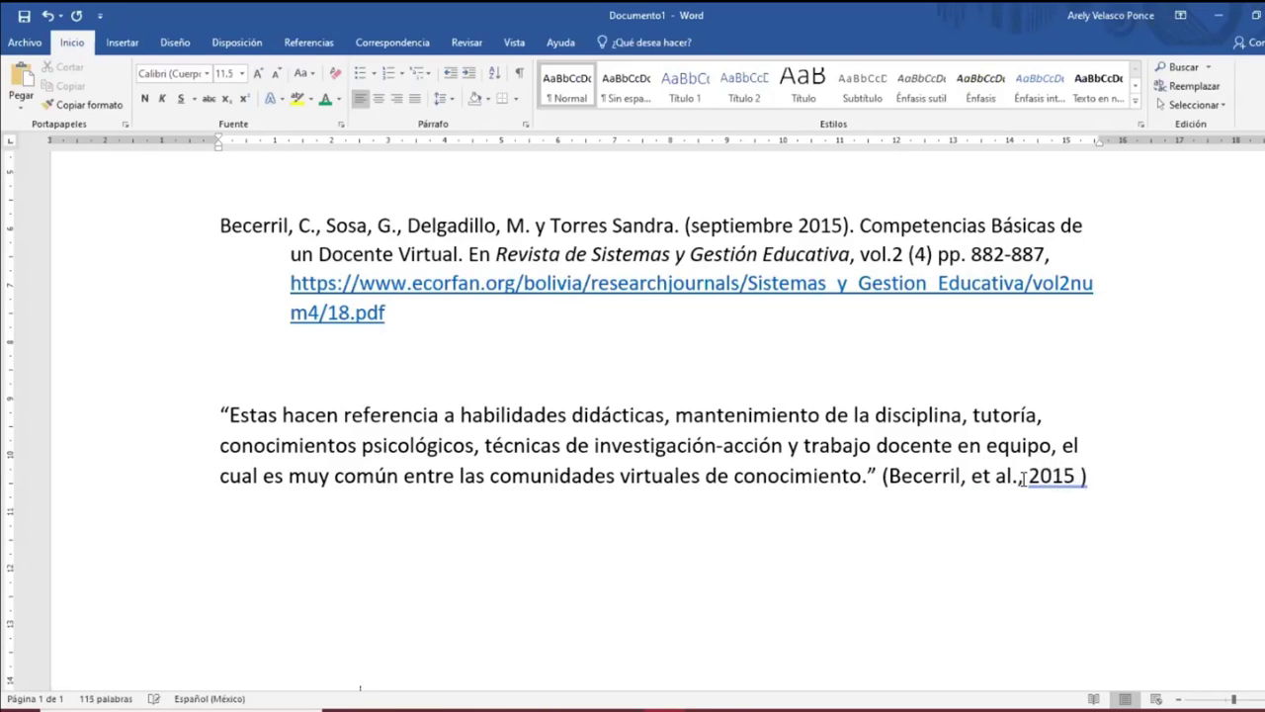
left_click(1075, 475)
key("Delete")
type(",")
Bring the 18.pdf article to the front and scroll through it.
mouse_move(704, 704)
left_click(791, 672)
scroll(502, 364, "down", 3)
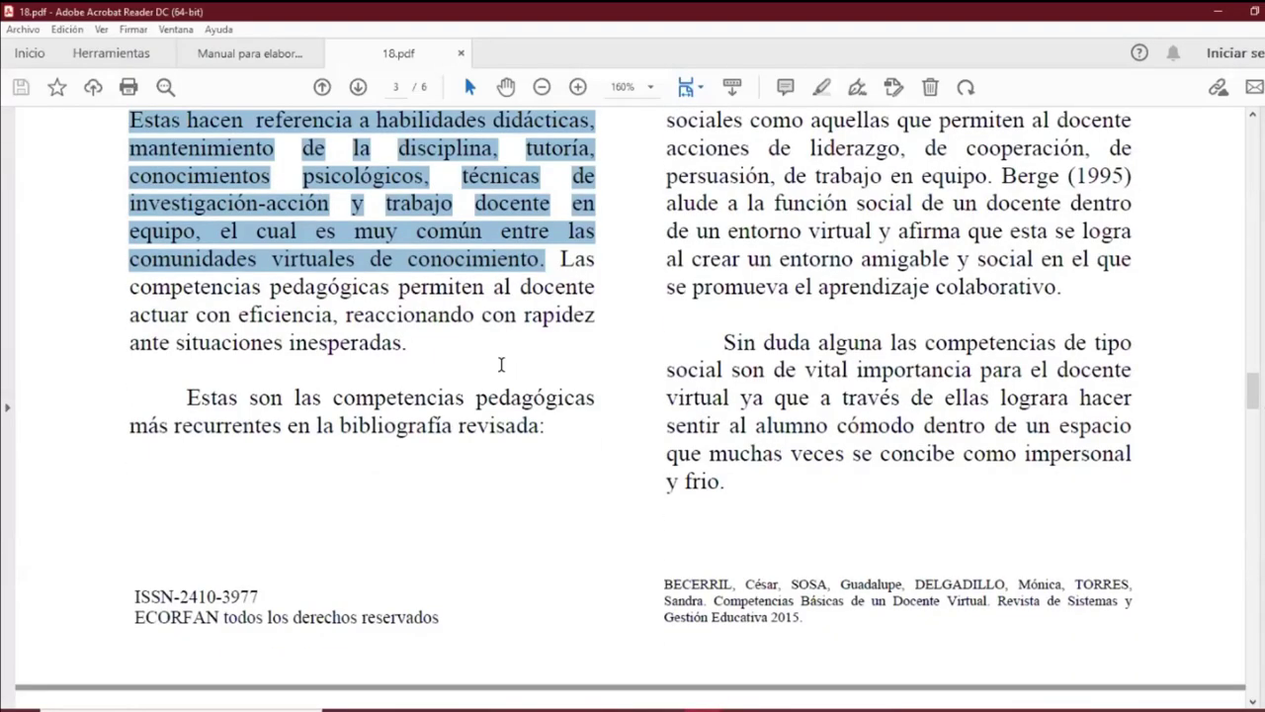
scroll(502, 364, "up", 4)
scroll(502, 363, "up", 10)
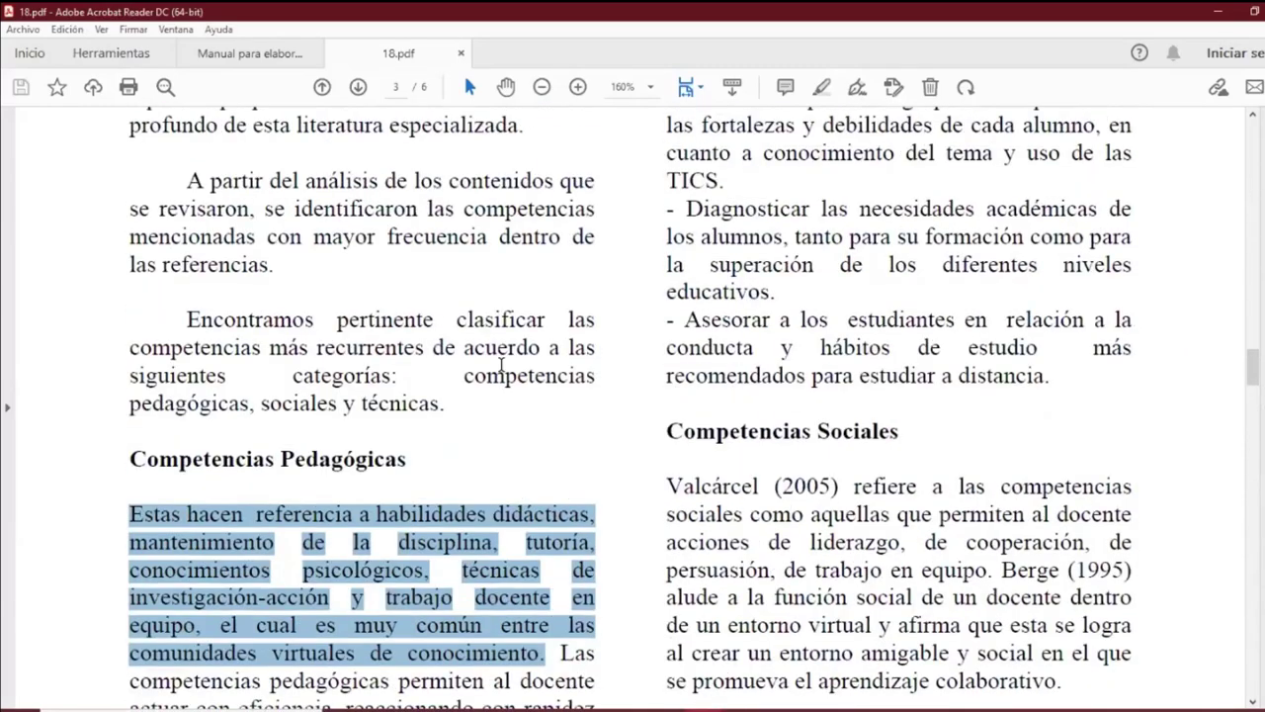
scroll(502, 364, "up", 1)
scroll(502, 364, "down", 9)
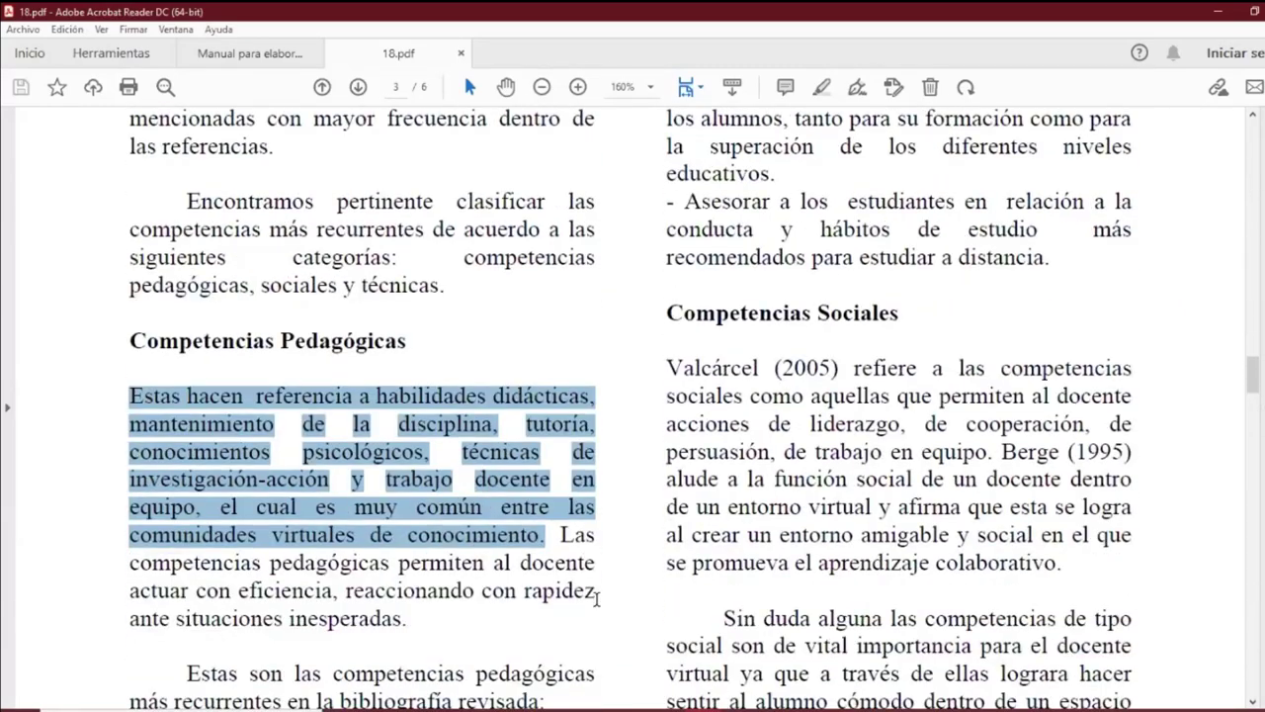
Enter page number 884 before the citation's closing parenthesis.
left_click(664, 710)
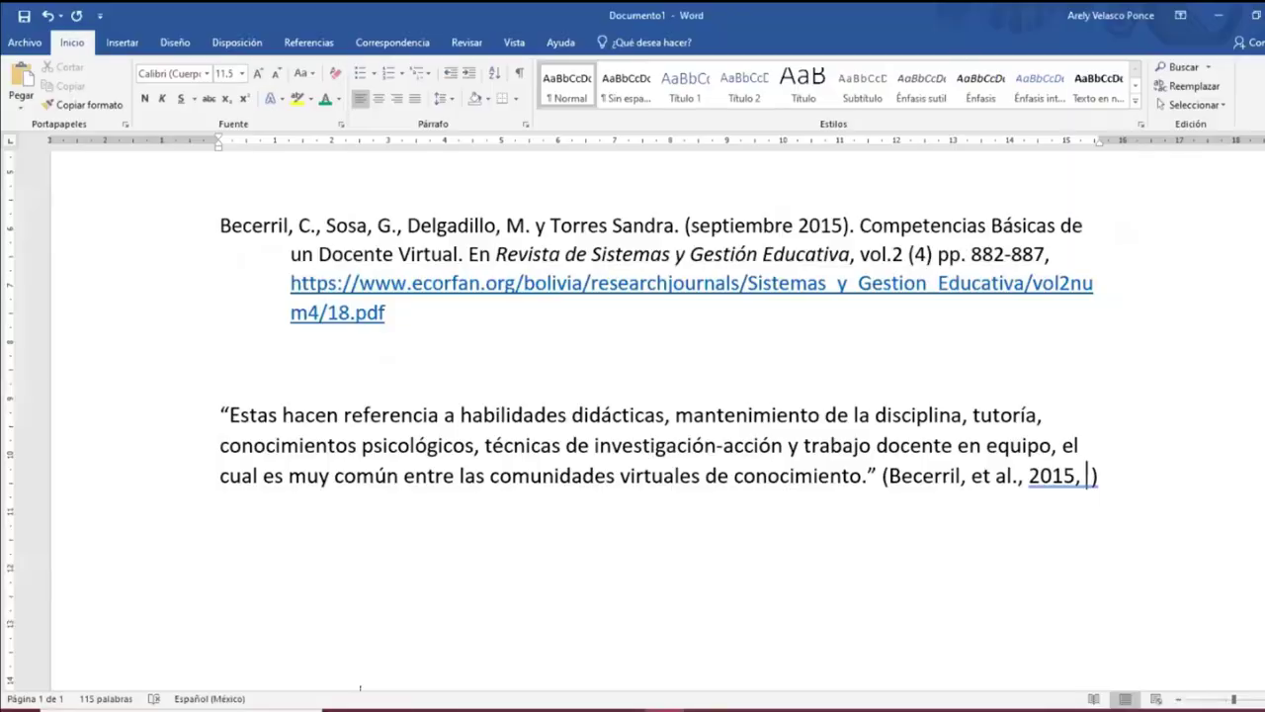
type("884")
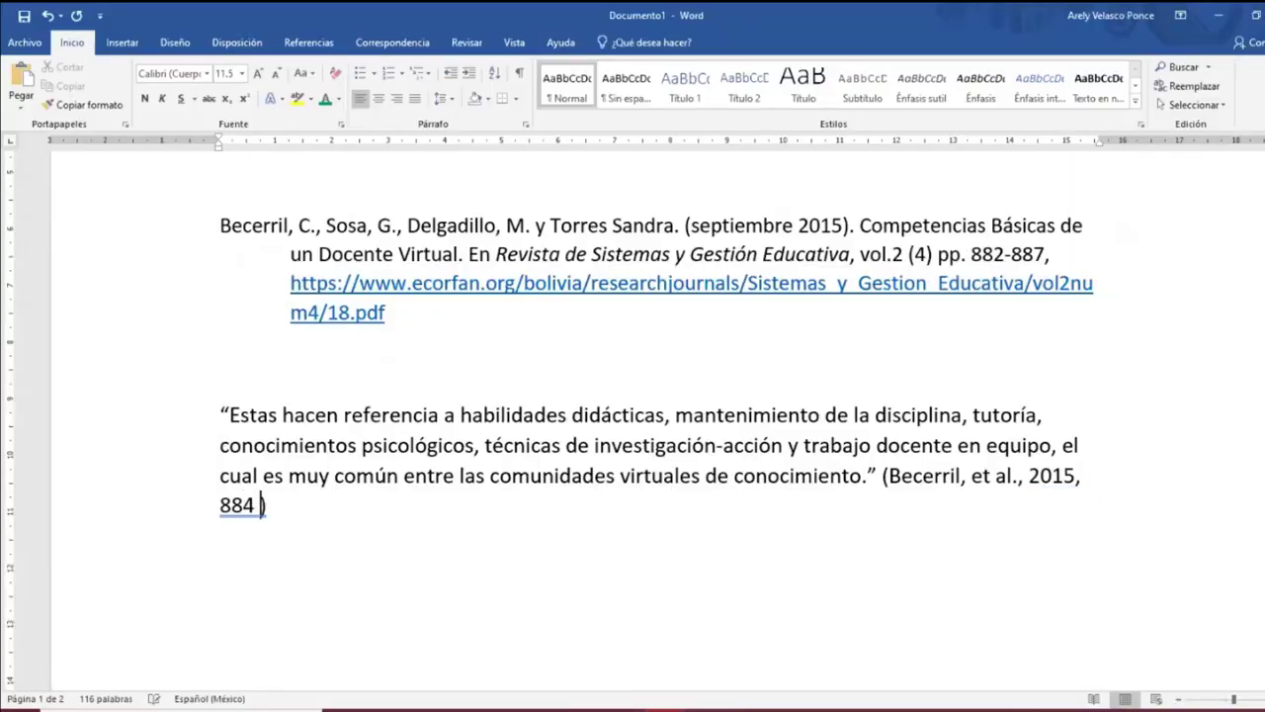
key("BackSpace")
left_click(878, 572)
left_click(867, 477)
Shorten 'Torres Sandra' to 'Torres S.' in the reference entry.
left_click(675, 227)
key("BackSpace")
key("BackSpace")
key("BackSpace")
key("BackSpace")
key("BackSpace")
type("..")
key("BackSpace")
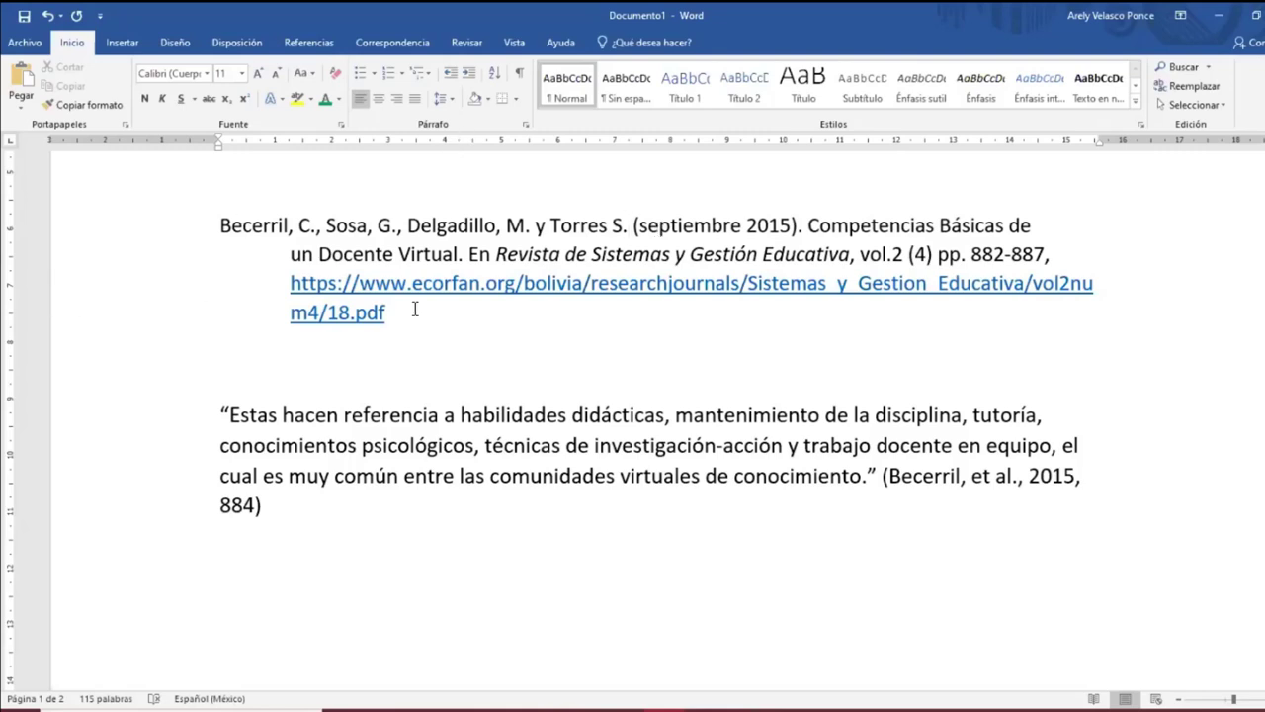
Put 'p.' before 884 so the citation reads (Becerril, et al., 2015, p. 884).
left_click(963, 478)
left_click(993, 479)
type(".")
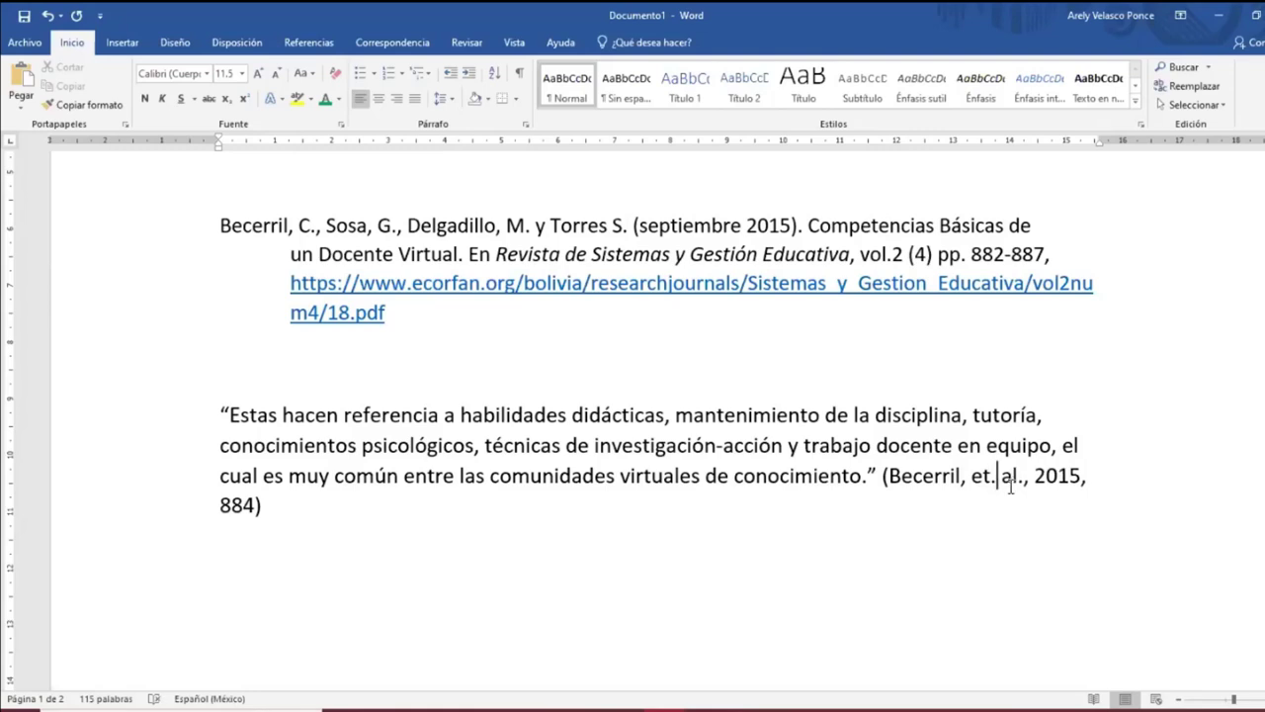
key("BackSpace")
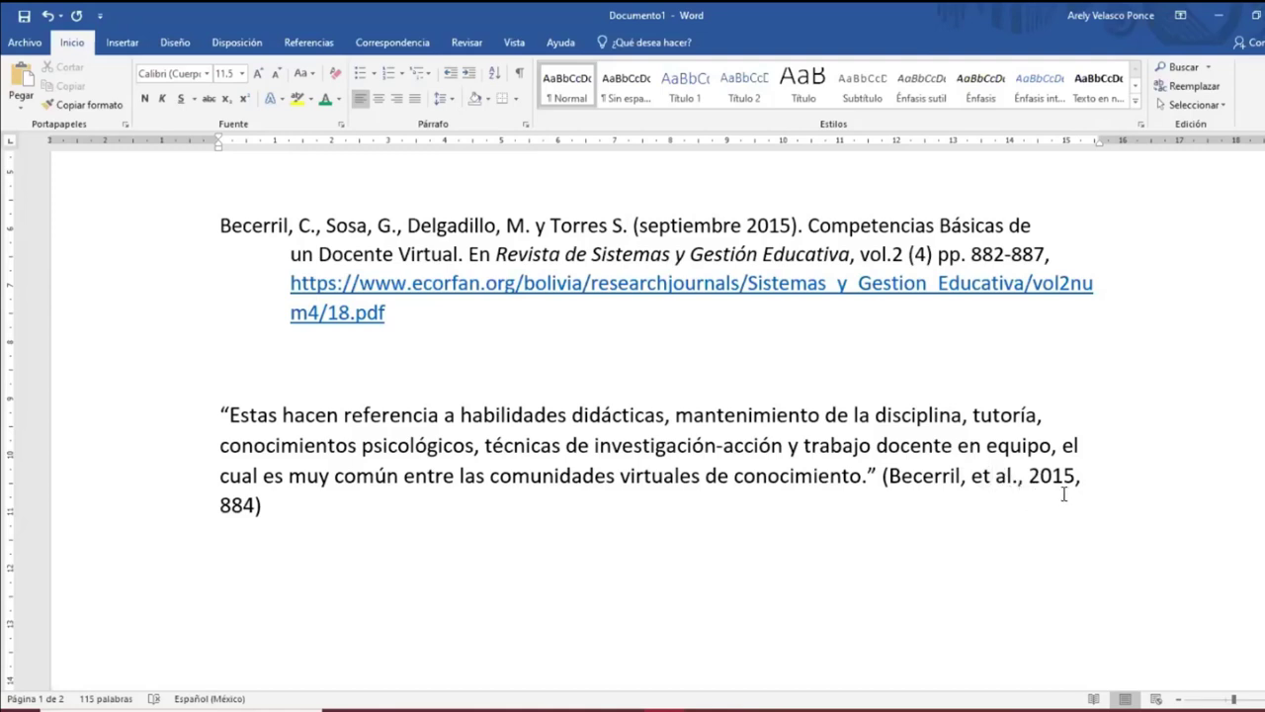
left_click(219, 536)
type("po")
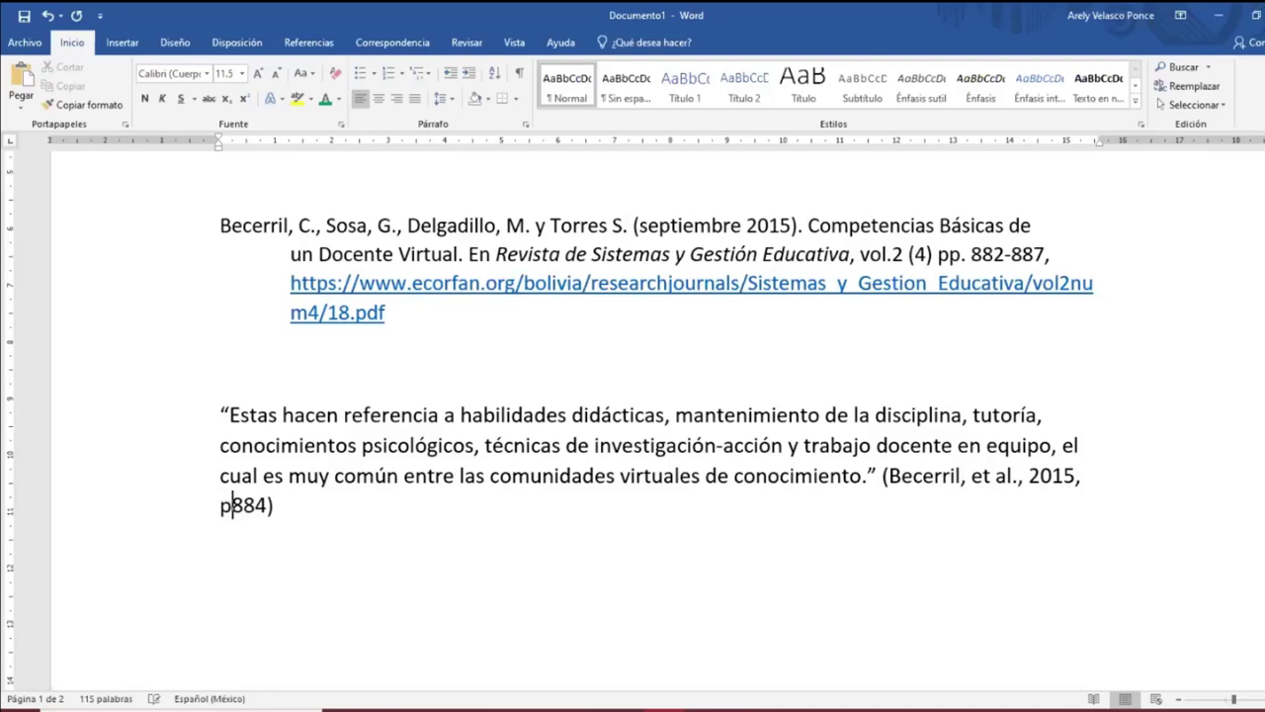
type(",")
key("BackSpace")
type(".")
left_click(309, 510)
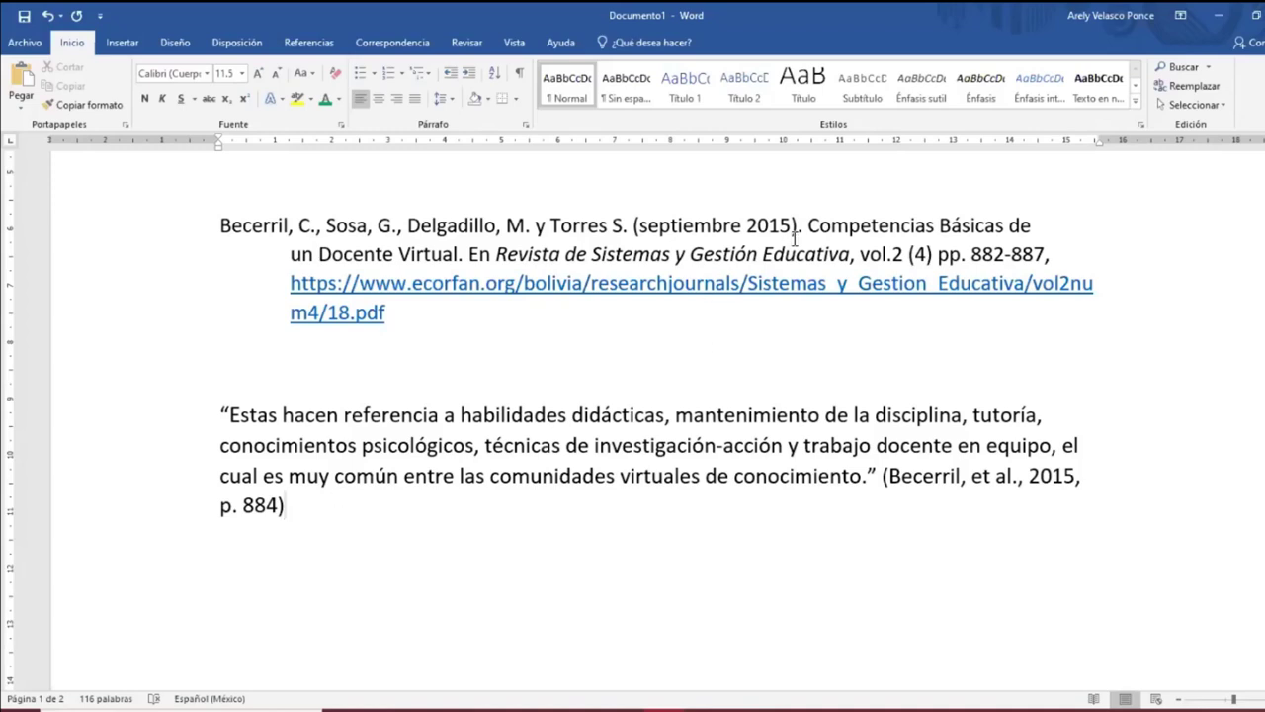
Review the article title in the reference entry.
left_click_drag(821, 224, 461, 255)
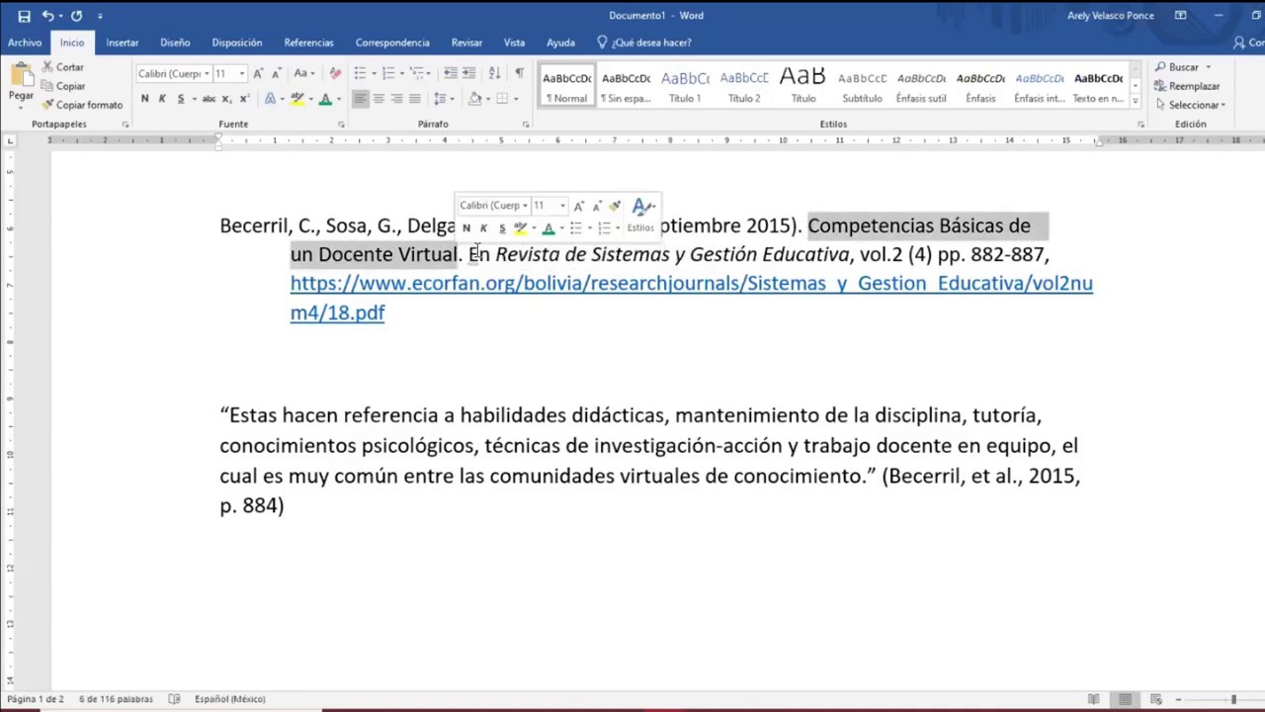
left_click(468, 254)
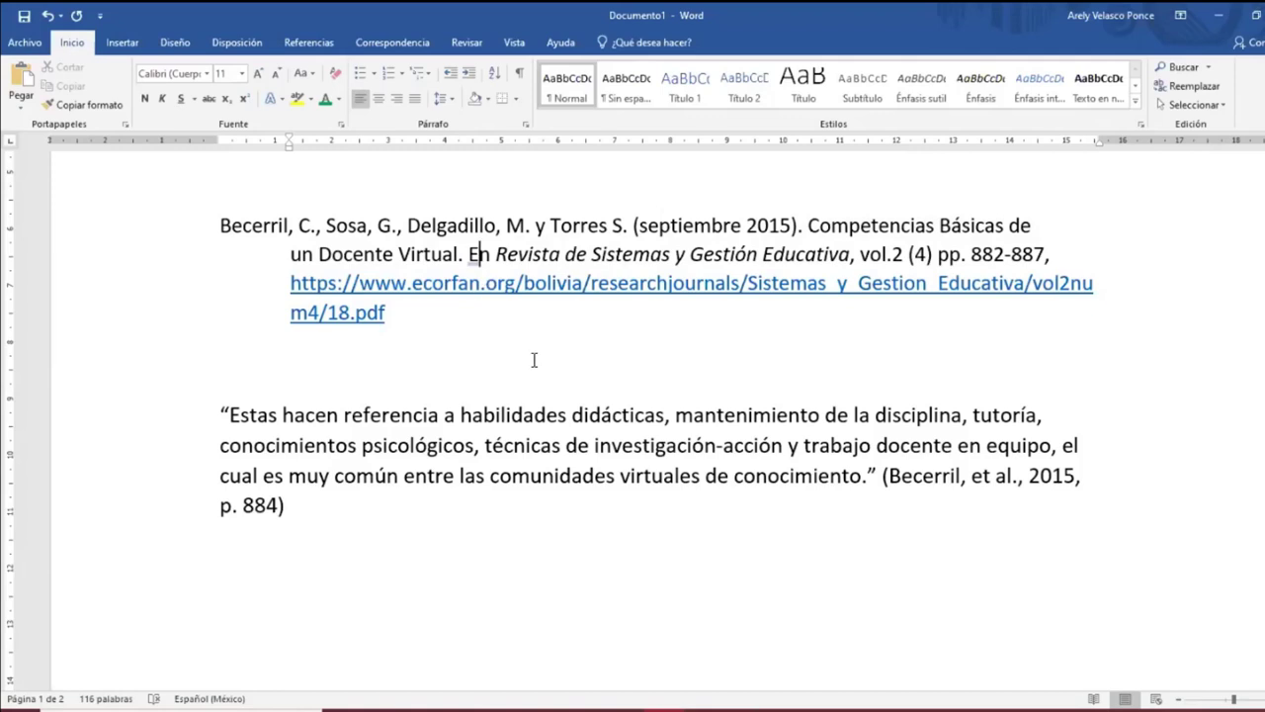
left_click(453, 359)
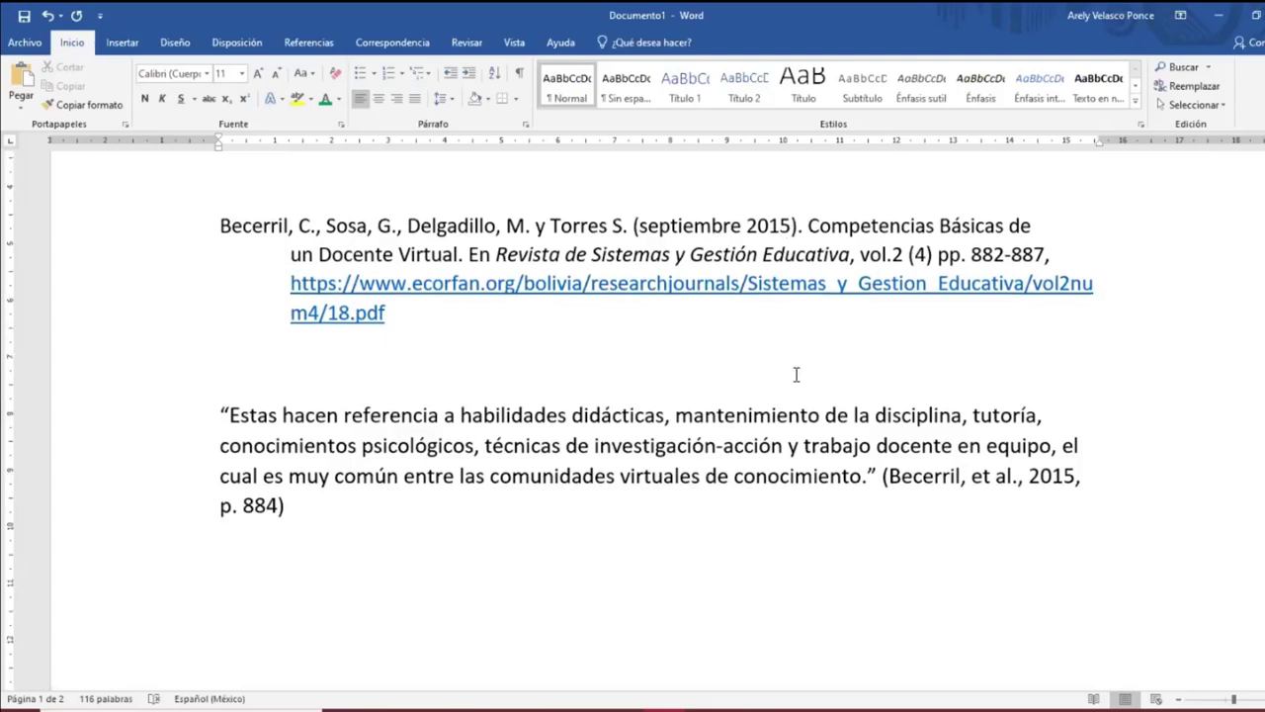
Review the Fecha/Título/Fuente table and article URL, then go to Chrome's Scribbr Formato APA tab.
scroll(793, 374, "up", 2)
scroll(793, 373, "up", 2)
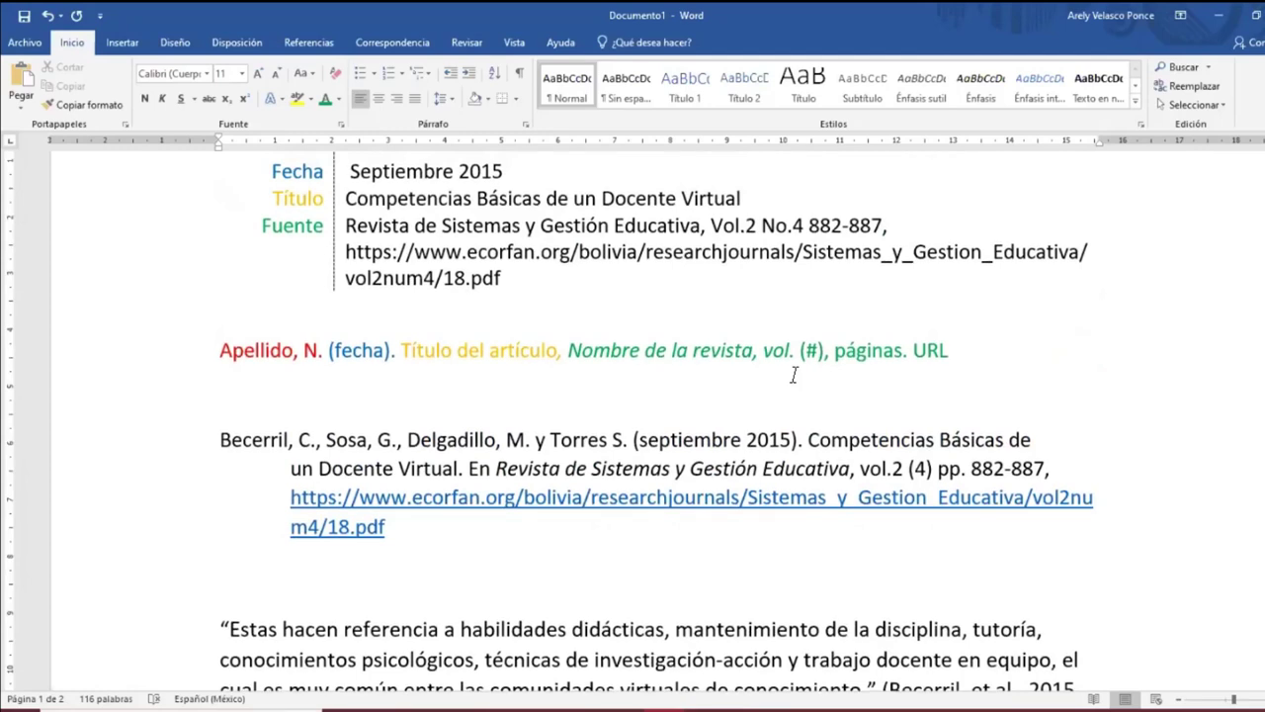
scroll(793, 374, "down", 1)
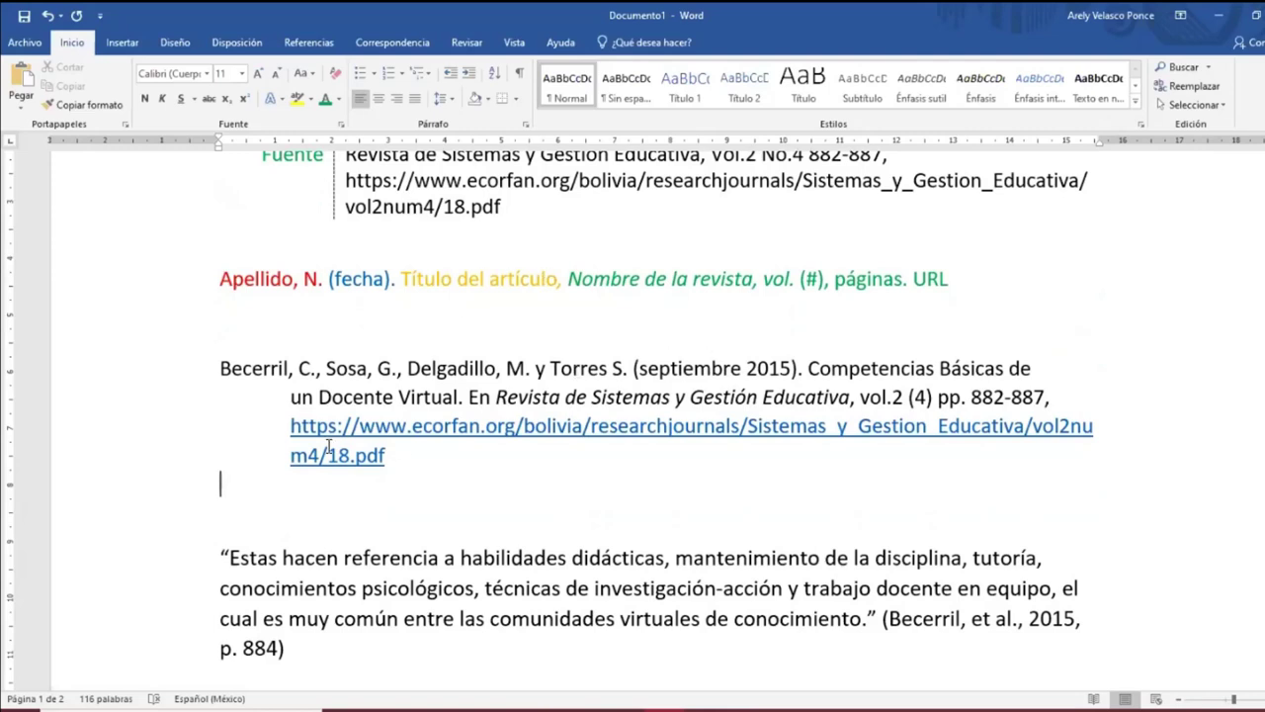
left_click_drag(289, 426, 394, 464)
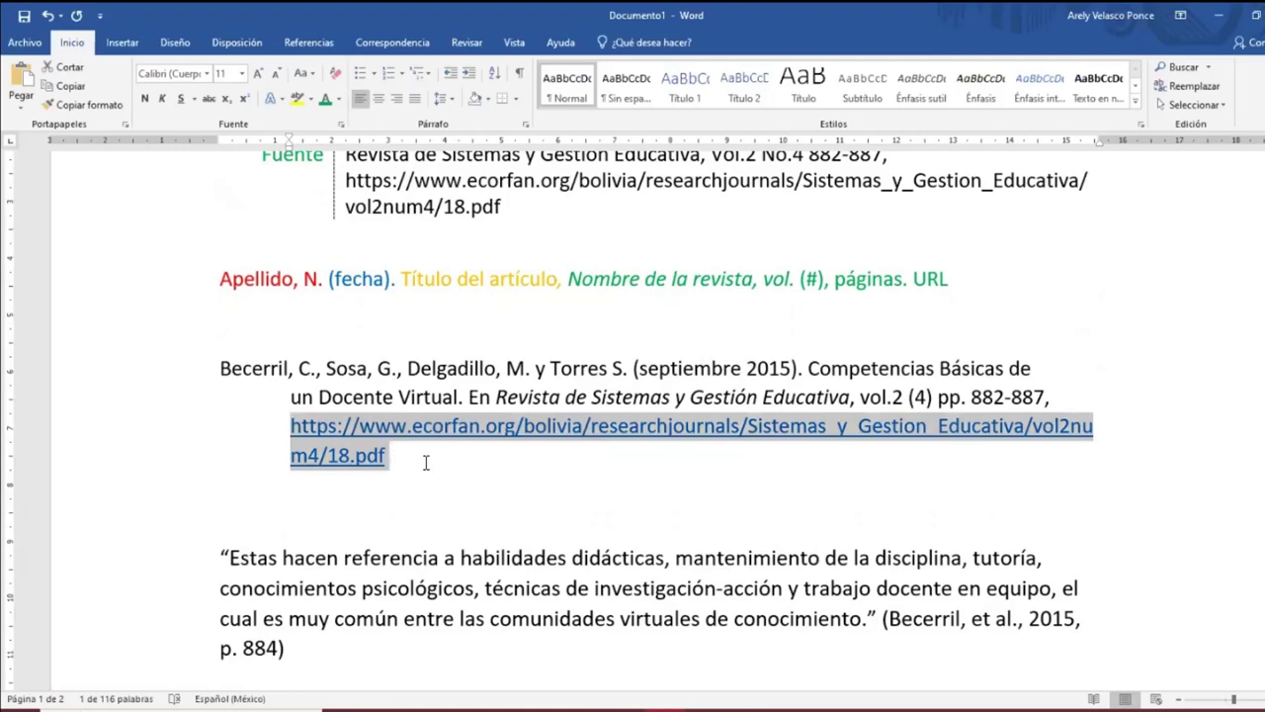
left_click(522, 482)
key("alt+Tab")
key("ctrl+shift+Tab")
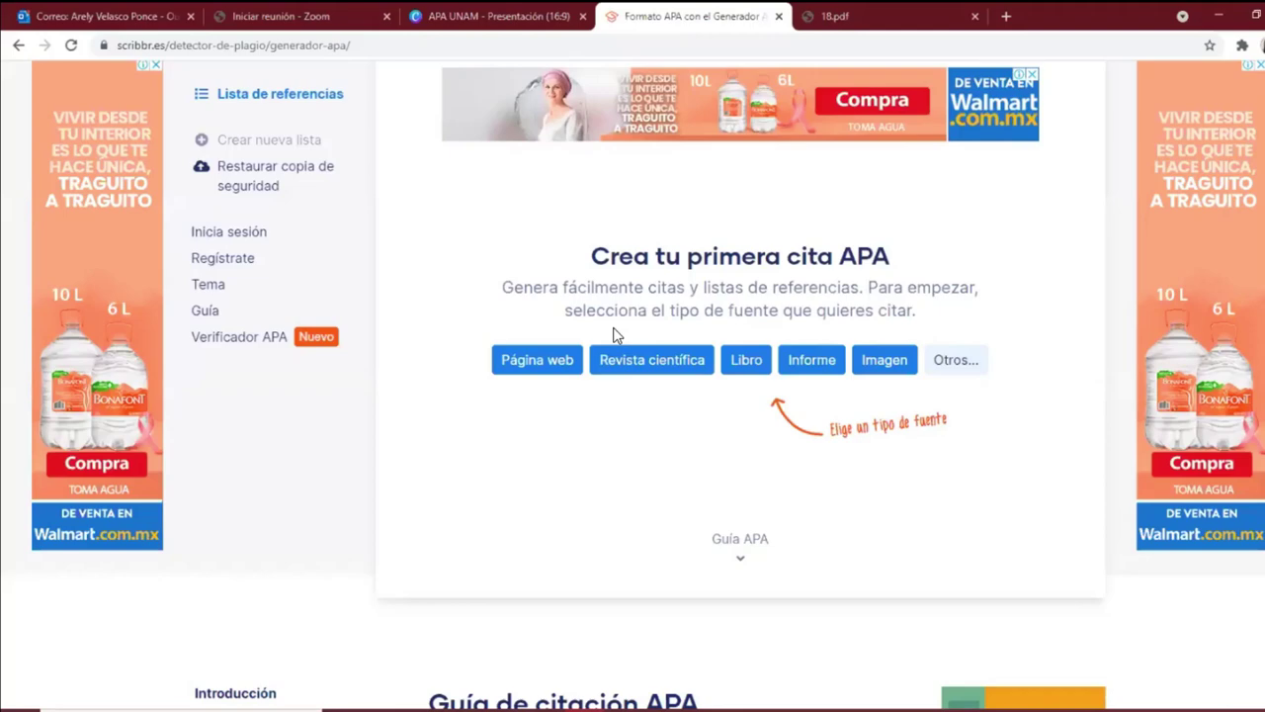
Start a Periódico citation and look up the pasted ecorfan.org PDF URL.
left_click(955, 362)
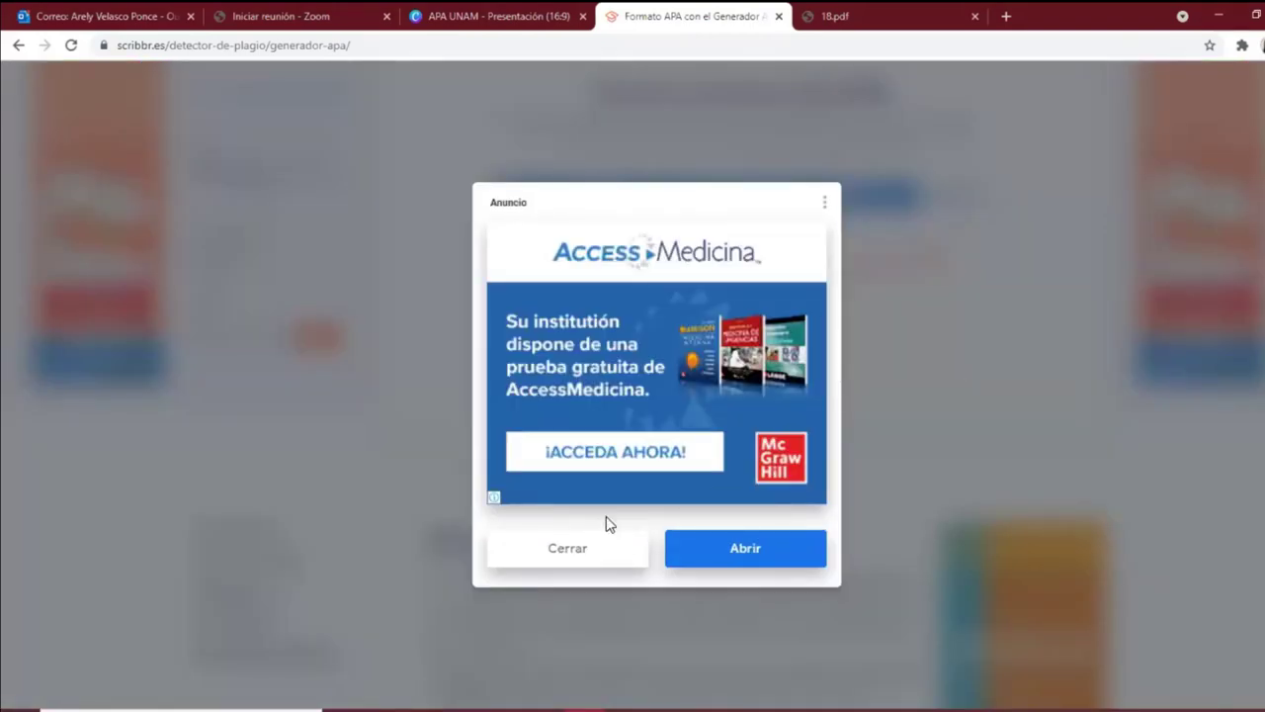
left_click(593, 551)
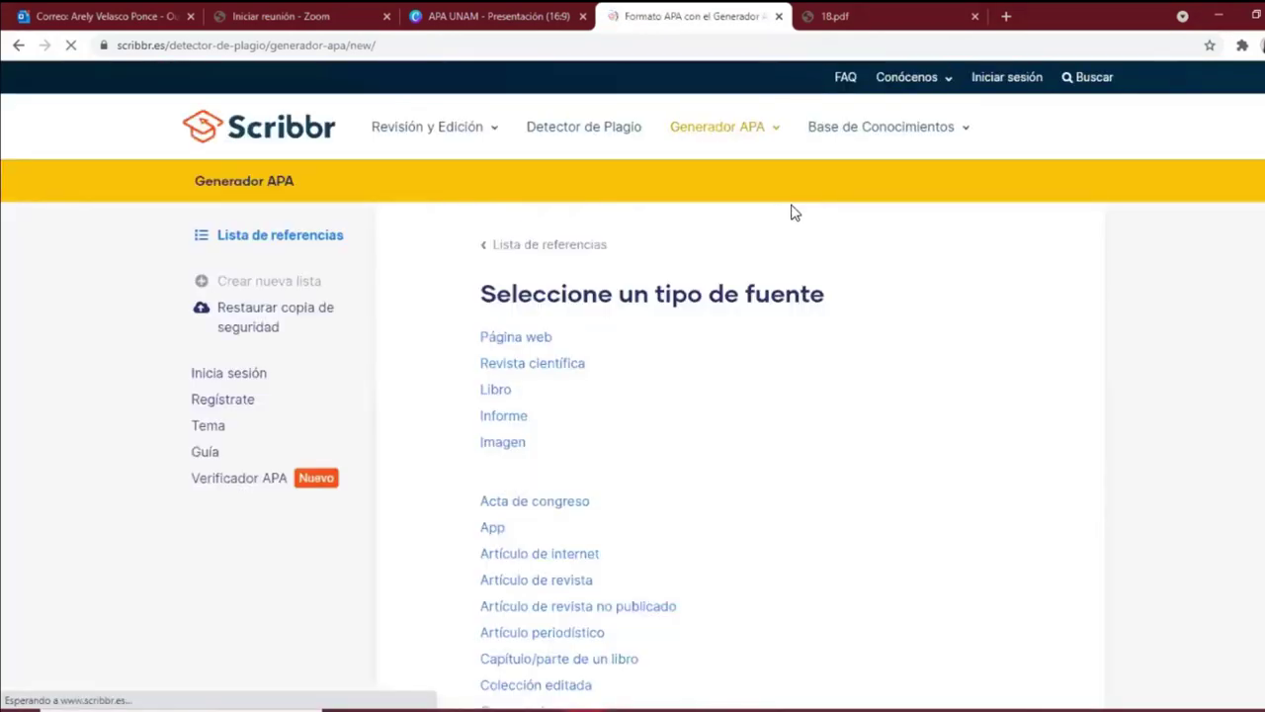
scroll(830, 306, "down", 3)
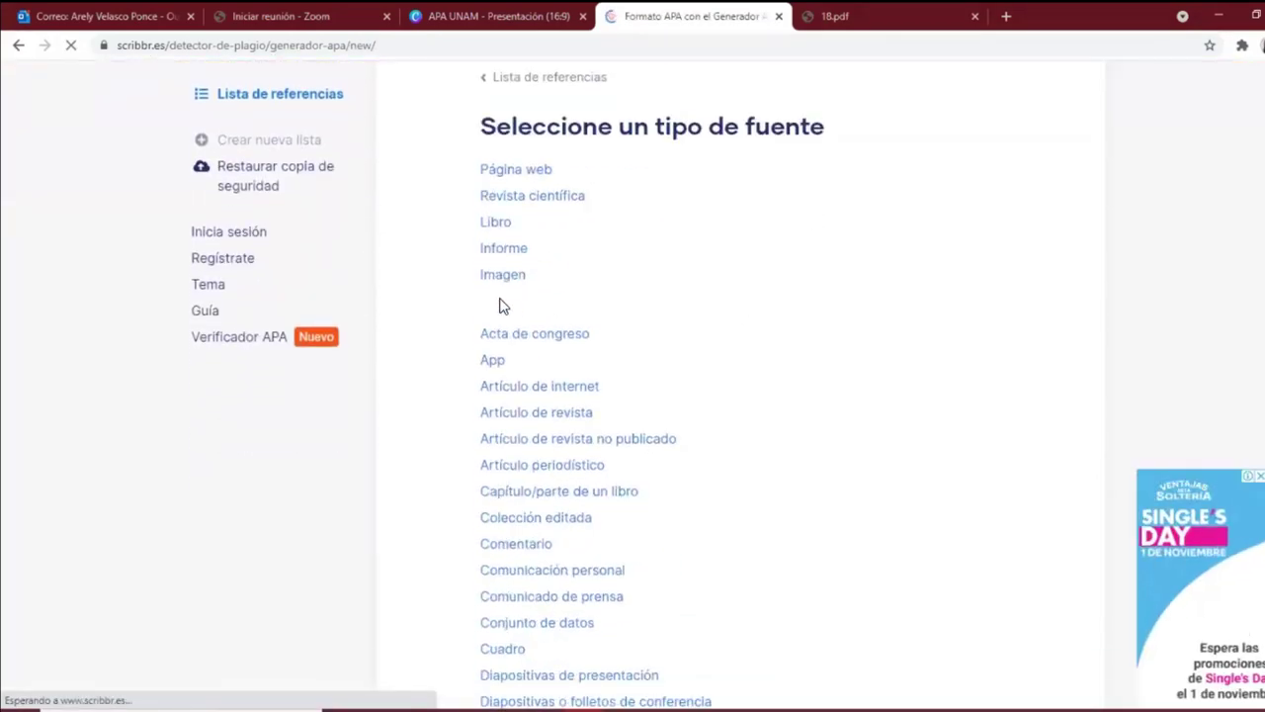
scroll(665, 323, "down", 1)
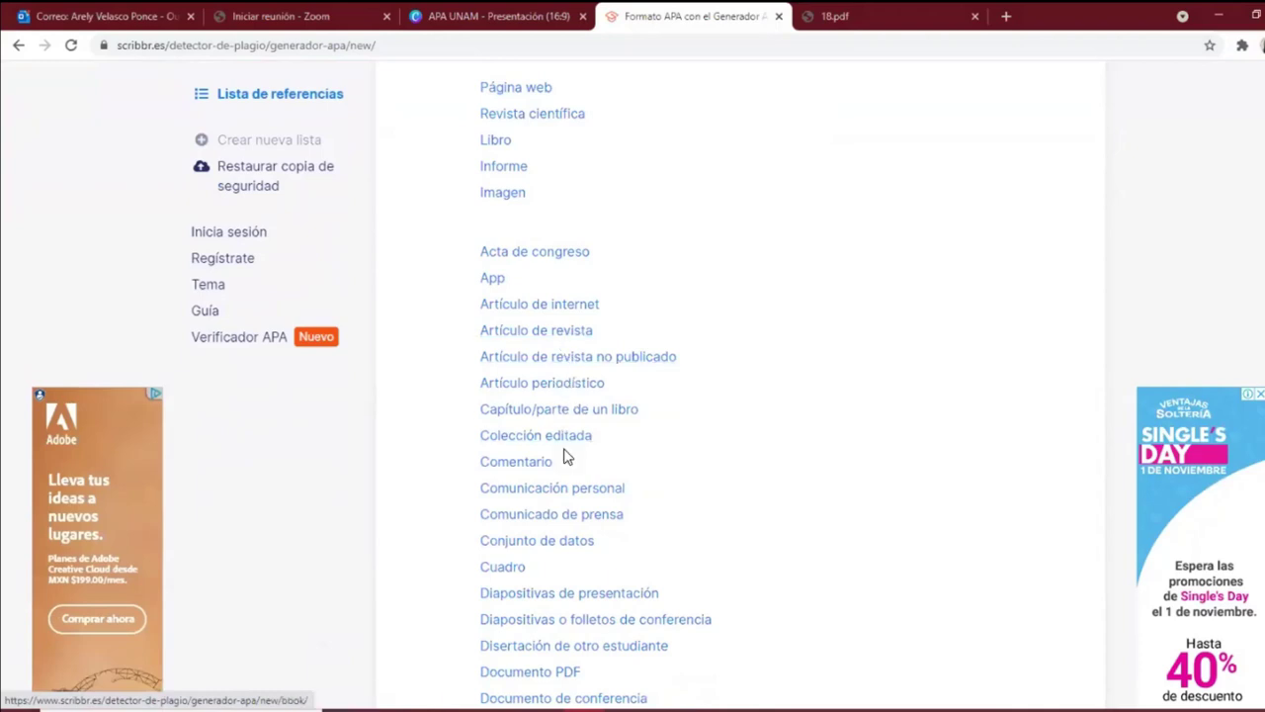
left_click(566, 395)
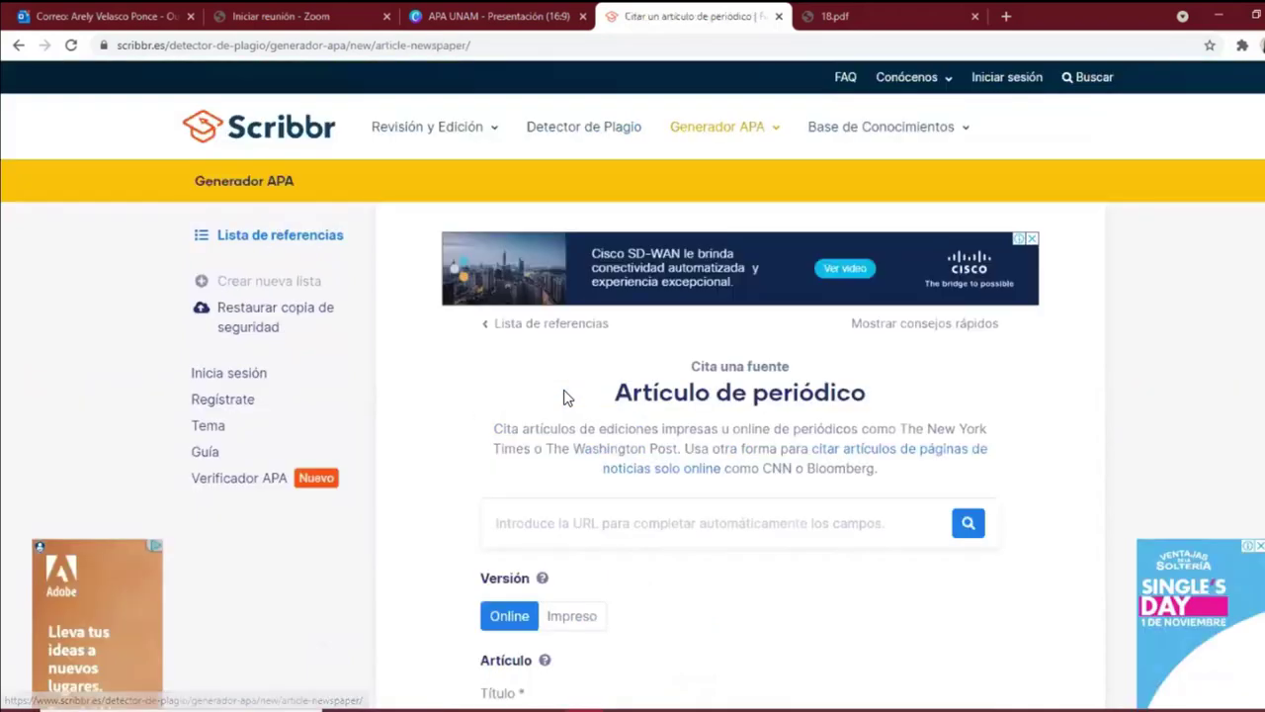
scroll(521, 470, "down", 3)
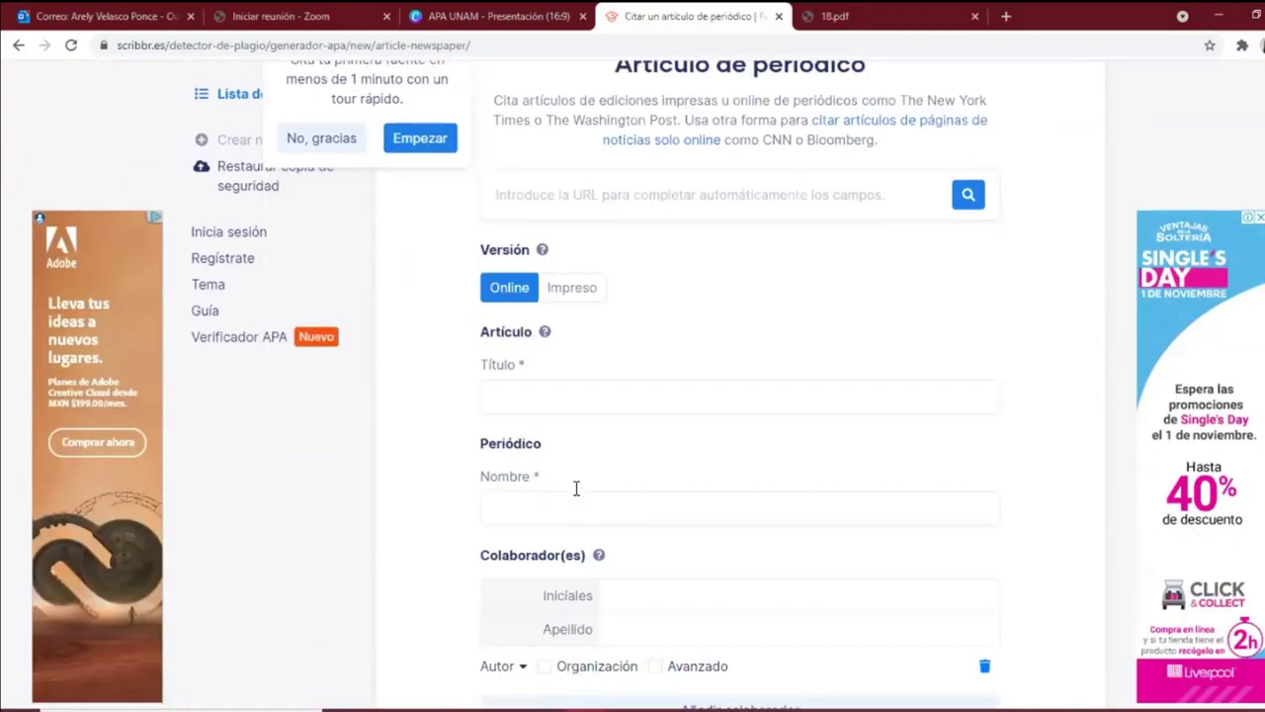
scroll(689, 444, "down", 6)
scroll(718, 486, "up", 9)
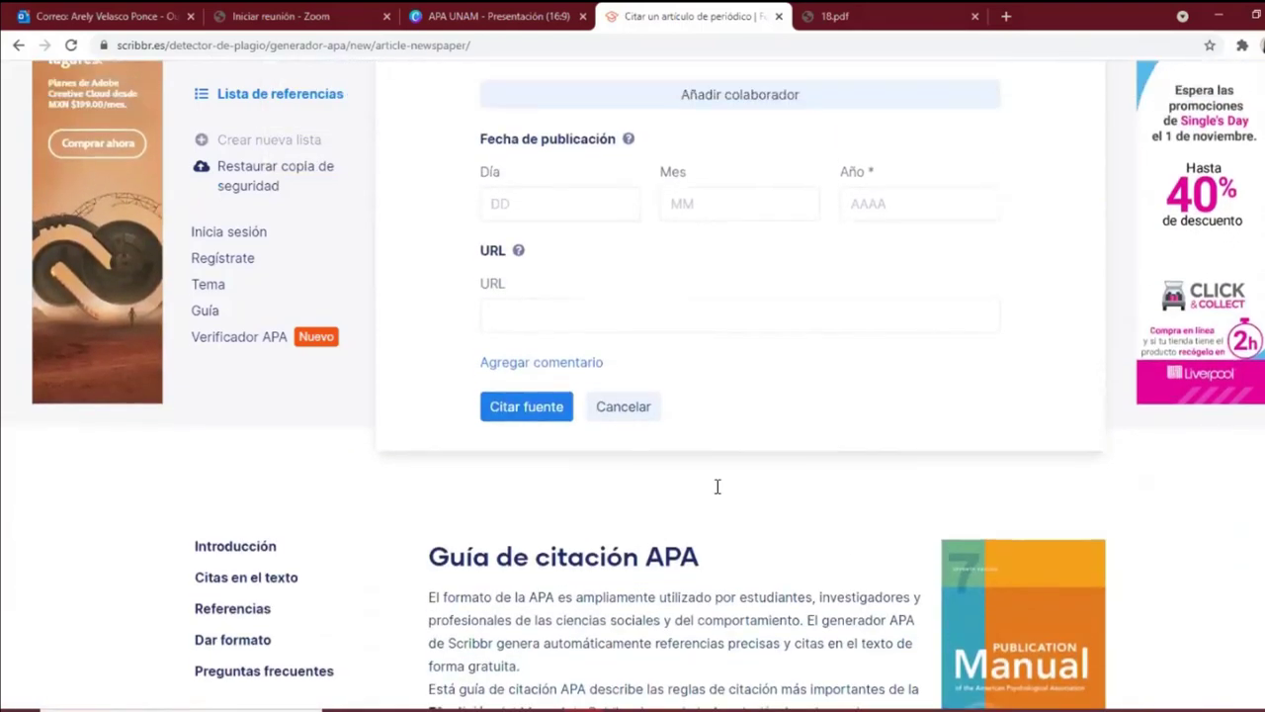
left_click(660, 446)
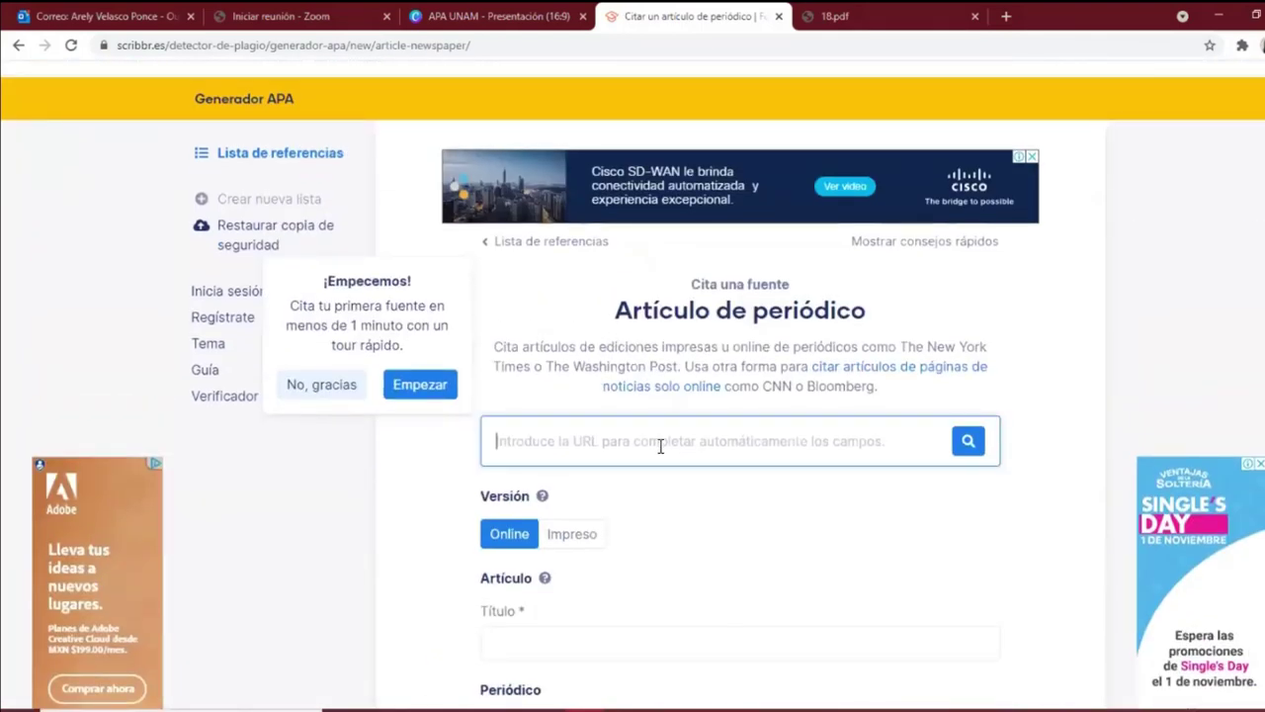
key("ctrl+v")
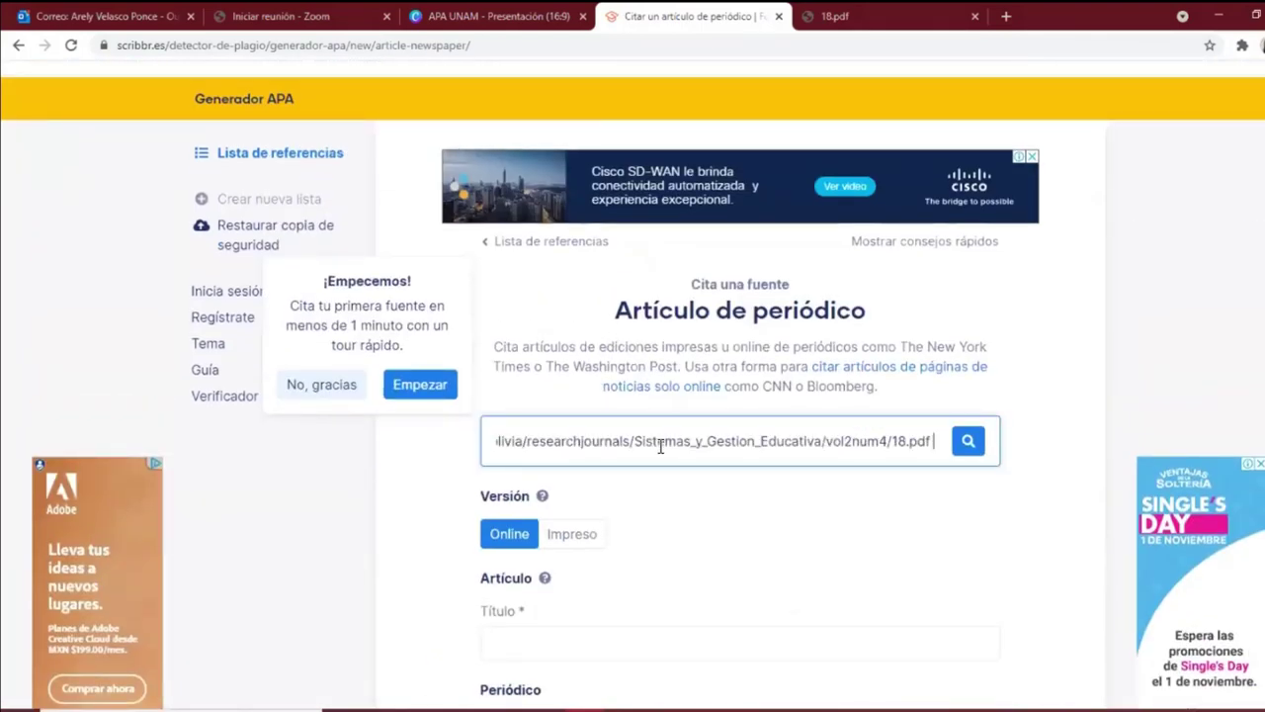
left_click(969, 440)
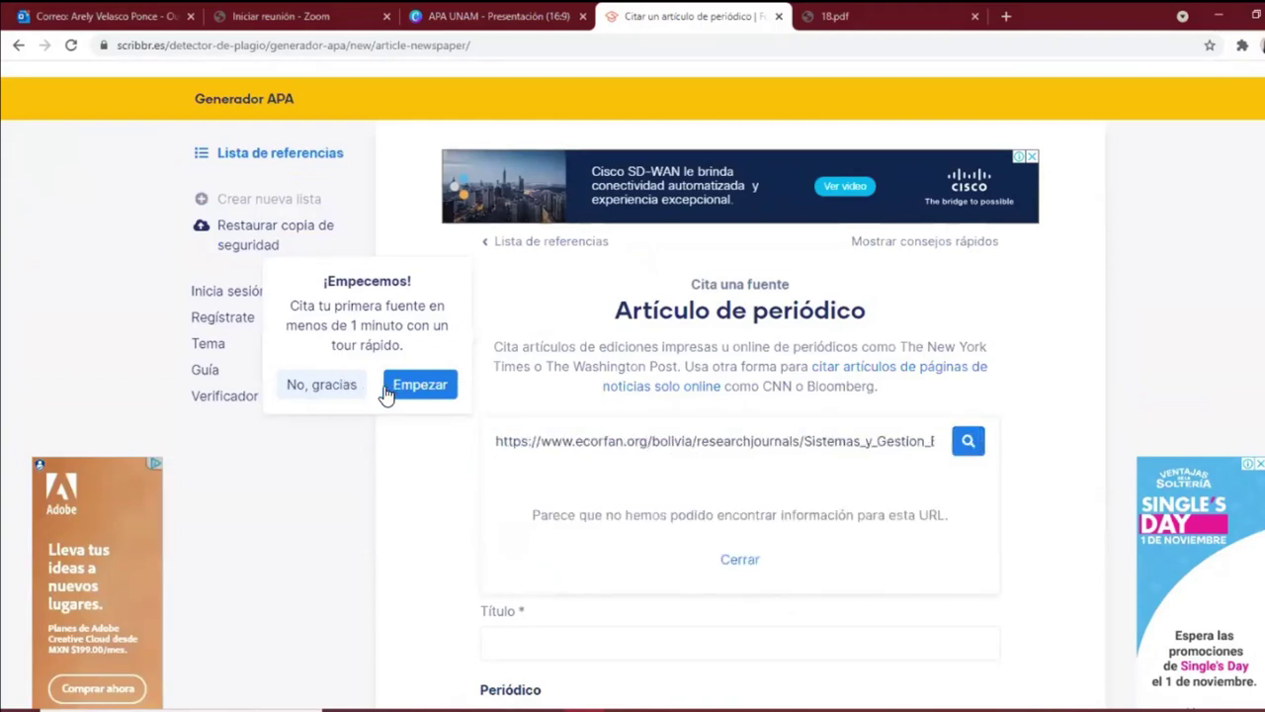
Dismiss the tour offer, retry the URL lookup, and close the no-information notice.
left_click(345, 396)
scroll(974, 495, "down", 3)
scroll(949, 455, "down", 2)
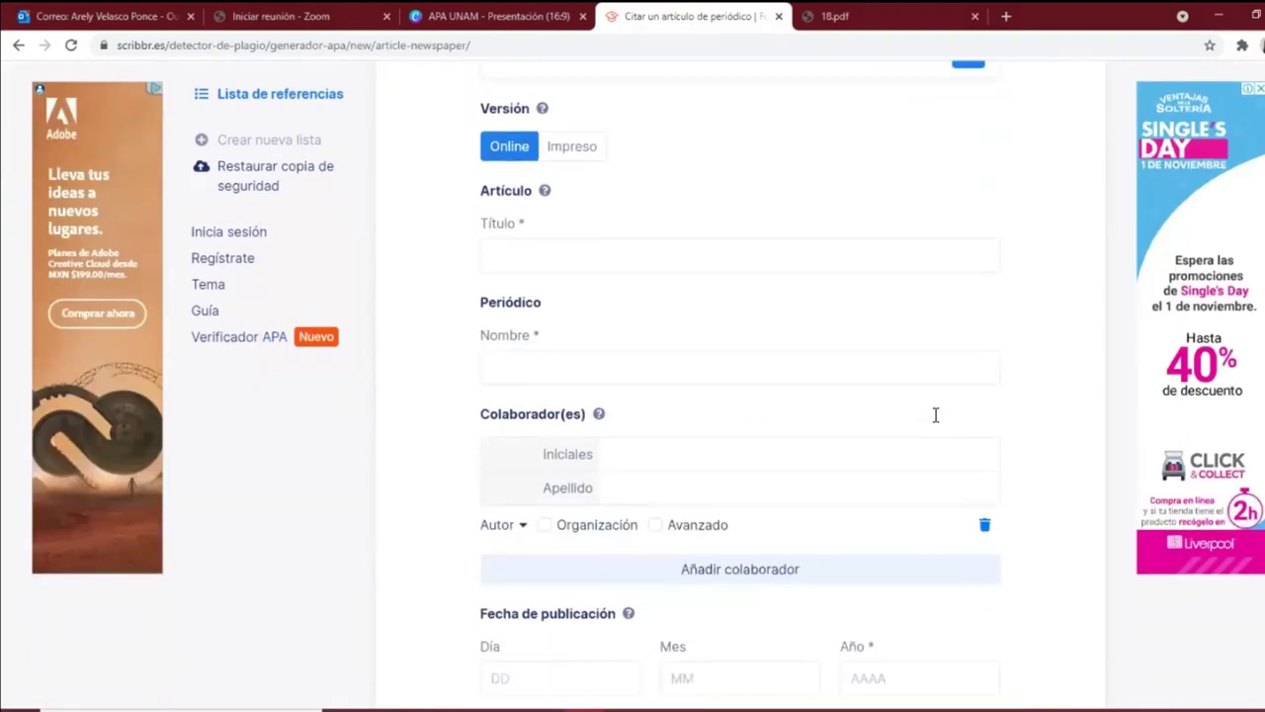
scroll(935, 415, "up", 3)
left_click(969, 276)
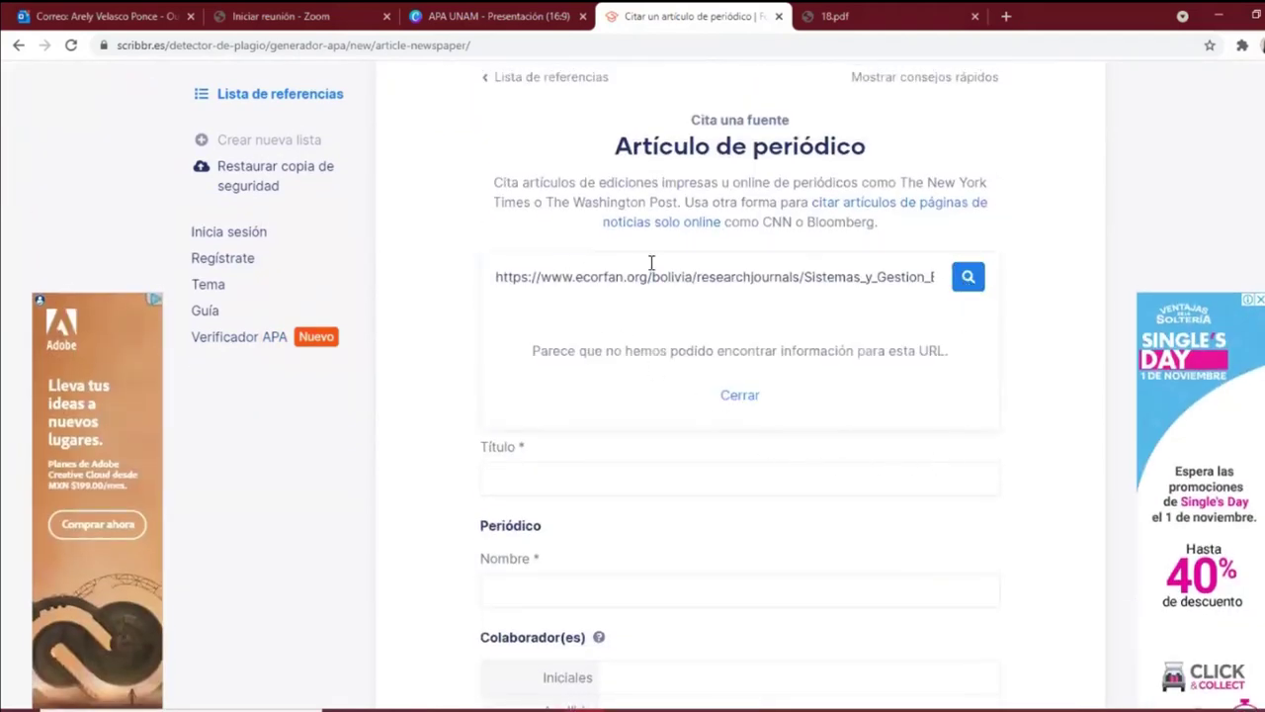
left_click(748, 398)
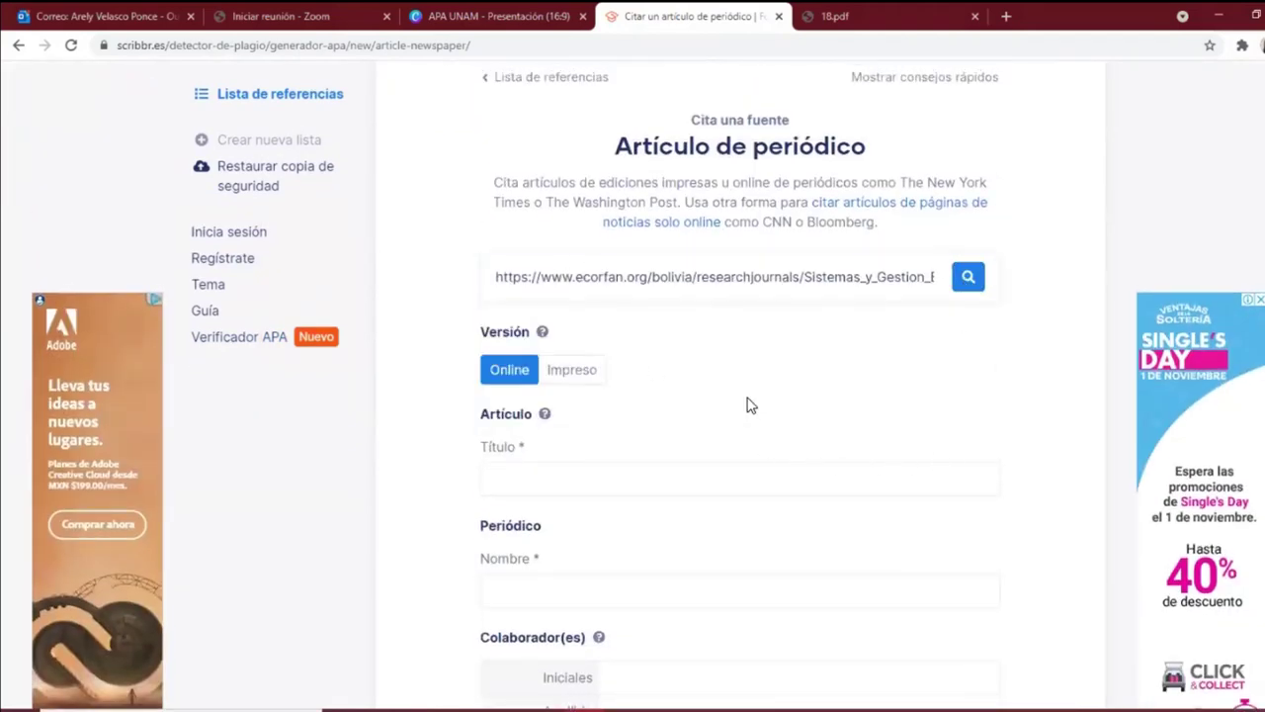
Retry the URL lookup with the Artículo de internet source type; no information found.
scroll(554, 249, "up", 3)
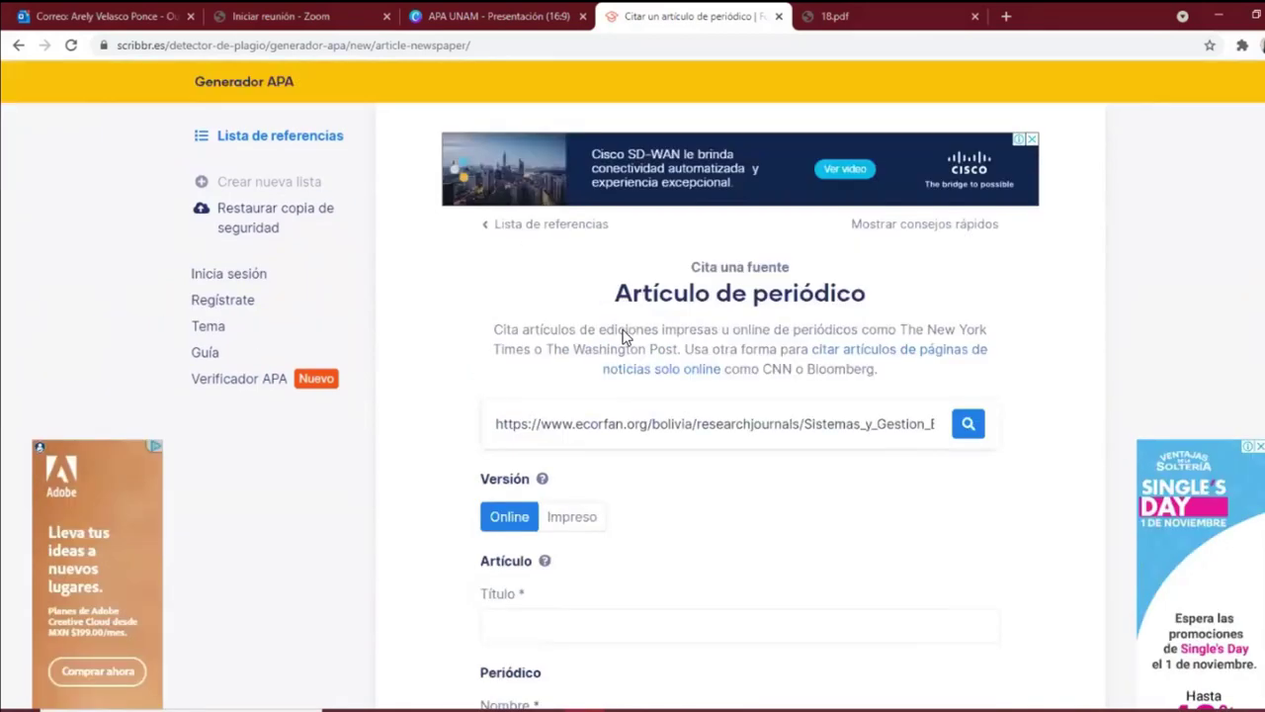
left_click(483, 324)
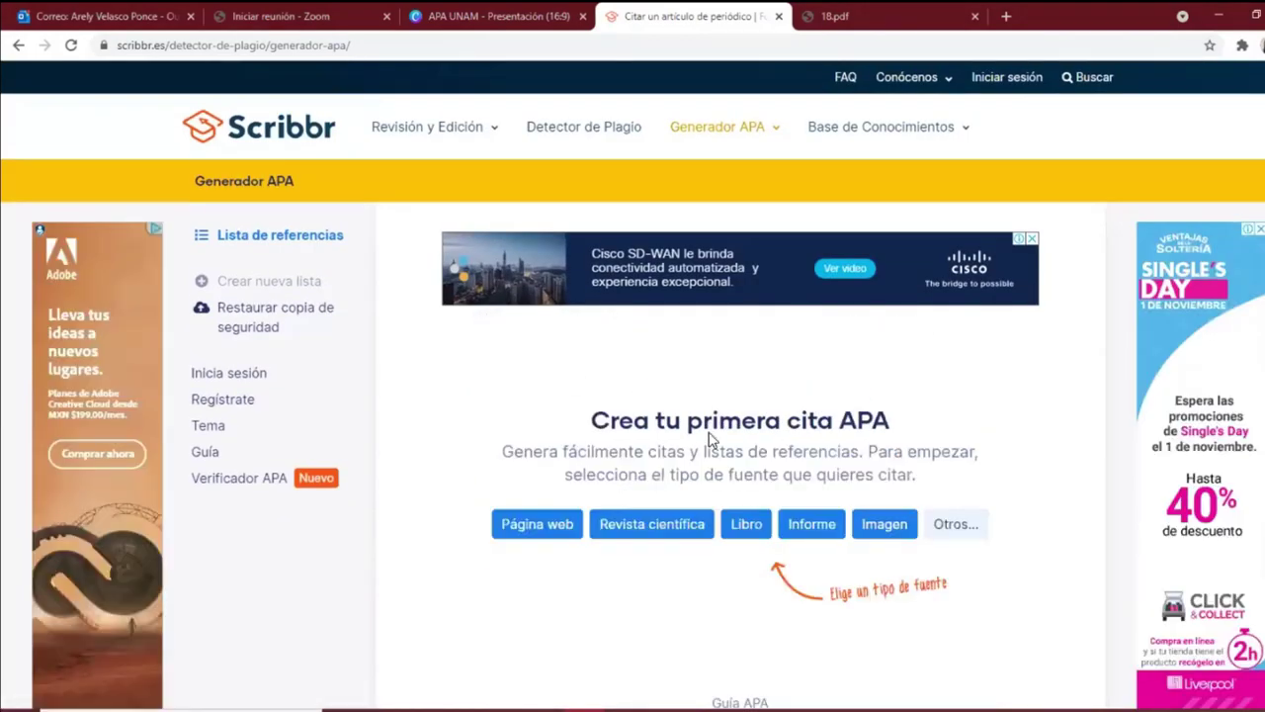
scroll(773, 411, "down", 2)
left_click(949, 366)
scroll(669, 441, "down", 5)
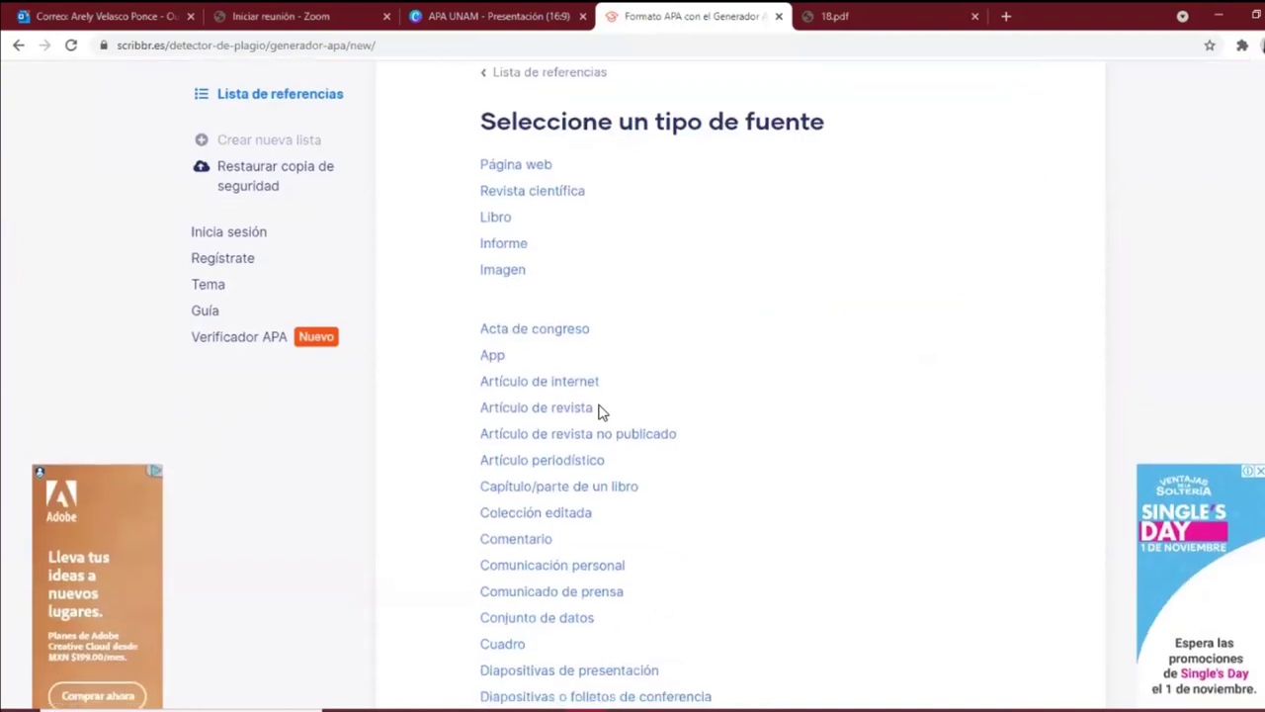
left_click(537, 304)
scroll(669, 468, "down", 1)
left_click(654, 276)
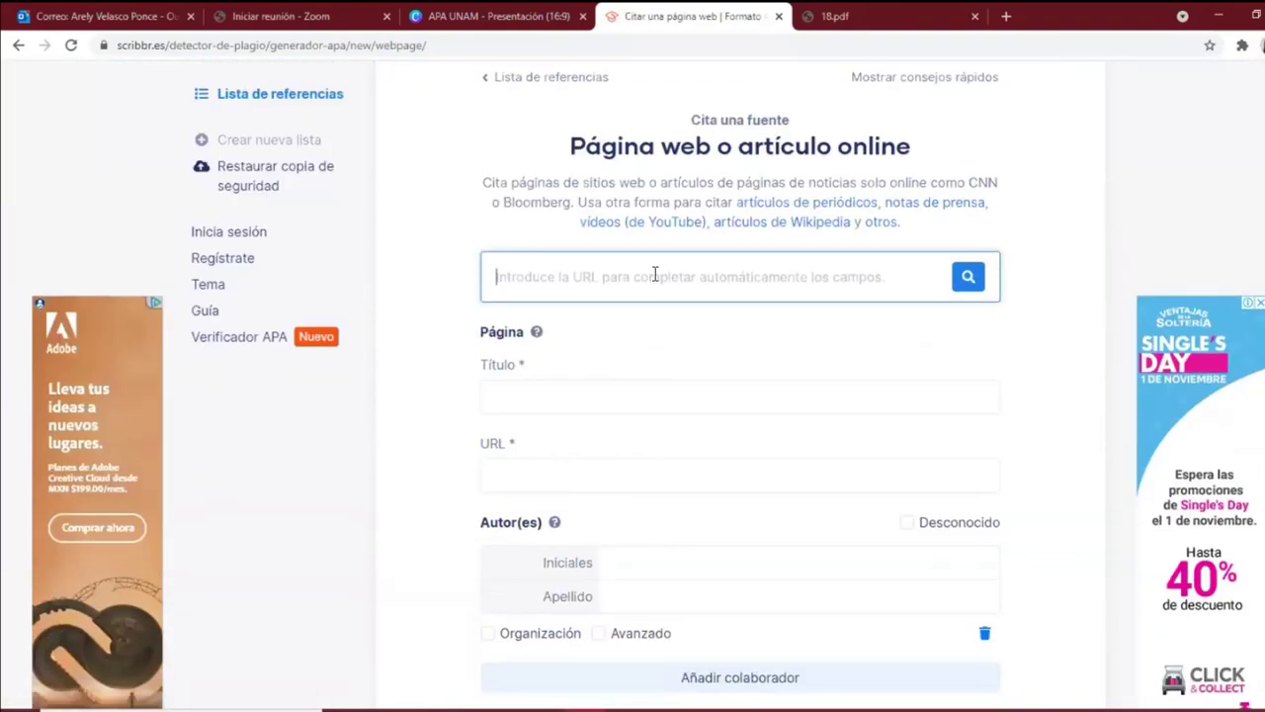
key("ctrl+v")
left_click(971, 279)
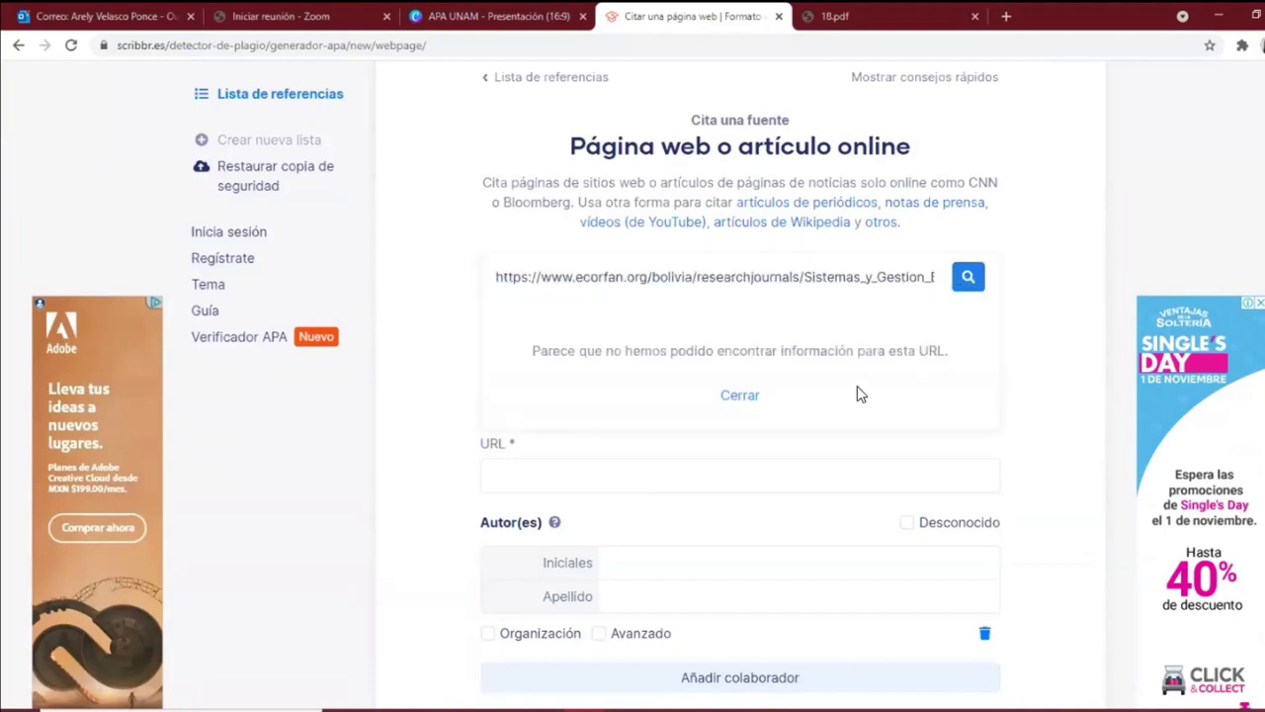
left_click(743, 394)
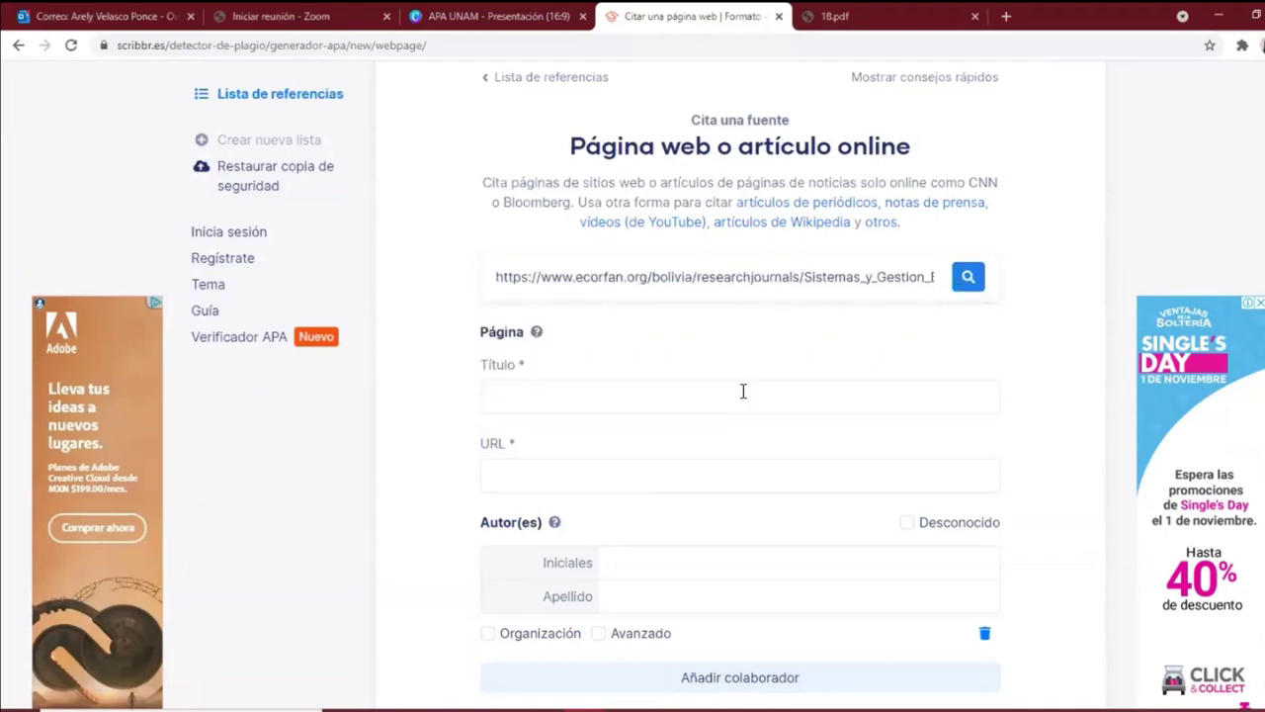
Switch to the Artículo de revista source type and try the URL lookup again.
left_click(486, 78)
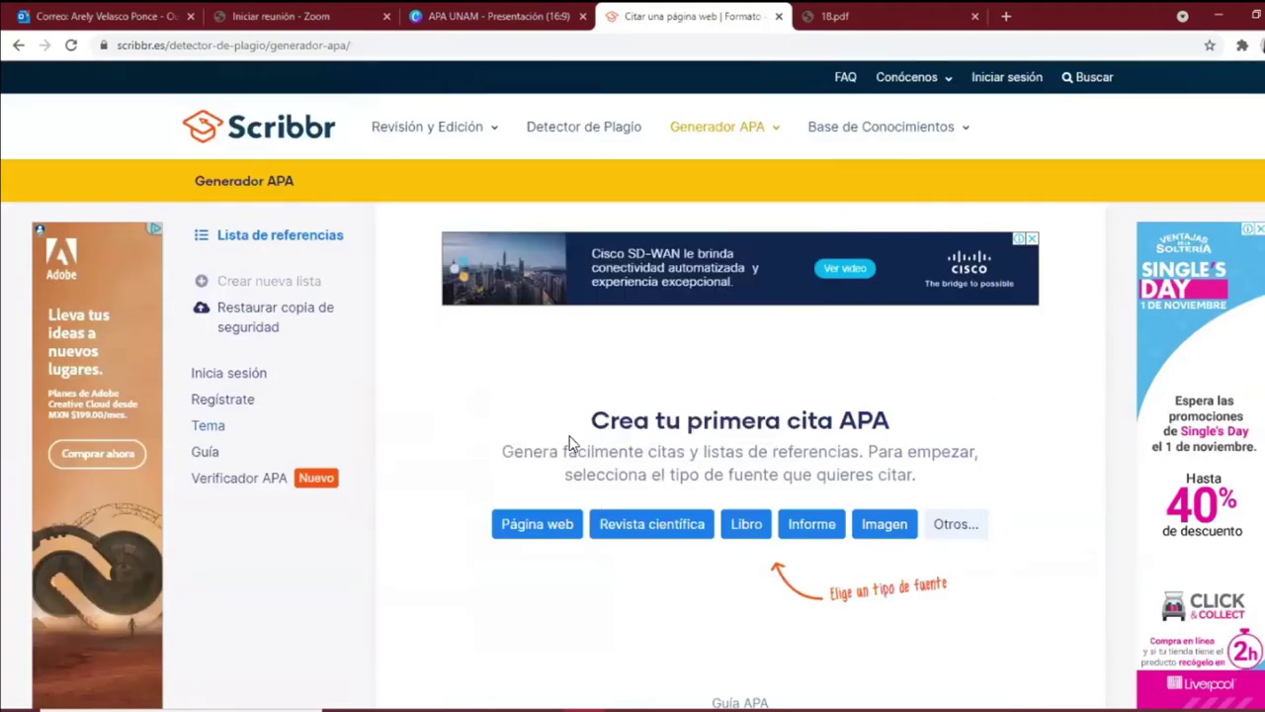
scroll(570, 441, "down", 3)
left_click(949, 357)
scroll(587, 481, "down", 2)
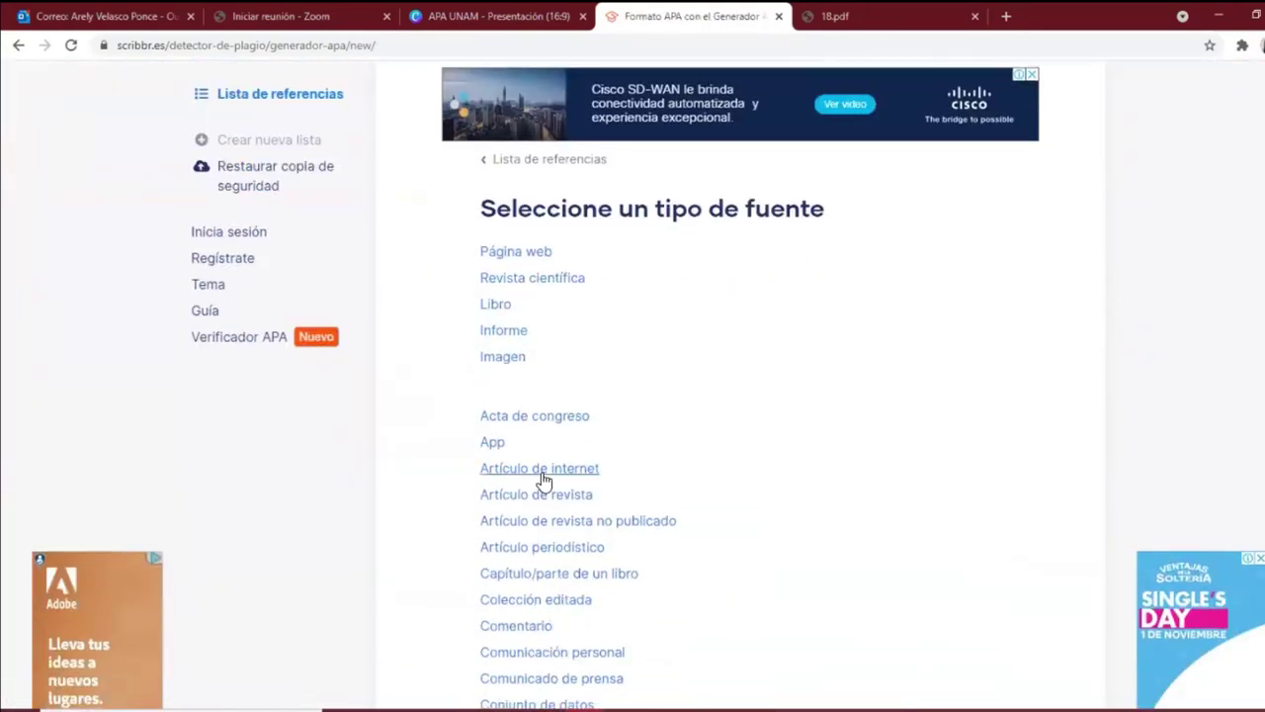
scroll(543, 480, "down", 2)
left_click(557, 333)
left_click(661, 498)
key("ctrl+v")
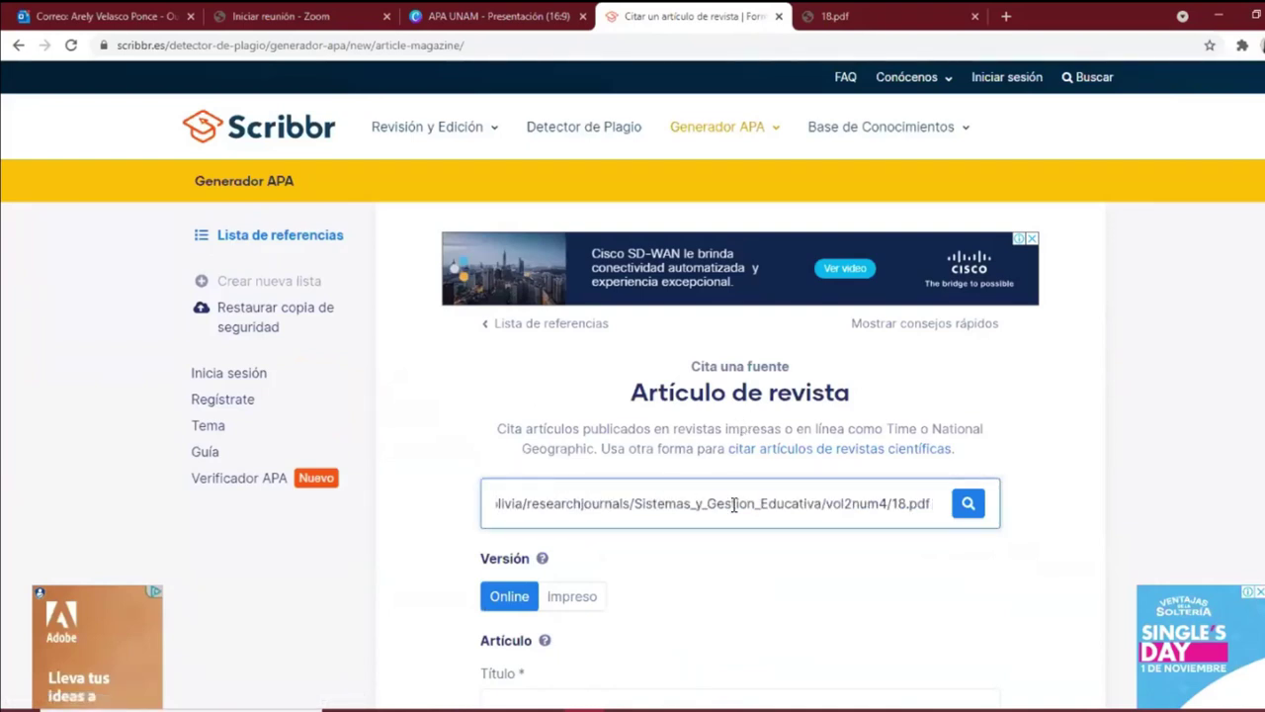
left_click(968, 503)
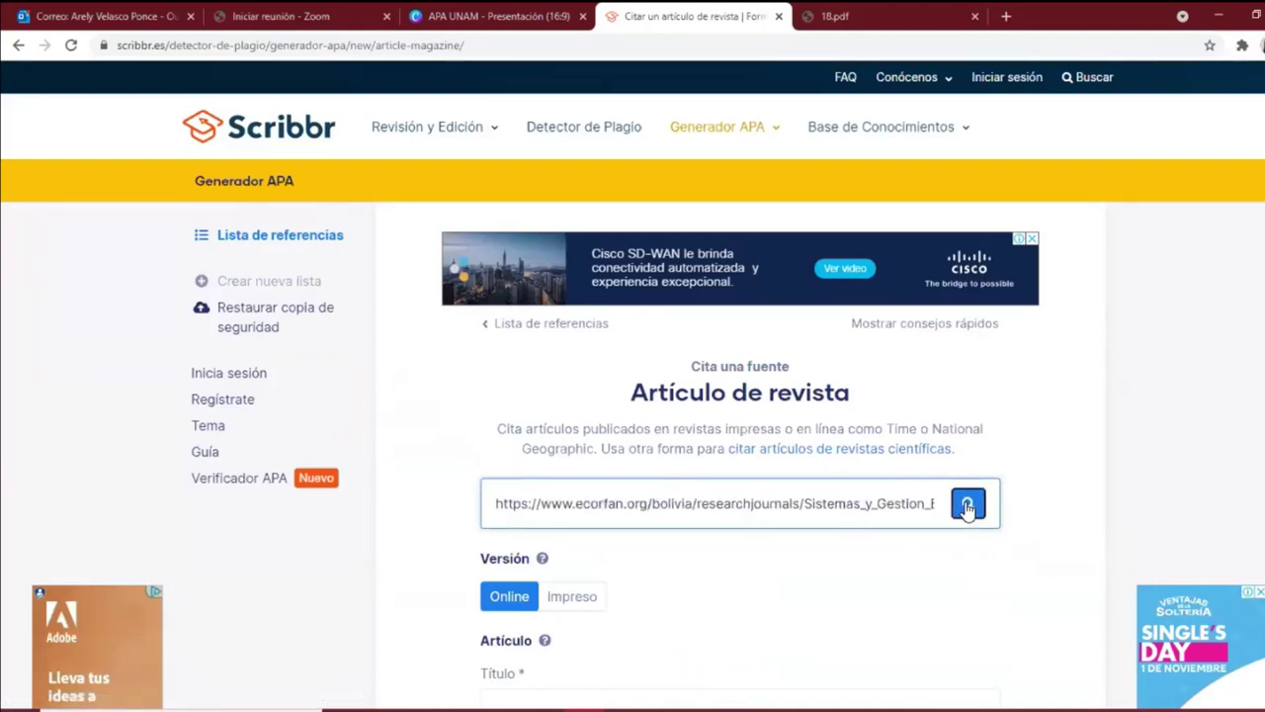
scroll(1134, 435, "down", 3)
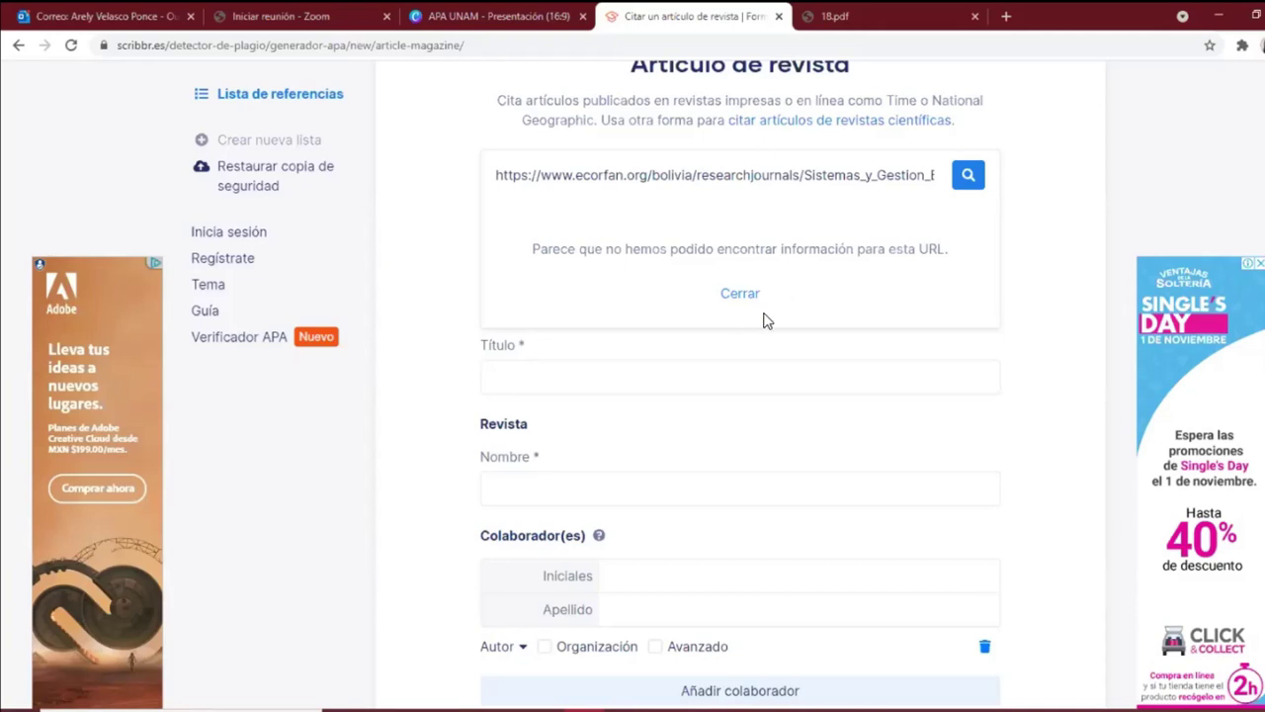
left_click(751, 294)
Go to the empty title and magazine name fields of the Artículo de revista form.
scroll(757, 246, "down", 3)
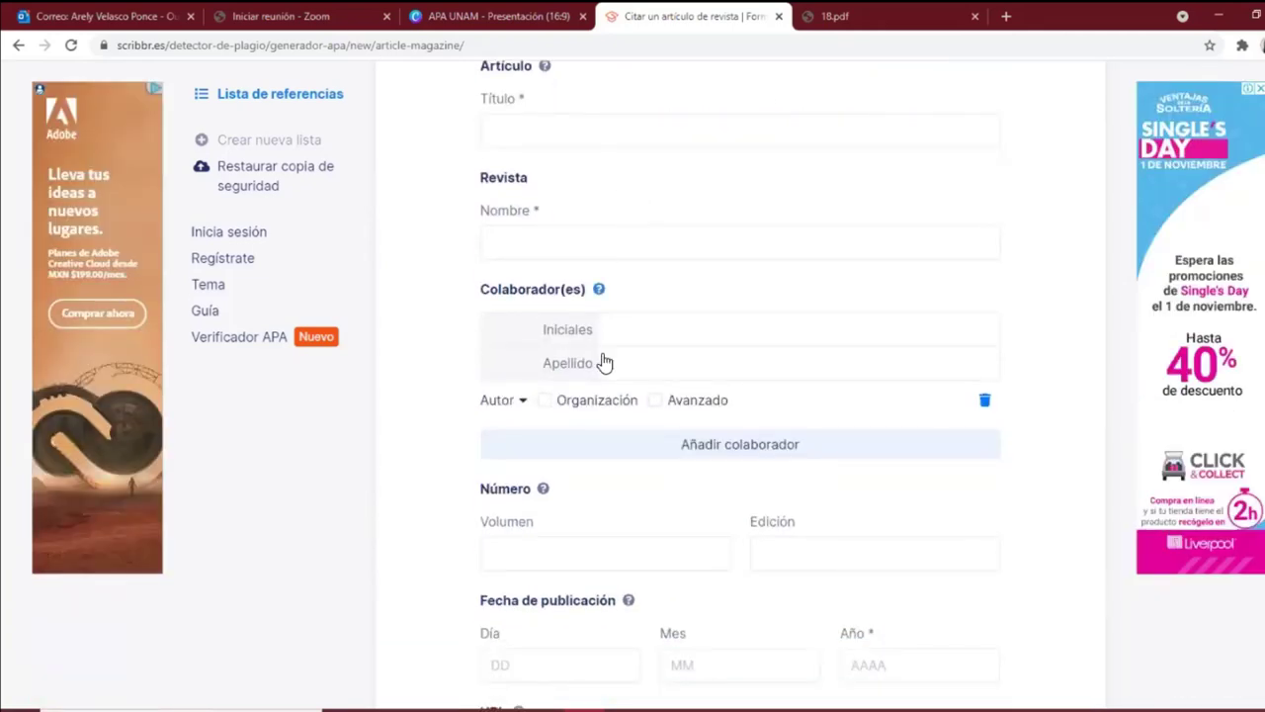
left_click(528, 129)
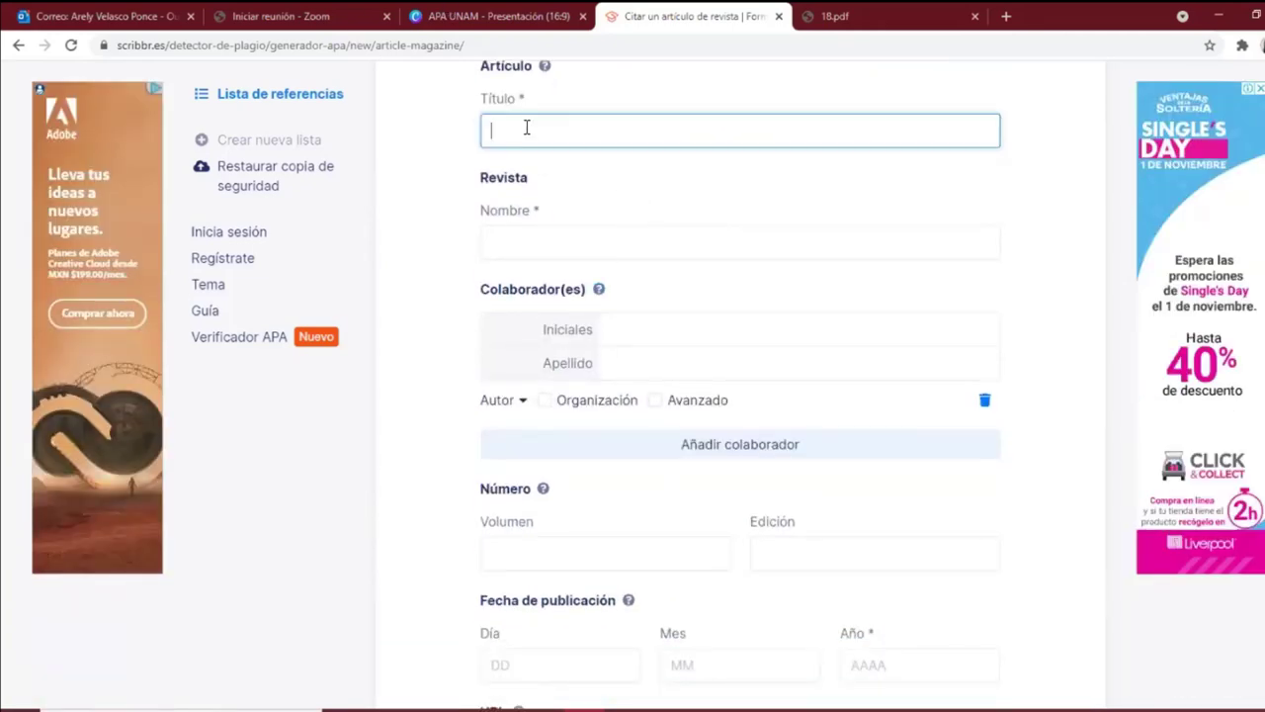
left_click(516, 247)
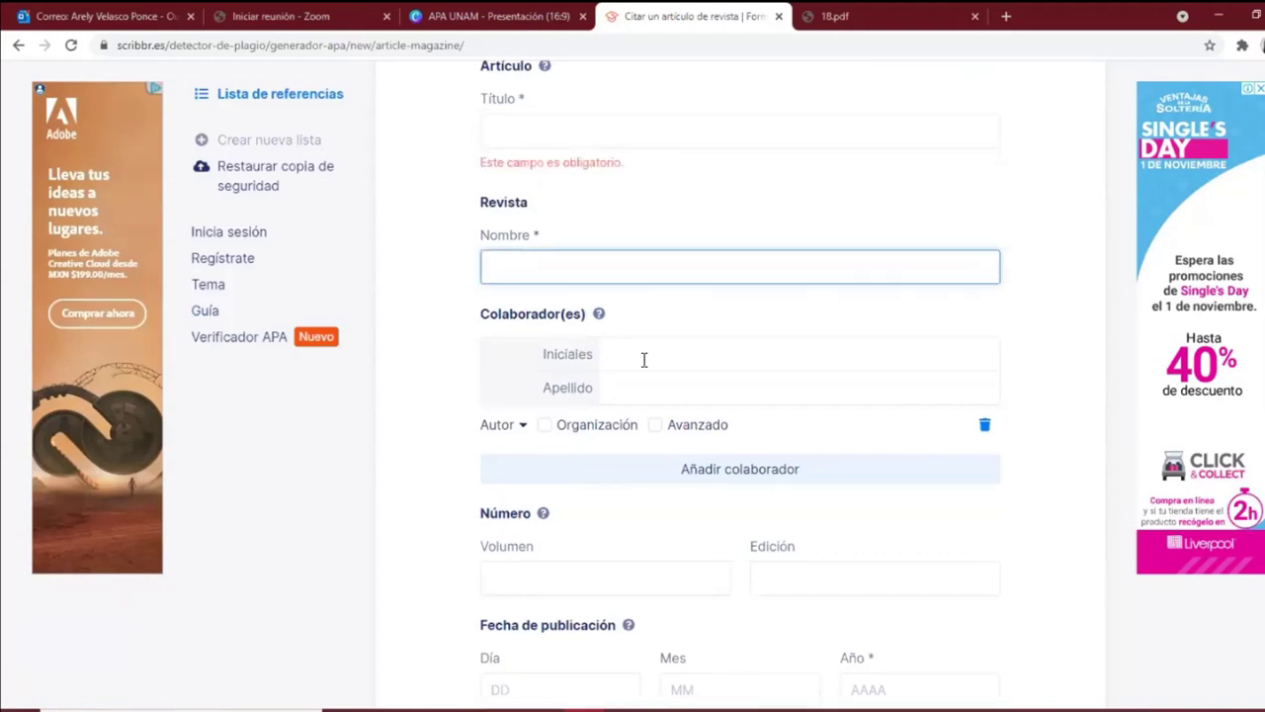
scroll(643, 356, "down", 4)
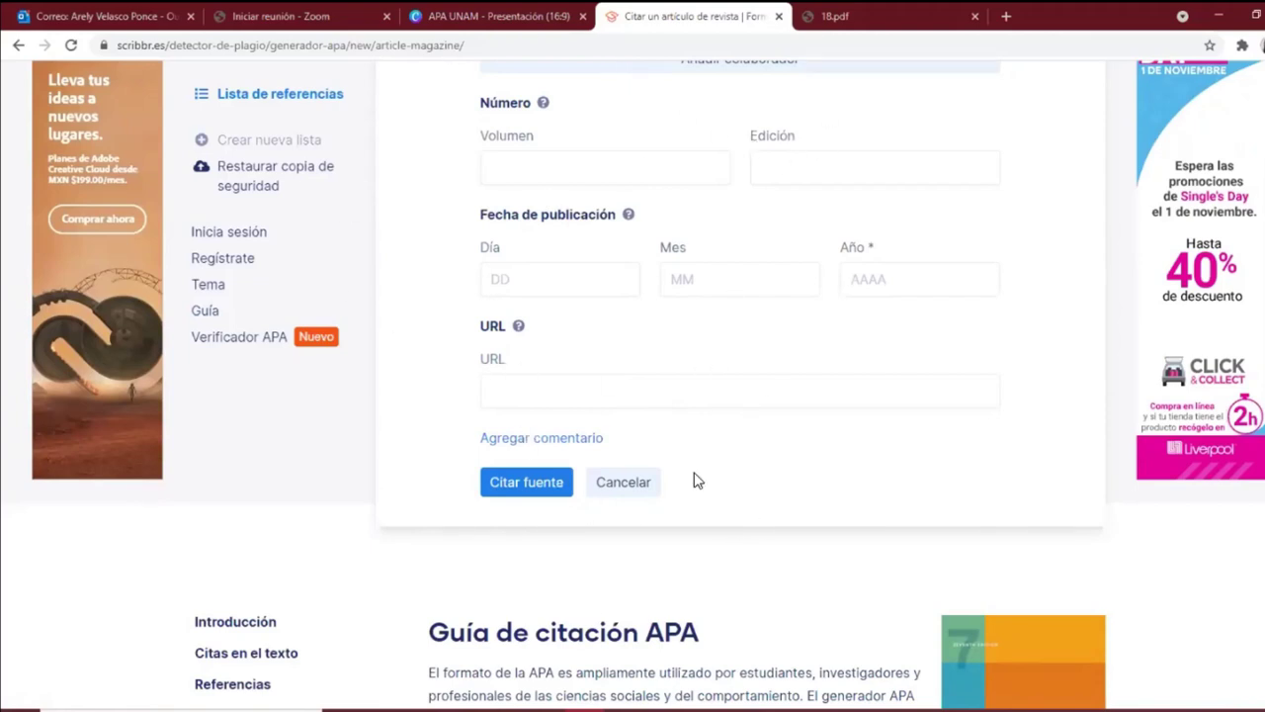
key("alt+Tab")
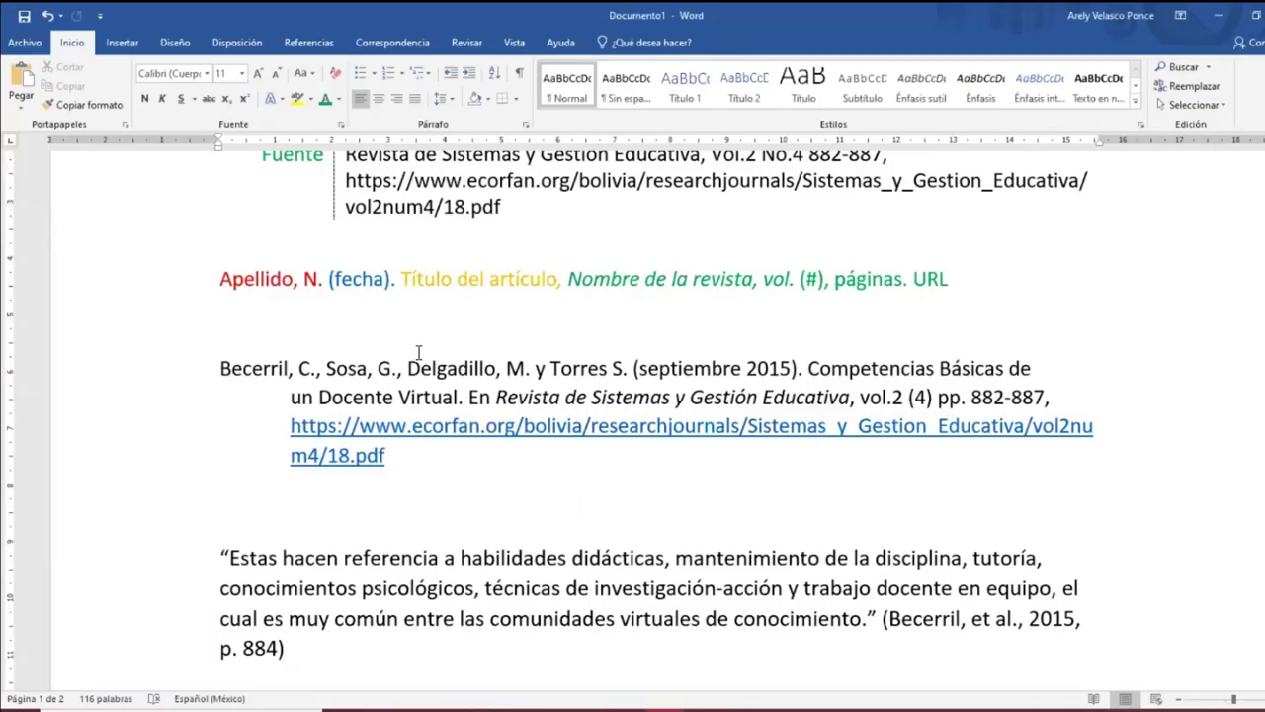
scroll(644, 367, "up", 3)
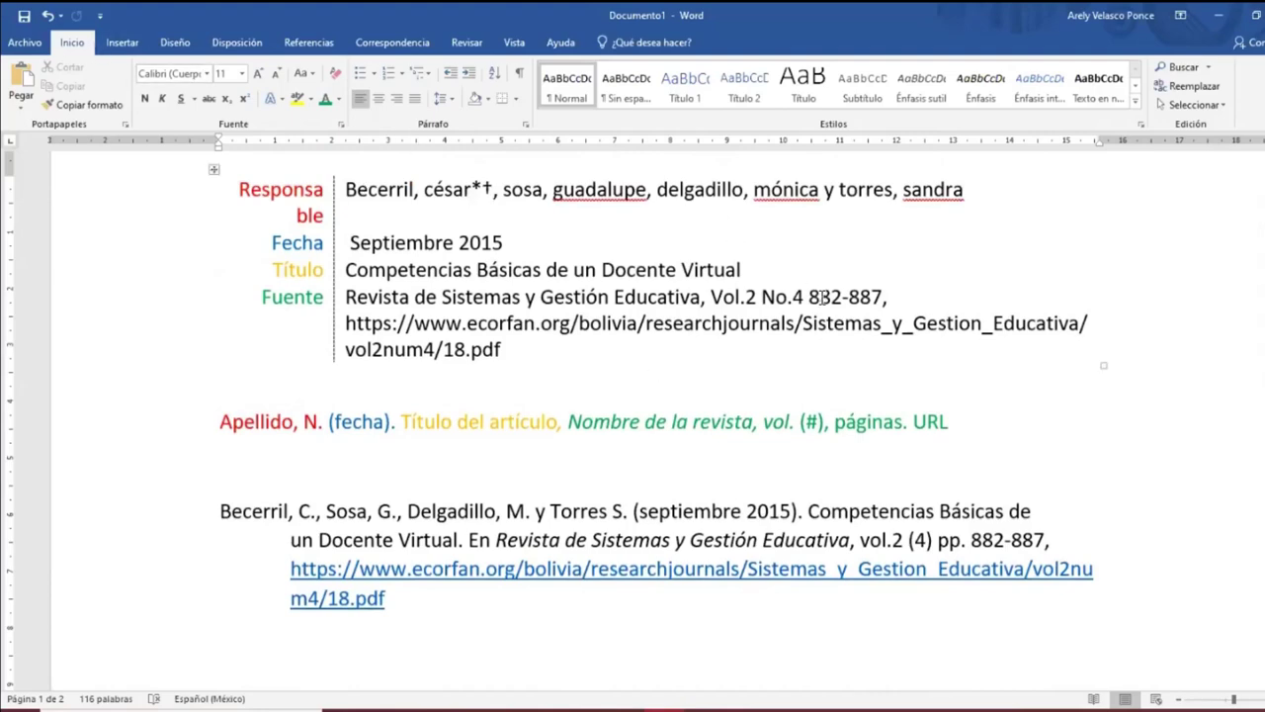
scroll(731, 356, "down", 6)
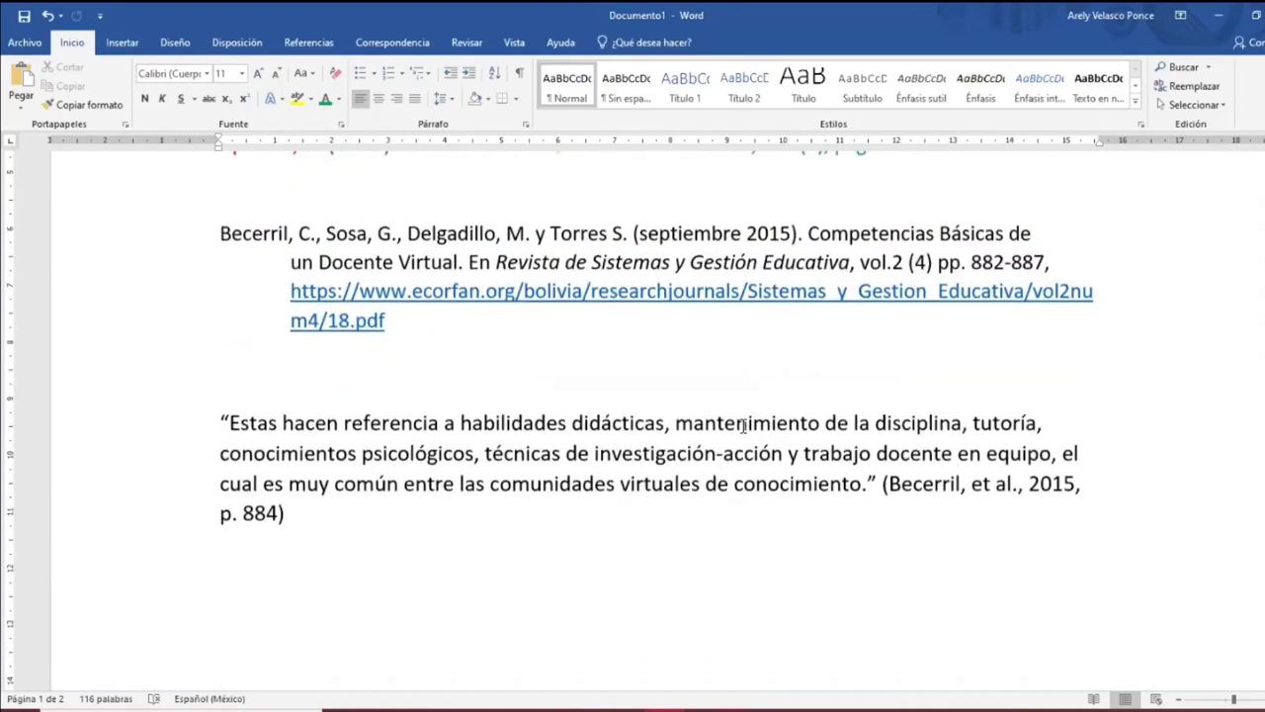
scroll(742, 480, "up", 3)
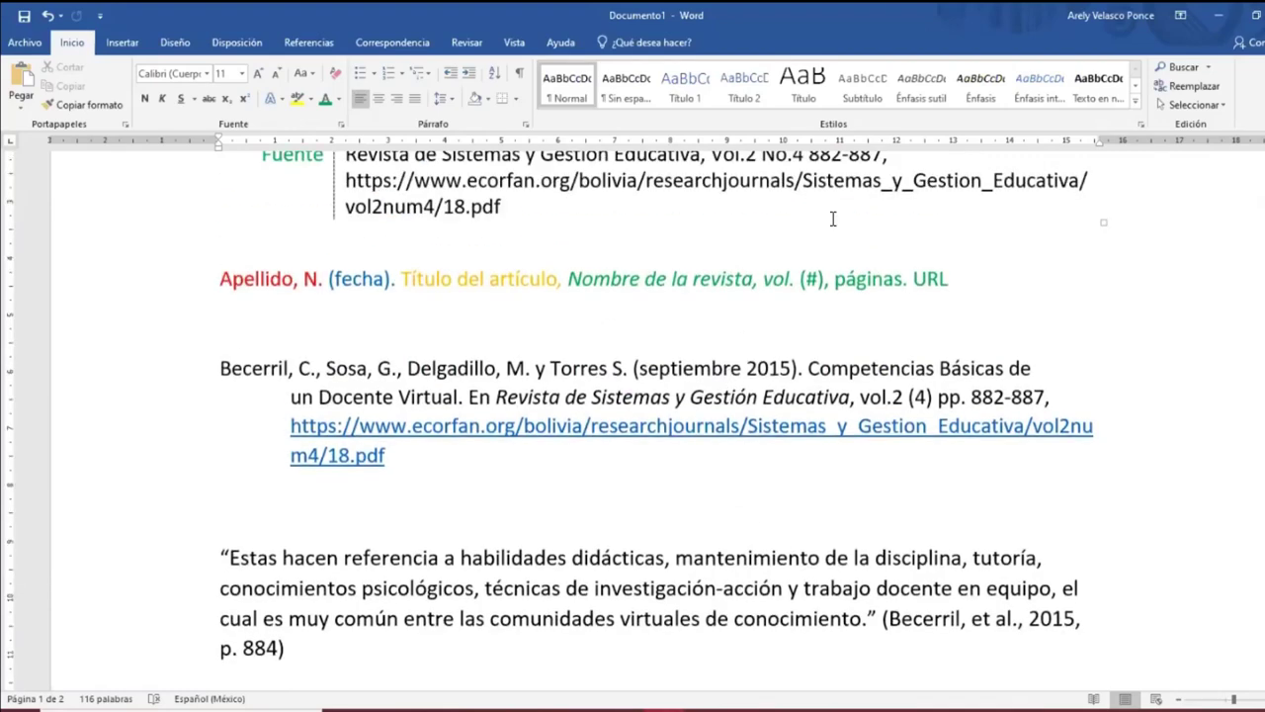
scroll(896, 344, "up", 6)
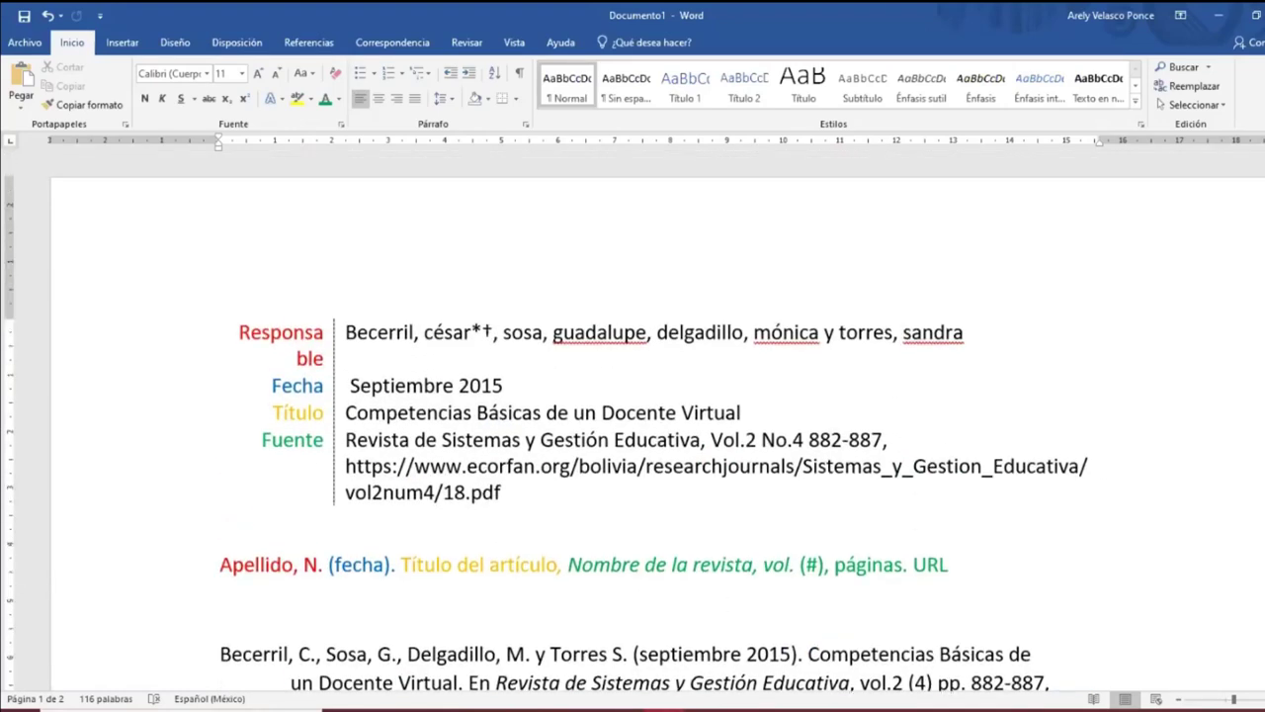
key("alt+Tab")
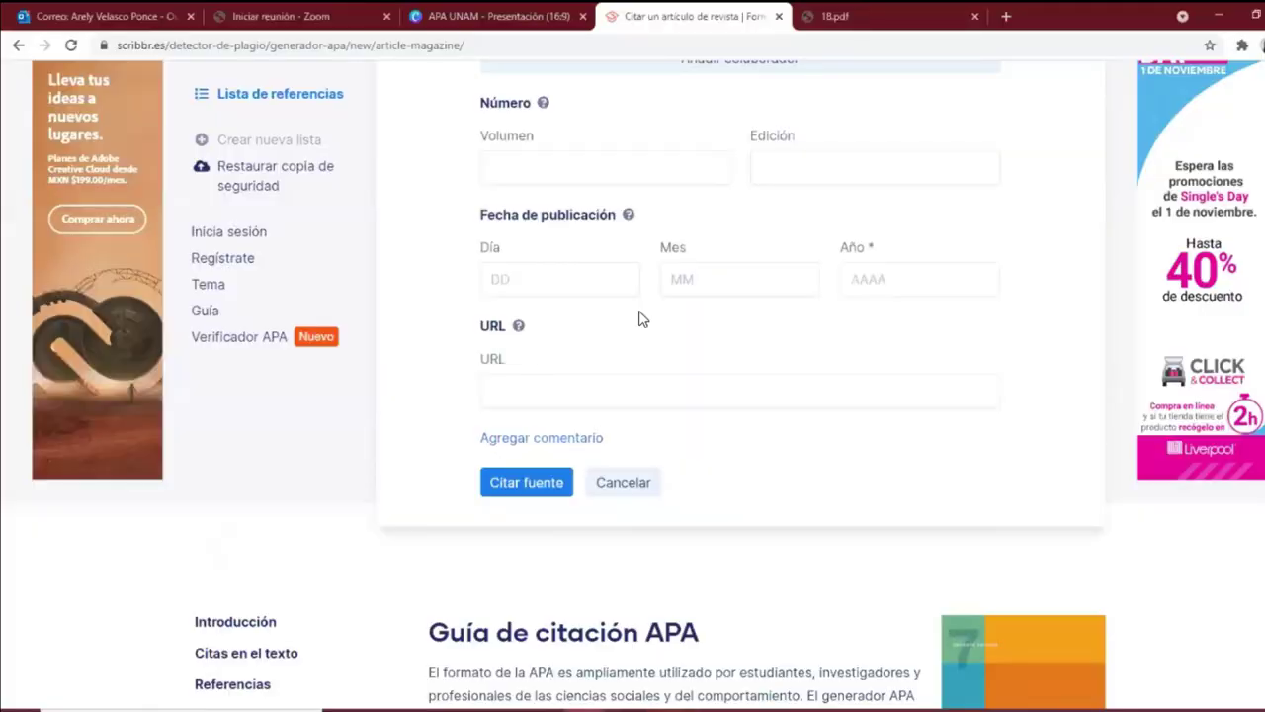
Close the citation page and go back to the Google search results.
left_click(779, 16)
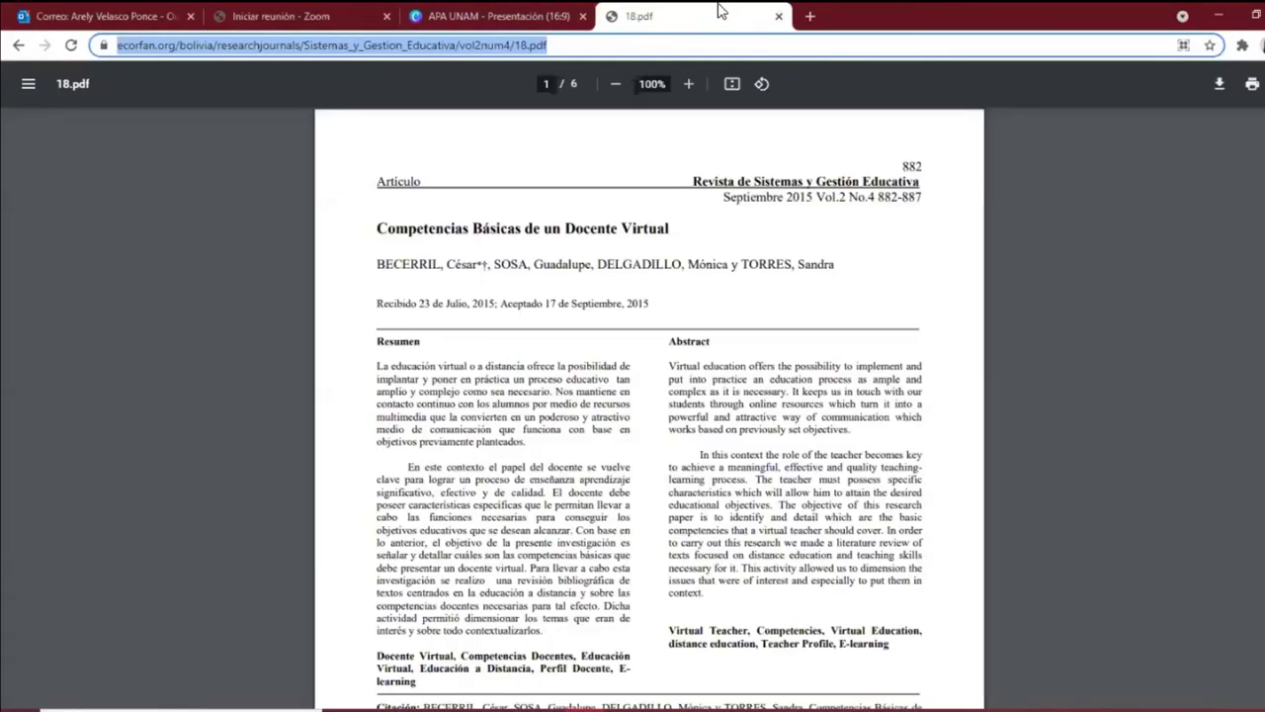
left_click(130, 201)
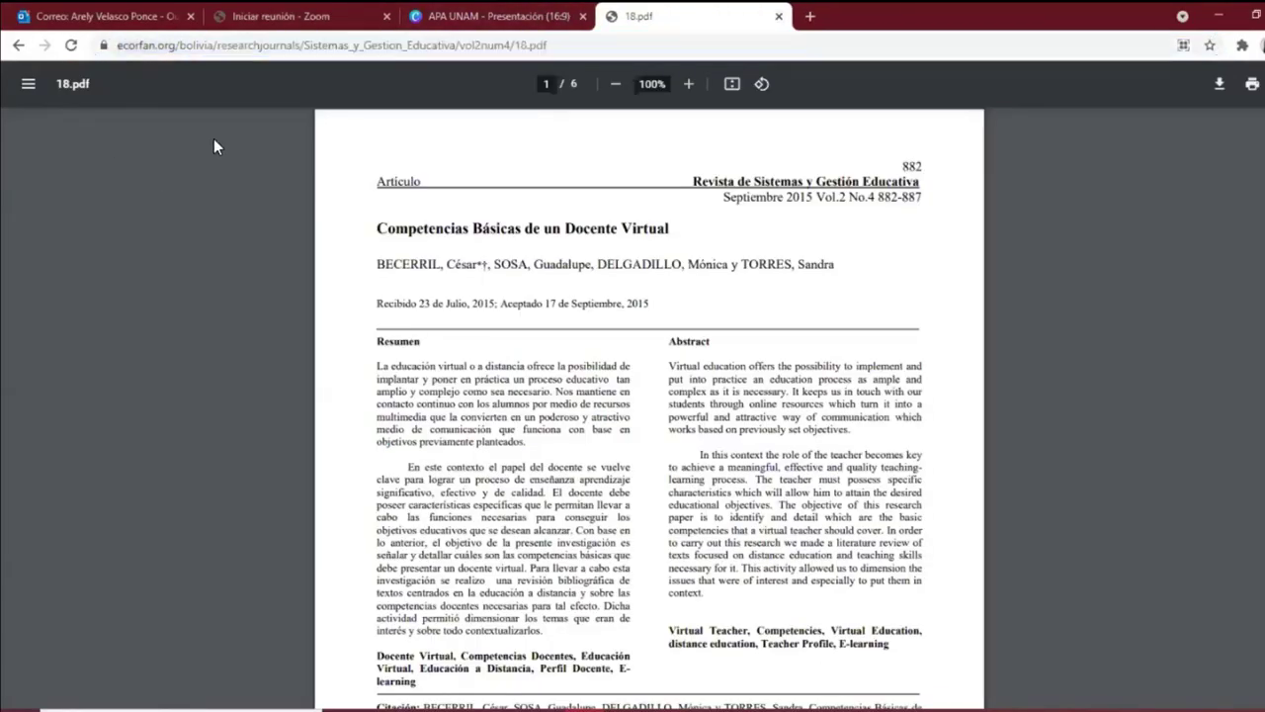
left_click(18, 44)
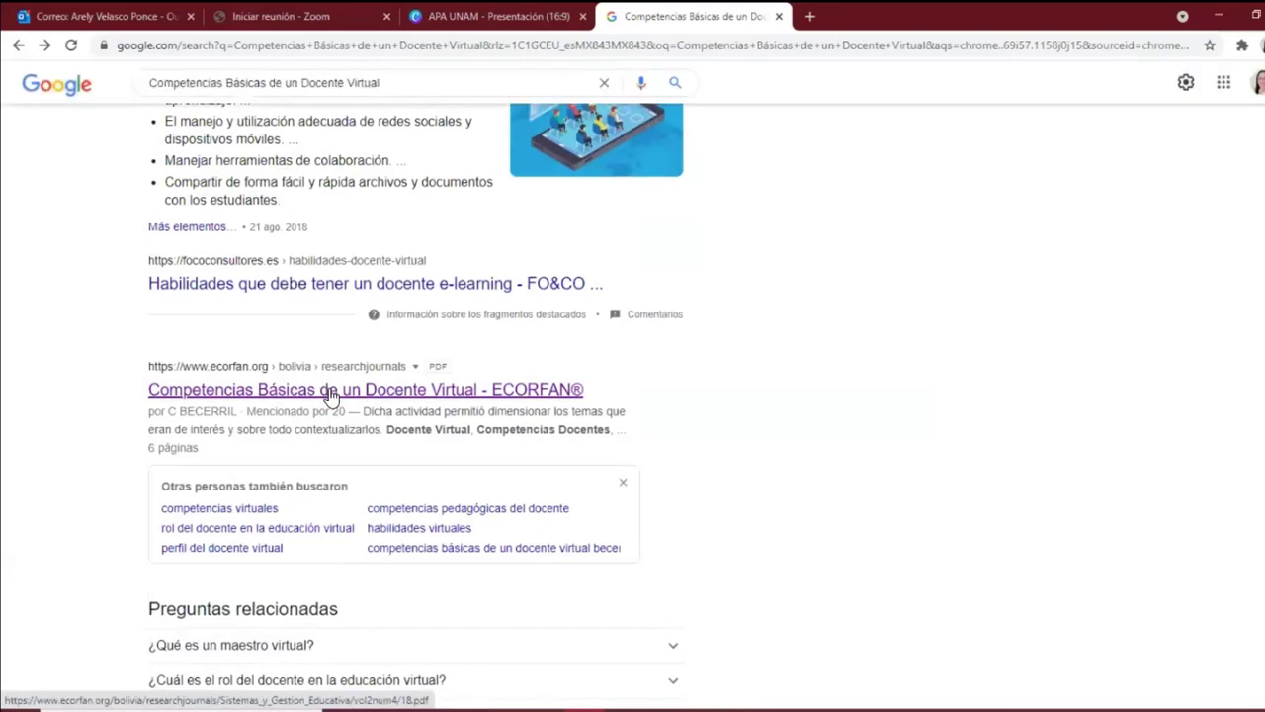
Replace the Google search query with 'redalyc'.
scroll(329, 392, "down", 2)
scroll(534, 554, "up", 2)
scroll(582, 573, "up", 2)
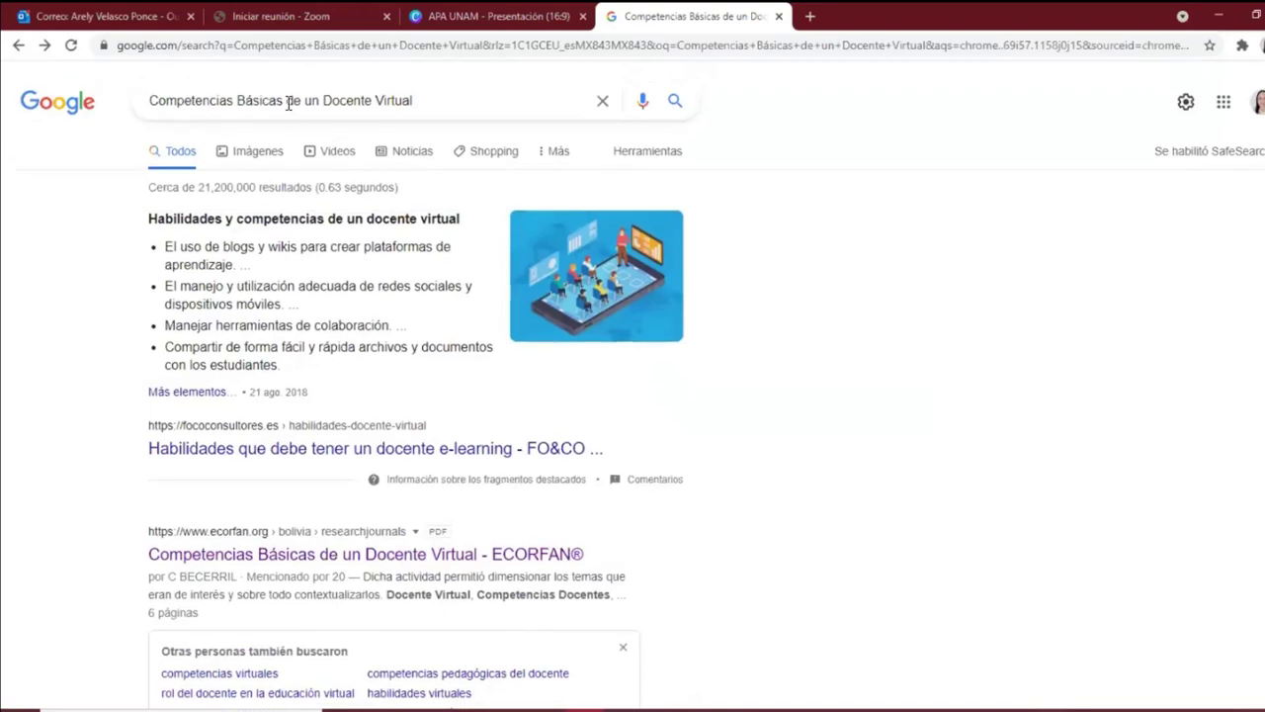
left_click_drag(432, 99, 146, 89)
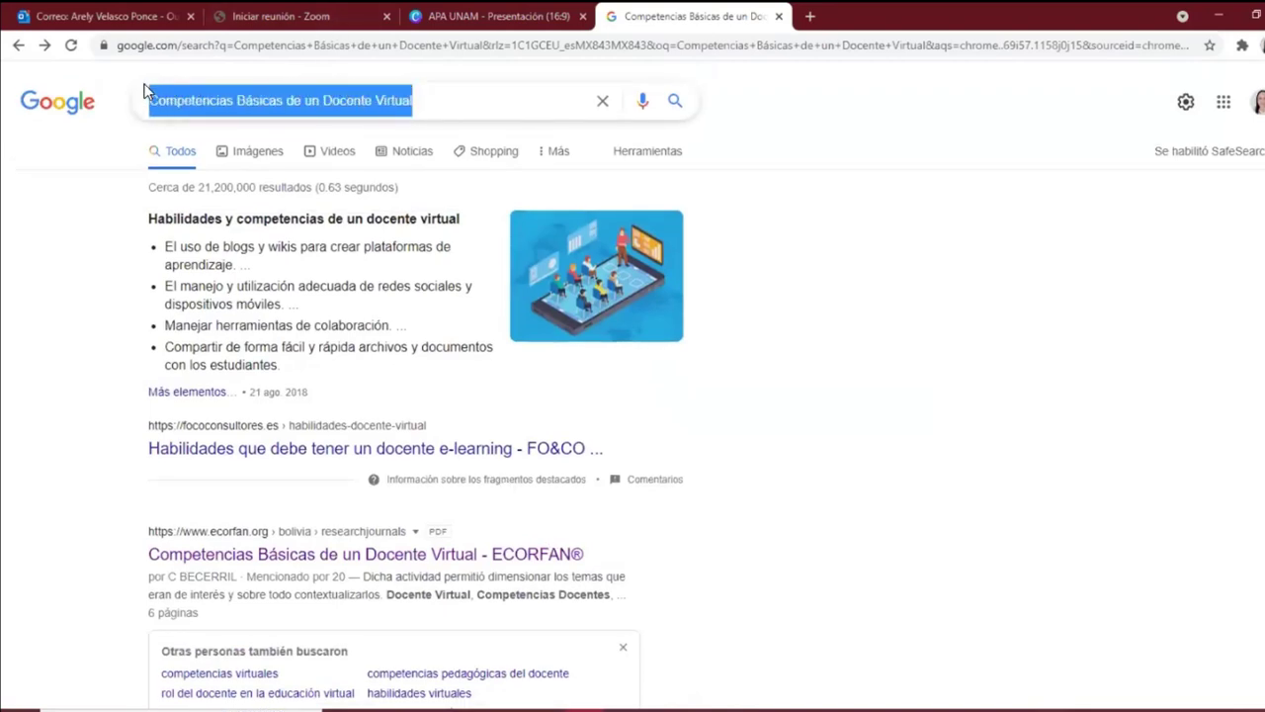
type("redalyc")
Open redalyc.org from Google and search its articles for agronomía.
key("Return")
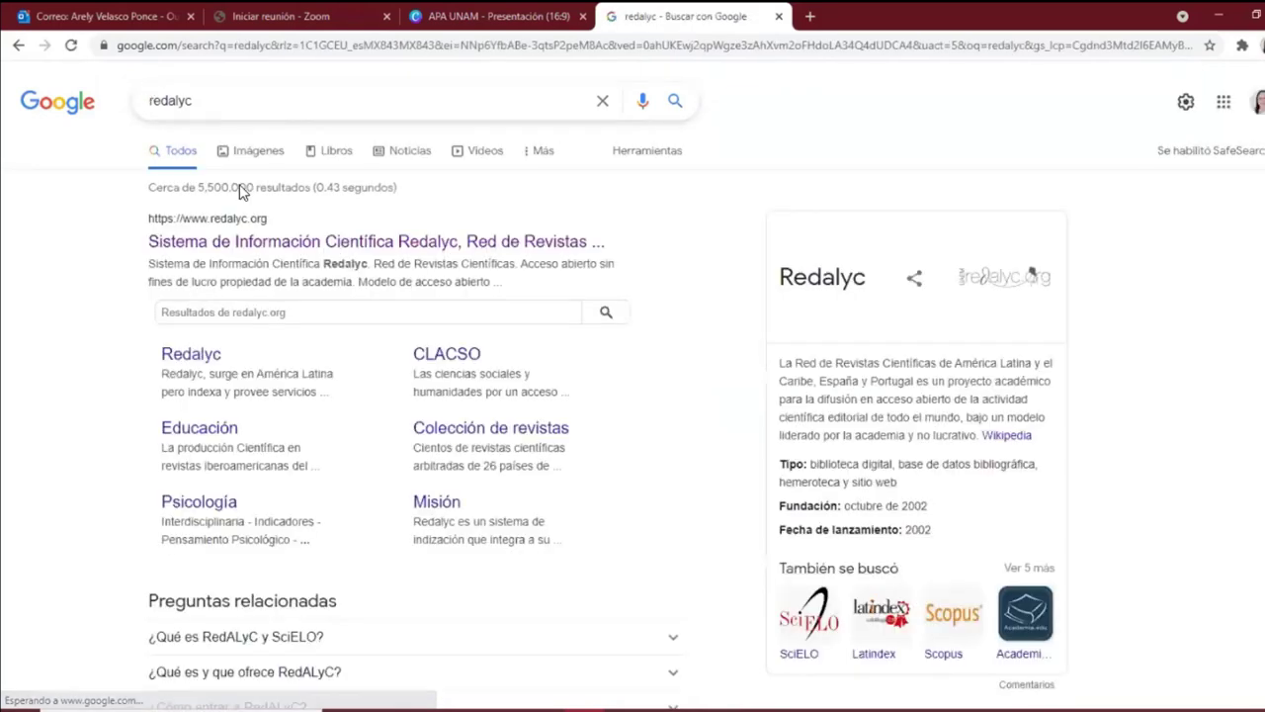
left_click(316, 243)
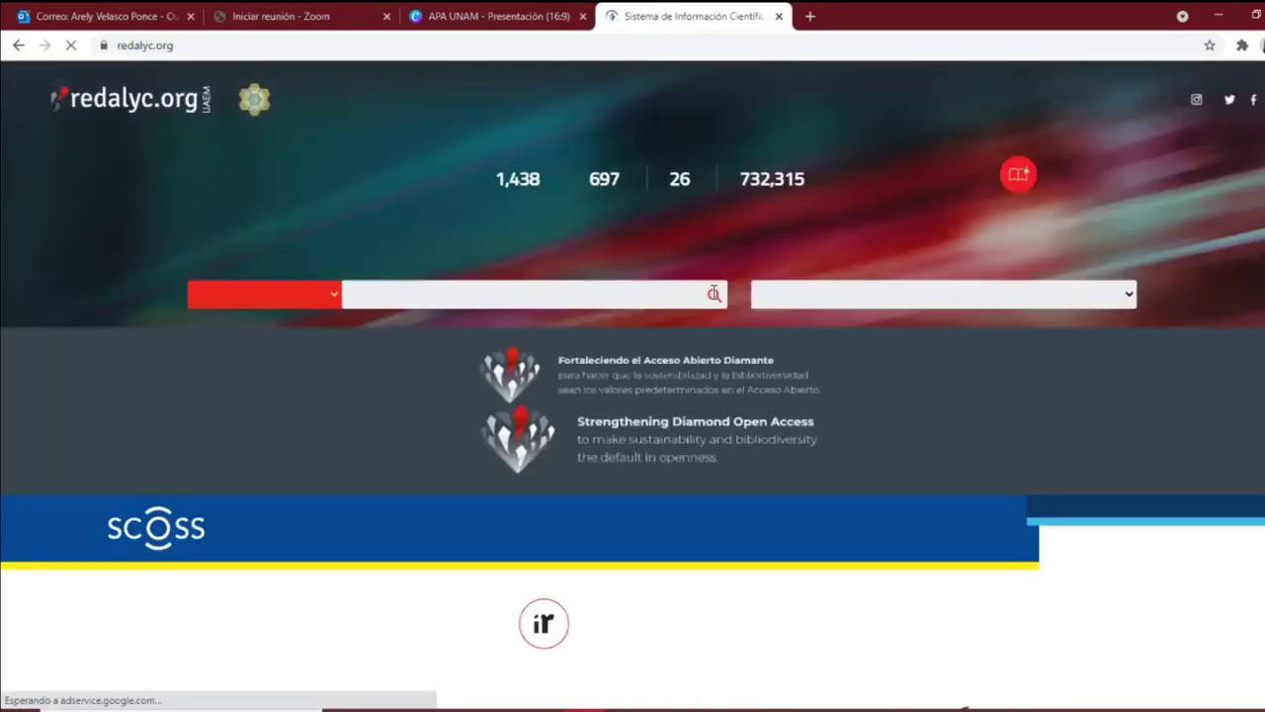
left_click(557, 298)
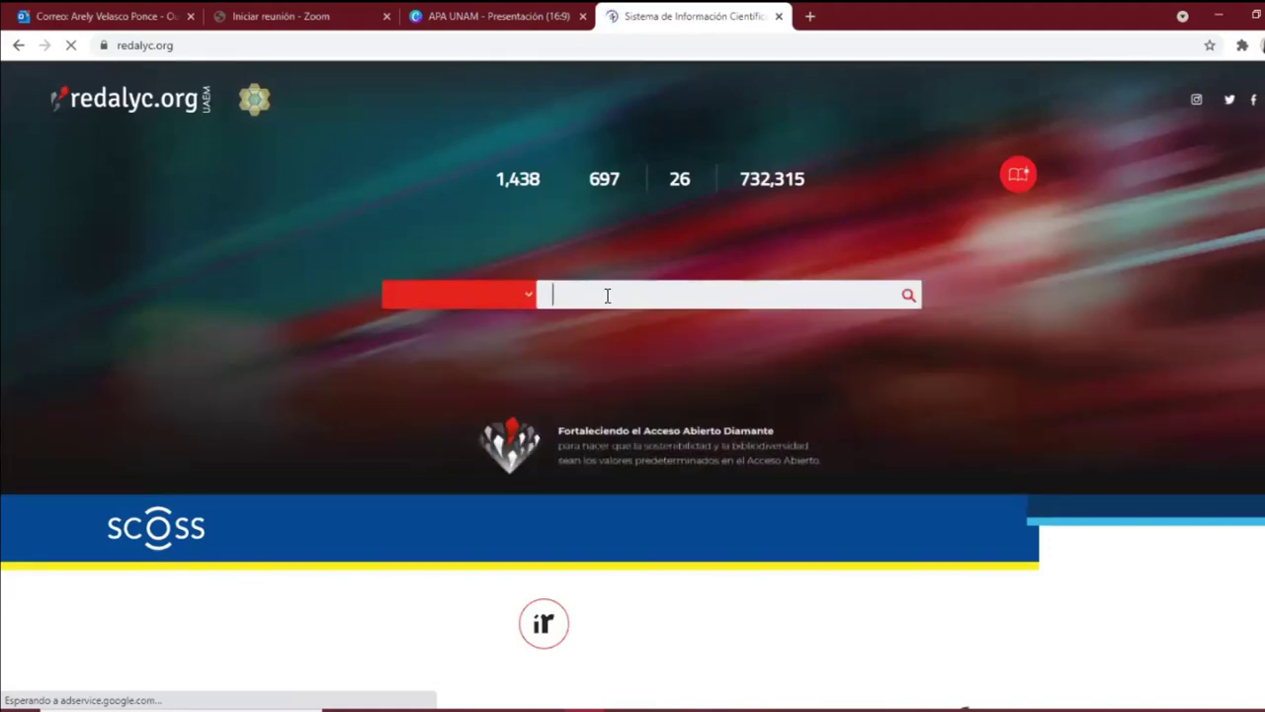
type("agronomía")
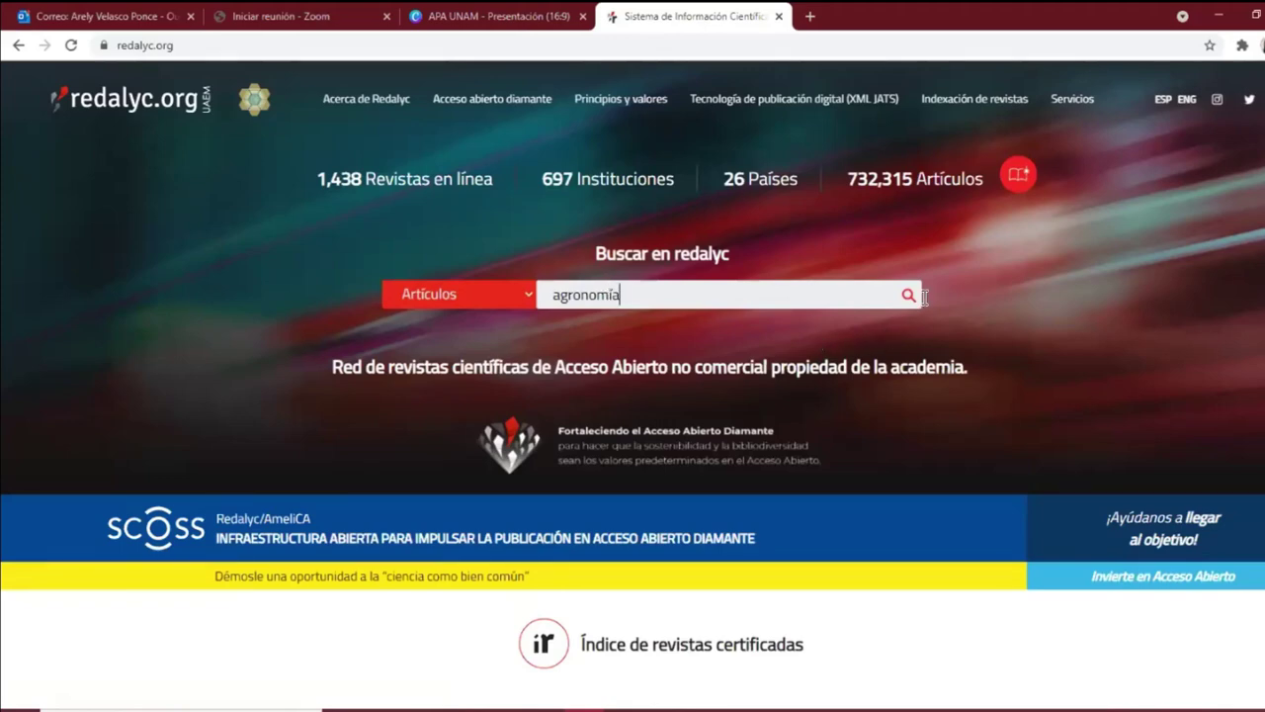
left_click(910, 295)
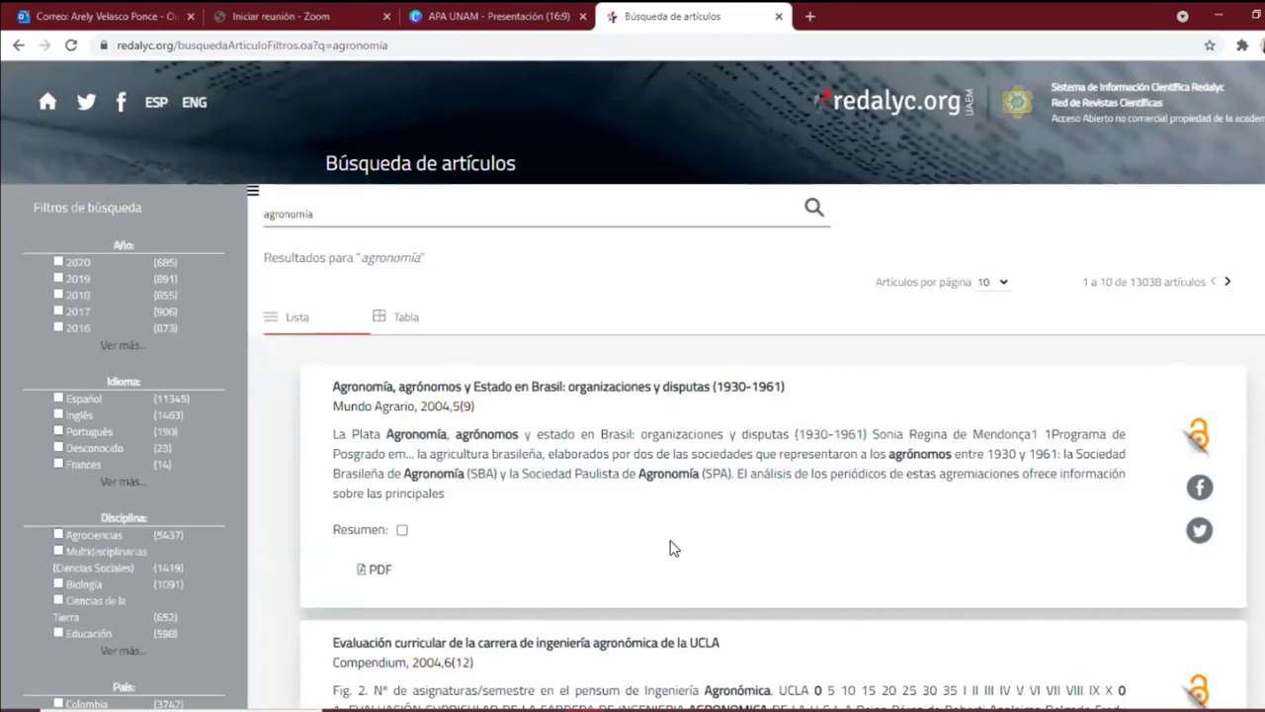
Open the 'Agronomía, agrónomos y Estado en Brasil' article and show its citation formats.
scroll(646, 439, "down", 2)
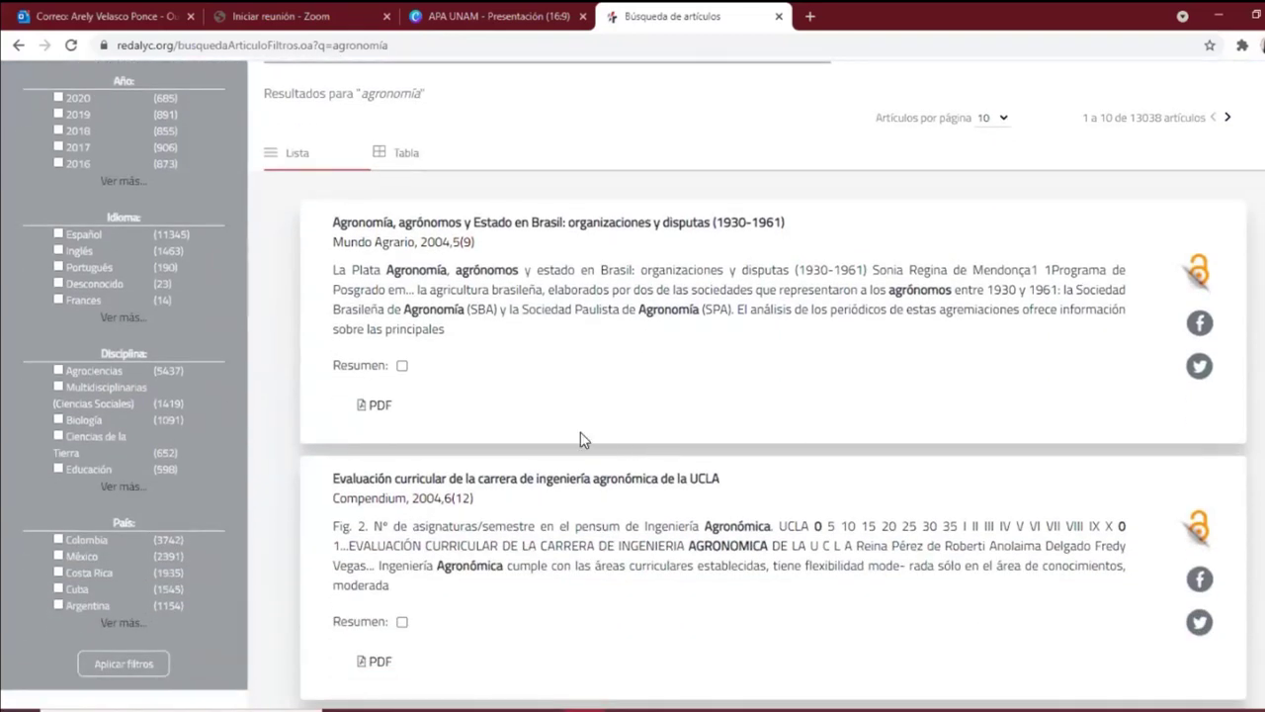
left_click(518, 230)
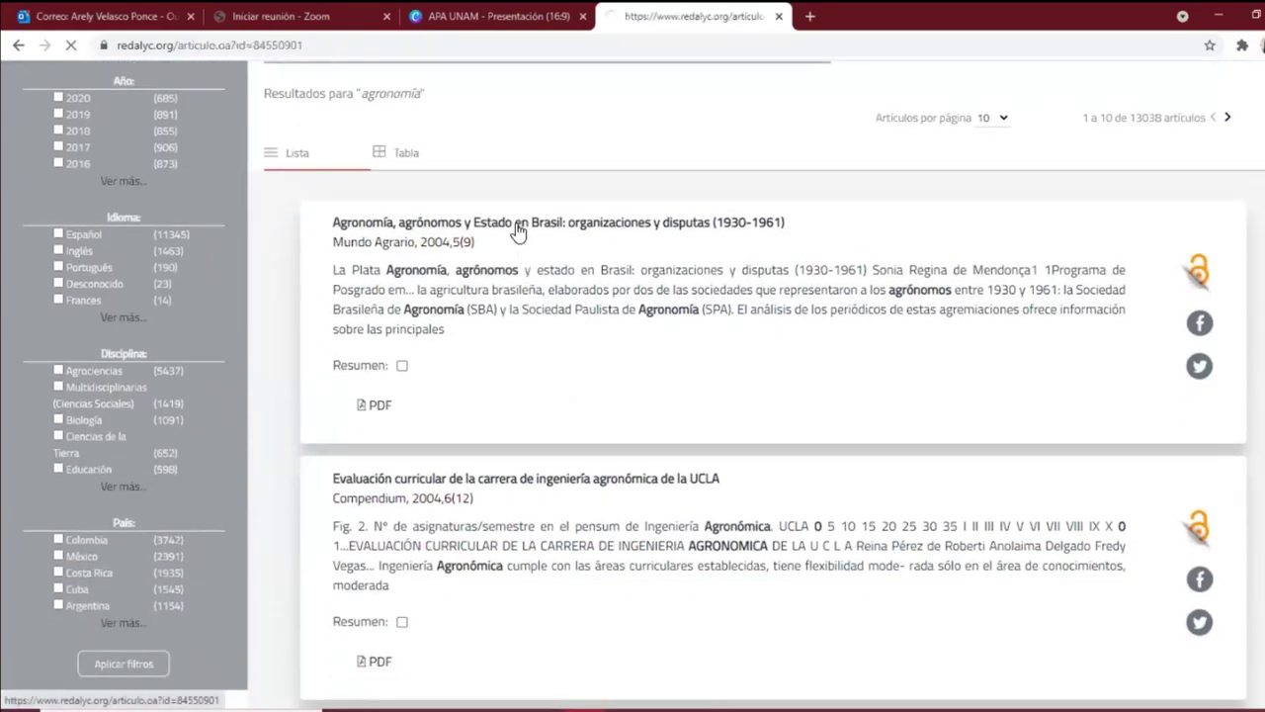
left_click(1204, 76)
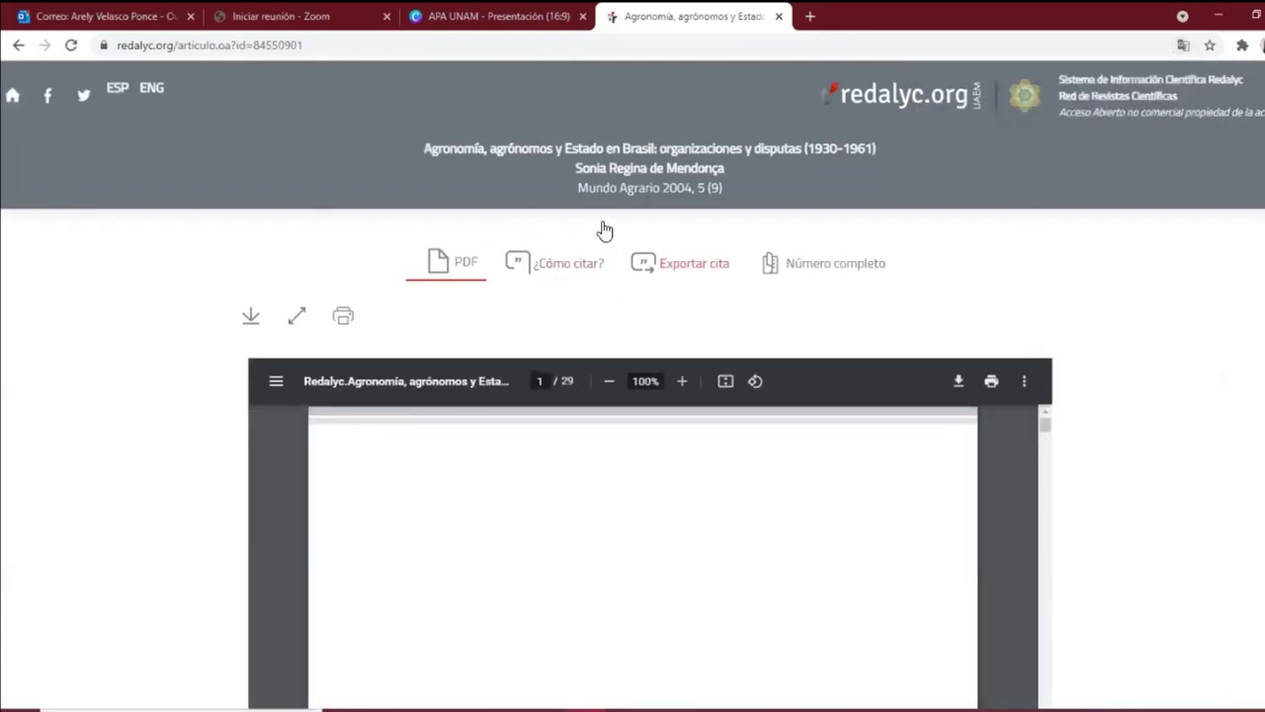
left_click(568, 265)
Copy the article's APA6 citation to the clipboard and return to the Word document.
scroll(544, 306, "down", 1)
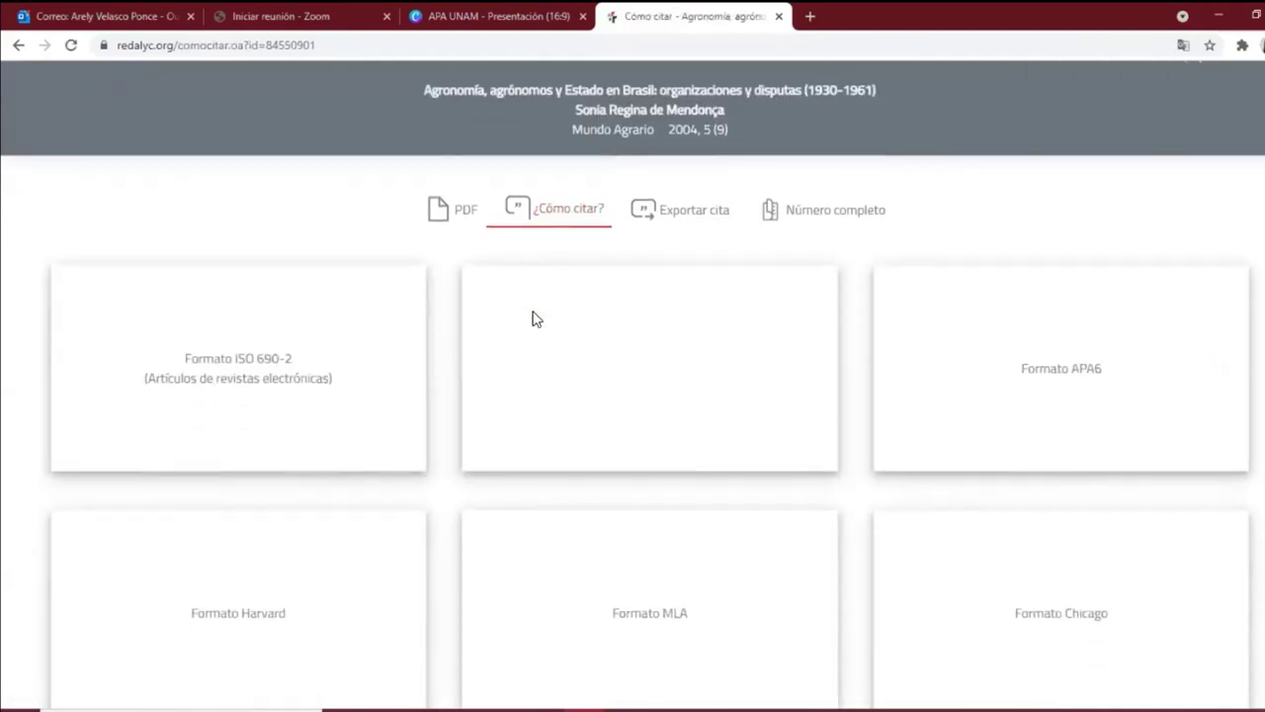
scroll(532, 318, "down", 4)
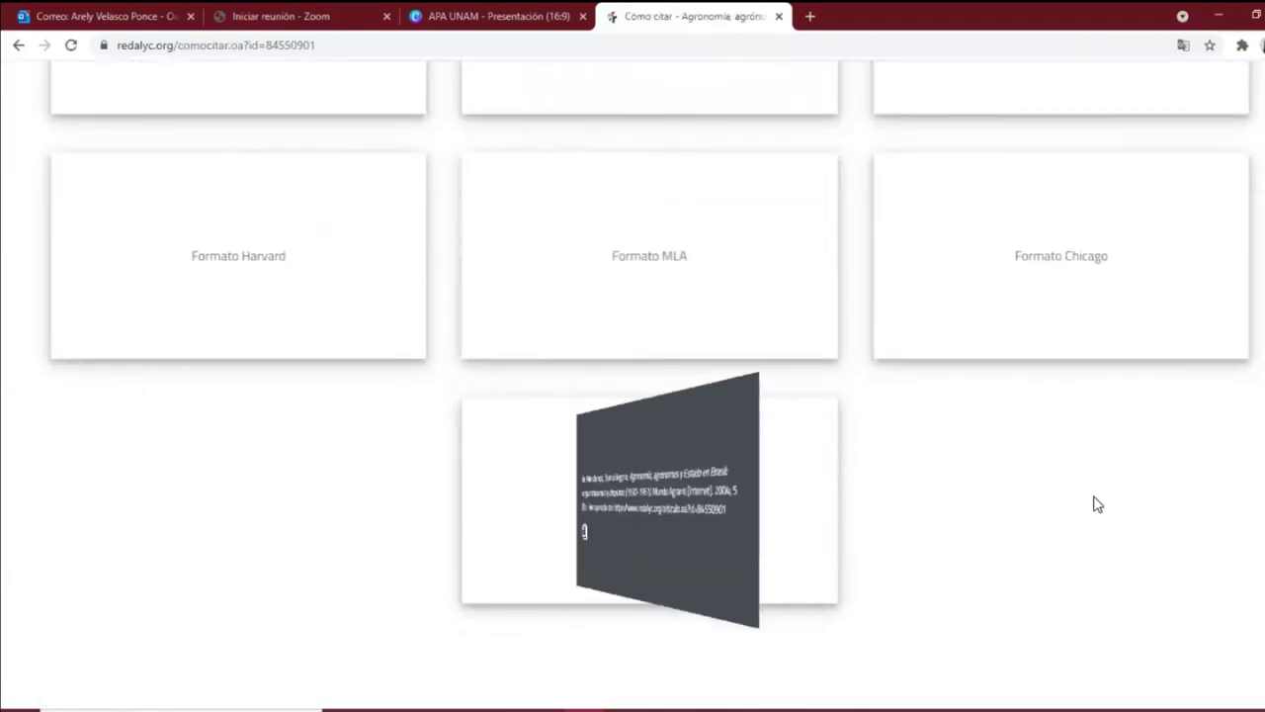
scroll(1097, 504, "up", 5)
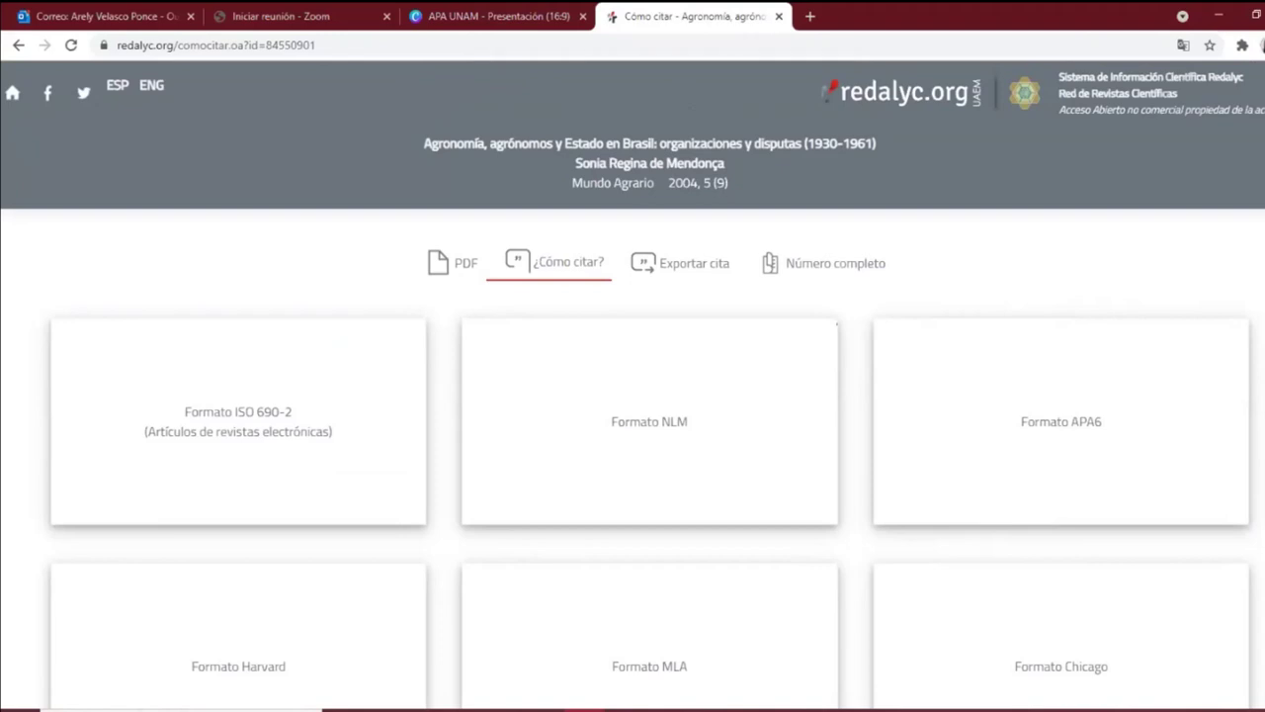
left_click(1062, 459)
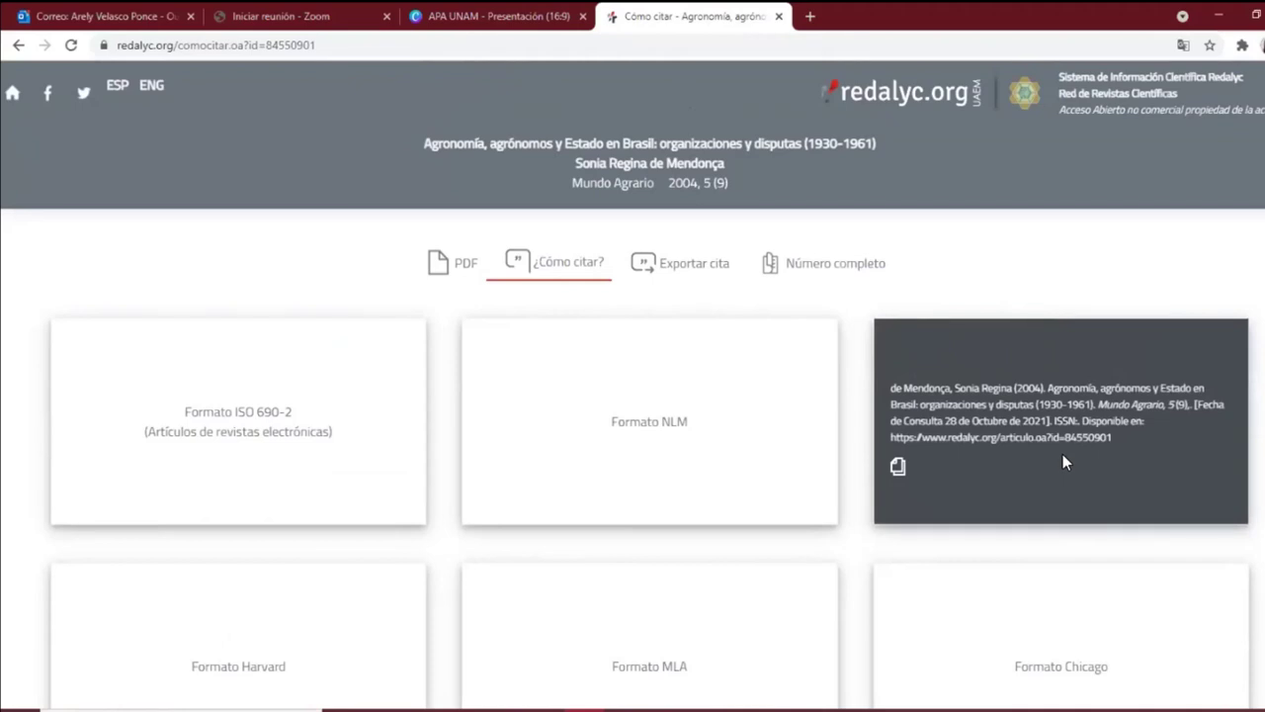
left_click(897, 471)
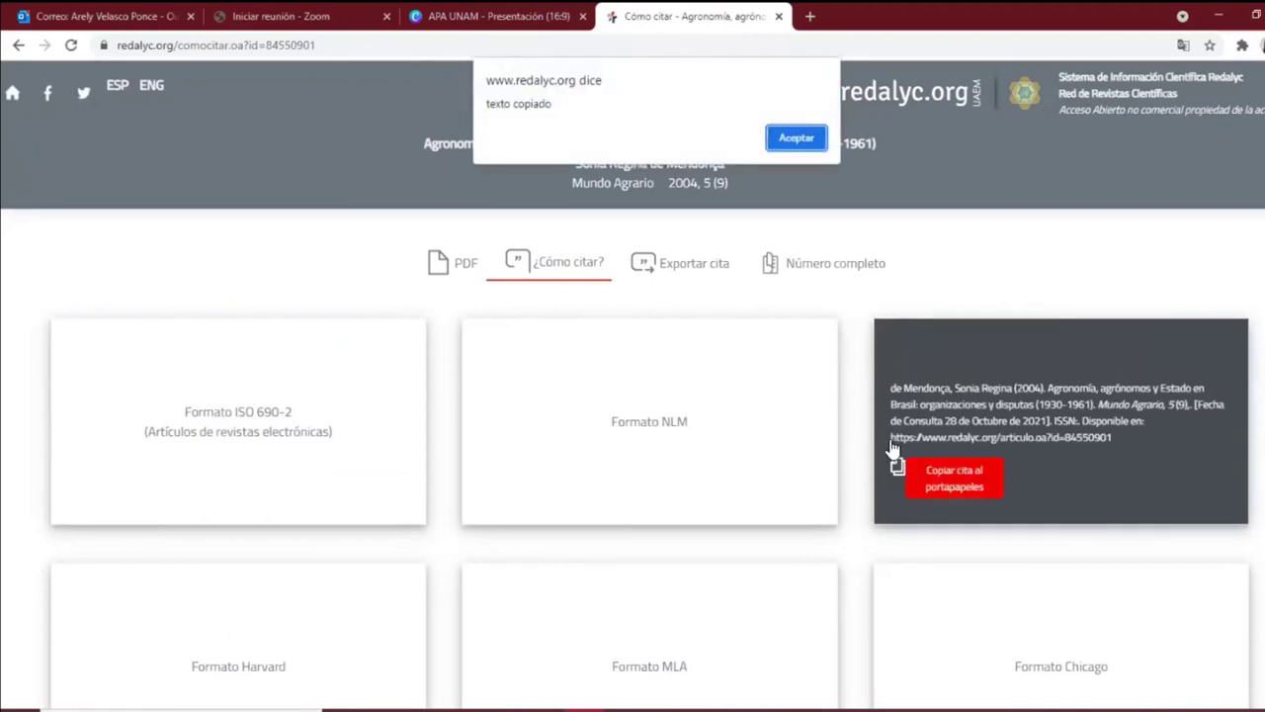
left_click(623, 709)
scroll(497, 505, "down", 10)
Paste the De Mendonça citation on a new line, capitalizing the surname and dropping the second name Regina.
left_click(265, 409)
scroll(268, 410, "down", 3)
key("Return")
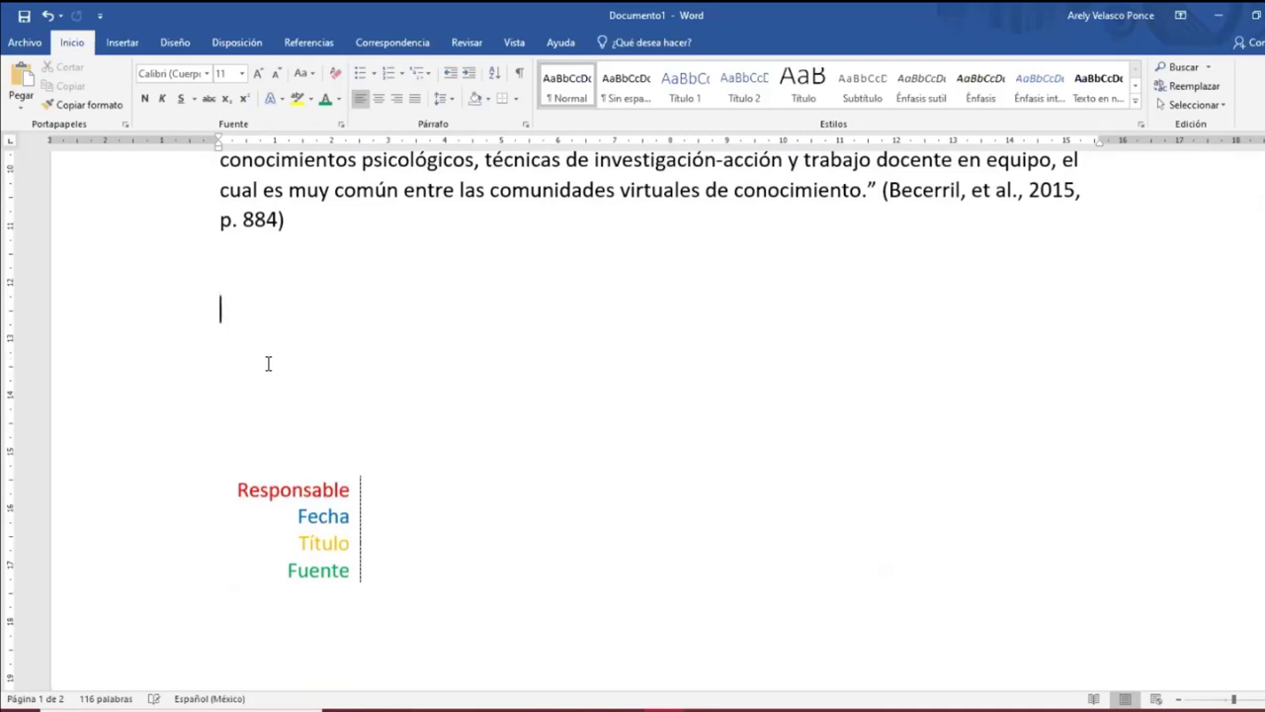
key("ctrl+v")
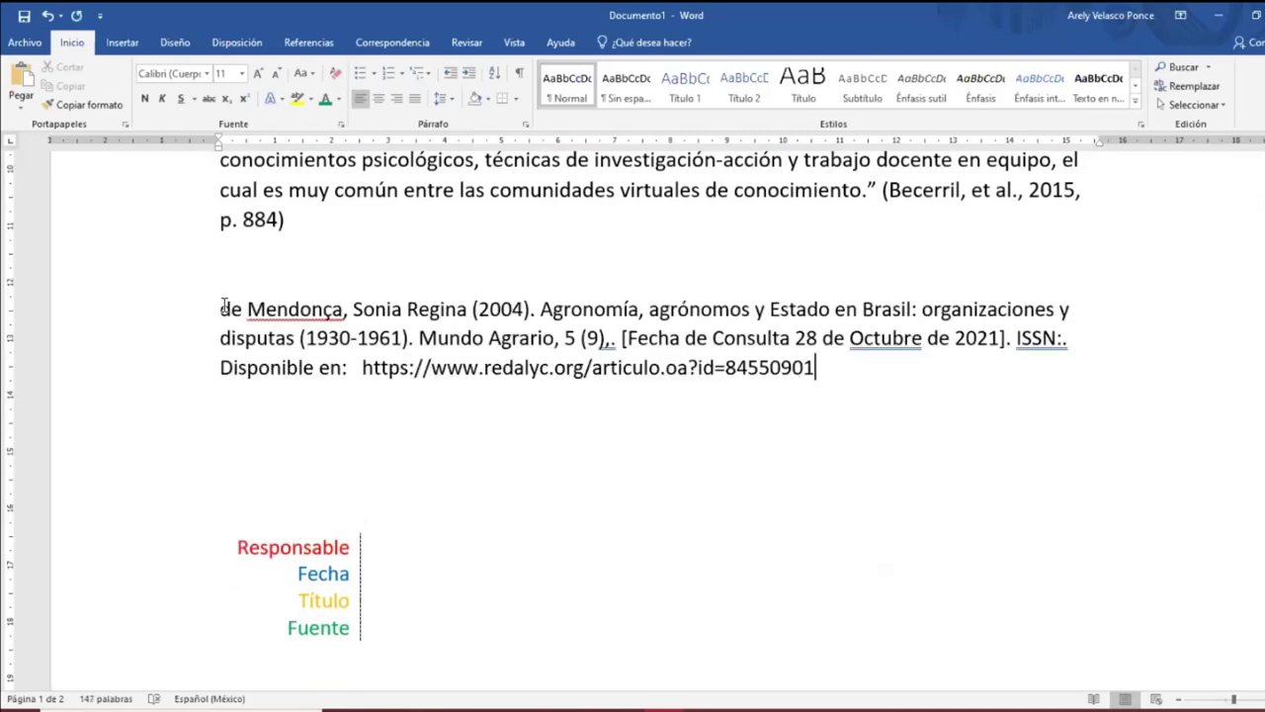
key("BackSpace")
type("D")
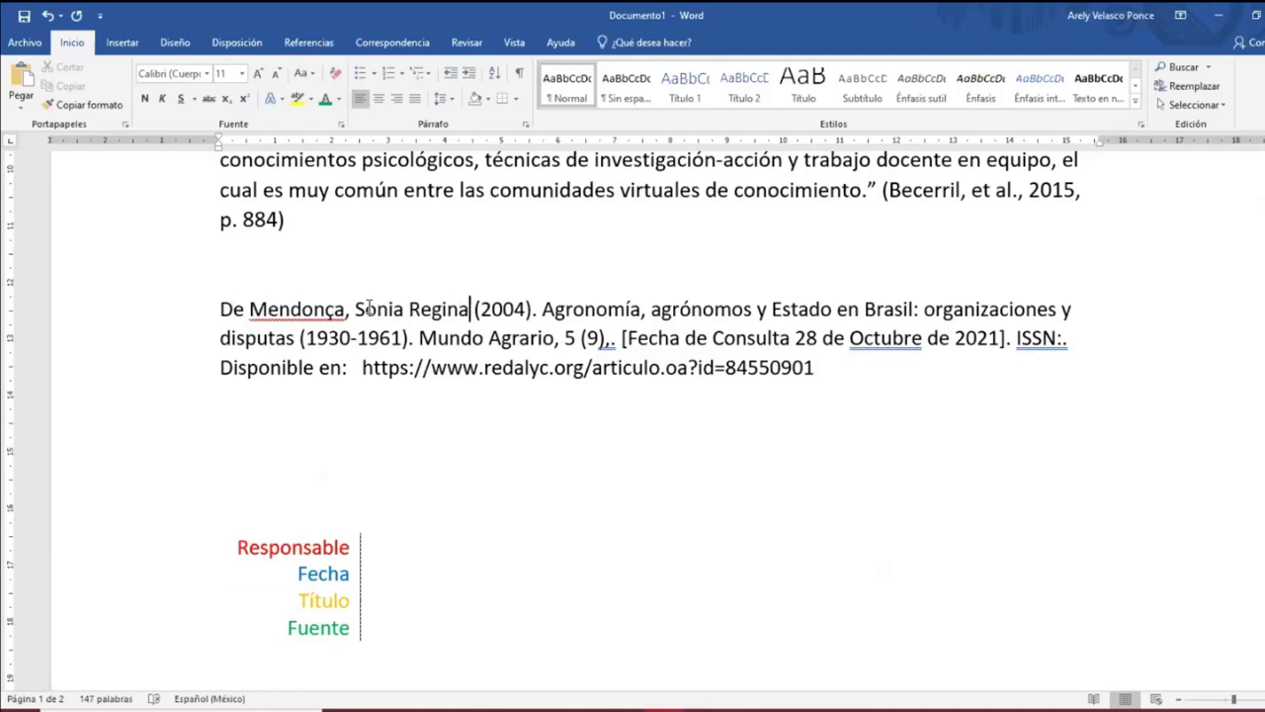
left_click_drag(470, 307, 408, 309)
key("BackSpace")
key("BackSpace")
key("BackSpace")
key("BackSpace")
key("BackSpace")
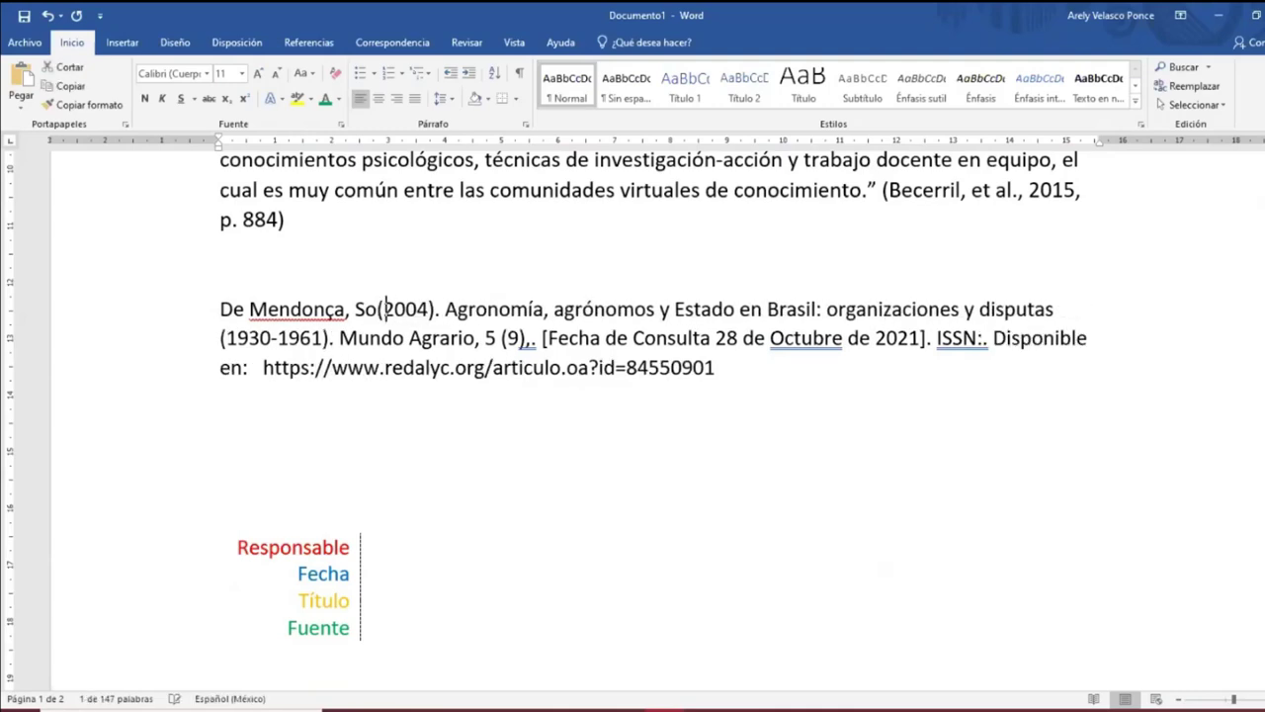
type(".")
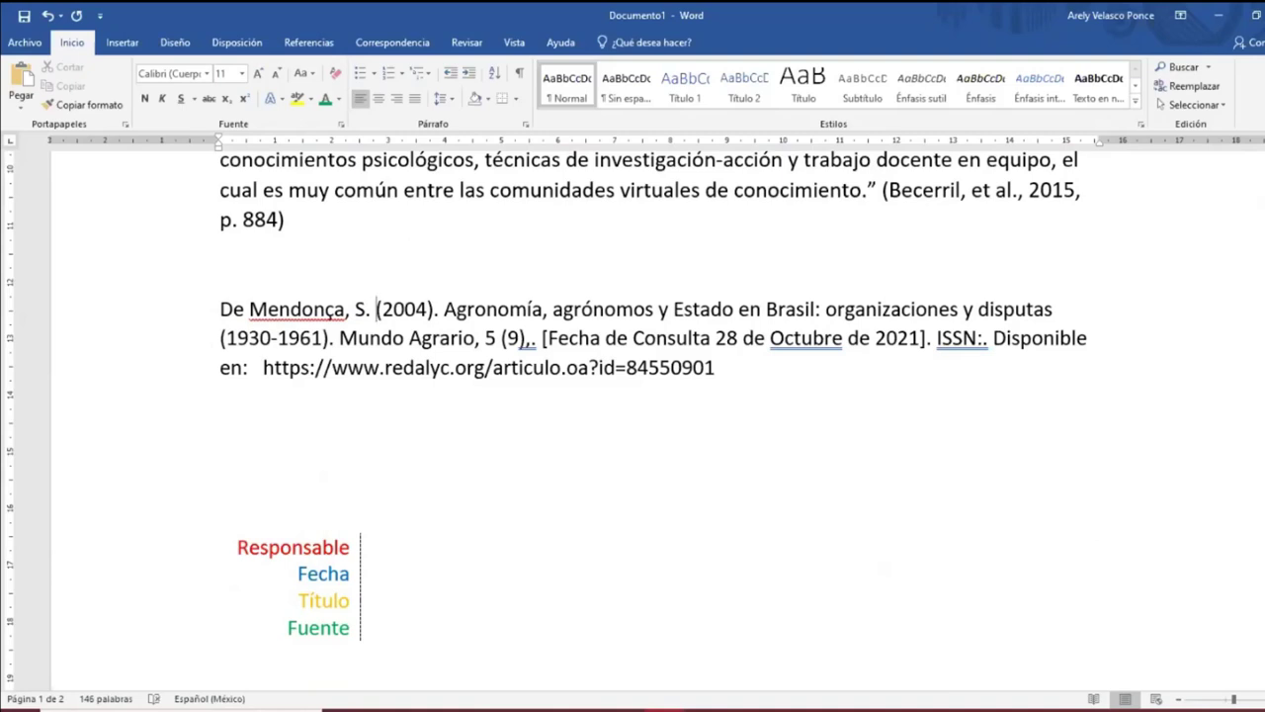
left_click(497, 308)
Italicize the journal name Mundo Agrario and add 'En' before it.
left_click_drag(339, 337, 480, 336)
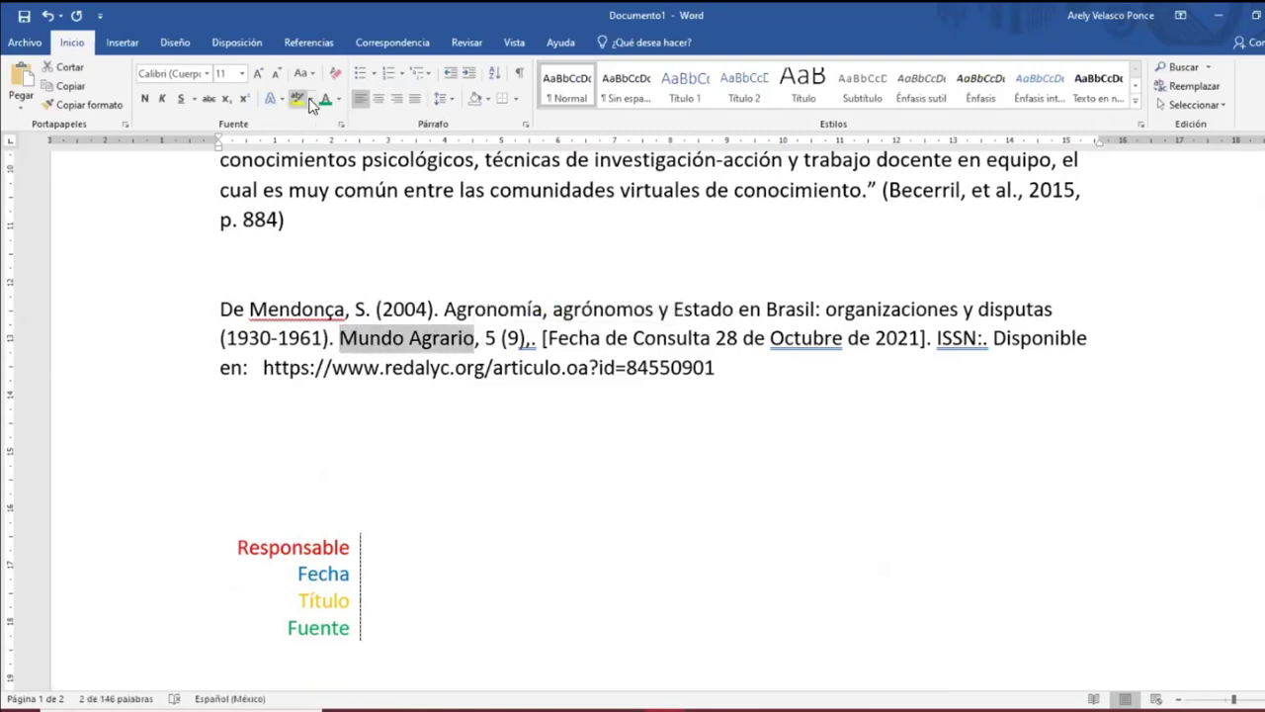
left_click(162, 99)
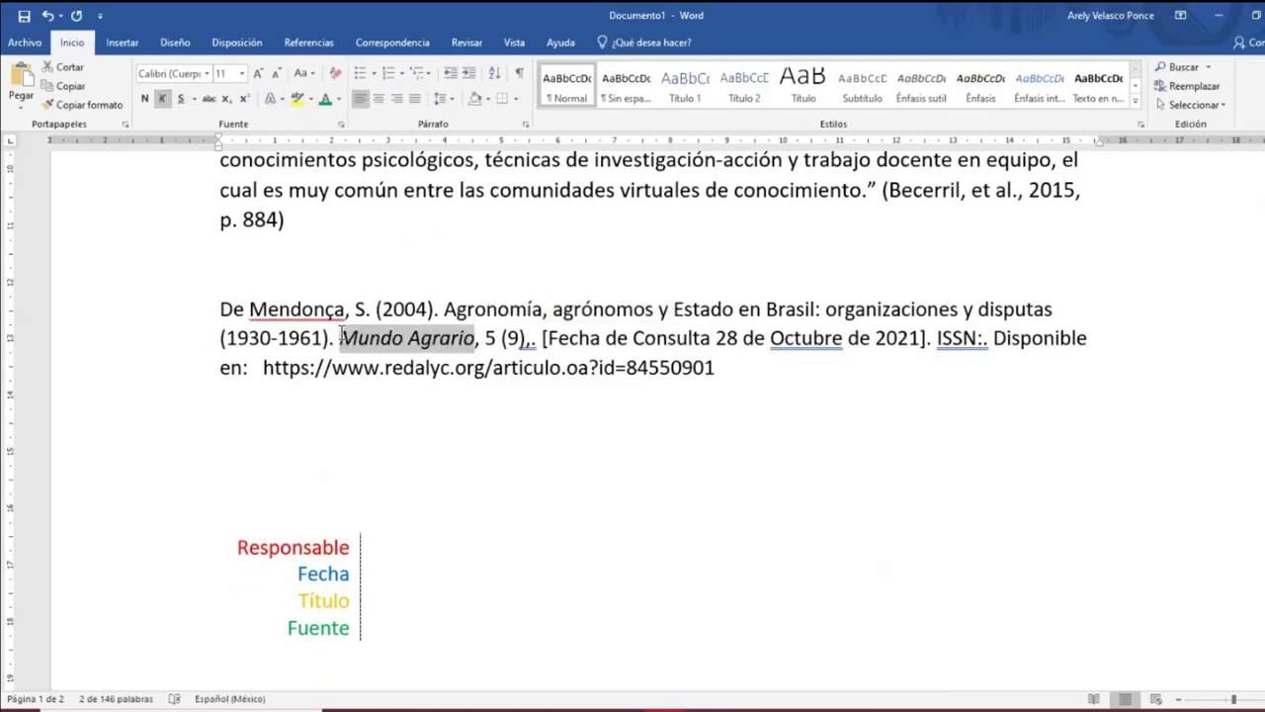
left_click(339, 337)
type("En")
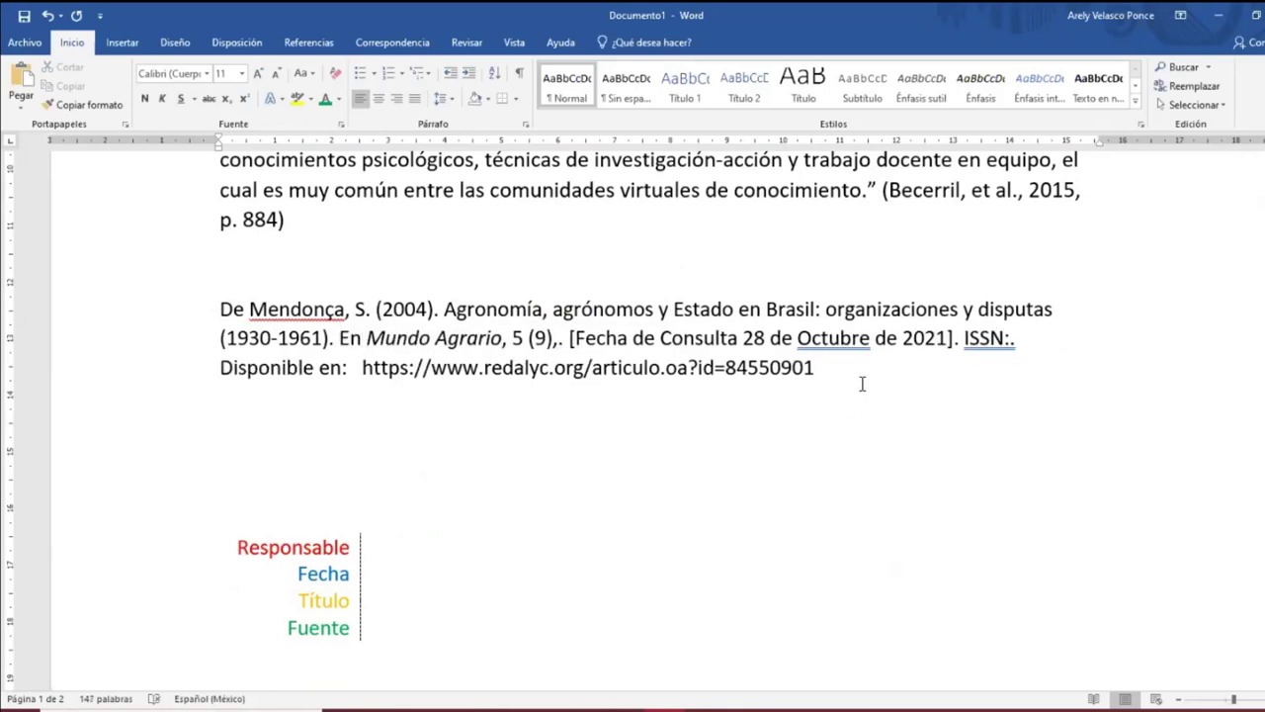
Delete the consultation date, ISSN and 'Disponible en' text so the reference ends with the Redalyc URL.
left_click(1020, 344)
left_click_drag(570, 339, 1022, 338)
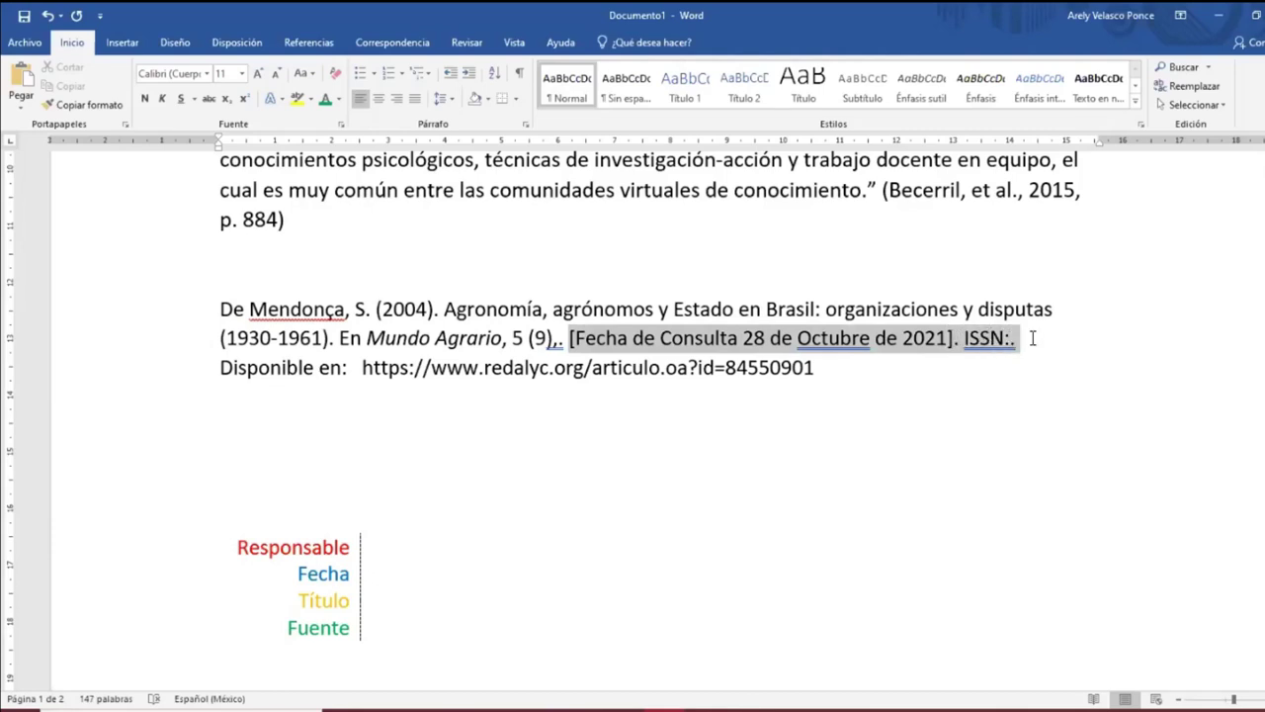
left_click_drag(1019, 348, 357, 391)
key("BackSpace")
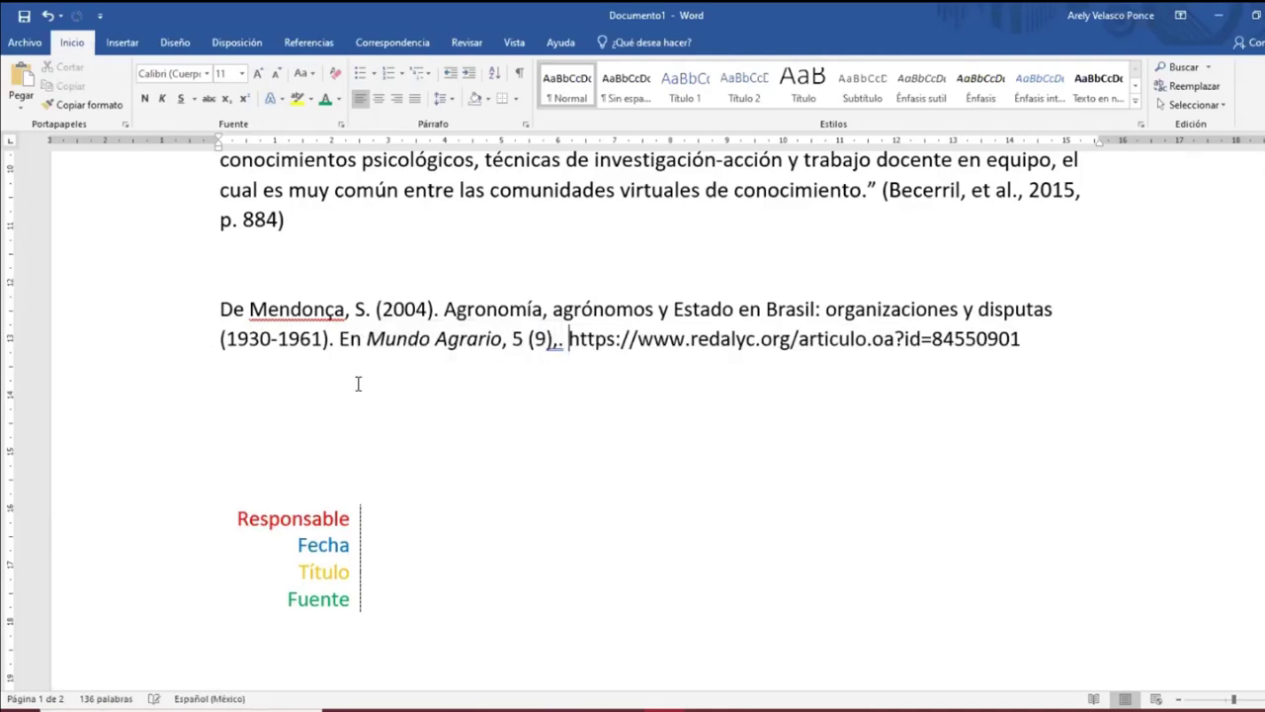
key("BackSpace")
key("BackSpace")
key("BackSpace")
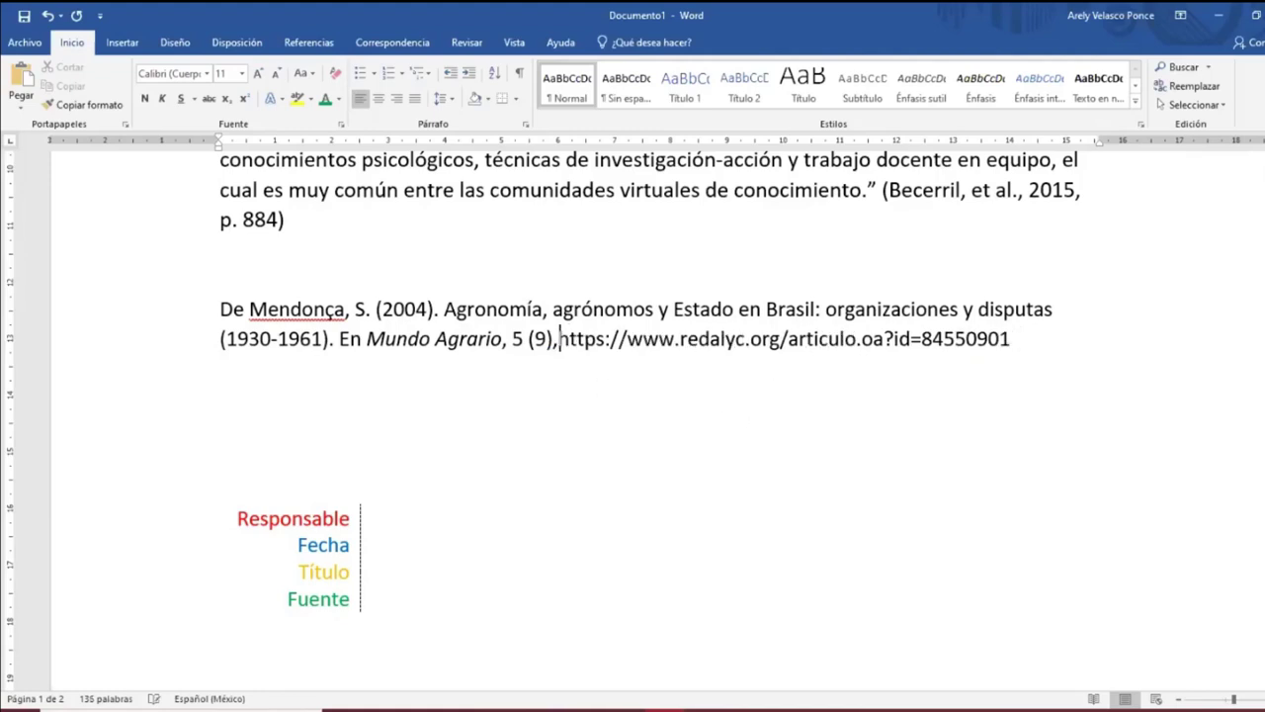
left_click(1019, 339)
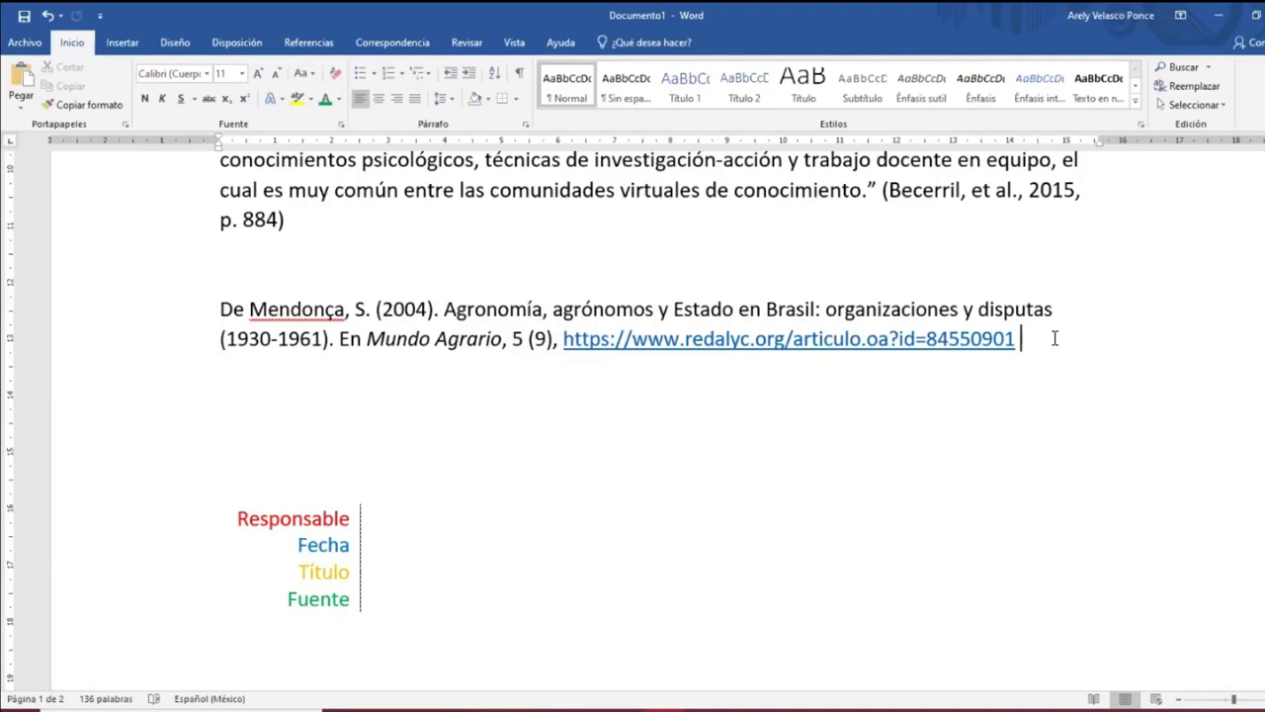
Narrow the Becerril source table by dragging its right border left.
scroll(1098, 371, "up", 2)
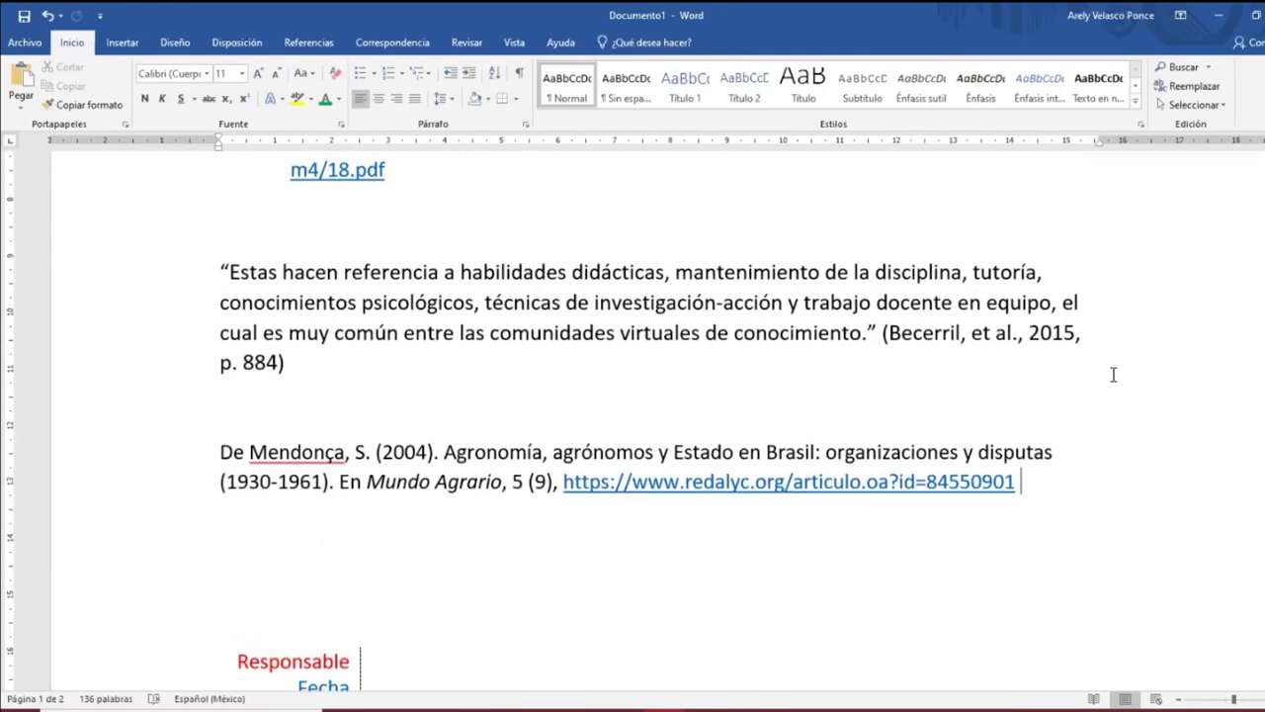
scroll(1109, 371, "down", 1)
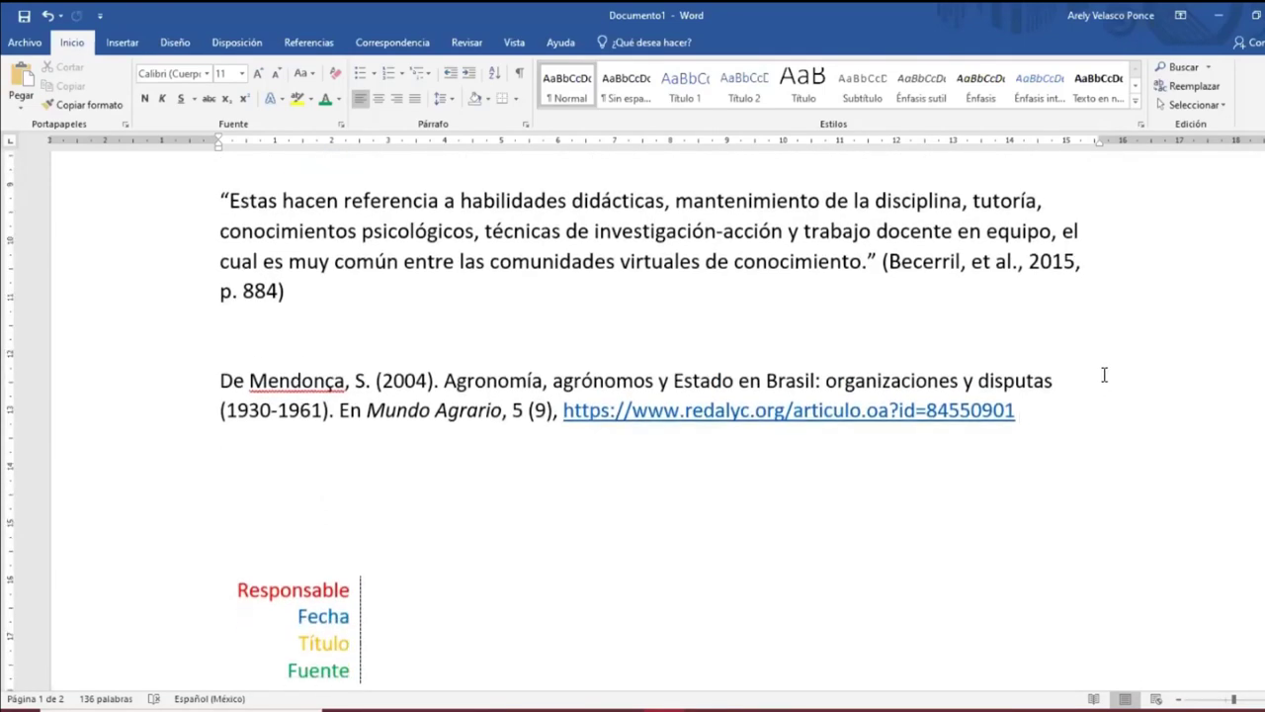
scroll(1104, 375, "up", 5)
scroll(1102, 375, "up", 1)
scroll(541, 379, "up", 3)
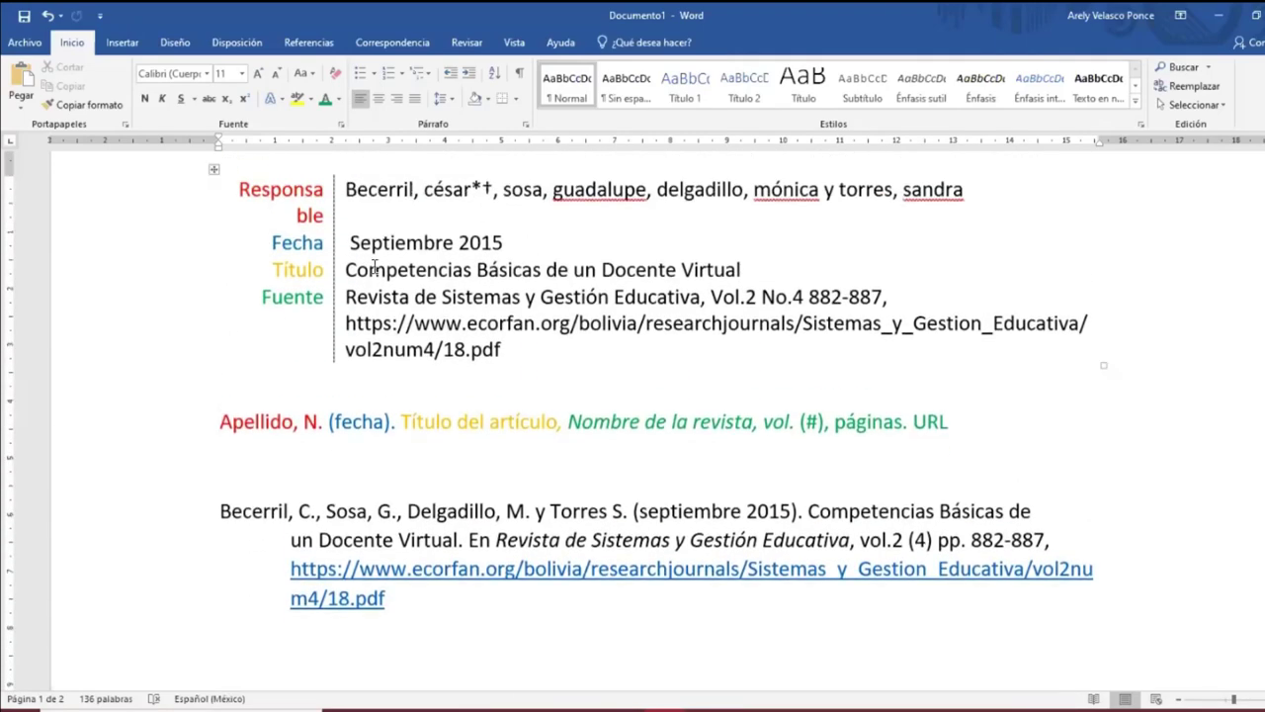
scroll(475, 341, "down", 5)
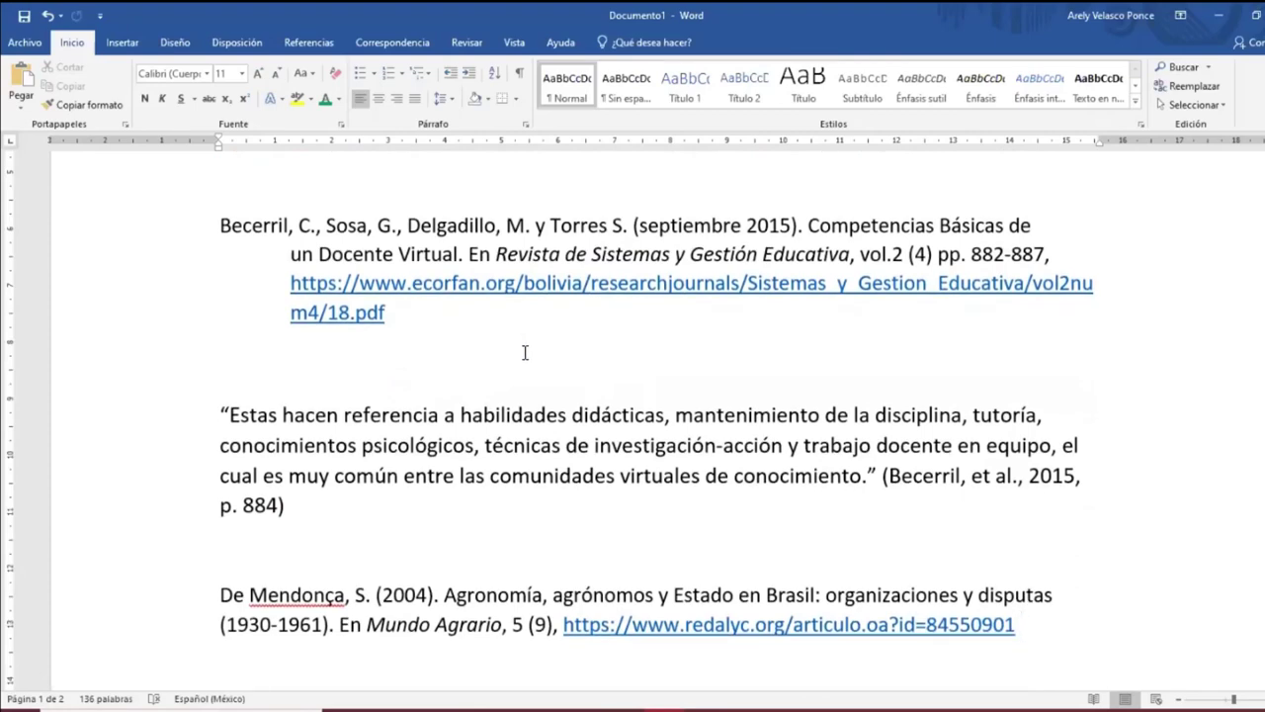
scroll(523, 351, "up", 6)
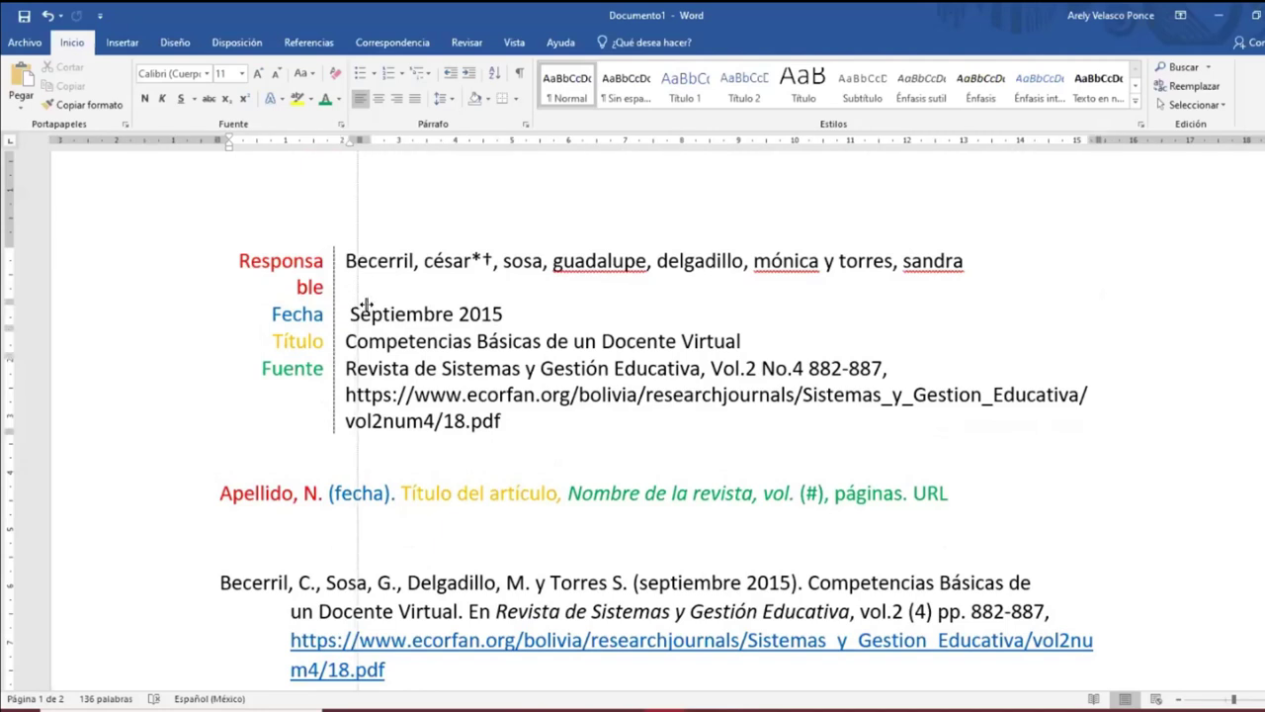
left_click_drag(1099, 317, 1068, 317)
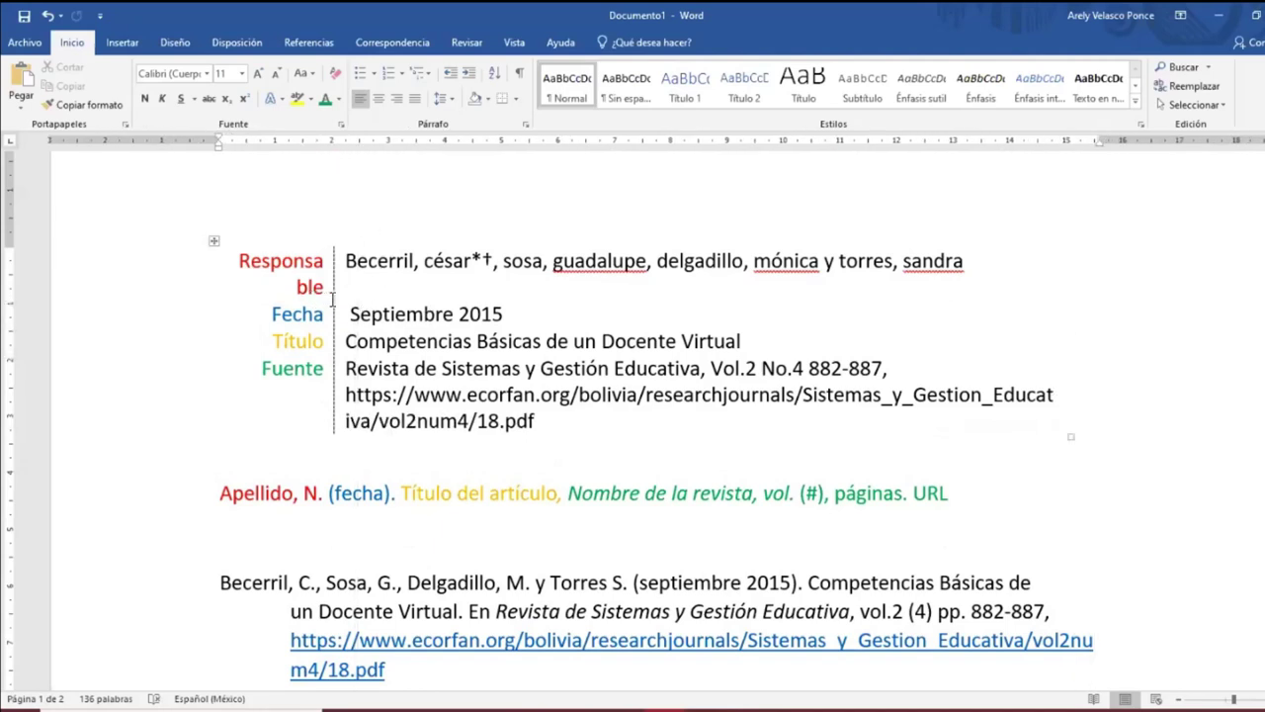
Widen the label column so 'Responsable' fits on one line, then return below the table.
left_click(331, 300)
left_click_drag(334, 304, 376, 305)
left_click(1002, 424)
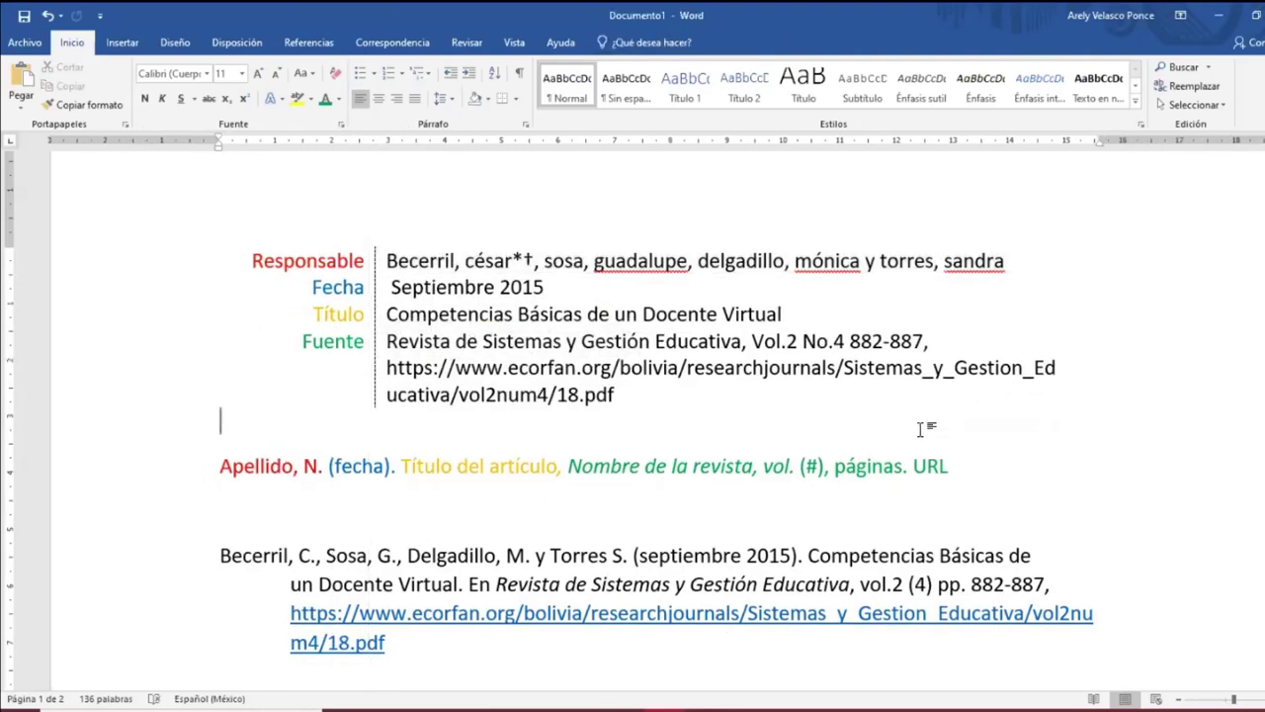
scroll(308, 301, "down", 10)
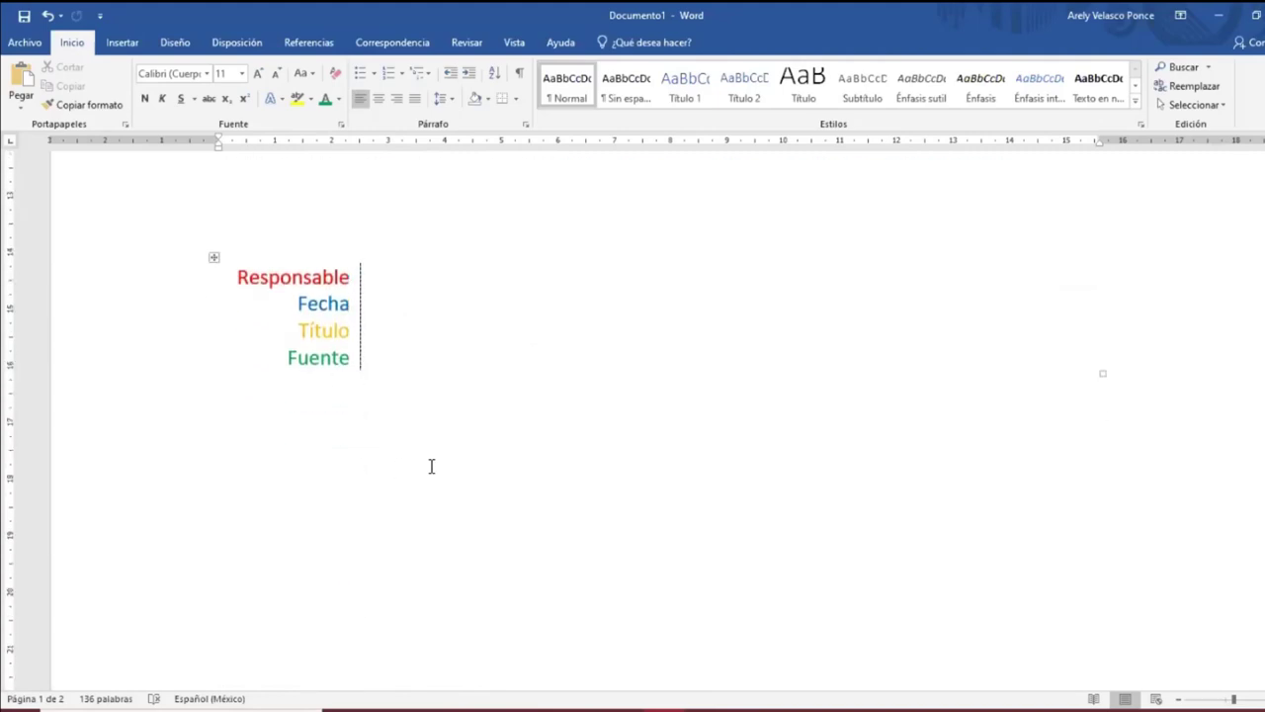
scroll(432, 465, "up", 10)
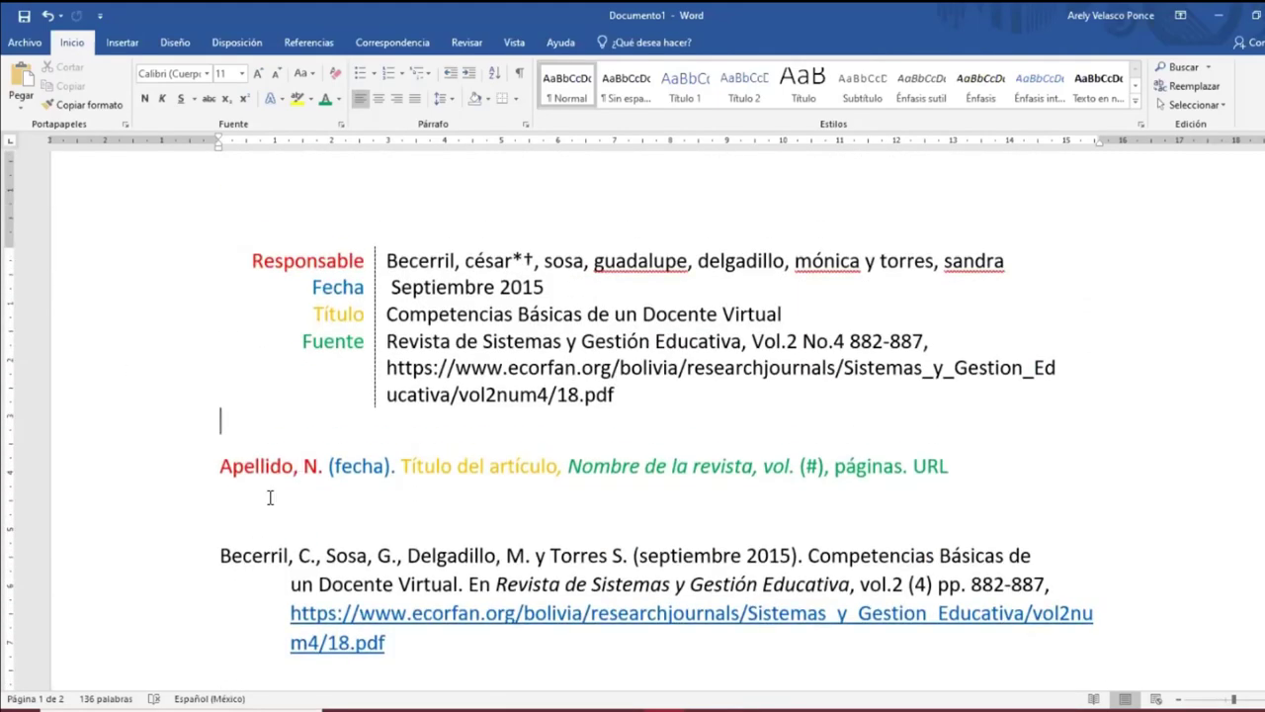
scroll(301, 465, "down", 1)
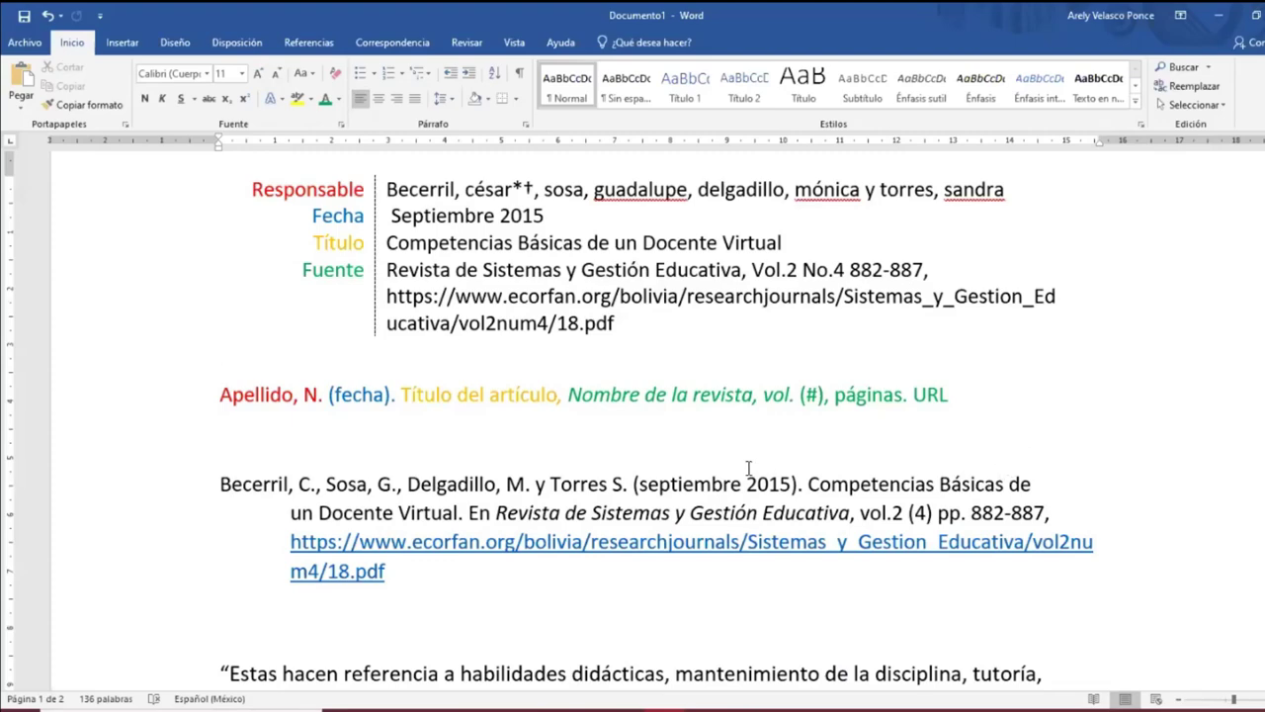
scroll(747, 471, "down", 1)
scroll(742, 471, "down", 1)
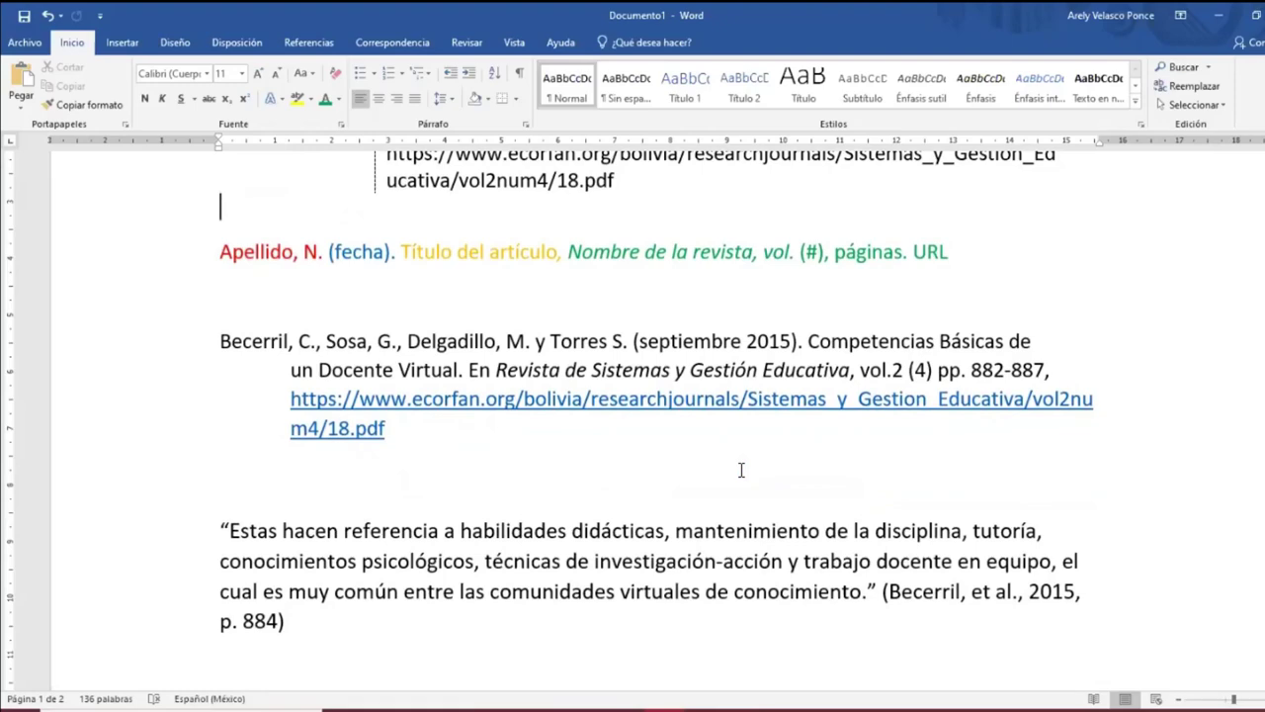
scroll(741, 465, "down", 8)
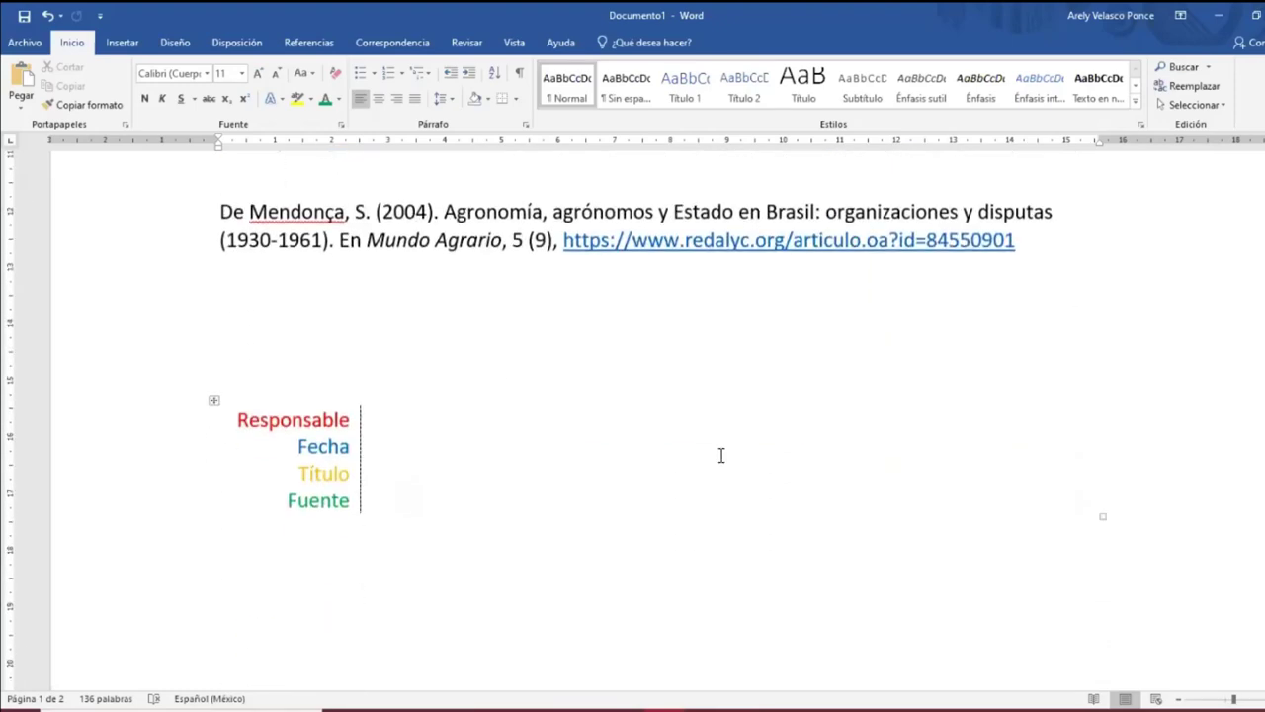
scroll(729, 454, "up", 4)
scroll(606, 452, "up", 3)
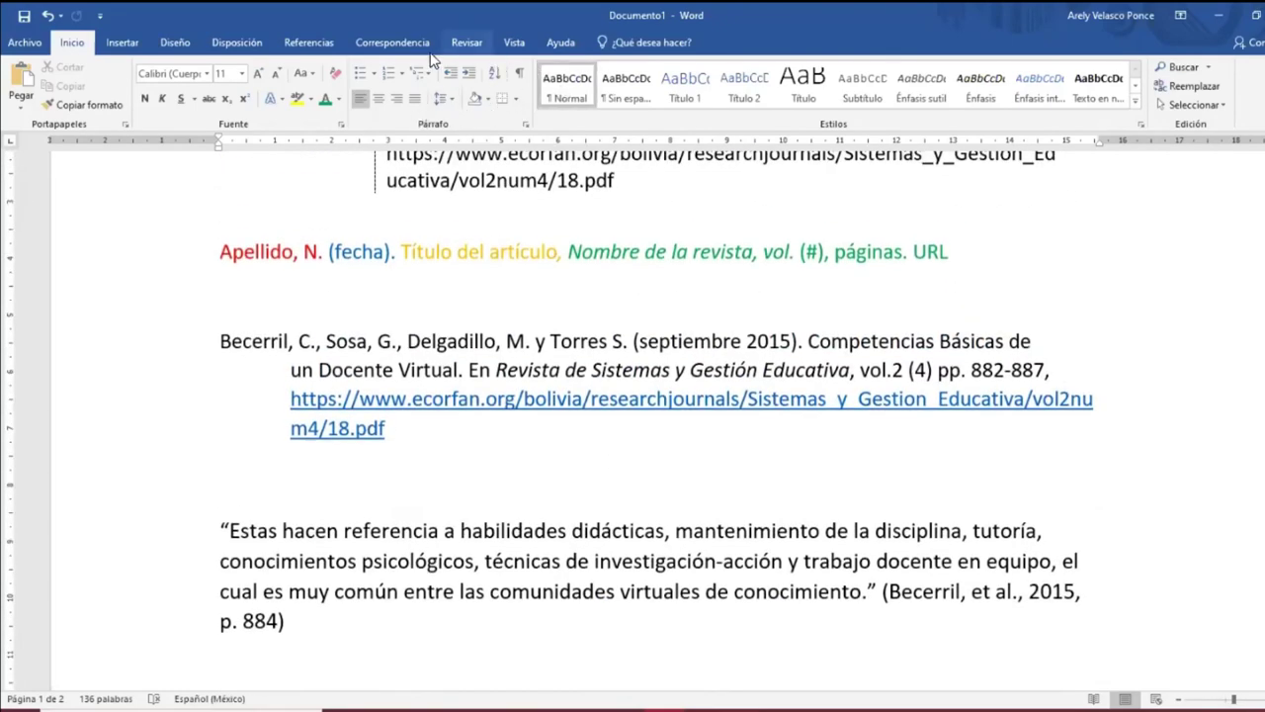
Open Agregar nueva fuente from Insertar cita on the Referencias tab, then cancel it.
left_click(329, 35)
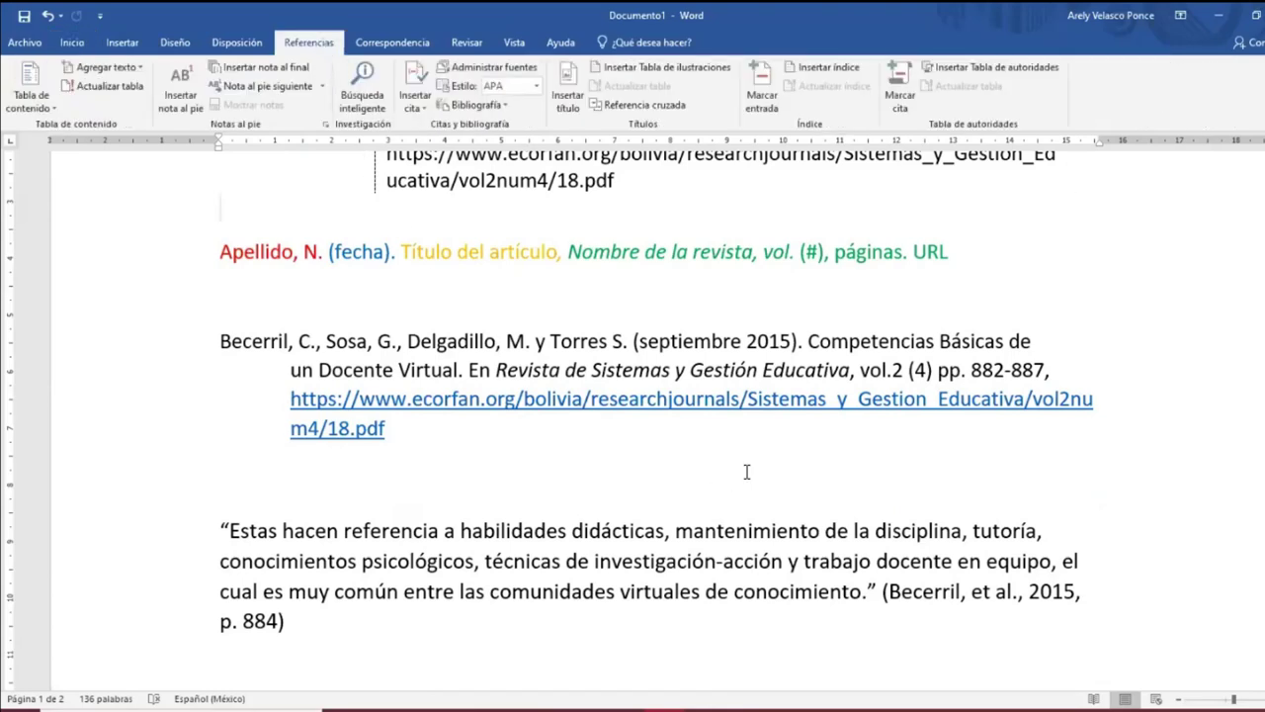
scroll(747, 471, "down", 5)
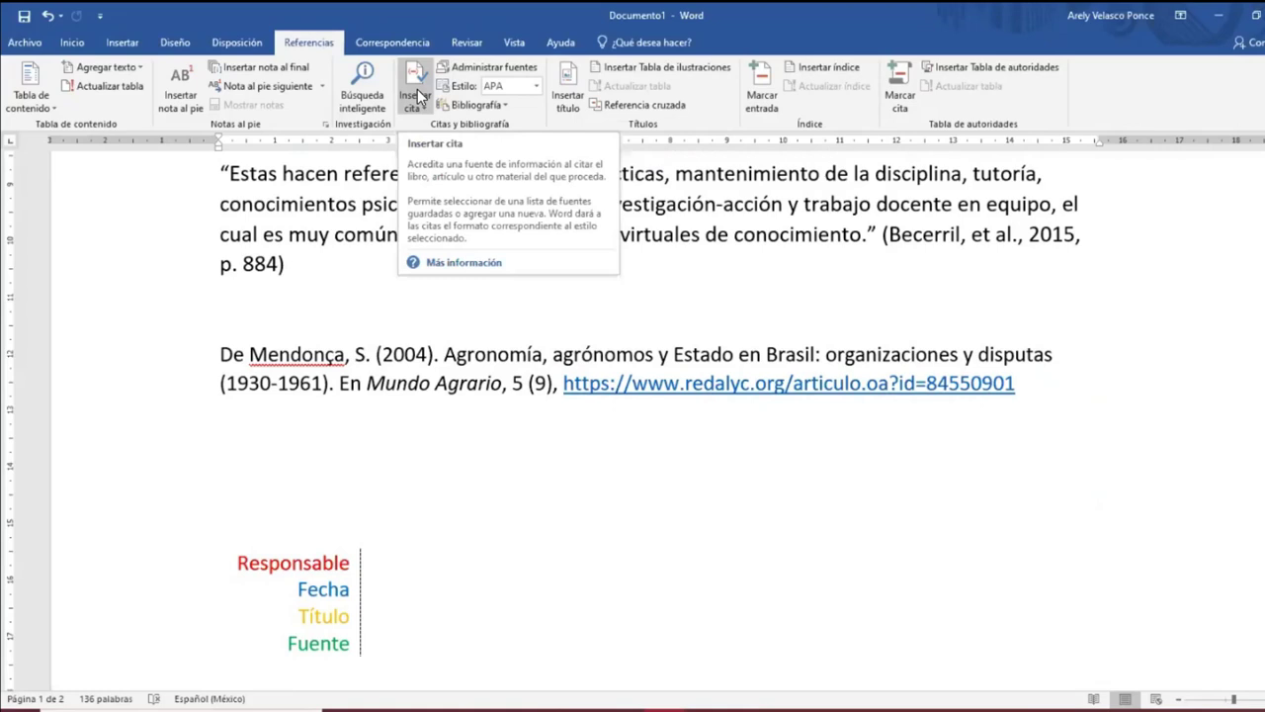
left_click(417, 99)
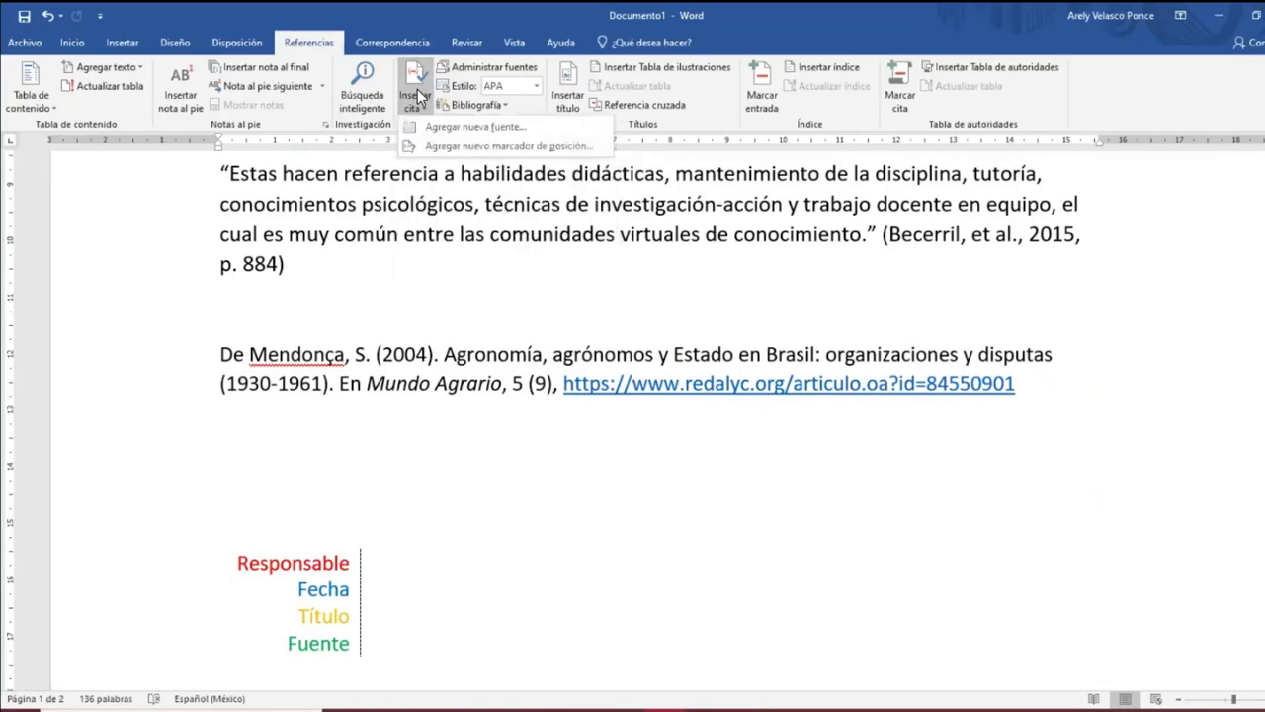
left_click(461, 129)
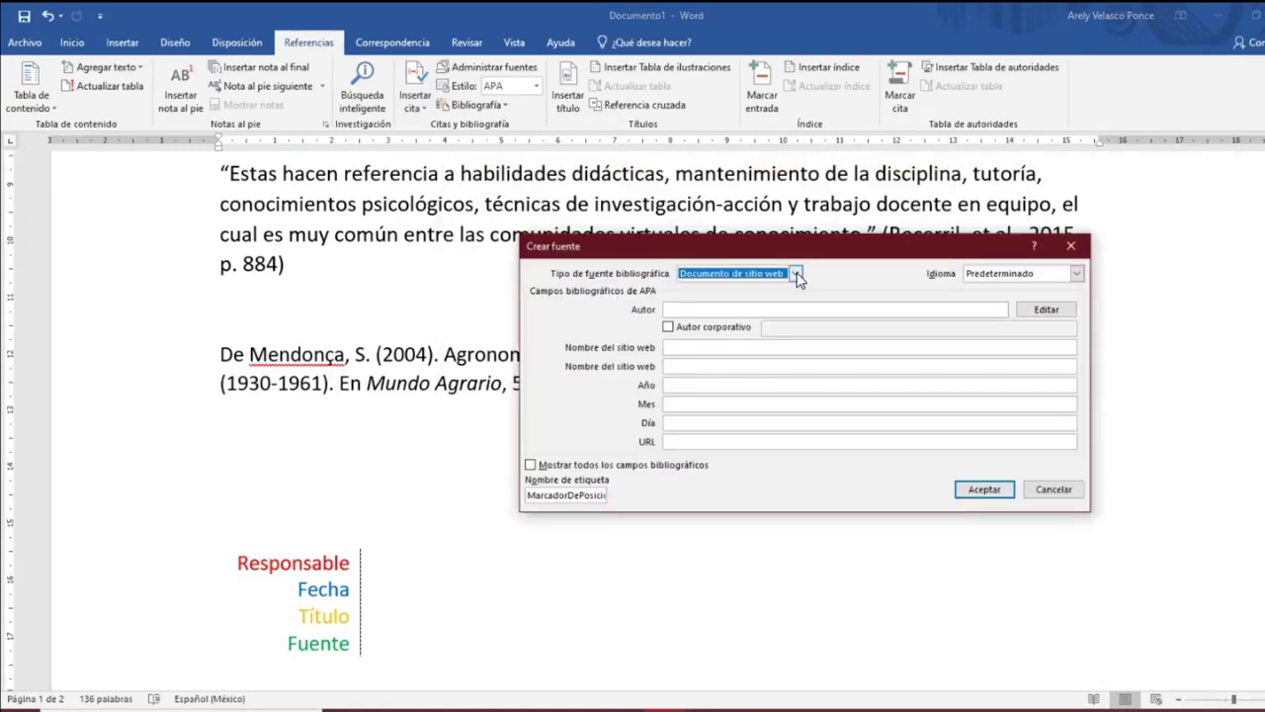
key("Escape")
Confirm the citation style remains APA.
left_click(536, 87)
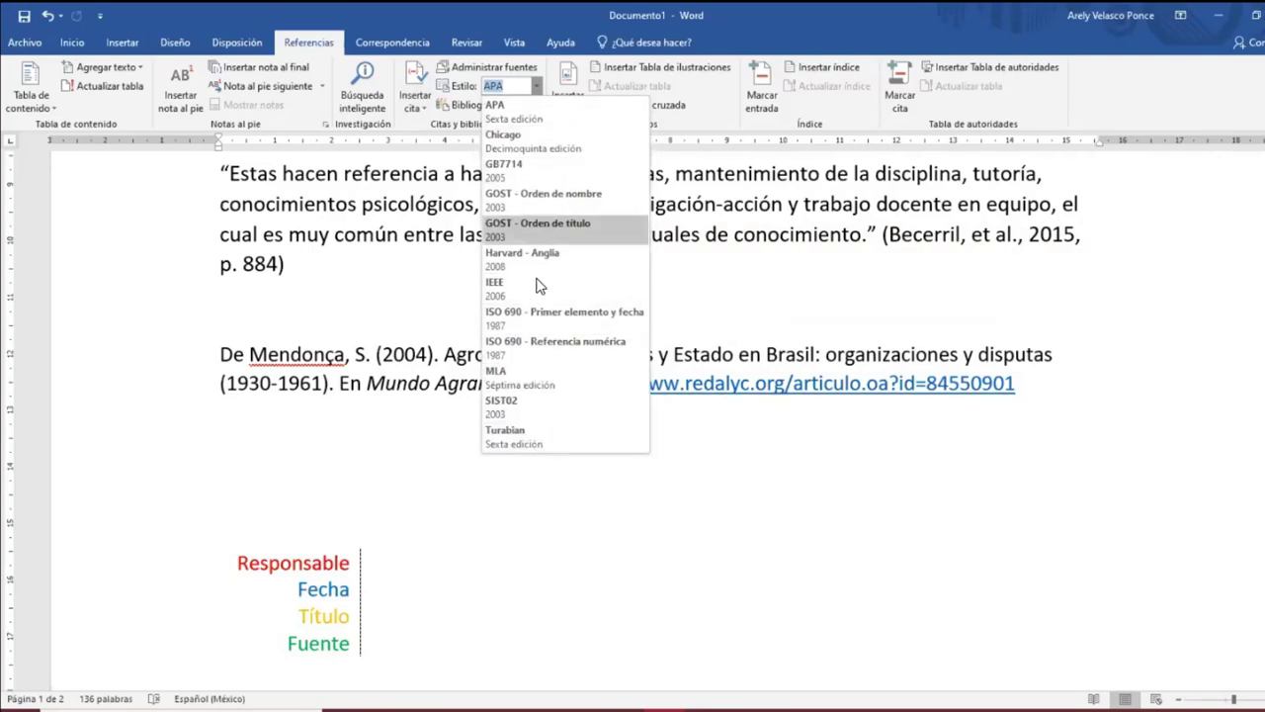
left_click(571, 125)
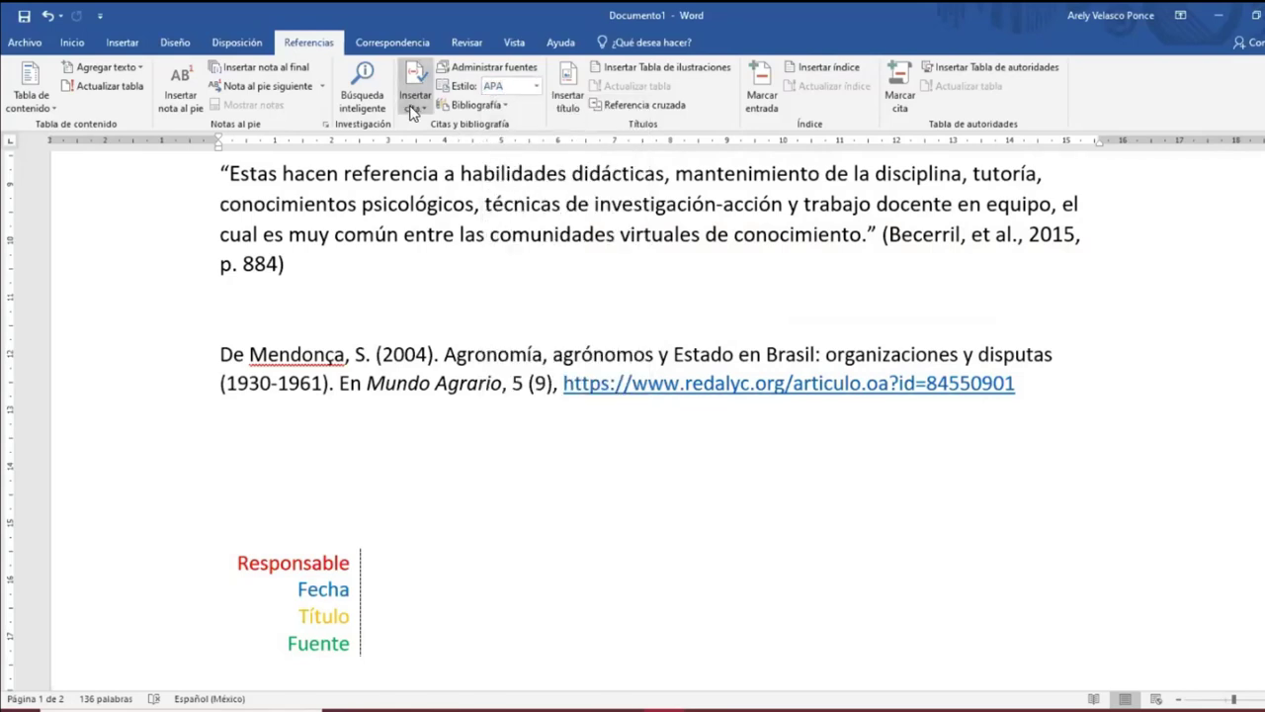
scroll(241, 252, "up", 1)
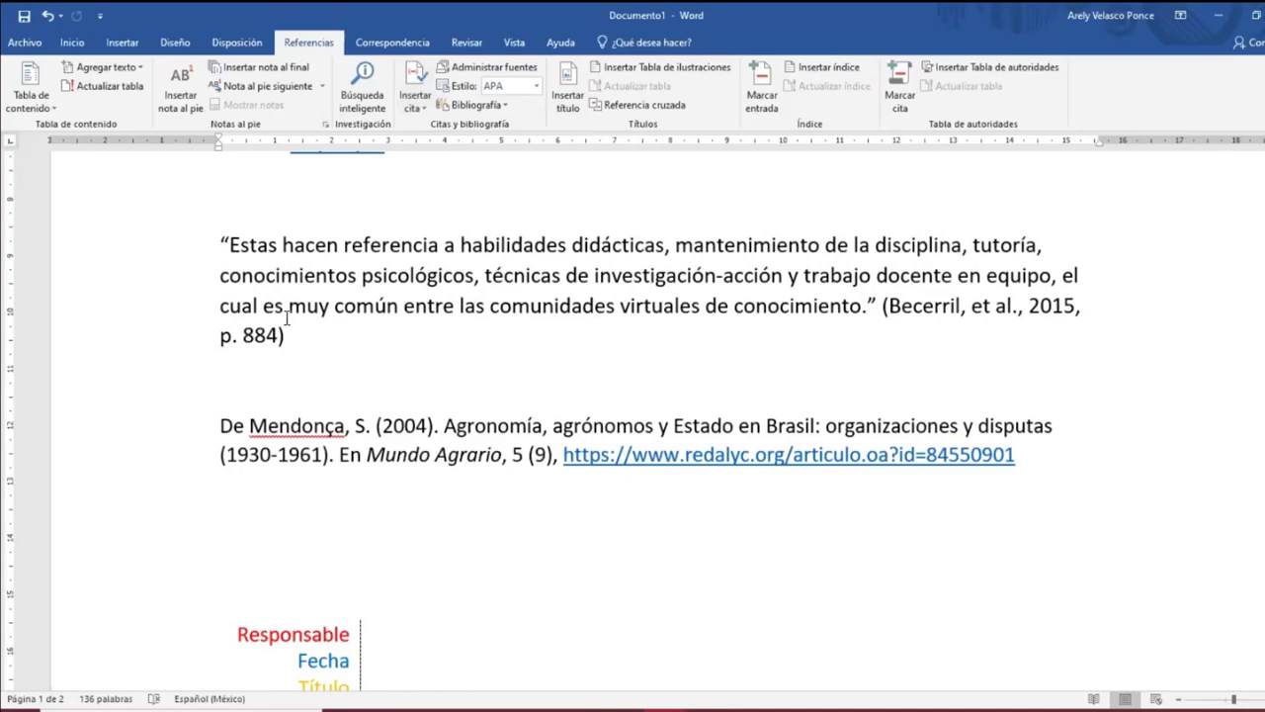
Duplicate the 'Estas hacen…conocimiento.' quote onto the empty line below the first.
left_click_drag(229, 244, 878, 308)
key("ctrl+c")
left_click(344, 376)
key("ctrl+v")
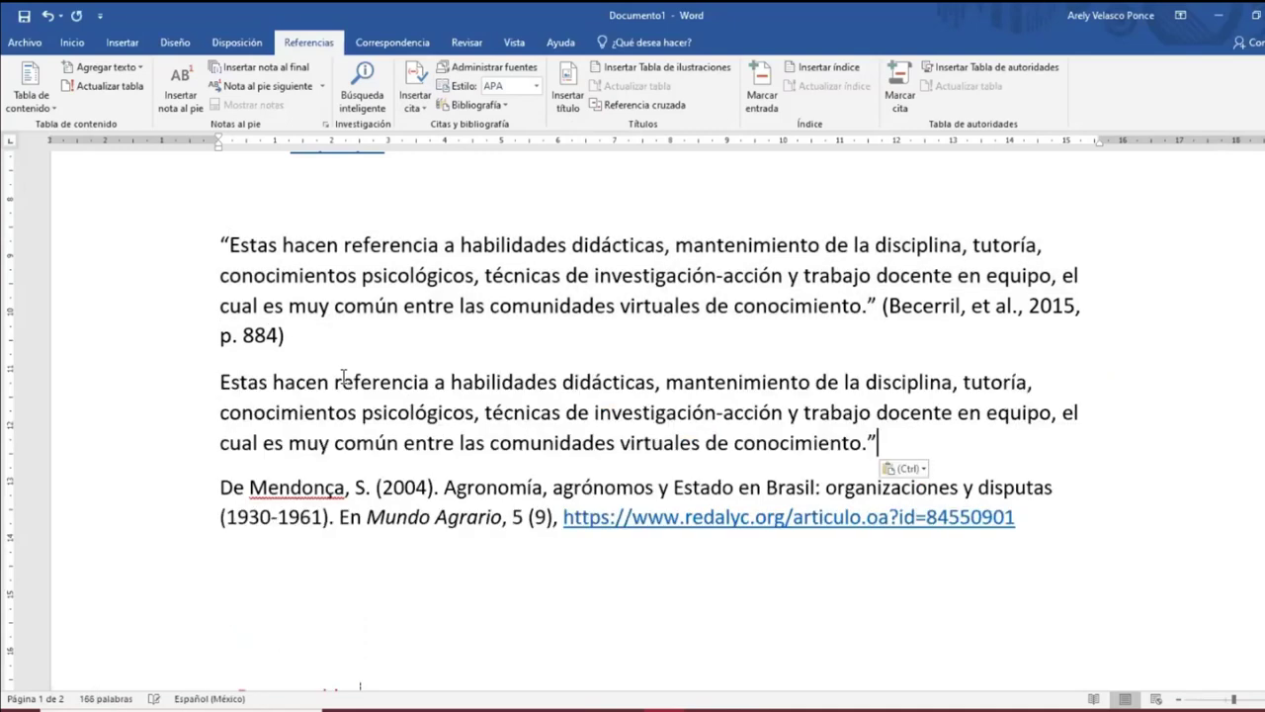
key("Return")
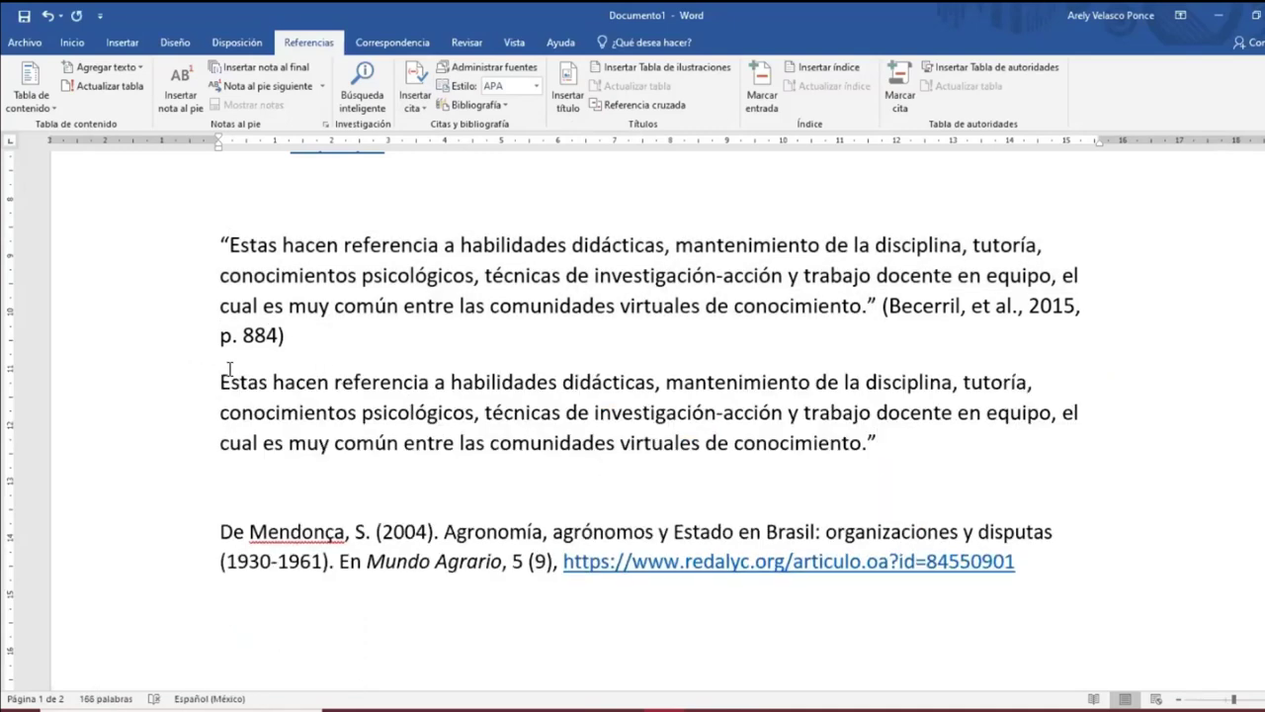
Add an opening “ to the second quote and insert blank lines around it.
left_click(225, 374)
type("“")
left_click(209, 381)
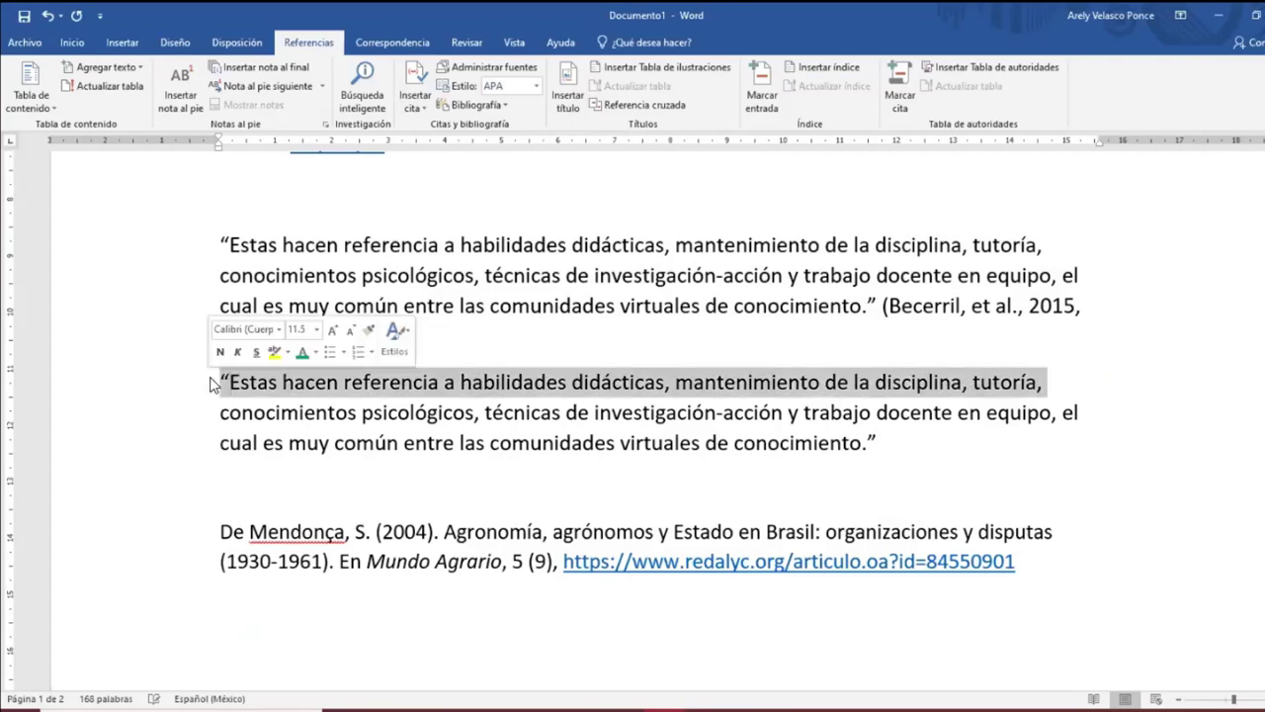
key("Left")
key("Return")
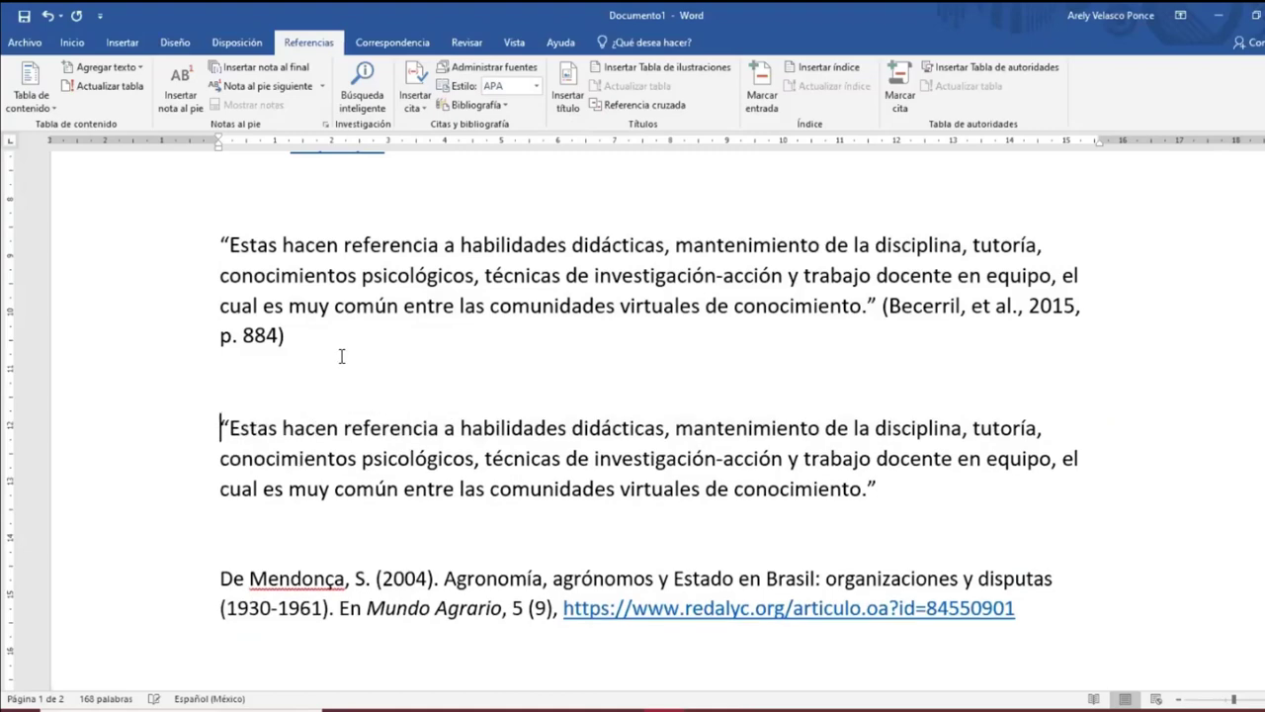
scroll(959, 427, "down", 1)
left_click(599, 458)
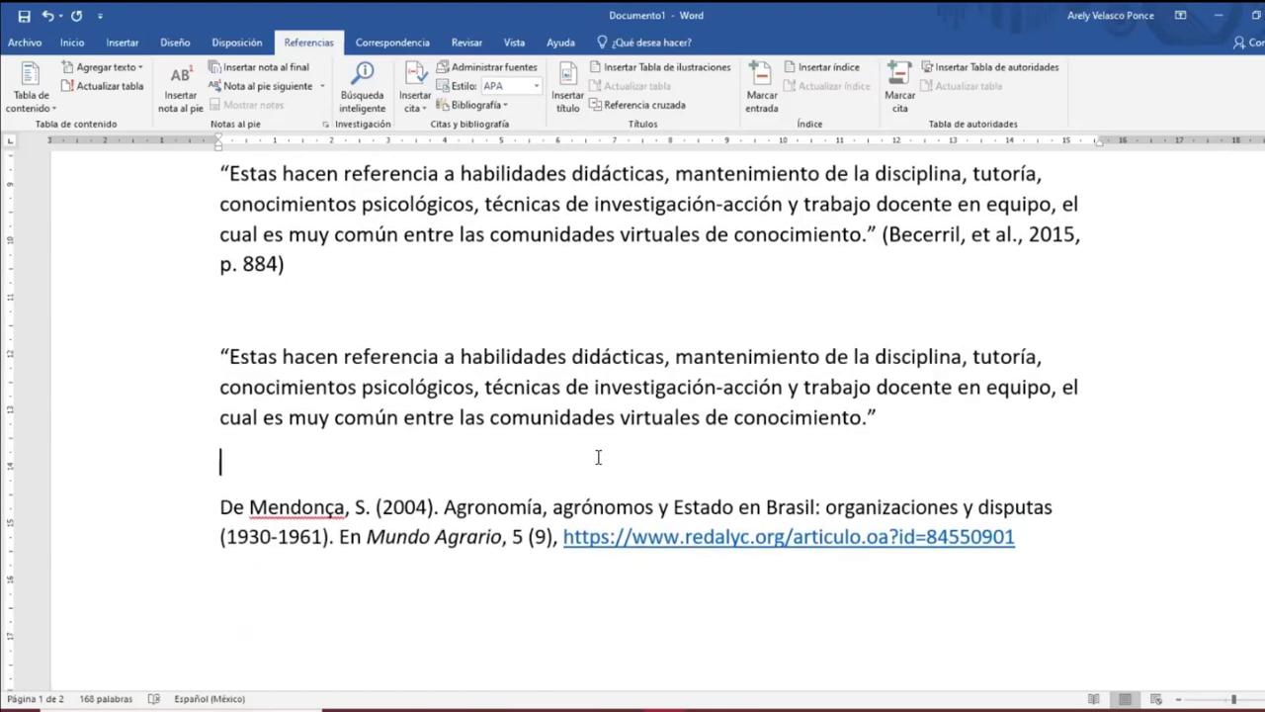
key("Return")
key("Return")
key("Return")
key("Return")
key("Return")
key("Return")
key("Return")
key("Return")
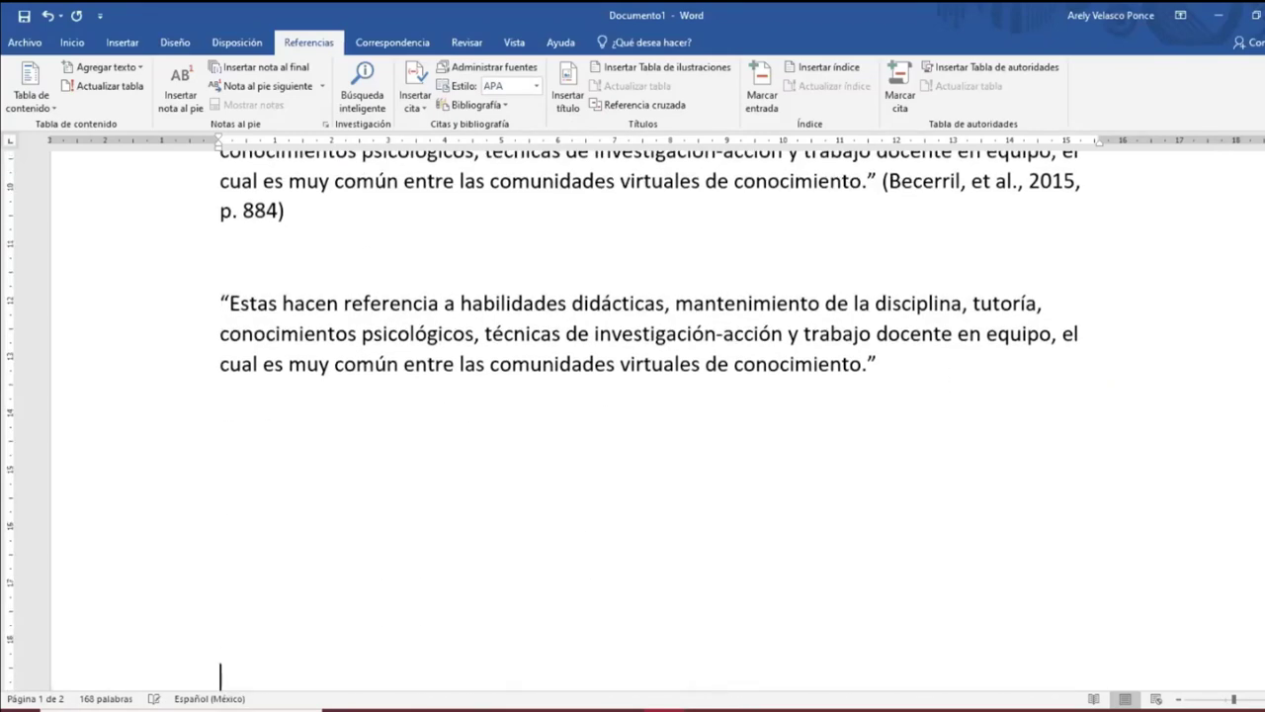
scroll(823, 444, "up", 2)
scroll(824, 445, "up", 1)
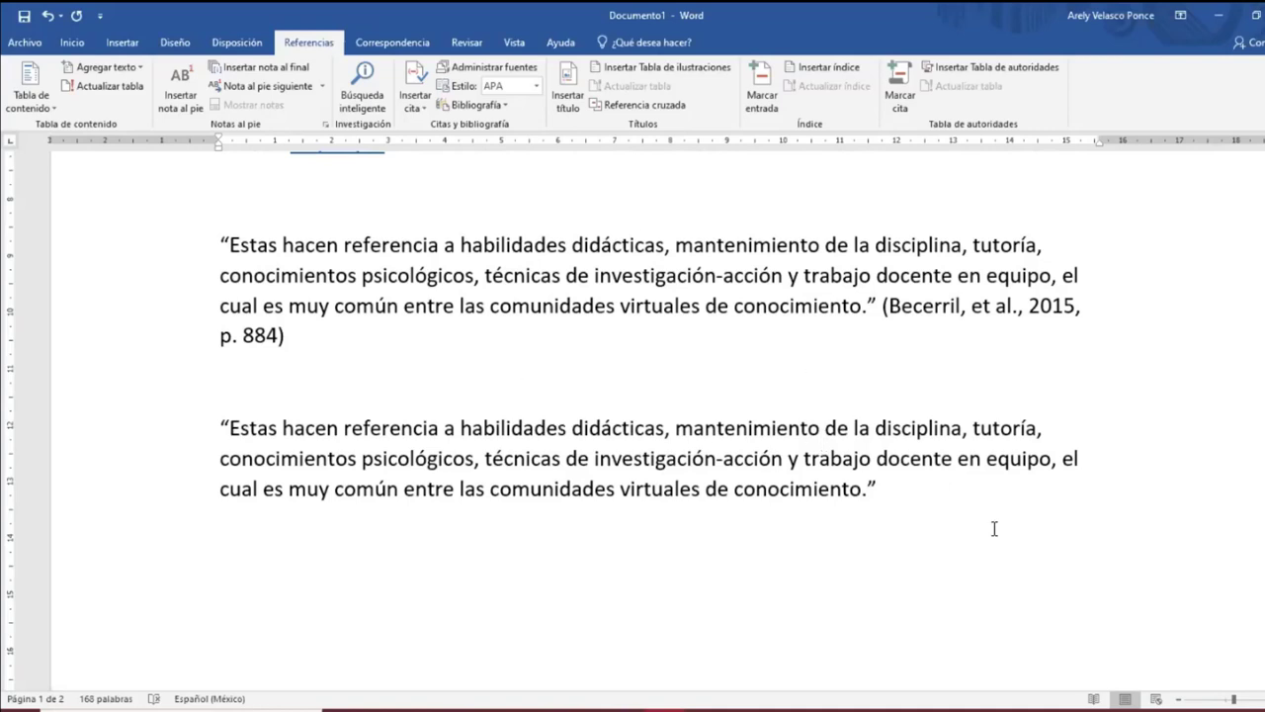
Start a new source after the second quote and set its type to Artículo de revista.
left_click(888, 486)
left_click(415, 101)
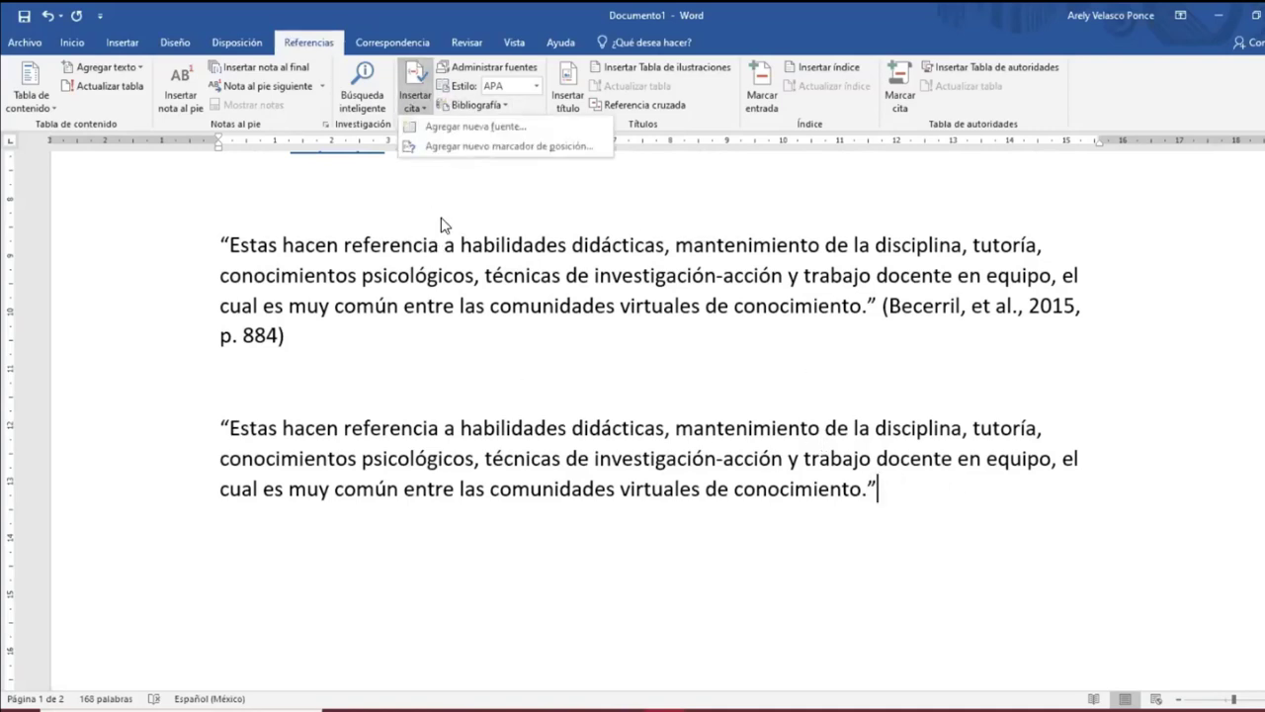
left_click(465, 128)
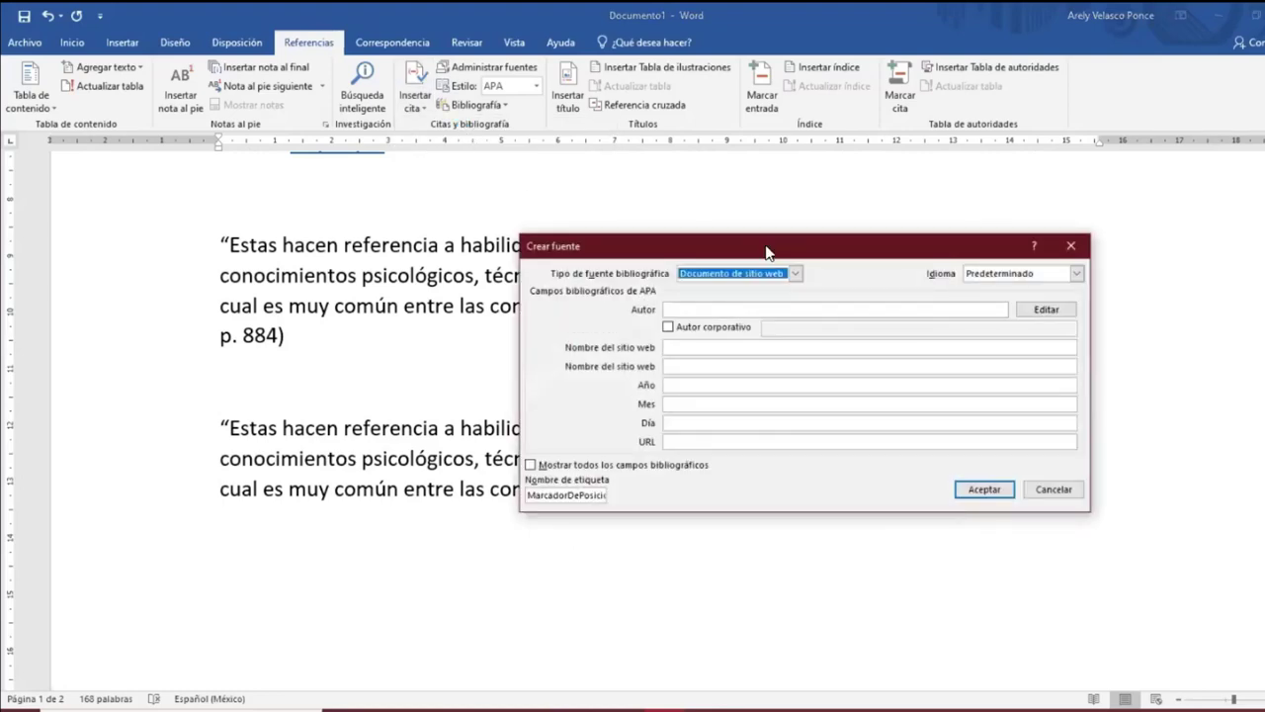
left_click_drag(768, 248, 788, 206)
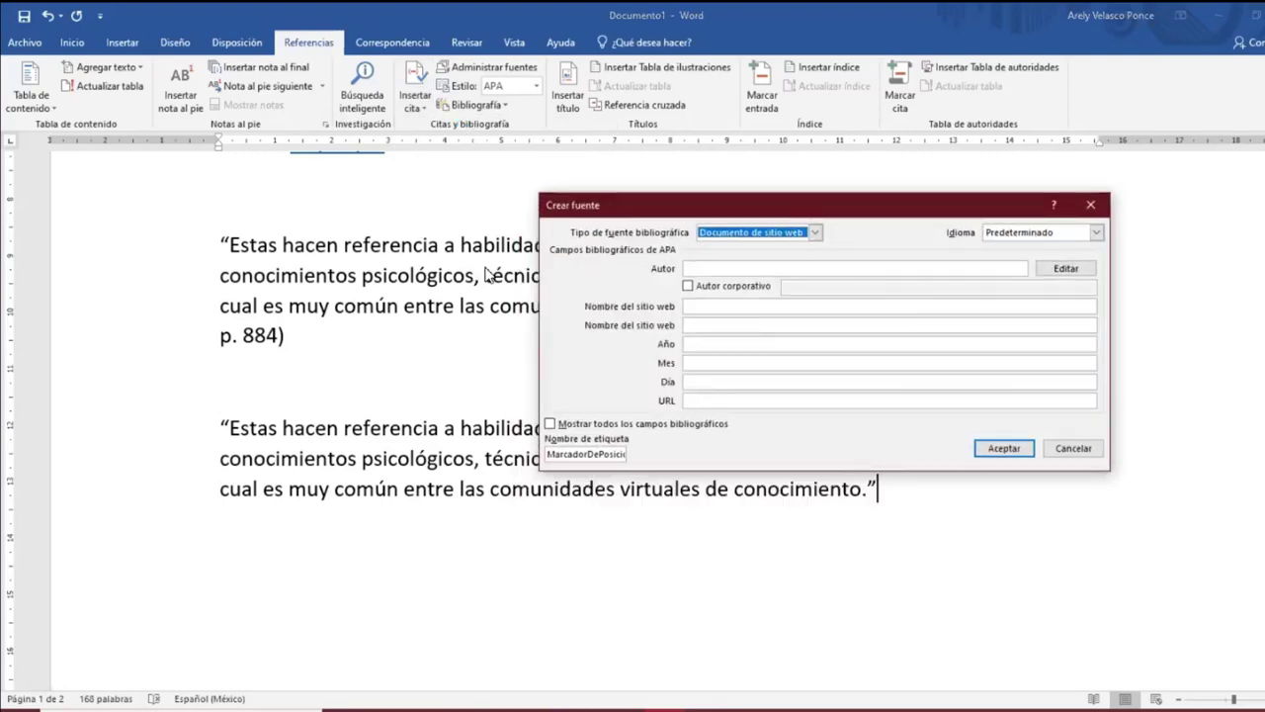
left_click(813, 235)
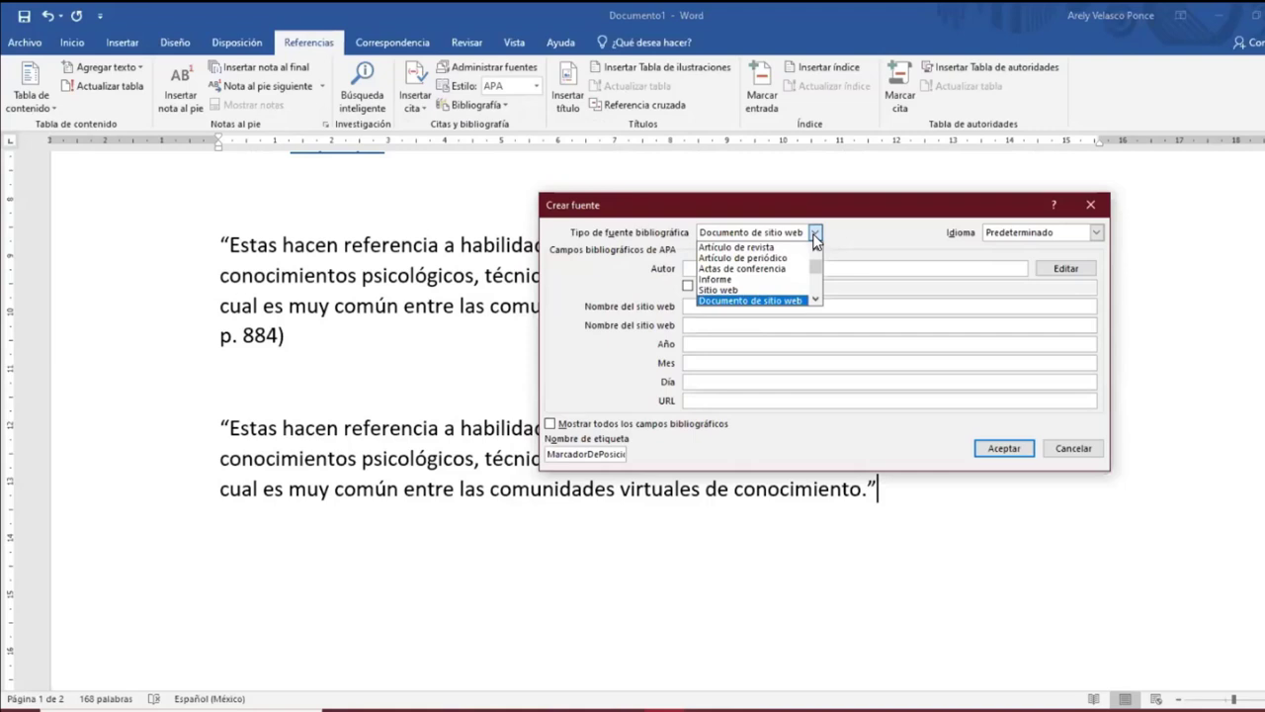
left_click(794, 247)
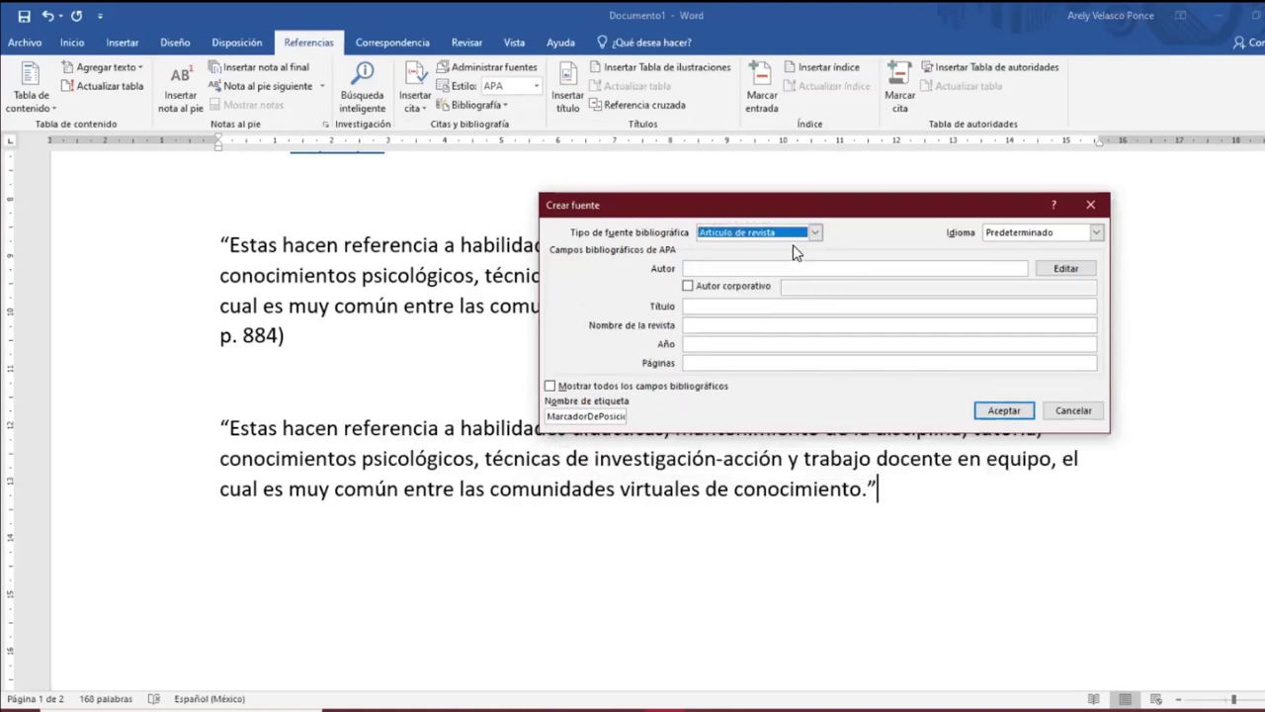
Enter the source authors Becerril, Sosa and Torres.
left_click(745, 267)
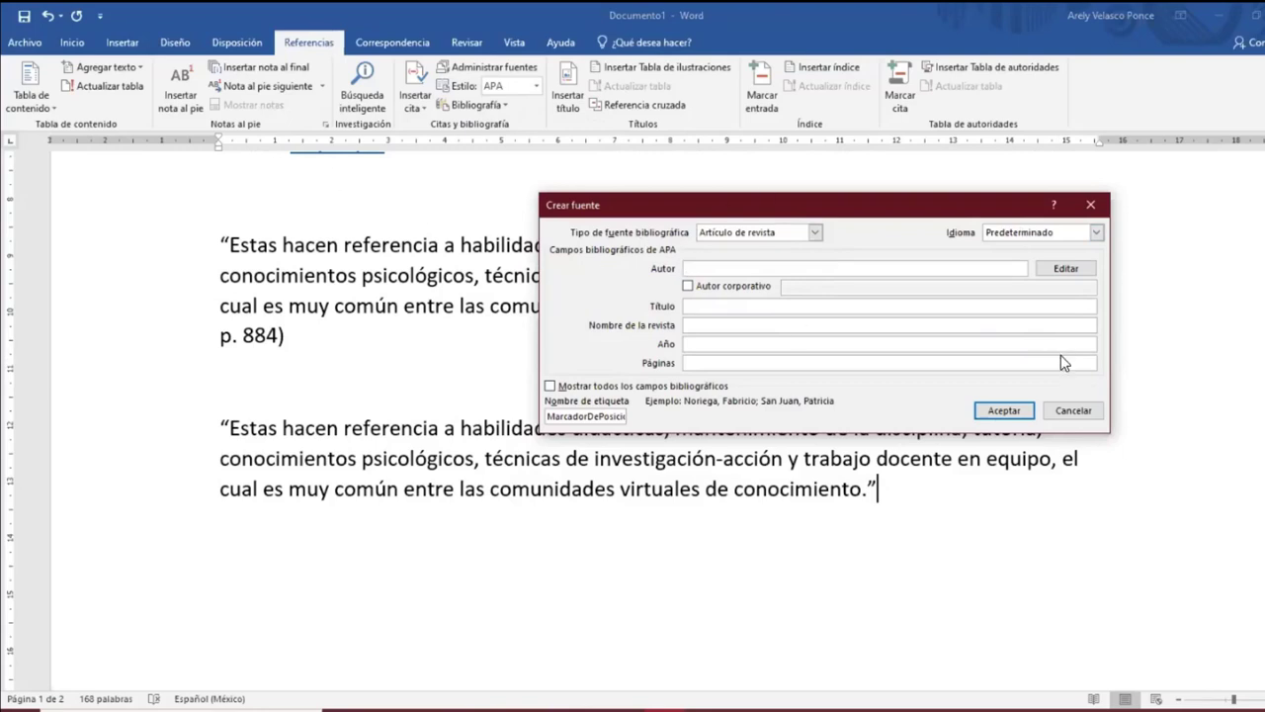
type("Becerril")
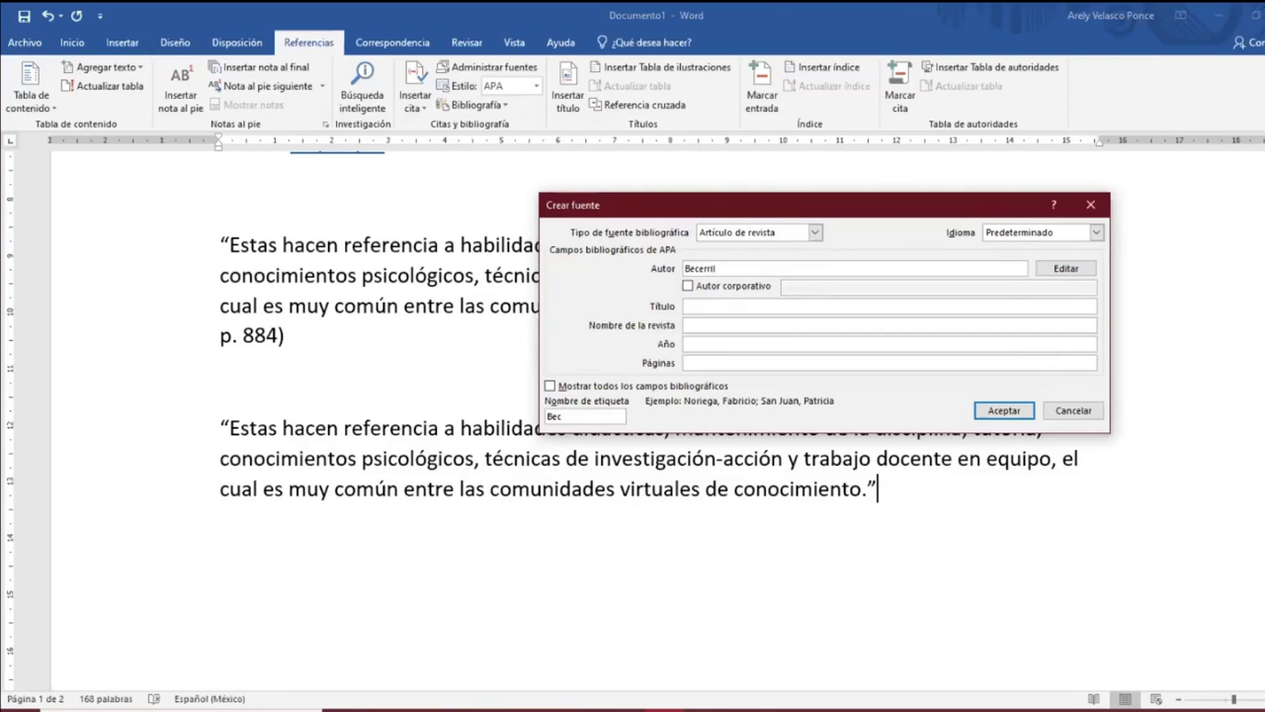
type(",")
type(", Sosa, Torres")
key("Left")
key("Left")
key("Left")
key("Left")
key("Left")
key("Left")
key("Left")
key("BackSpace")
type(",")
Enter the title 'Como debe ser un docente virtual' and journal 'Gestión educativa'.
left_click(746, 305)
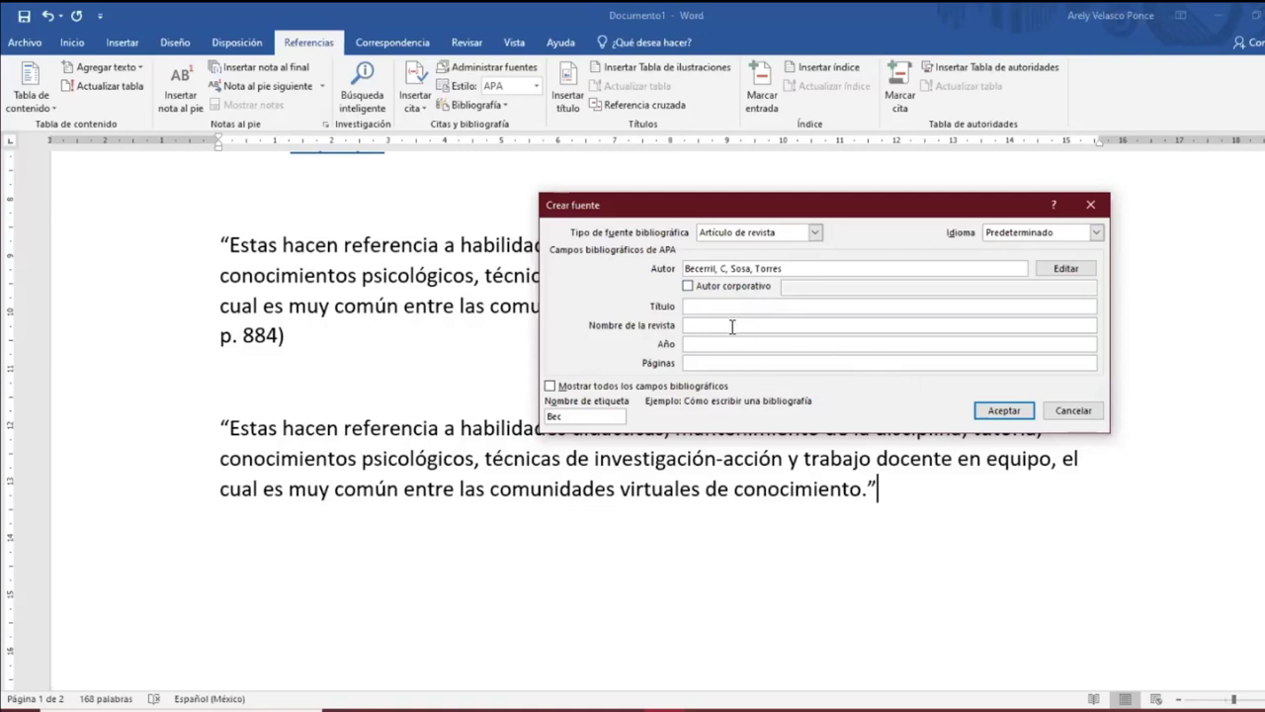
type("Como de")
type("ser un docente")
type("virtual")
left_click(706, 326)
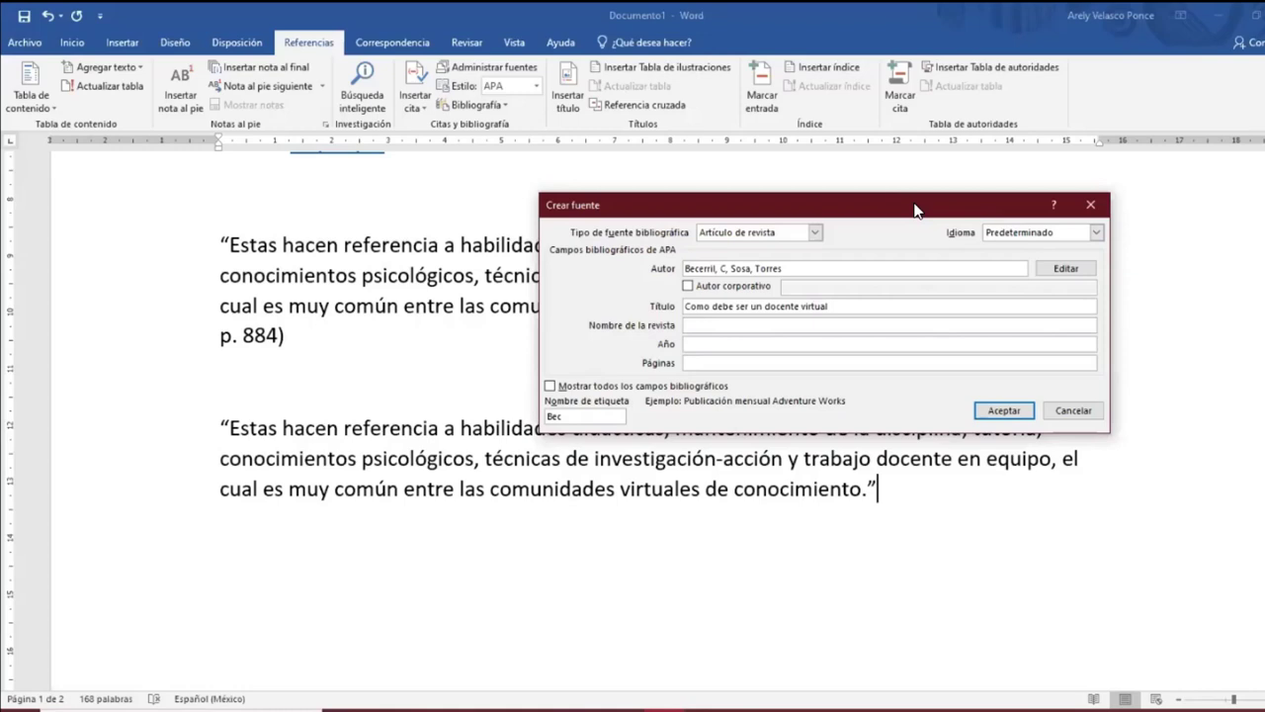
left_click_drag(915, 210, 898, 204)
type("Gest")
type("ion")
type("ón ")
type("educativa")
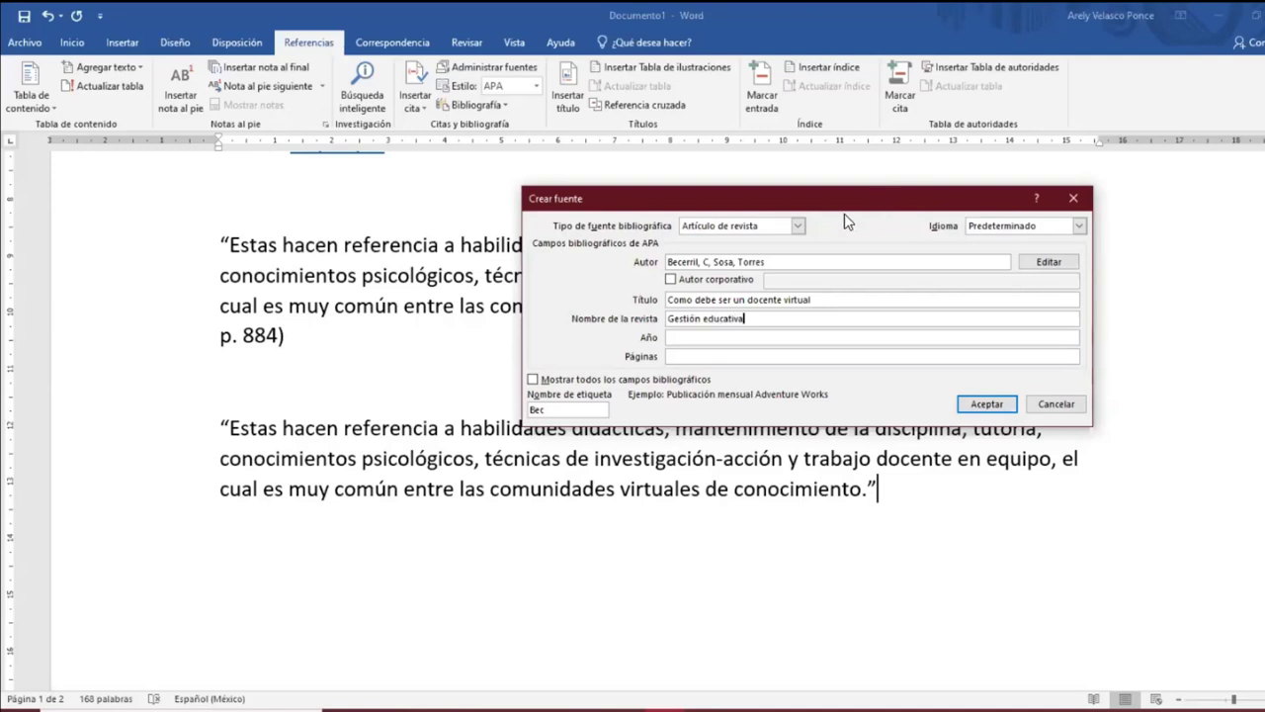
Set year 2015 and pages 882-889, then accept to insert the (Becerril, 2015) citation.
left_click(704, 334)
type("2015")
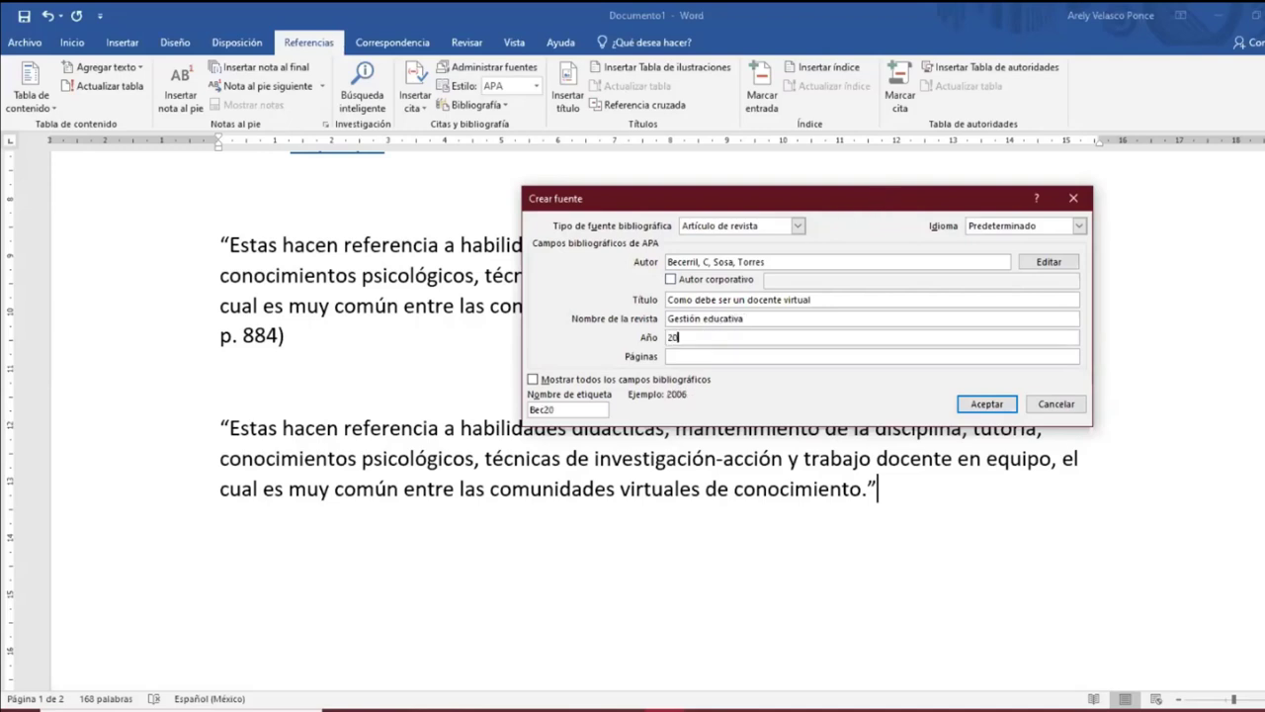
left_click(680, 357)
type("882-889")
left_click(984, 404)
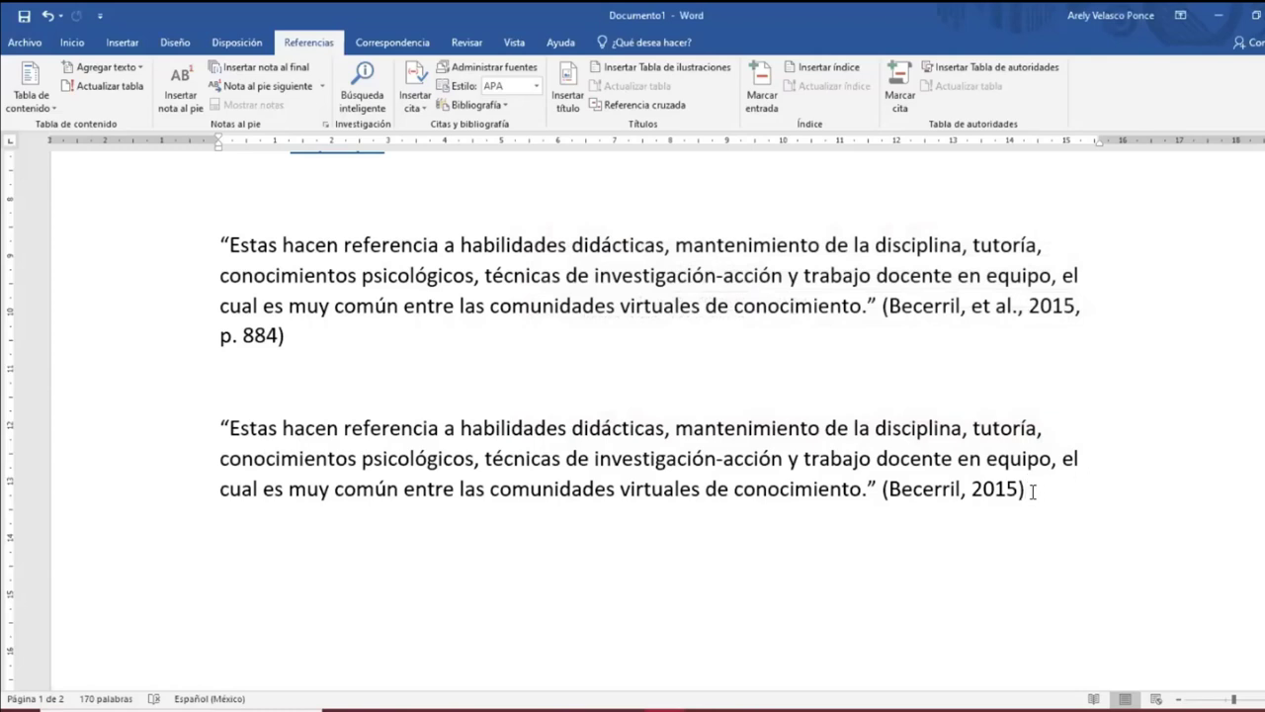
Insert a built-in Referencias bibliography on the empty line below the quotes.
left_click(918, 491)
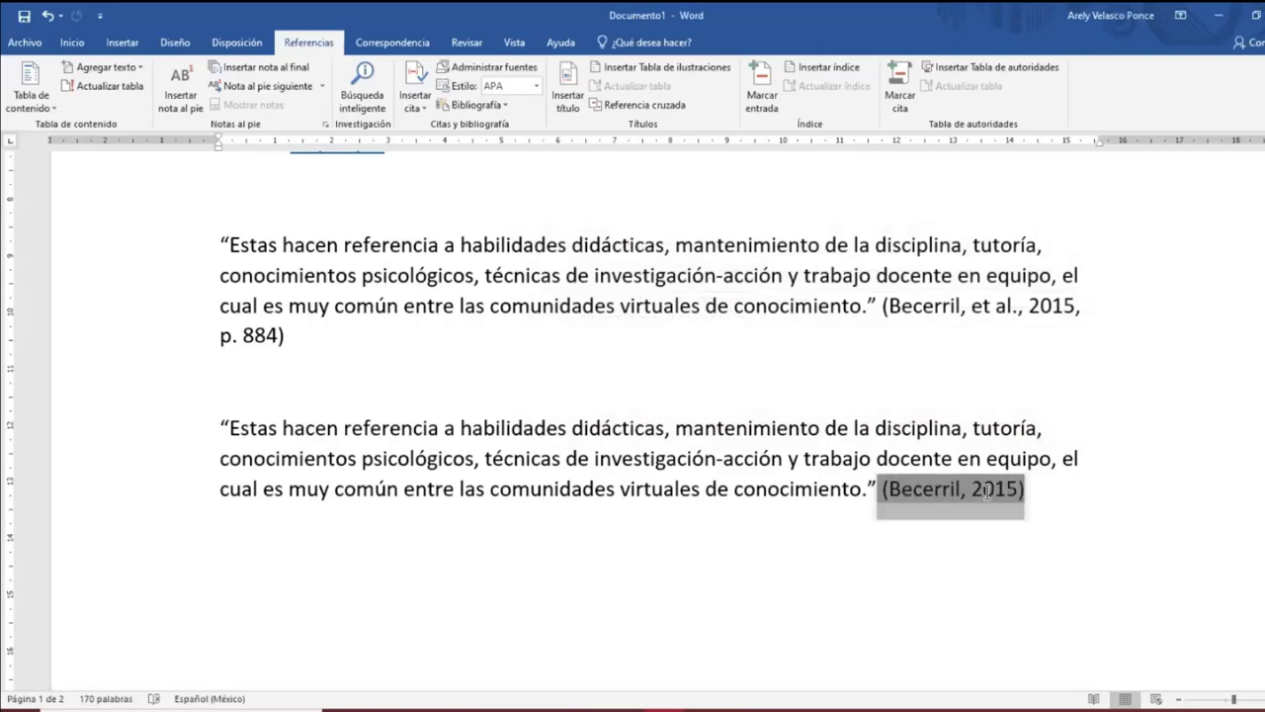
left_click(992, 573)
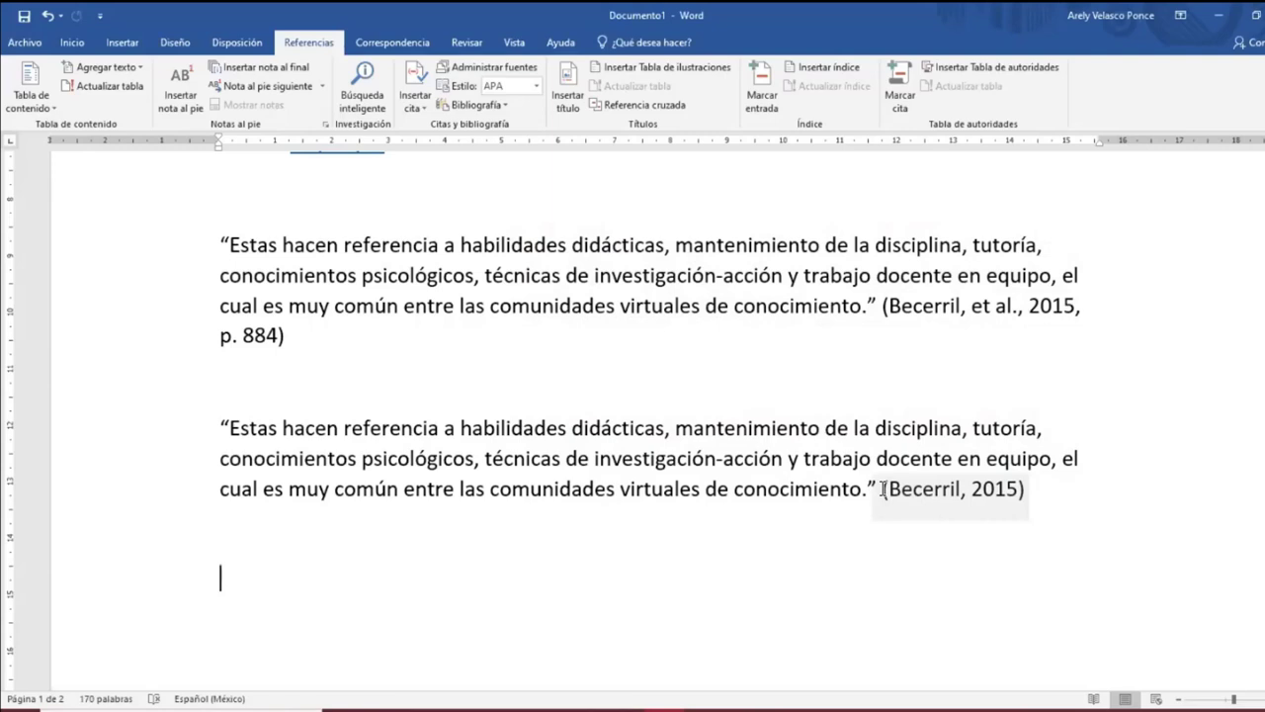
left_click(967, 489)
left_click(691, 536)
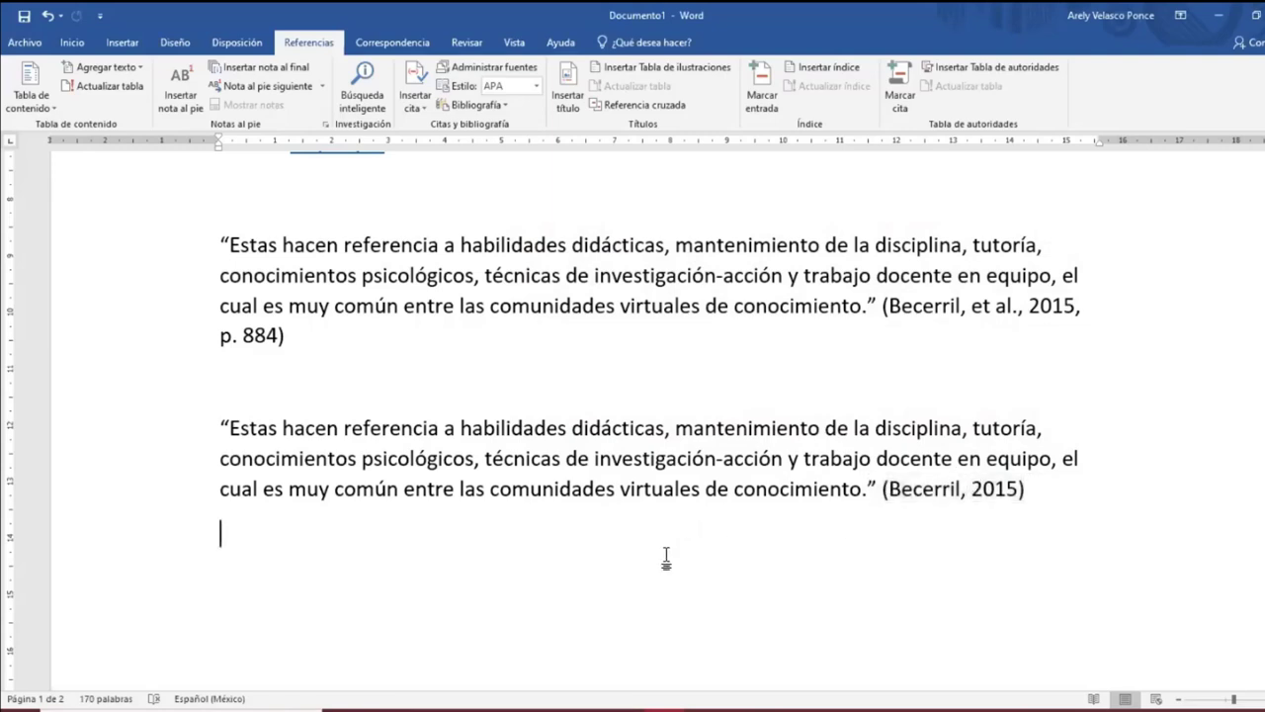
left_click(500, 106)
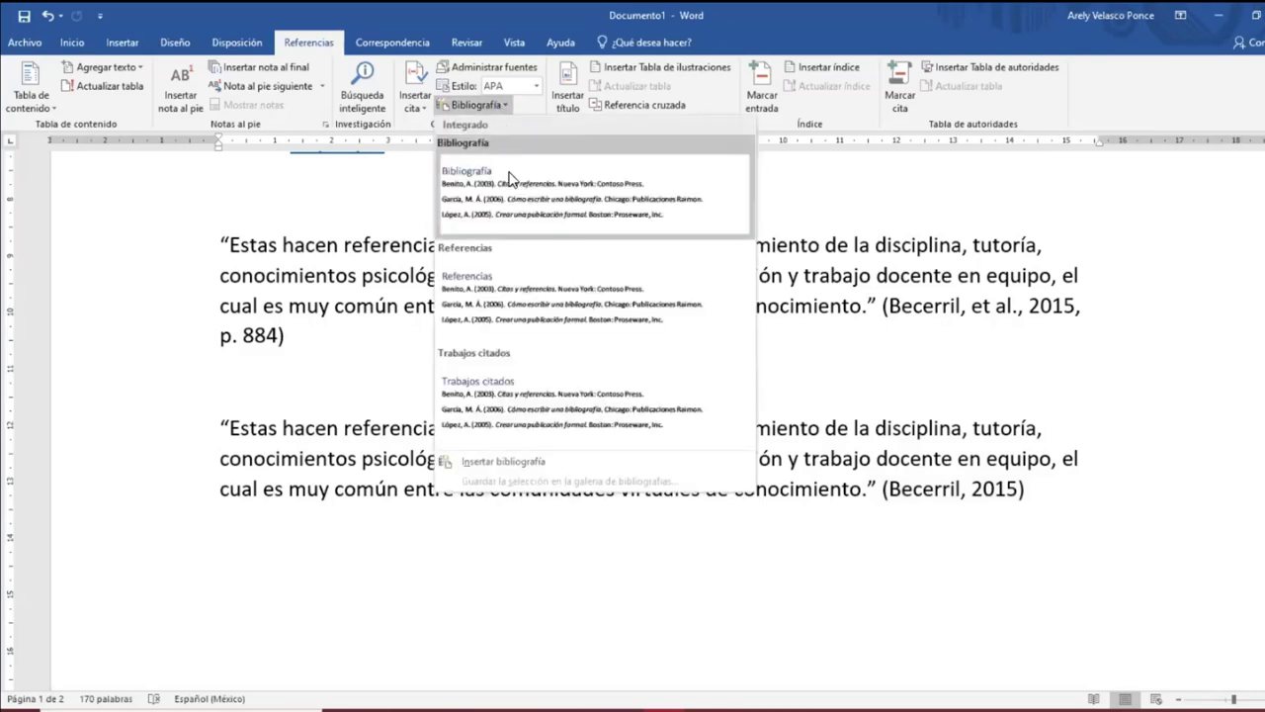
left_click(526, 291)
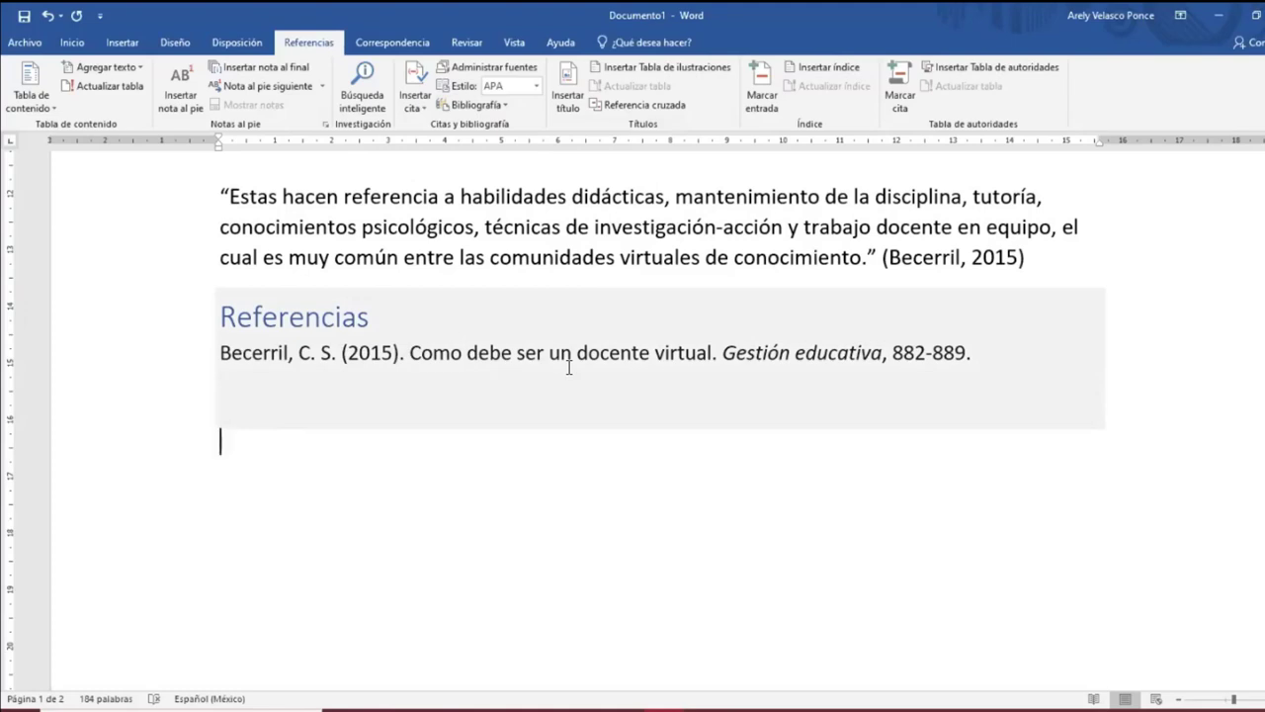
Review the generated Becerril (2015) entry and move out of the bibliography.
left_click(731, 361)
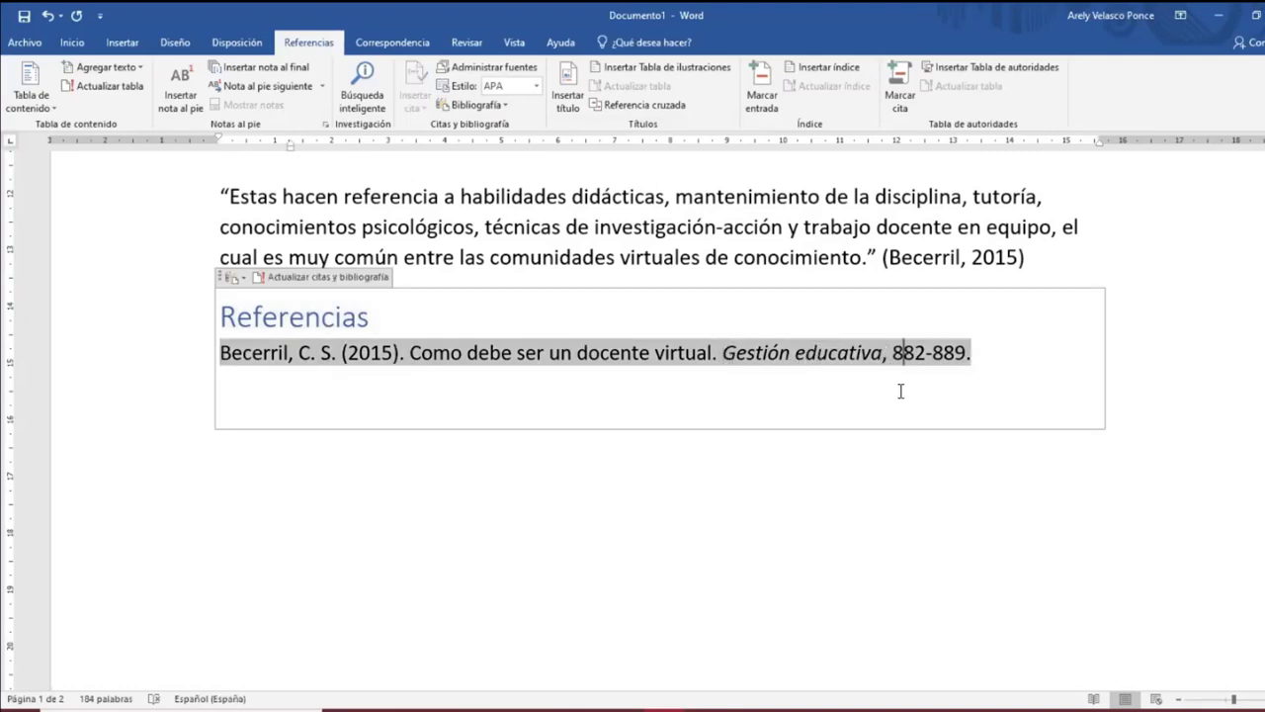
left_click(902, 392)
key("BackSpace")
left_click(516, 513)
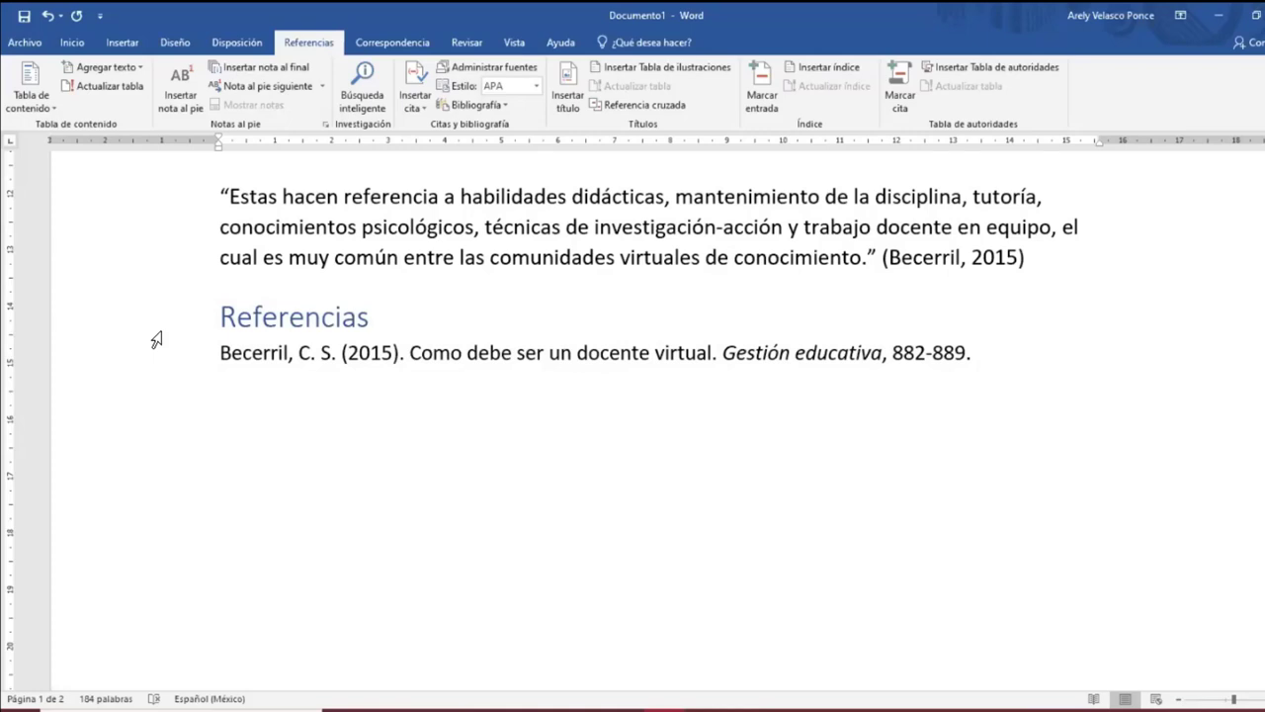
Select and delete both quotations above the Referencias heading.
scroll(579, 375, "up", 3)
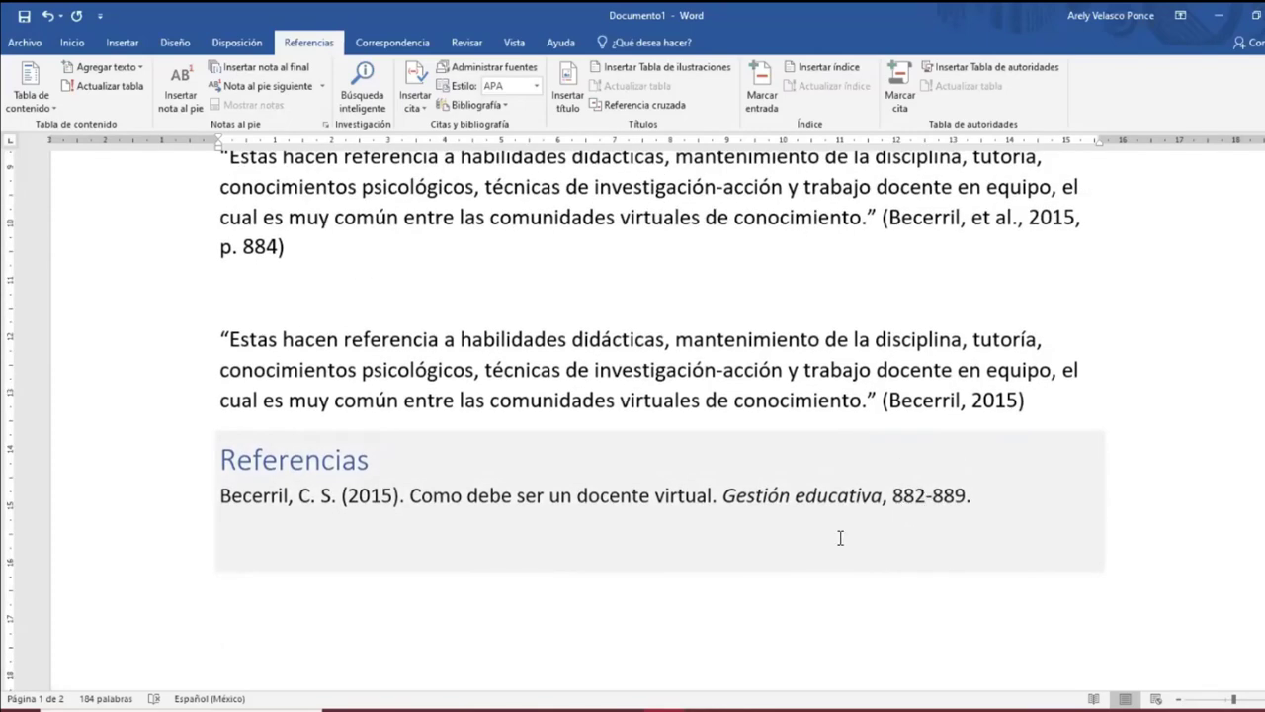
scroll(840, 538, "up", 2)
scroll(840, 538, "up", 3)
scroll(840, 537, "down", 1)
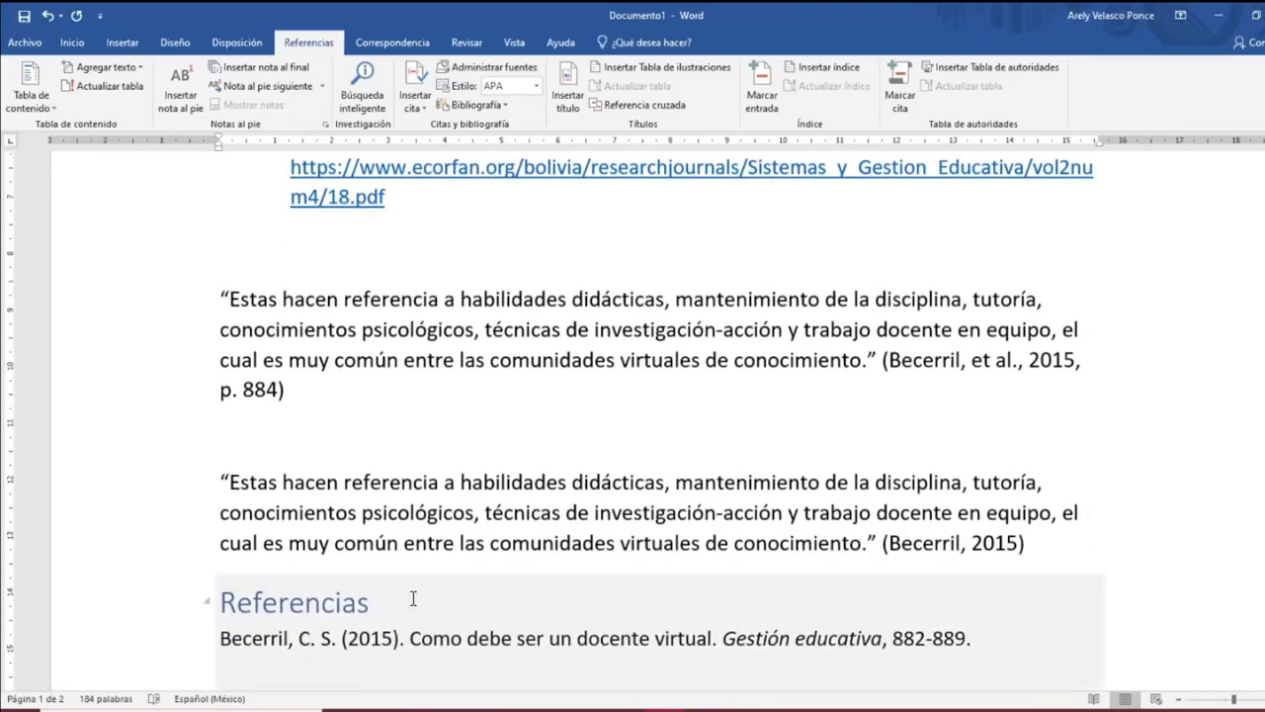
left_click(403, 613)
left_click_drag(198, 290, 1051, 551)
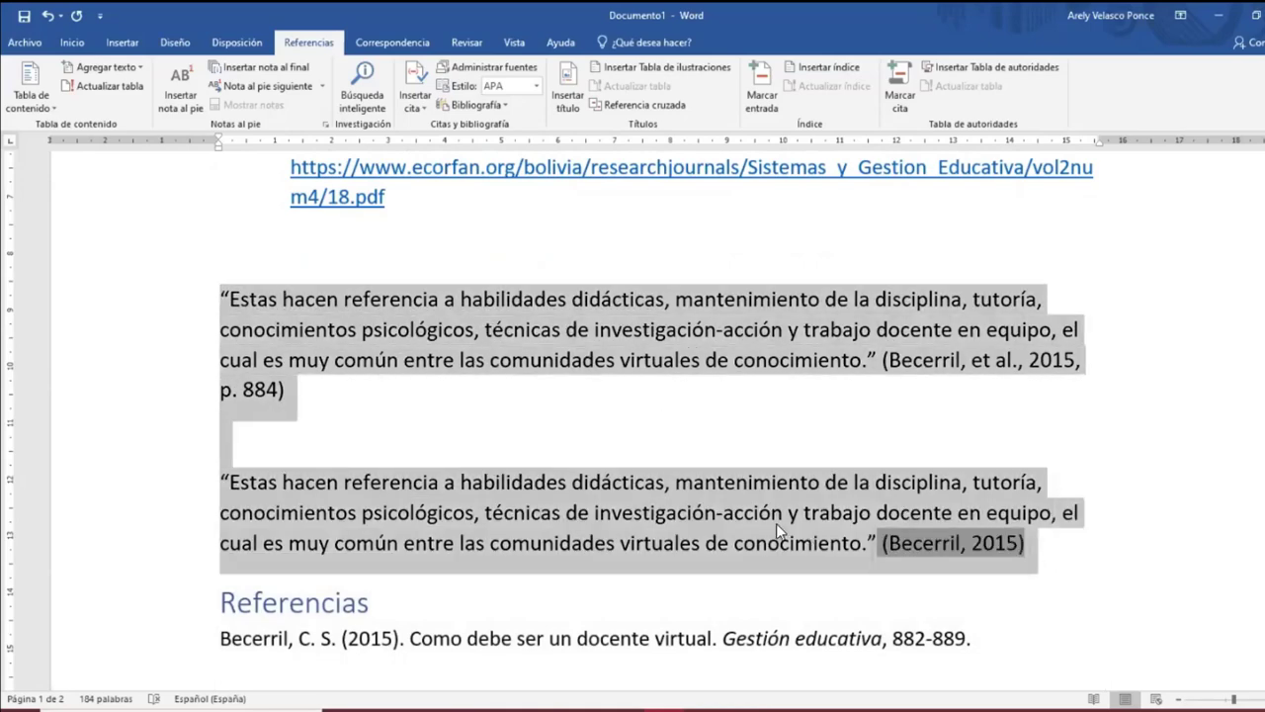
key("Delete")
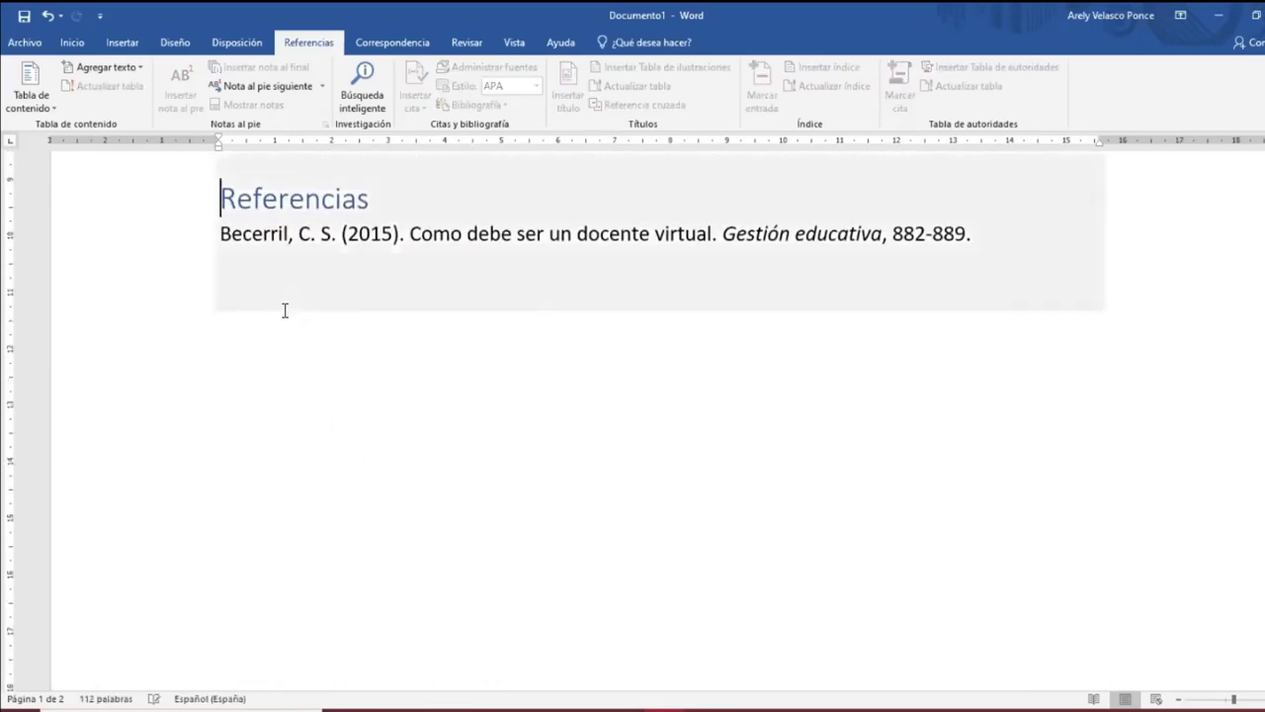
Undo the deletion and remove the blank line before the bibliography.
left_click(283, 310)
key("Return")
key("ctrl+z")
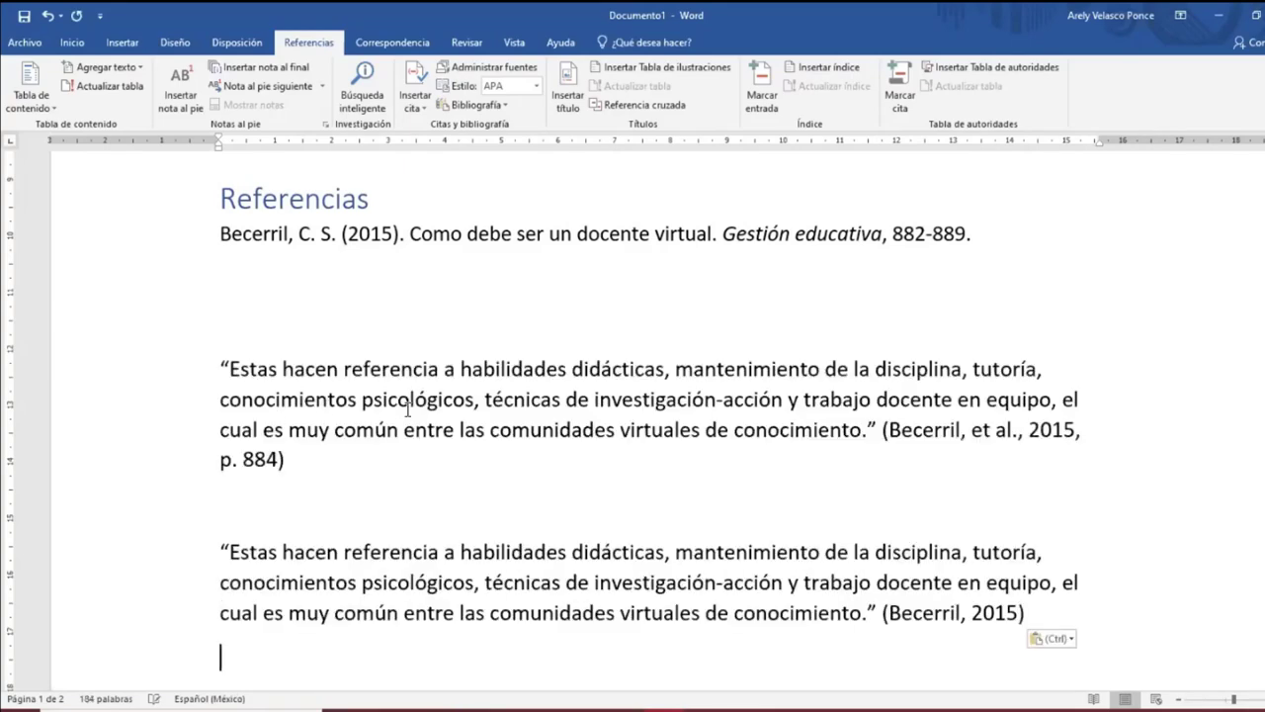
scroll(425, 409, "up", 5)
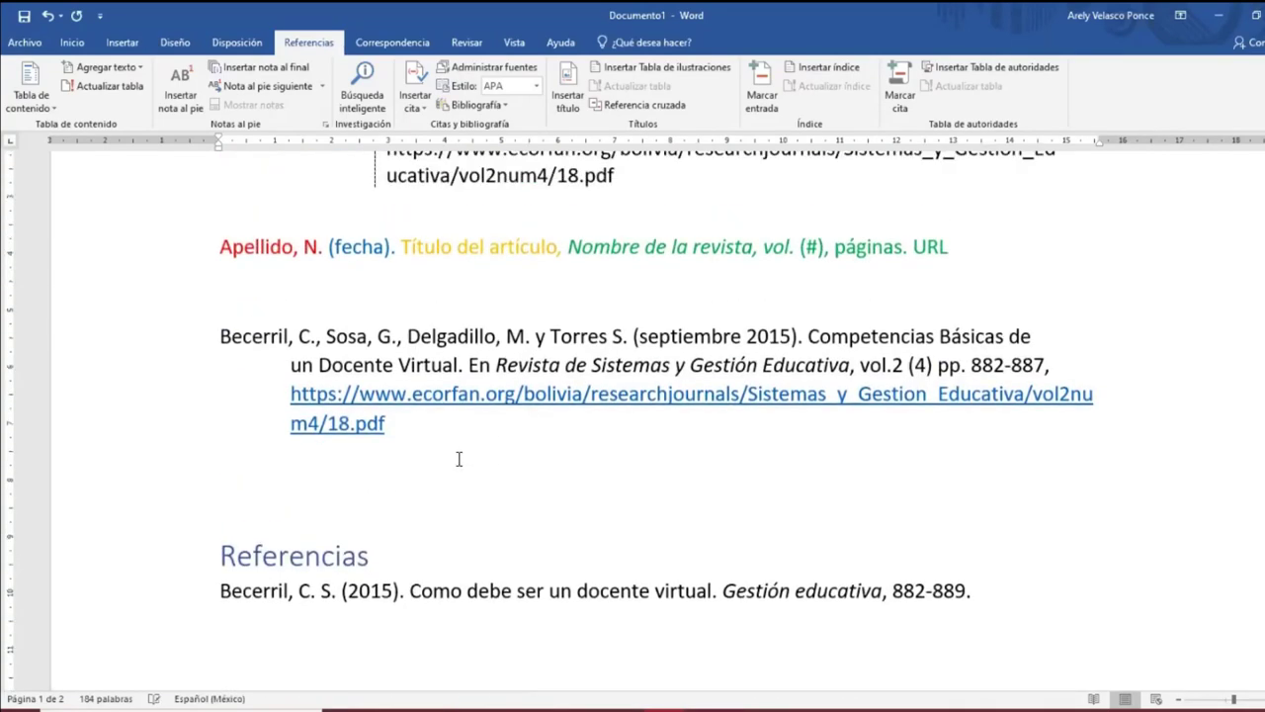
key("Delete")
scroll(1137, 510, "down", 1)
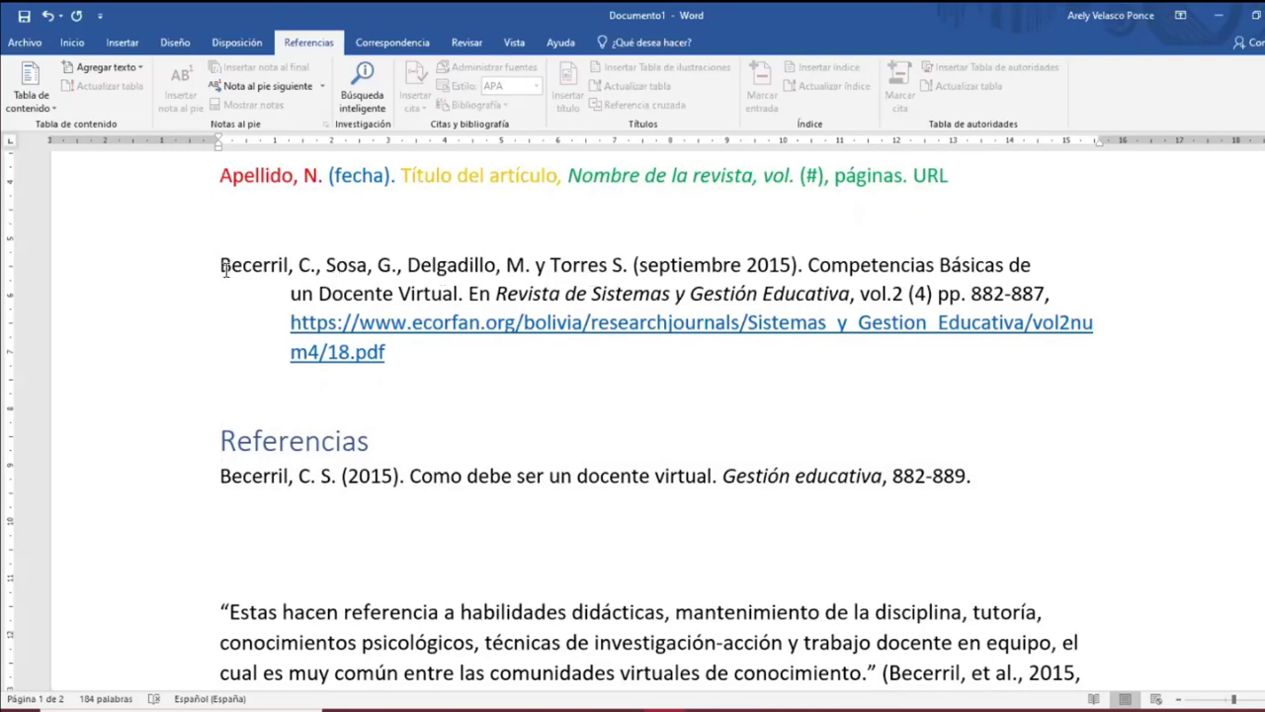
Re-insert the bibliography field as the built-in Referencias version.
mouse_move(221, 267)
left_mouse_down()
mouse_move(915, 267)
mouse_move(1013, 294)
mouse_move(1077, 352)
left_mouse_up()
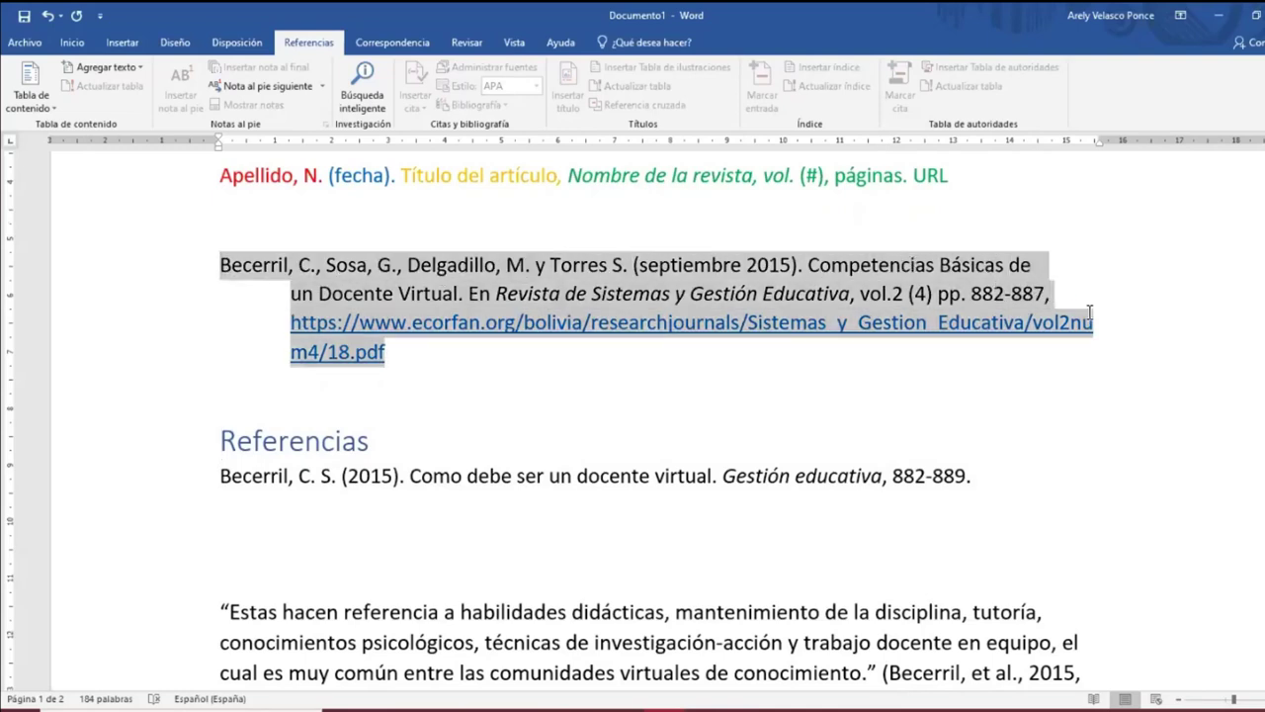
left_click(364, 442)
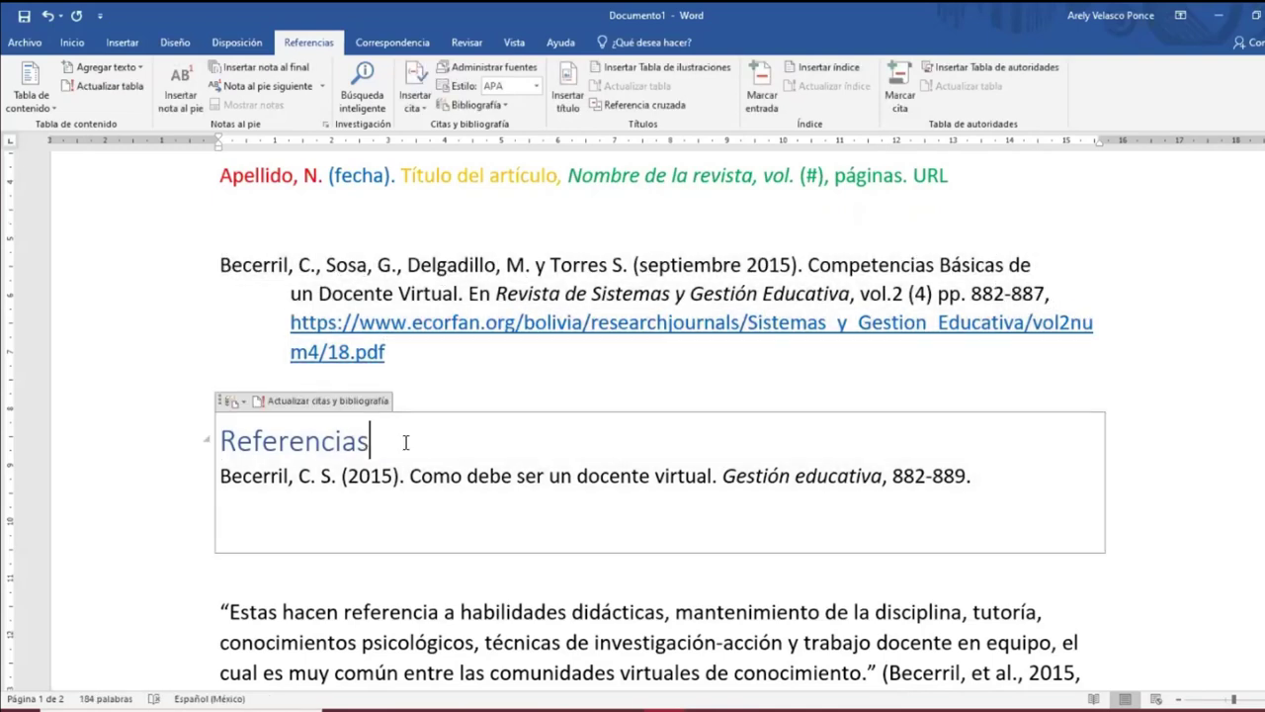
left_click(455, 482)
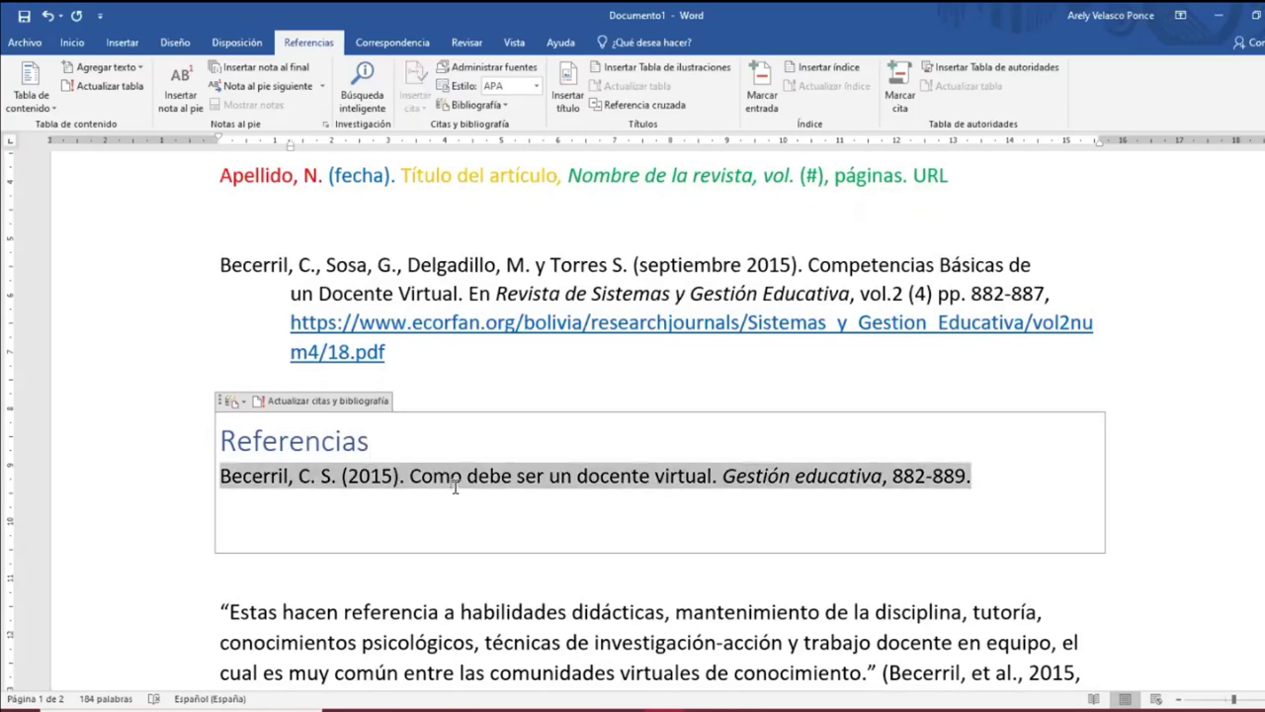
left_click(483, 525)
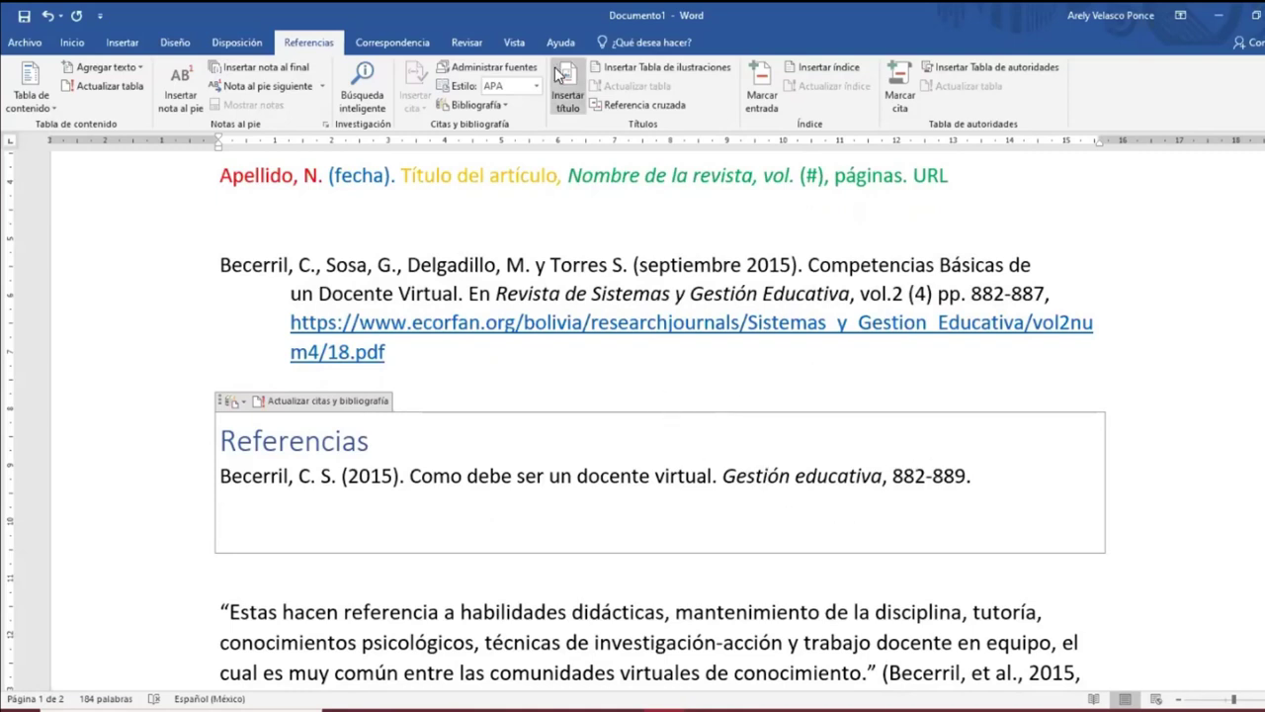
left_click(238, 401)
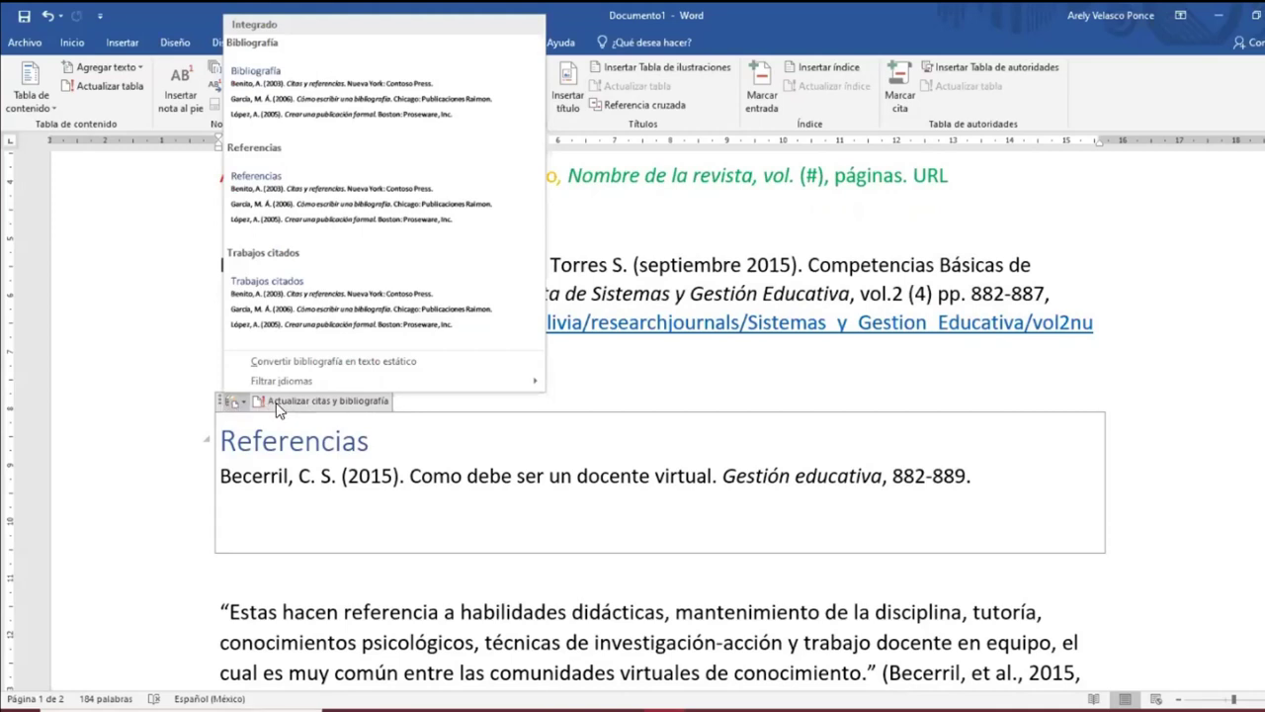
left_click(256, 187)
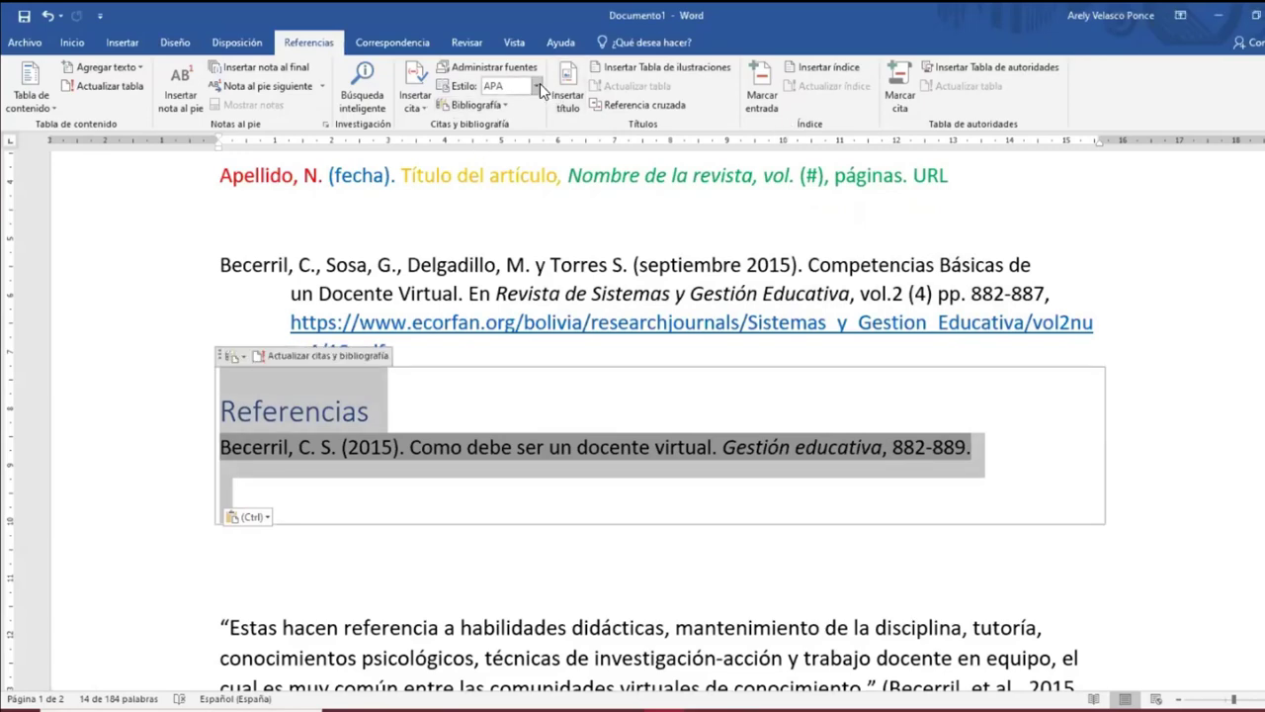
Edit the Becerril source in Administrar fuentes with Mostrar todos los campos enabled.
left_click(499, 105)
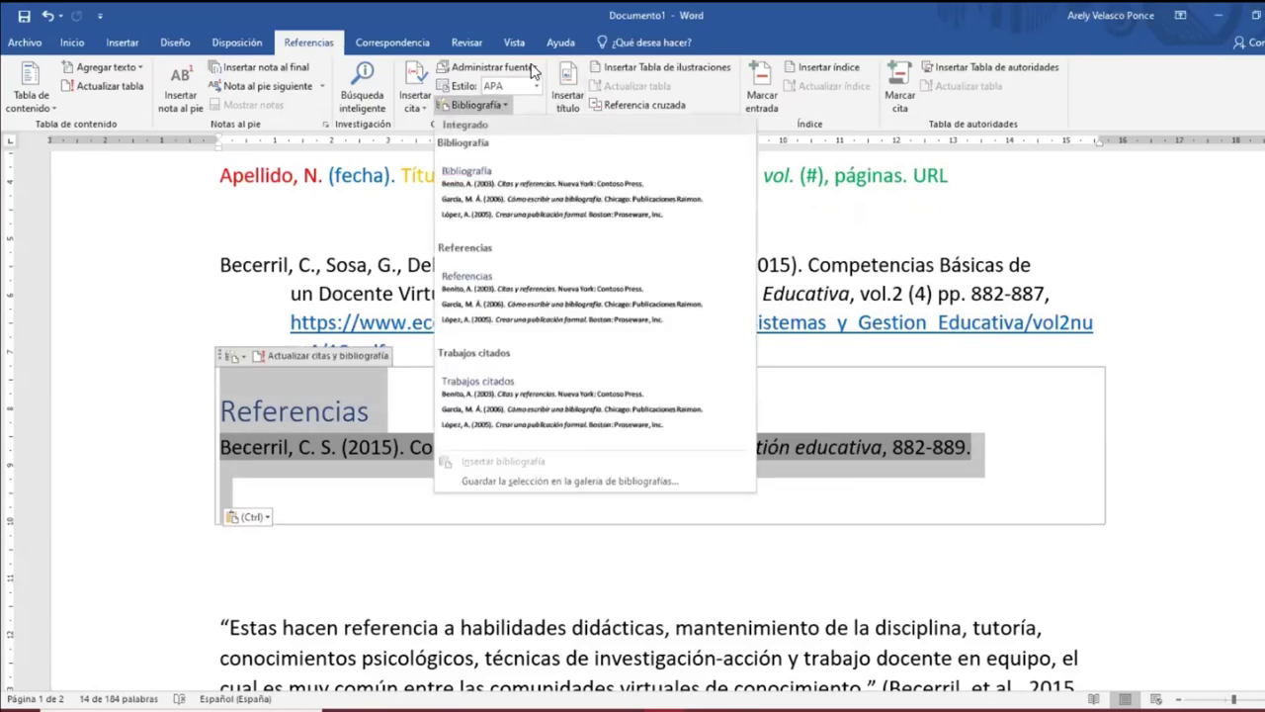
left_click(484, 66)
left_click(484, 66)
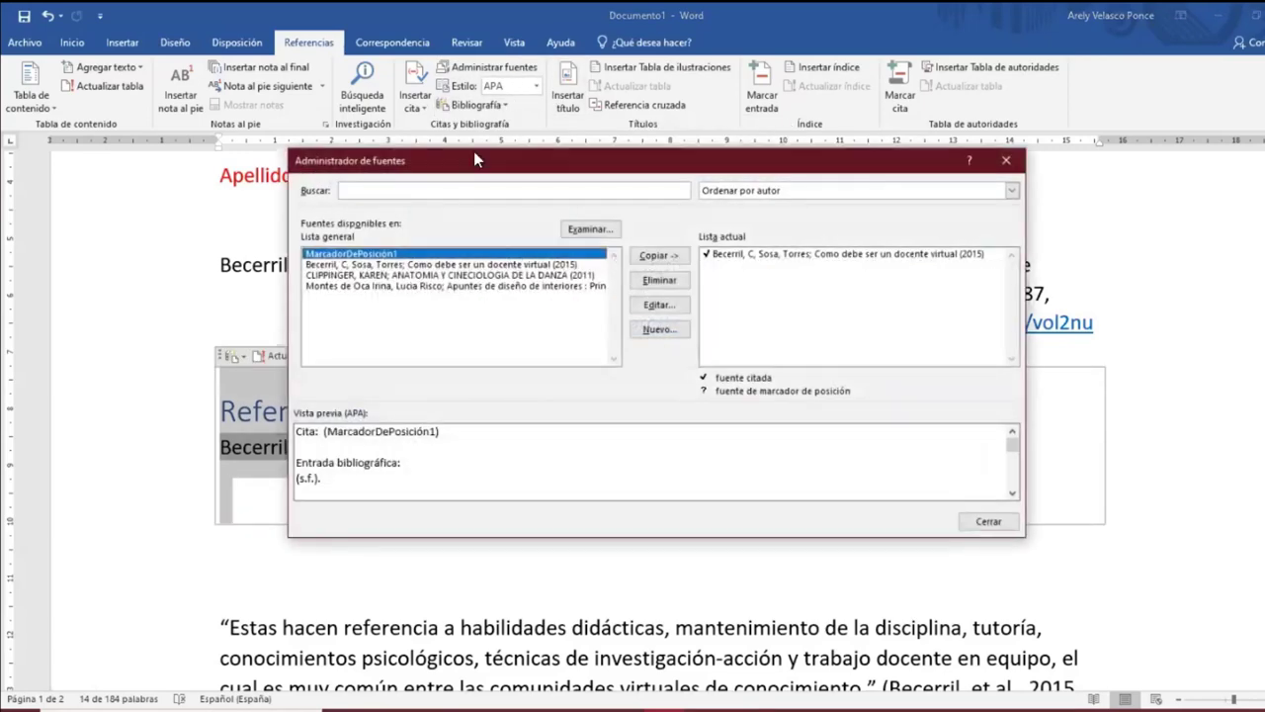
left_click(420, 264)
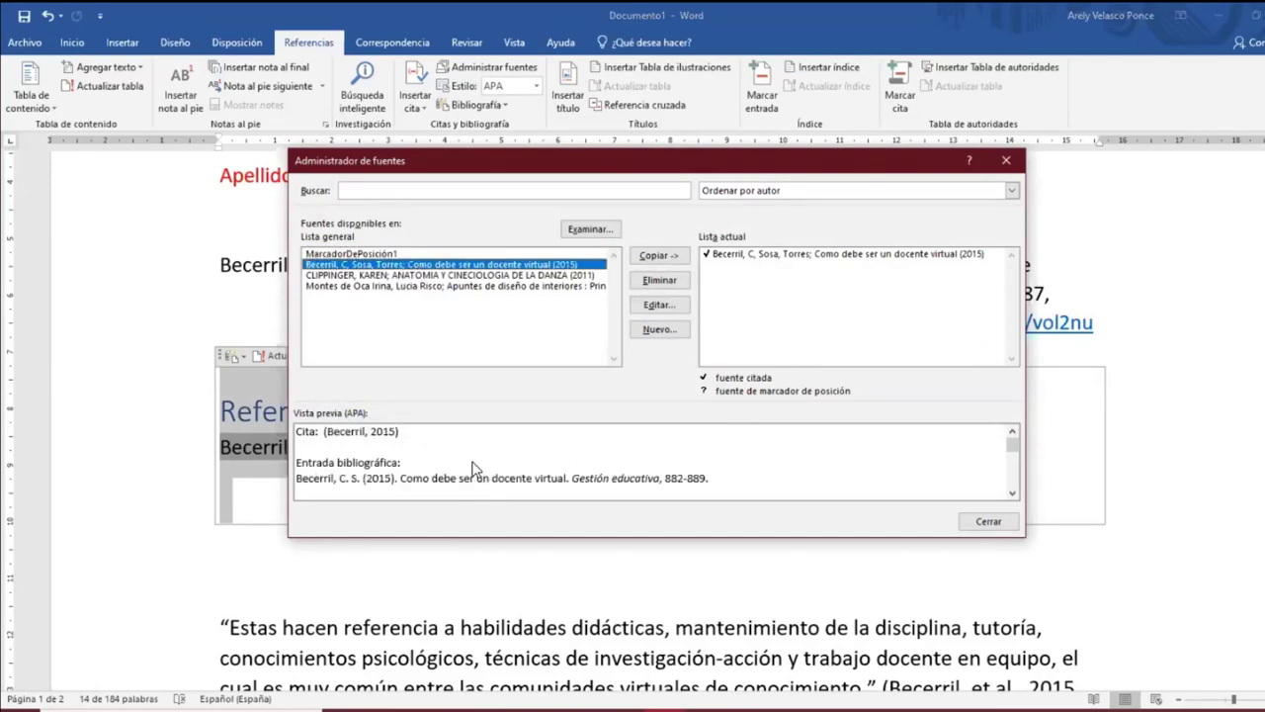
left_click(670, 305)
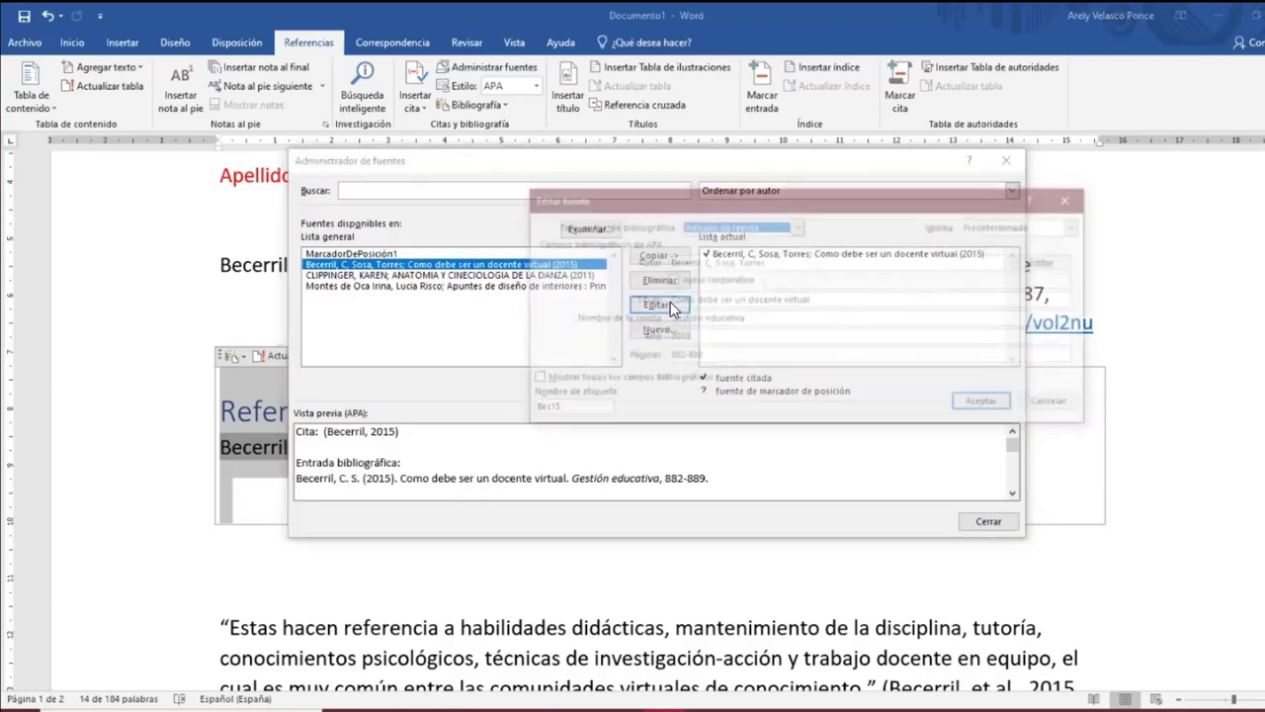
left_click(534, 380)
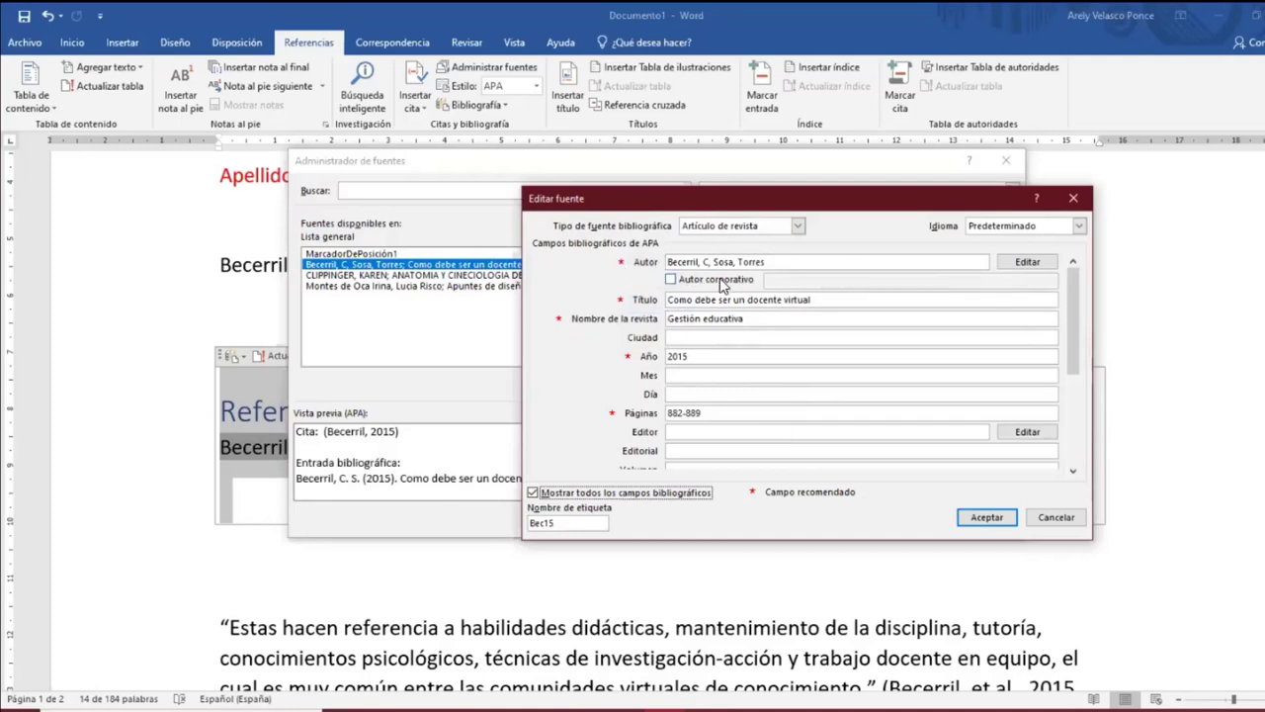
Review the author names in the name editor and close it unchanged.
left_click(845, 261)
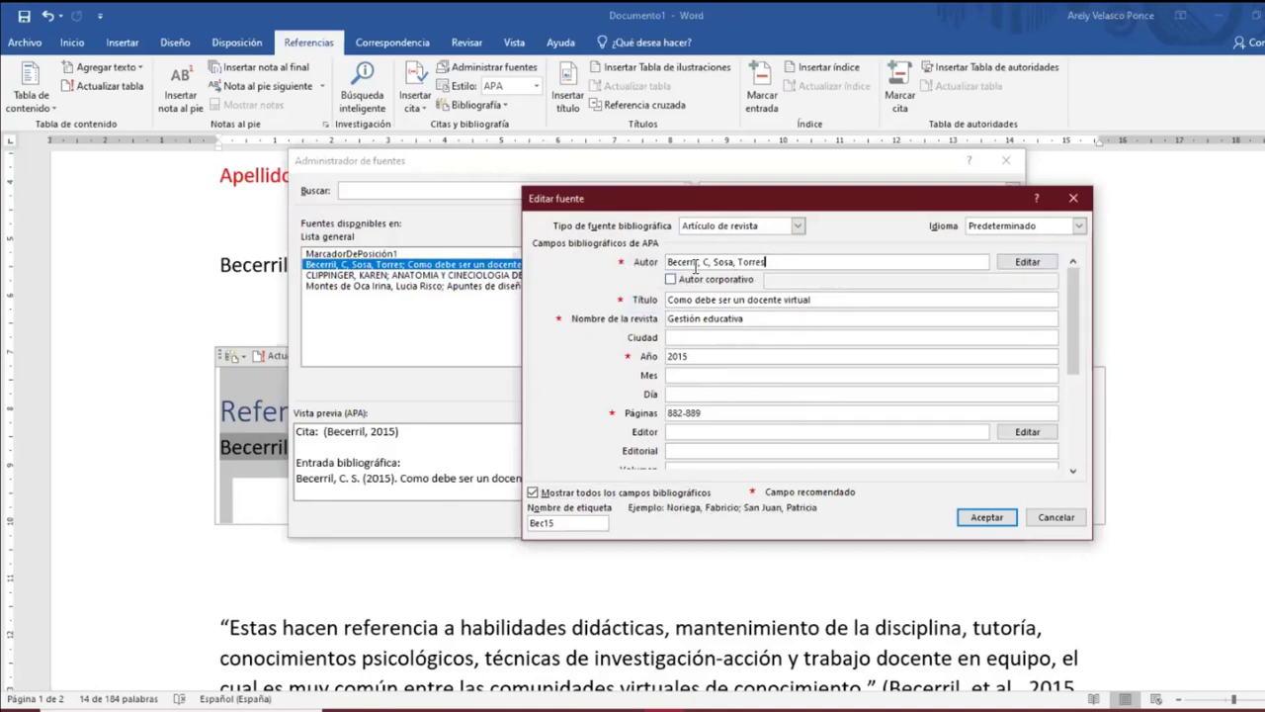
left_click(1027, 265)
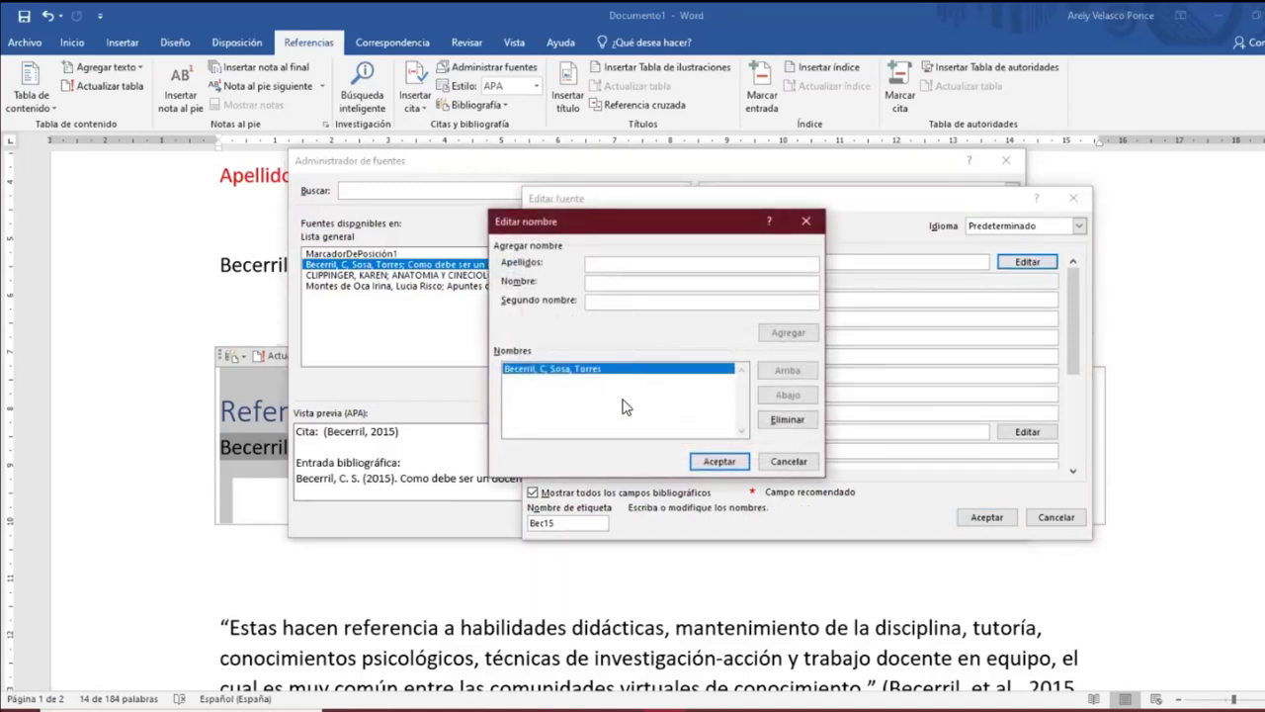
left_click(622, 299)
left_click(788, 460)
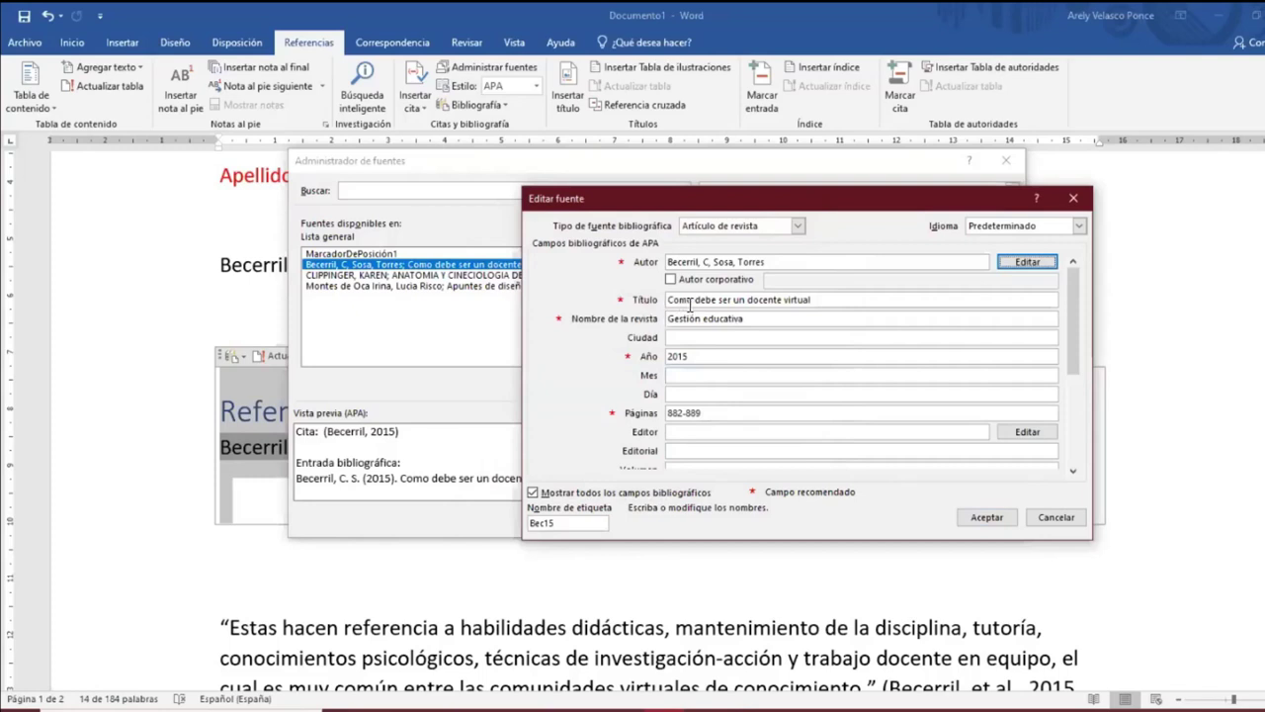
Set the source's month to septiembre.
left_click(707, 357)
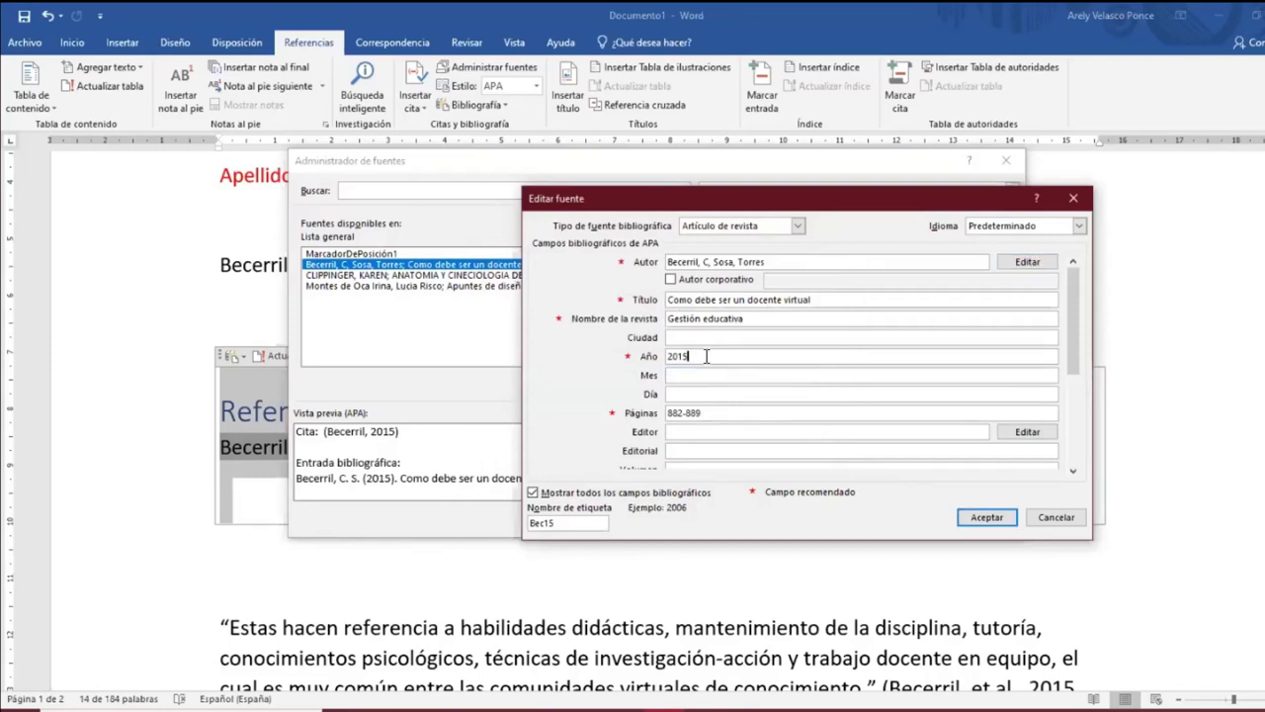
left_click(702, 375)
type("septiembre")
left_click(725, 431)
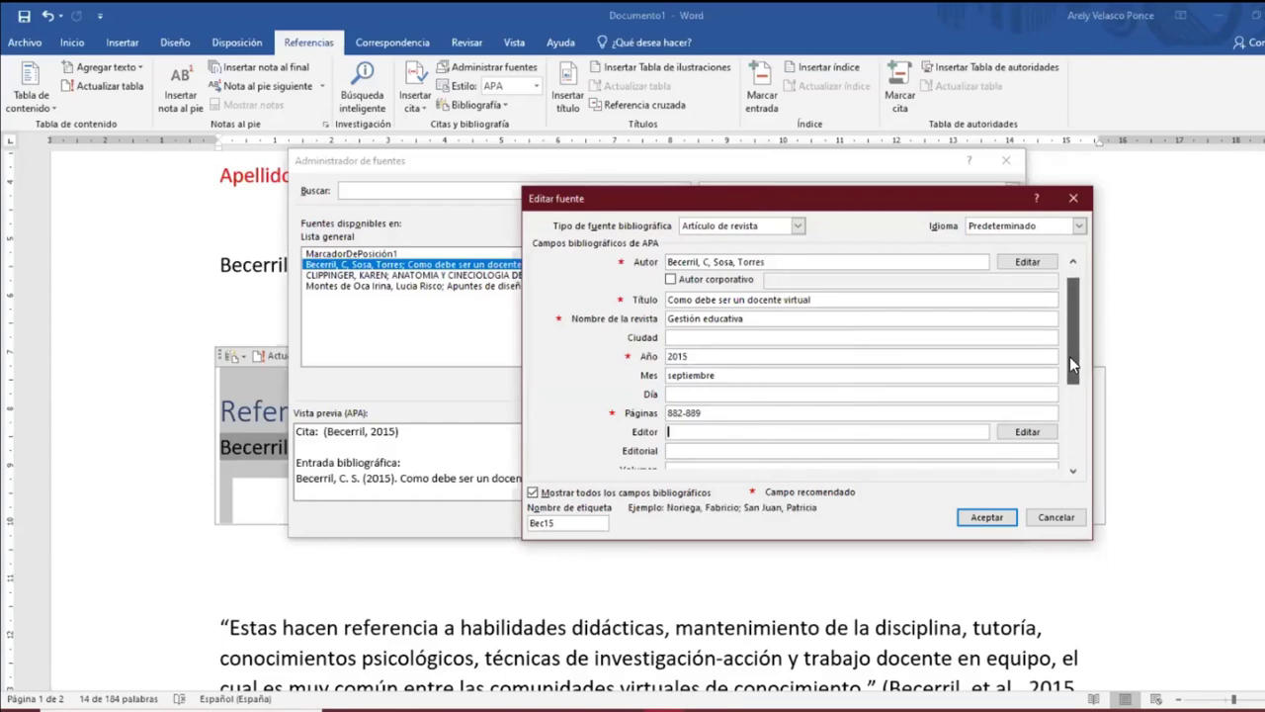
Enter 21 as the volume, then check the article PDF for details.
left_click_drag(1070, 356, 1082, 411)
left_click(718, 357)
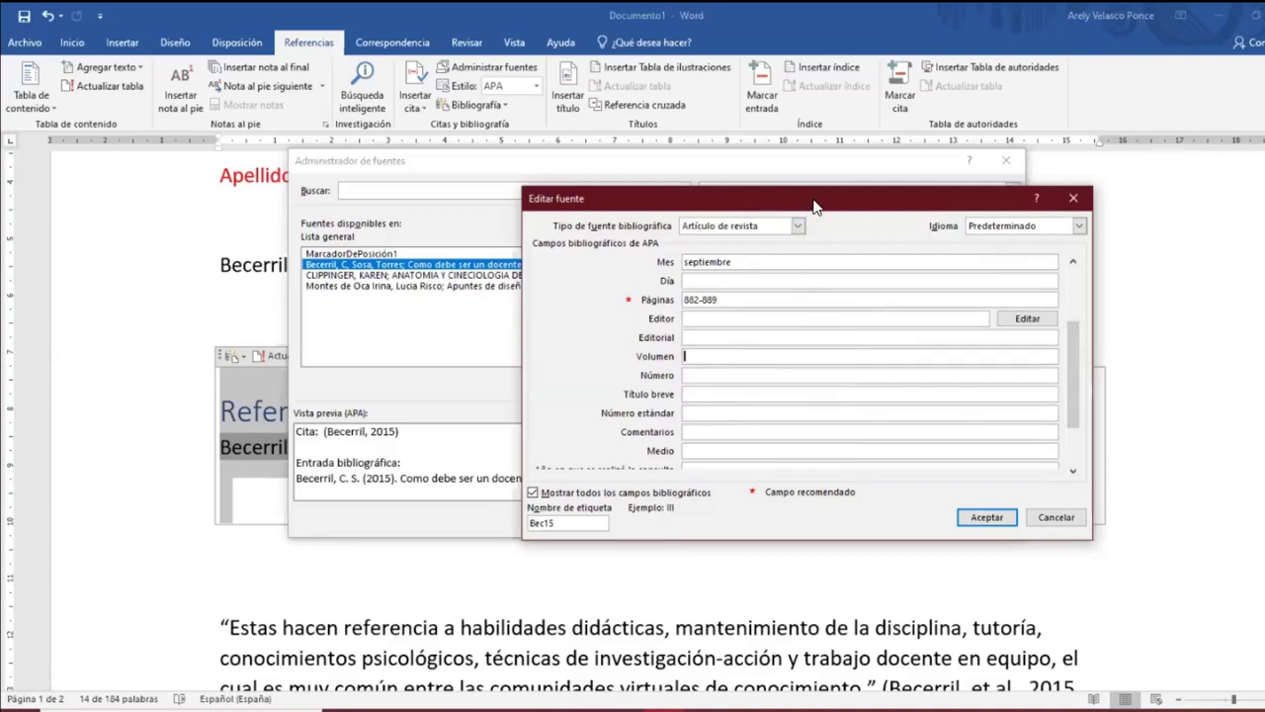
left_click_drag(816, 205, 786, 248)
left_click(778, 210)
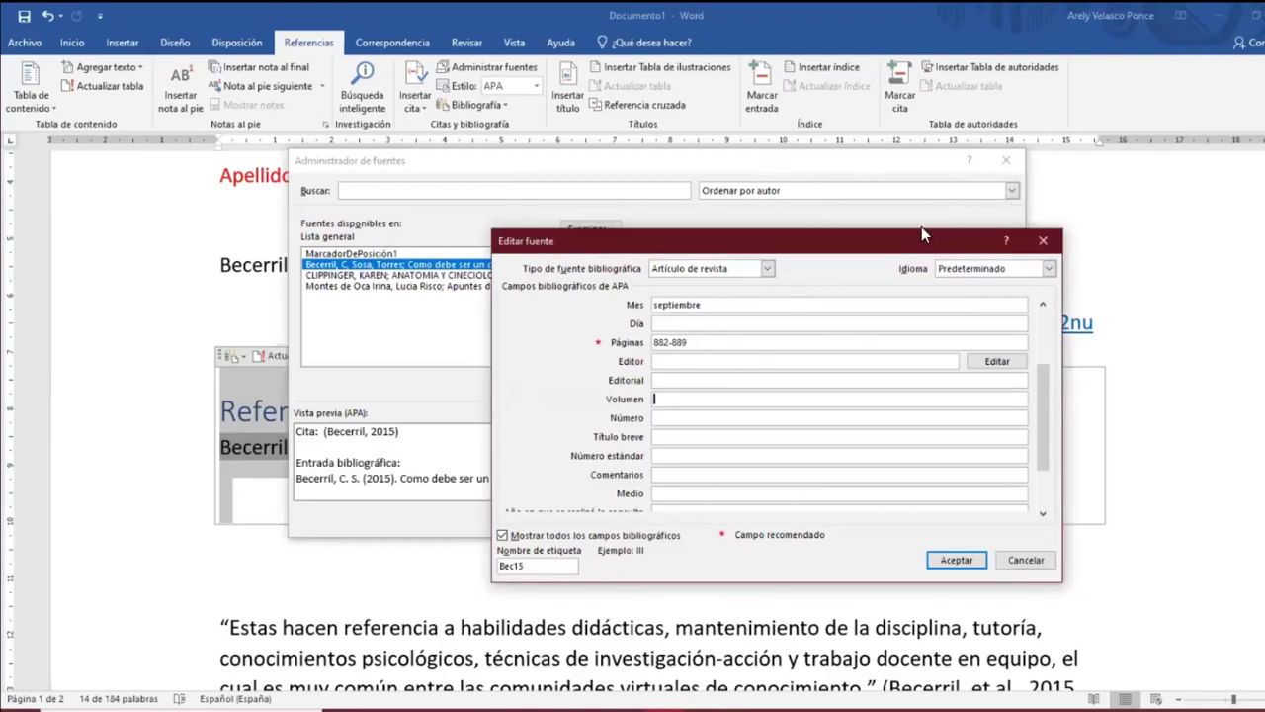
left_click_drag(922, 237, 944, 187)
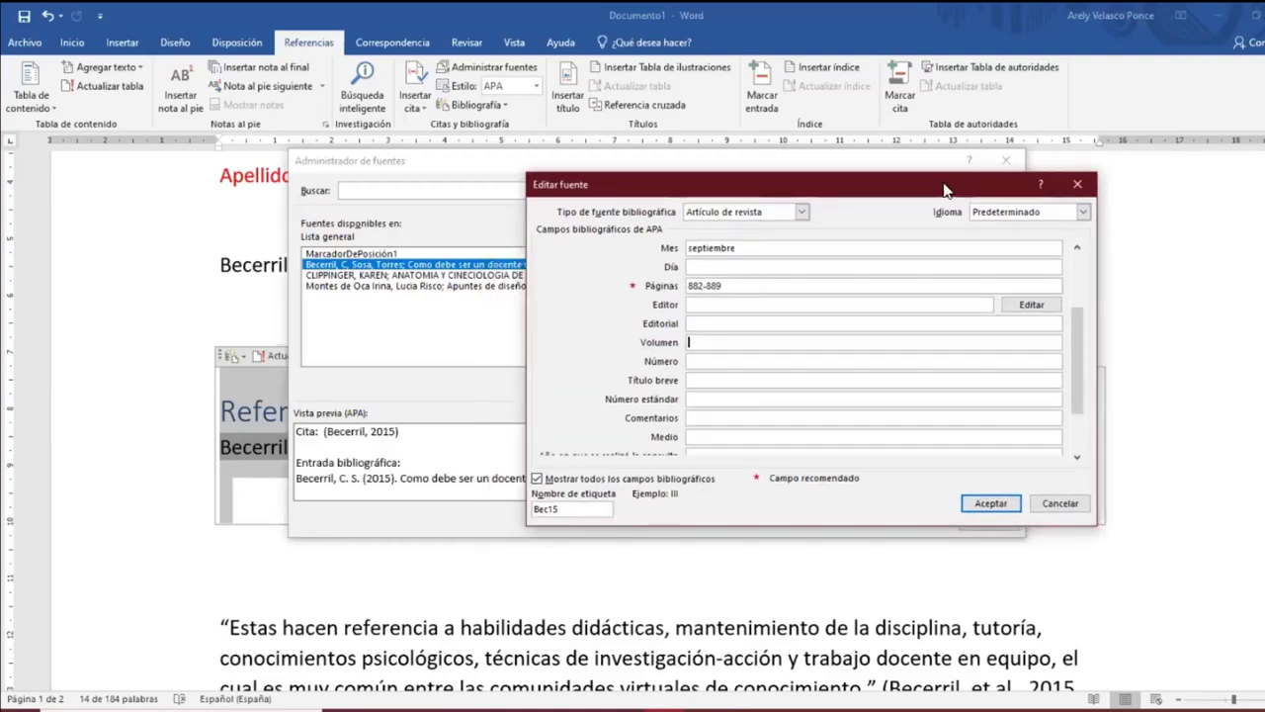
type("21")
left_click(701, 703)
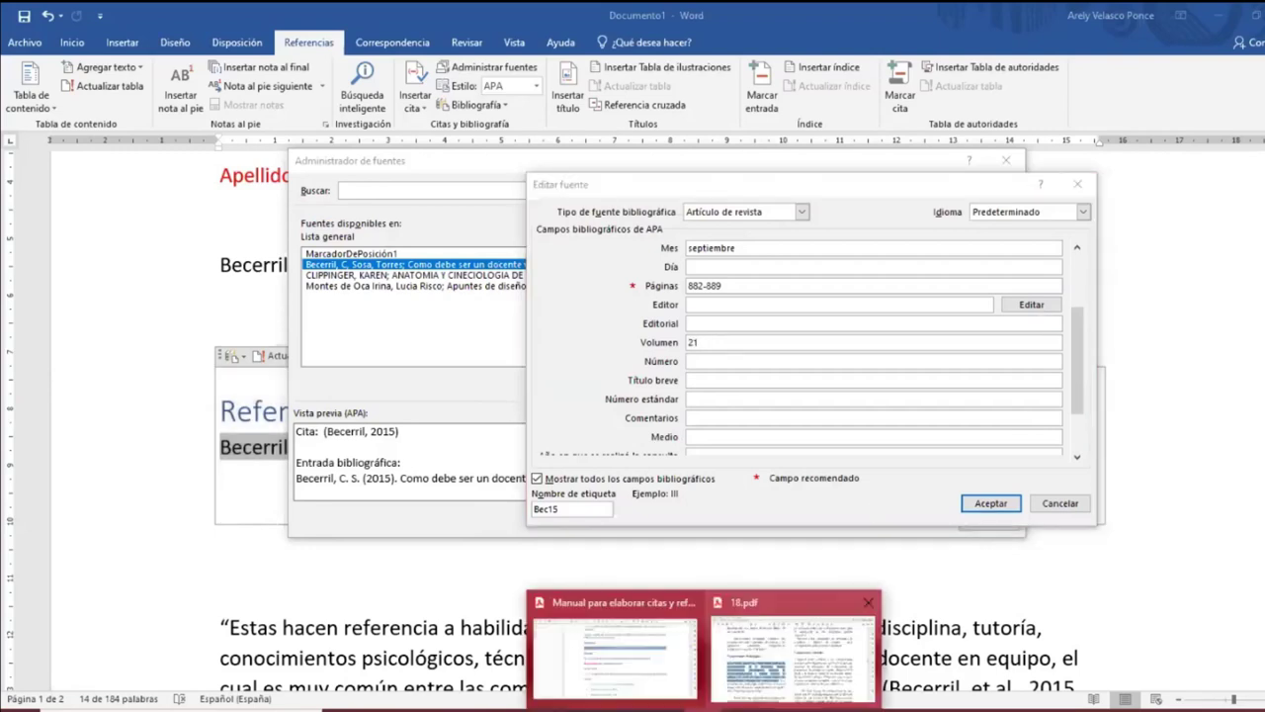
Bring 18.pdf forward in Acrobat and scroll to its page-1 header: Septiembre 2015, Vol.2 No.4.
left_click(770, 627)
scroll(769, 627, "up", 15)
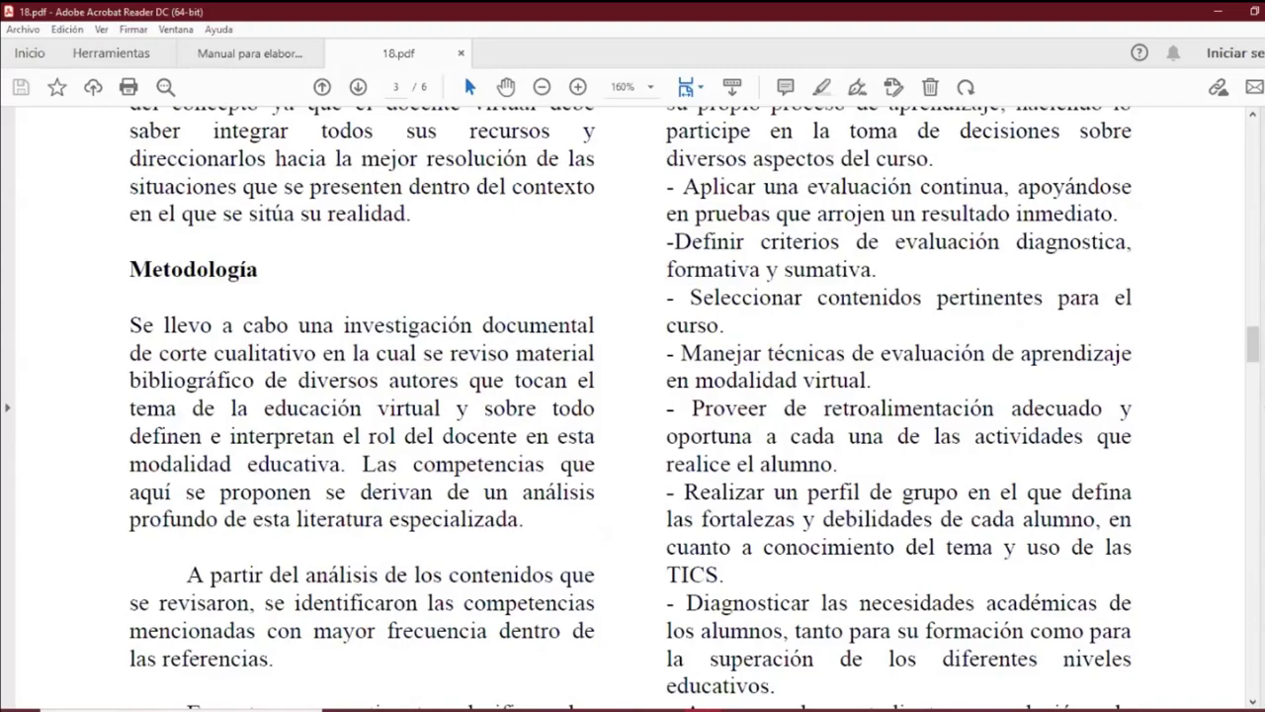
scroll(632, 396, "up", 20)
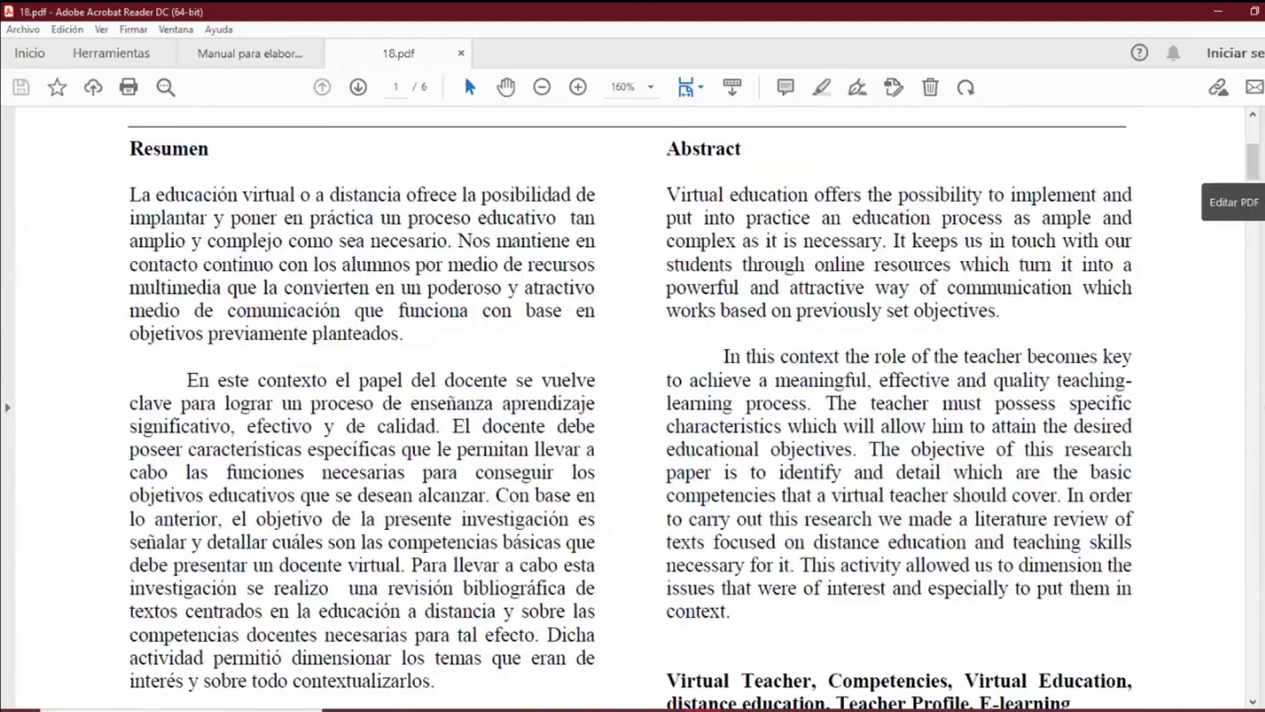
scroll(946, 281, "up", 5)
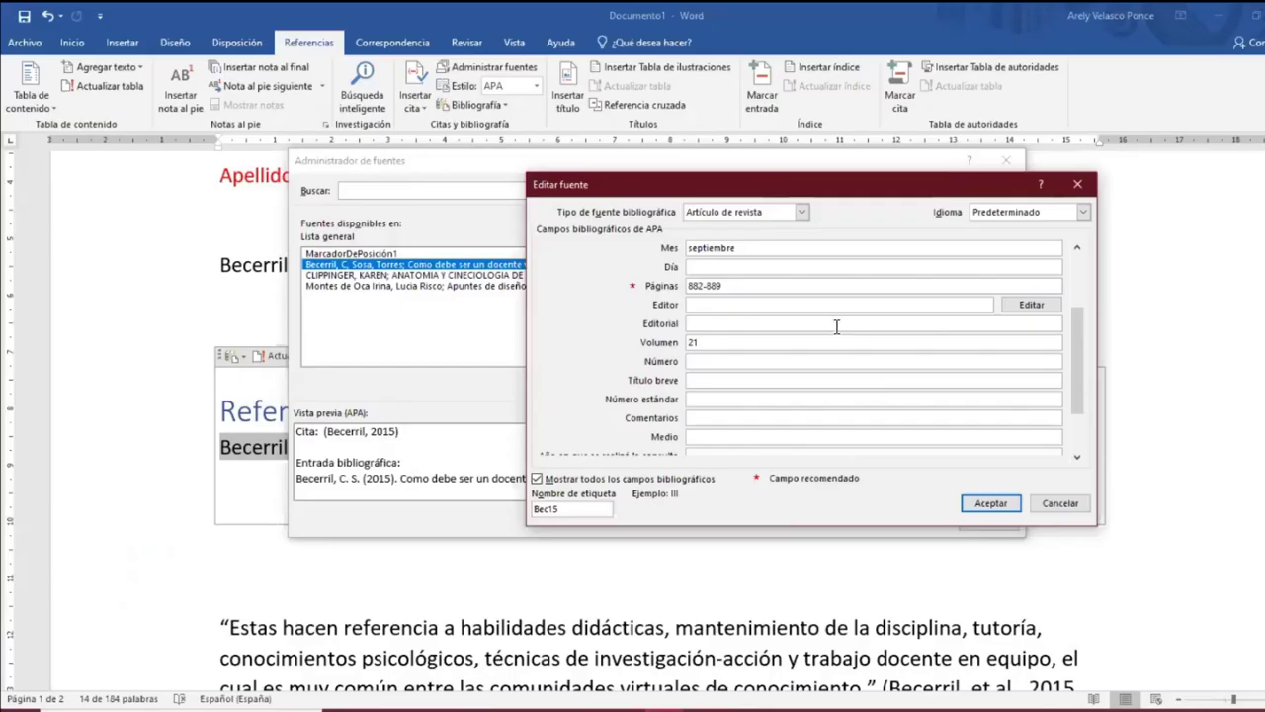
Set the Becerril source's Volumen to 2, Número to 4 and URL to 'wwwweweewe'.
type("1")
key("BackSpace")
left_click(794, 362)
type("4")
left_click_drag(1077, 356, 1075, 397)
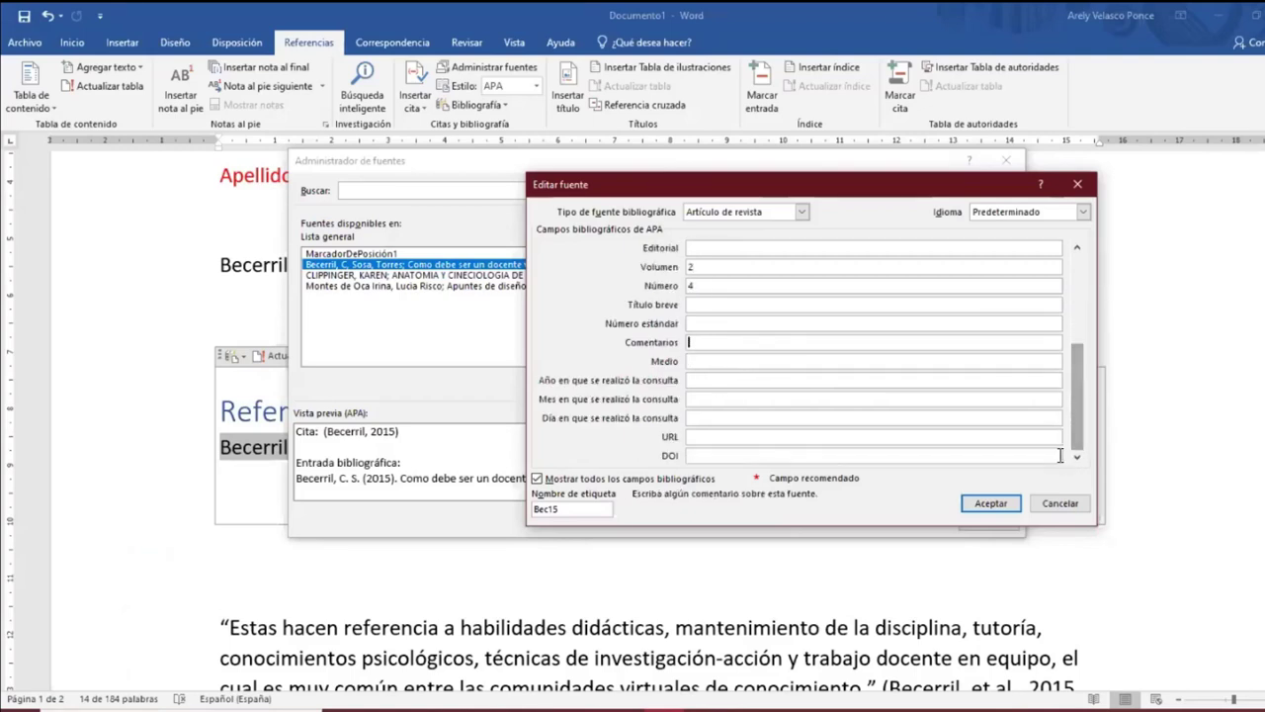
left_click(750, 438)
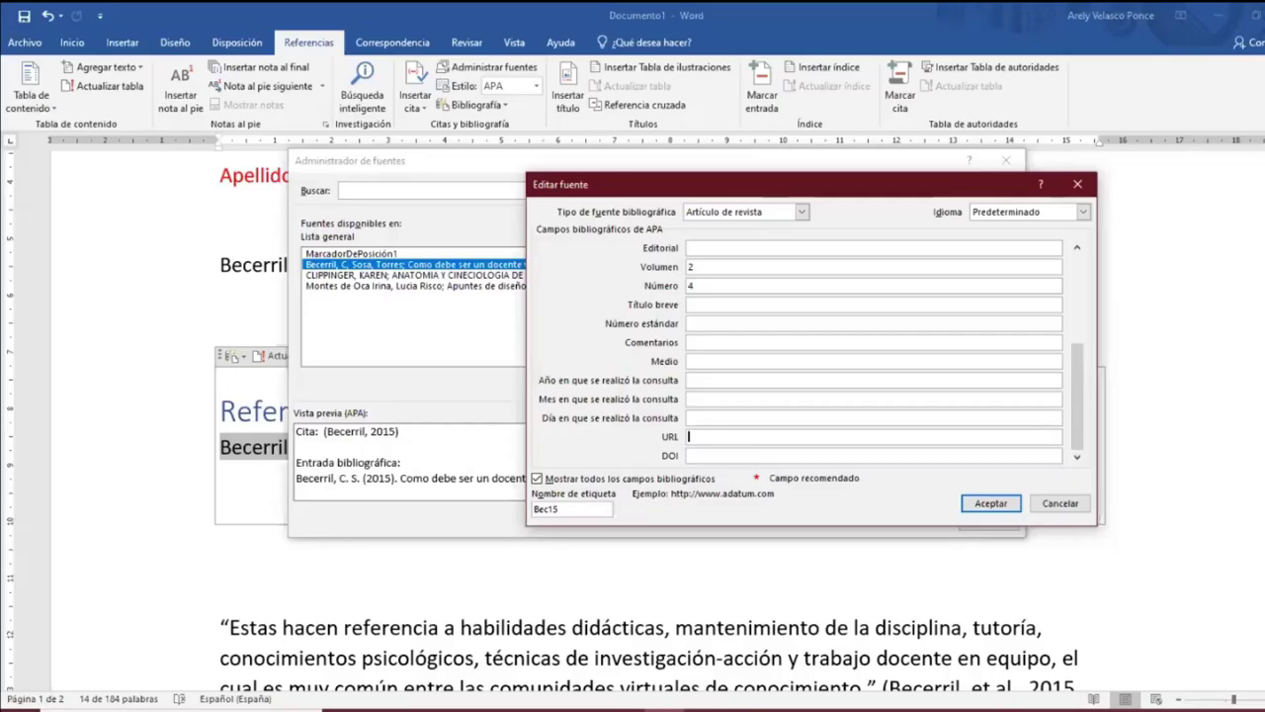
type("wwwweweewe")
Save the edited source to both lists and update citations and bibliography in Referencias.
left_click(993, 505)
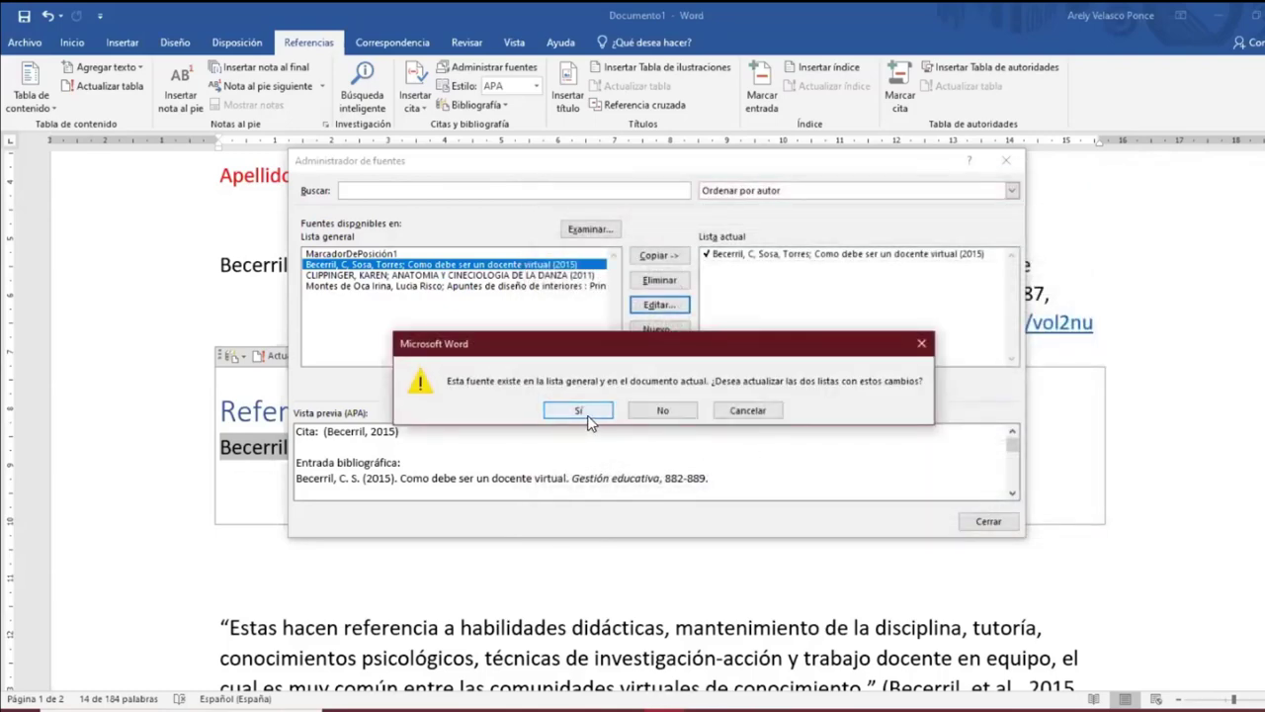
left_click(582, 411)
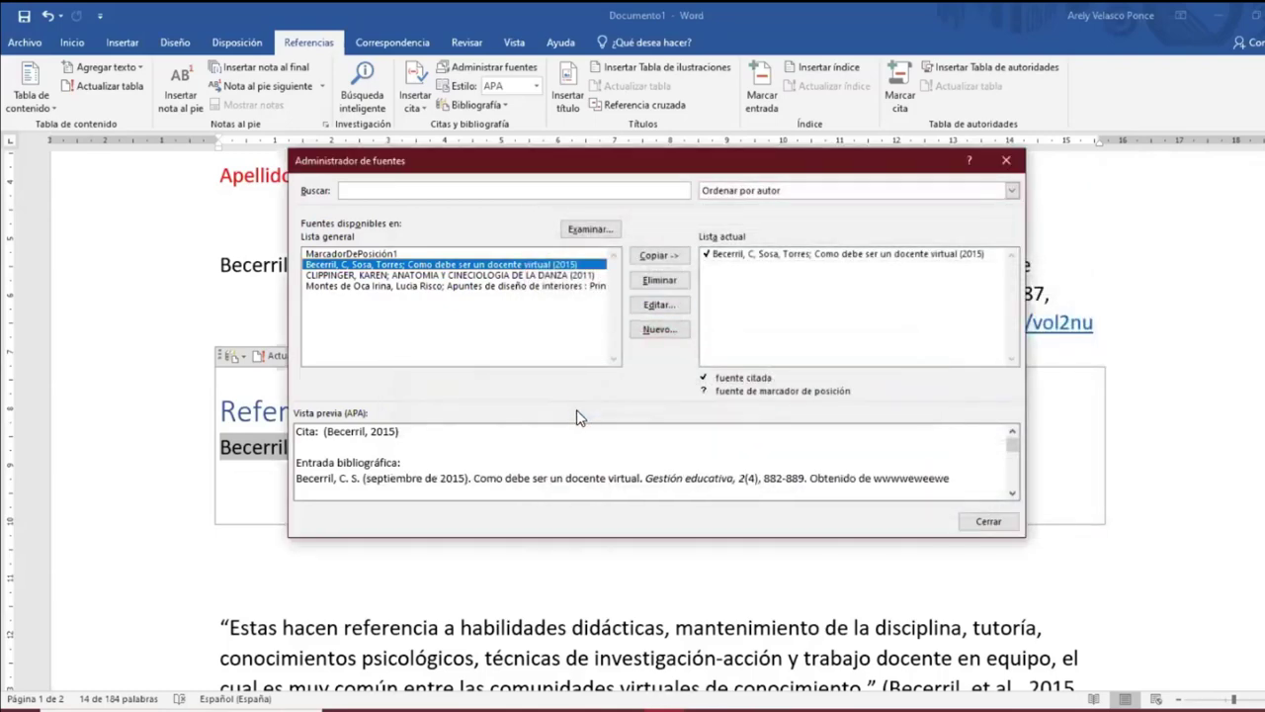
left_click(763, 263)
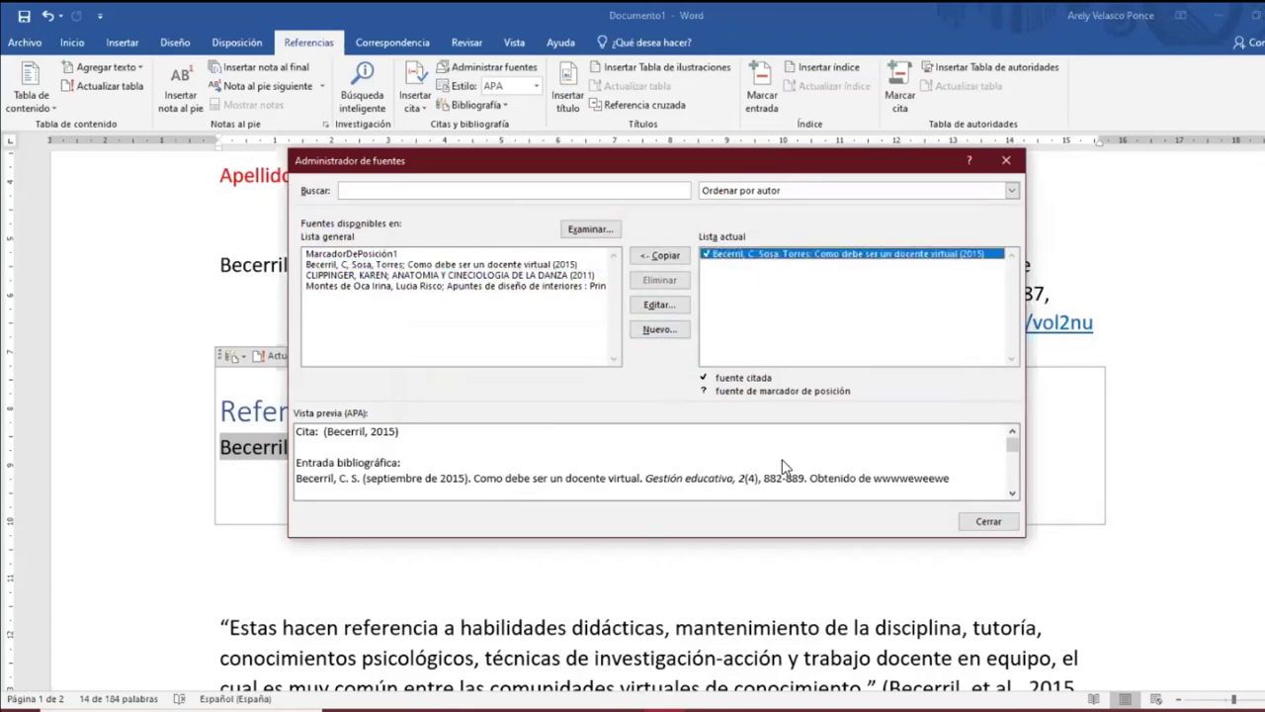
left_click(989, 520)
left_click(610, 426)
left_click(297, 356)
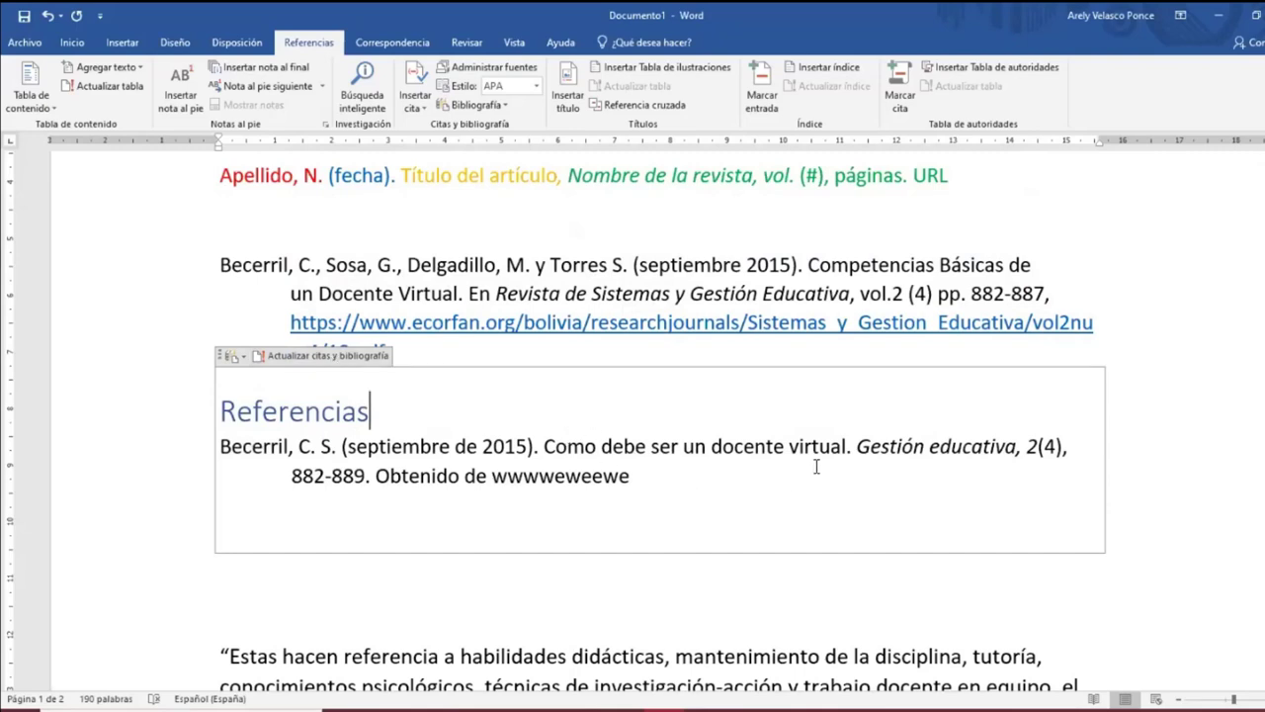
Select the Becerril bibliography entry, then move the caret to its end and below.
triple_click(854, 450)
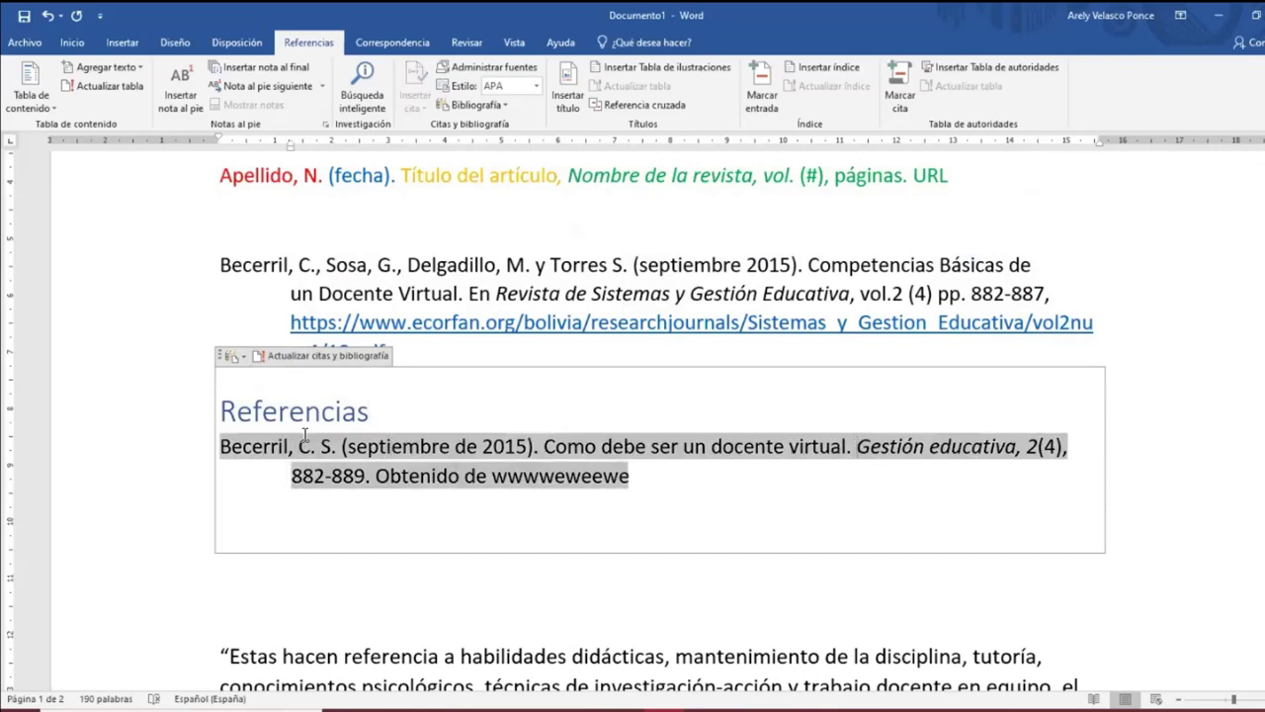
left_click(341, 446)
left_click(840, 524)
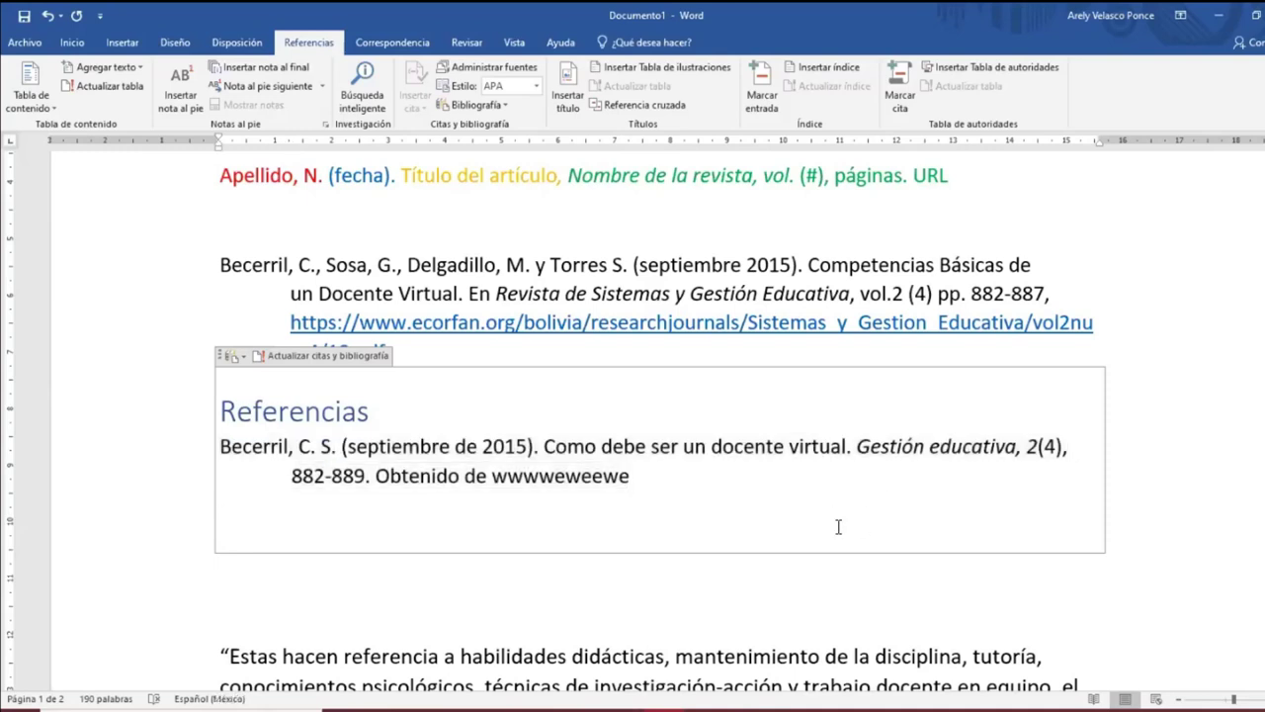
left_click(860, 447)
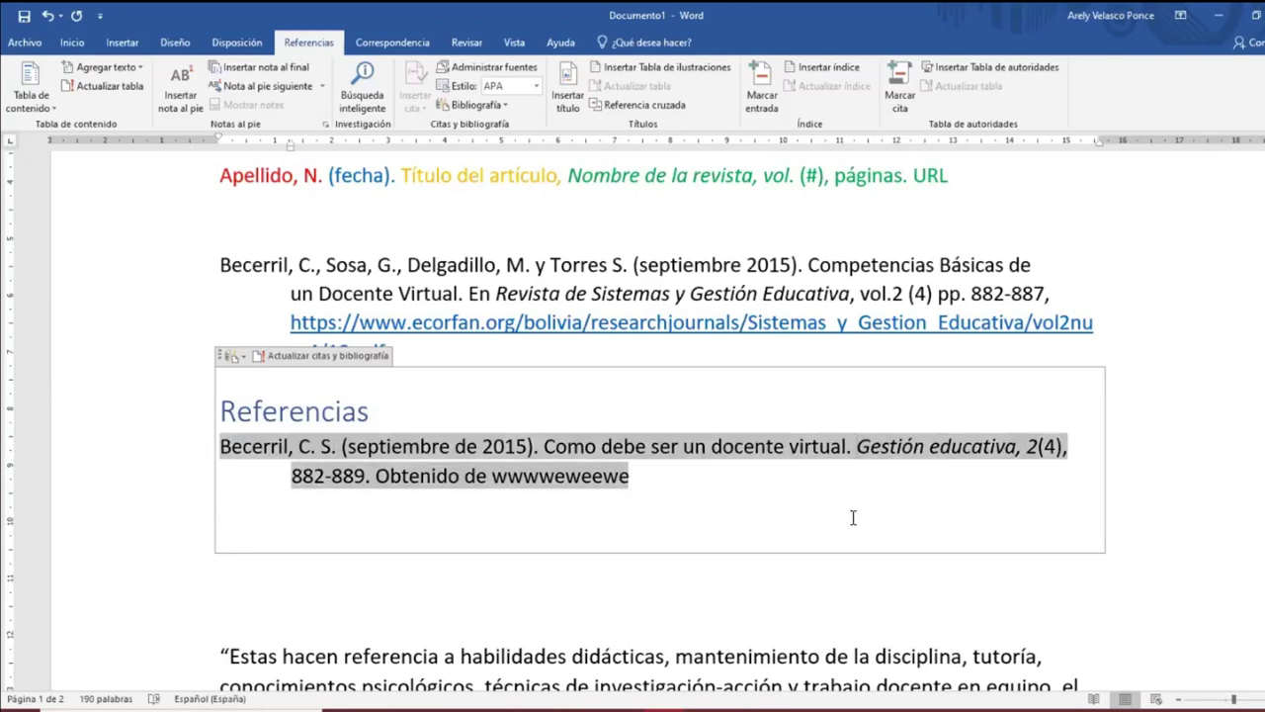
key("Down")
left_click(794, 605)
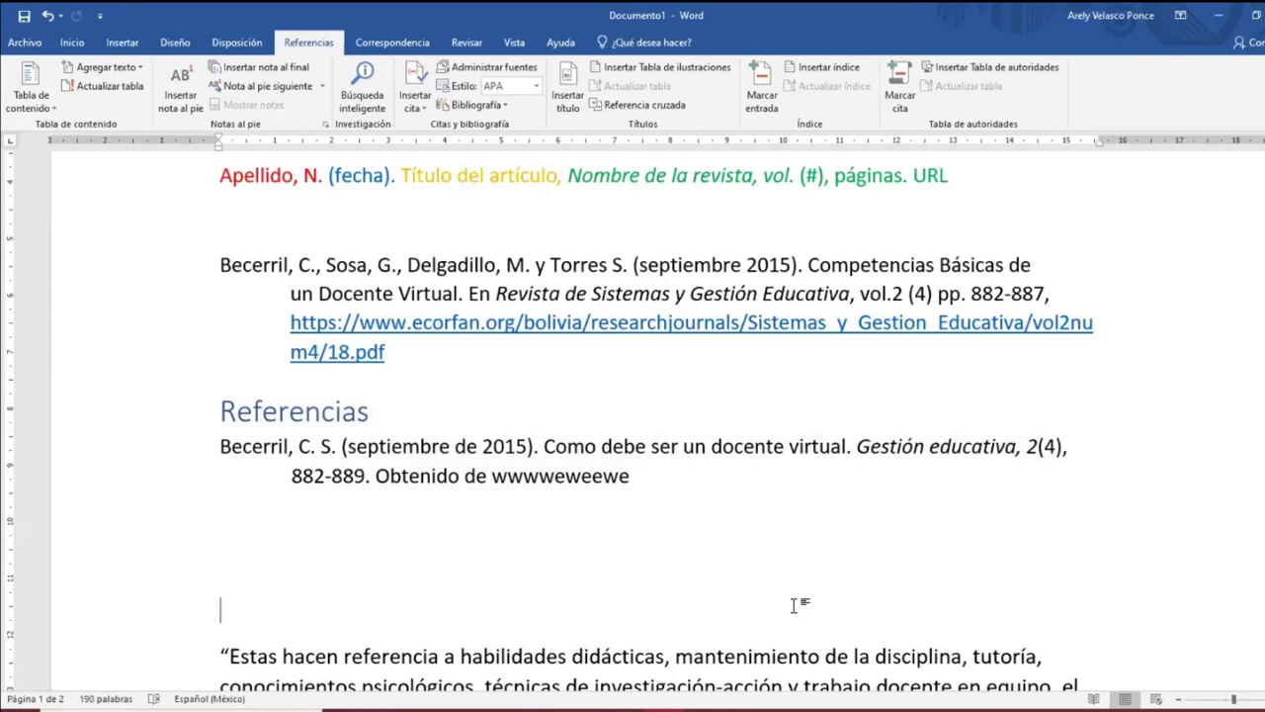
Insert a blank line after the URL ending 18.pdf, above the Referencias bibliography.
scroll(480, 576, "up", 3)
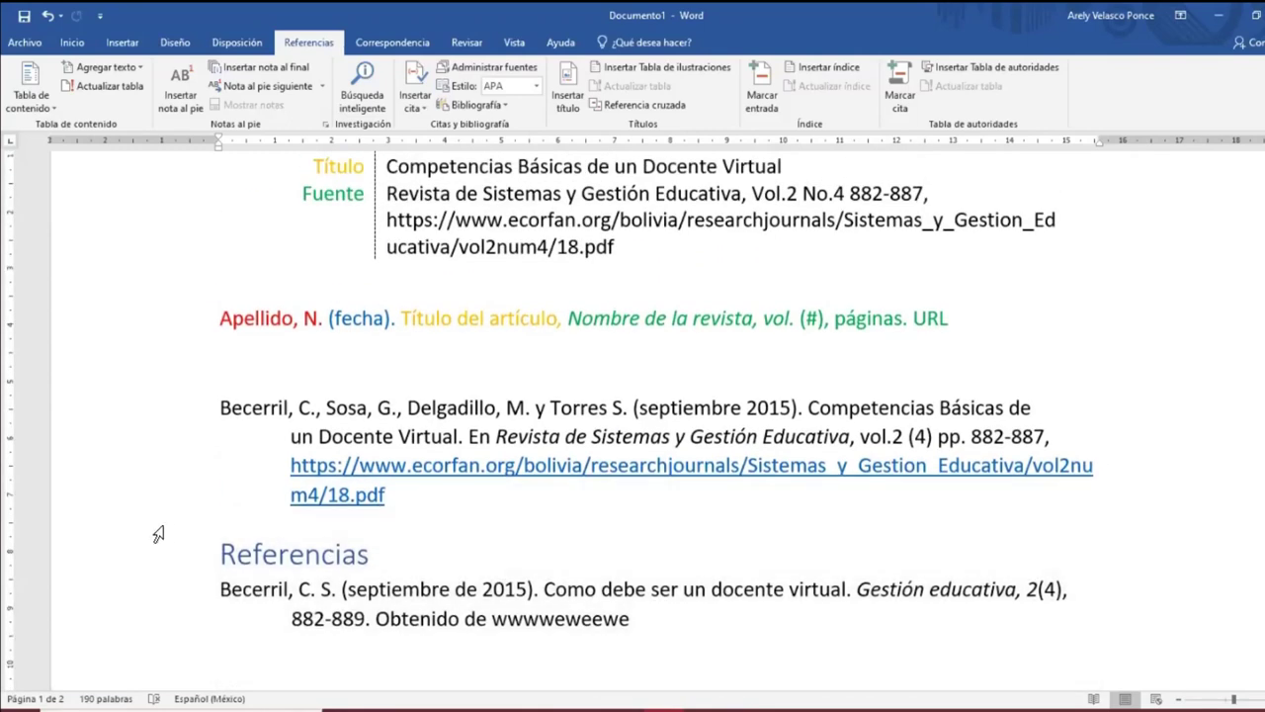
left_click(1001, 490)
key("Return")
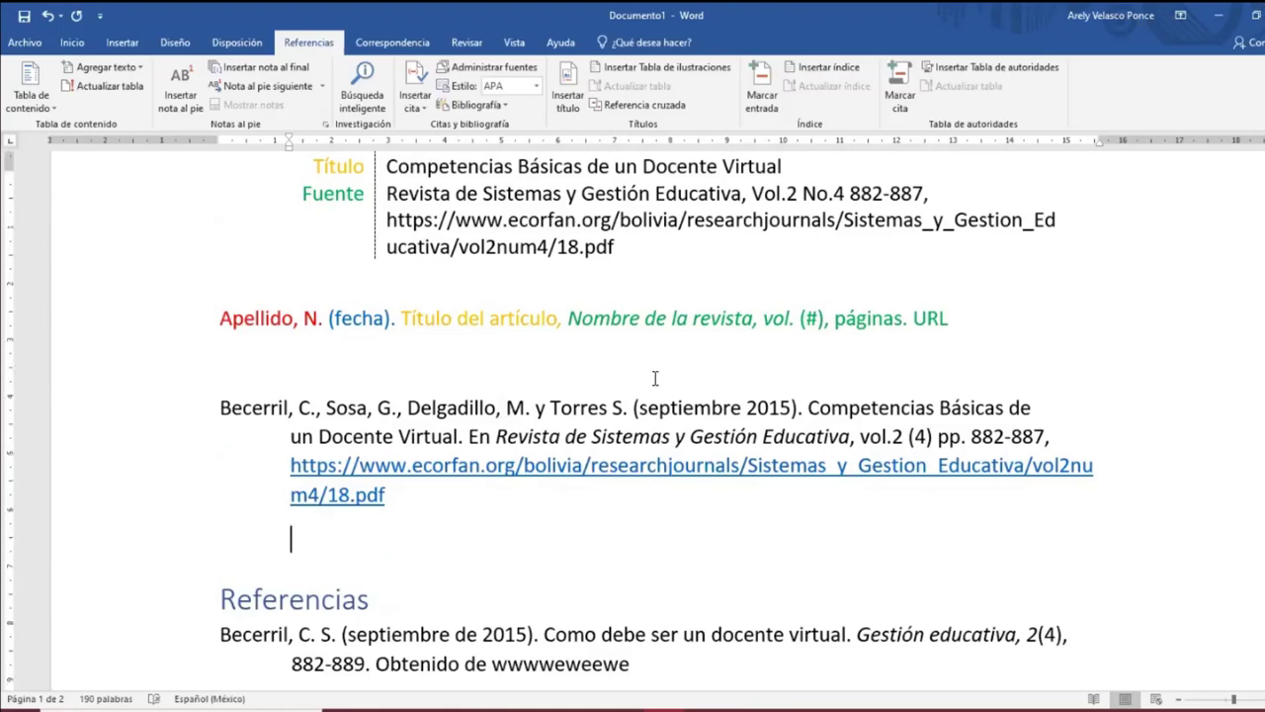
scroll(654, 379, "up", 3)
scroll(682, 346, "down", 4)
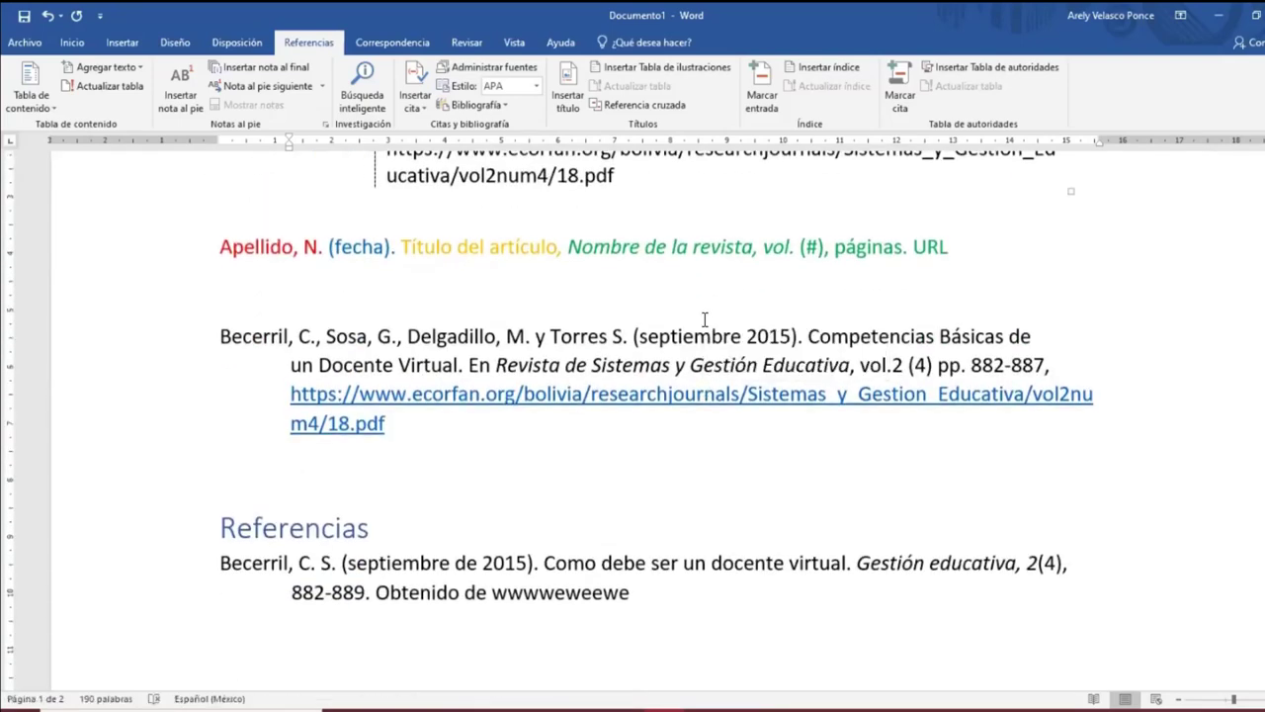
left_click(571, 307)
Delete 'vol.' from the manual Becerril reference so it reads '2 (4) pp. 882-887'.
left_click(892, 365)
left_click_drag(895, 365, 862, 366)
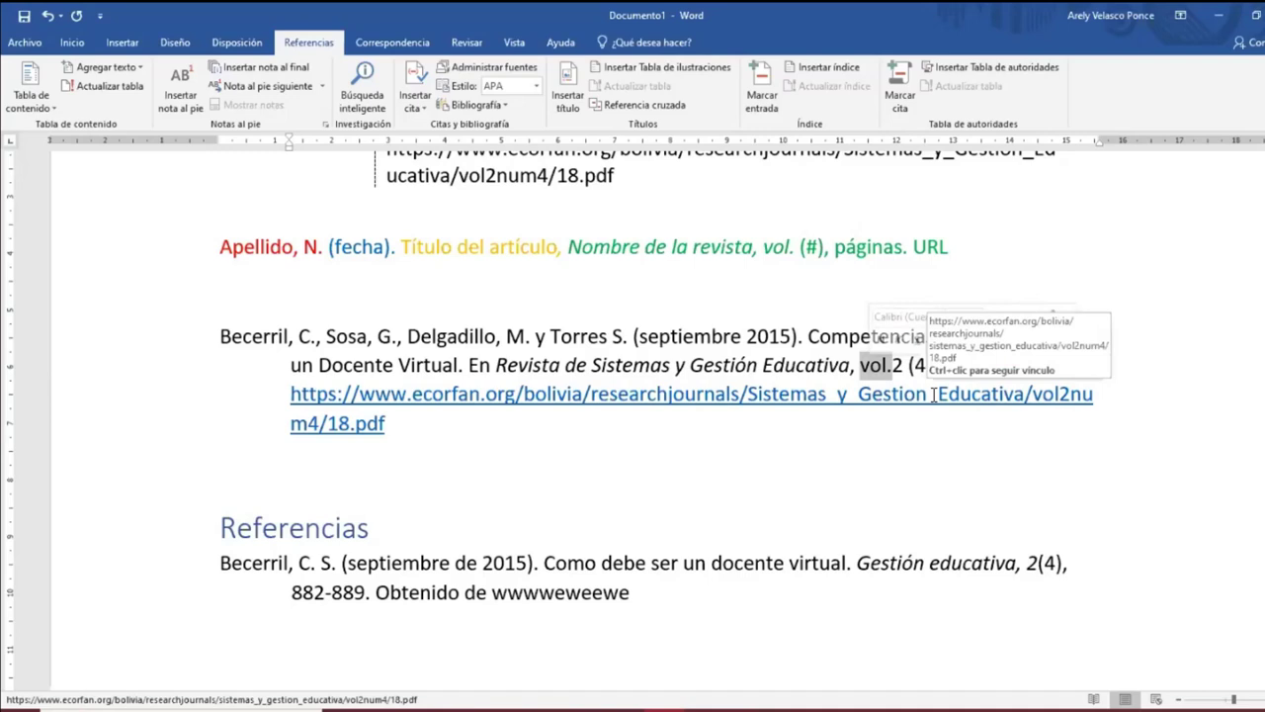
key("Delete")
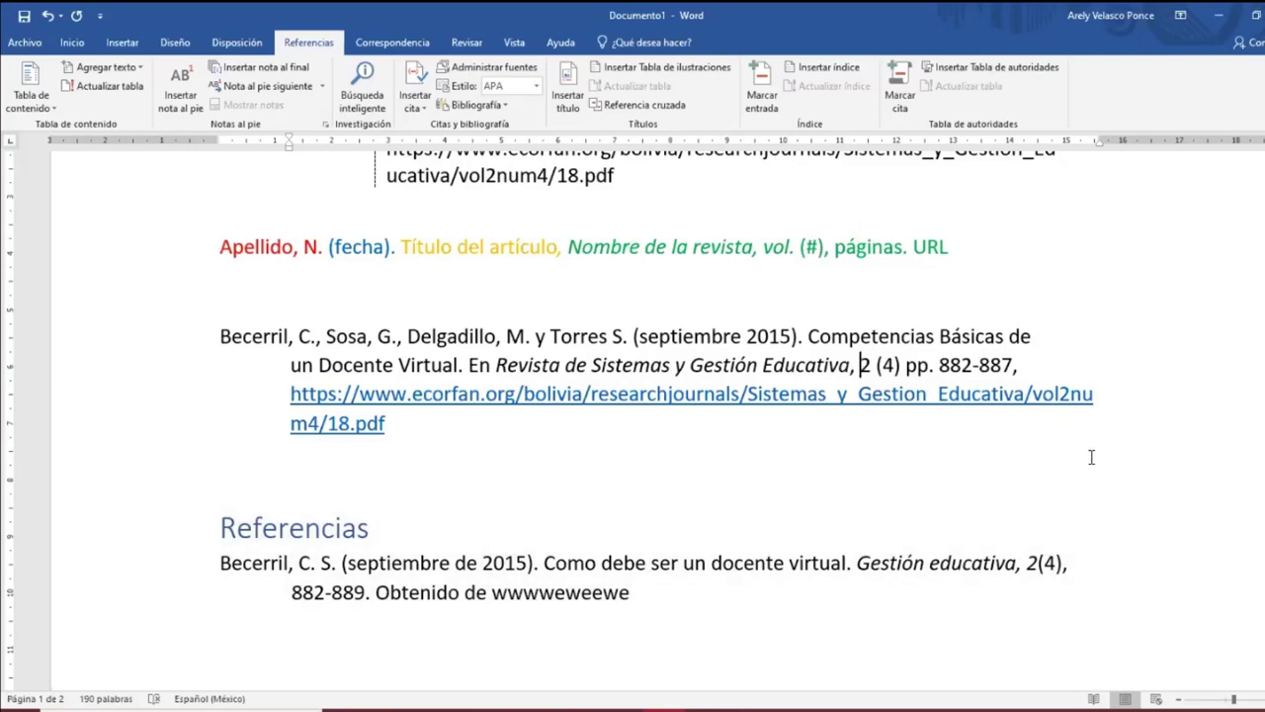
double_click(472, 365)
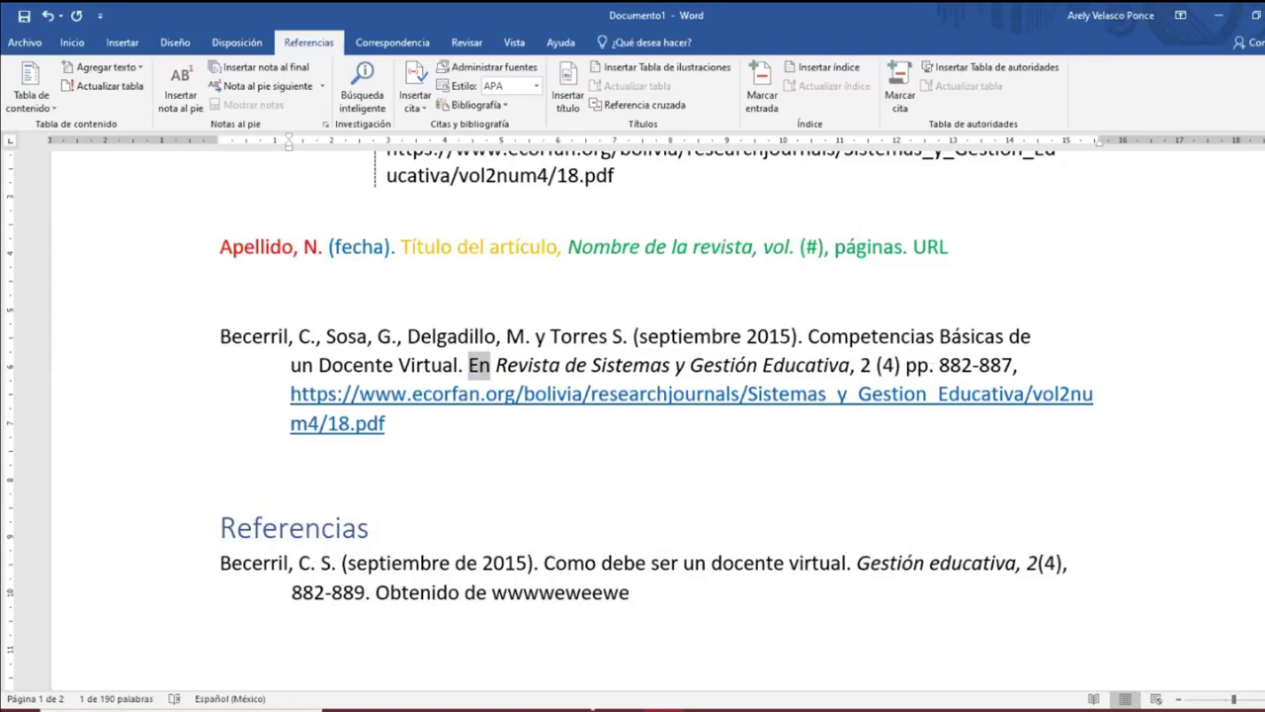
left_click(369, 527)
left_click(390, 423)
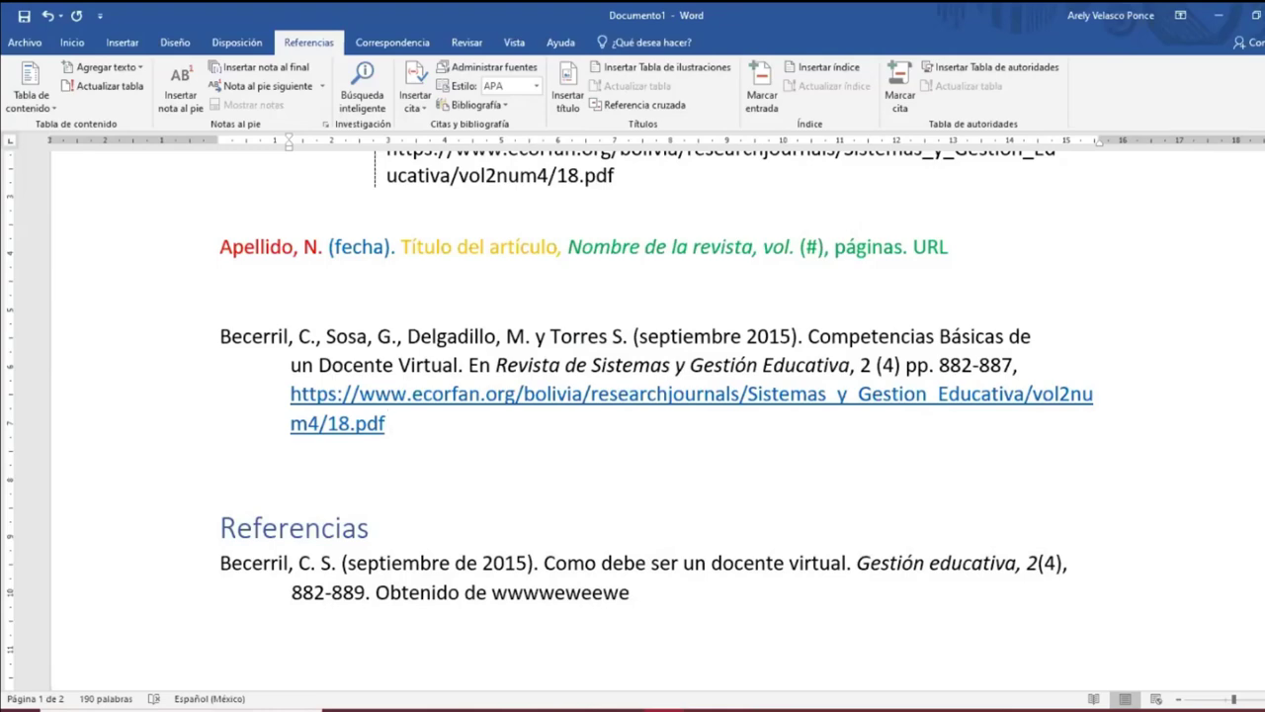
scroll(633, 415, "down", 6)
scroll(633, 415, "up", 1)
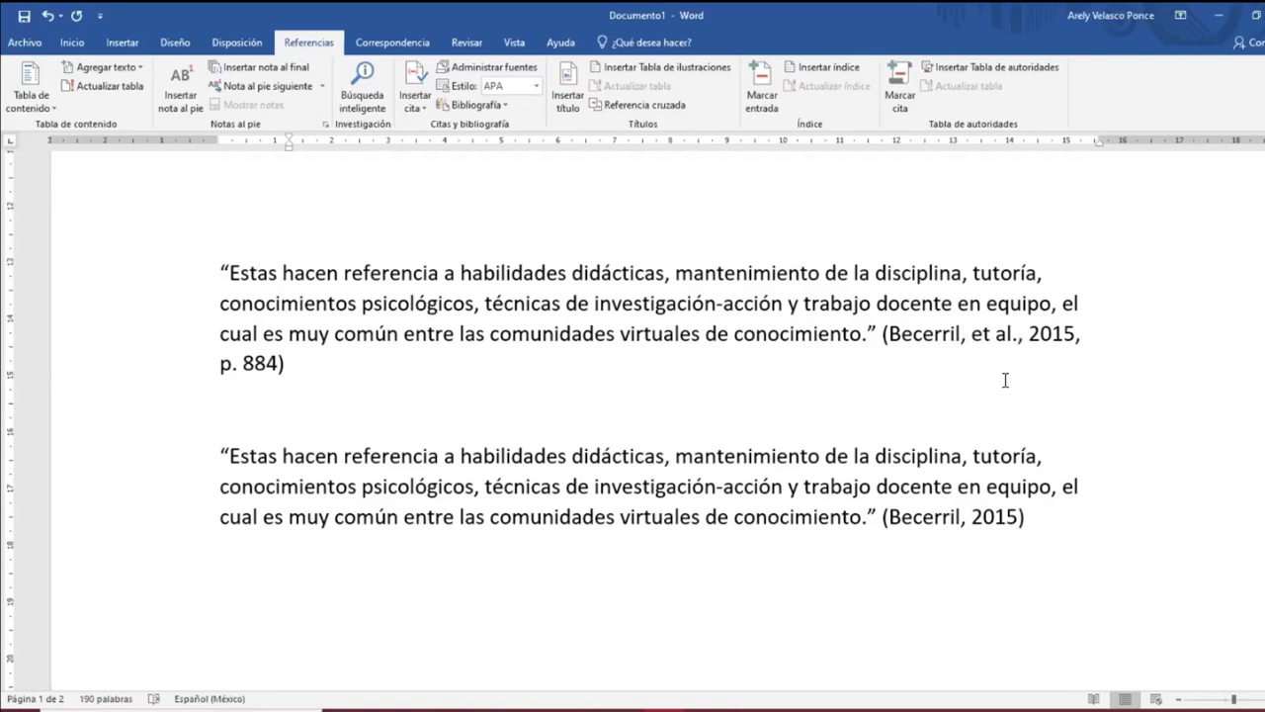
scroll(1005, 380, "up", 1)
scroll(1005, 379, "down", 2)
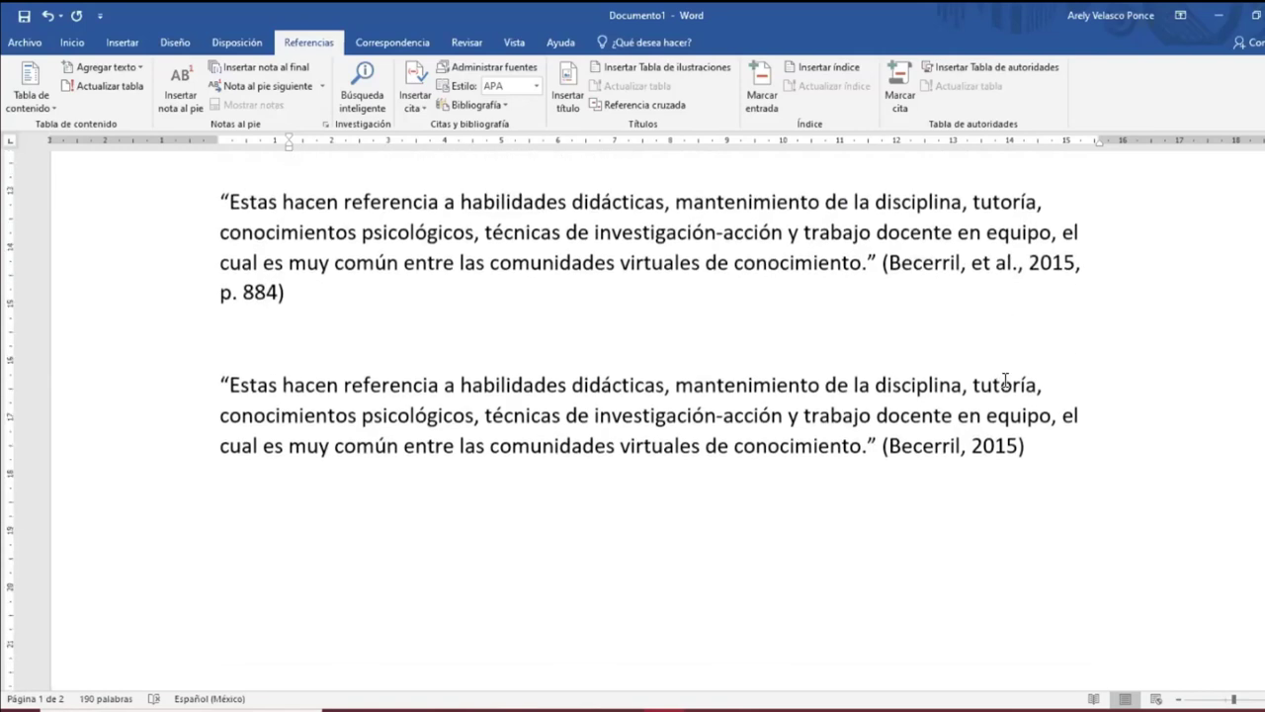
scroll(1006, 381, "up", 1)
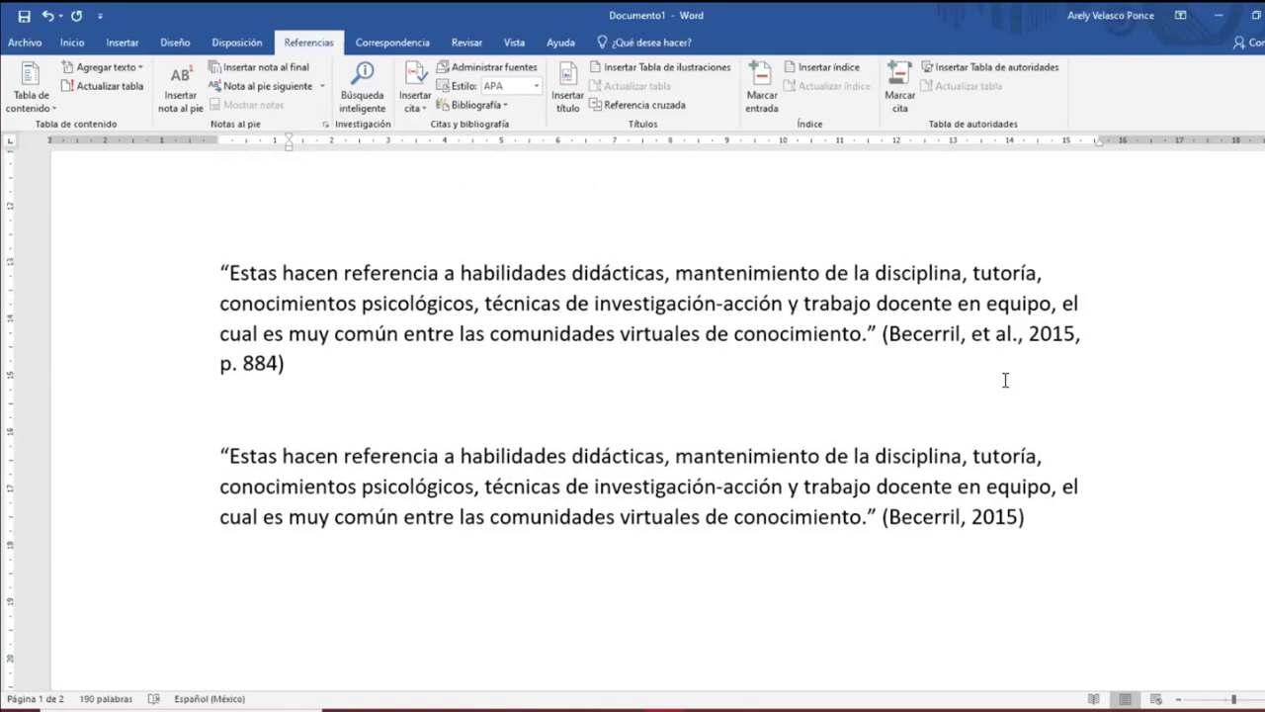
scroll(1006, 381, "down", 1)
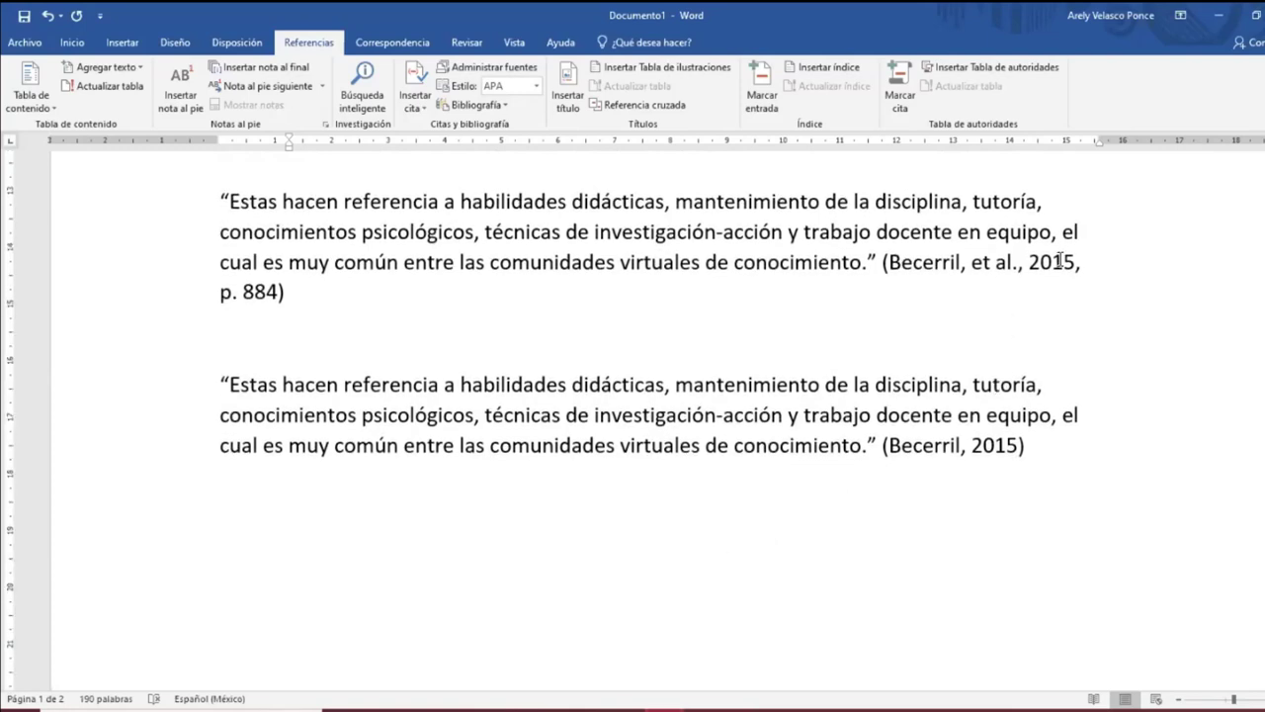
left_click(962, 262)
scroll(958, 326, "up", 3)
scroll(954, 336, "up", 5)
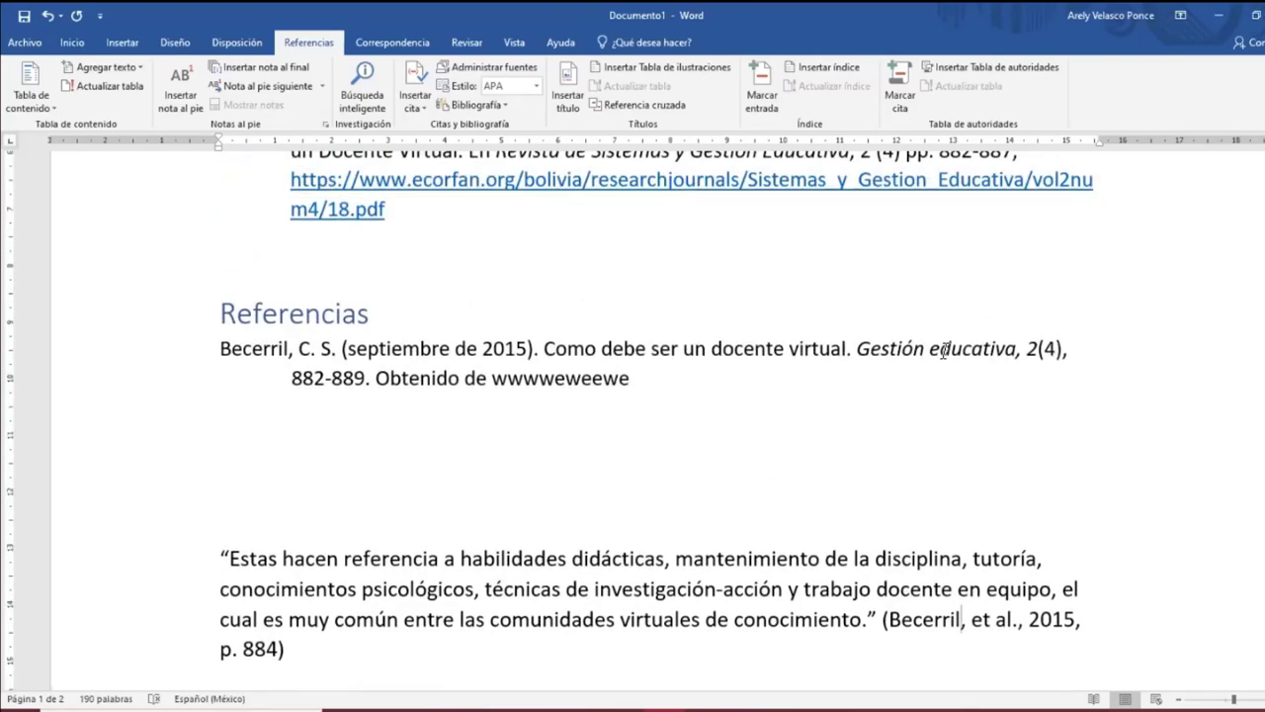
scroll(946, 351, "up", 4)
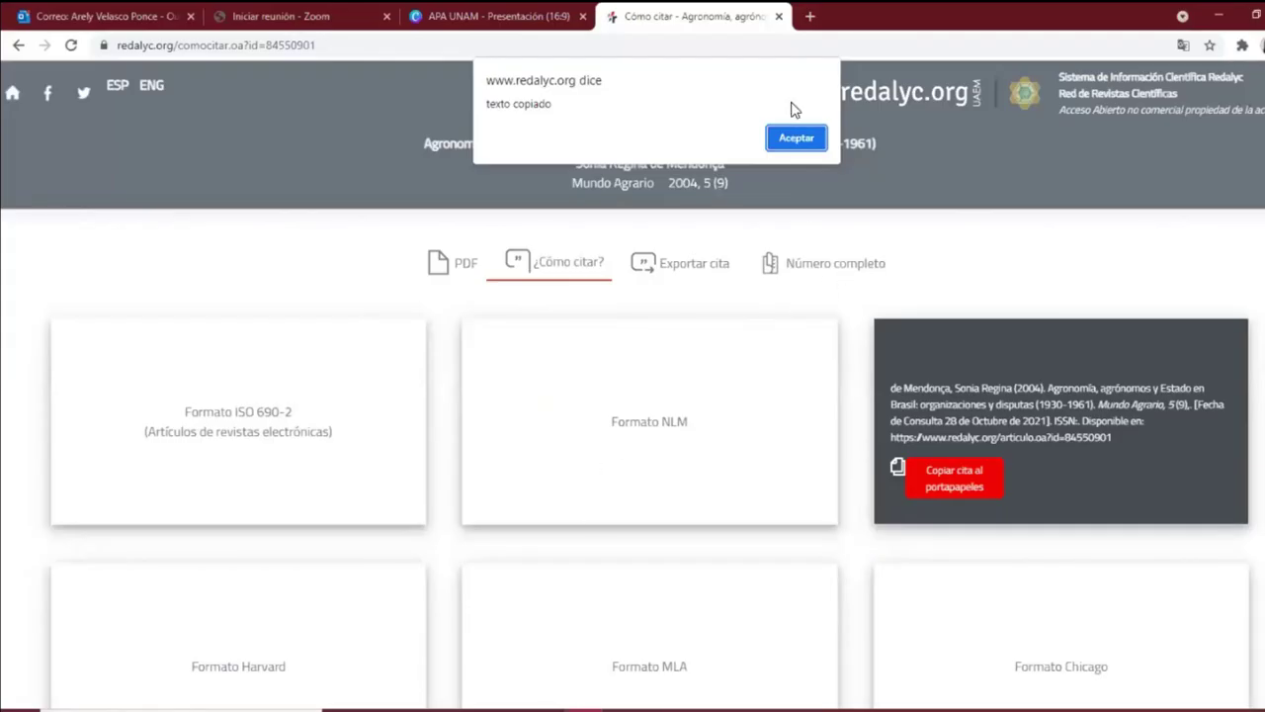
Close the Redalyc citation tab in Chrome and bring up the APA citation manual PDF.
left_click(780, 17)
left_click(622, 16)
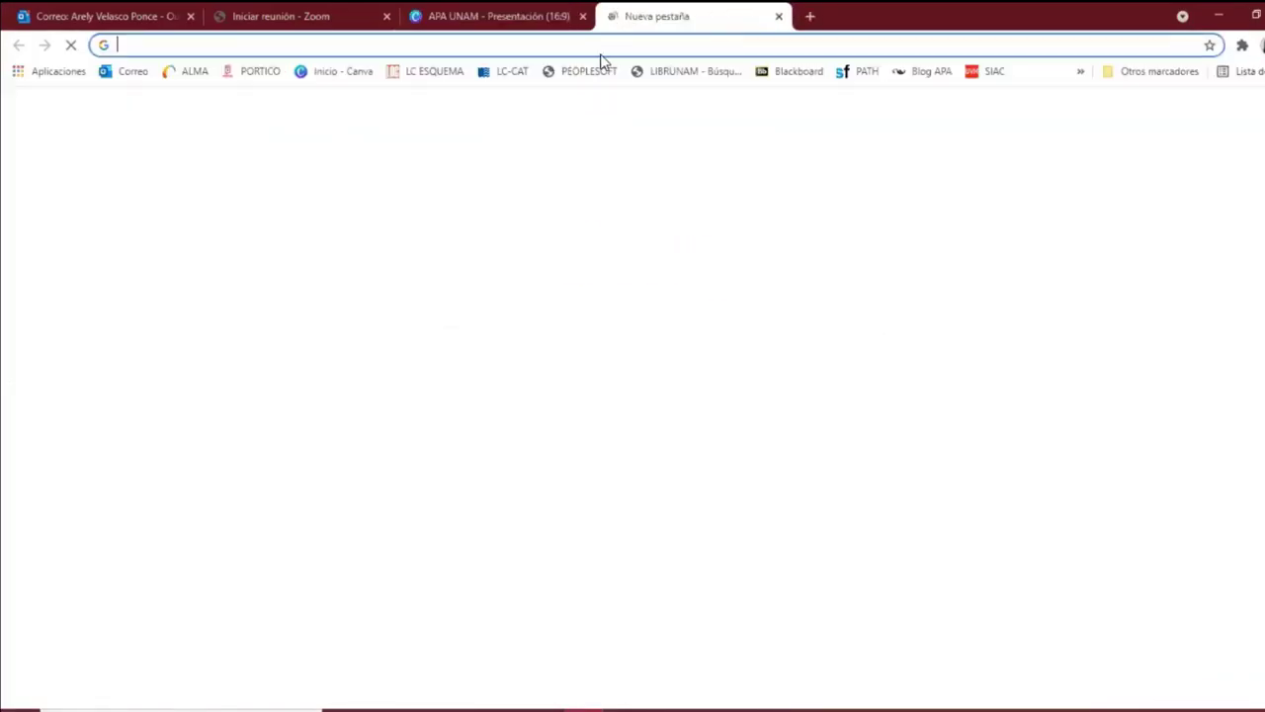
left_click(684, 339)
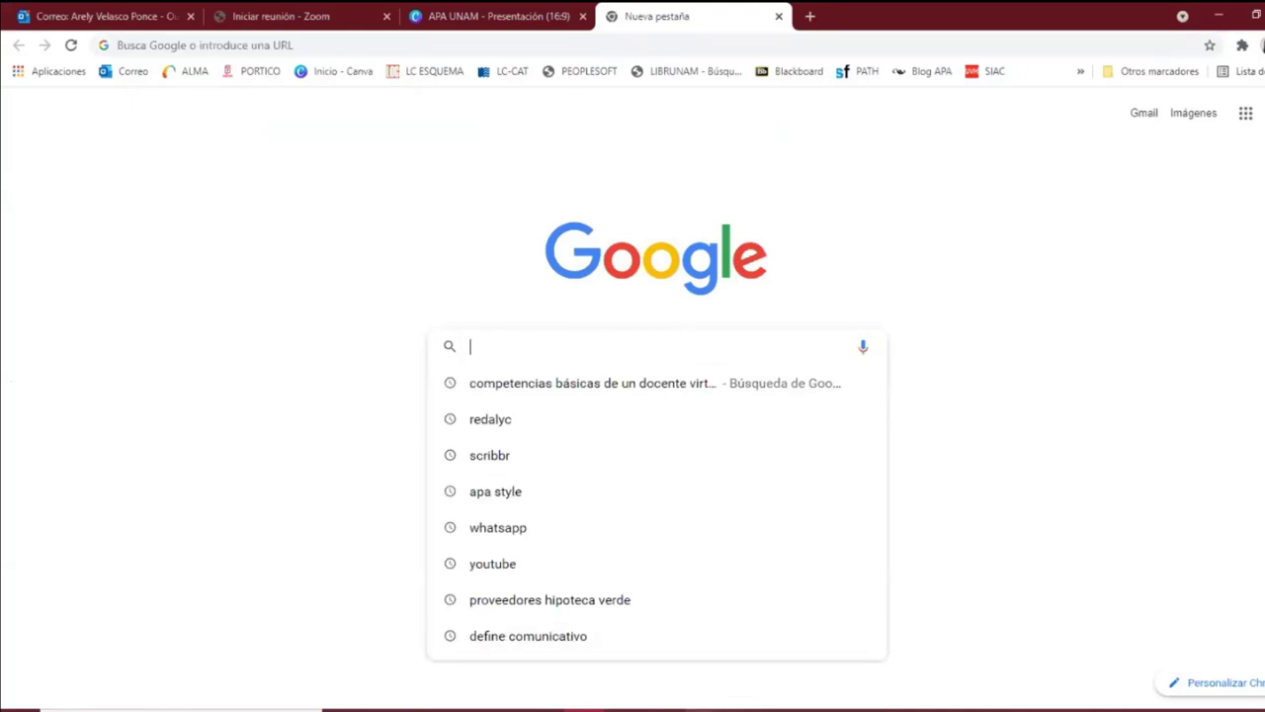
left_click(722, 710)
left_click(652, 672)
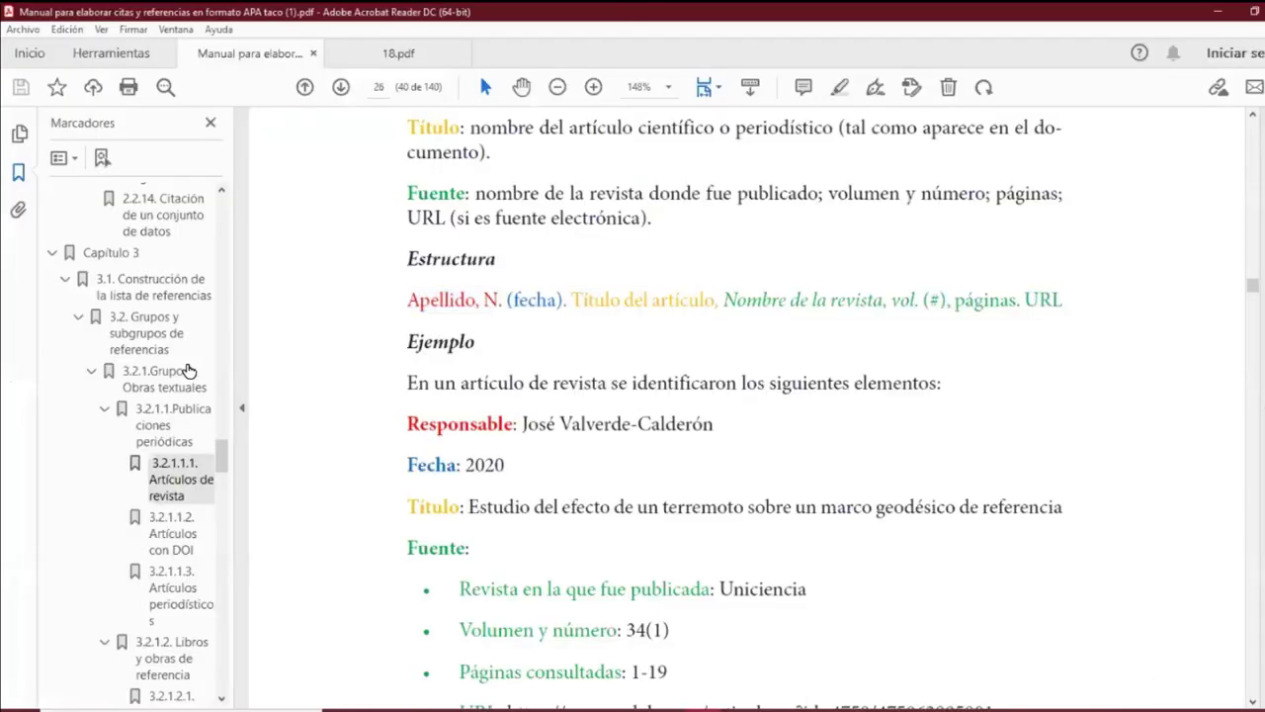
Jump to page VIII via page thumbnails, then scroll to table of contents page IX.
scroll(247, 369, "up", 2)
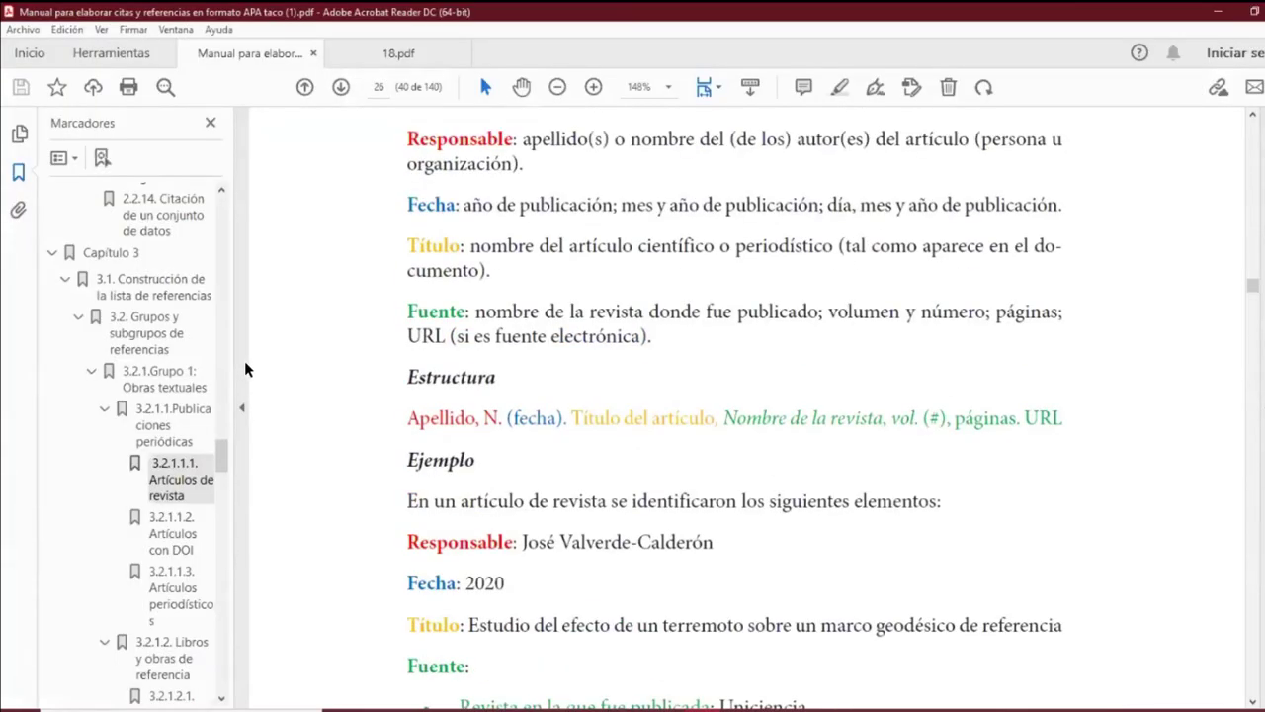
left_click(19, 135)
scroll(193, 385, "up", 10)
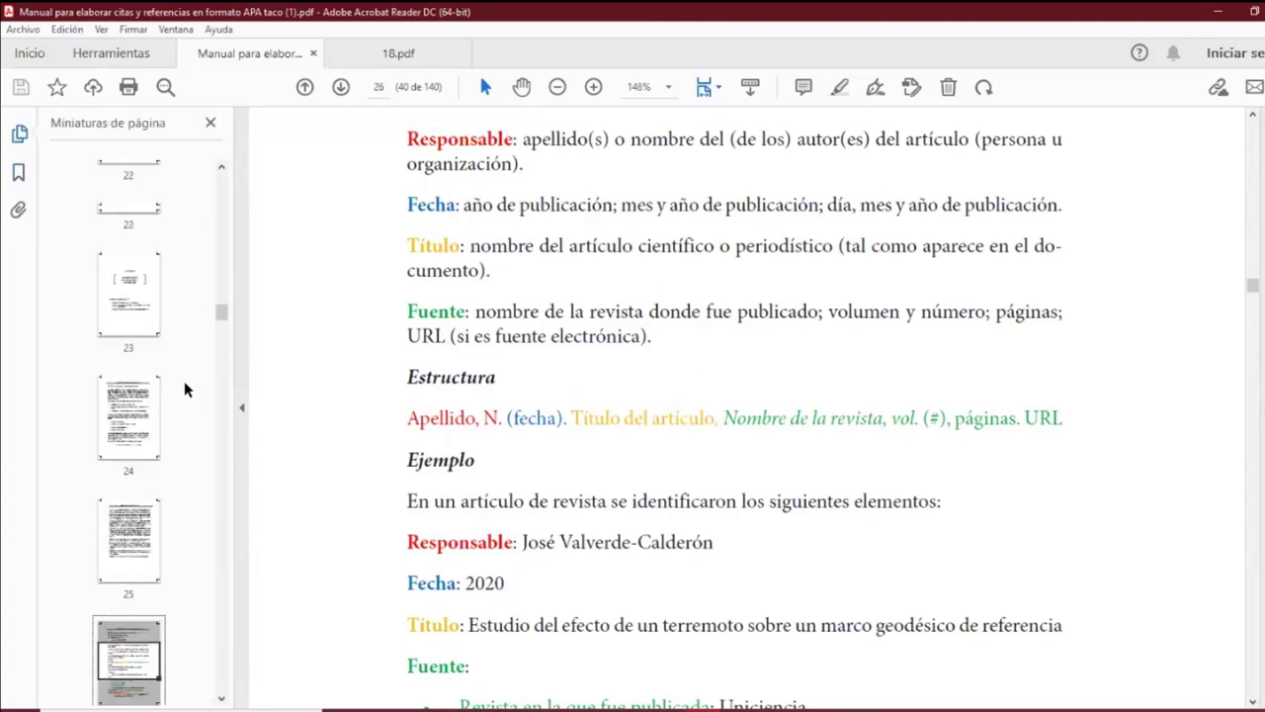
scroll(186, 386, "up", 12)
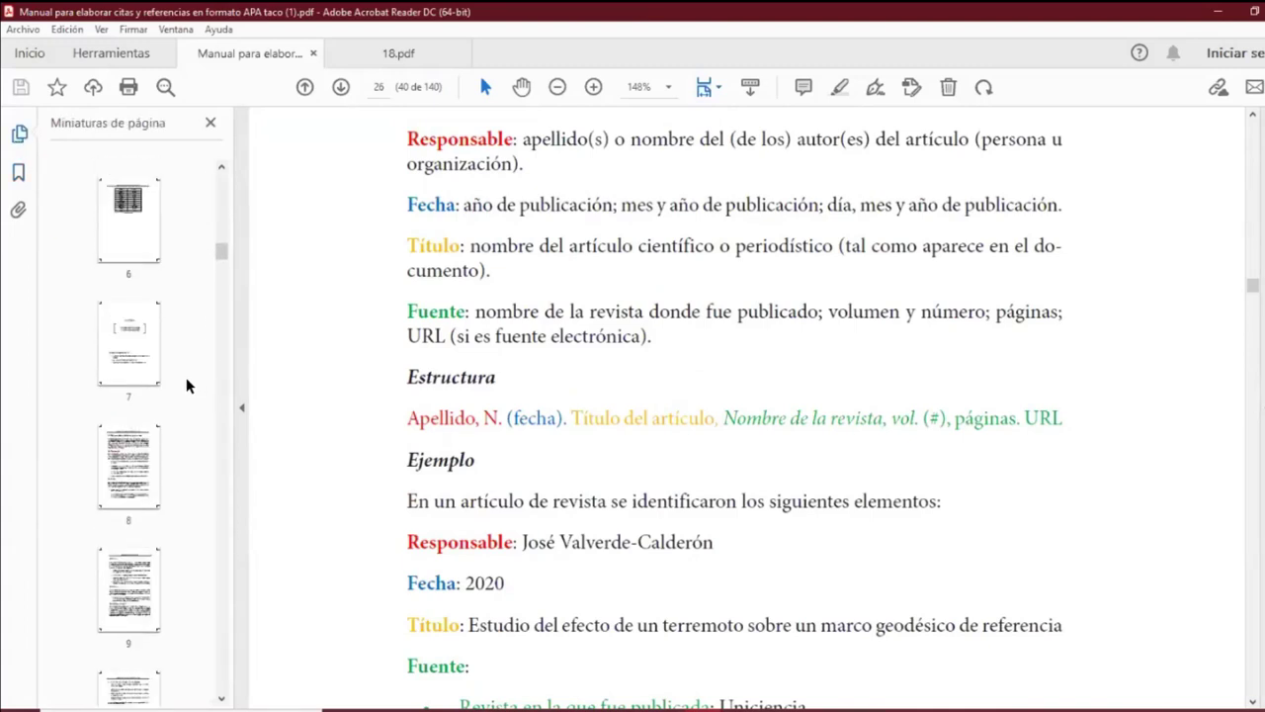
scroll(186, 385, "down", 8)
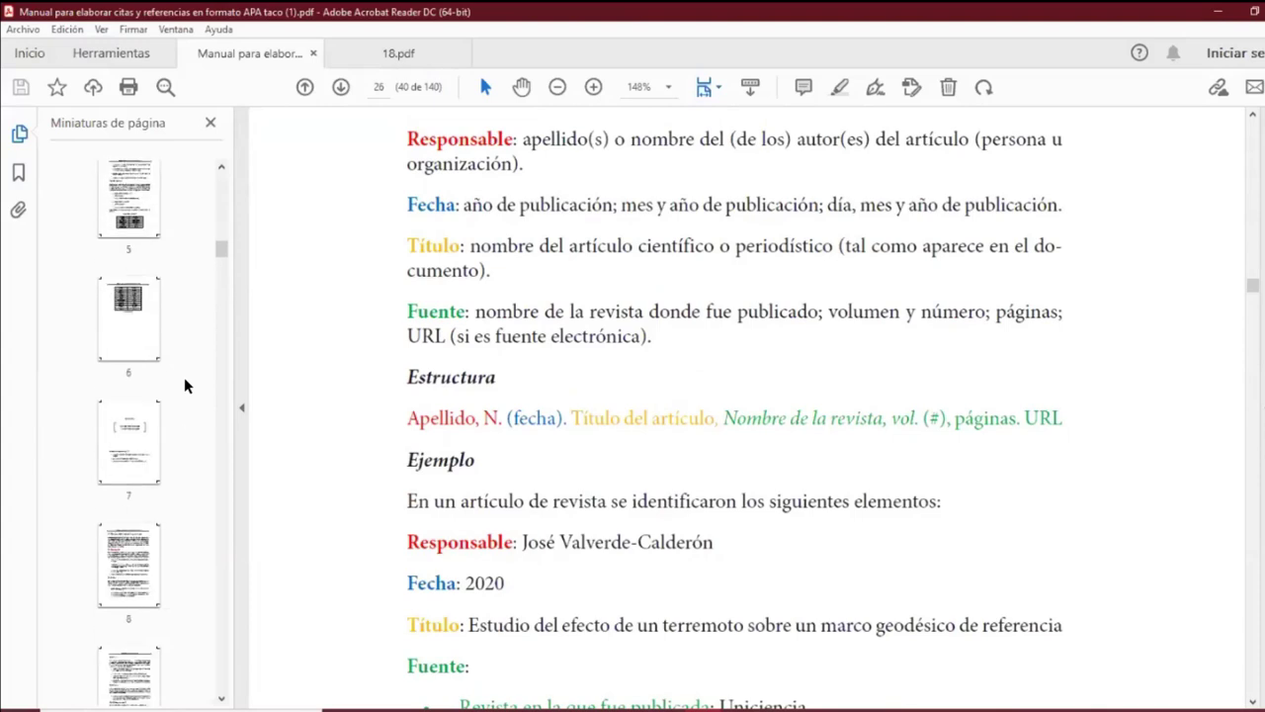
scroll(186, 384, "up", 10)
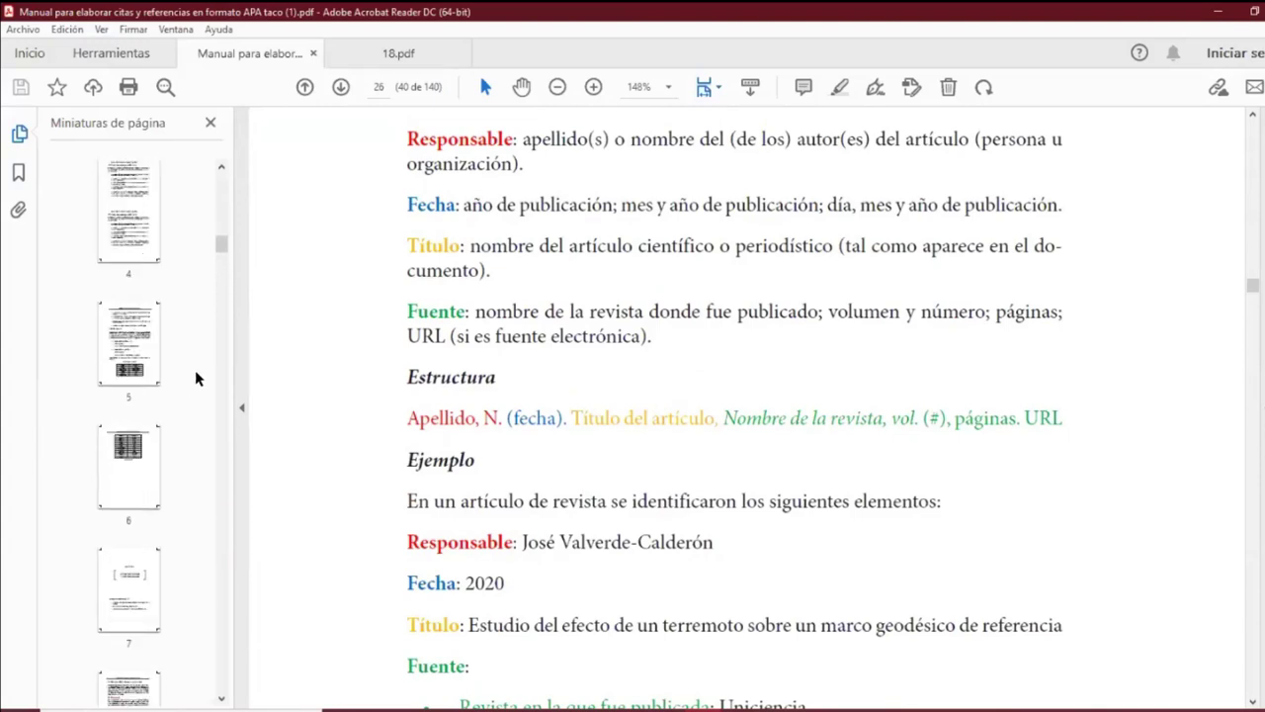
scroll(198, 377, "up", 6)
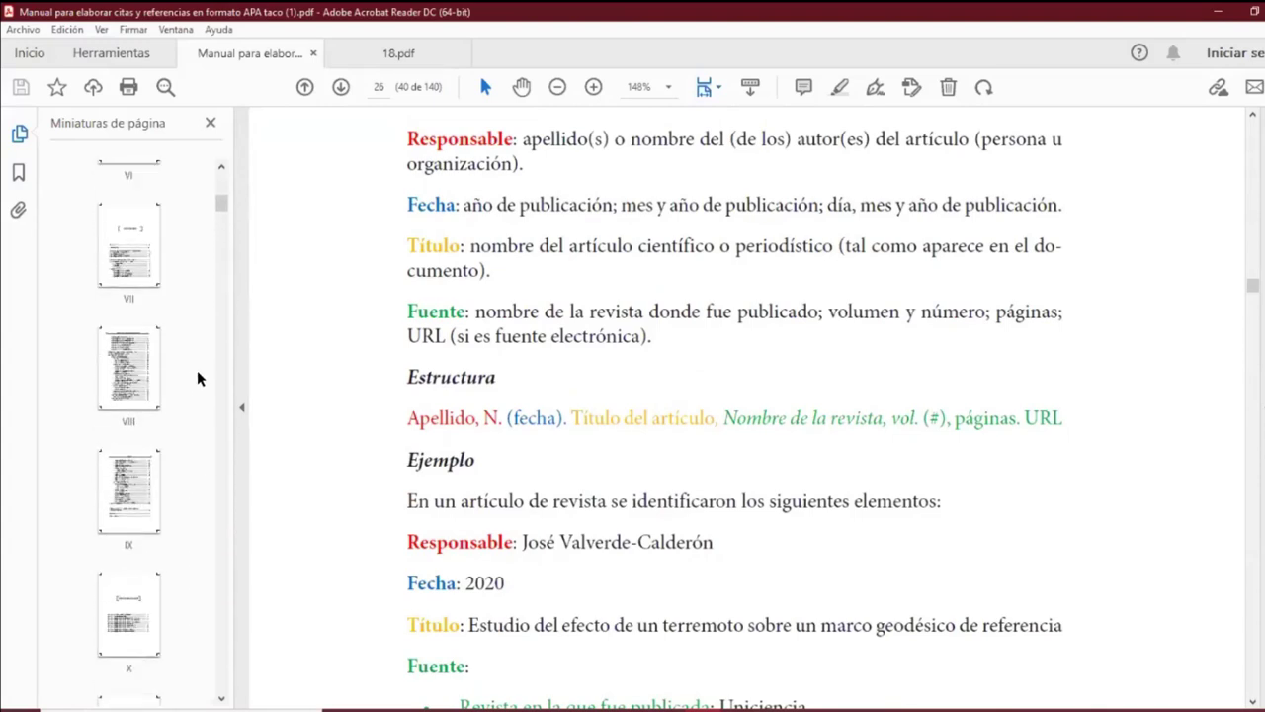
left_click(149, 365)
scroll(805, 484, "down", 10)
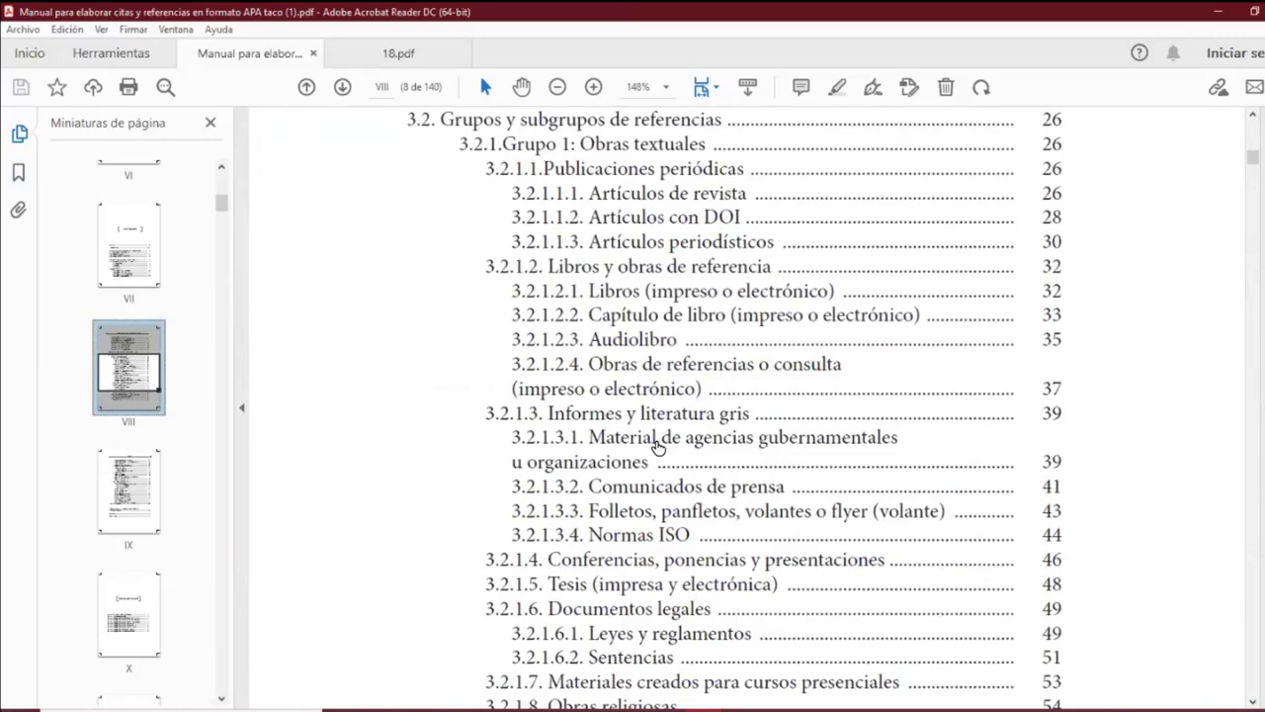
scroll(657, 447, "down", 5)
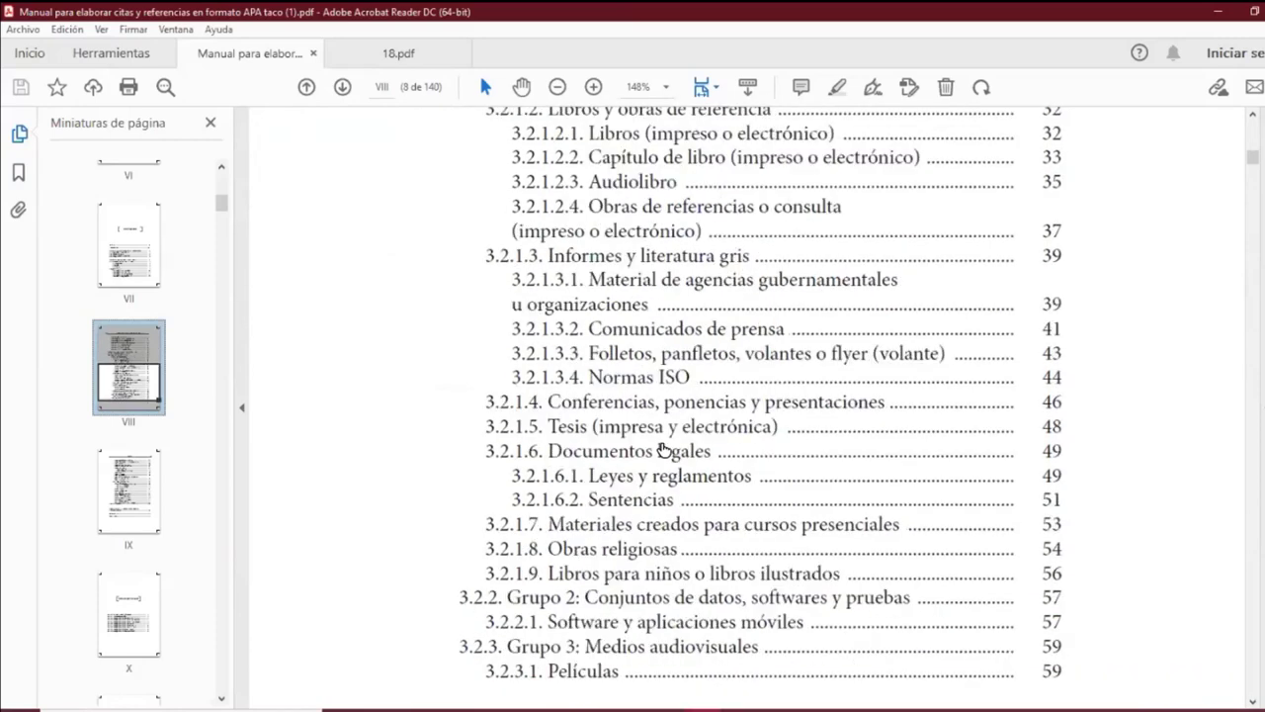
scroll(660, 446, "down", 13)
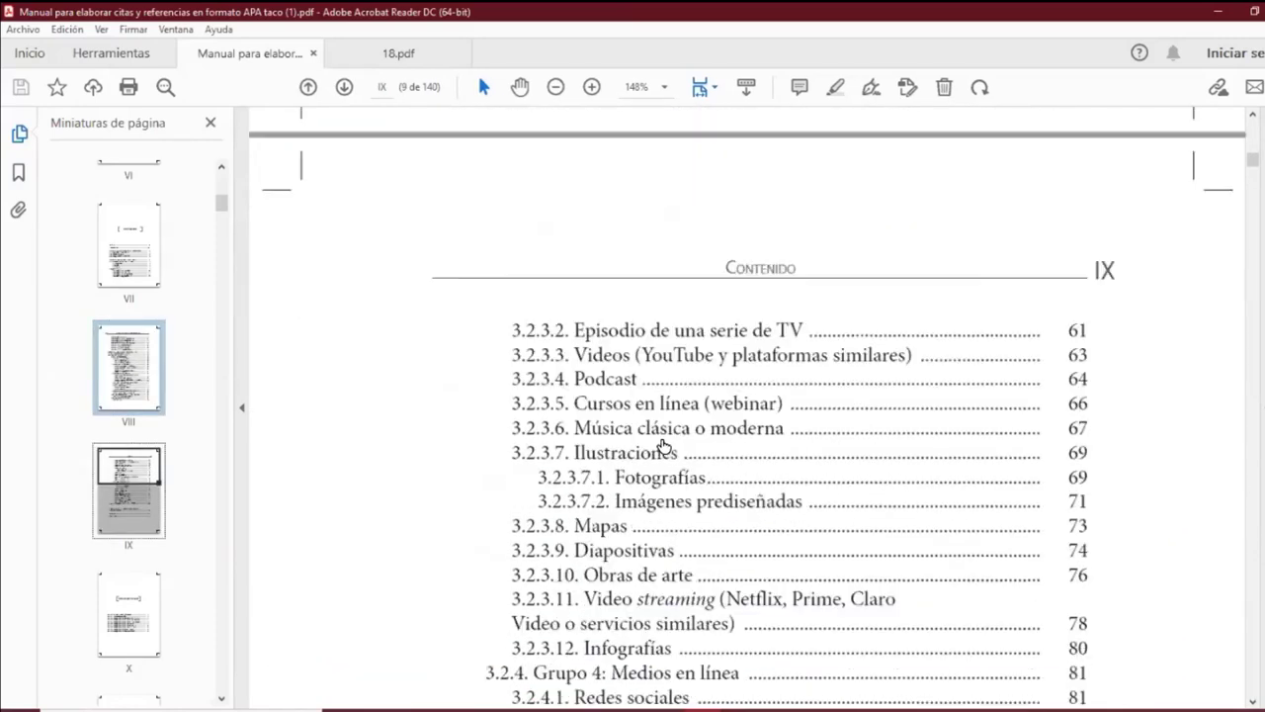
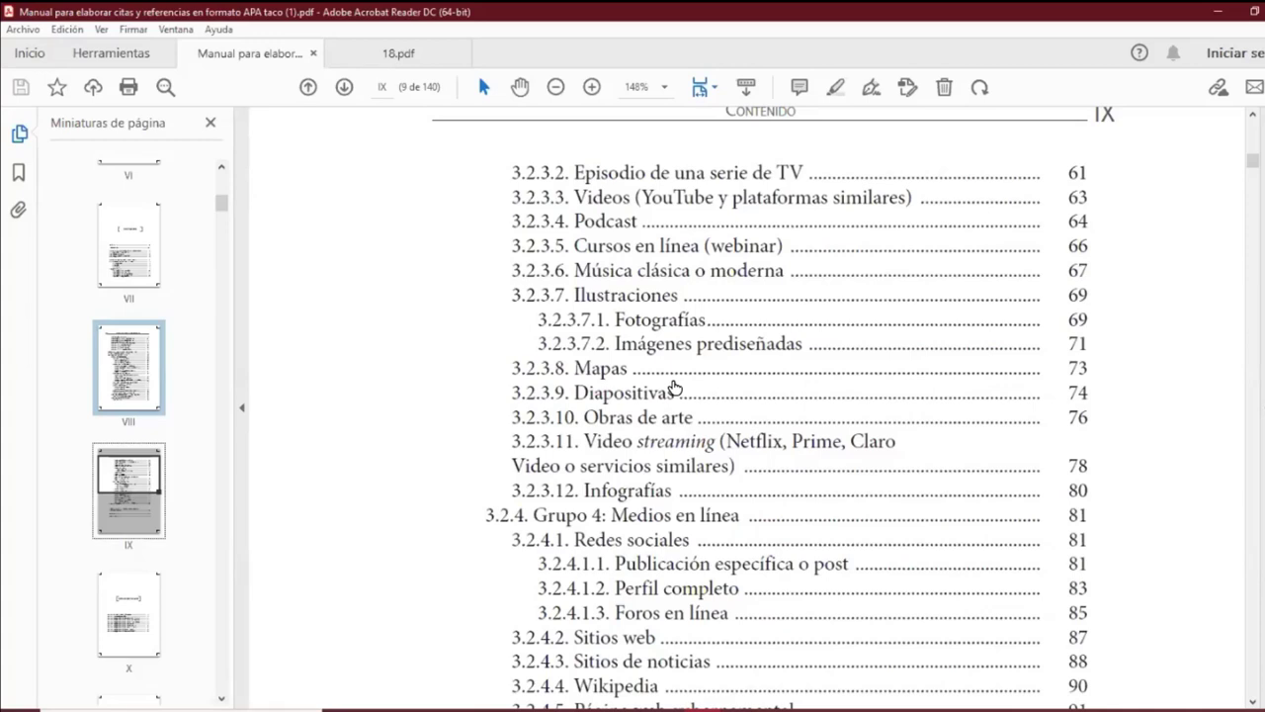
Jump to the manual's 3.2.3.7.1. Fotografías section and fit the page to the window width.
left_click(677, 318)
left_click(720, 87)
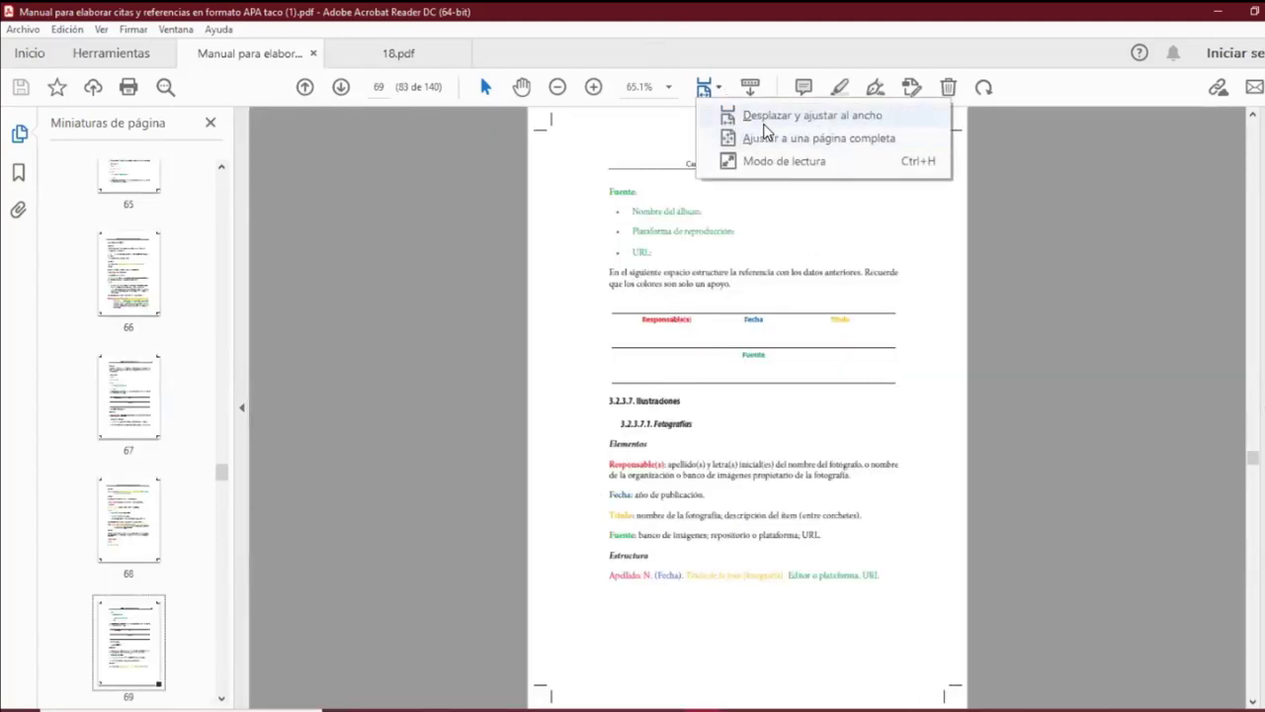
left_click(761, 119)
Copy the photo reference structure line under Estructura and return to Word.
scroll(771, 412, "down", 8)
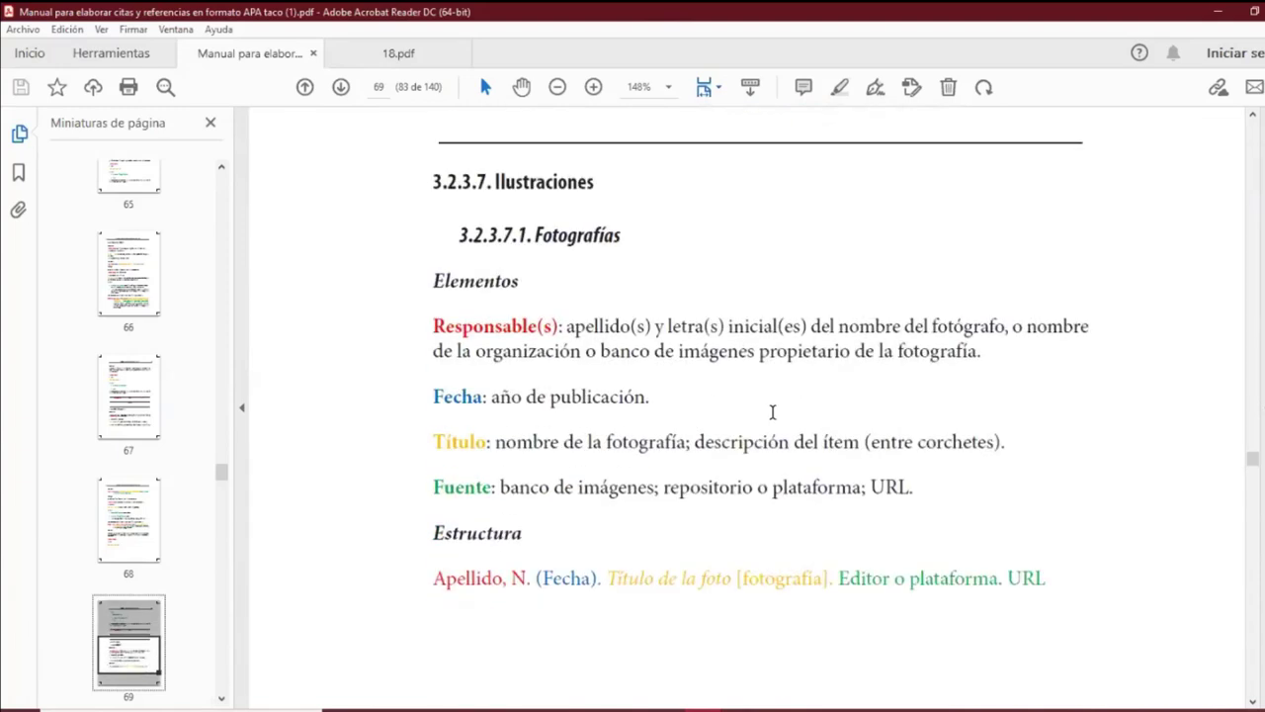
scroll(659, 243, "down", 8)
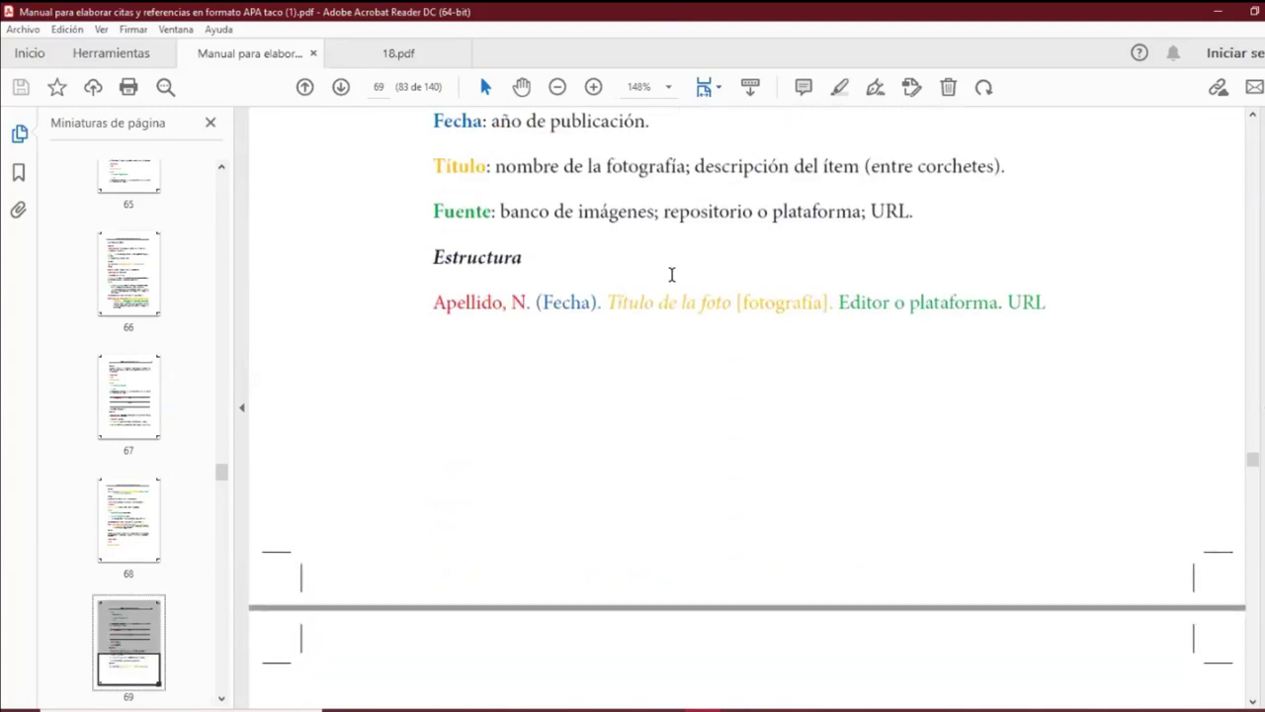
left_click_drag(435, 262, 1037, 265)
key("ctrl+c")
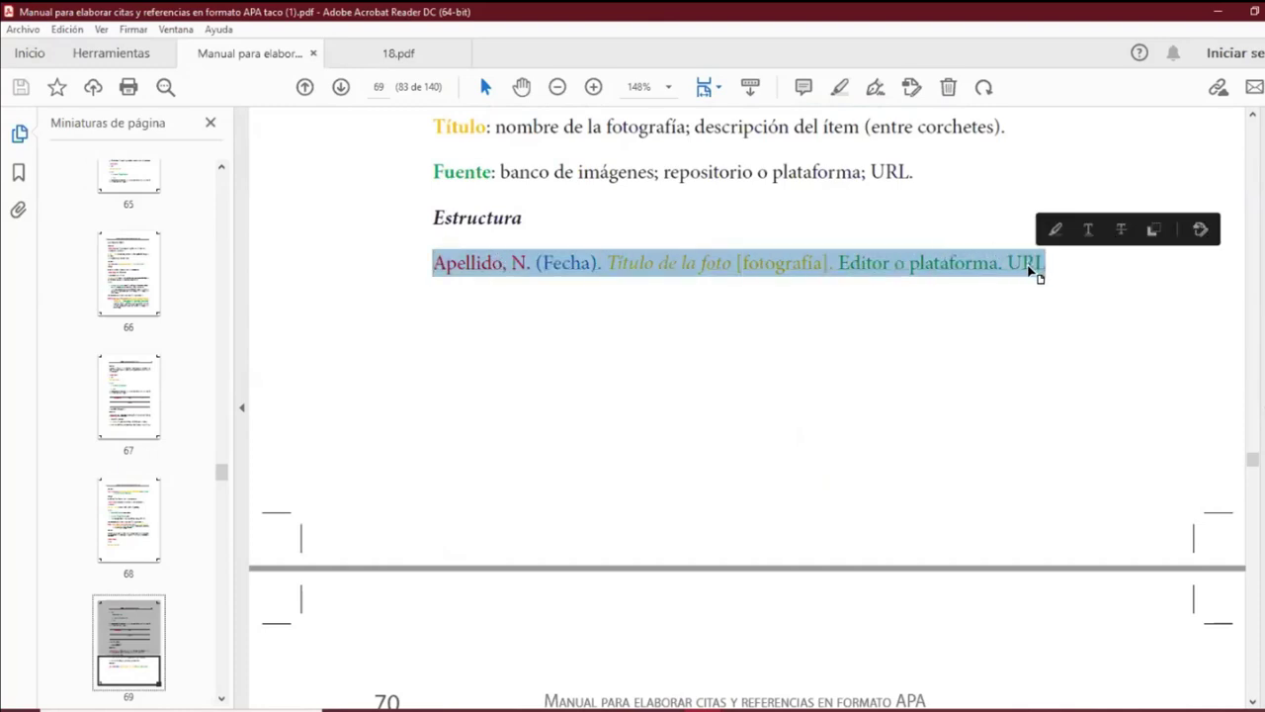
key("alt+Tab")
Paste the copied reference structure on the empty line below the Fuente label on page 2.
scroll(533, 455, "down", 10)
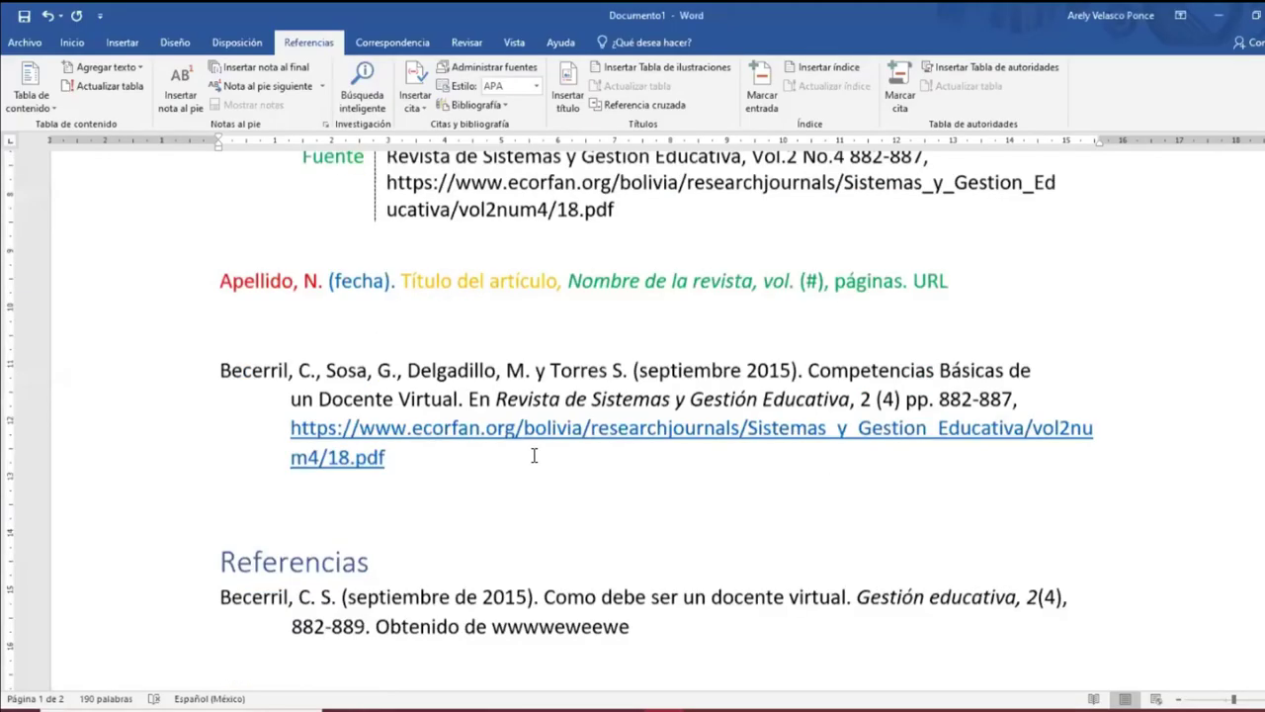
scroll(402, 387, "down", 5)
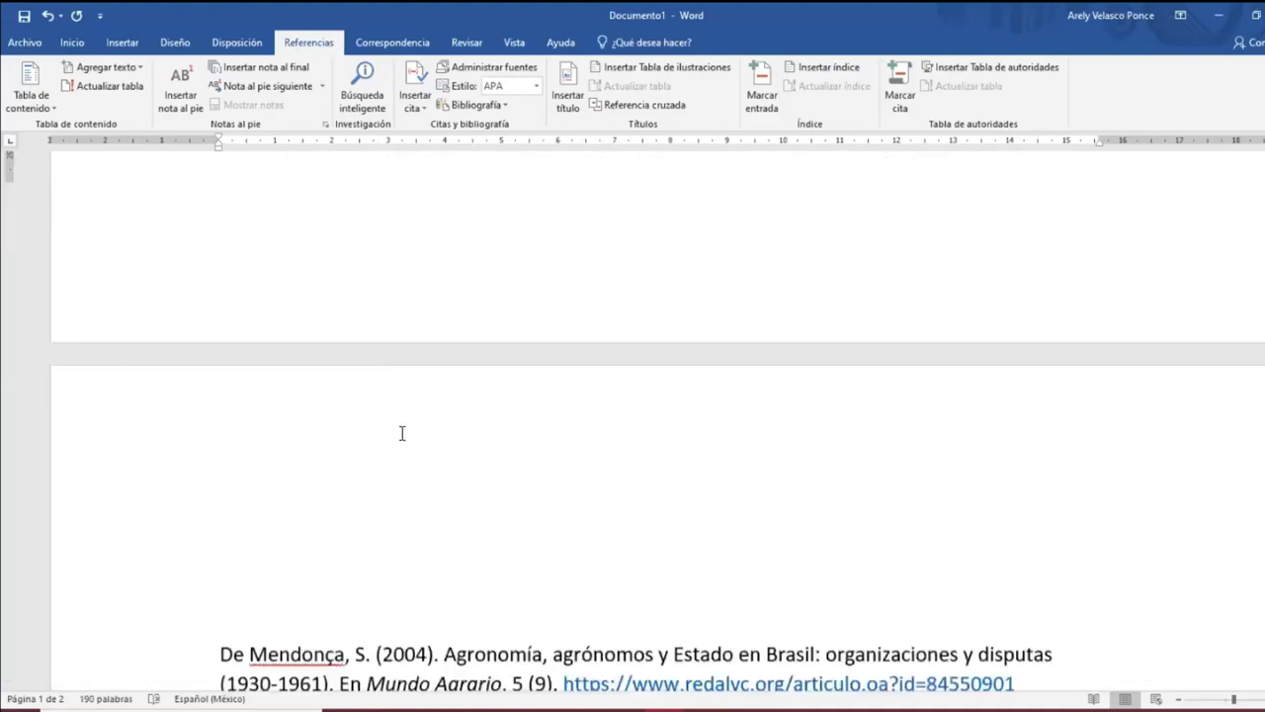
scroll(319, 345, "up", 3)
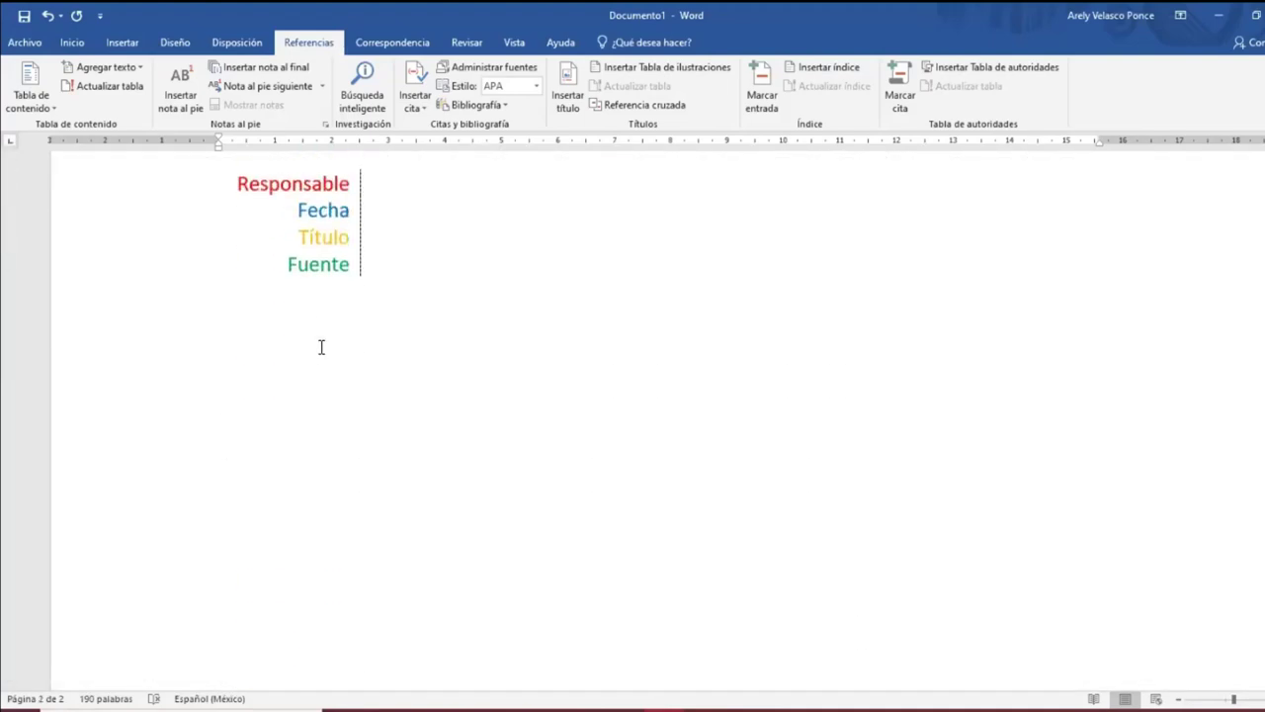
left_click(311, 366)
key("ctrl+v")
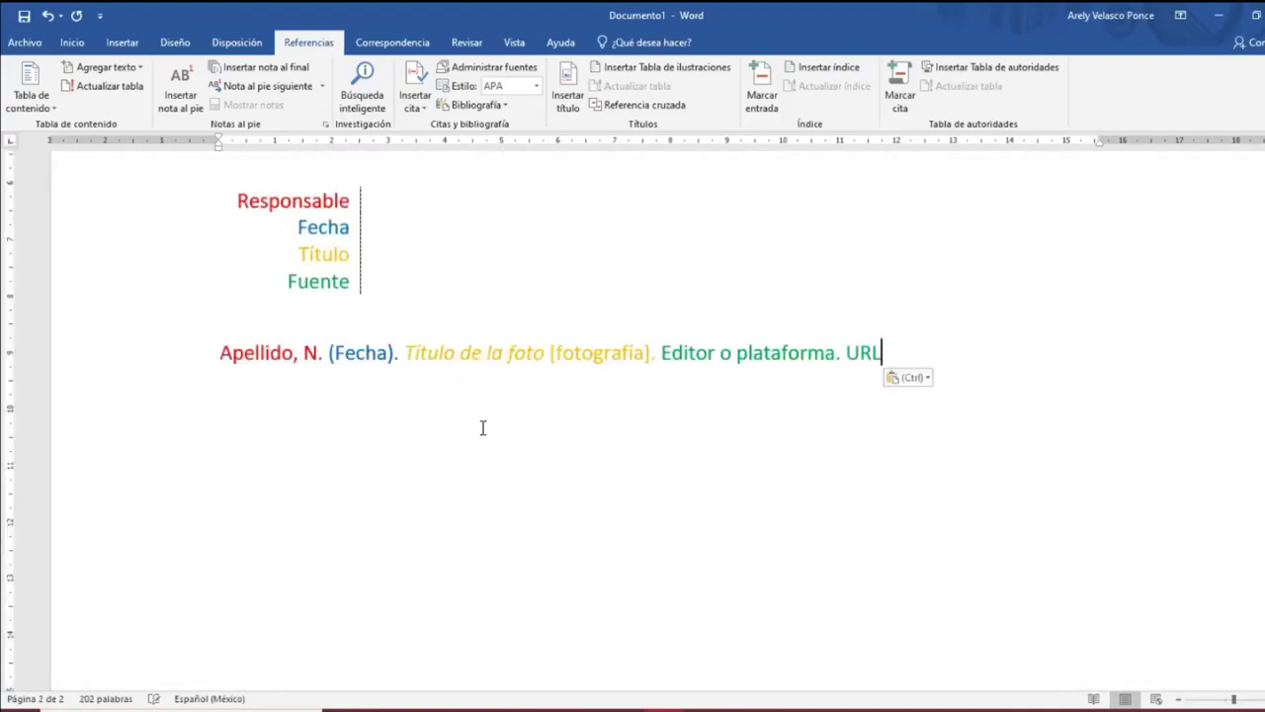
Switch to Chrome and start a new Google search.
scroll(485, 439, "up", 2)
scroll(523, 562, "down", 1)
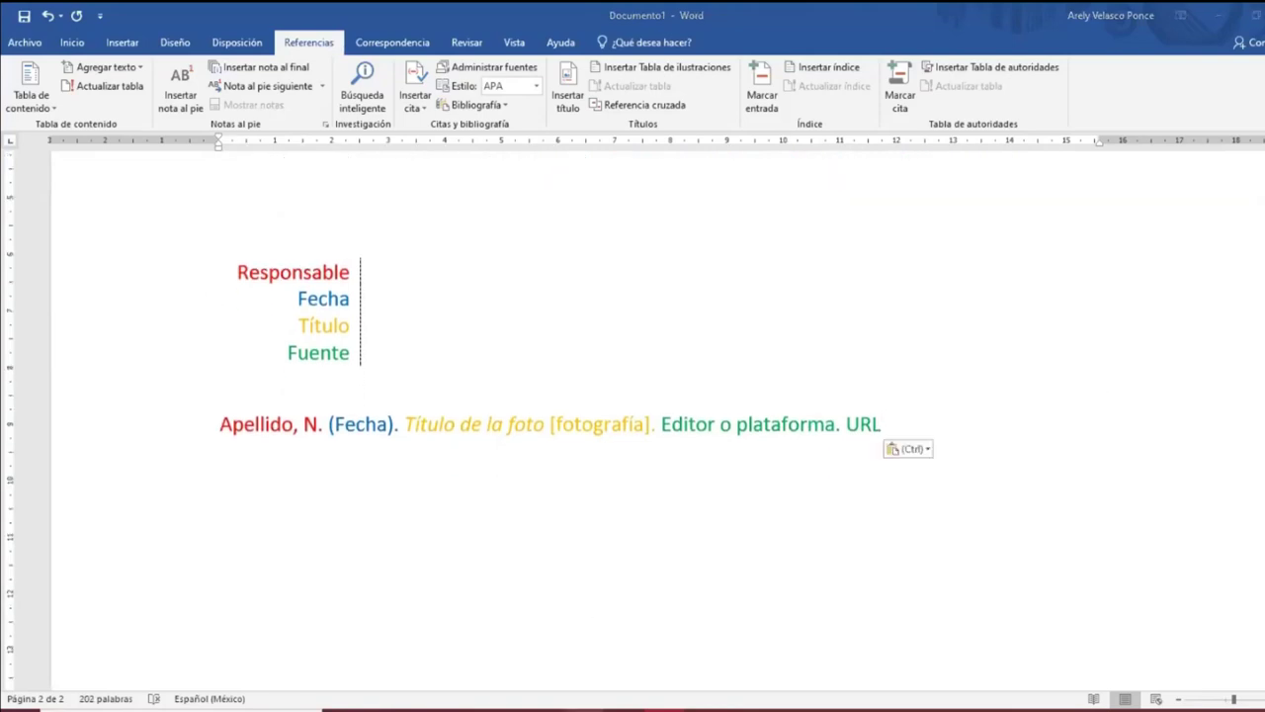
key("alt+Tab")
left_click(666, 353)
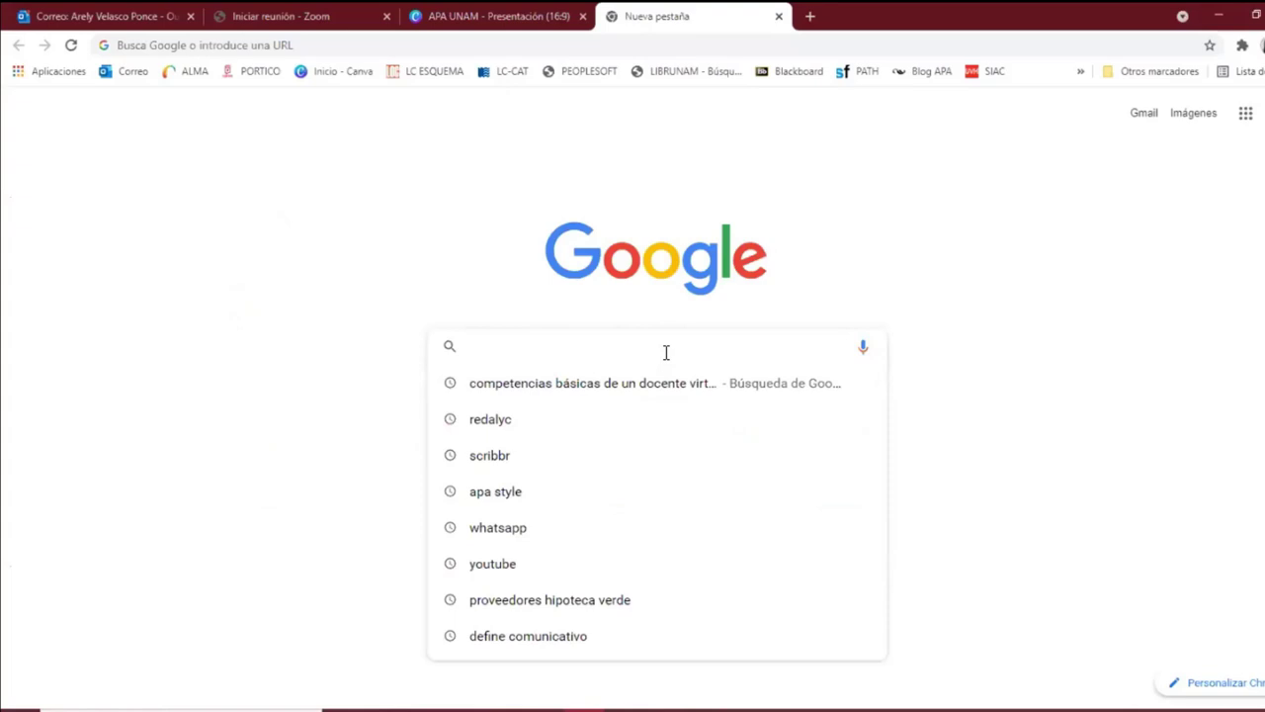
Search Google for 'tornado'.
type("tornado")
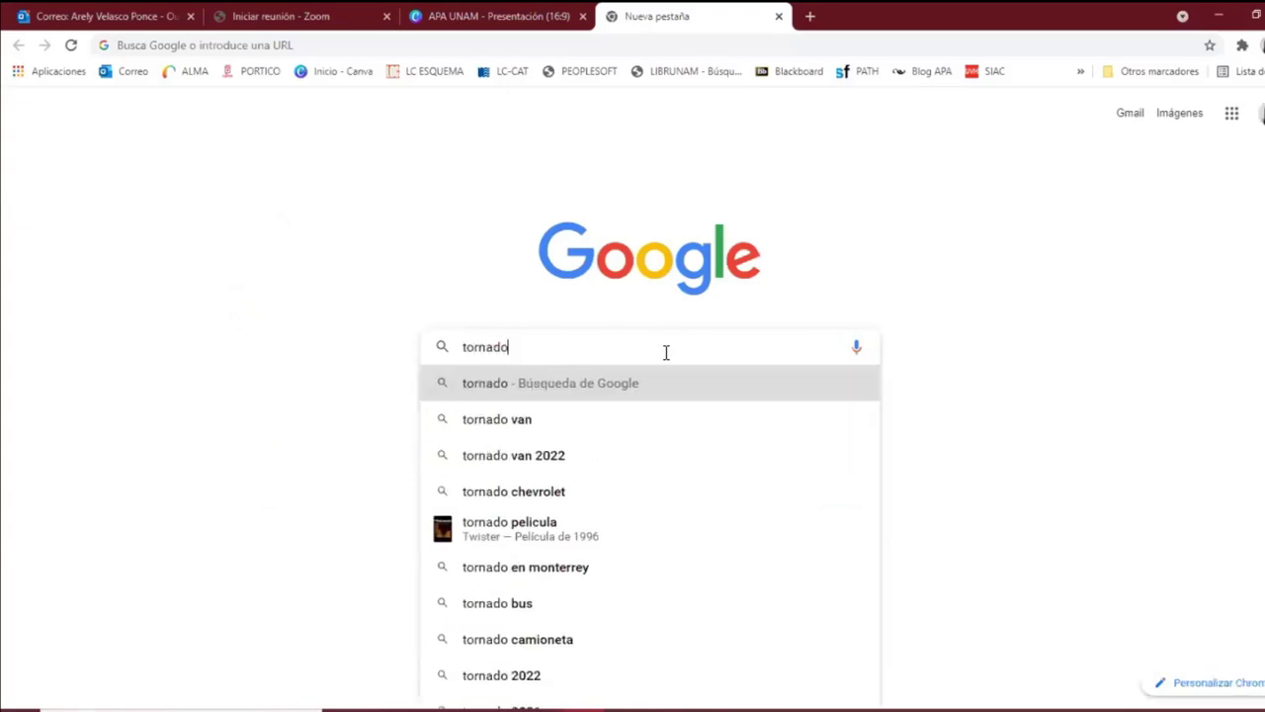
key("Return")
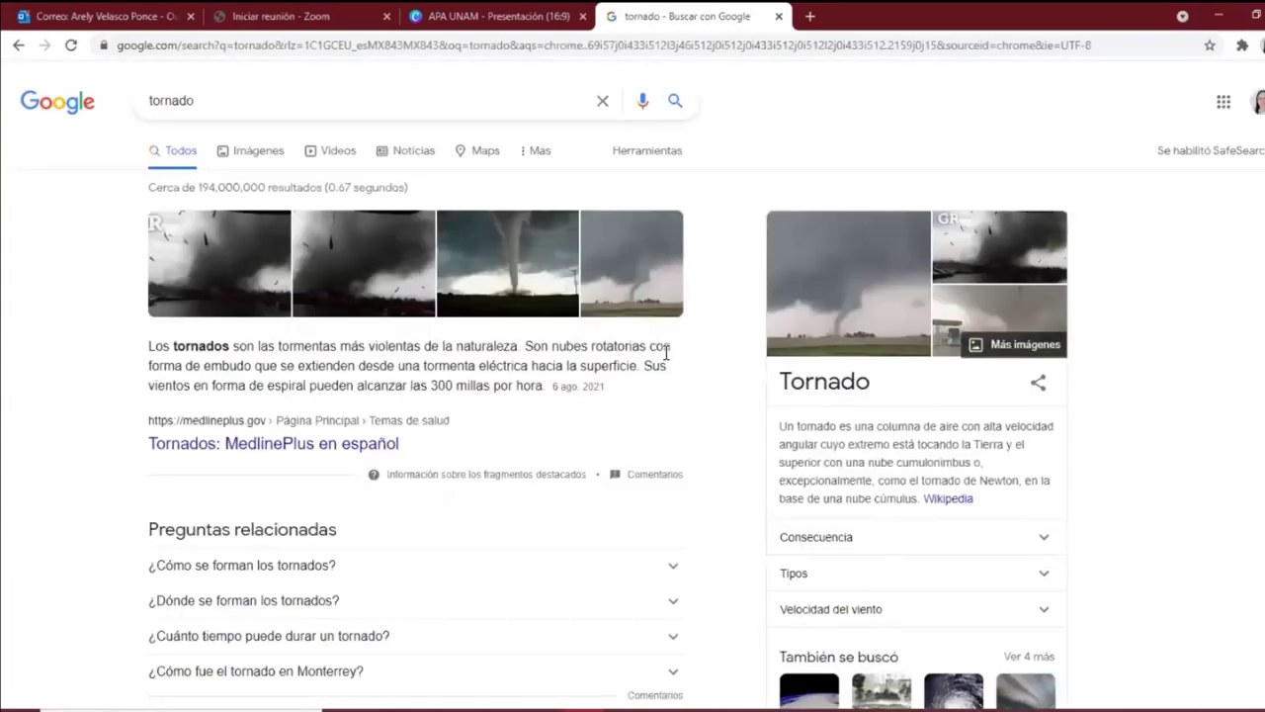
mouse_move(203, 255)
Look over the tornado results and open the Imágenes results from the carousel.
scroll(359, 511, "down", 6)
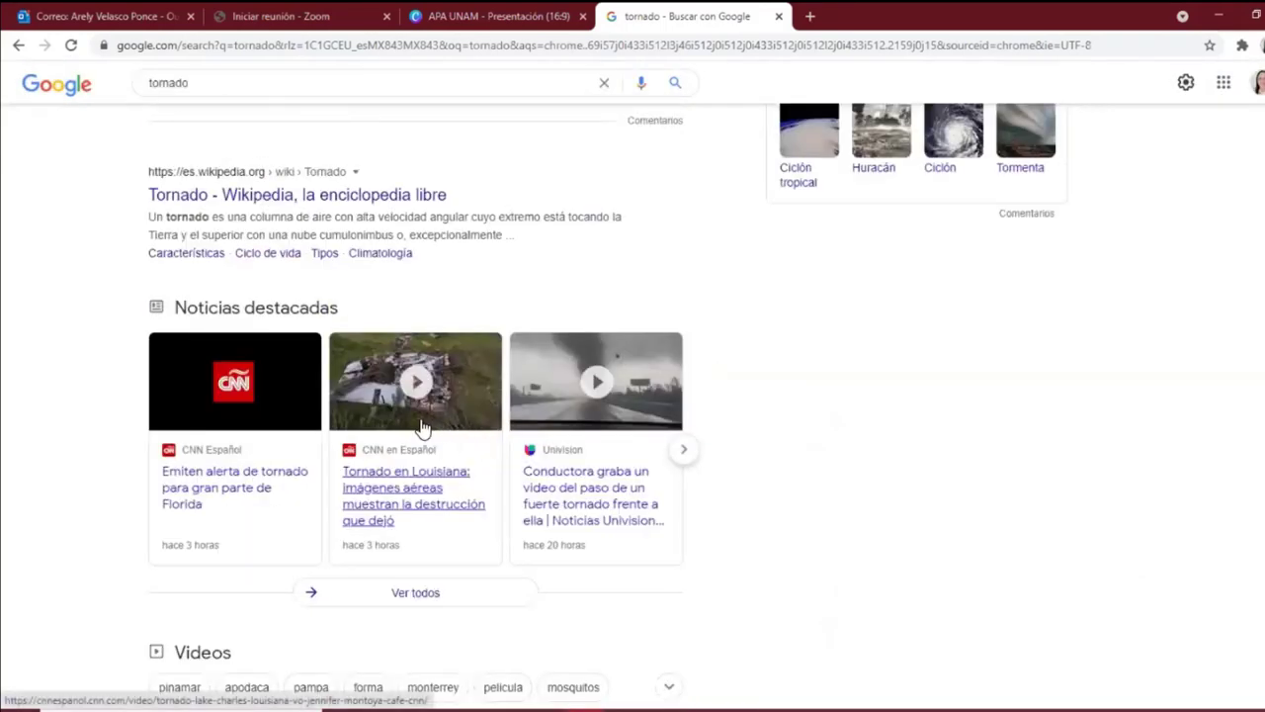
scroll(421, 427, "down", 7)
scroll(407, 491, "down", 2)
scroll(409, 501, "up", 15)
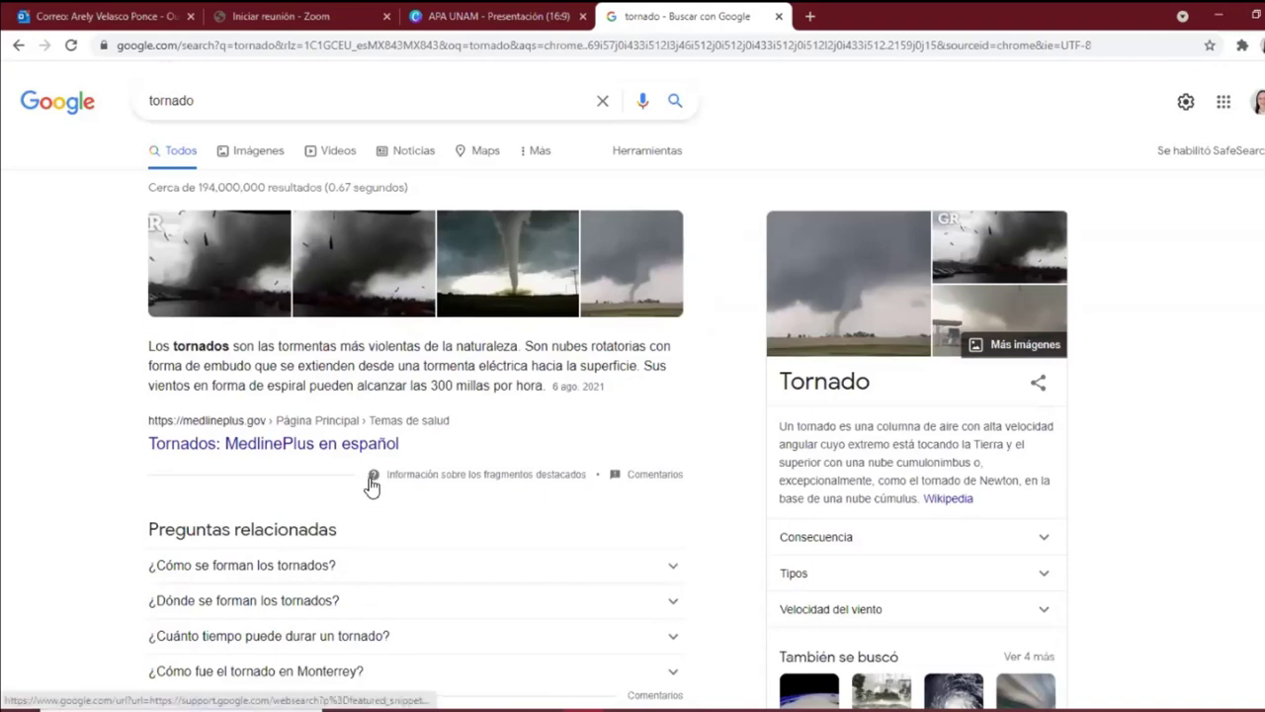
scroll(372, 485, "down", 3)
scroll(371, 480, "down", 2)
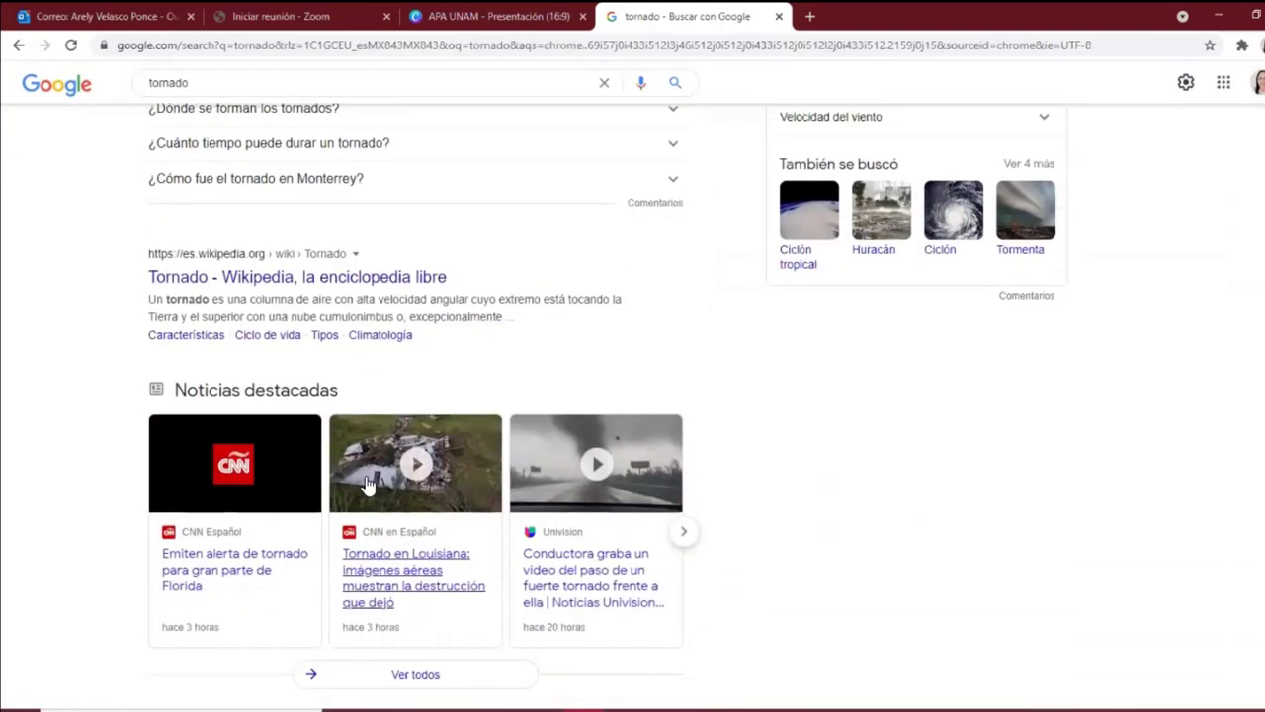
scroll(441, 559, "up", 3)
scroll(441, 559, "up", 2)
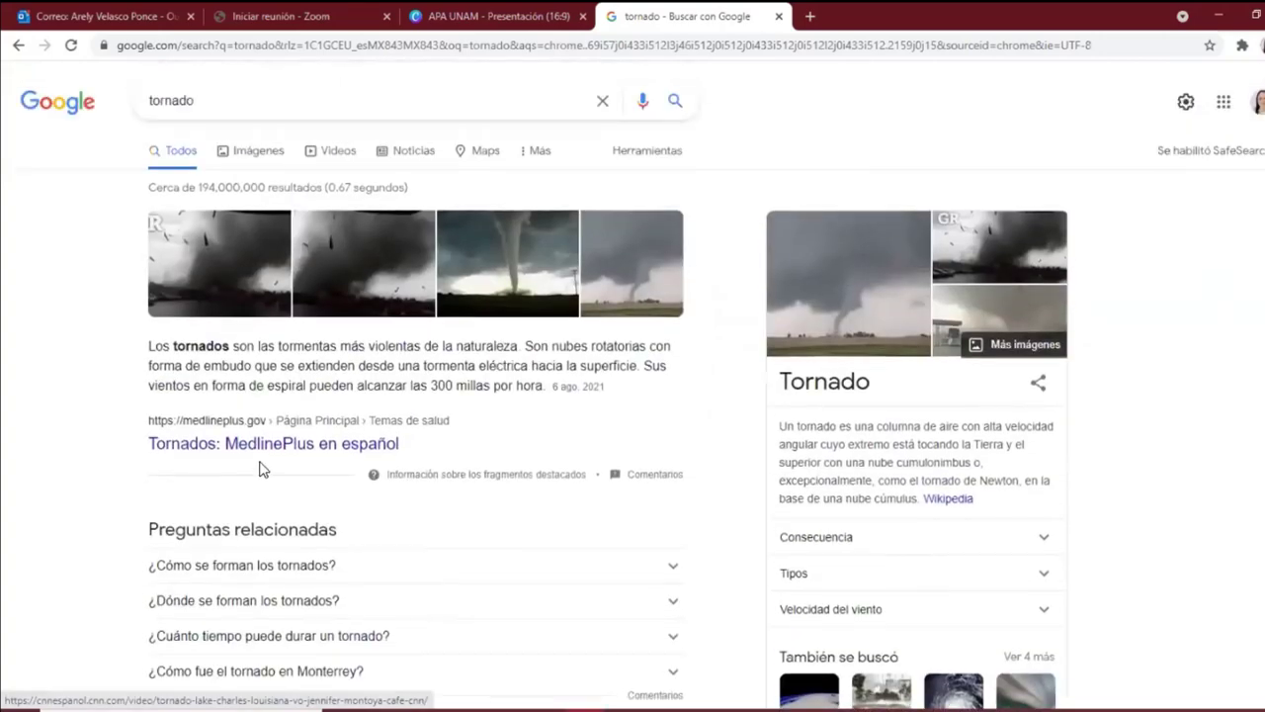
left_click(504, 275)
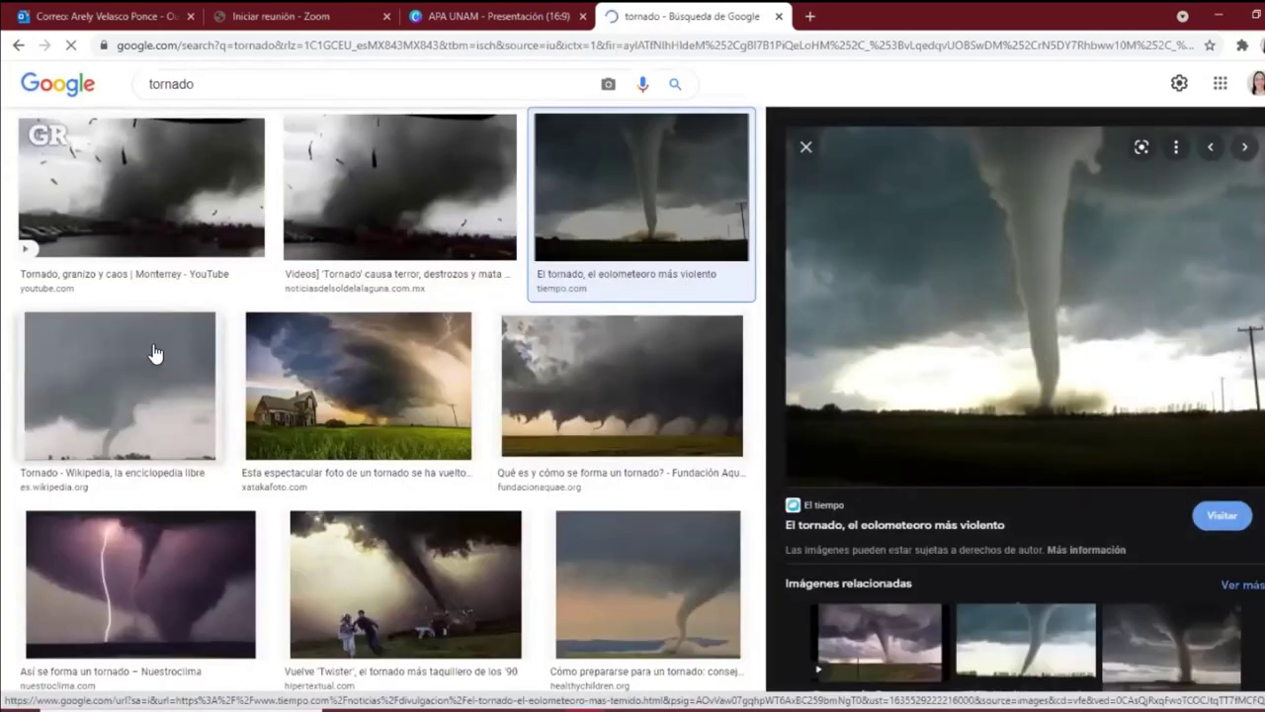
Preview tornado images and open the El tiempo image's source page in a new tab.
left_click(362, 197)
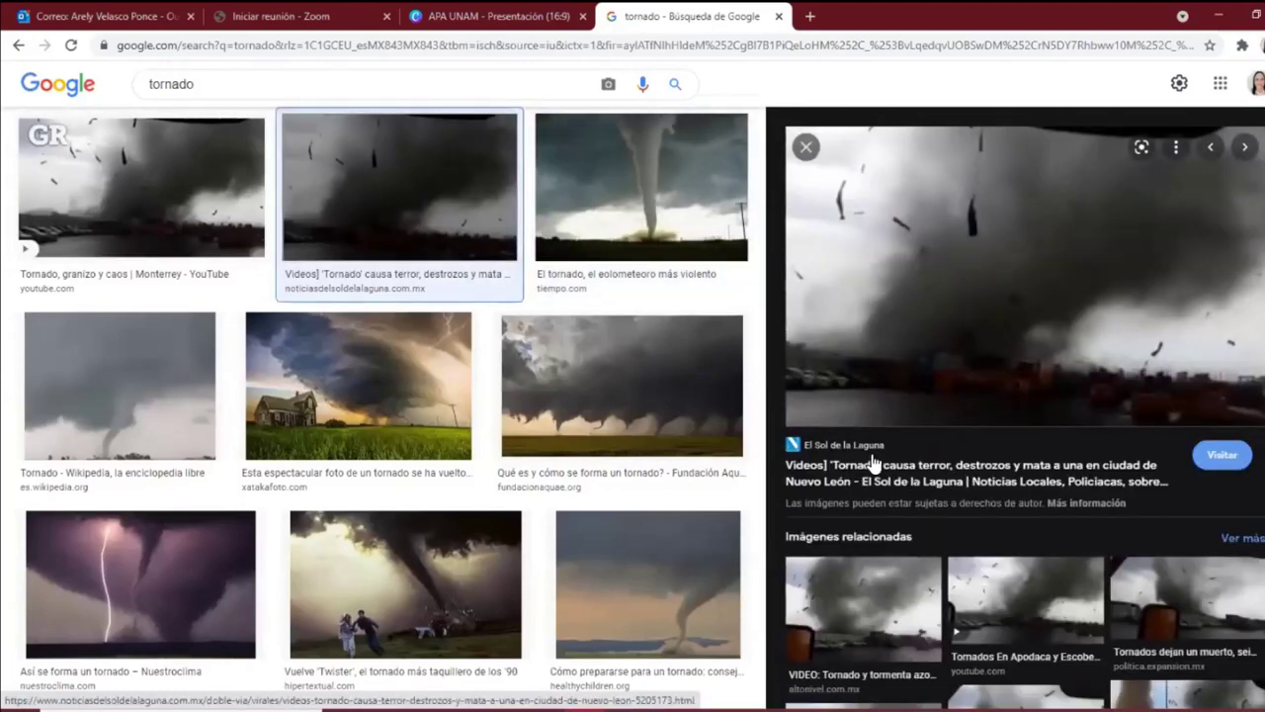
left_click(602, 210)
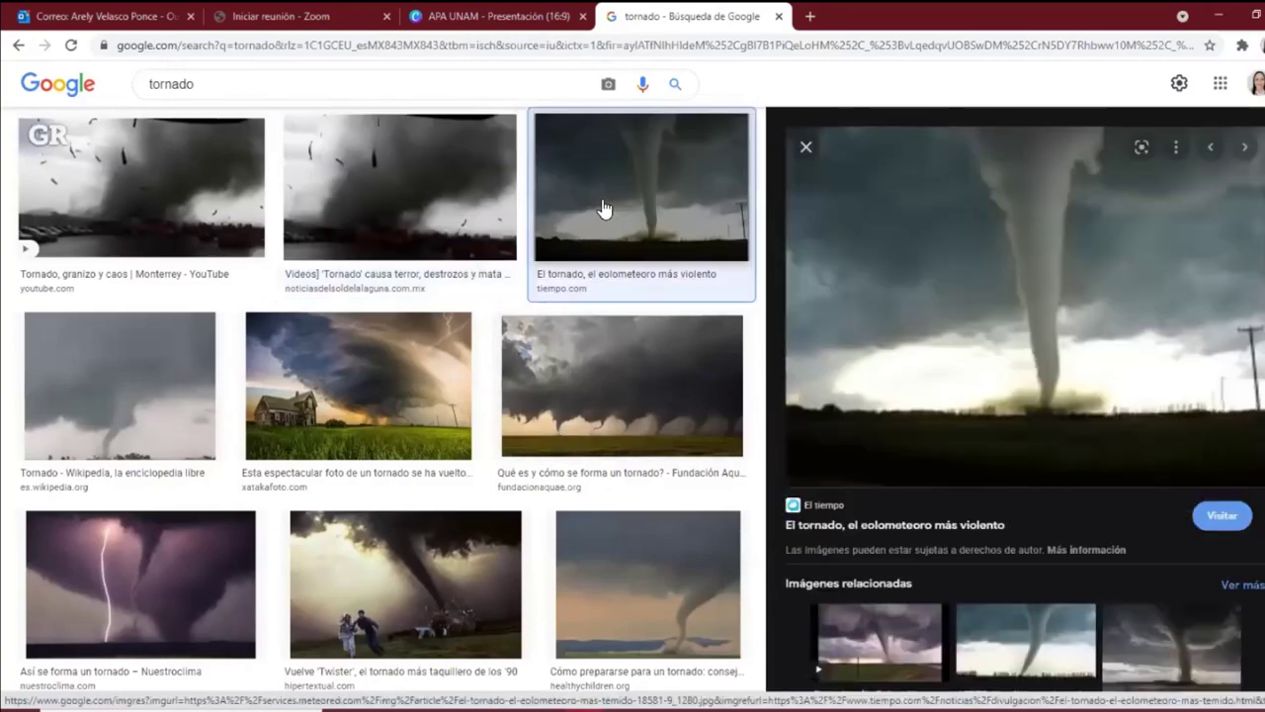
left_click(892, 395)
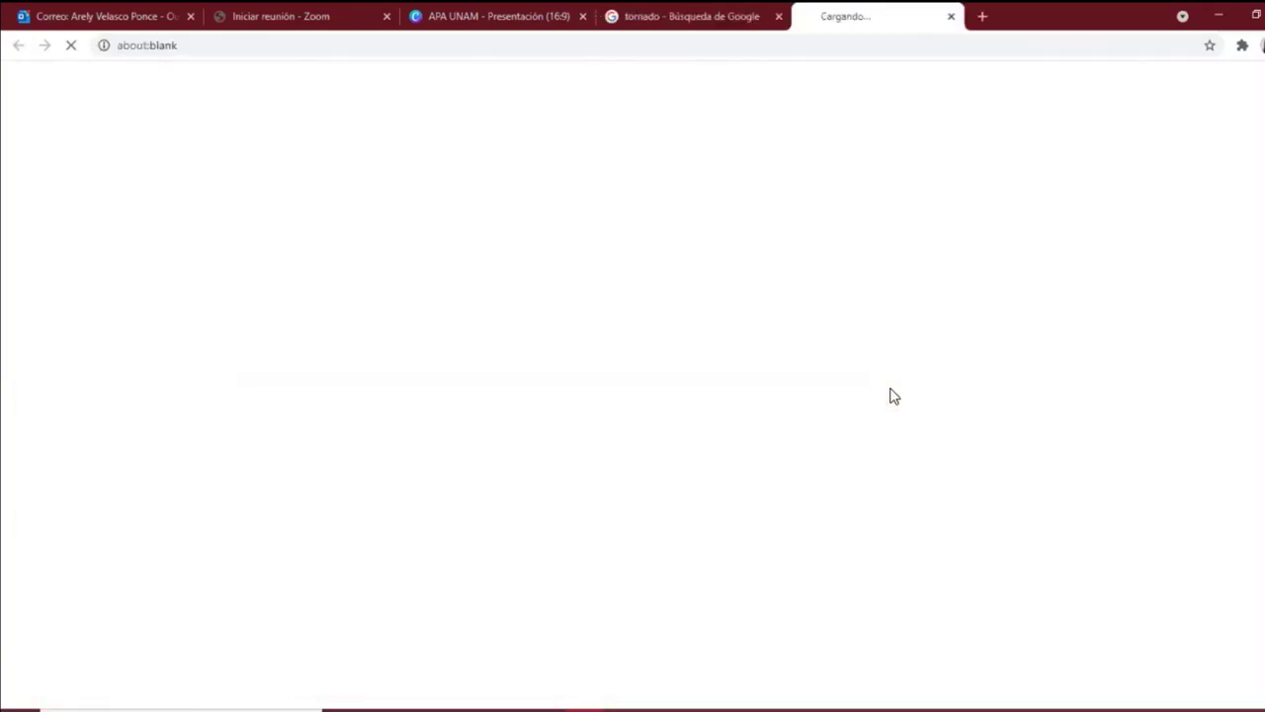
left_click(676, 6)
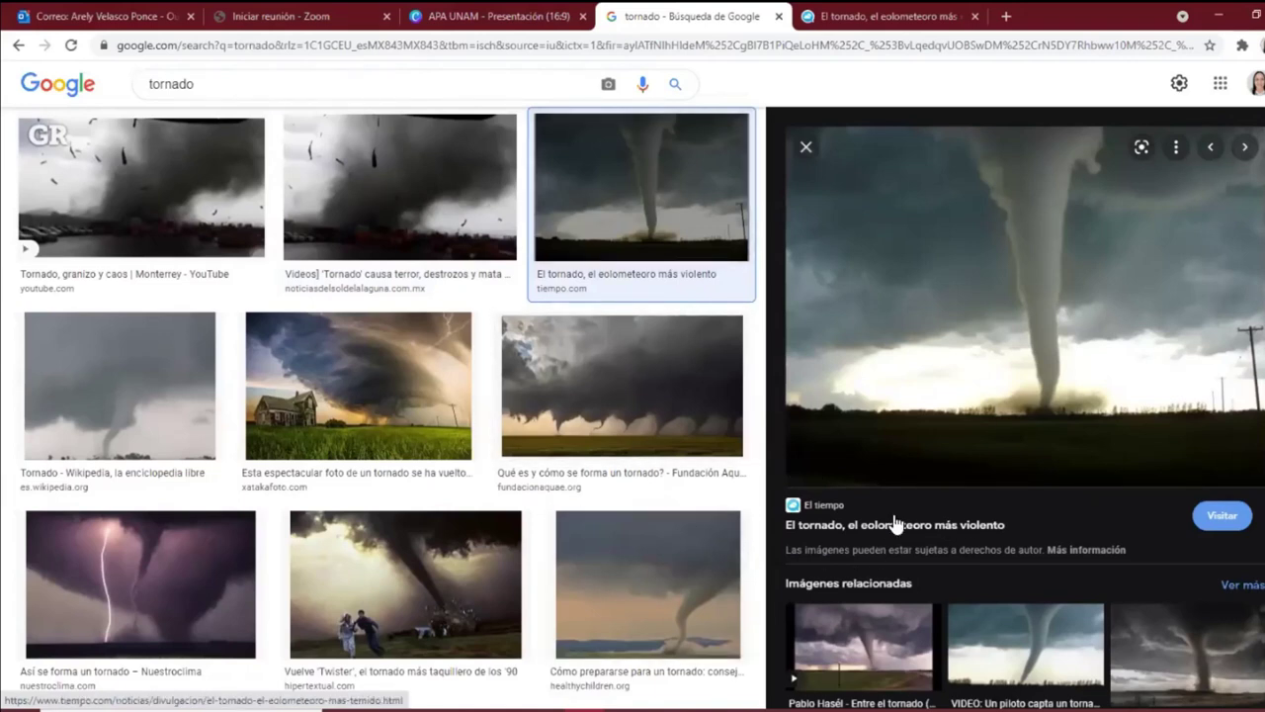
Open the farmhouse tornado photo in a new tab, then go to the El tiempo article.
right_click(369, 398)
left_click(393, 404)
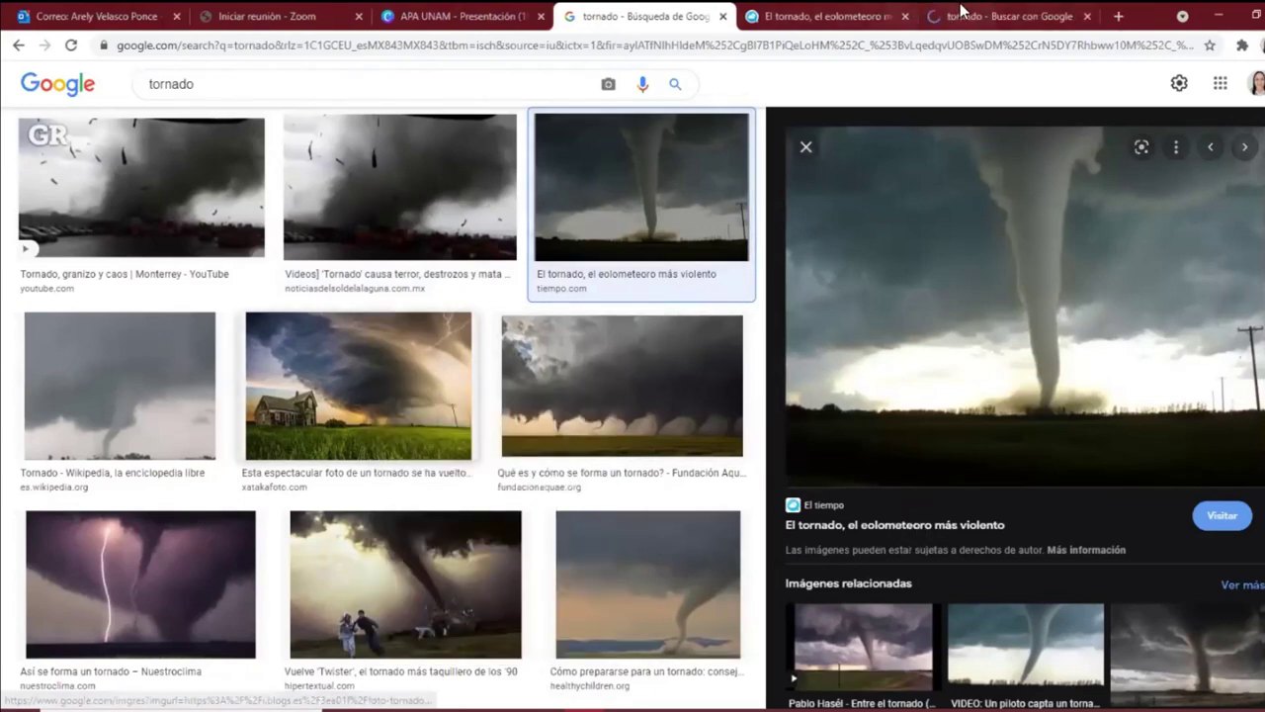
key("ctrl+9")
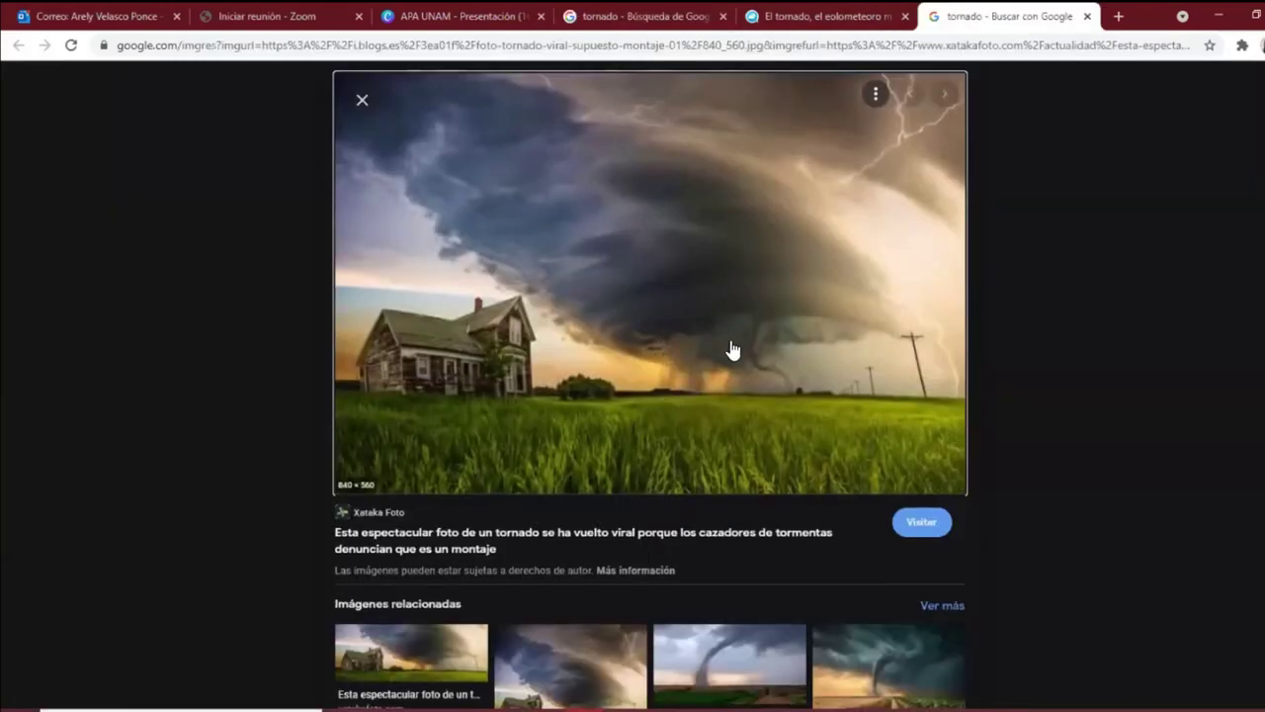
scroll(732, 345, "down", 4)
scroll(540, 149, "up", 4)
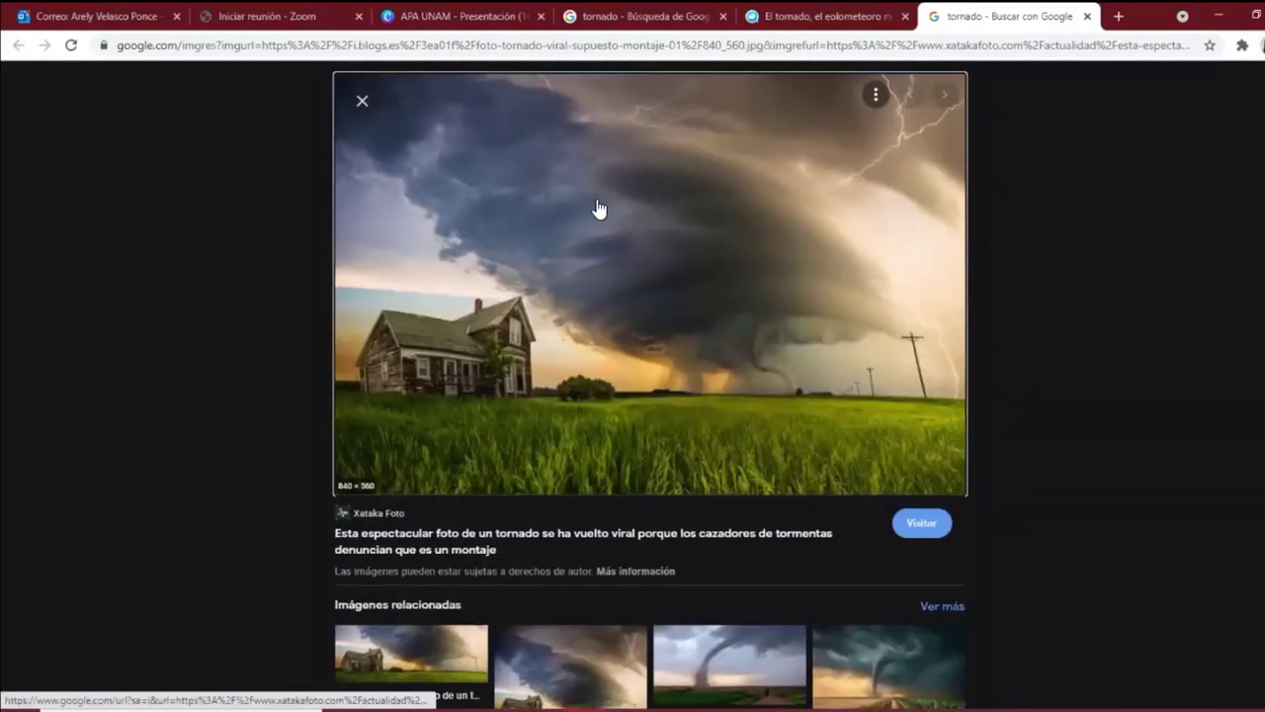
left_click(821, 16)
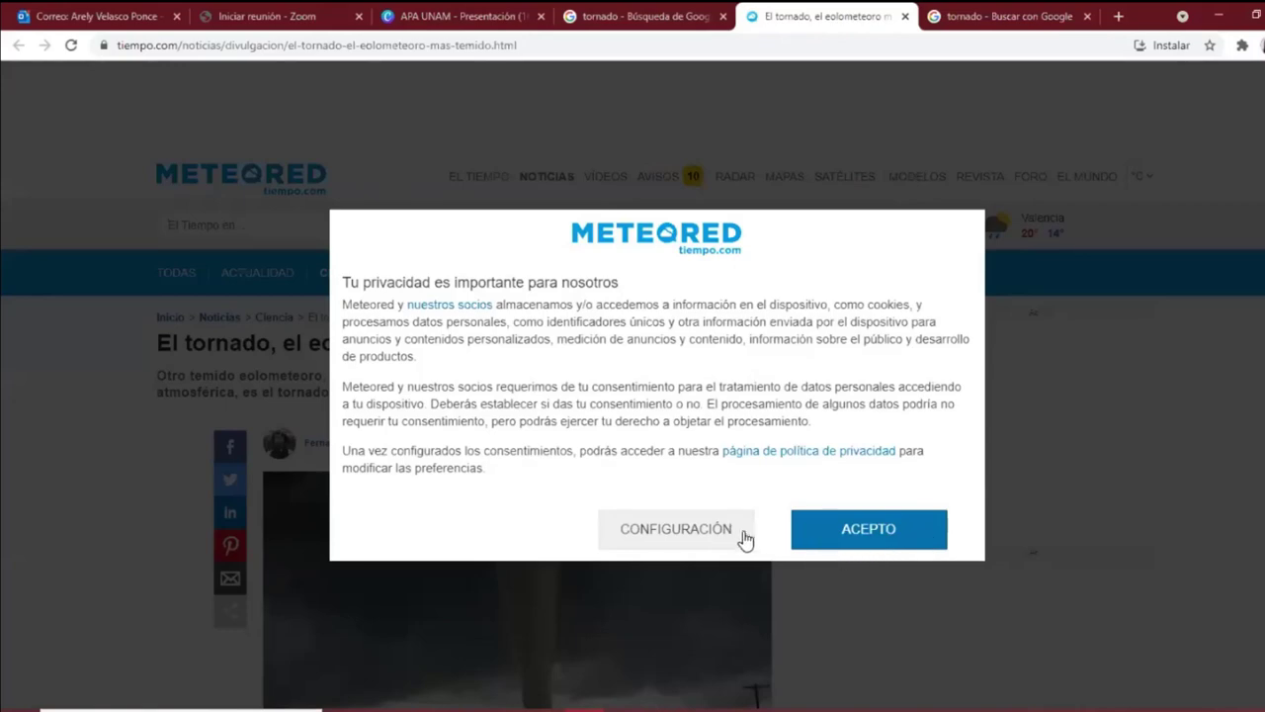
Accept the tiempo.com privacy notice and select the 'Fuente: Wikipedia' credit under the photo.
left_click(847, 538)
scroll(664, 409, "down", 4)
scroll(664, 410, "up", 4)
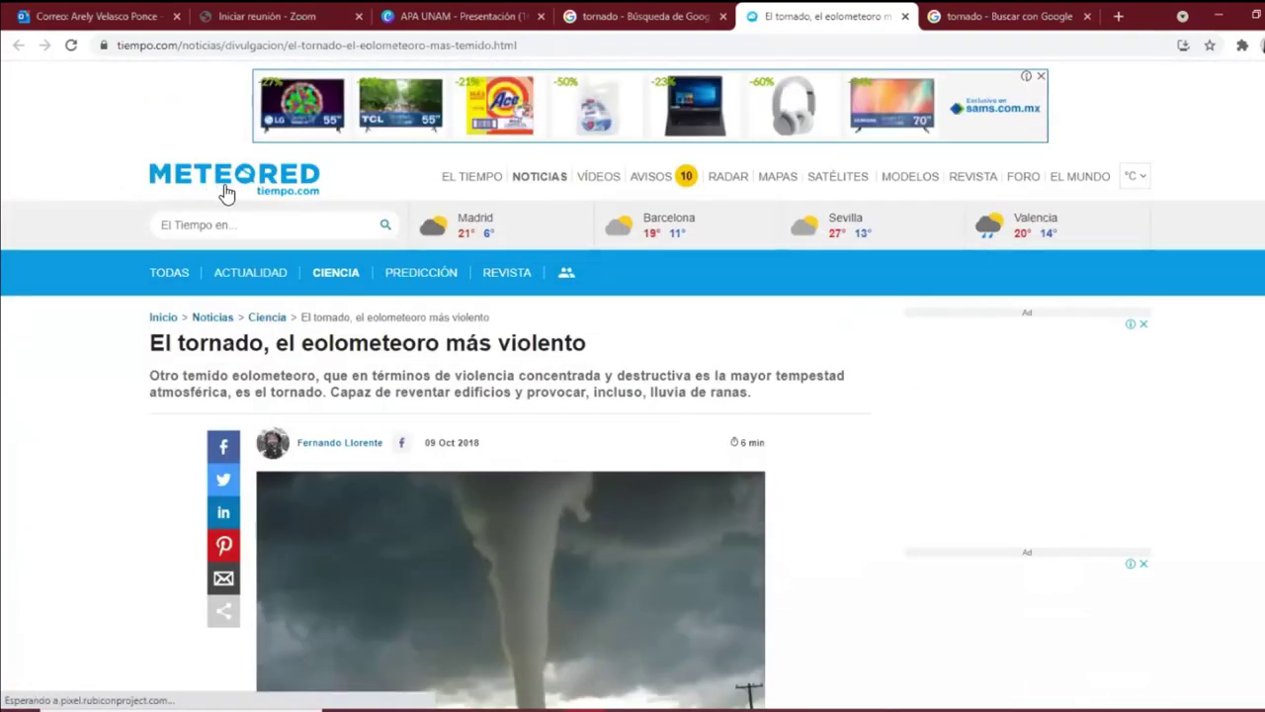
scroll(601, 393, "down", 2)
scroll(600, 395, "down", 2)
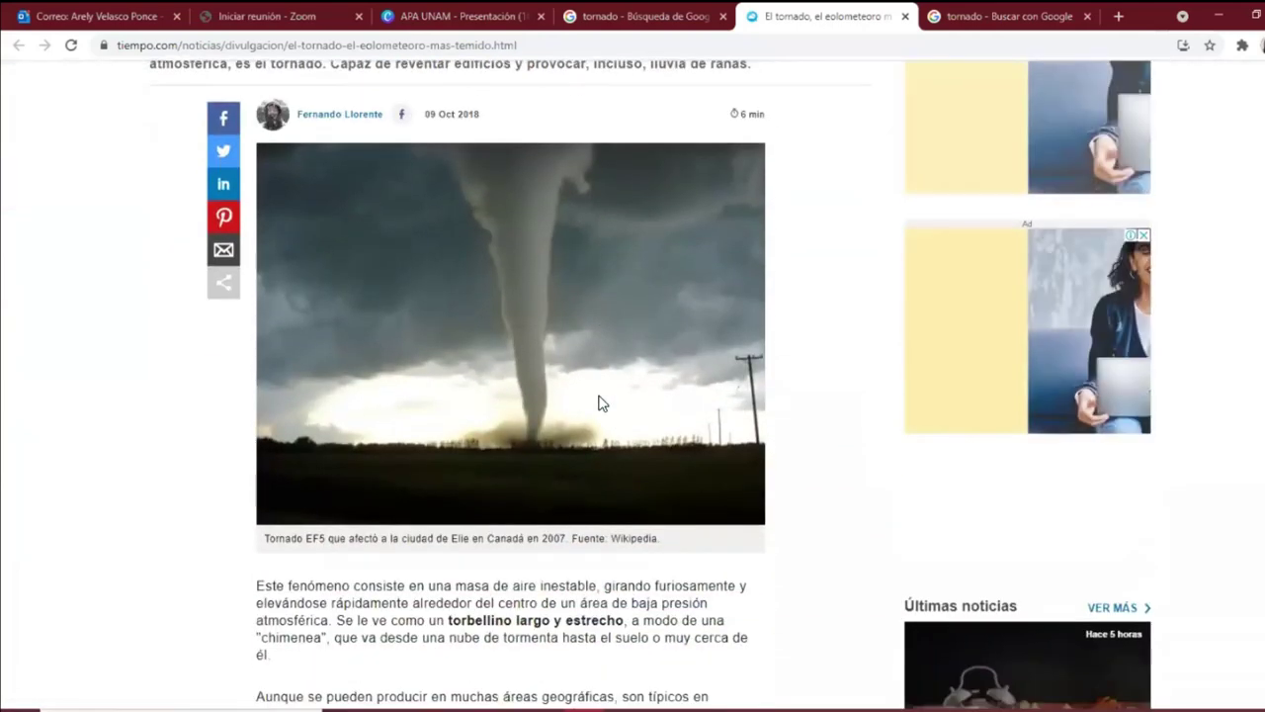
scroll(598, 395, "up", 3)
scroll(433, 320, "down", 2)
scroll(435, 323, "down", 1)
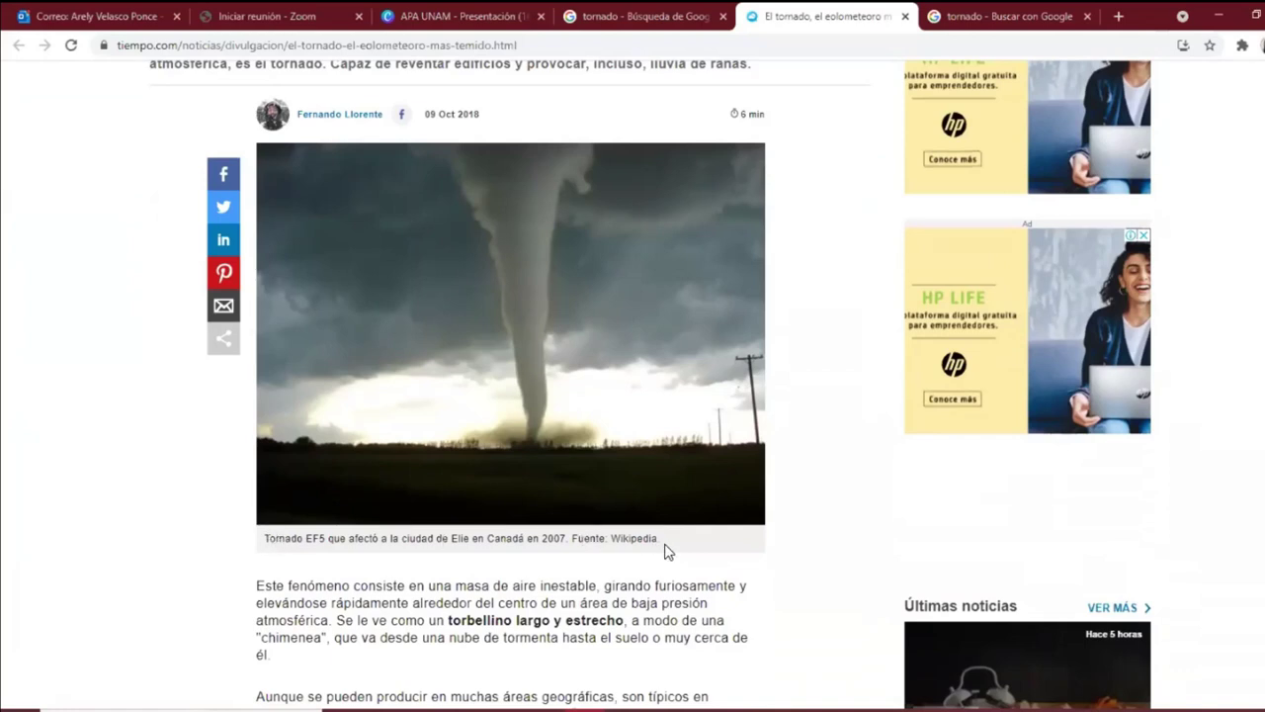
left_click_drag(662, 539, 570, 539)
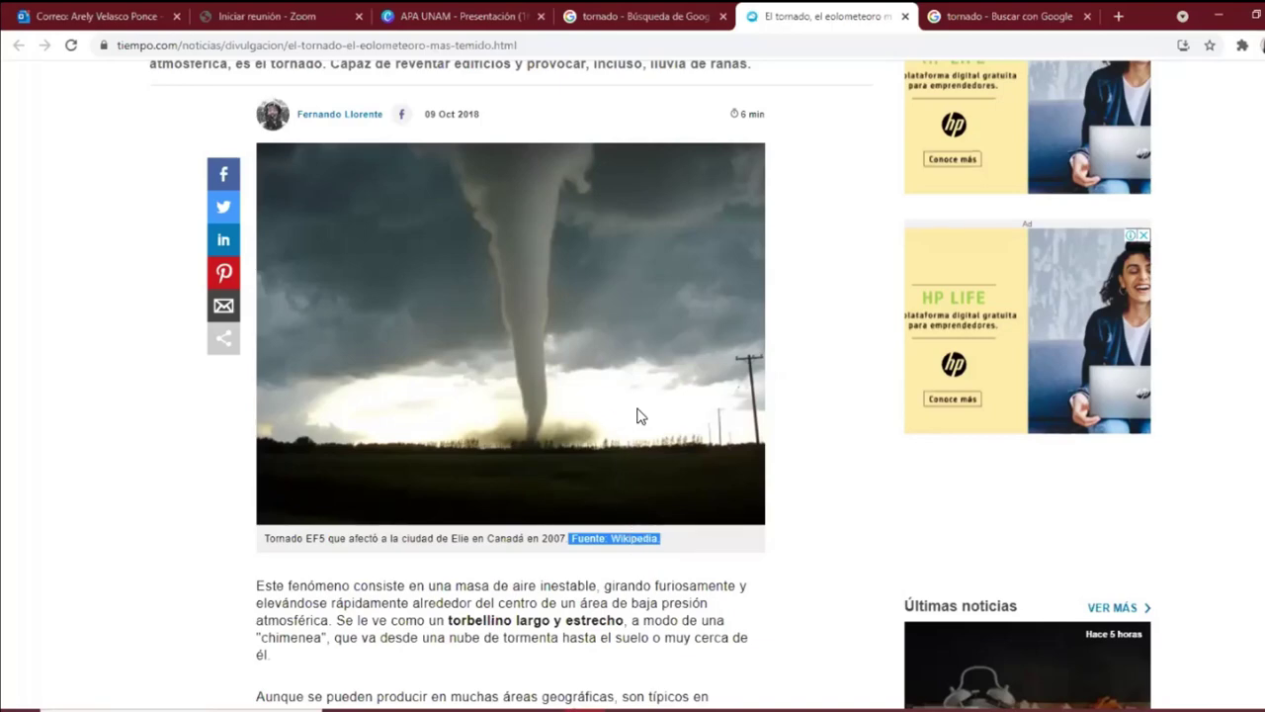
View the Xataka Foto farmhouse tornado preview in the 'tornado - Buscar con Google' tab.
left_click(988, 16)
scroll(653, 341, "down", 1)
scroll(643, 319, "down", 1)
scroll(642, 316, "up", 3)
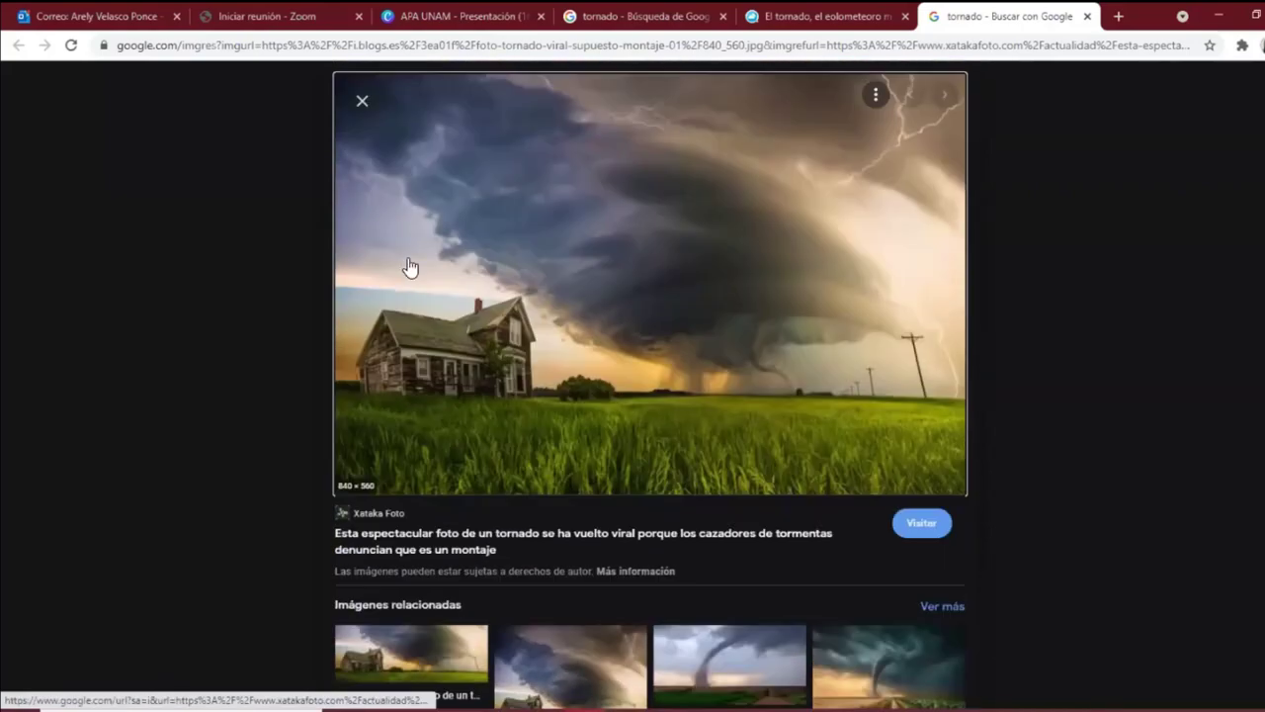
Open the Xataka Foto article hosting the photo and dismiss its notification request.
left_click(595, 253)
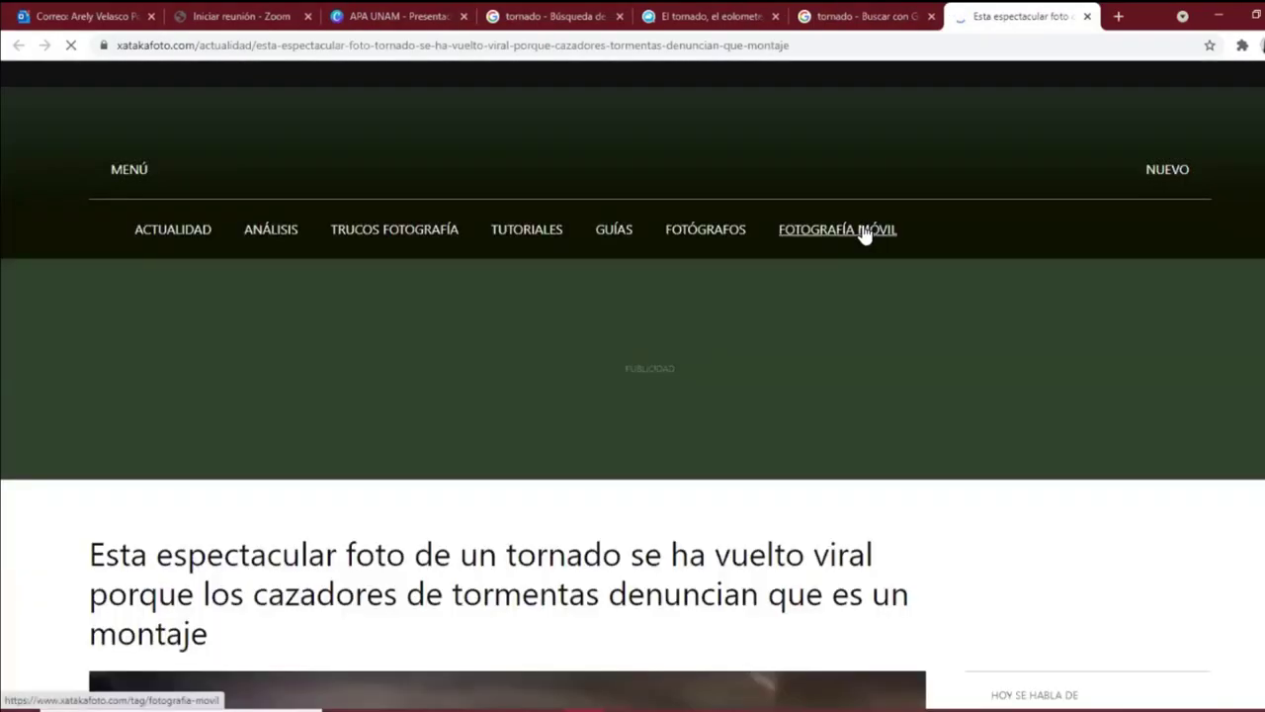
scroll(810, 252, "down", 12)
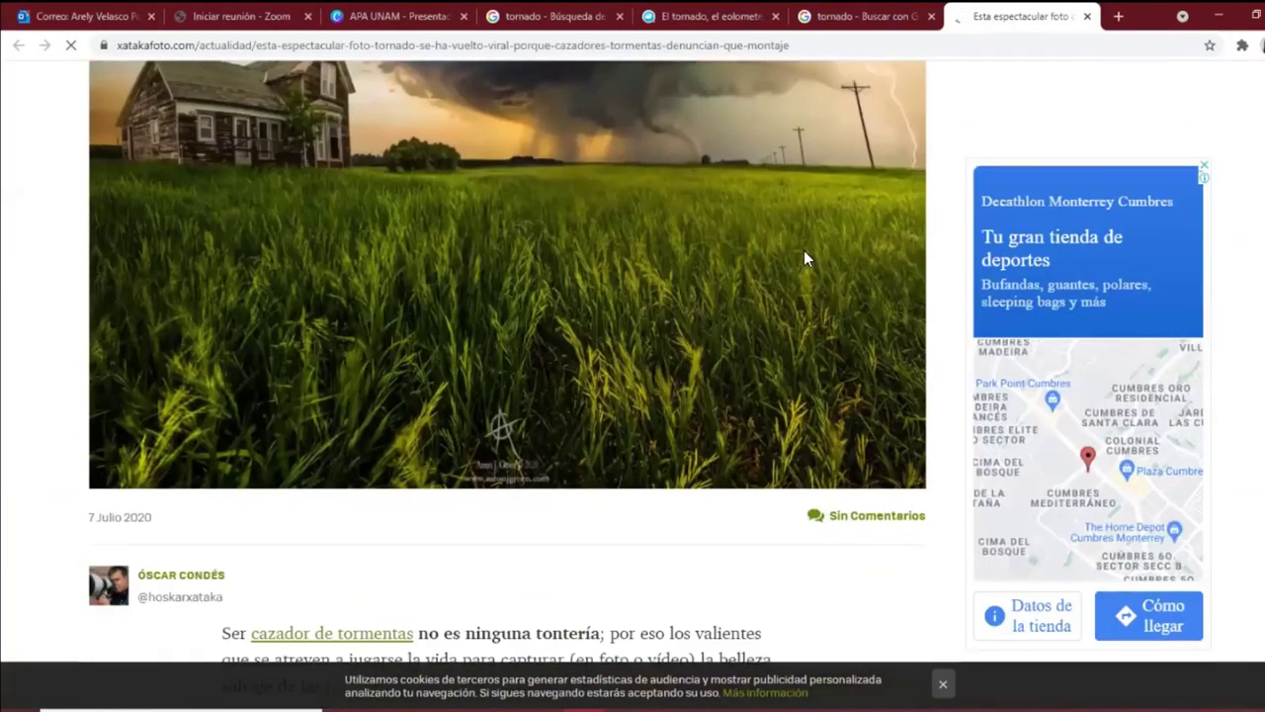
scroll(576, 270, "up", 10)
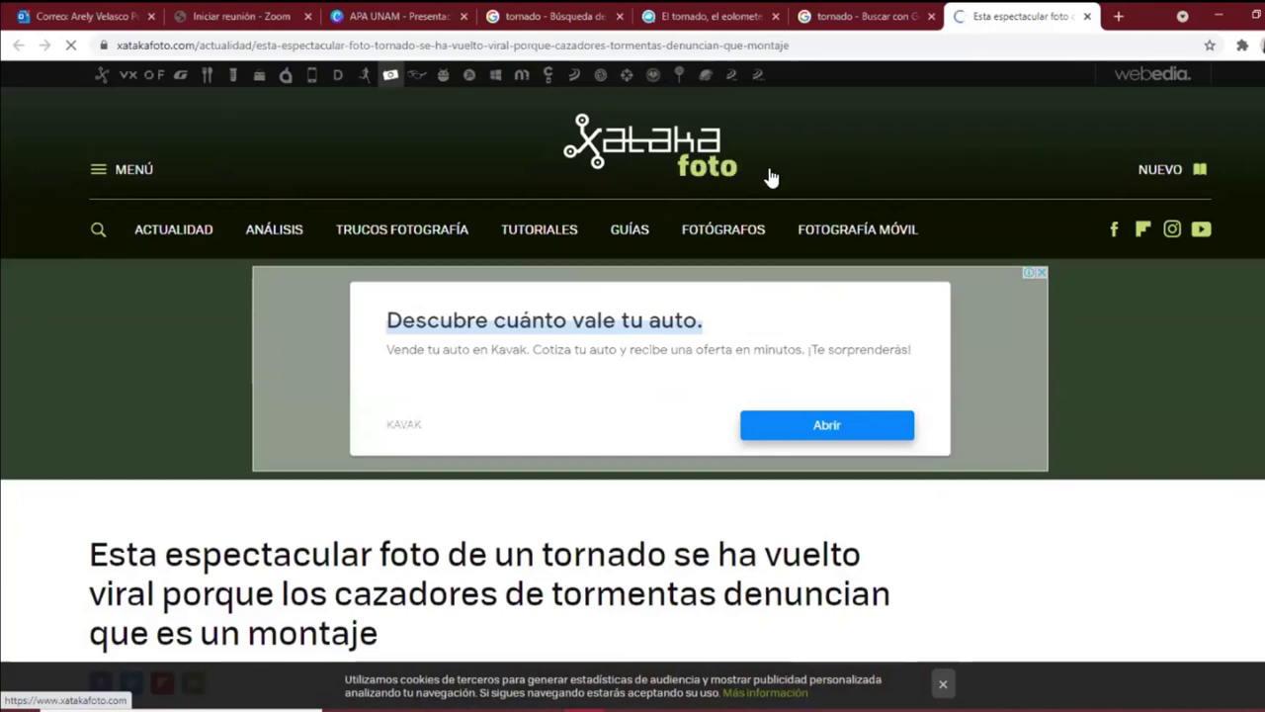
scroll(771, 177, "down", 4)
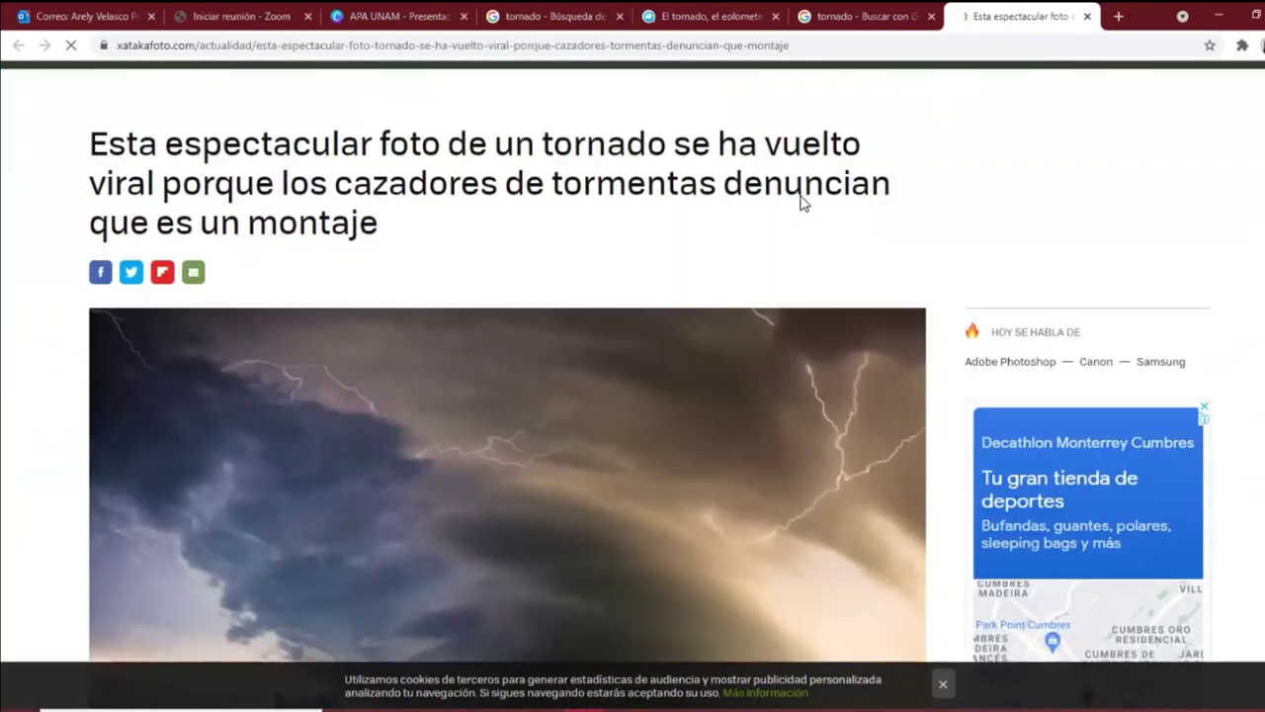
scroll(800, 199, "down", 3)
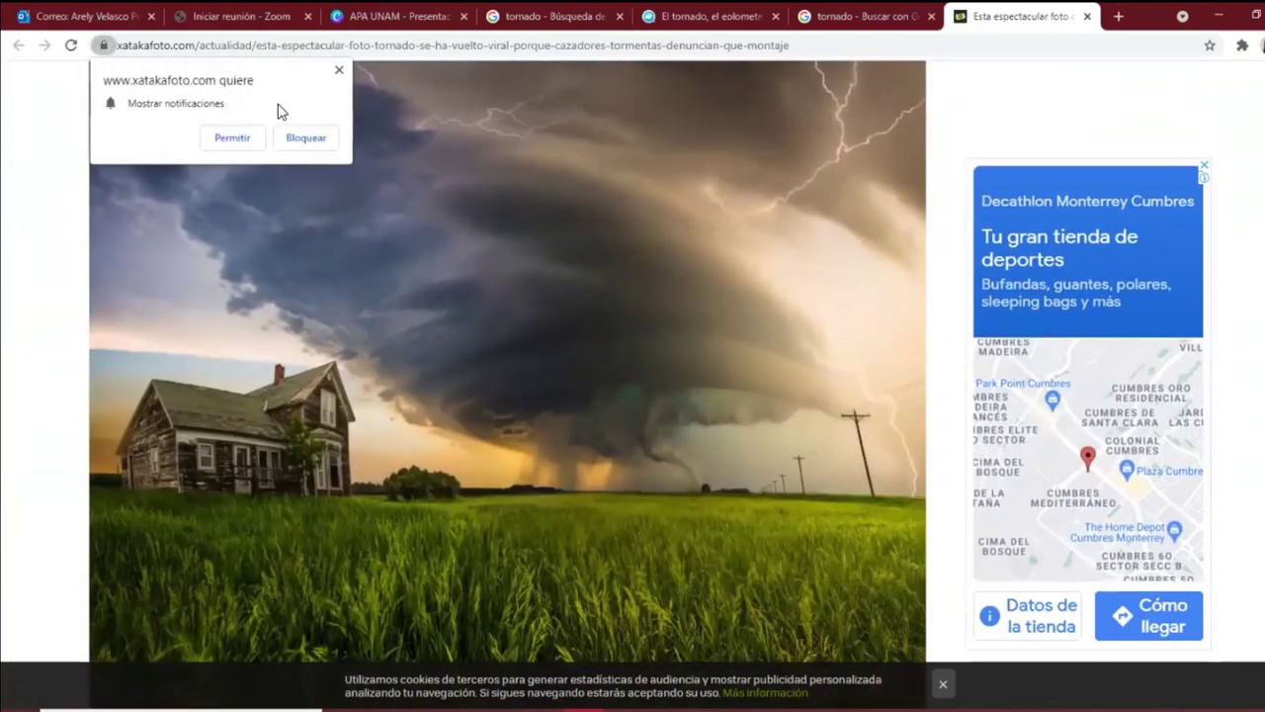
left_click(339, 71)
Copy the article author's name from the byline and return to Word.
scroll(782, 415, "down", 4)
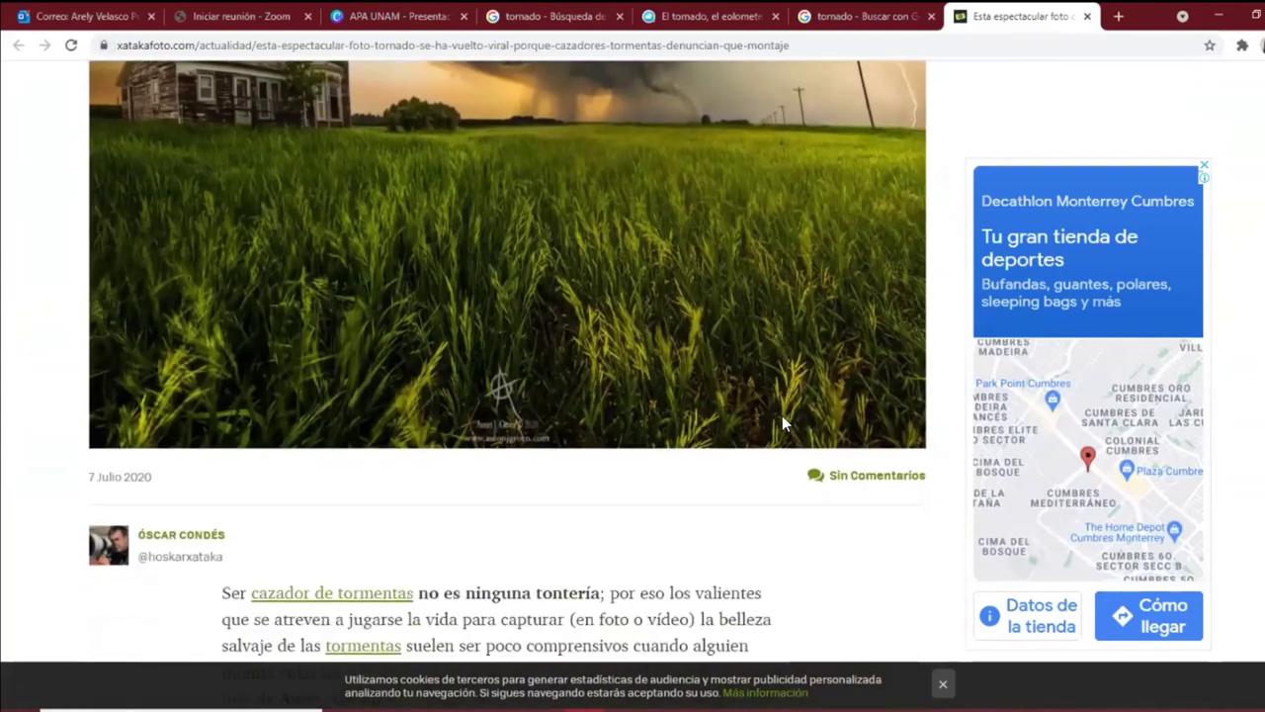
scroll(669, 395, "down", 2)
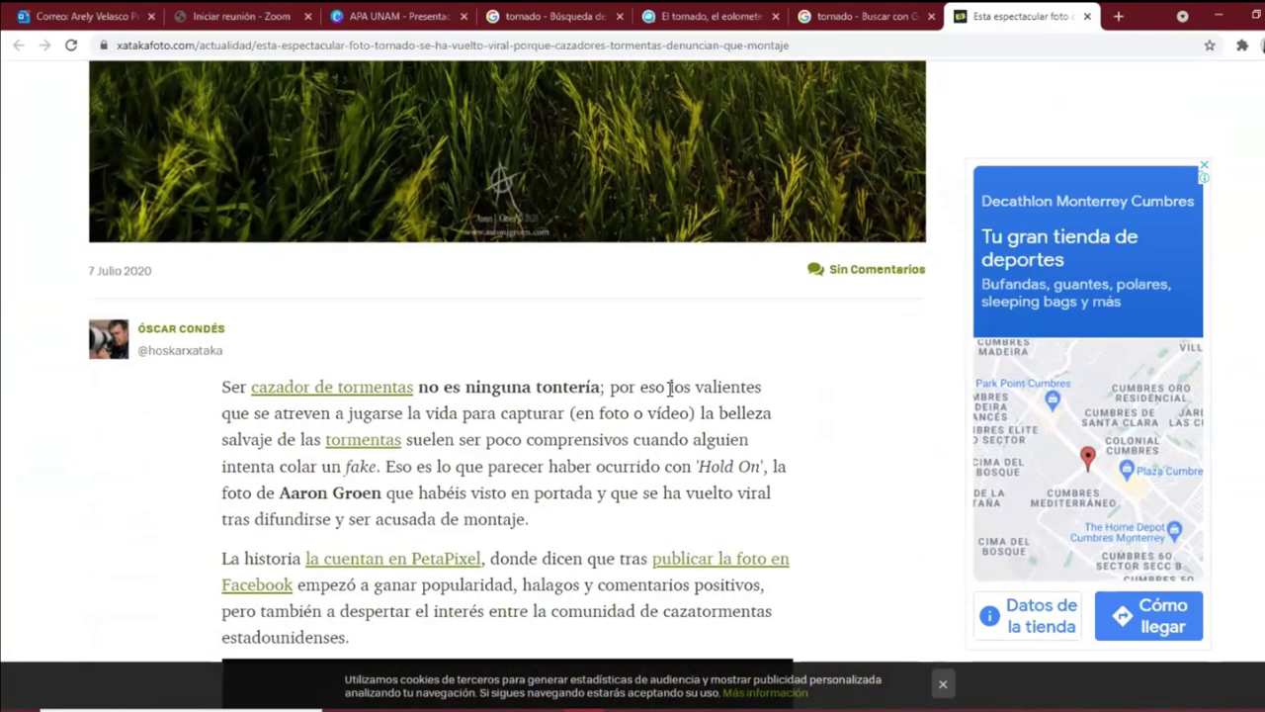
scroll(669, 396, "up", 2)
scroll(670, 390, "up", 1)
scroll(632, 391, "down", 1)
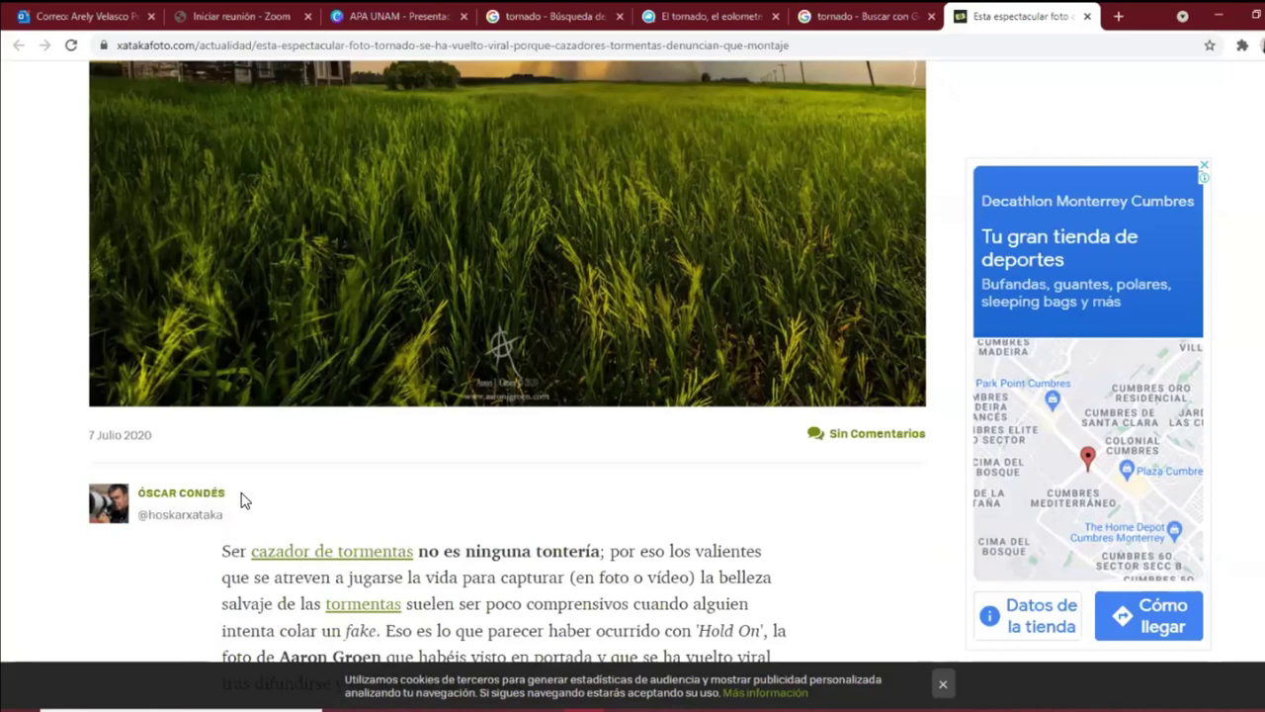
left_click_drag(229, 494, 142, 496)
key("ctrl+c")
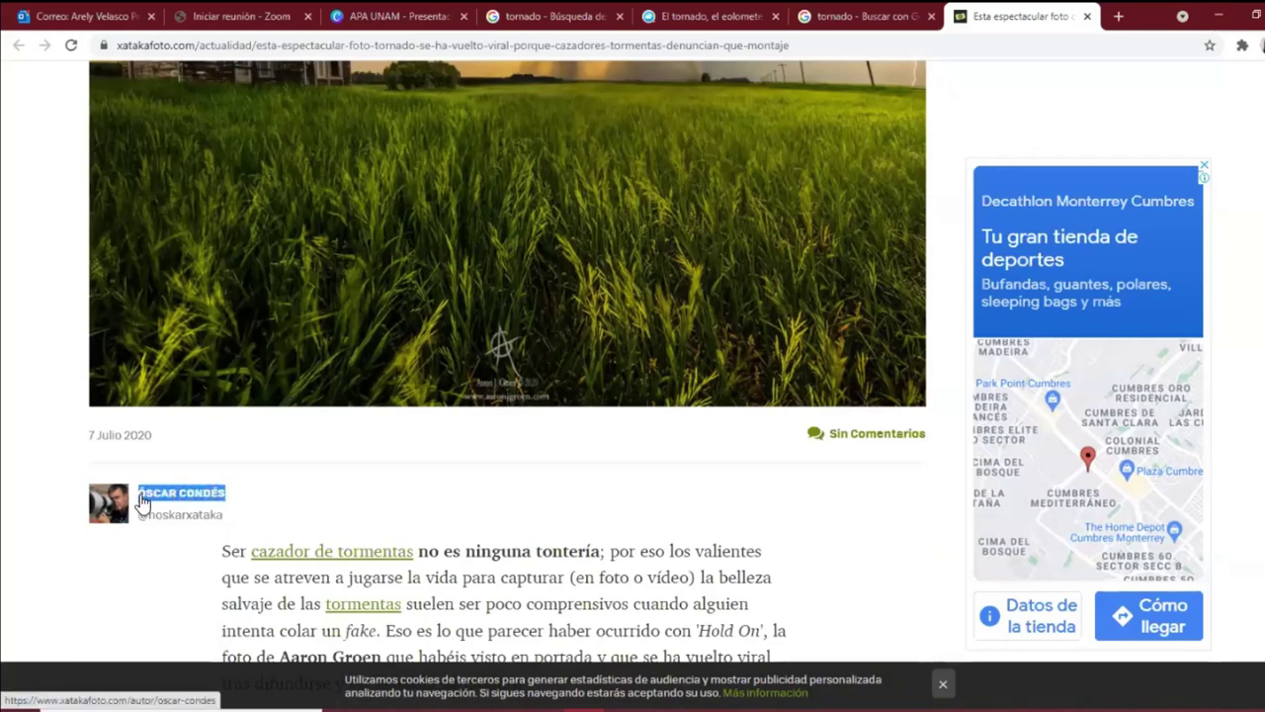
right_click(141, 498)
left_click(202, 394)
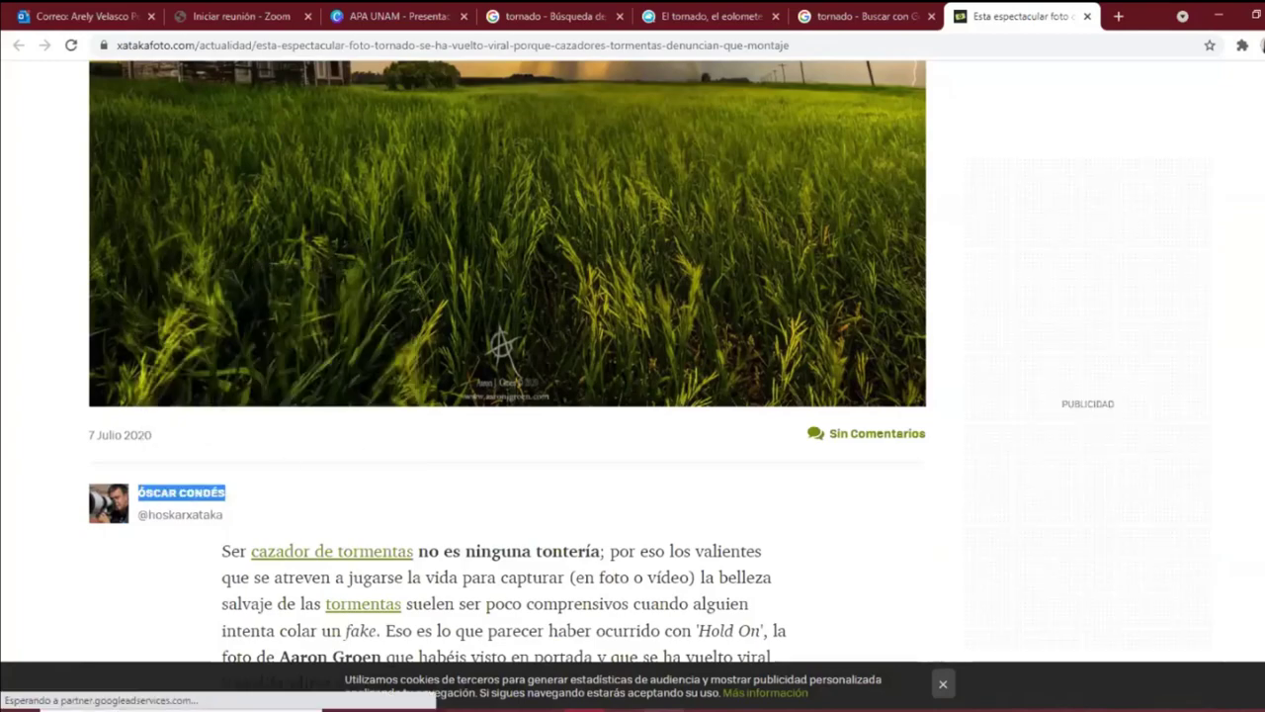
key("alt+Tab")
Paste the author's name as plain text into the Responsable cell.
left_click(381, 274)
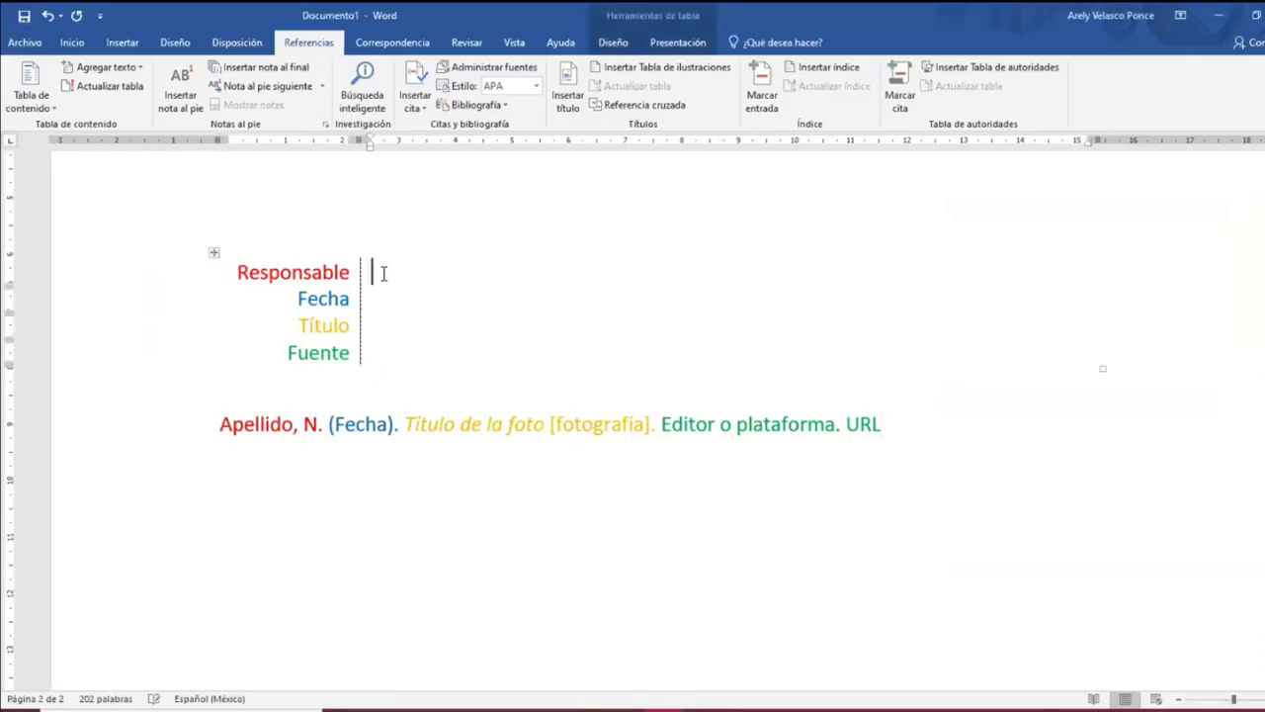
right_click(381, 274)
left_click(467, 346)
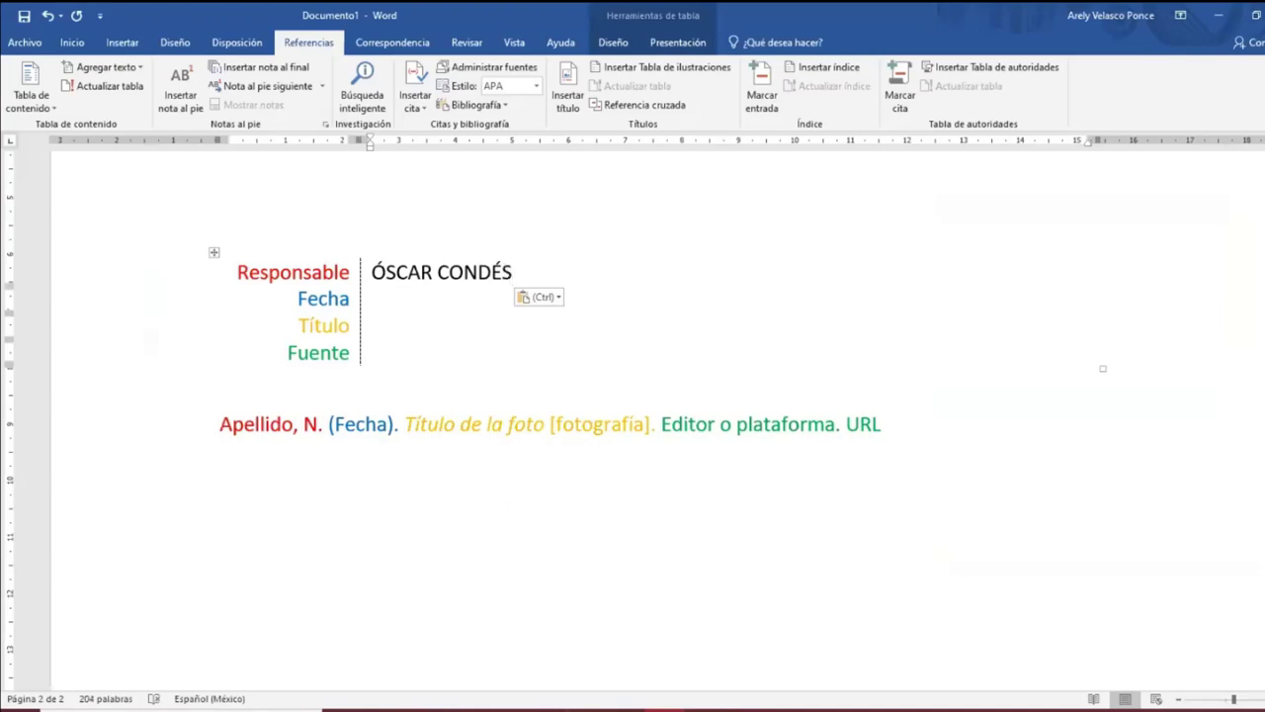
Enter '7 de julio de 2020' in the Fecha cell, then return to the article.
key("alt+Tab")
left_click(271, 494)
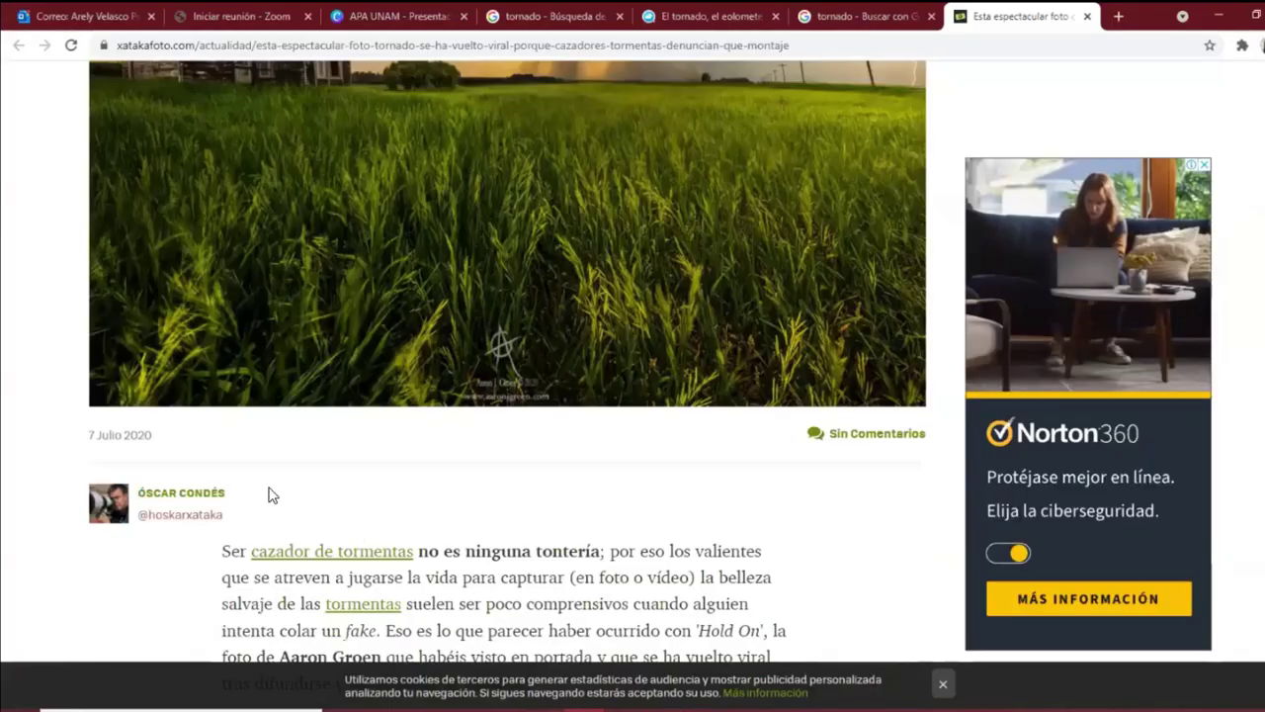
key("alt+Tab")
type("7")
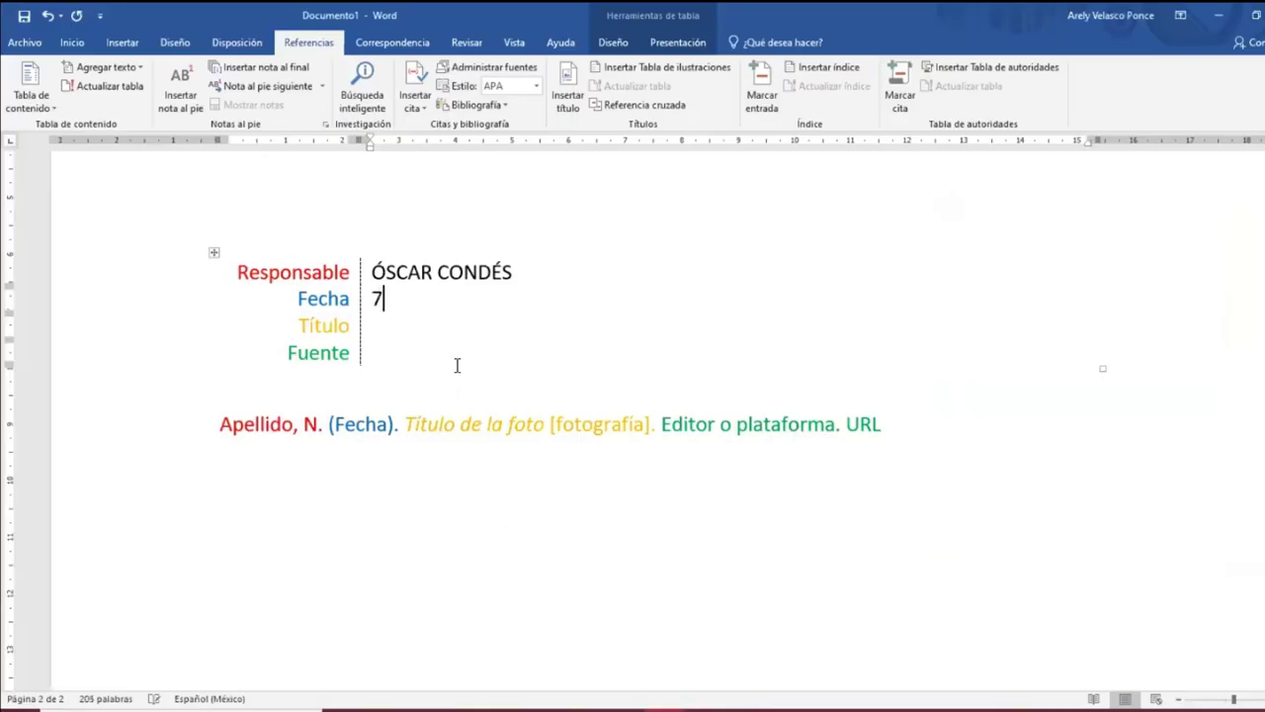
type(" de julio de 2020")
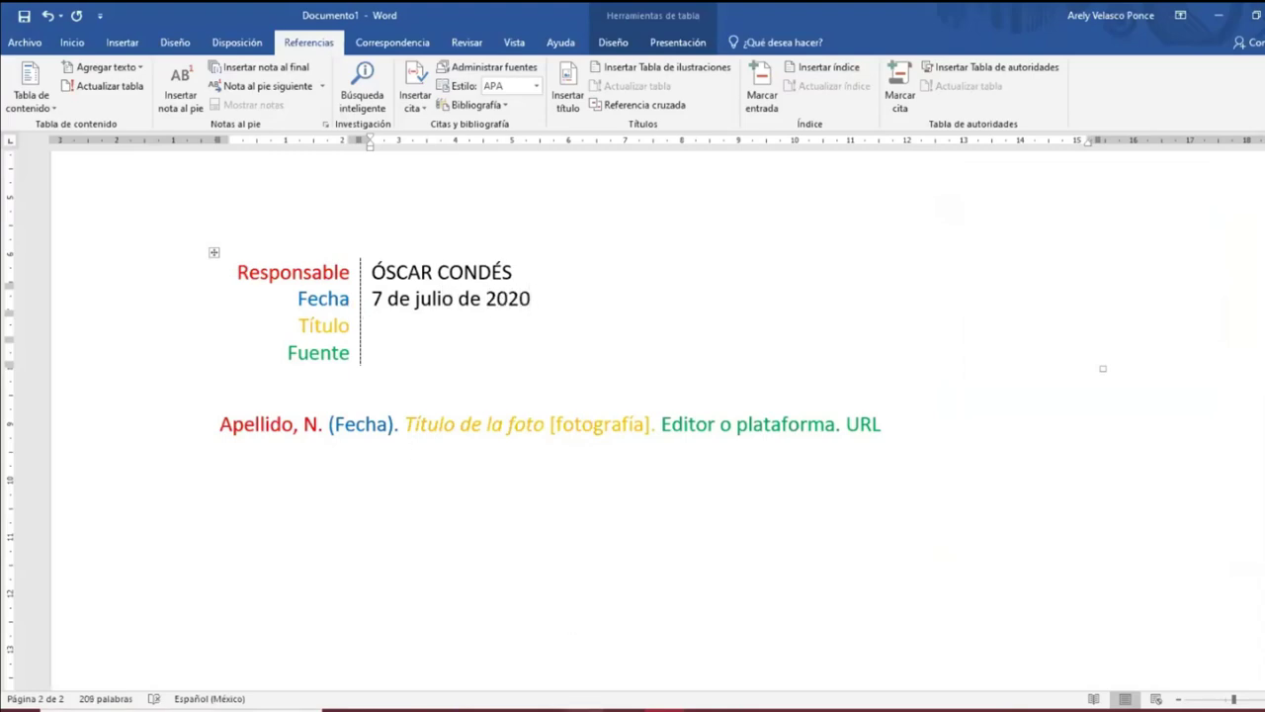
key("alt+Tab")
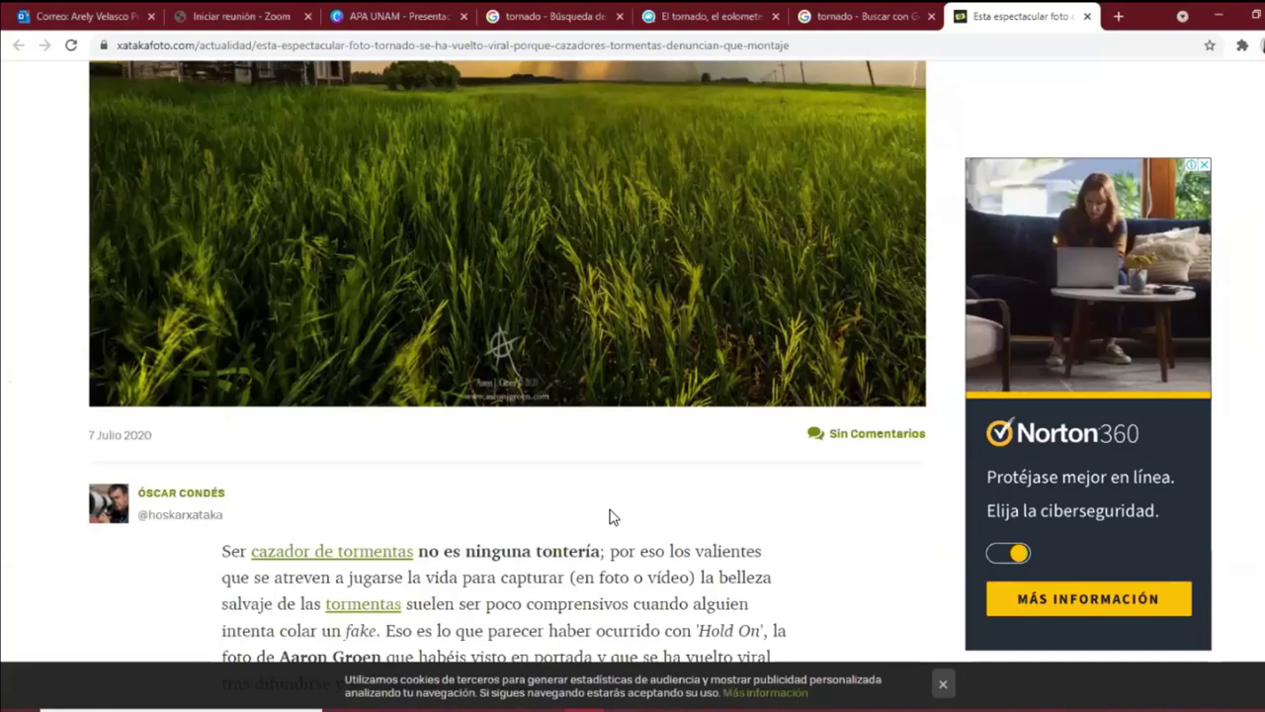
Select the Xataka article's full tornado headline.
scroll(610, 516, "up", 7)
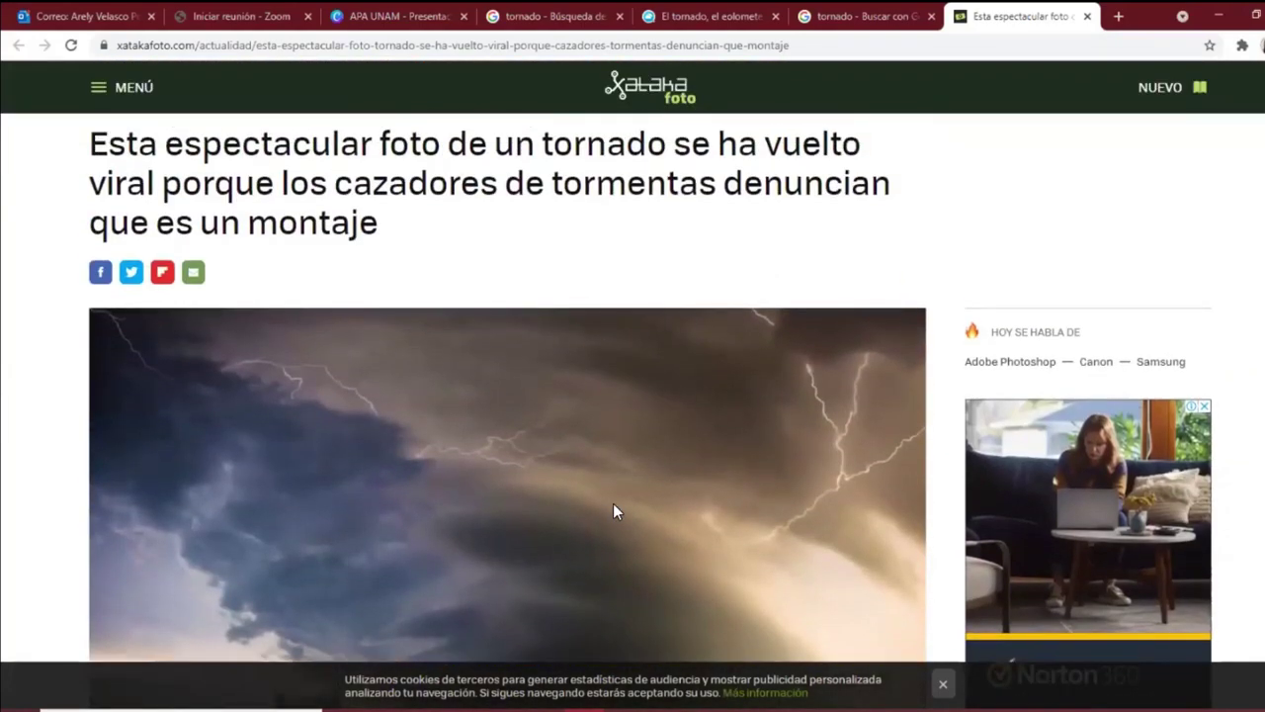
scroll(614, 505, "down", 10)
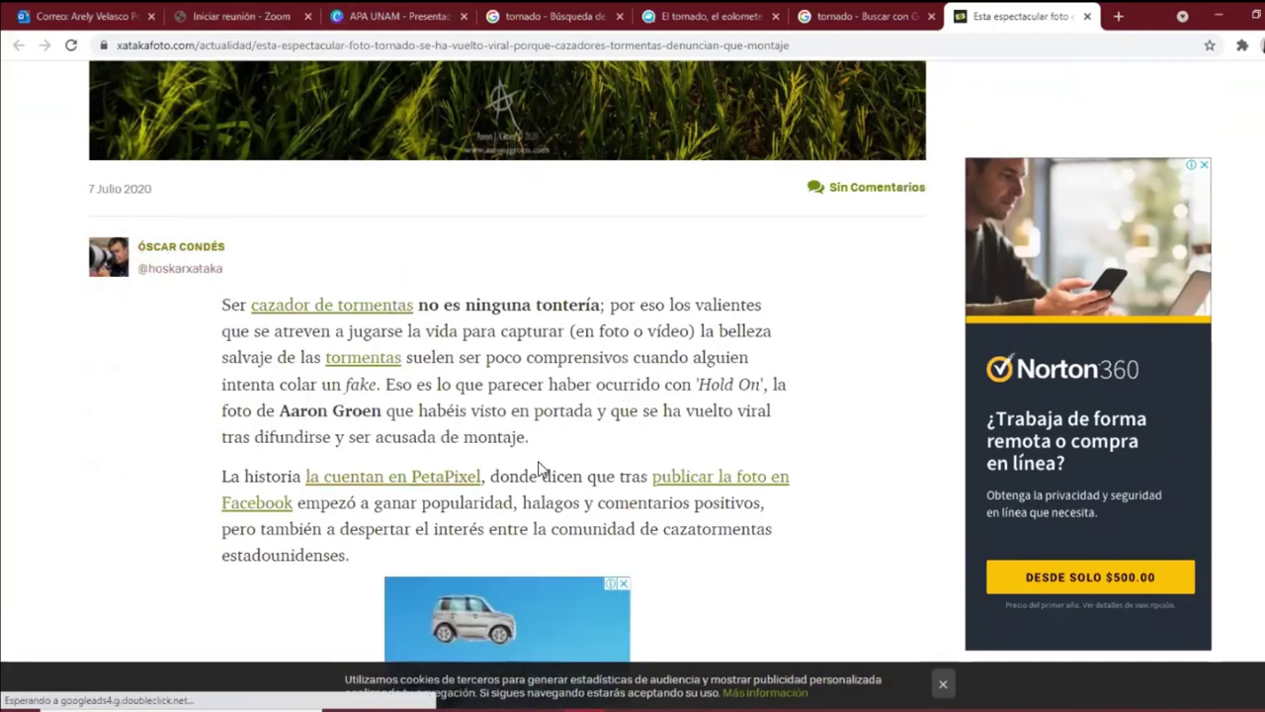
scroll(649, 444, "up", 5)
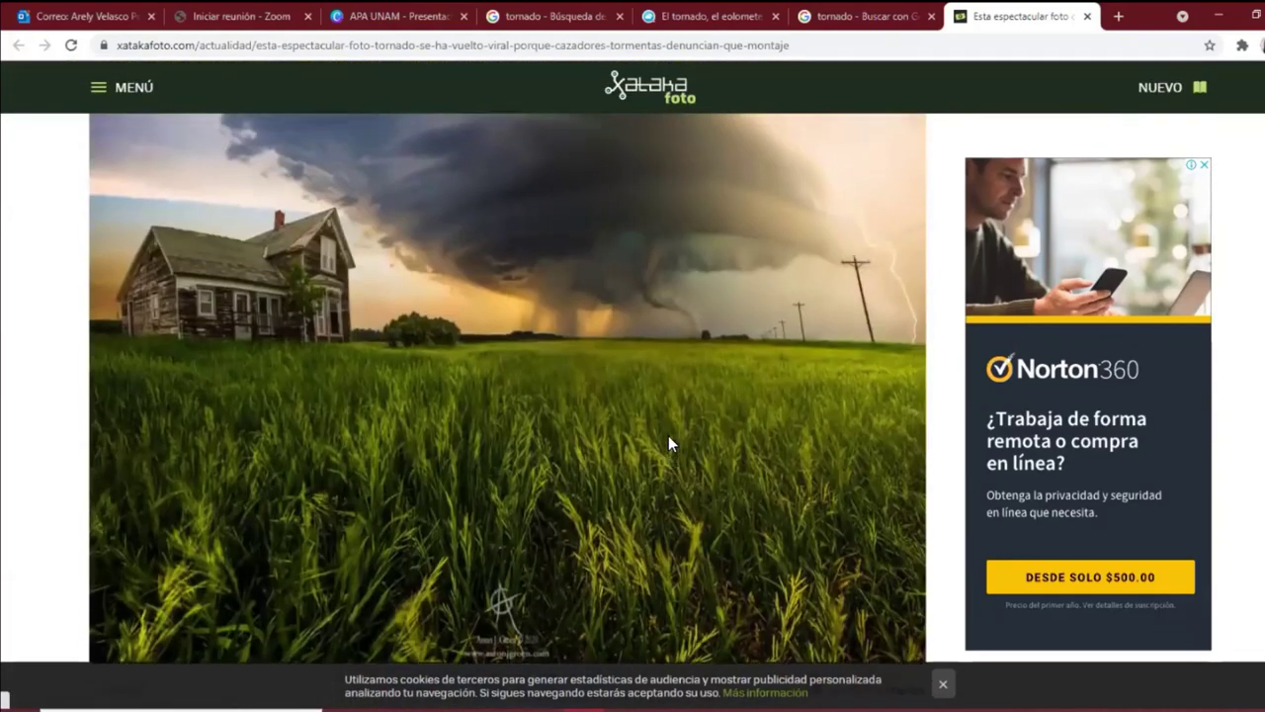
scroll(669, 444, "up", 6)
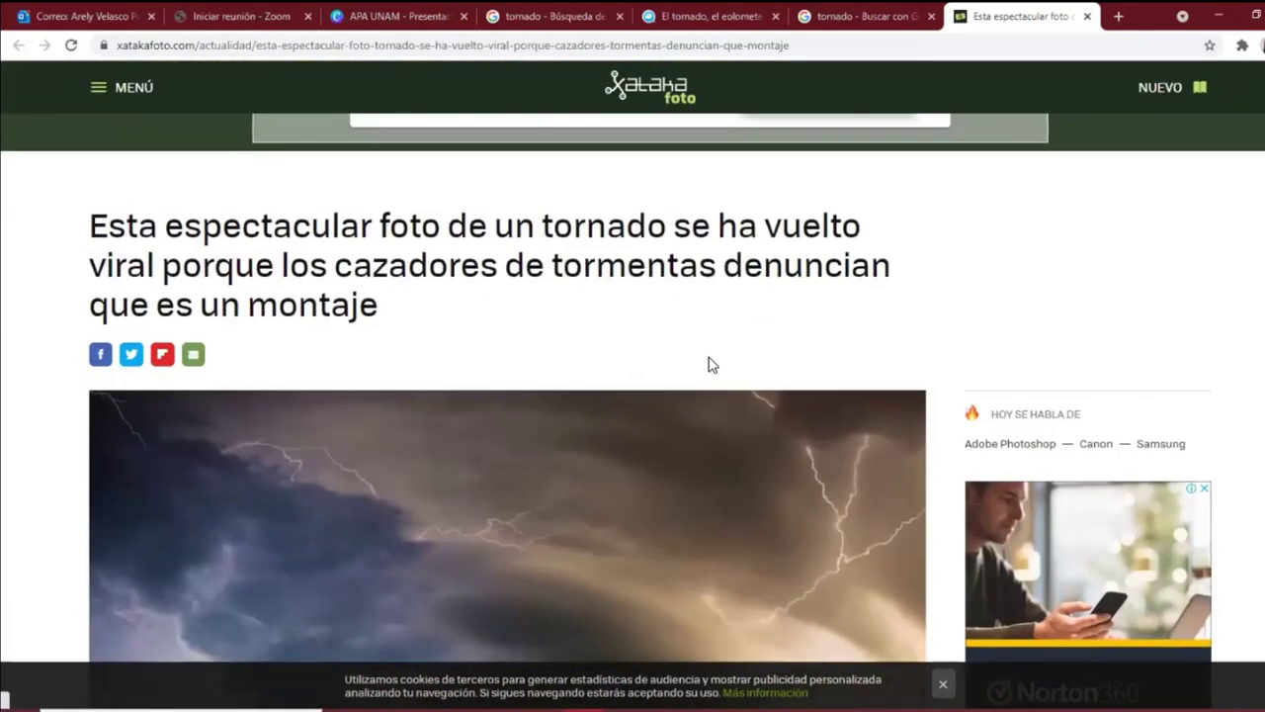
scroll(708, 358, "down", 2)
scroll(709, 358, "up", 3)
scroll(709, 358, "down", 2)
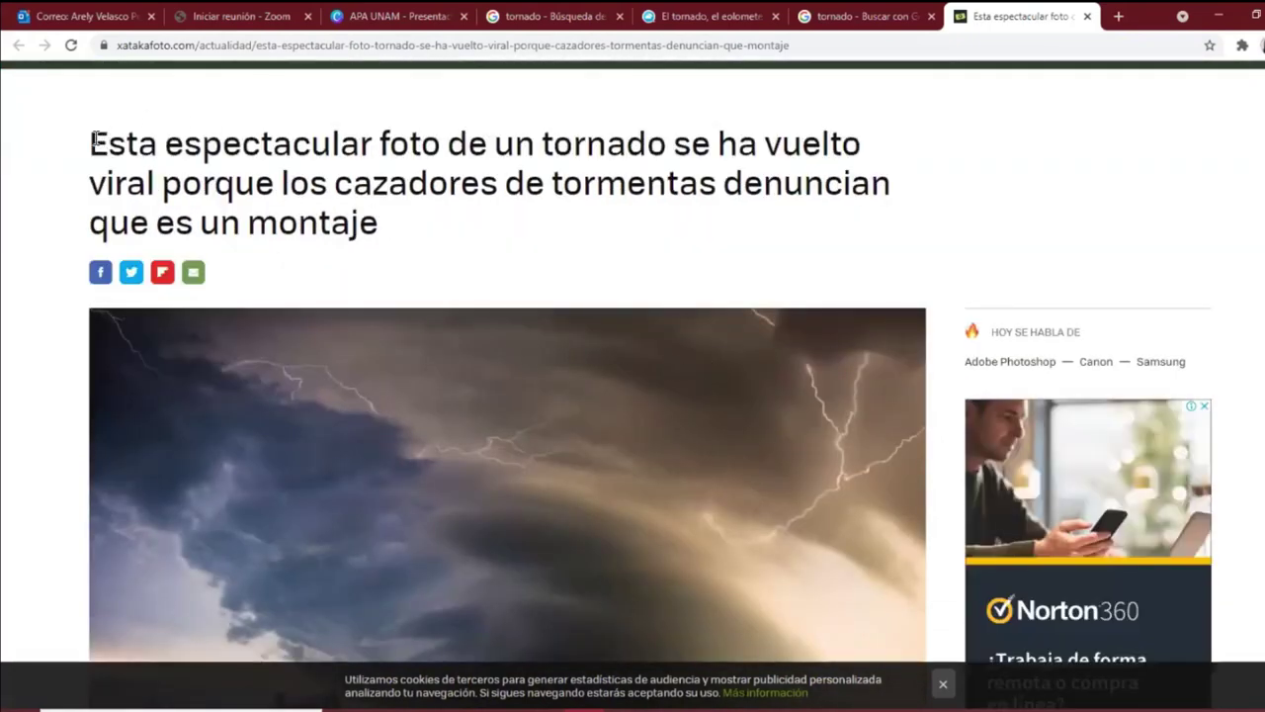
left_click_drag(129, 141, 385, 221)
key("ctrl+c")
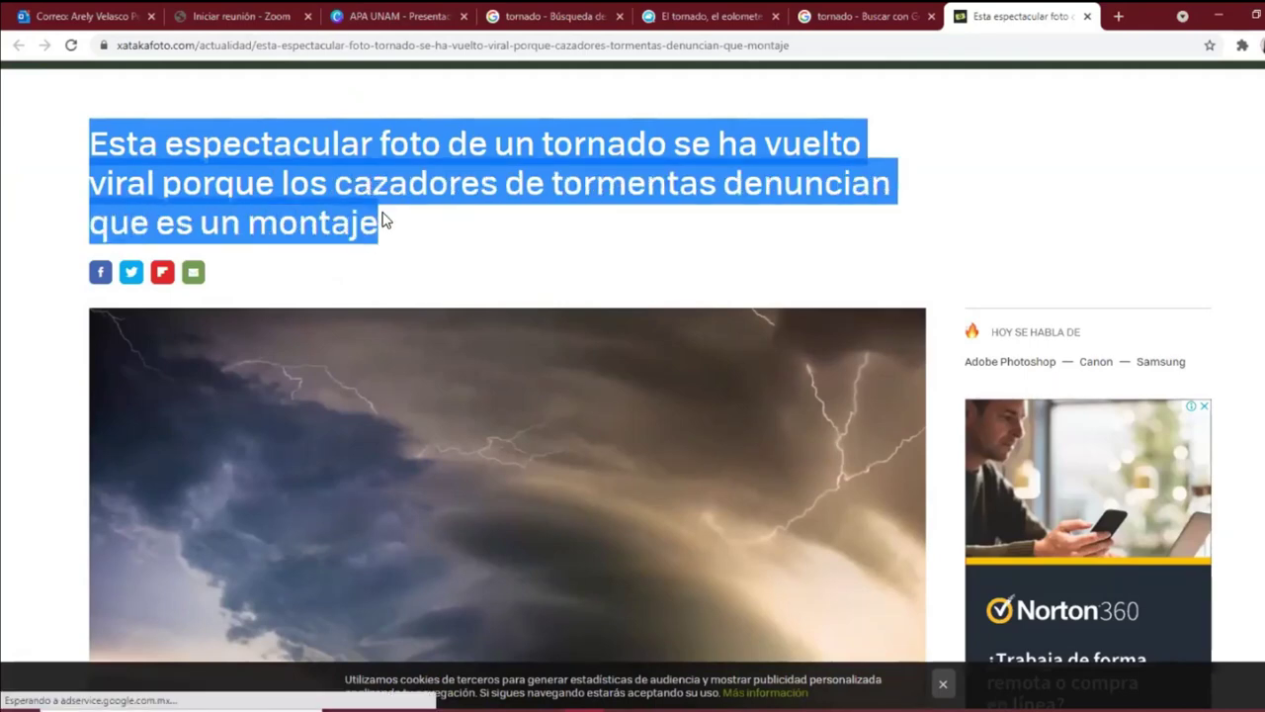
Copy the selected headline and go back to the Word document.
scroll(438, 271, "down", 8)
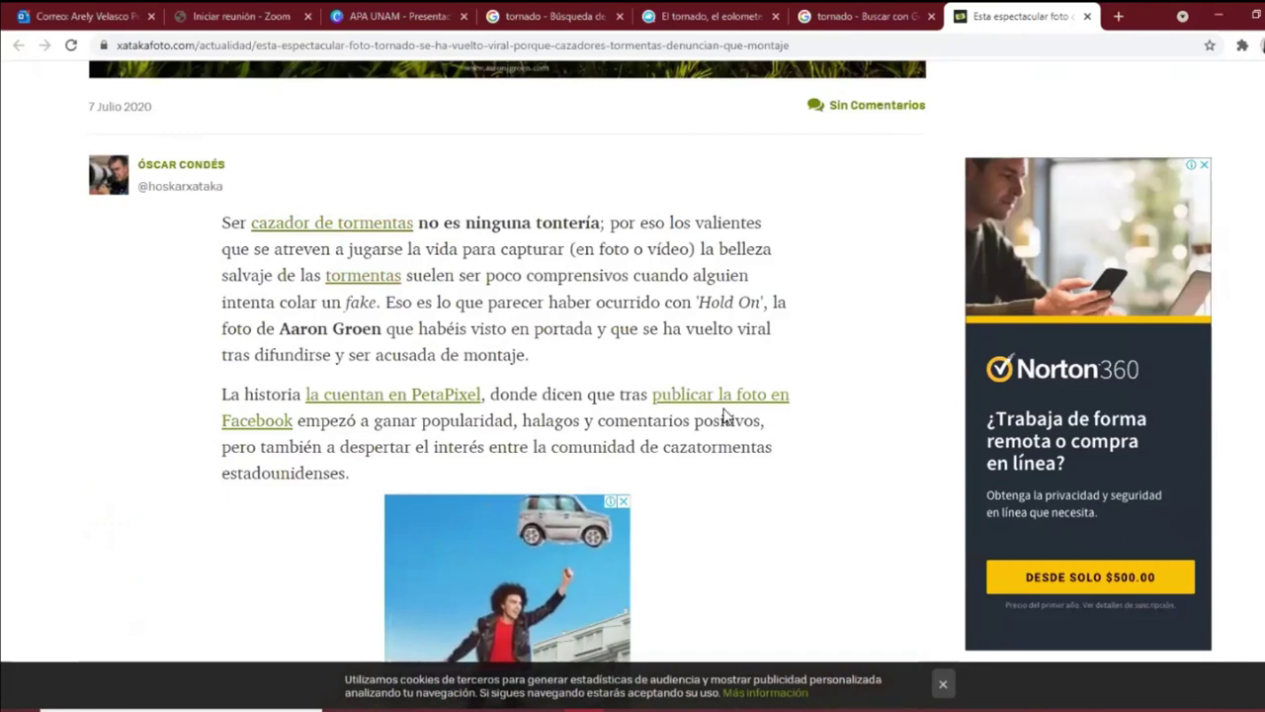
scroll(726, 415, "up", 3)
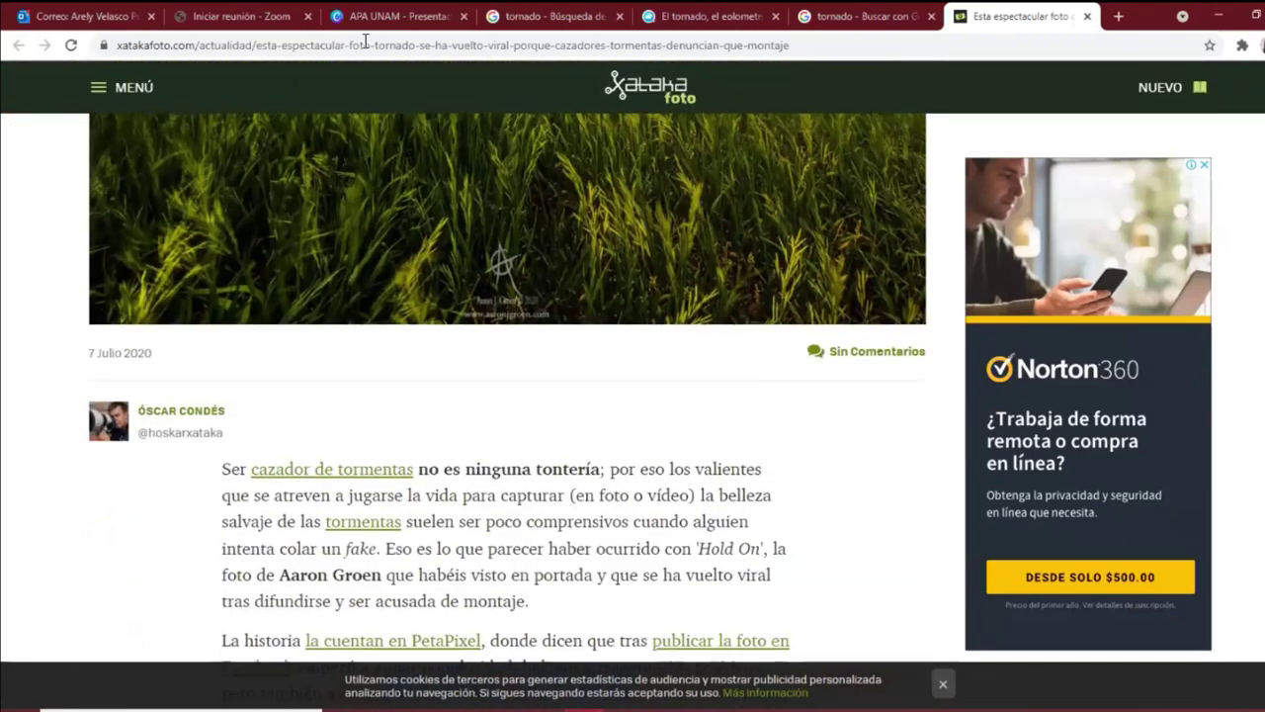
scroll(538, 340, "up", 7)
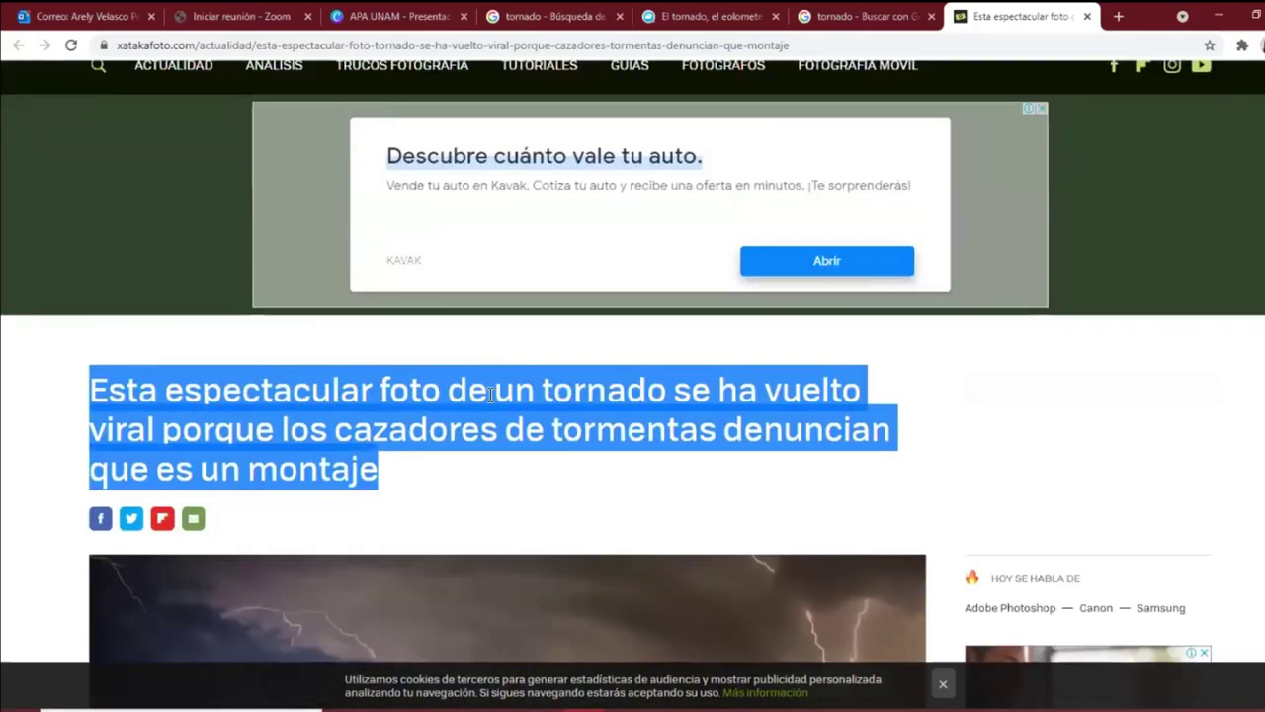
right_click(490, 396)
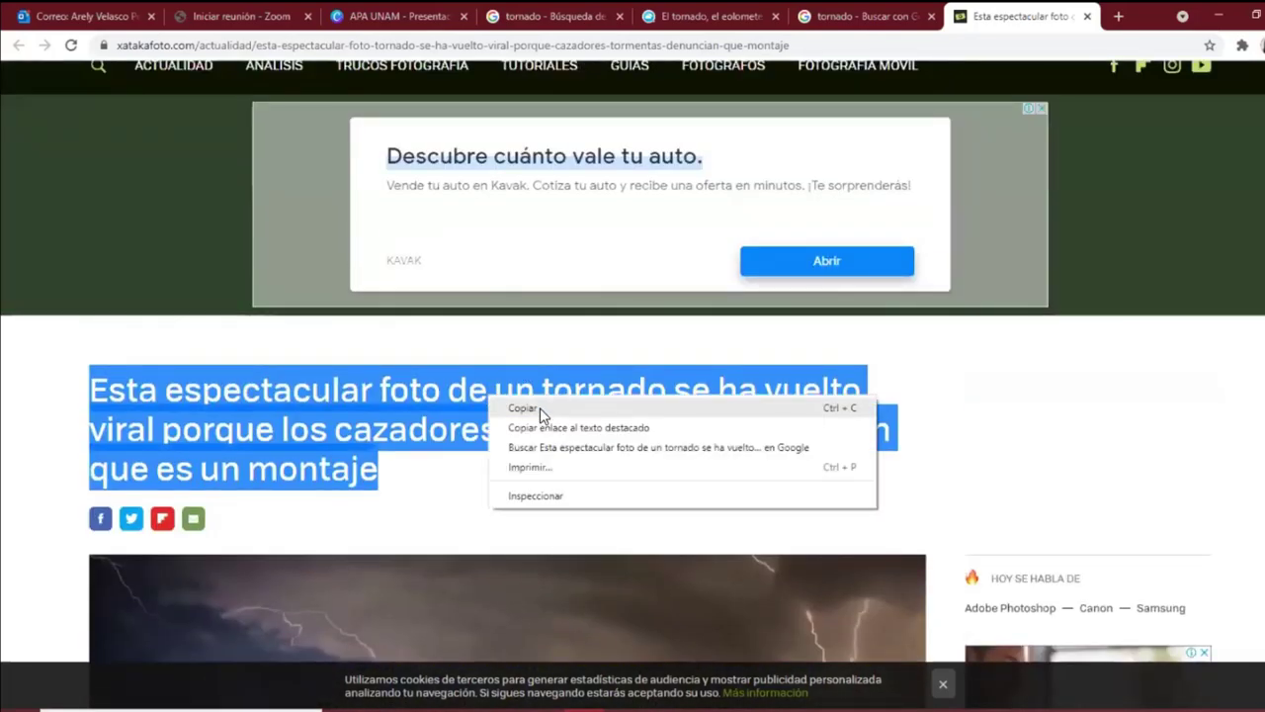
left_click(539, 409)
key("alt+Tab")
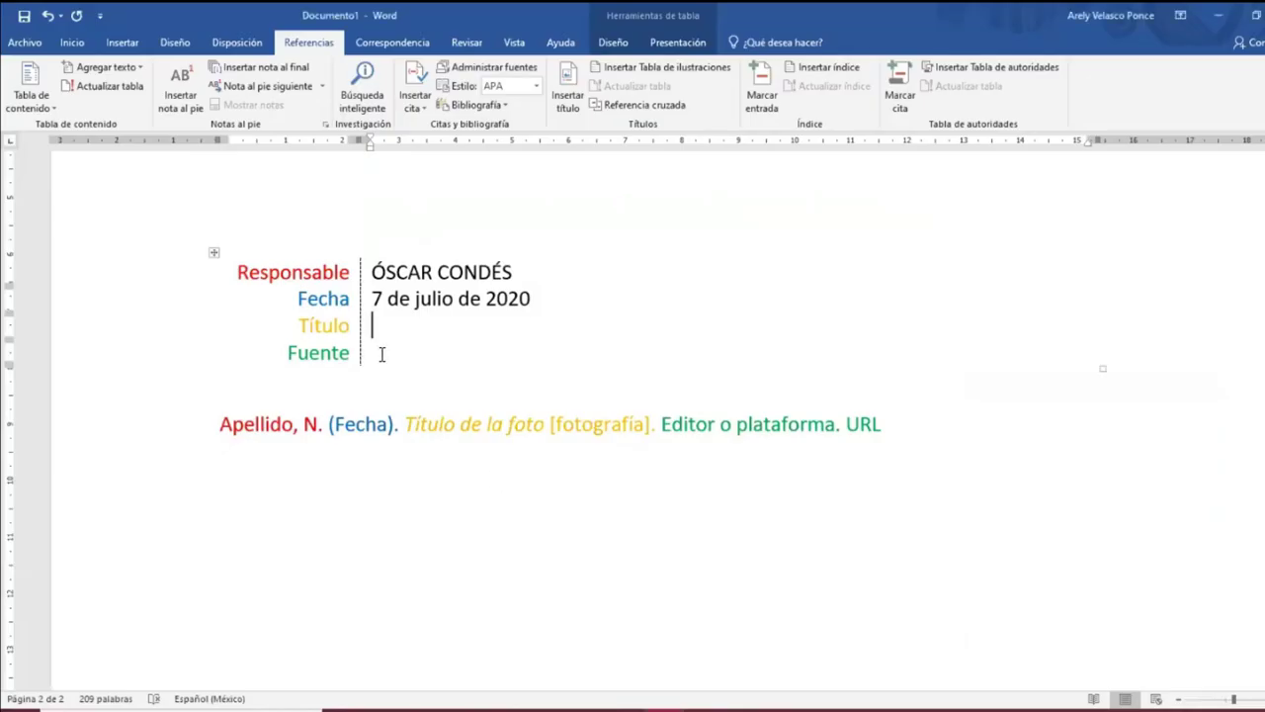
Paste the article headline into the Título cell with Keep Text Only, then return to Chrome.
right_click(374, 325)
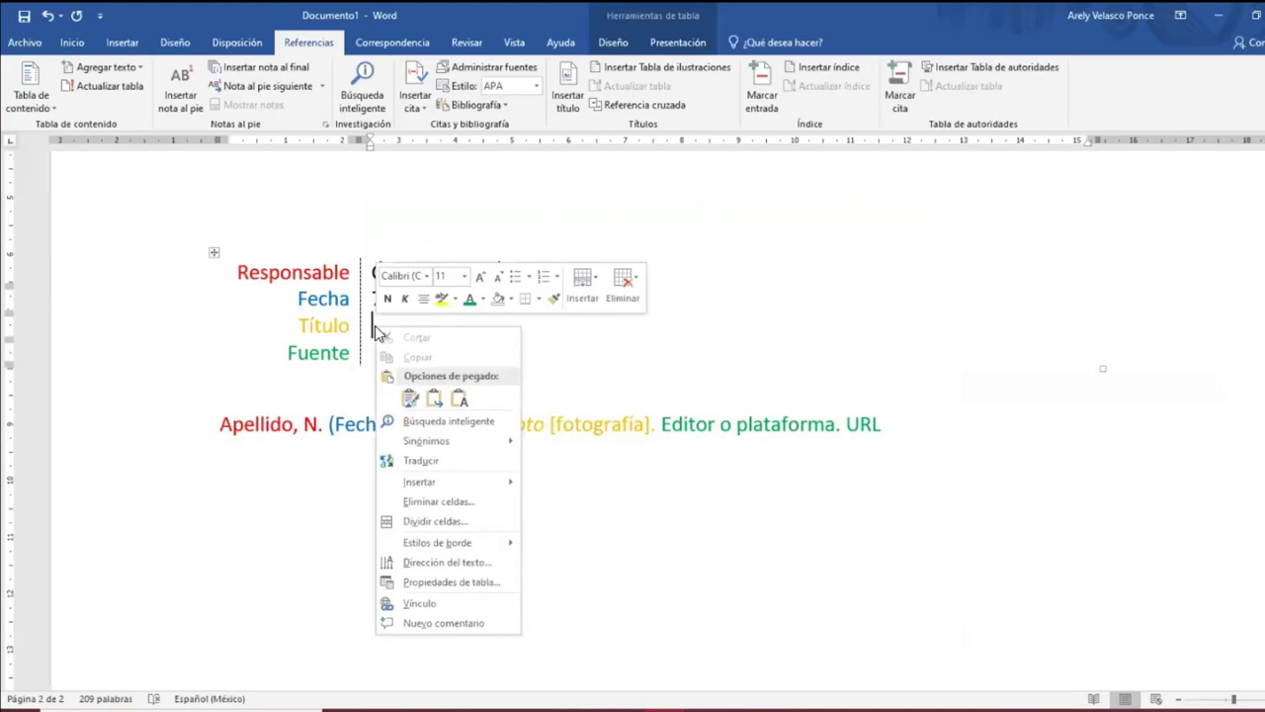
left_click(459, 398)
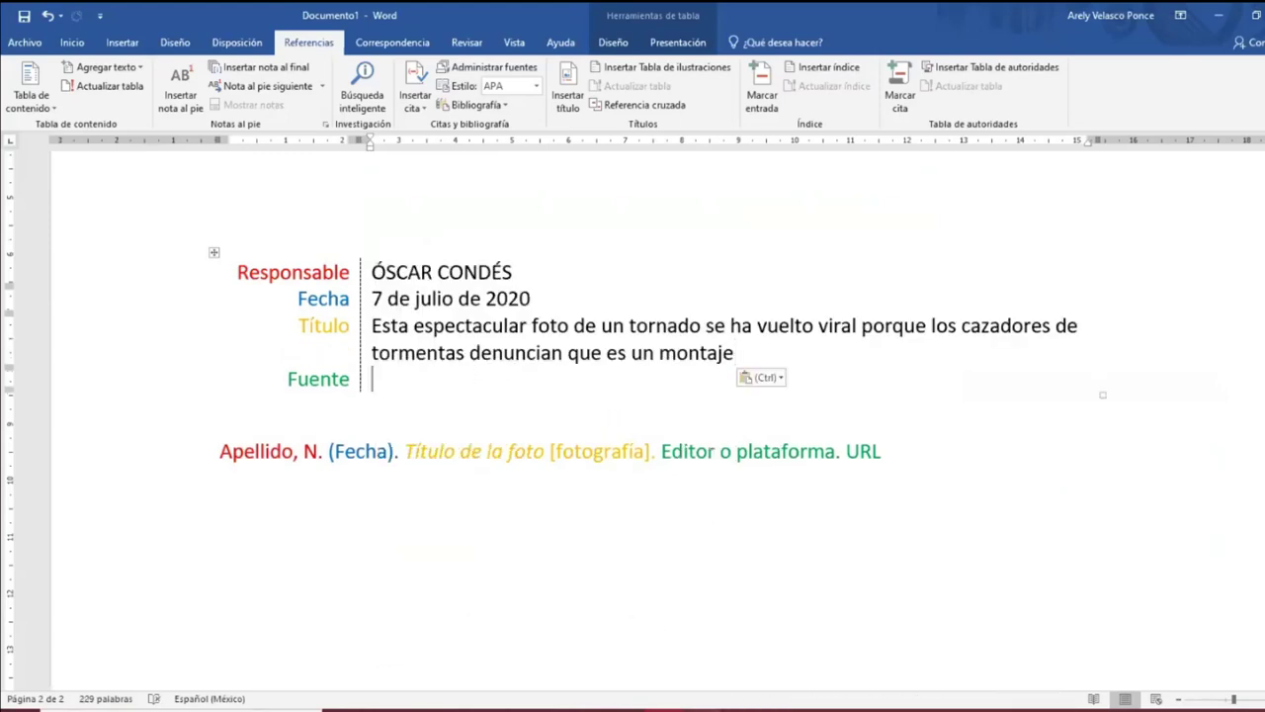
left_click(585, 710)
Scroll through the Xataka Foto article for its source details, then return to Word.
scroll(484, 369, "up", 2)
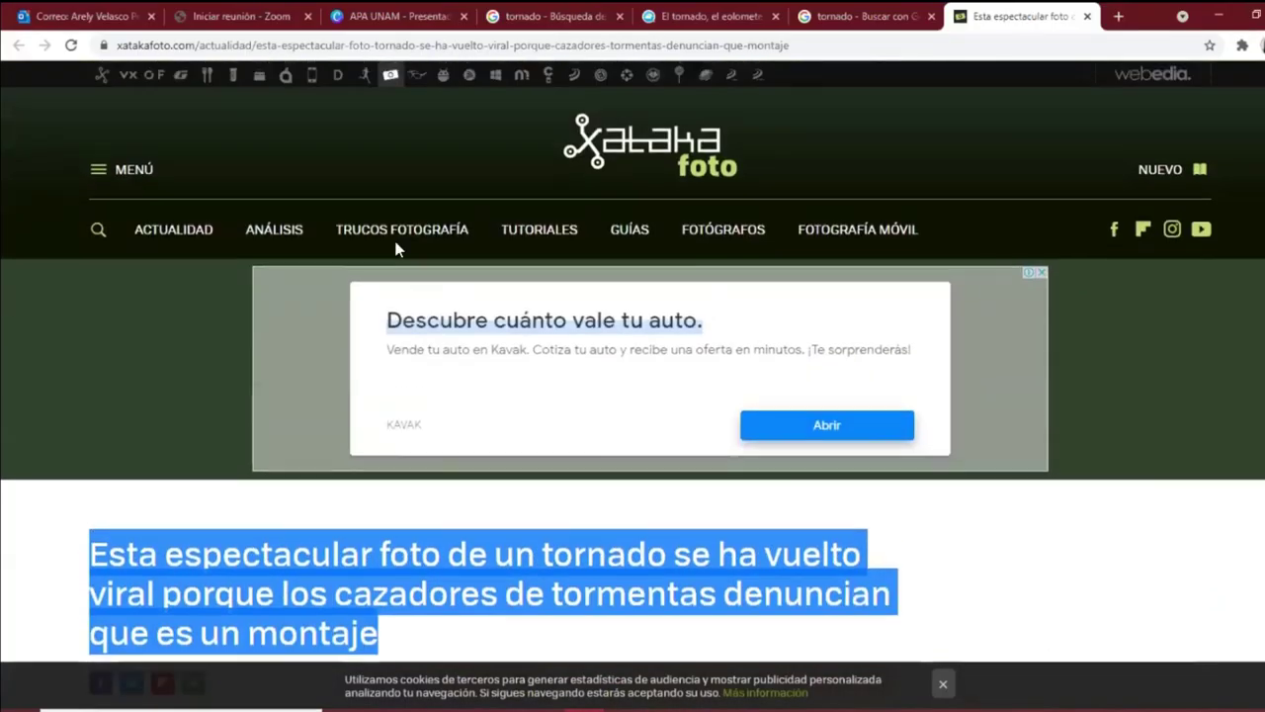
scroll(613, 248, "down", 1)
scroll(378, 415, "down", 10)
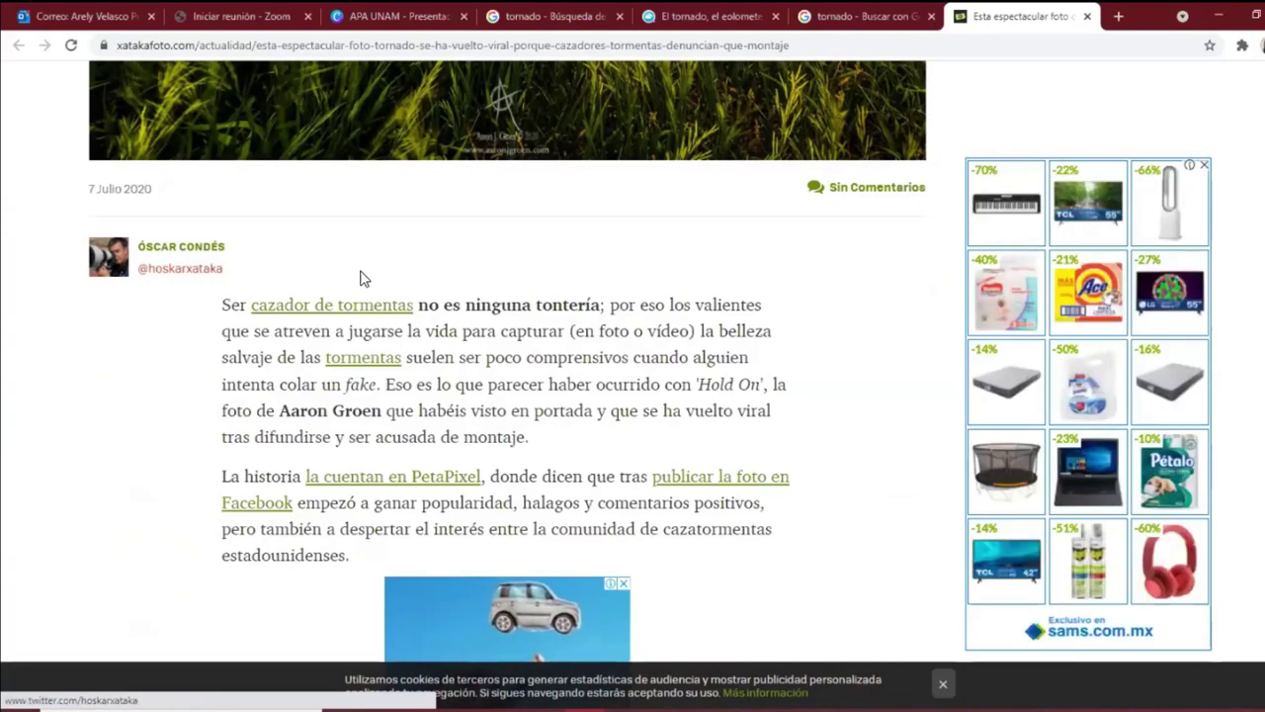
scroll(562, 272, "up", 6)
scroll(559, 279, "down", 15)
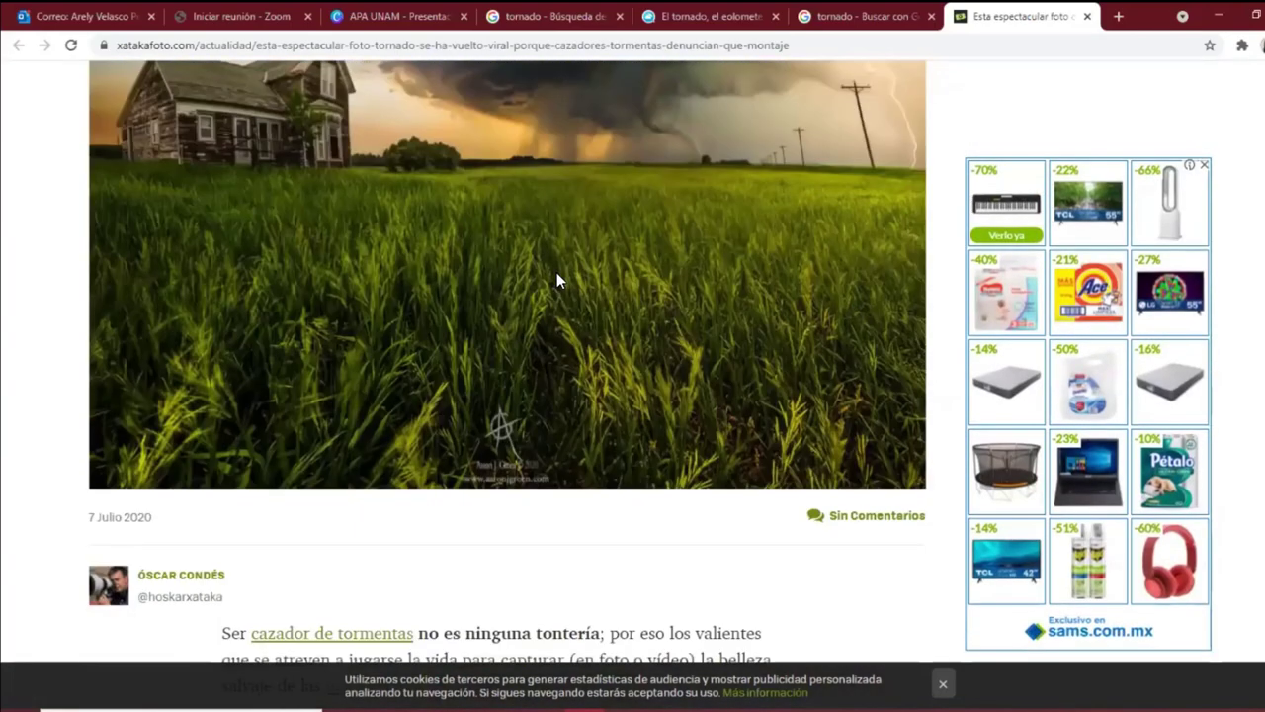
scroll(733, 455, "down", 20)
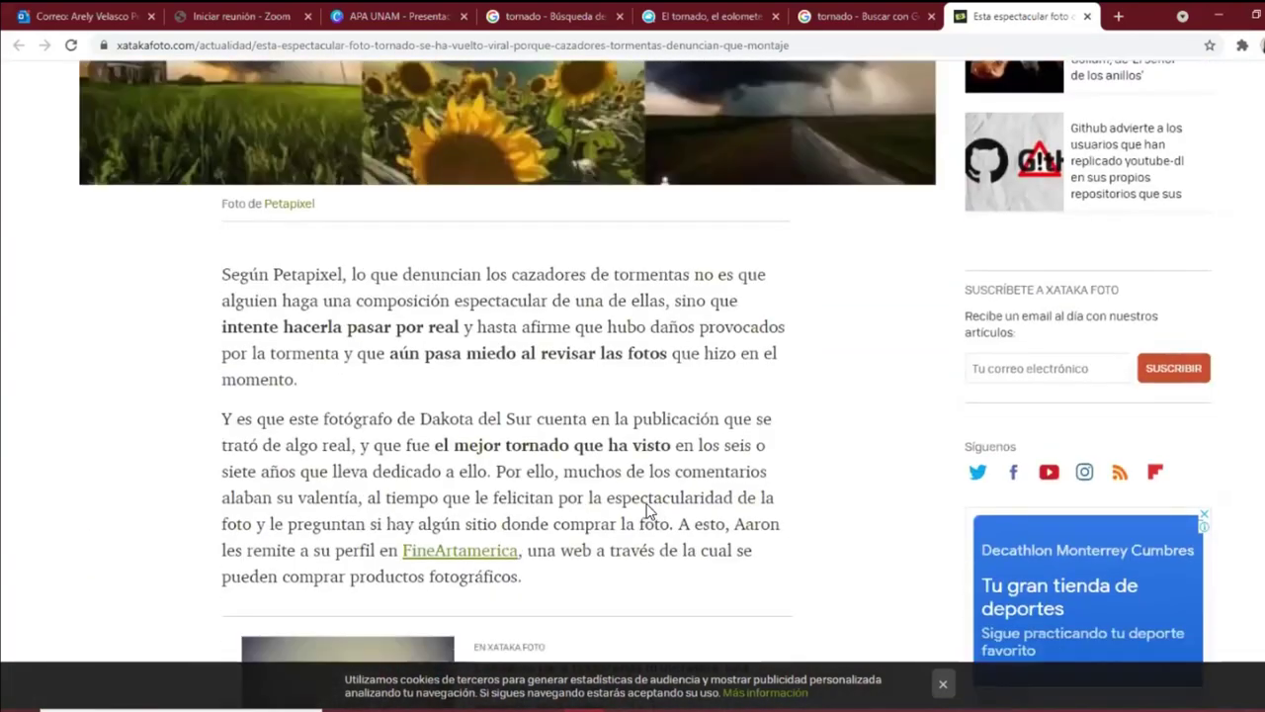
scroll(608, 514, "down", 6)
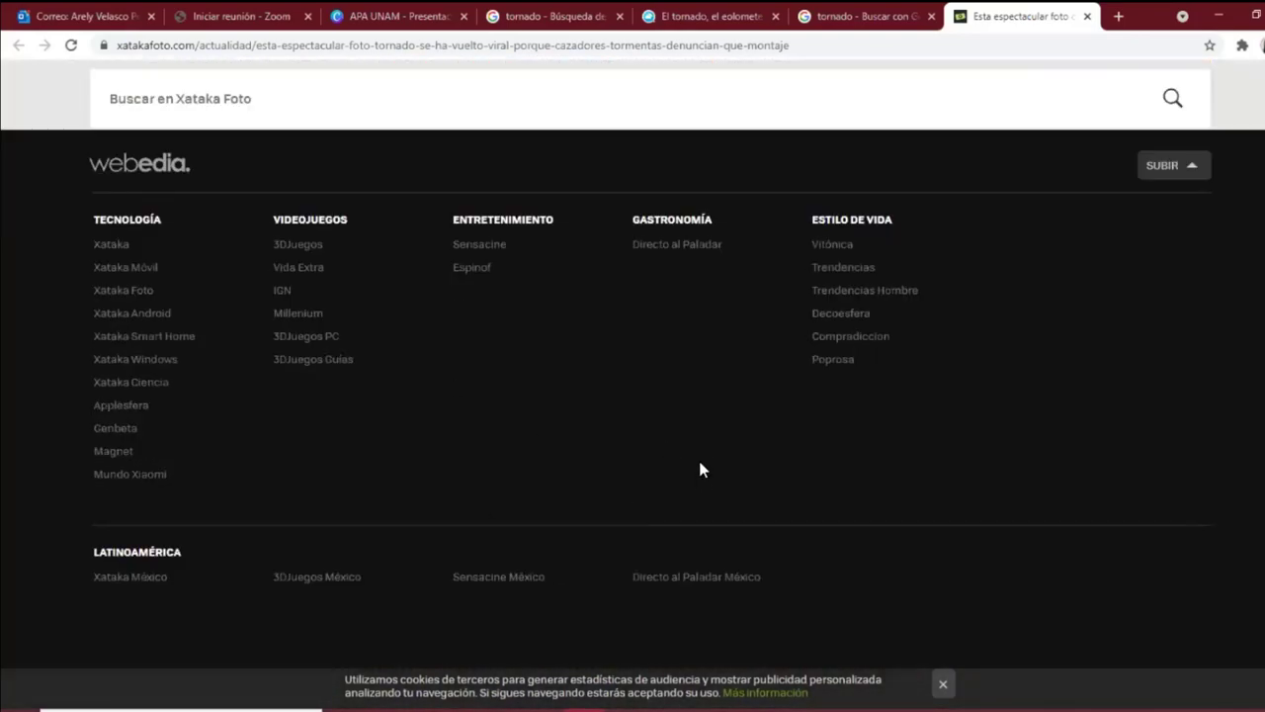
scroll(701, 458, "up", 20)
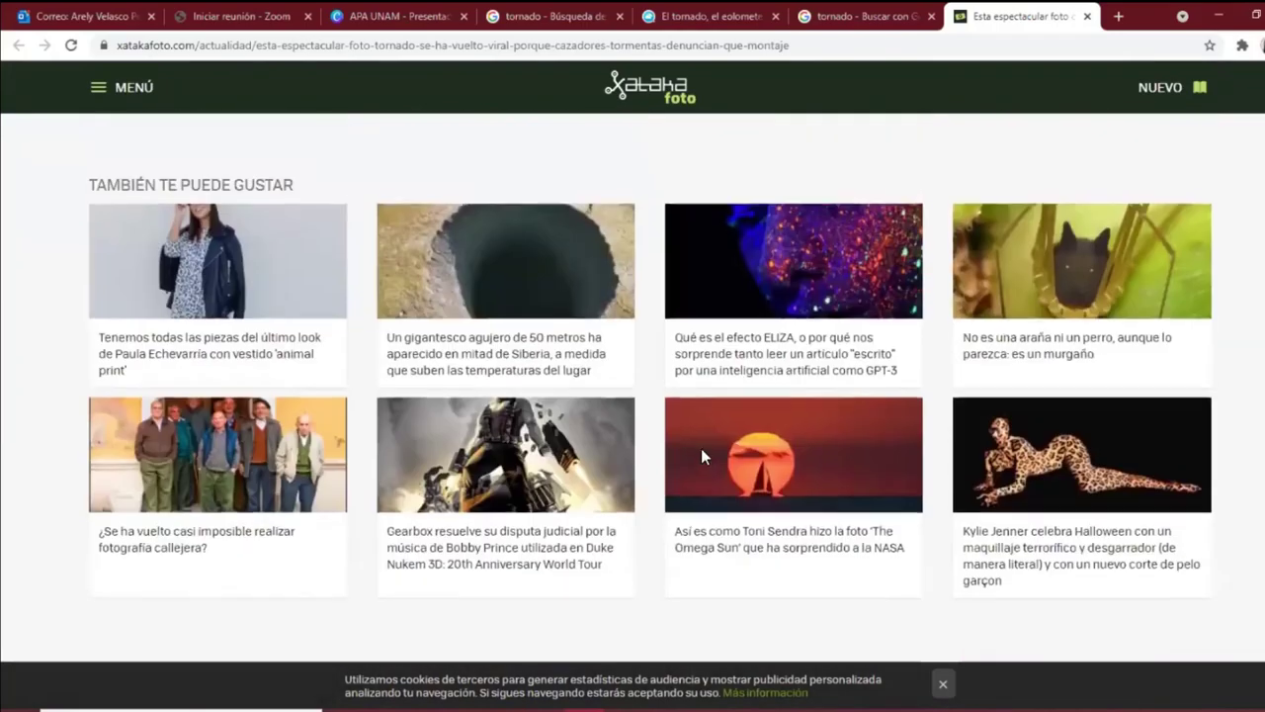
scroll(686, 455, "up", 10)
scroll(664, 466, "down", 8)
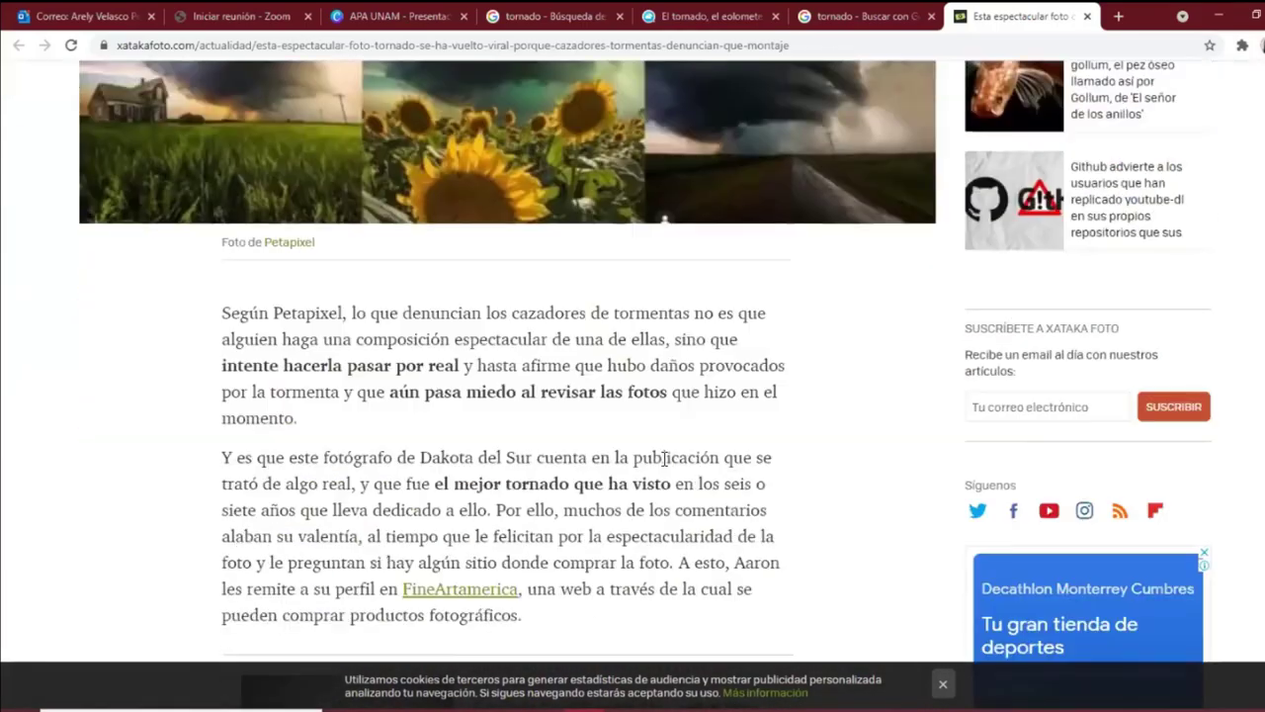
scroll(664, 466, "up", 20)
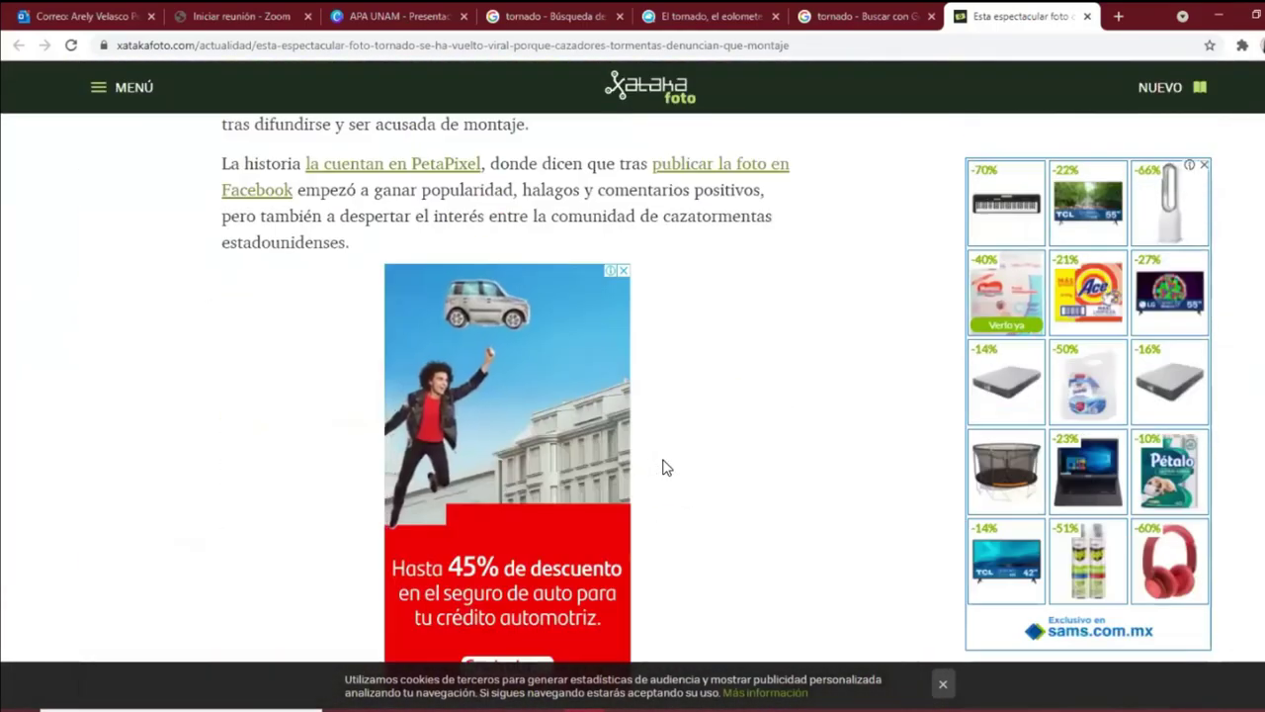
scroll(664, 461, "up", 2)
scroll(666, 458, "down", 3)
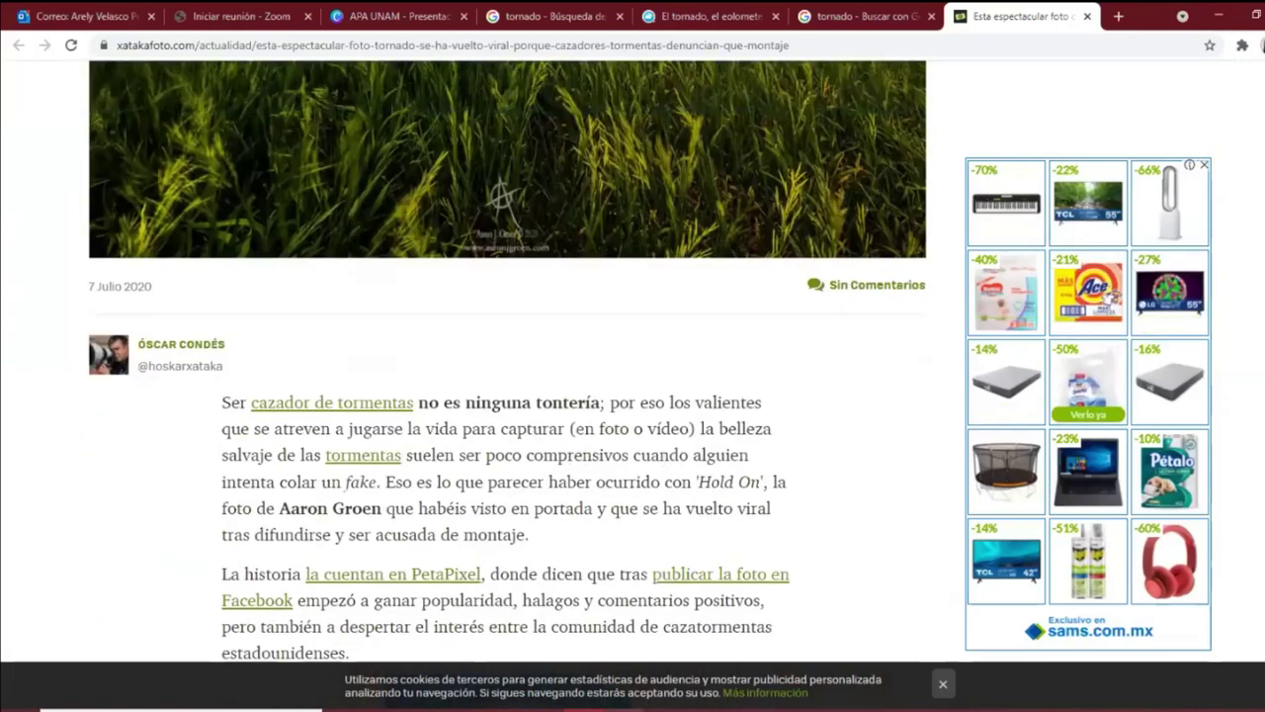
key("alt+Tab")
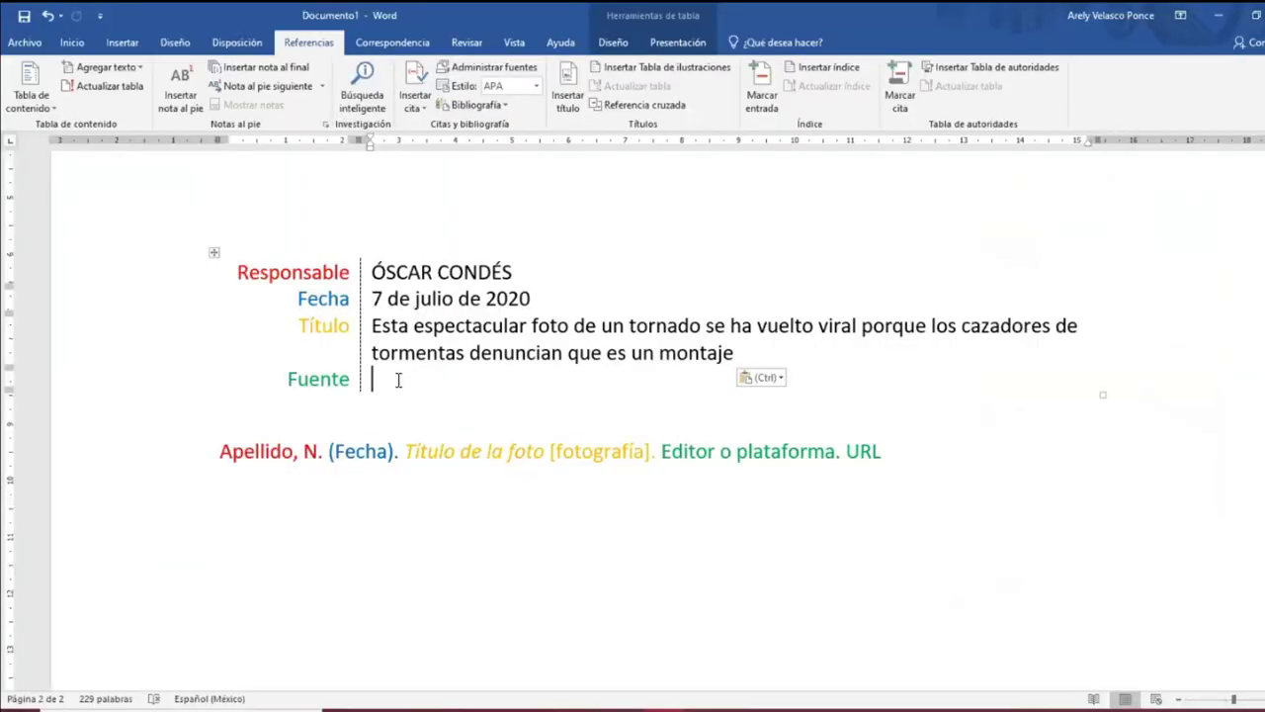
Type the author's handle followed by a comma in the Fuente cell, checking it against the article.
type("Hos")
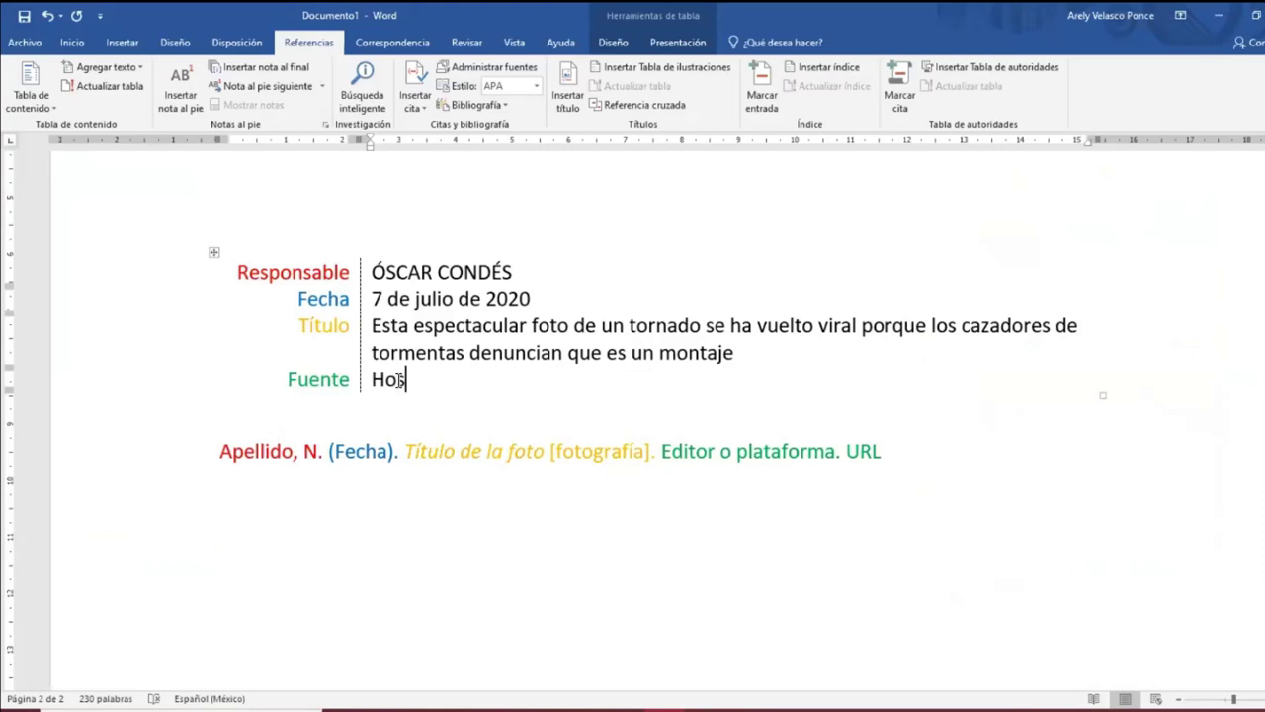
type("taka")
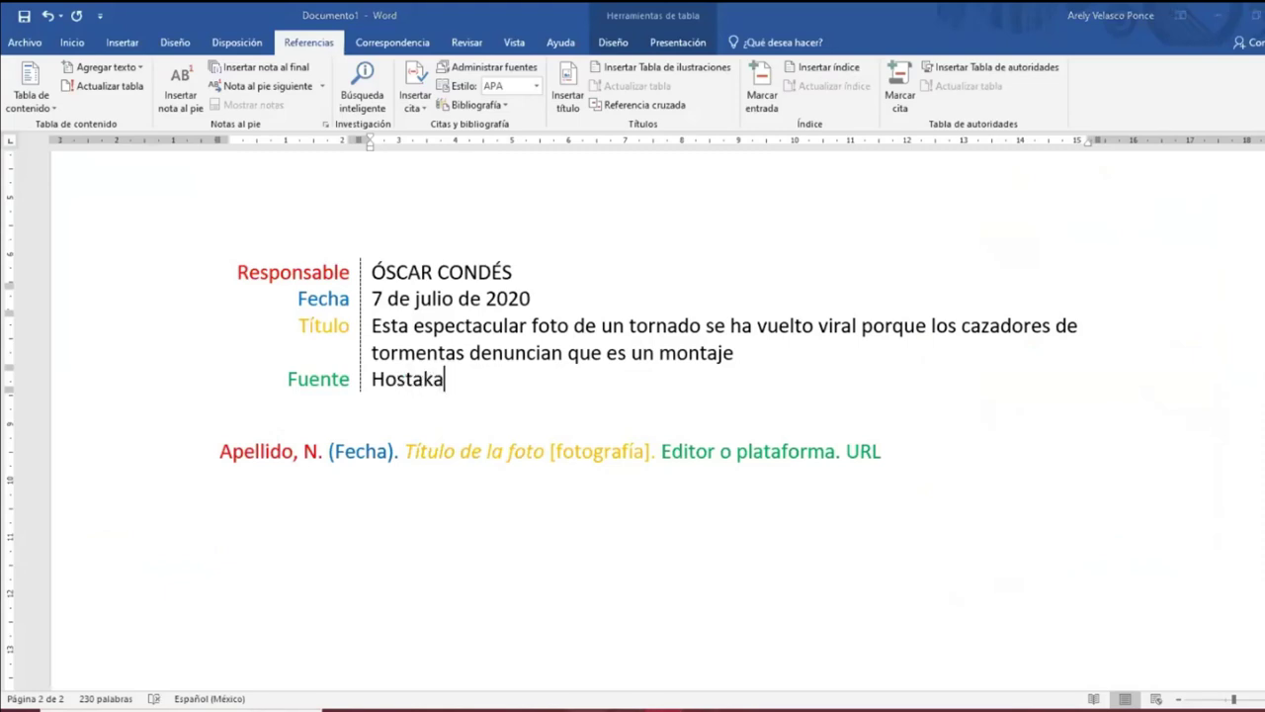
key("alt+Tab")
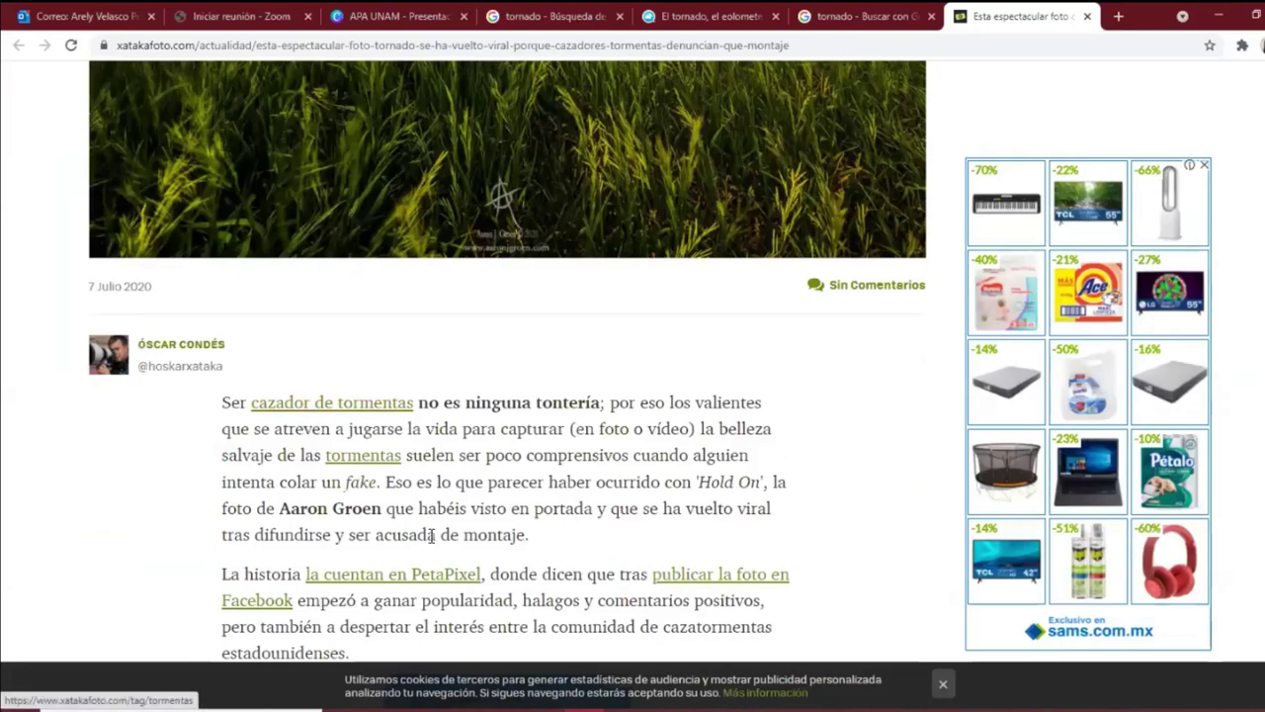
key("alt+Tab")
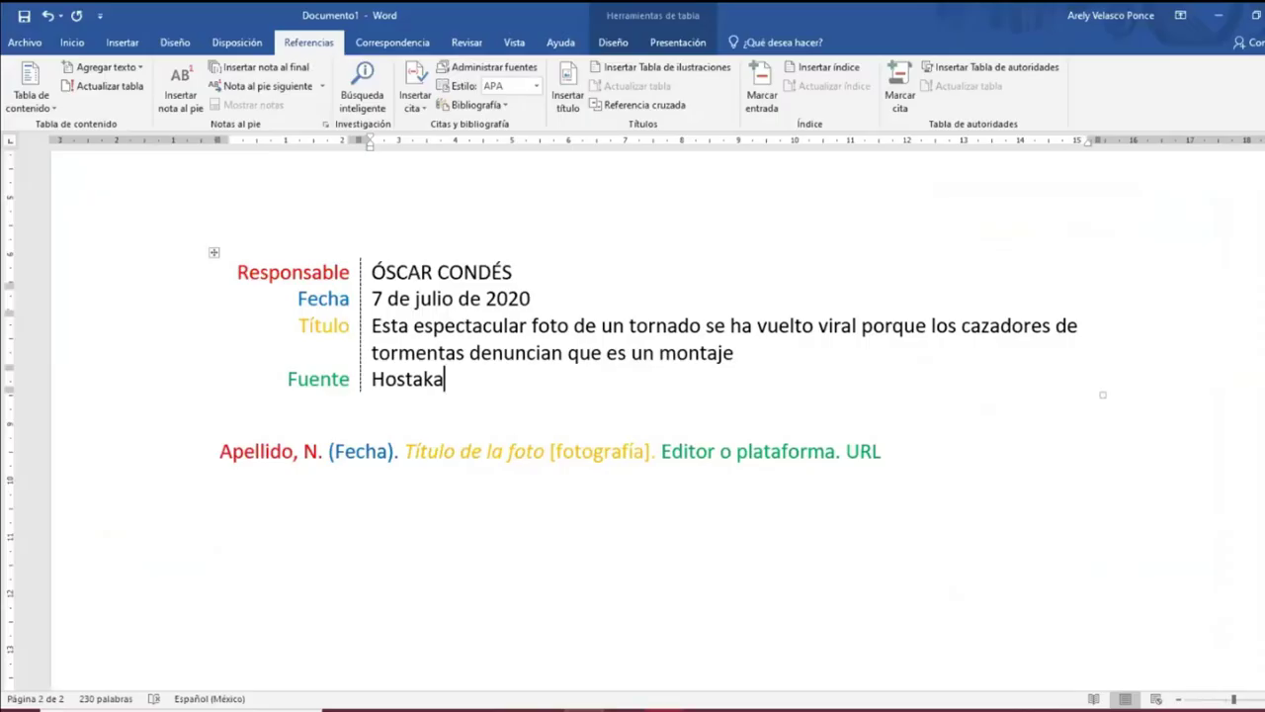
type("rxataca.")
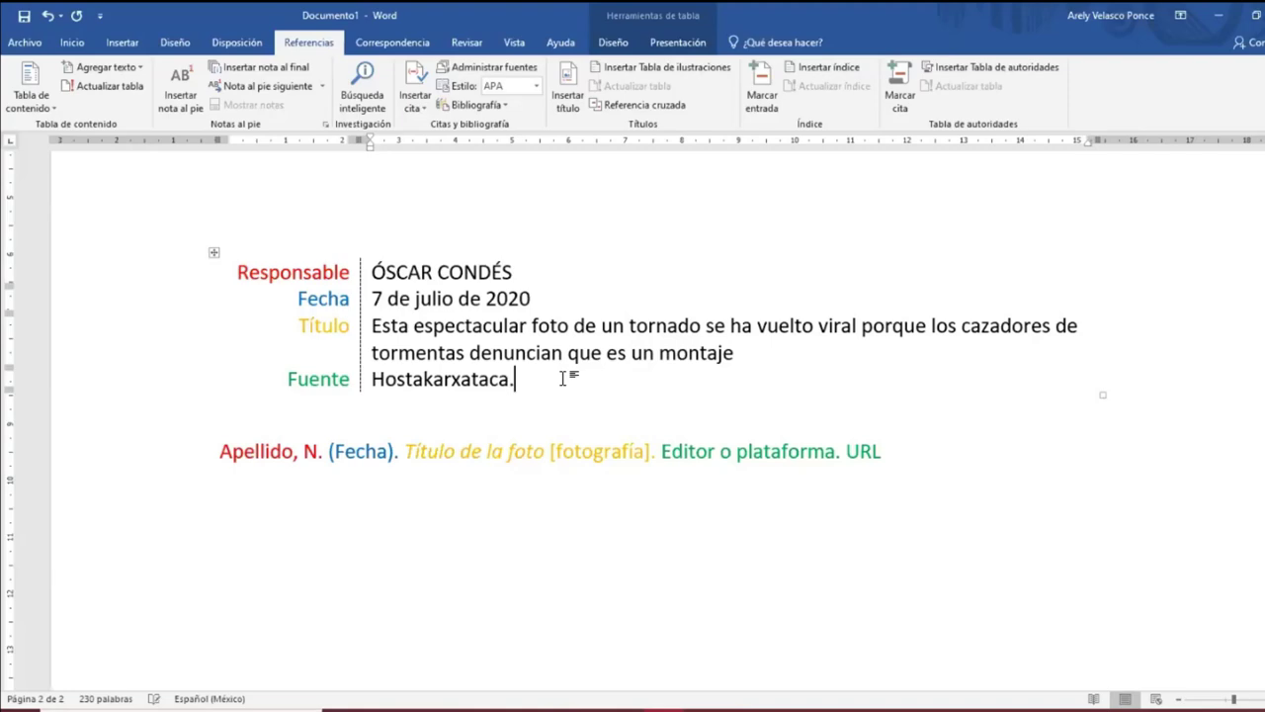
type(",")
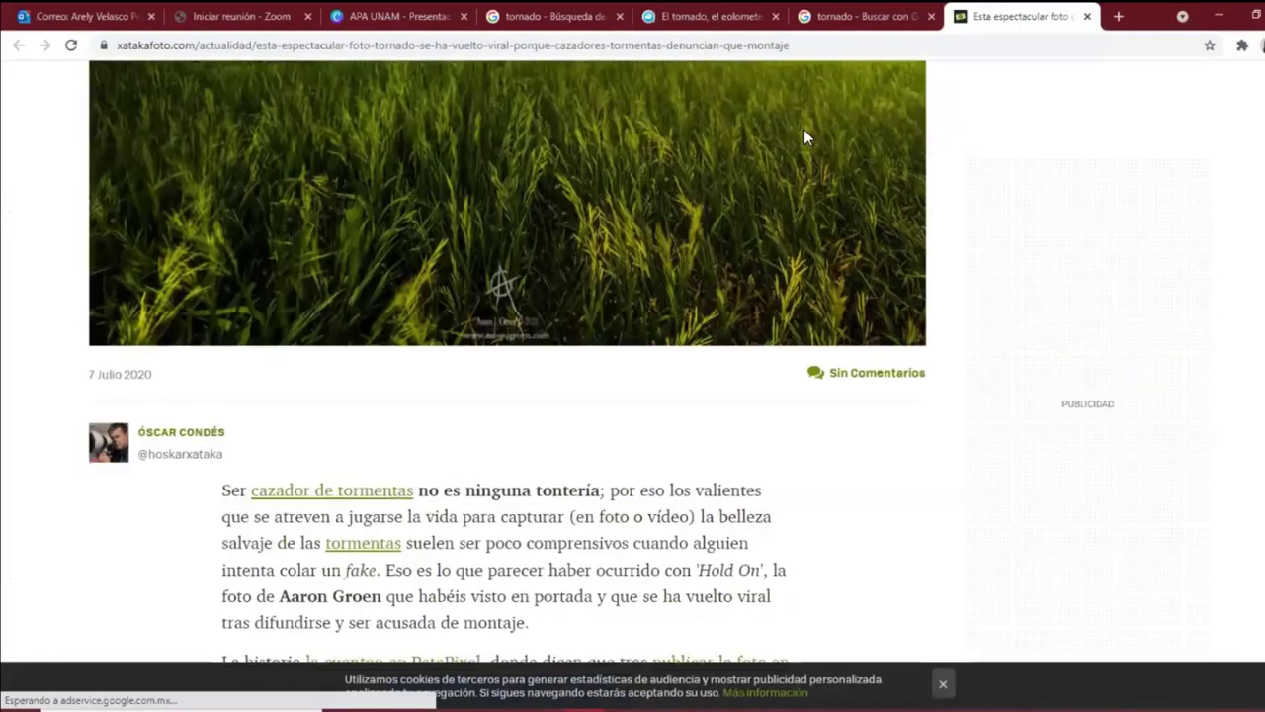
Paste the xatakafoto.com article URL from Chrome after the handle in Fuente.
scroll(804, 128, "up", 3)
left_click(821, 45)
key("ctrl+c")
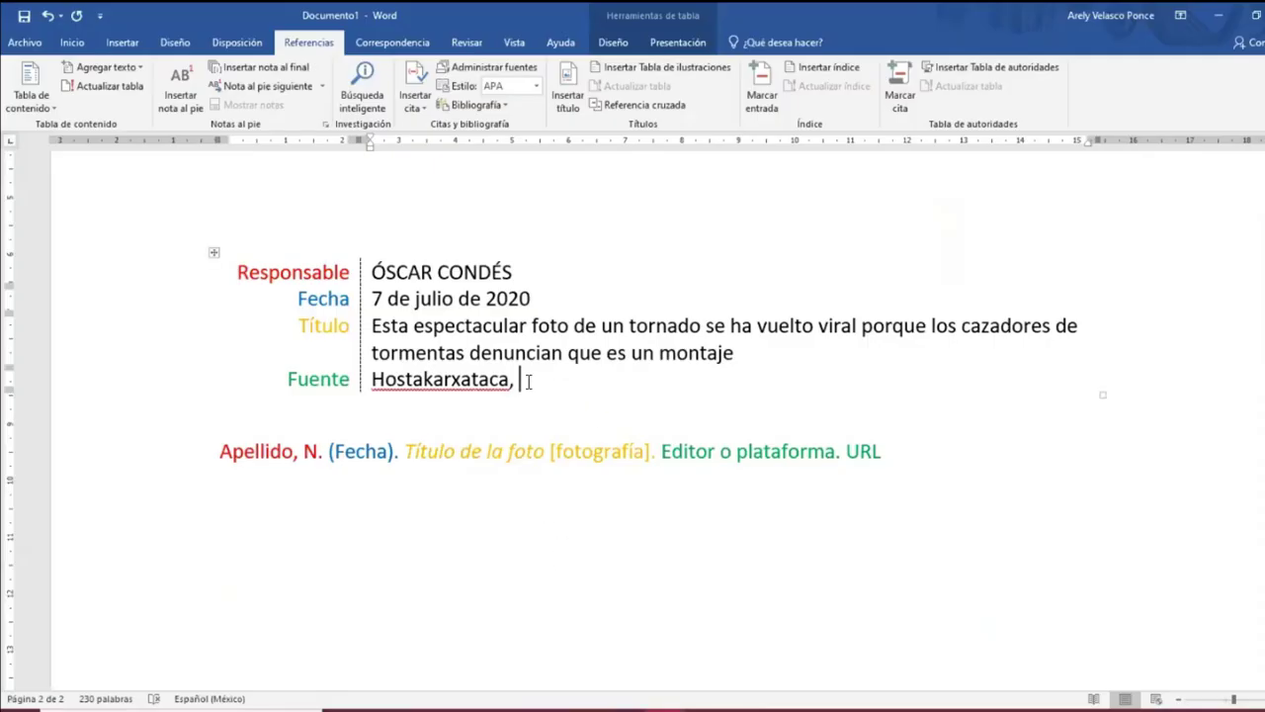
right_click(529, 381)
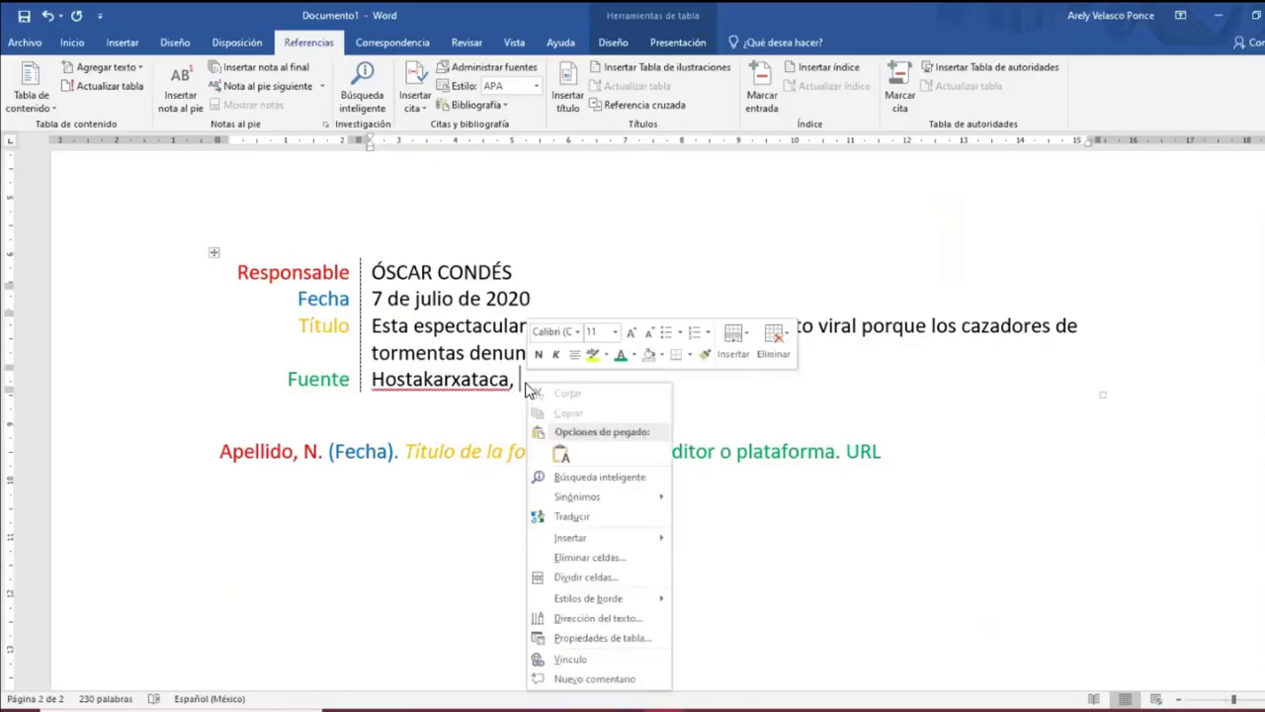
left_click(566, 451)
Move to the blank line below the reference table.
left_click(529, 452)
scroll(522, 454, "down", 1)
scroll(522, 454, "down", 2)
scroll(508, 458, "up", 2)
left_click(395, 486)
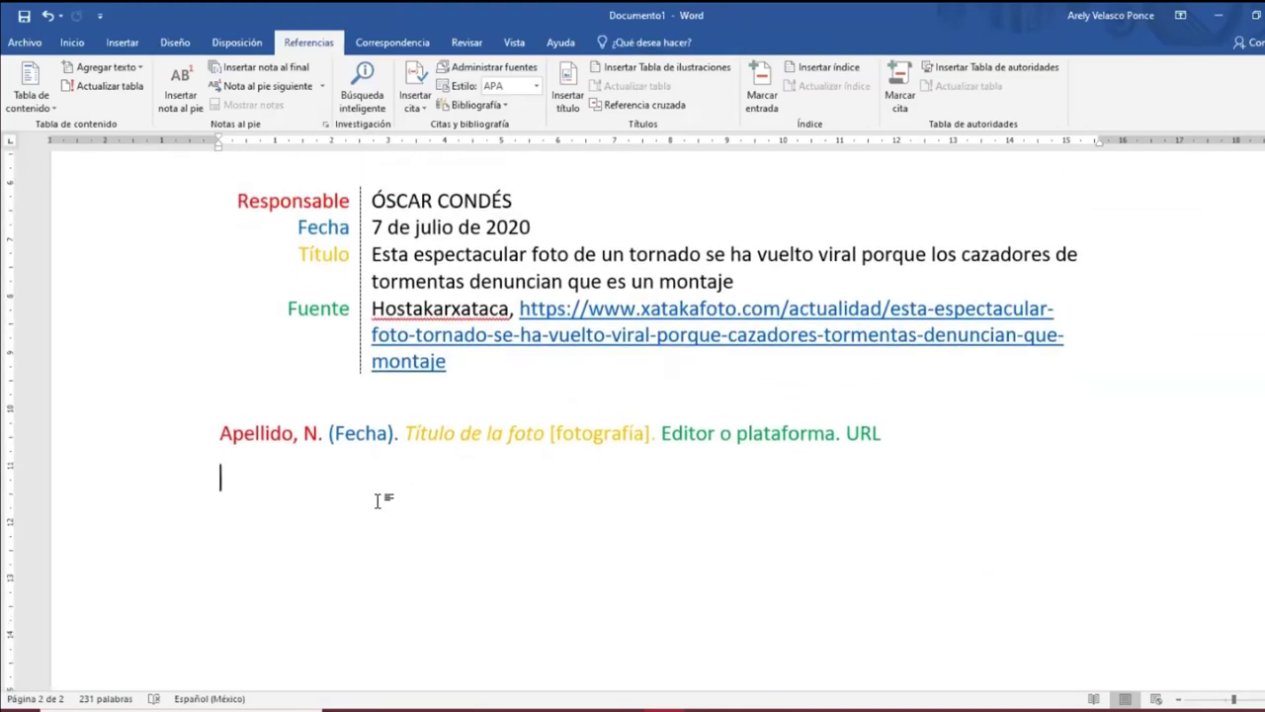
Type the author's surname and initial, then the date (15 julio, 2020), fixing typos.
type("Condes")
key("BackSpace")
type("és, ")
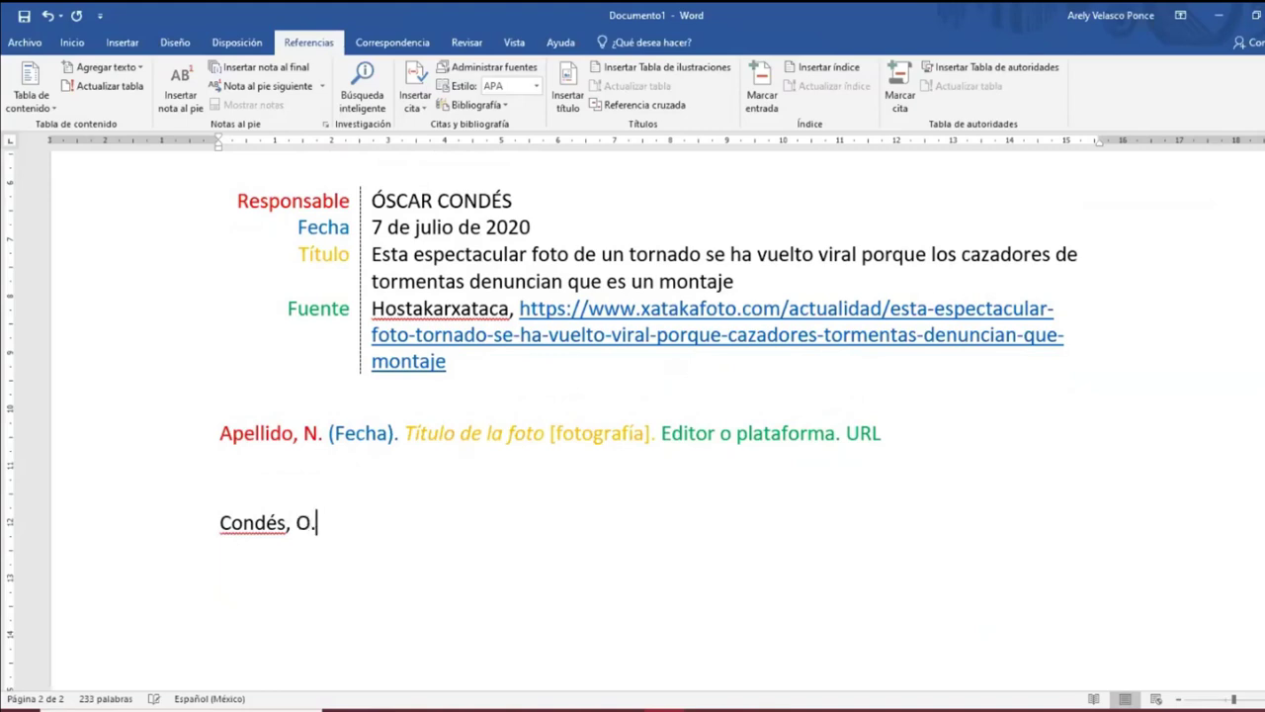
type("O. ()julio")
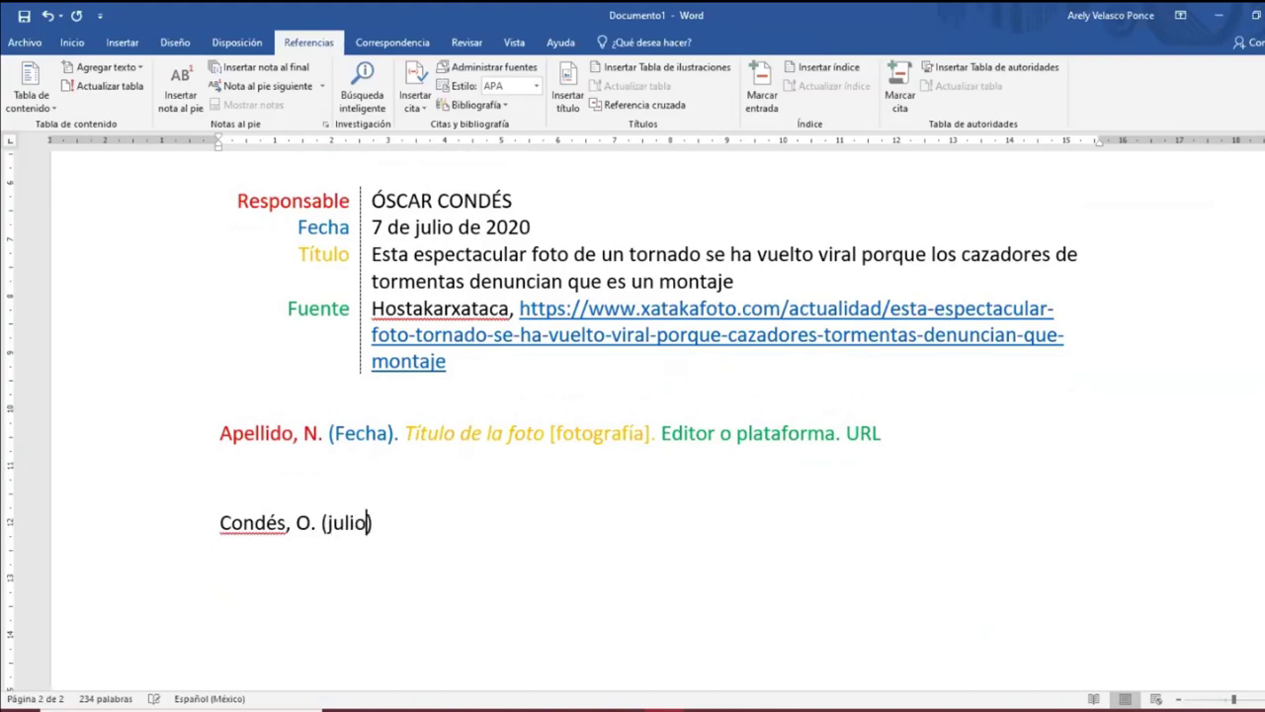
type(", 15")
key("BackSpace")
key("BackSpace")
key("BackSpace")
key("BackSpace")
type("15 julio, ")
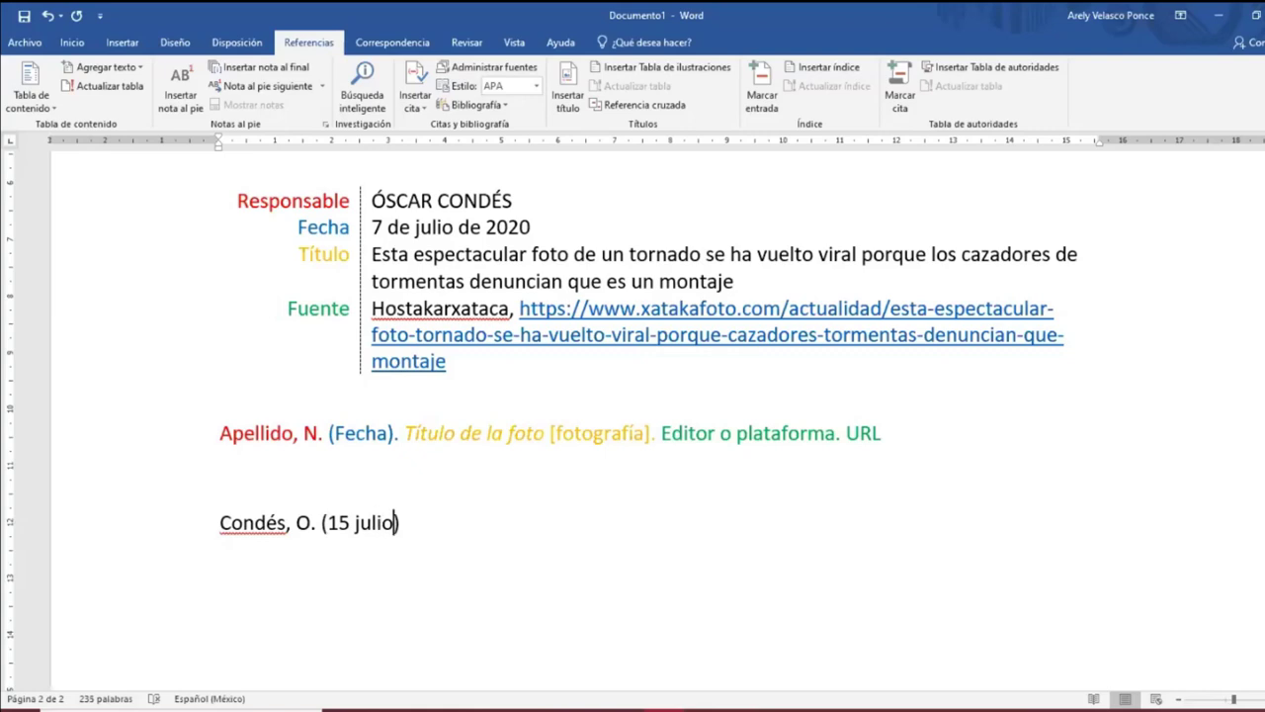
type("2020).")
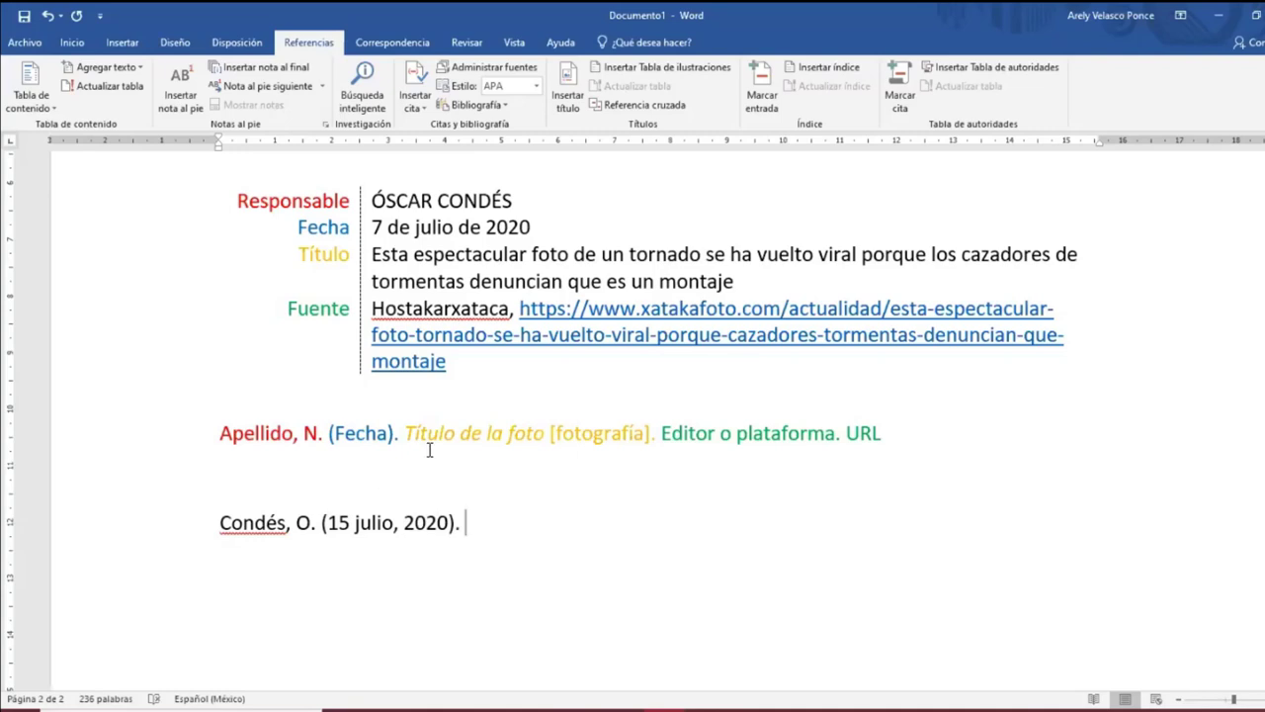
Copy the headline from the Título cell, paste it after the date and make it italic.
left_click_drag(373, 254, 732, 285)
key("ctrl+c")
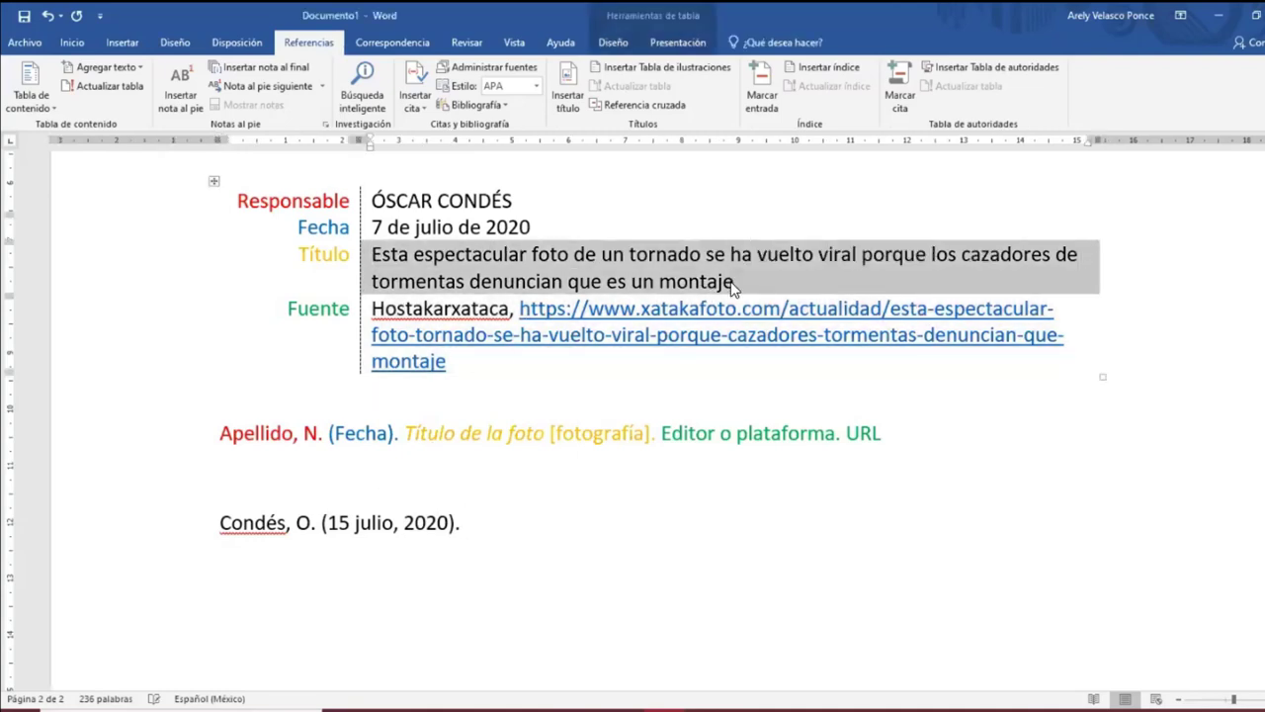
left_click(471, 523)
key("ctrl+v")
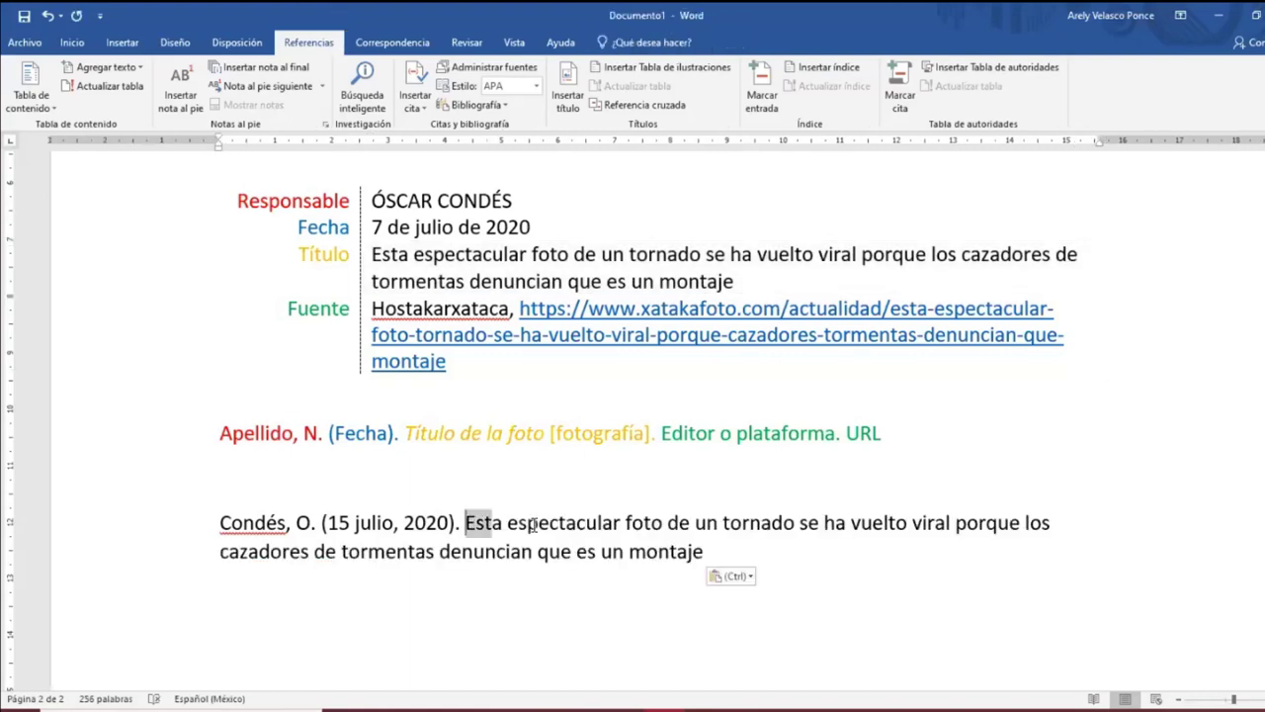
left_click_drag(465, 523, 704, 552)
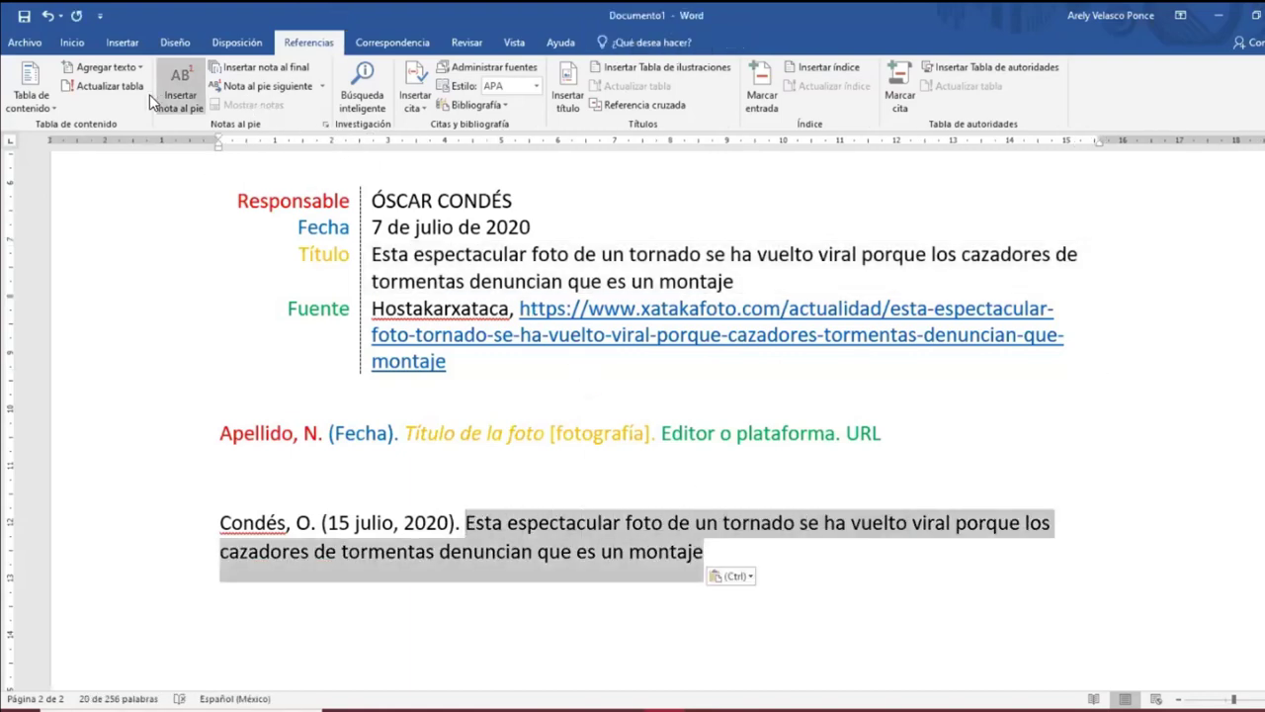
left_click(81, 42)
left_click(162, 98)
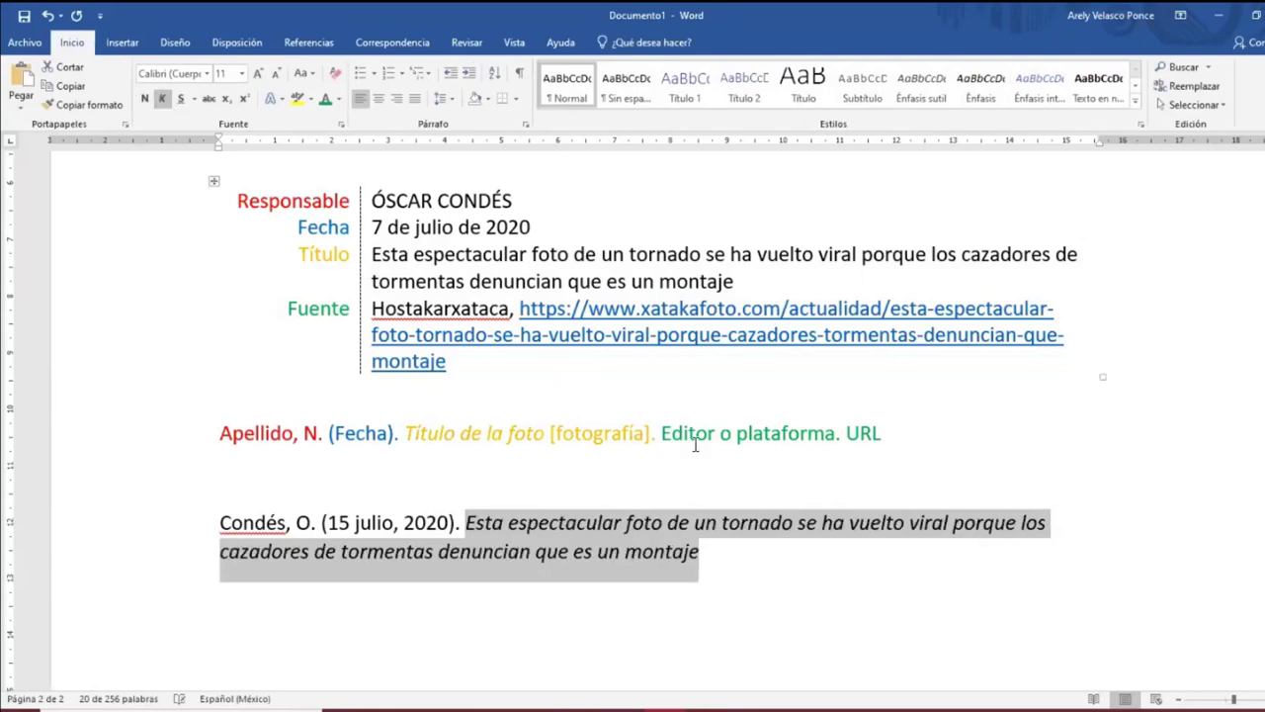
Add the non-italic label [fotografía]. after the italic title.
left_click(706, 551)
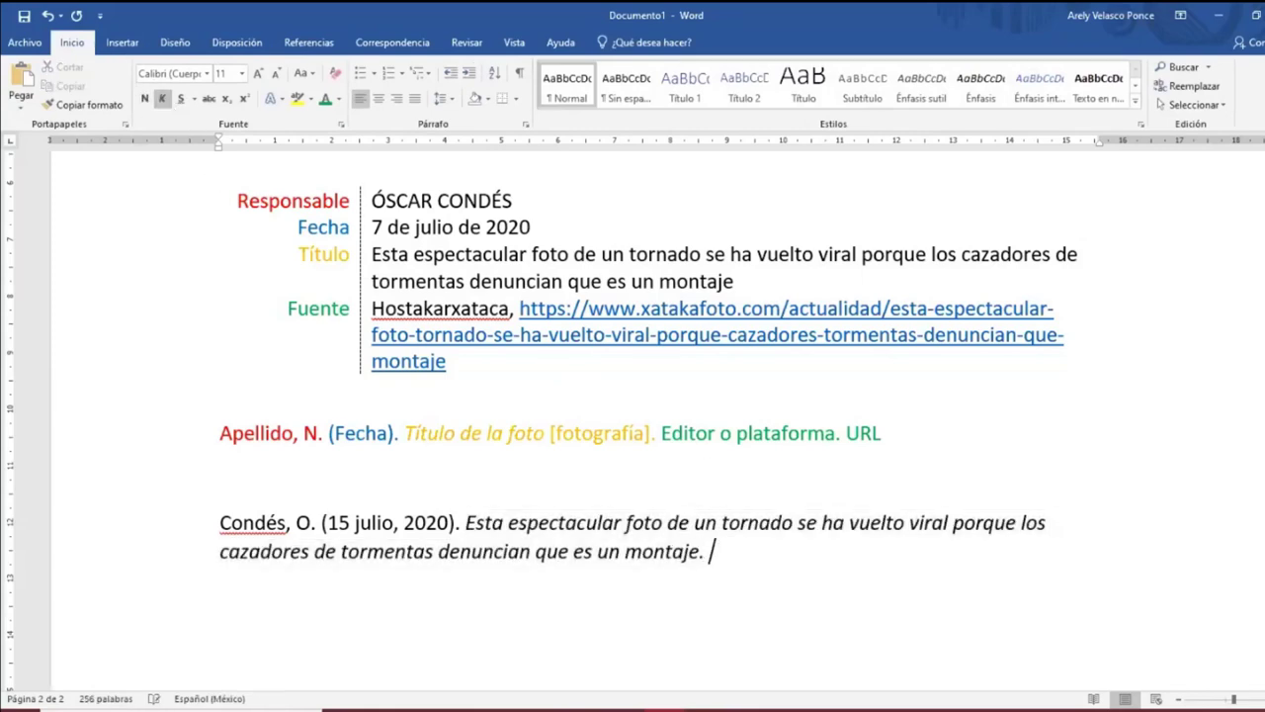
type("[]")
left_click_drag(729, 554, 709, 551)
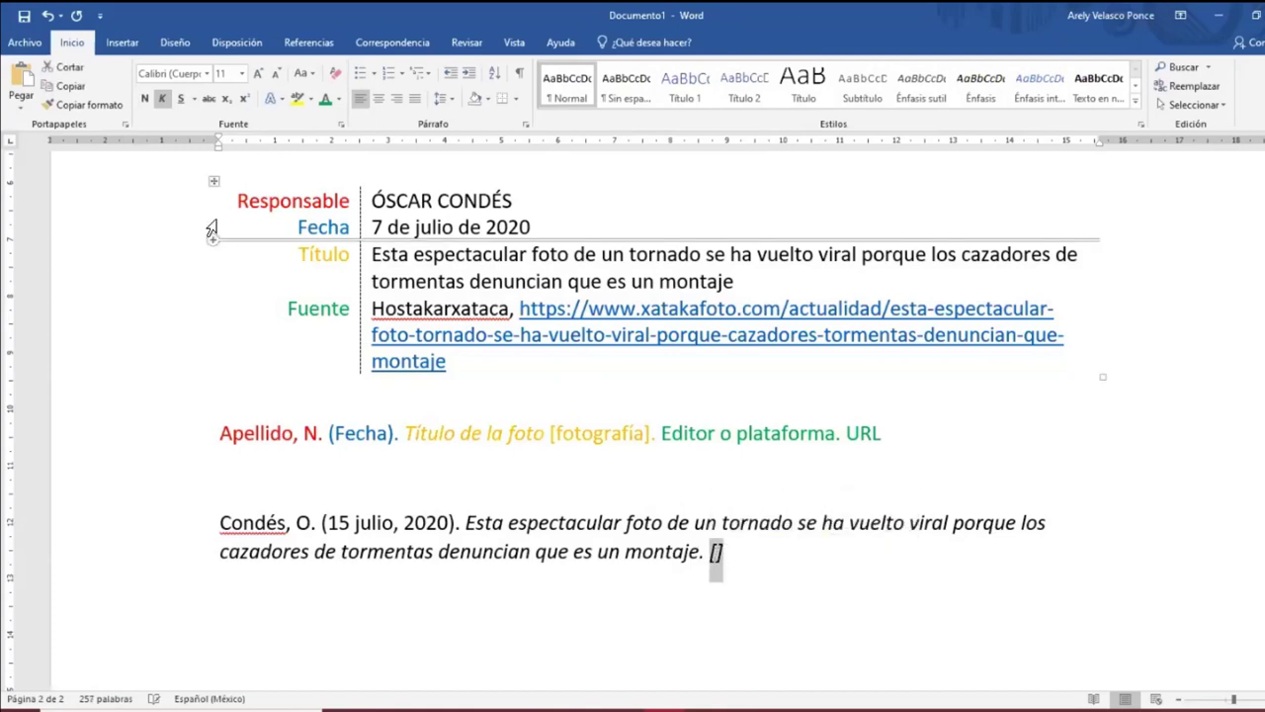
left_click(715, 553)
key("ctrl+i")
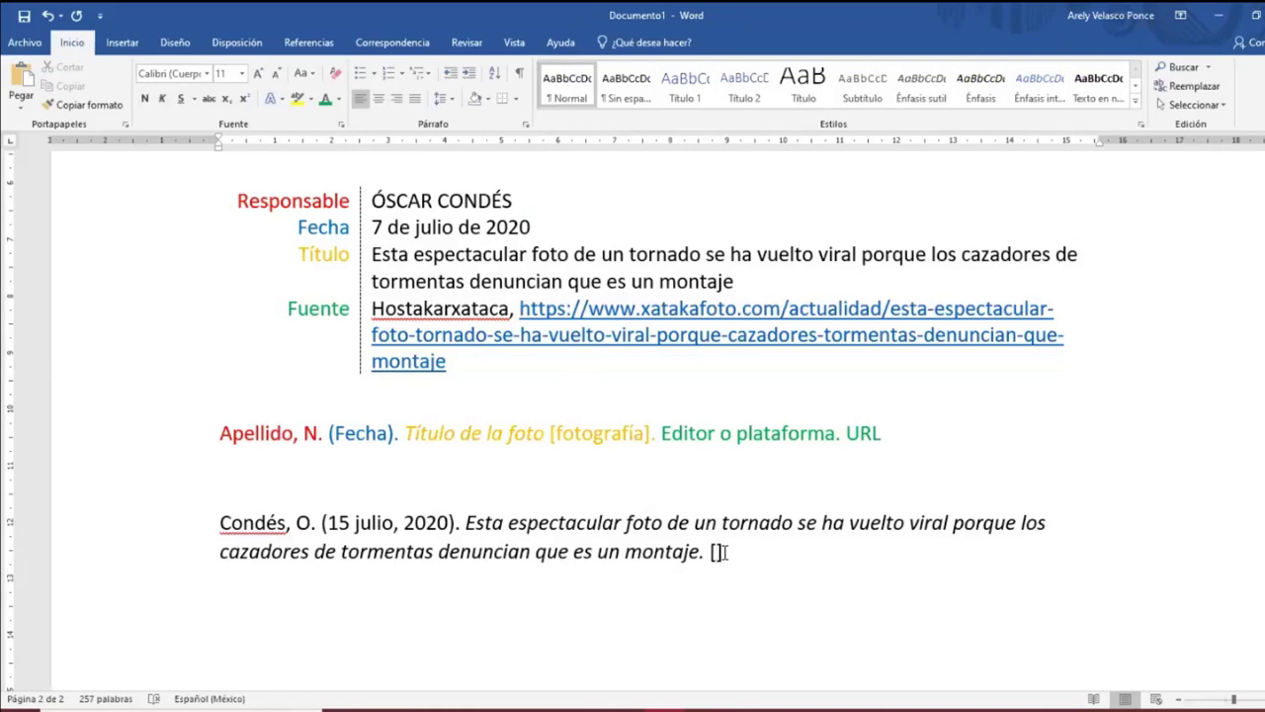
type("fotof")
key("BackSpace")
type("gra")
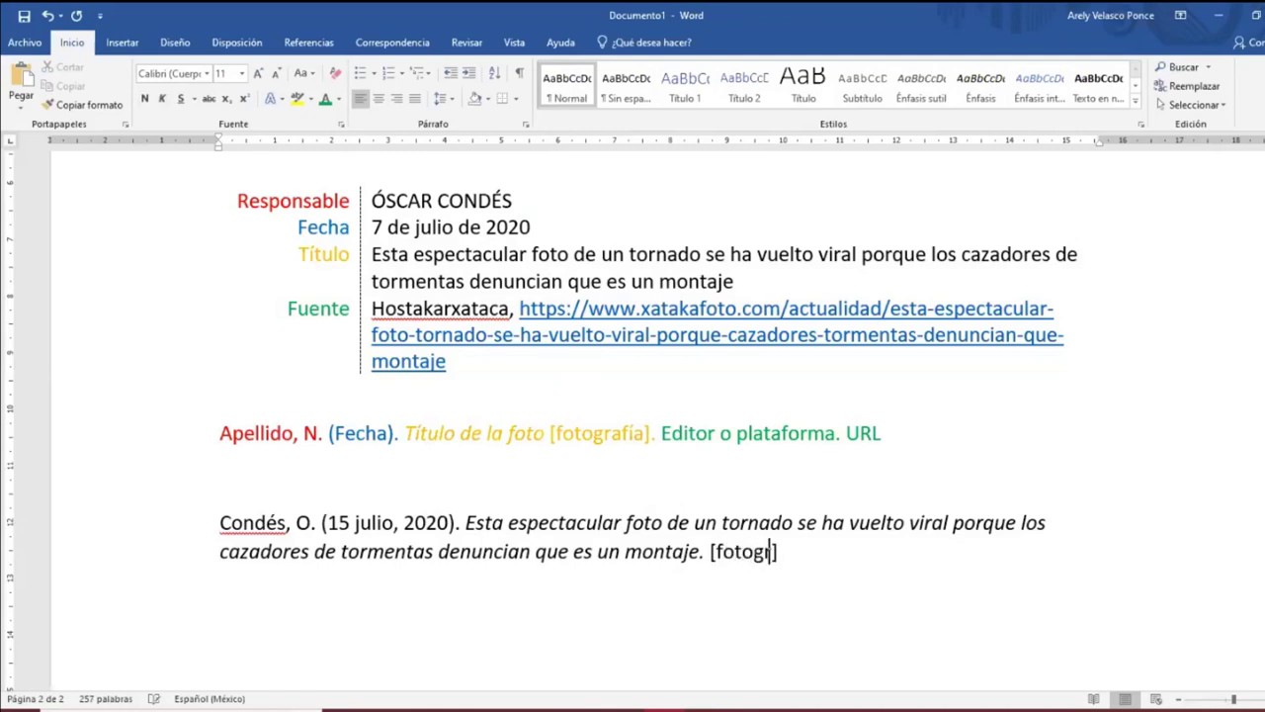
type("fía]")
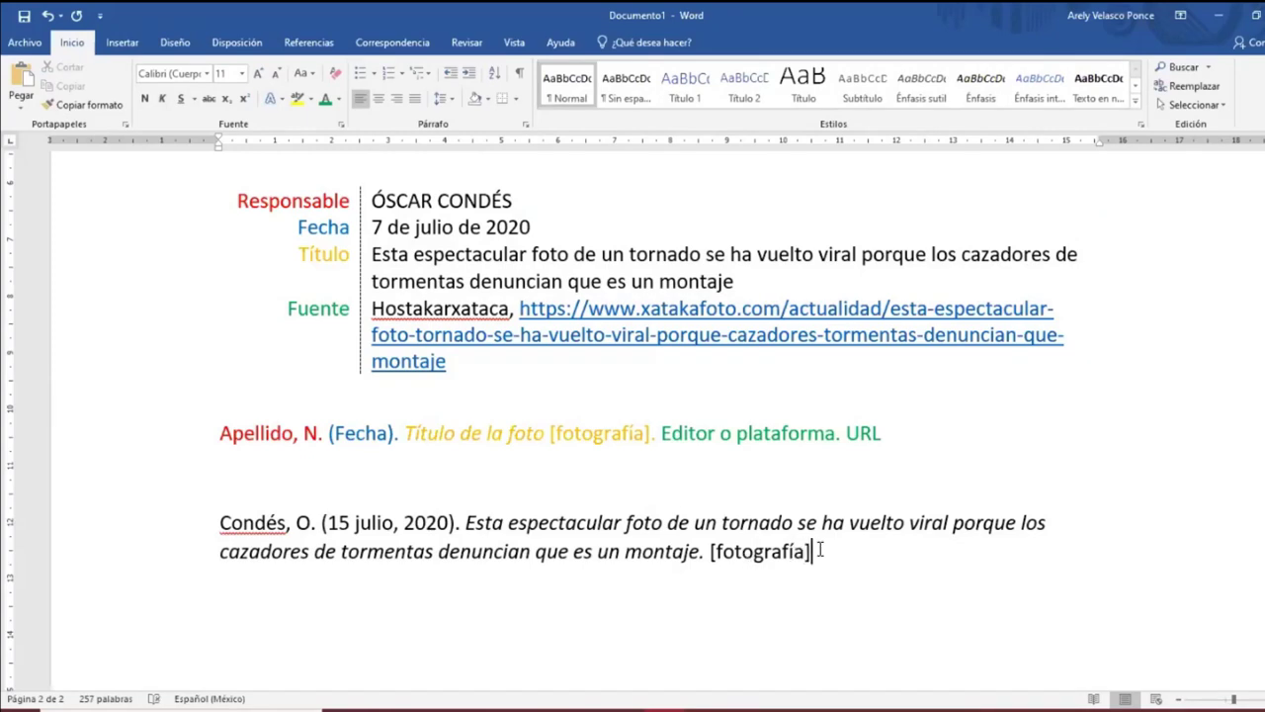
type(".")
Add the publisher Xatakafoto, capitalized and followed by a comma, after [fotografía].
key("alt+Tab")
scroll(617, 447, "up", 5)
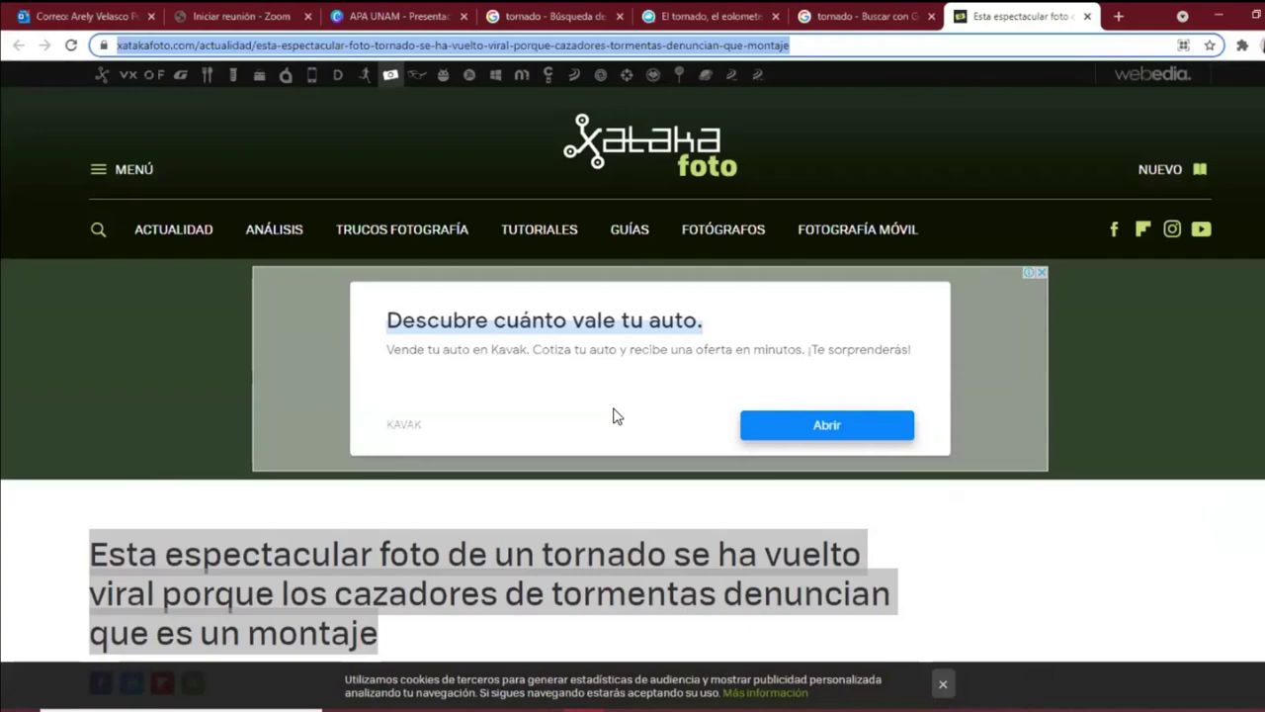
scroll(613, 415, "down", 10)
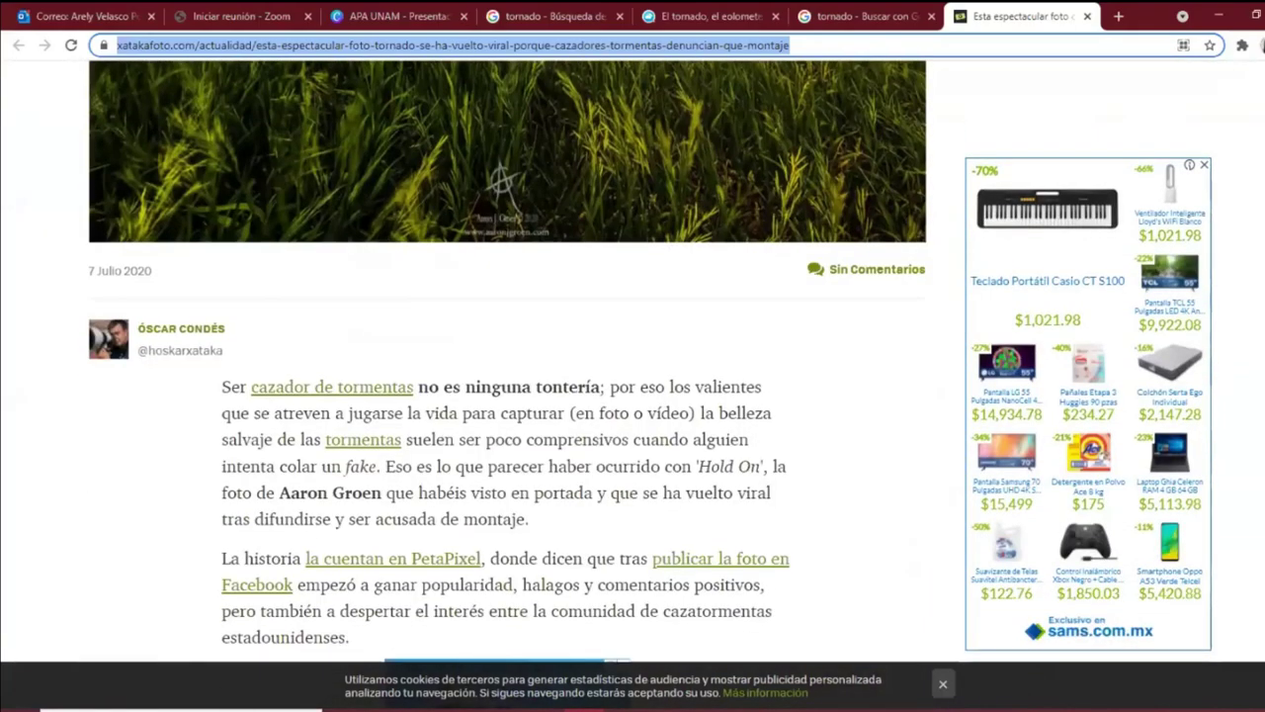
key("alt+Tab")
type("Xataka")
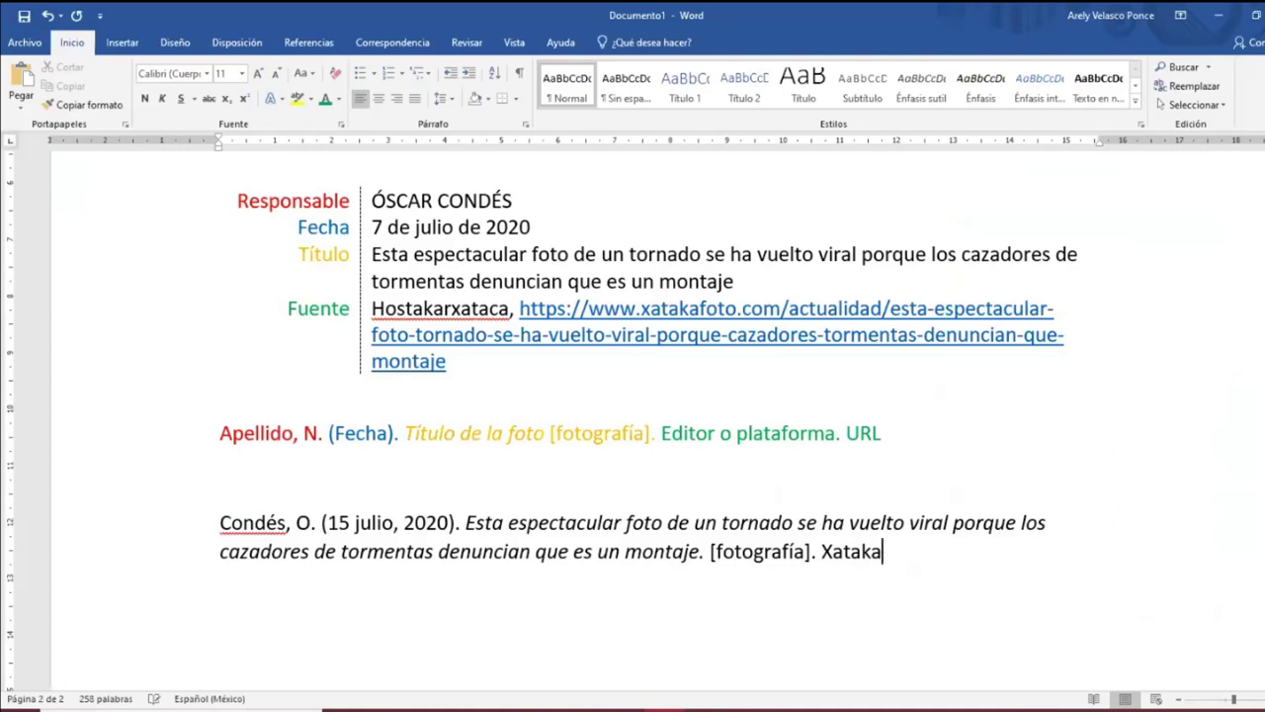
left_click_drag(423, 307, 364, 307)
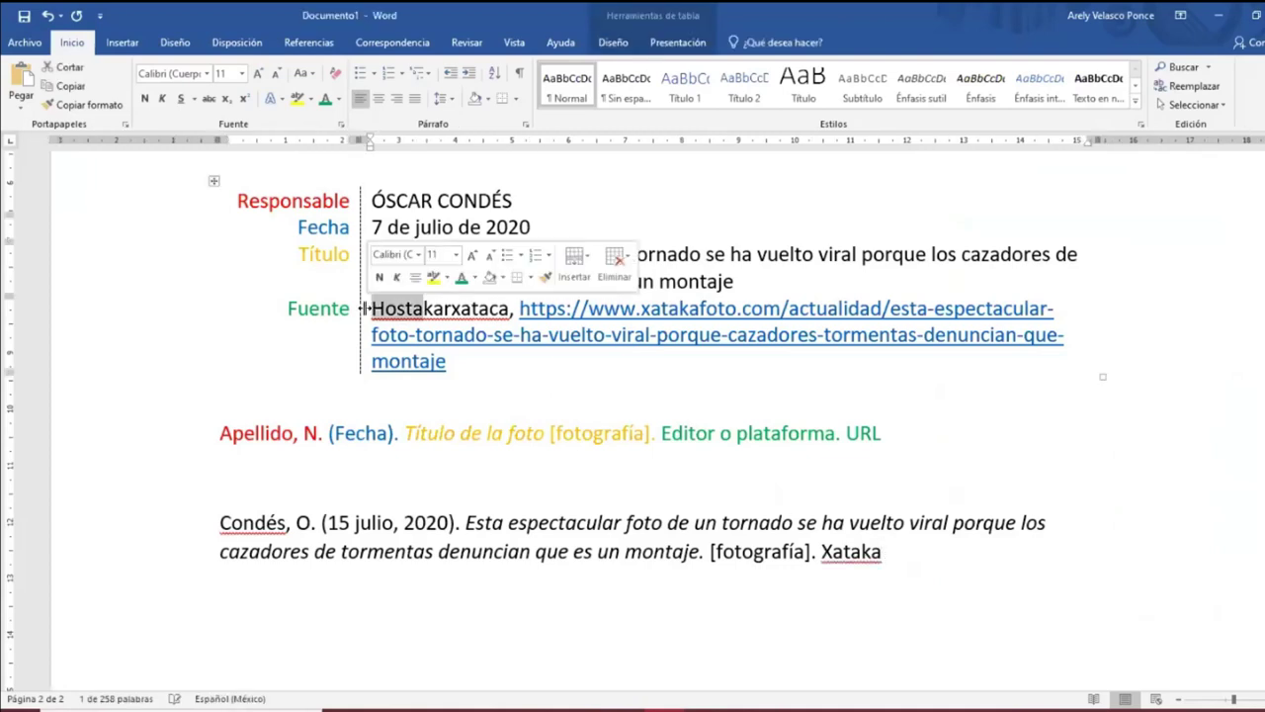
left_click(883, 552)
left_click(843, 552)
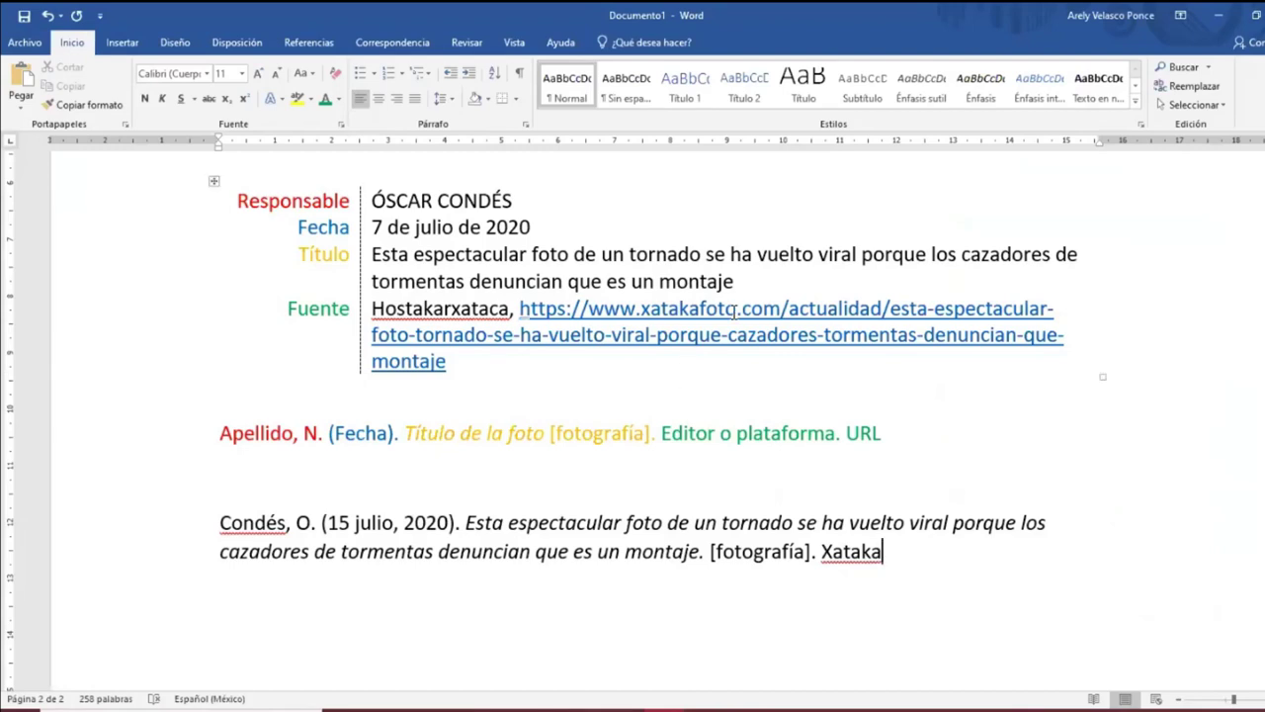
left_click_drag(736, 309, 639, 309)
key("ctrl+c")
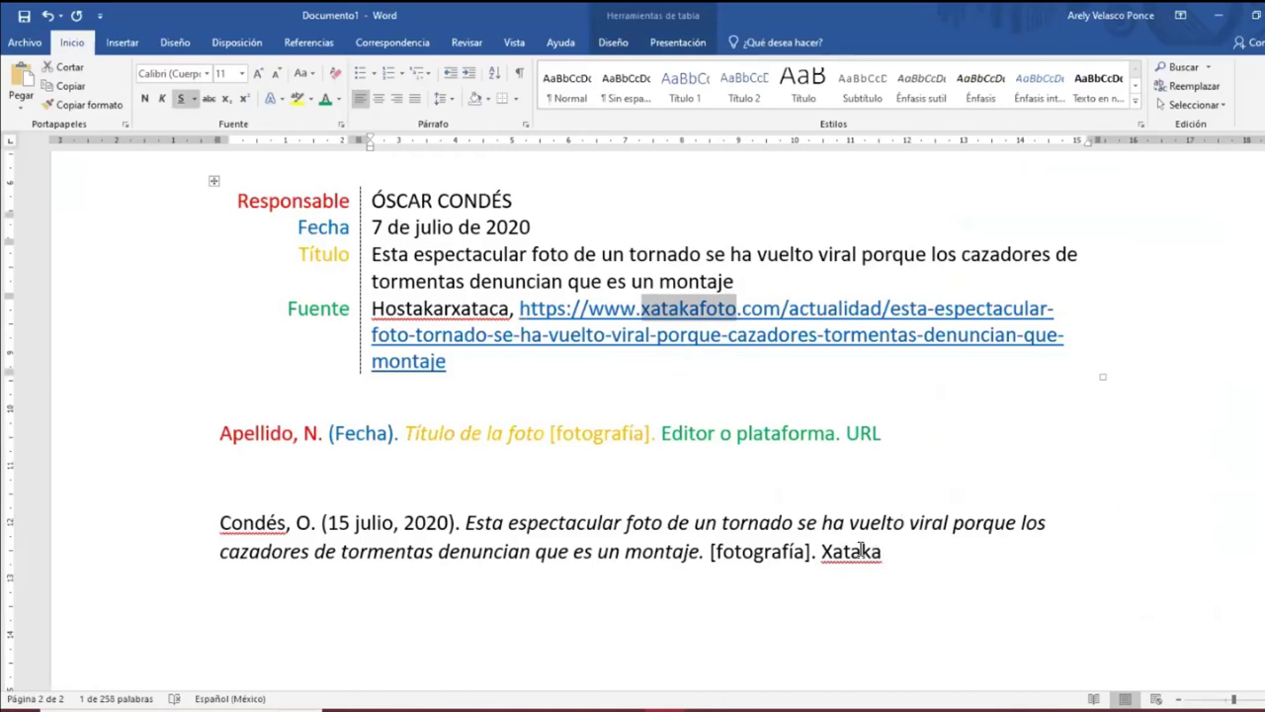
double_click(861, 550)
key("ctrl+v")
left_click(835, 551)
key("BackSpace")
type("X")
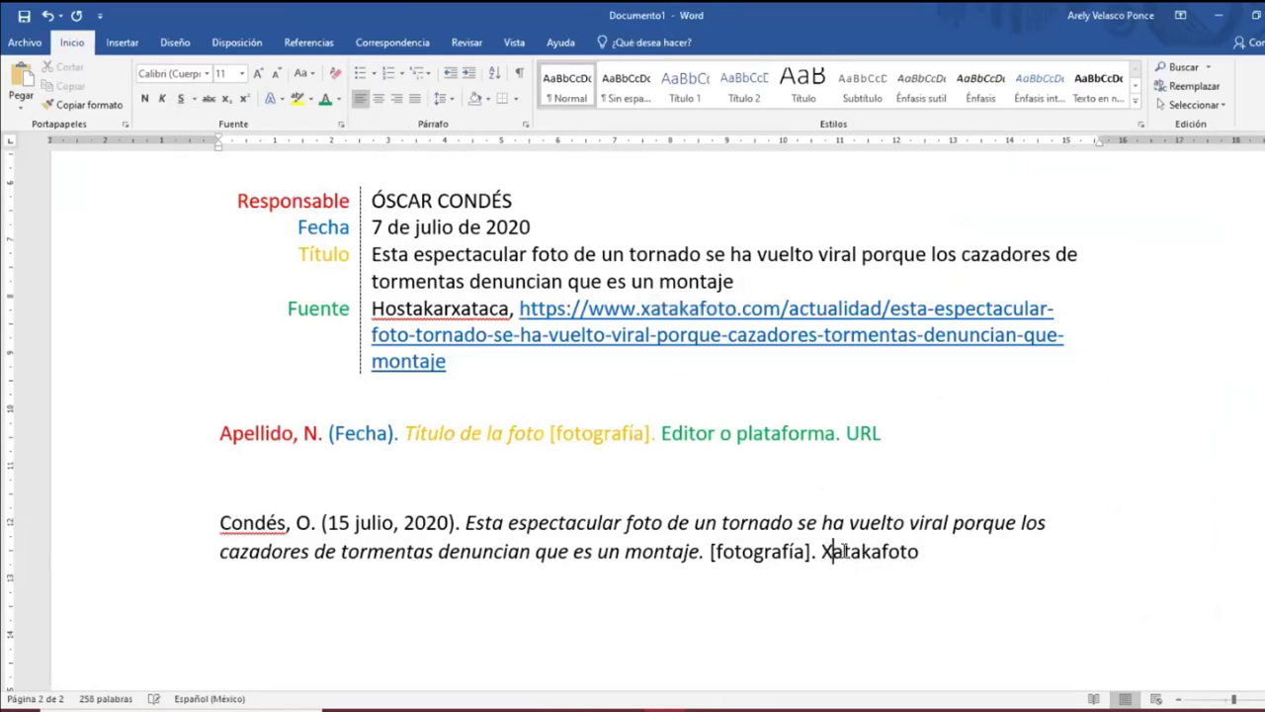
left_click(923, 550)
type(",")
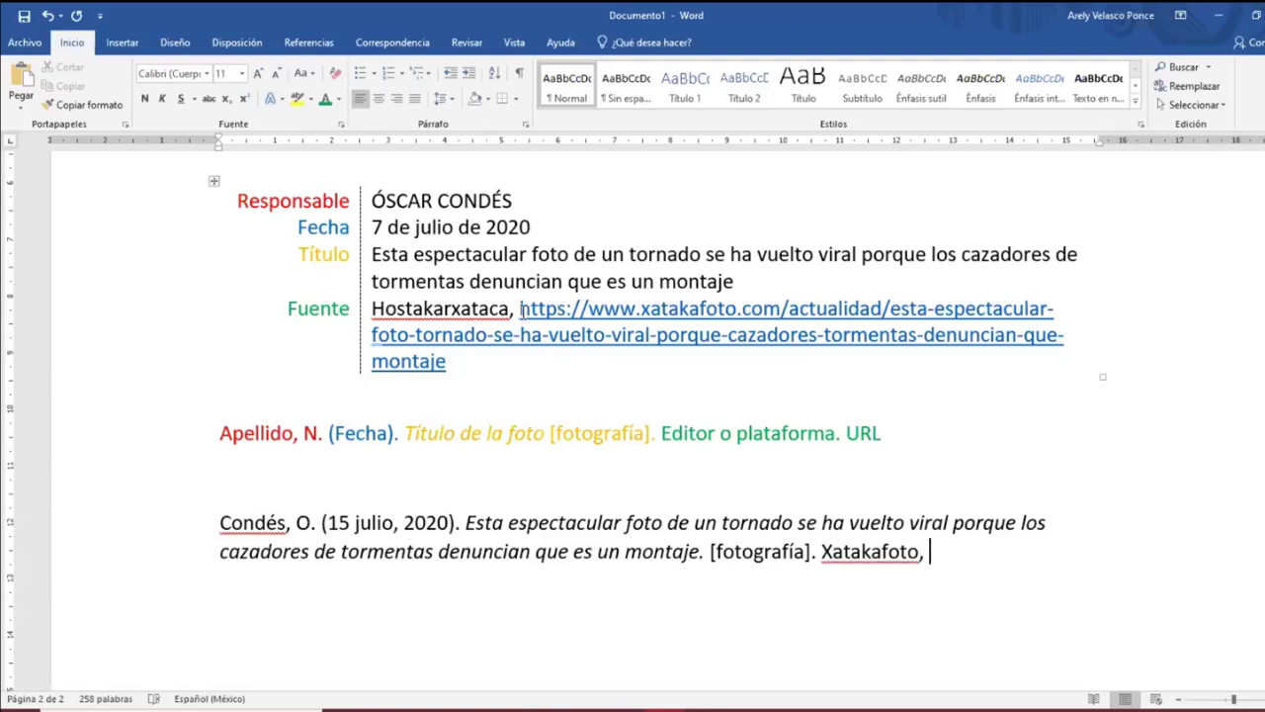
Paste the article URL from the Fuente cell at the end of the reference.
left_click_drag(522, 310, 546, 338)
key("ctrl+c")
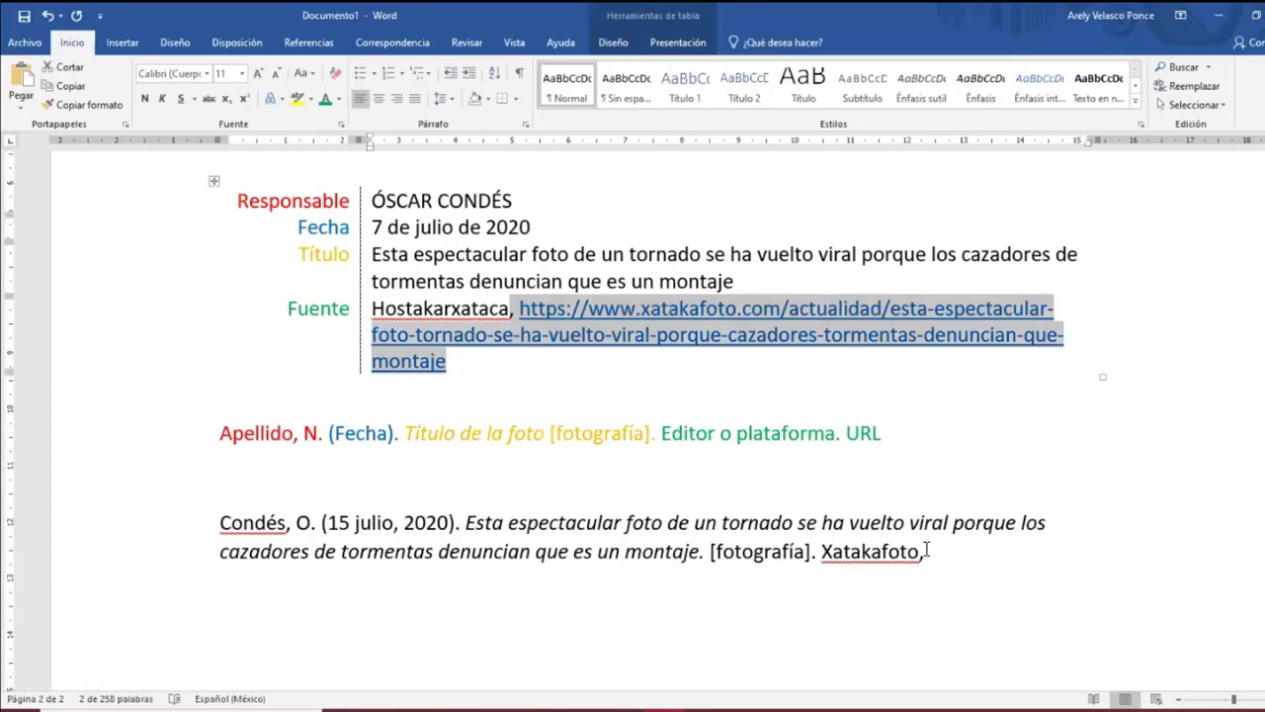
left_click(927, 550)
key("ctrl+v")
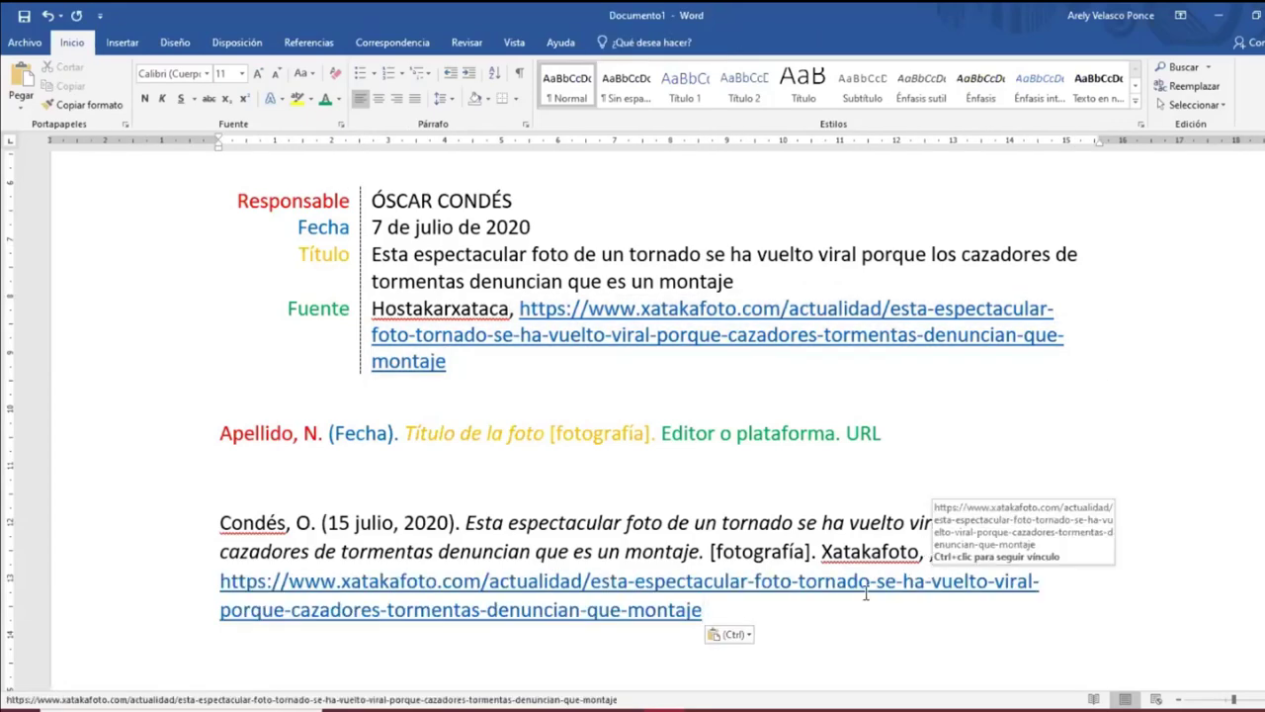
scroll(1048, 593, "down", 2)
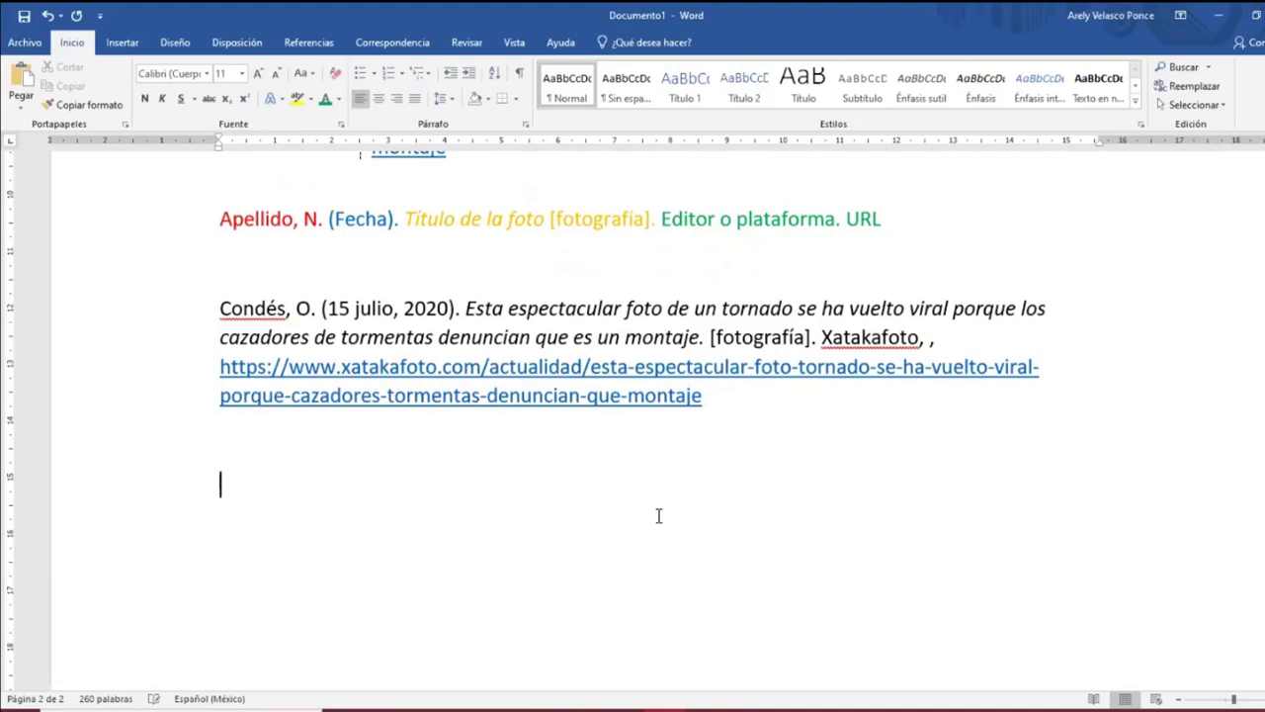
scroll(659, 515, "up", 1)
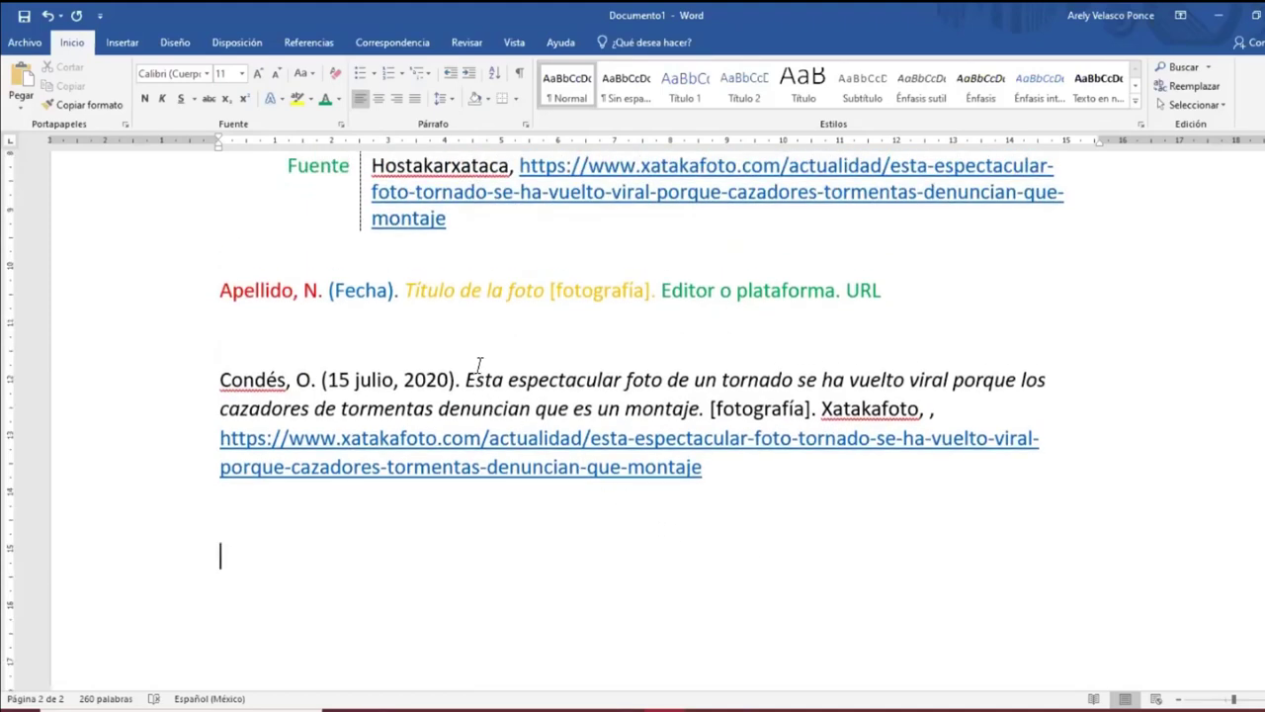
scroll(603, 523, "down", 1)
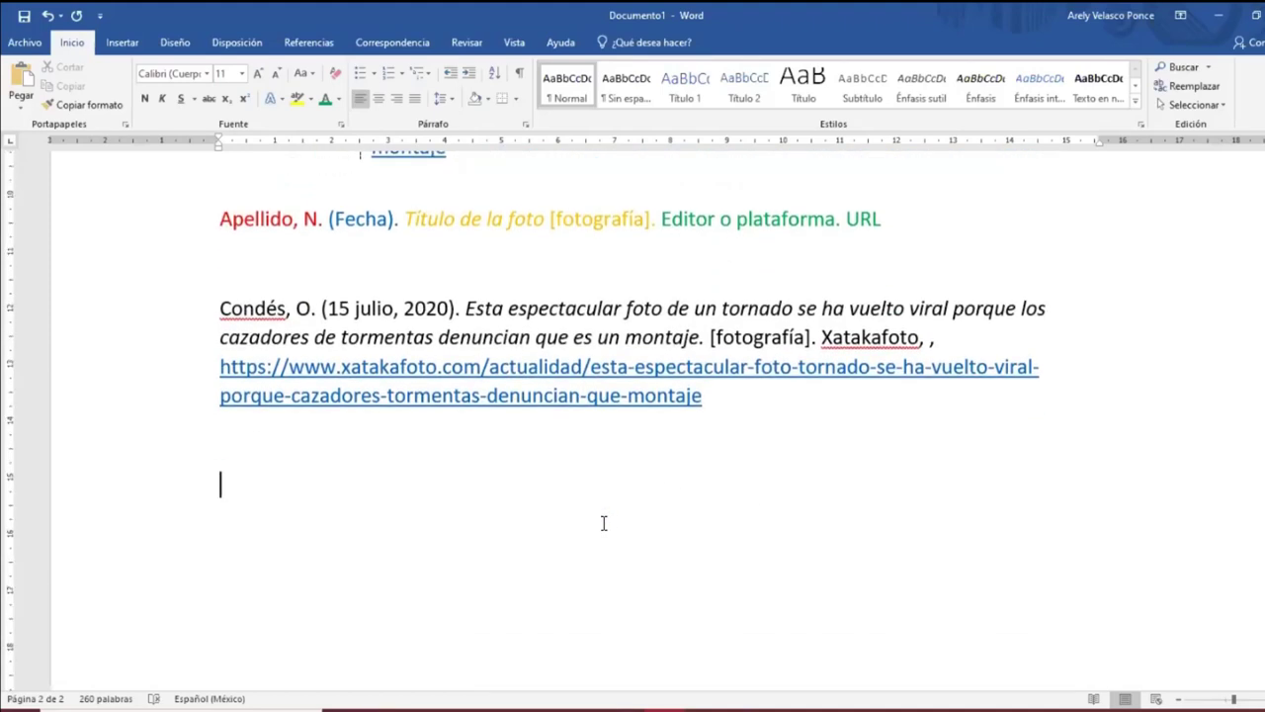
scroll(607, 503, "down", 1)
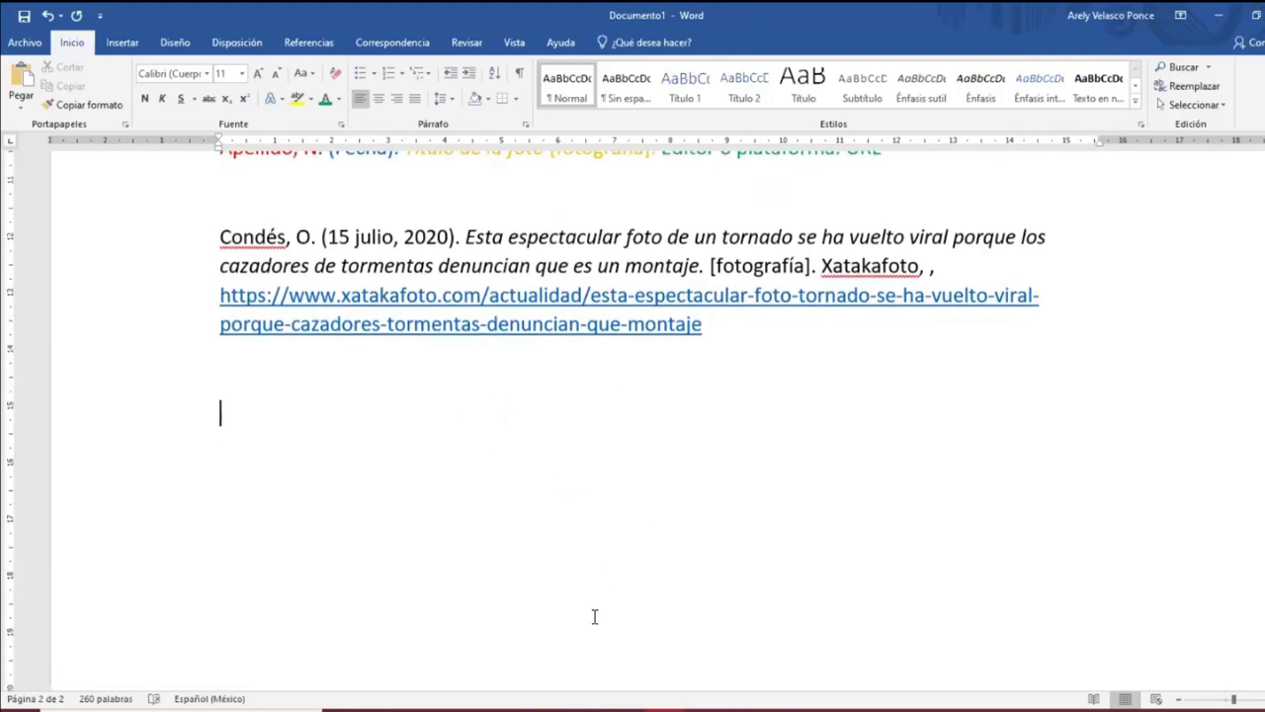
Save the article's tornado photo to Descargas as 1366_2000.jpg via Guardar imagen como.
left_click(584, 708)
scroll(536, 325, "up", 5)
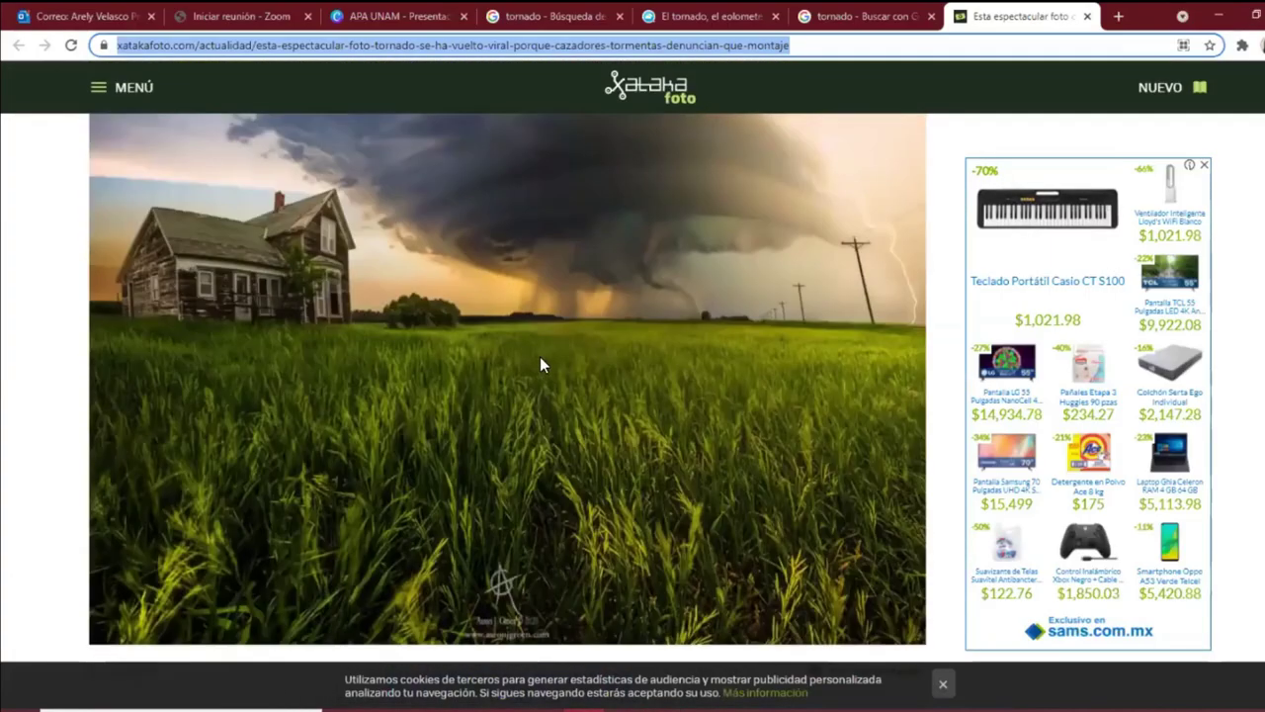
right_click(539, 363)
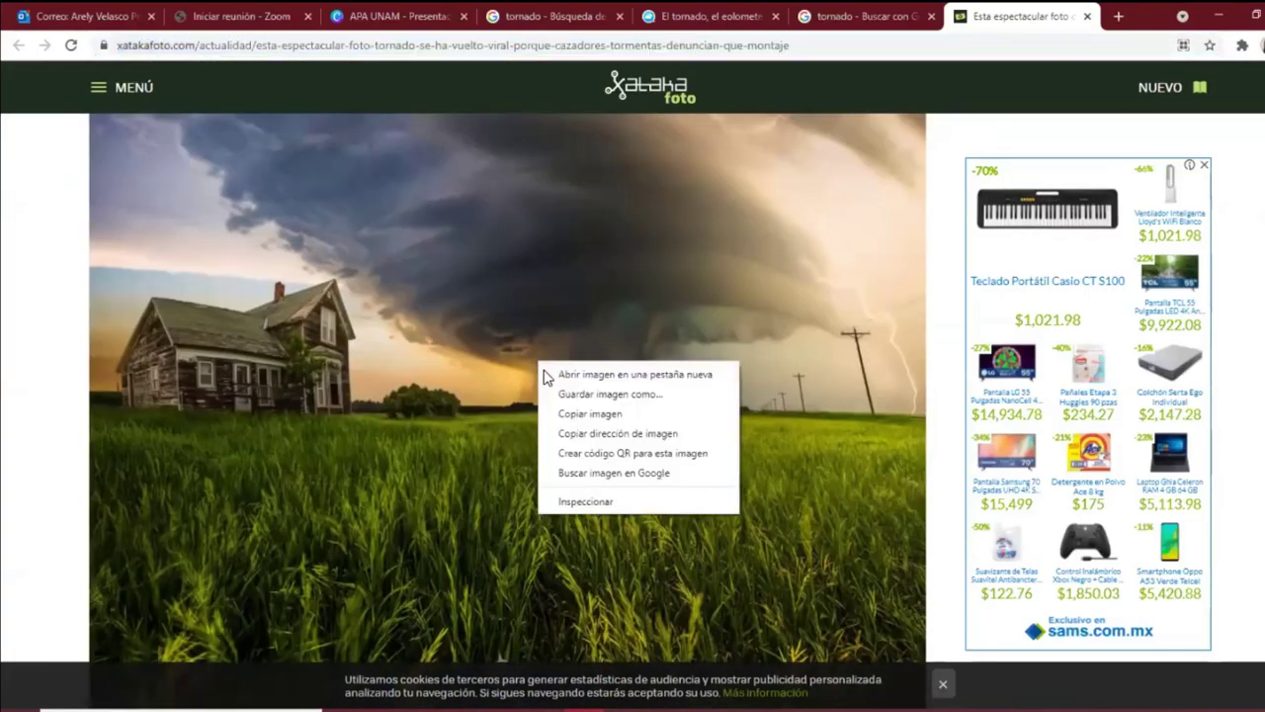
left_click(603, 395)
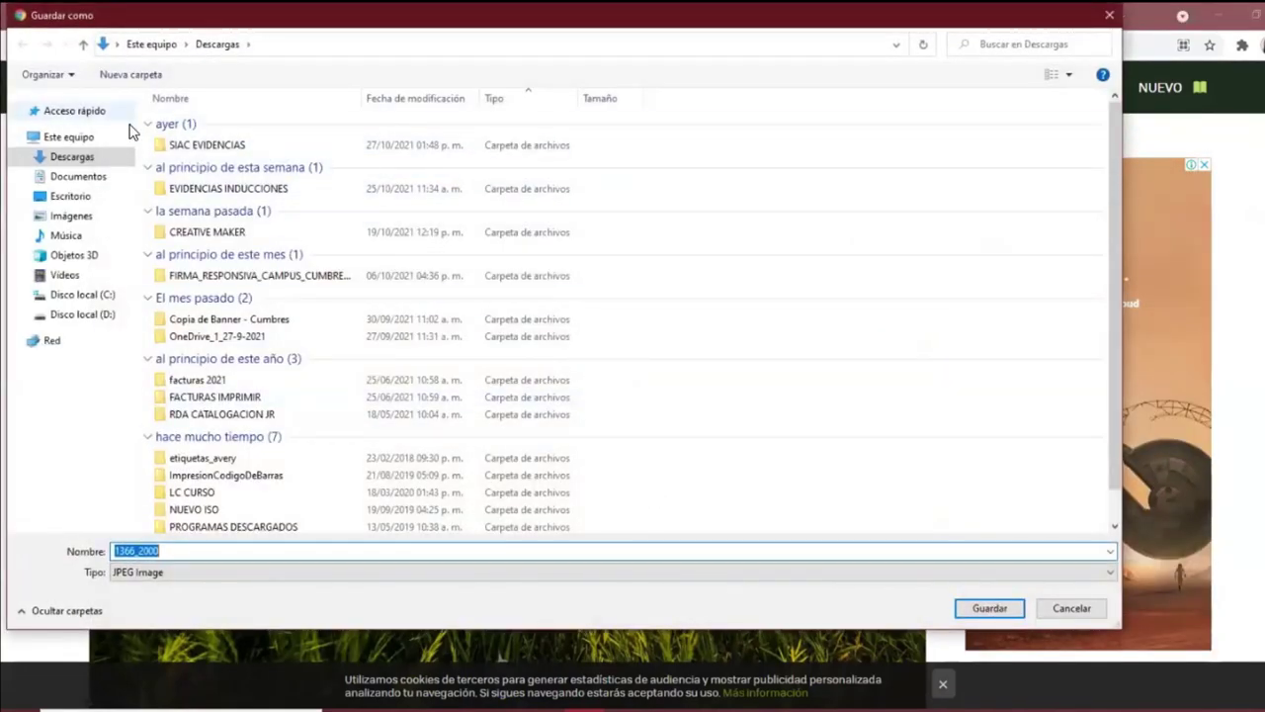
key("Return")
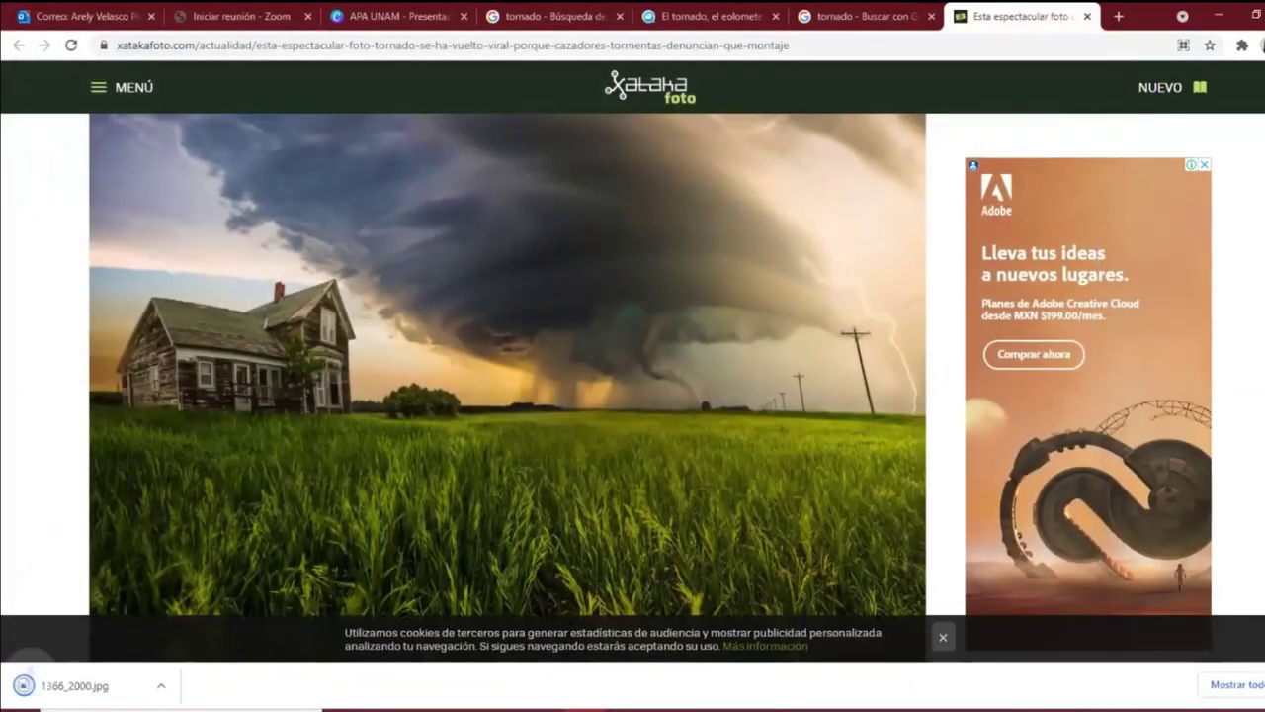
key("alt+Tab")
scroll(284, 333, "down", 2)
Insert the picture 1366_2000 from Descargas on the line below the reference.
scroll(285, 333, "up", 3)
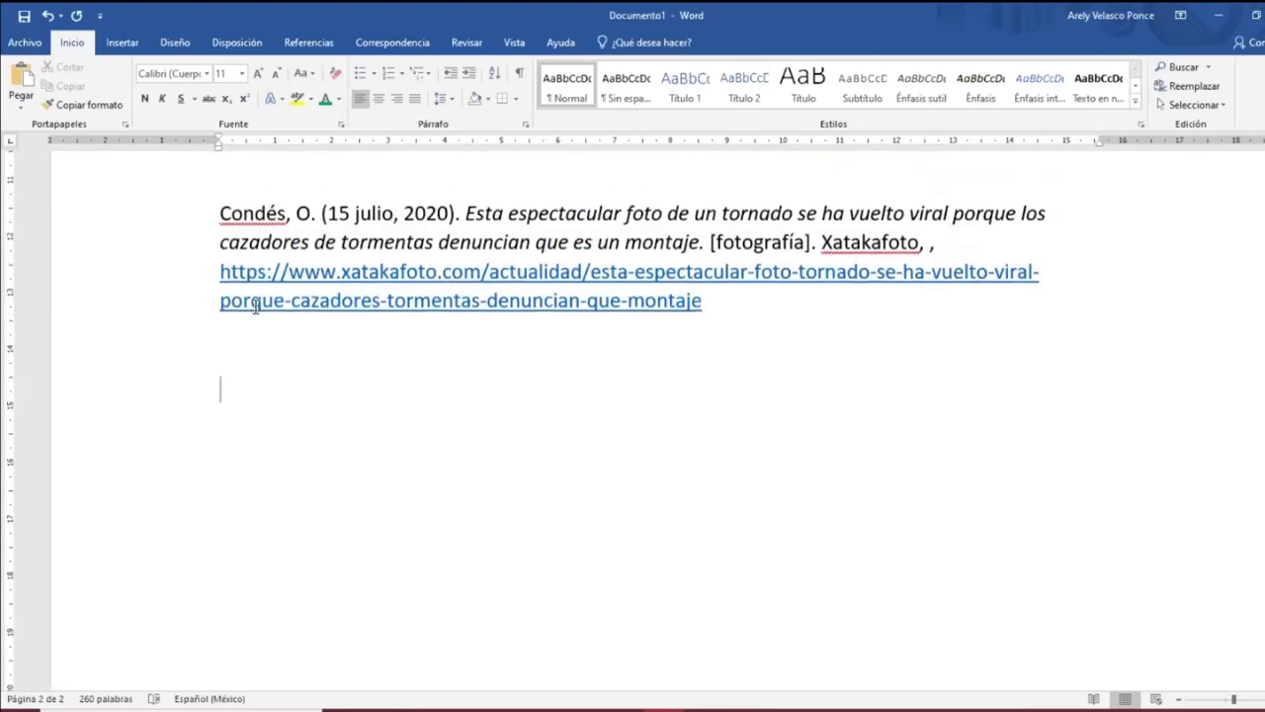
right_click(231, 428)
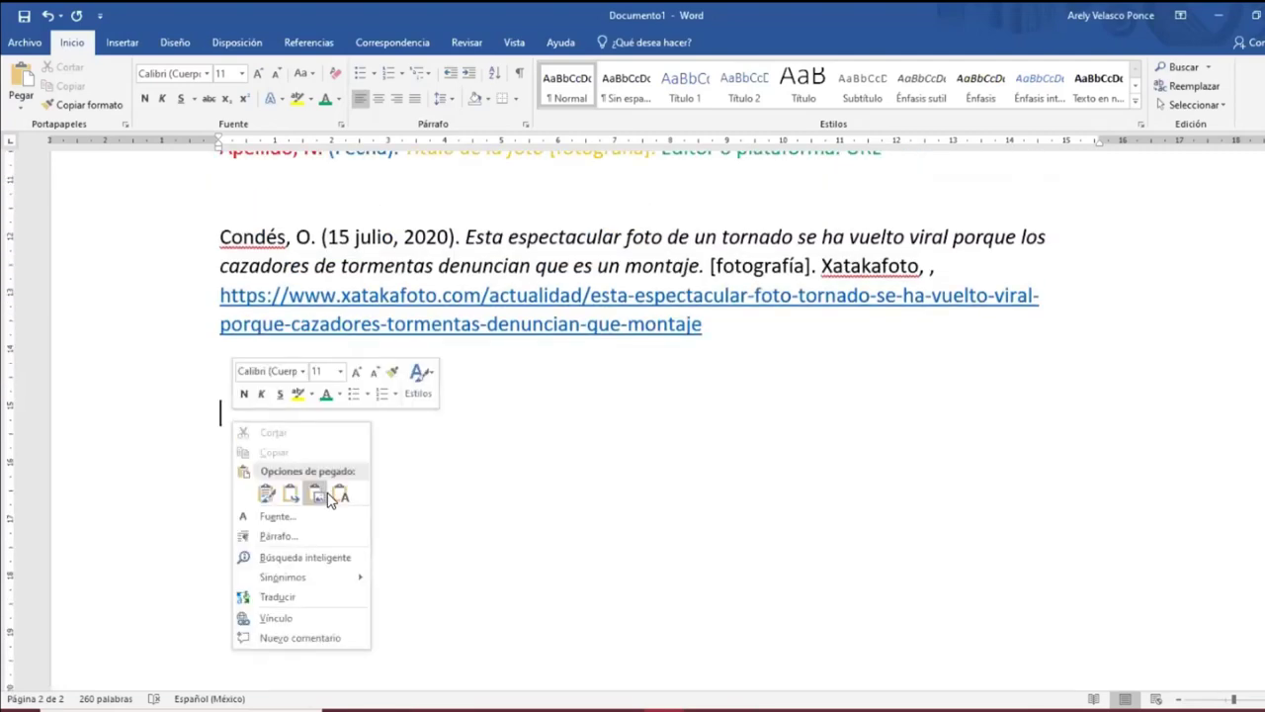
left_click(119, 45)
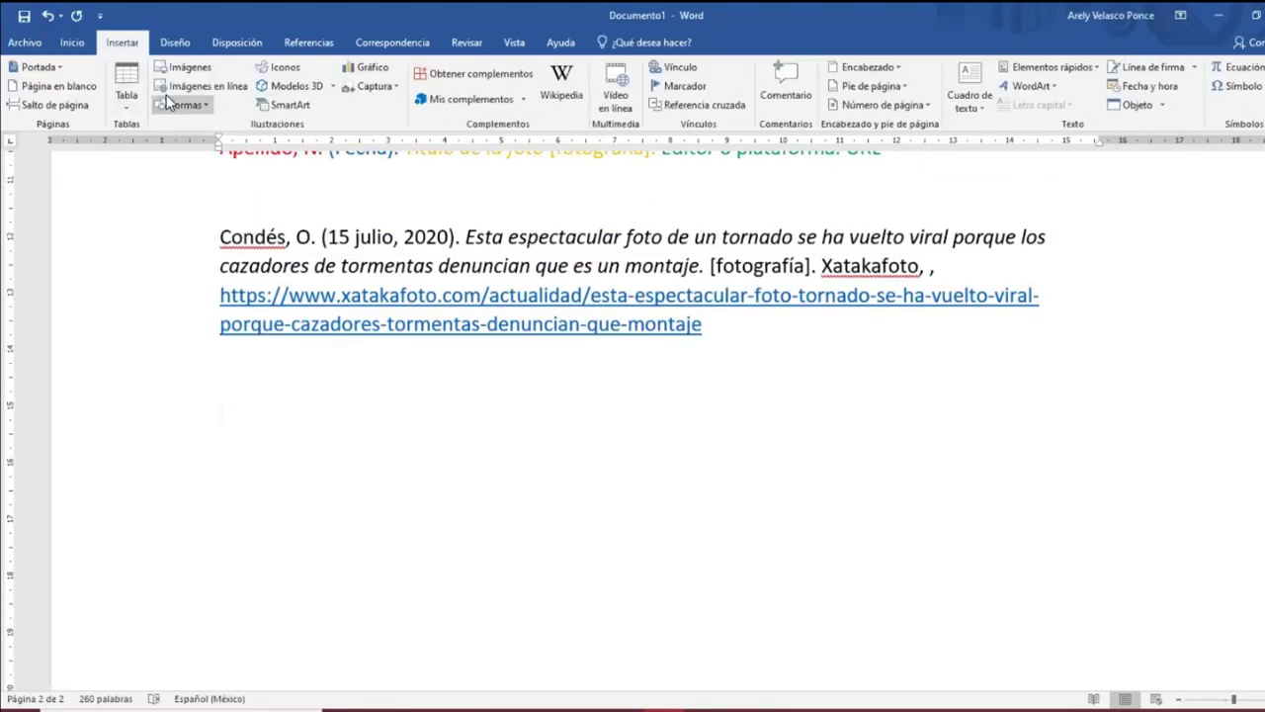
left_click(182, 66)
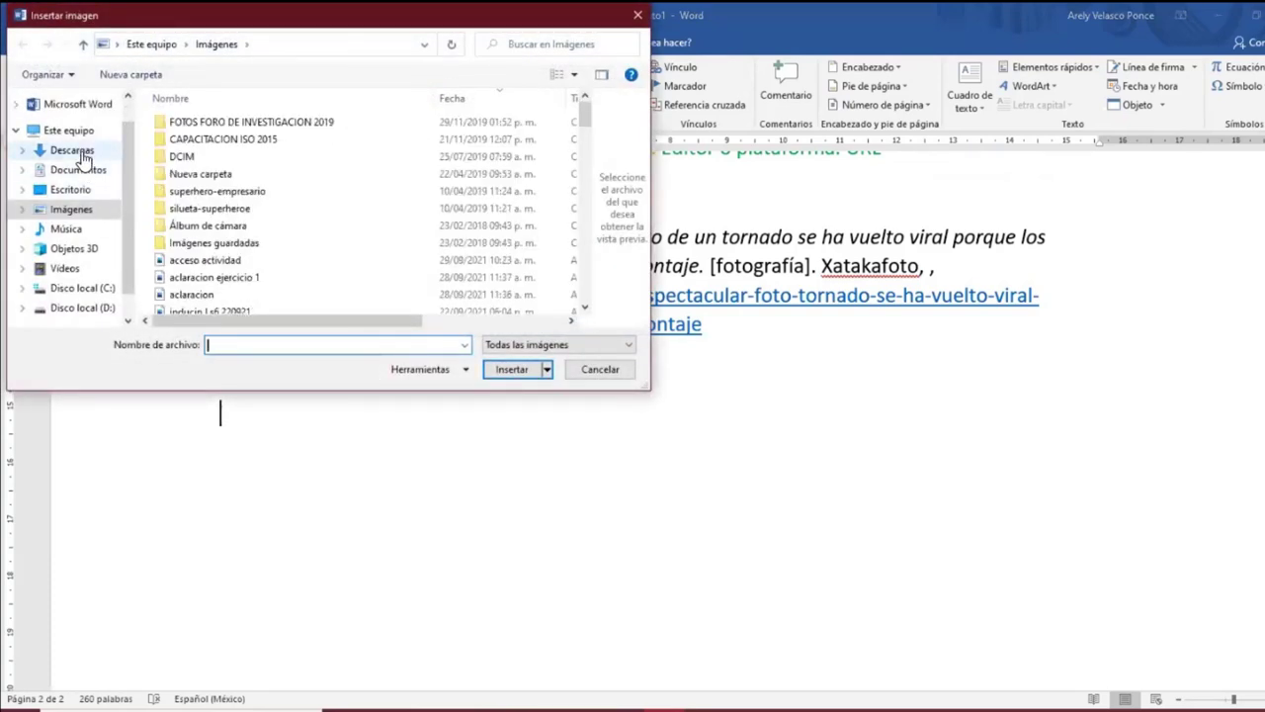
left_click(71, 150)
left_click(191, 145)
left_click(512, 375)
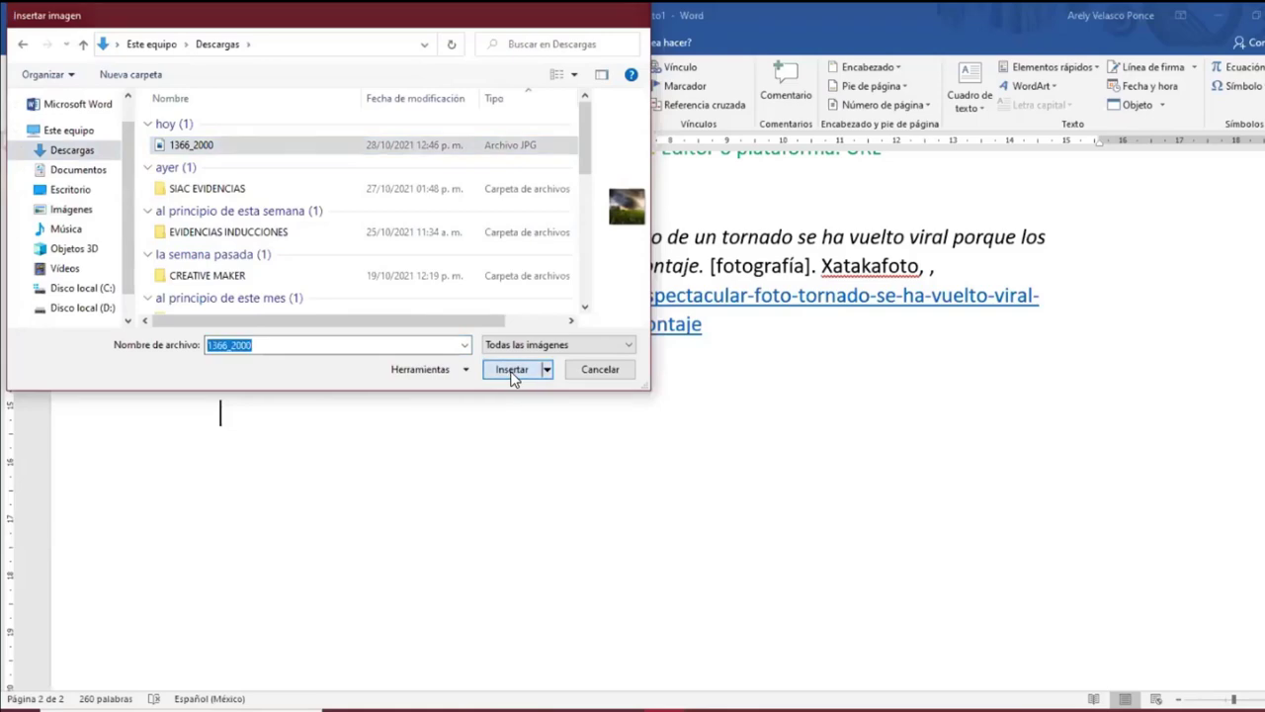
Resize the tornado photo down to a small picture about 4 cm wide.
scroll(1045, 551, "down", 10)
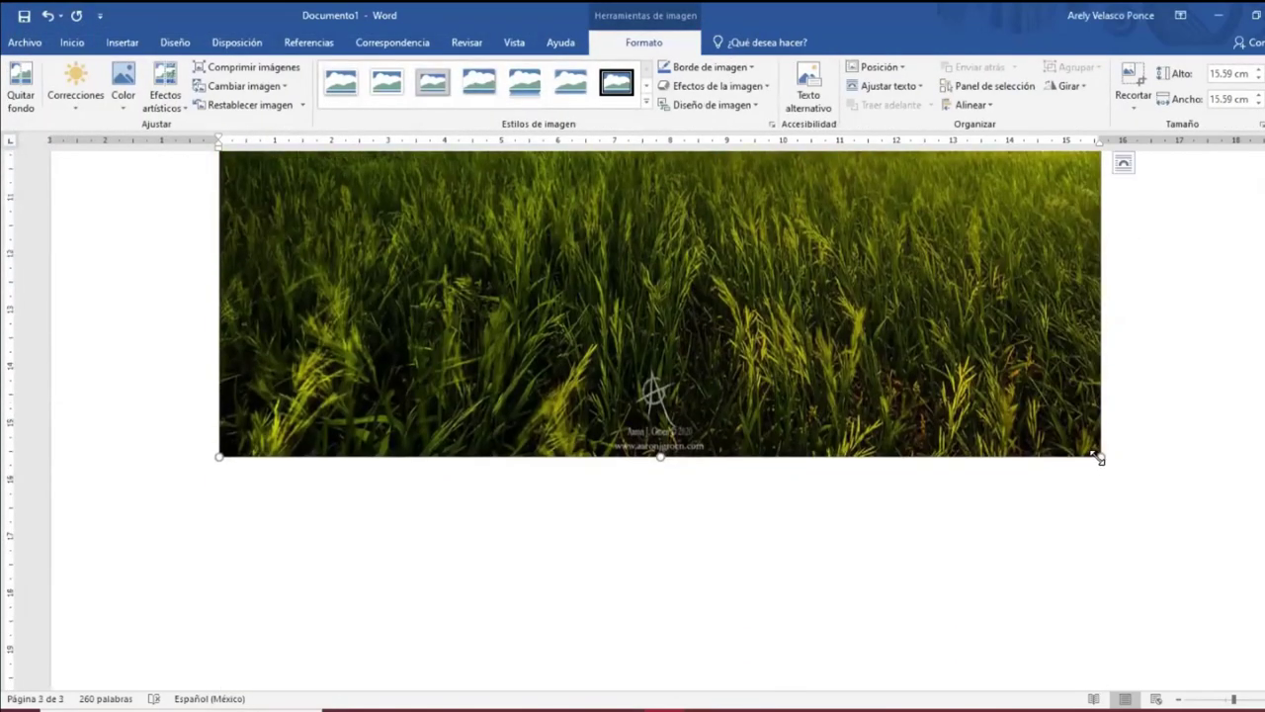
left_click_drag(1099, 458, 831, 187)
scroll(810, 466, "up", 10)
scroll(800, 526, "down", 10)
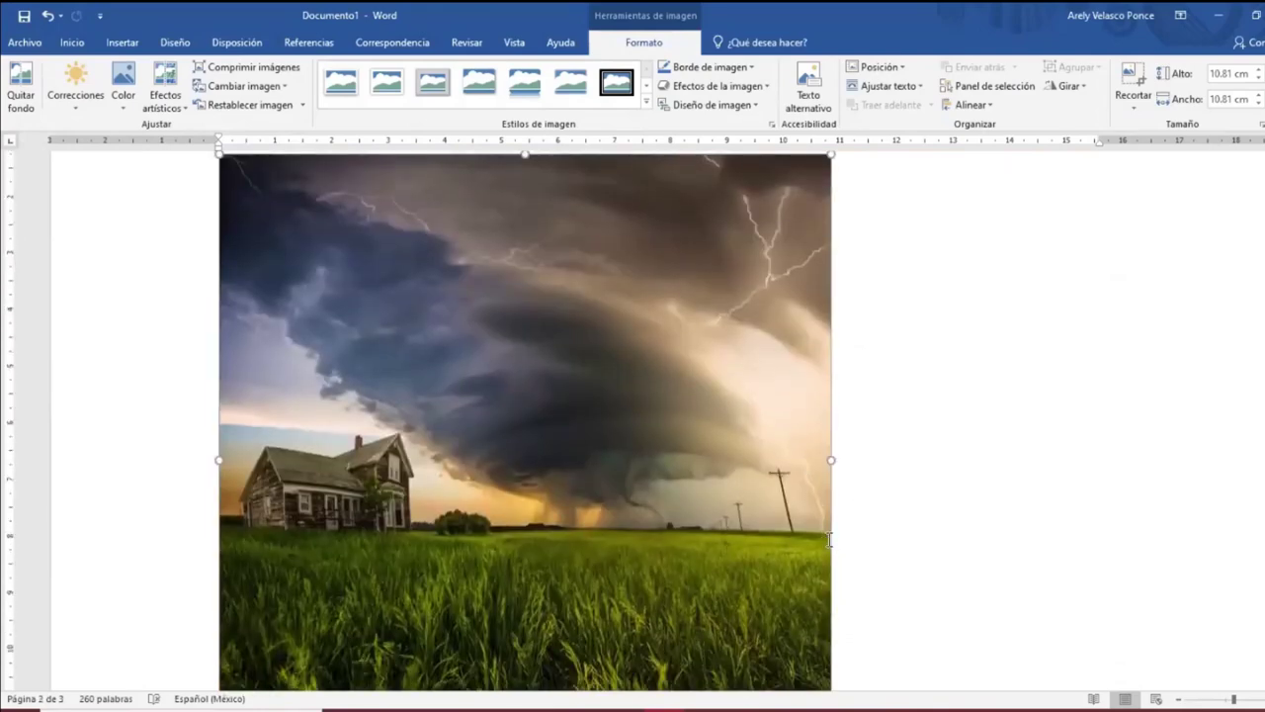
left_click_drag(831, 480, 584, 247)
scroll(734, 429, "up", 5)
scroll(648, 474, "down", 2)
left_click_drag(582, 517, 454, 387)
left_click(390, 432)
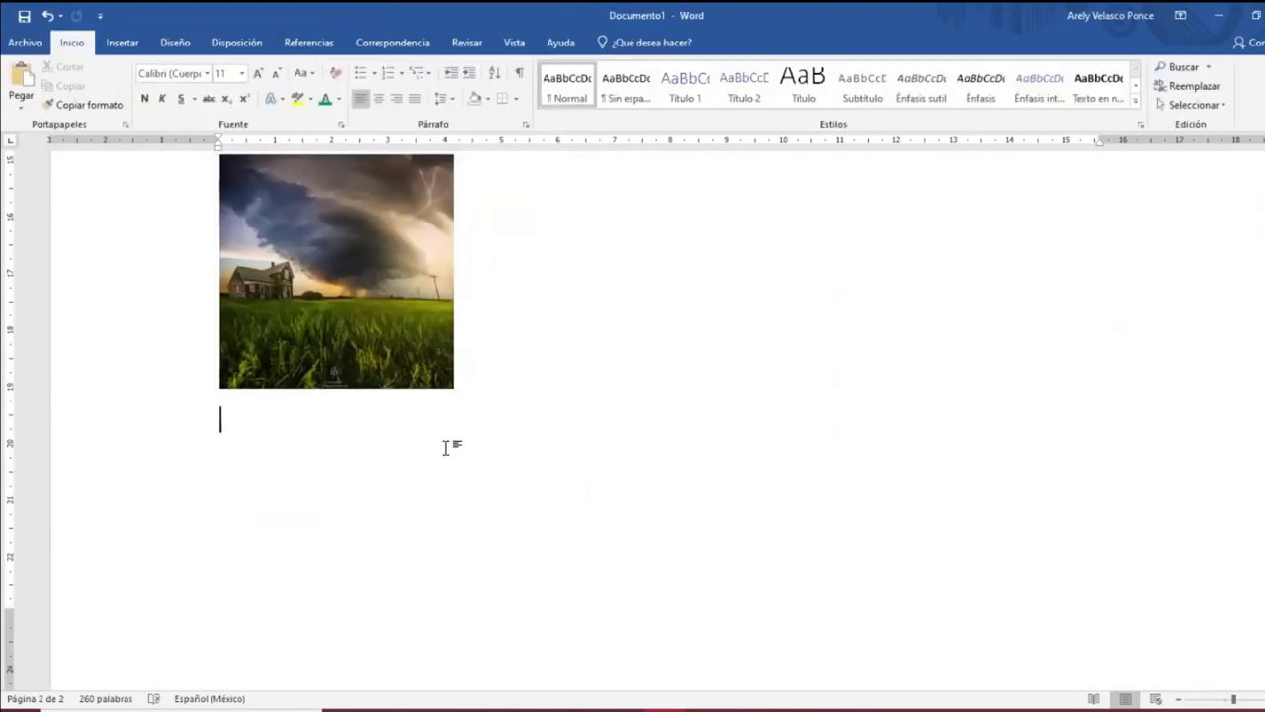
scroll(624, 508, "up", 3)
scroll(652, 495, "up", 1)
scroll(652, 495, "down", 1)
scroll(653, 494, "up", 1)
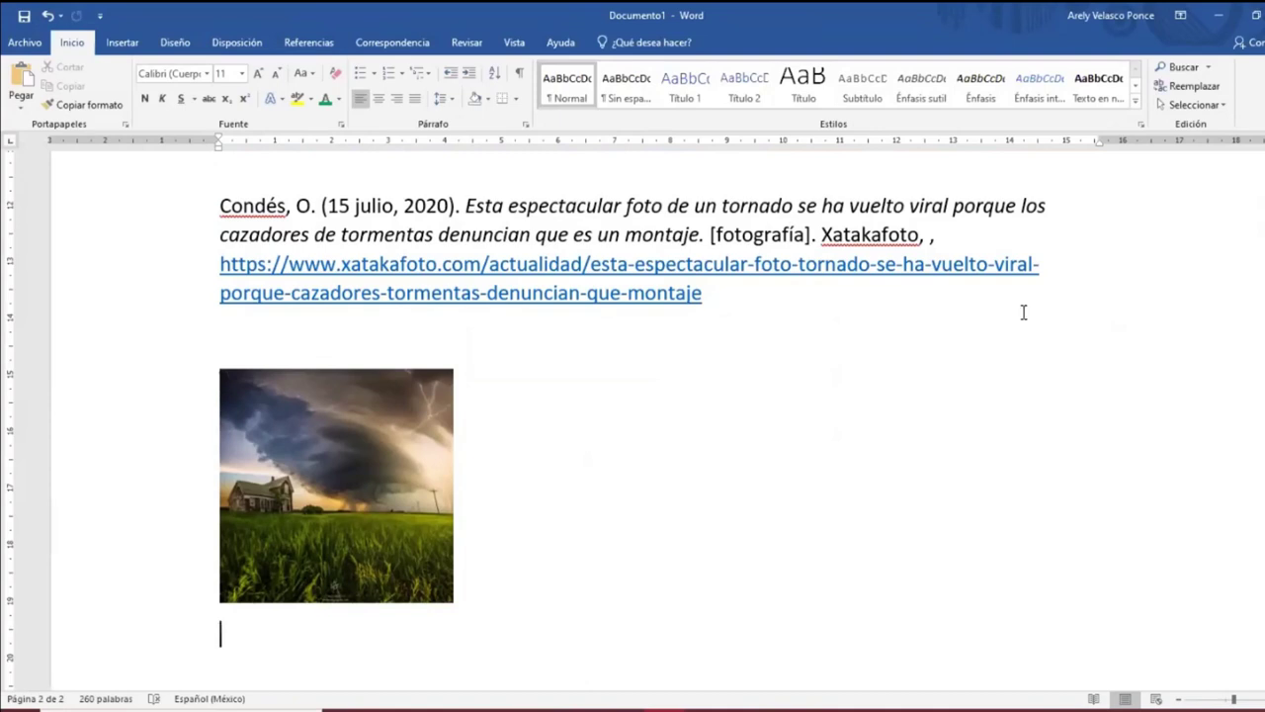
Delete the doubled comma after Xatakafoto and put the caret on the empty line below the photo.
left_click(944, 235)
key("BackSpace")
key("BackSpace")
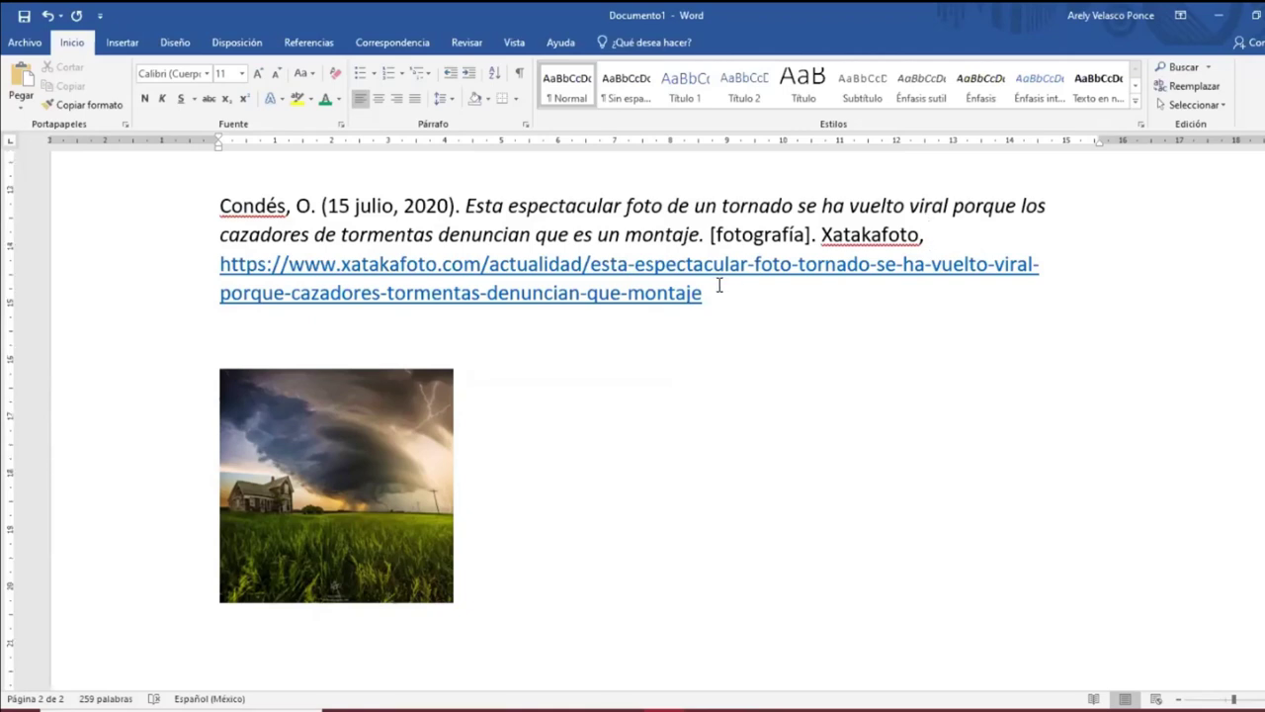
scroll(720, 285, "down", 1)
left_click(262, 558)
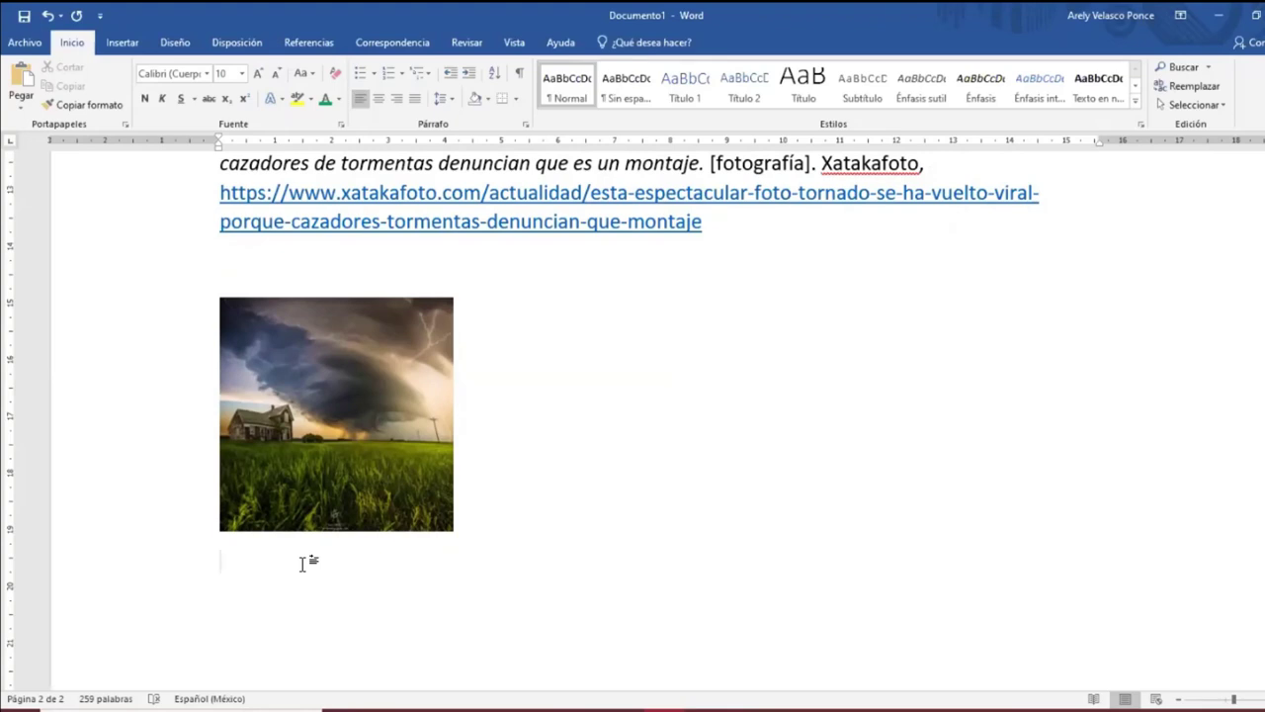
Type the caption 'Fotografía sin título, 2020', accepting the accented spelling suggestion.
type("Fotografia si")
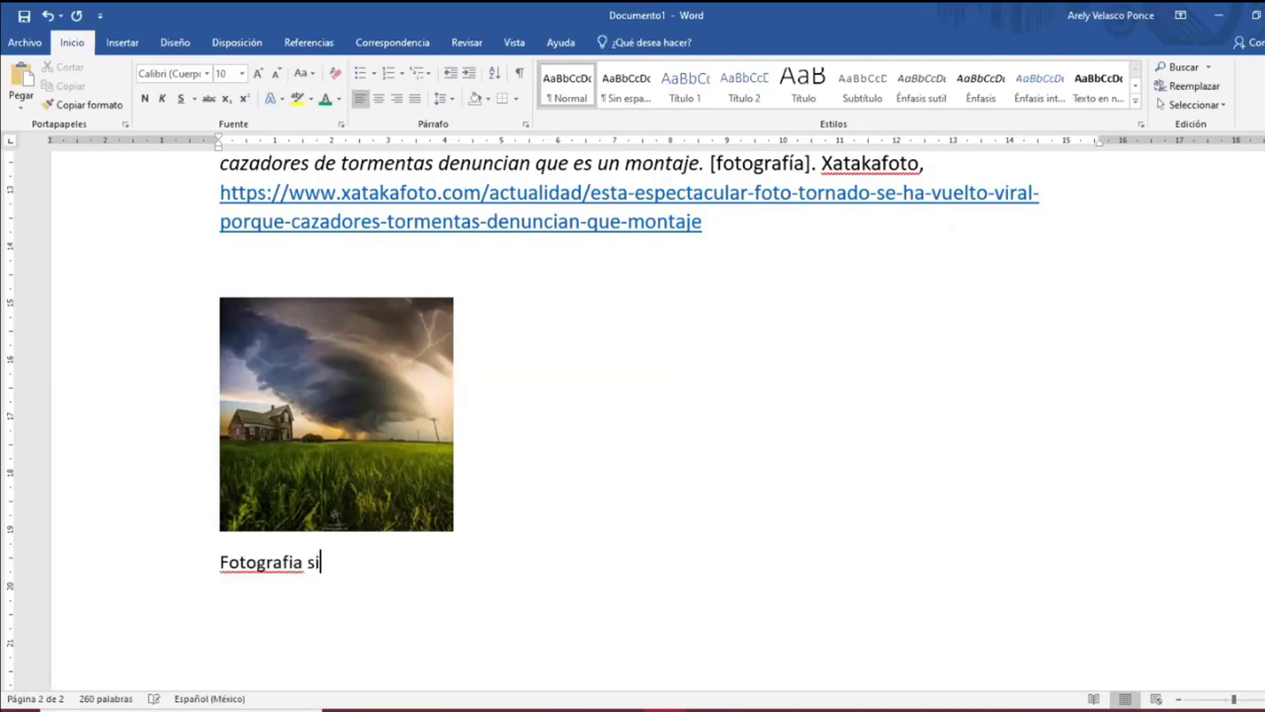
type("n título")
right_click(263, 560)
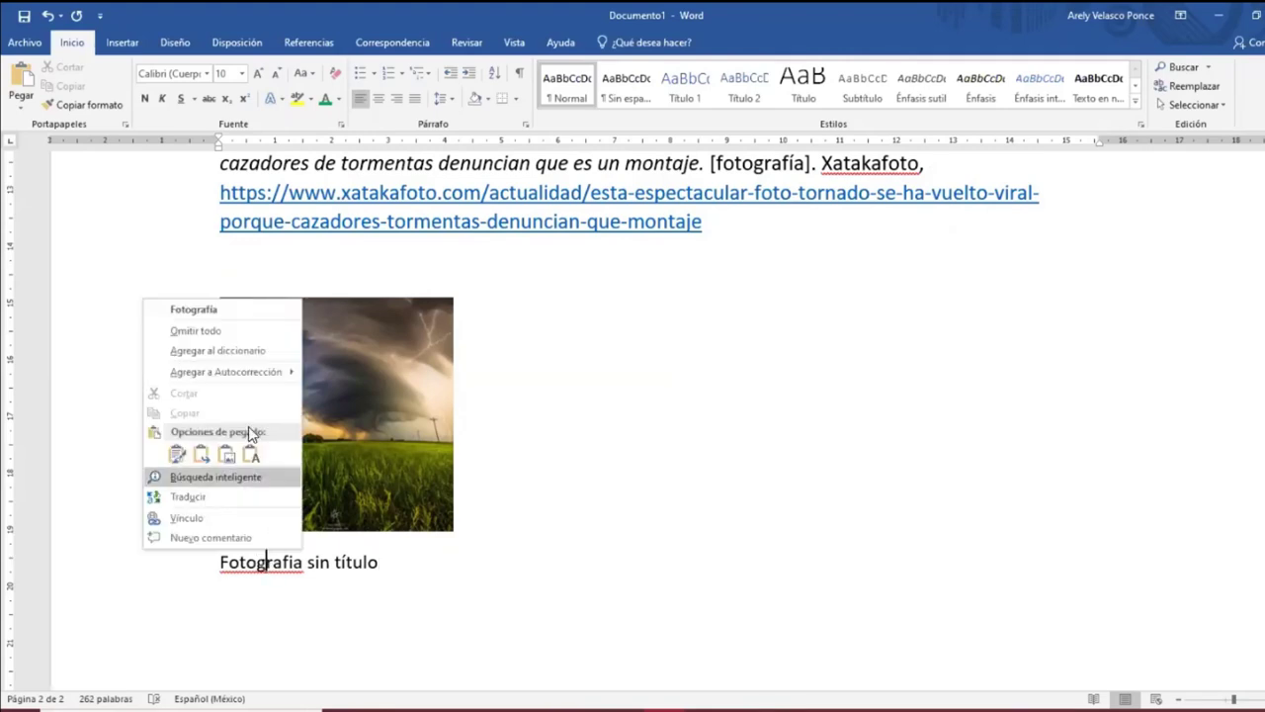
left_click(196, 316)
key("Left")
key("Left")
key("Left")
key("Left")
key("Left")
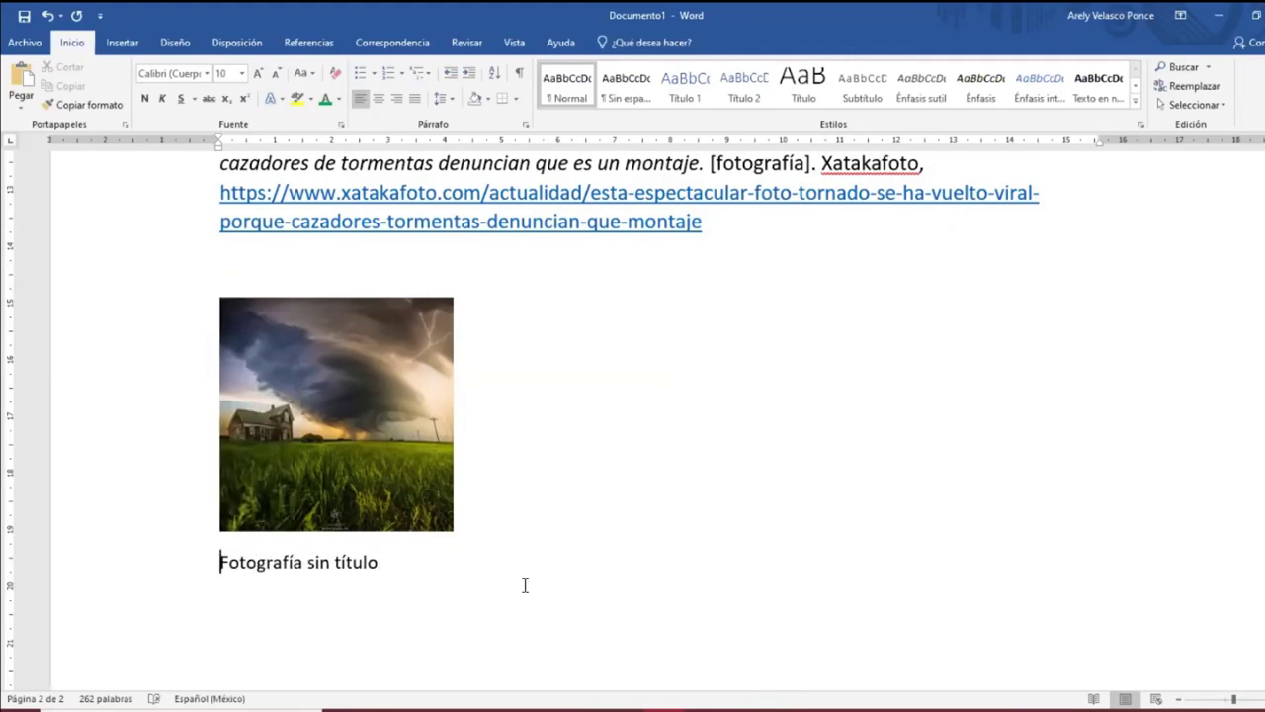
left_click(383, 561)
type(", 2020")
Check the font sizes of the reference text and the caption.
left_click(222, 561)
scroll(594, 571, "up", 3)
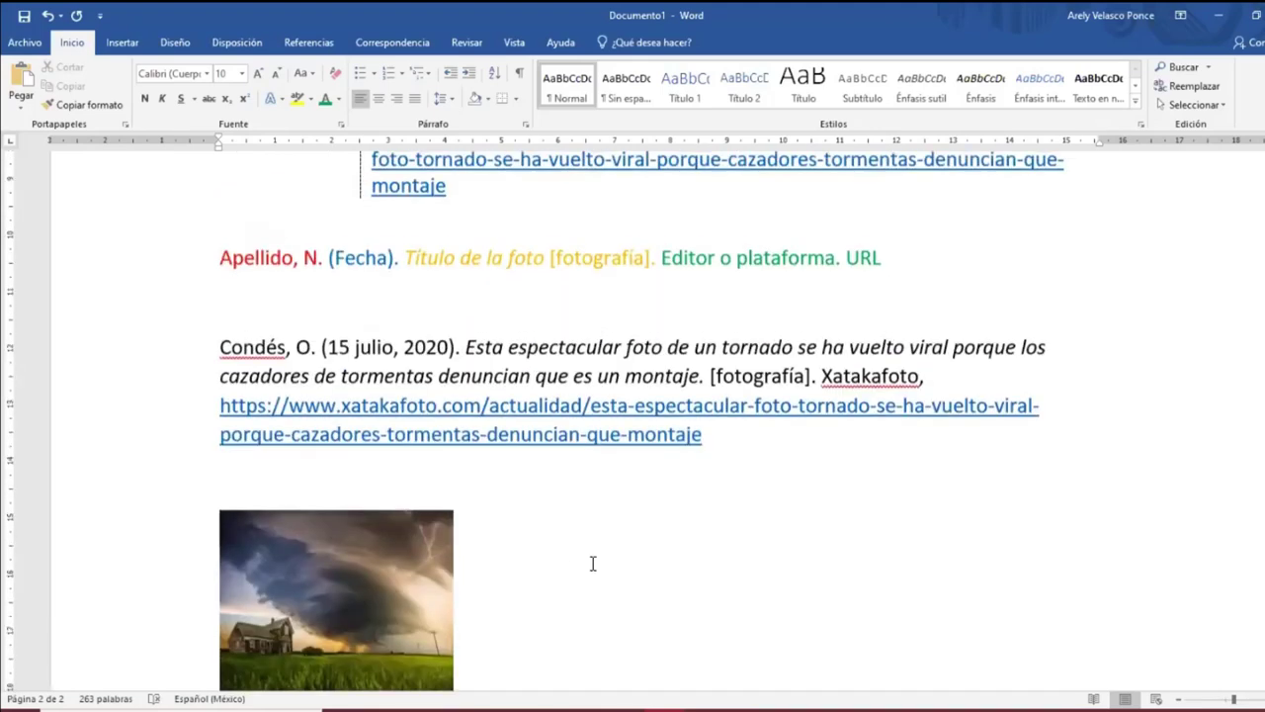
scroll(322, 348, "down", 2)
left_click(320, 207)
scroll(337, 360, "down", 1)
scroll(347, 353, "up", 1)
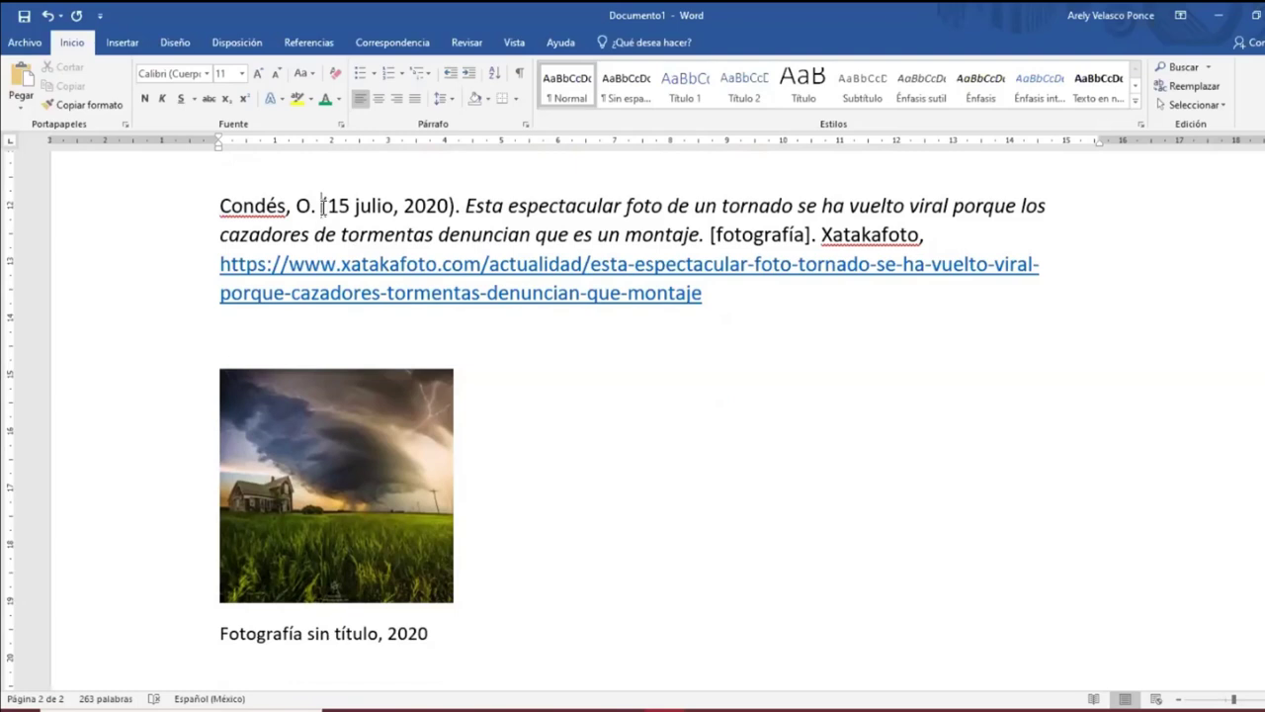
scroll(271, 325, "down", 4)
left_click(222, 347)
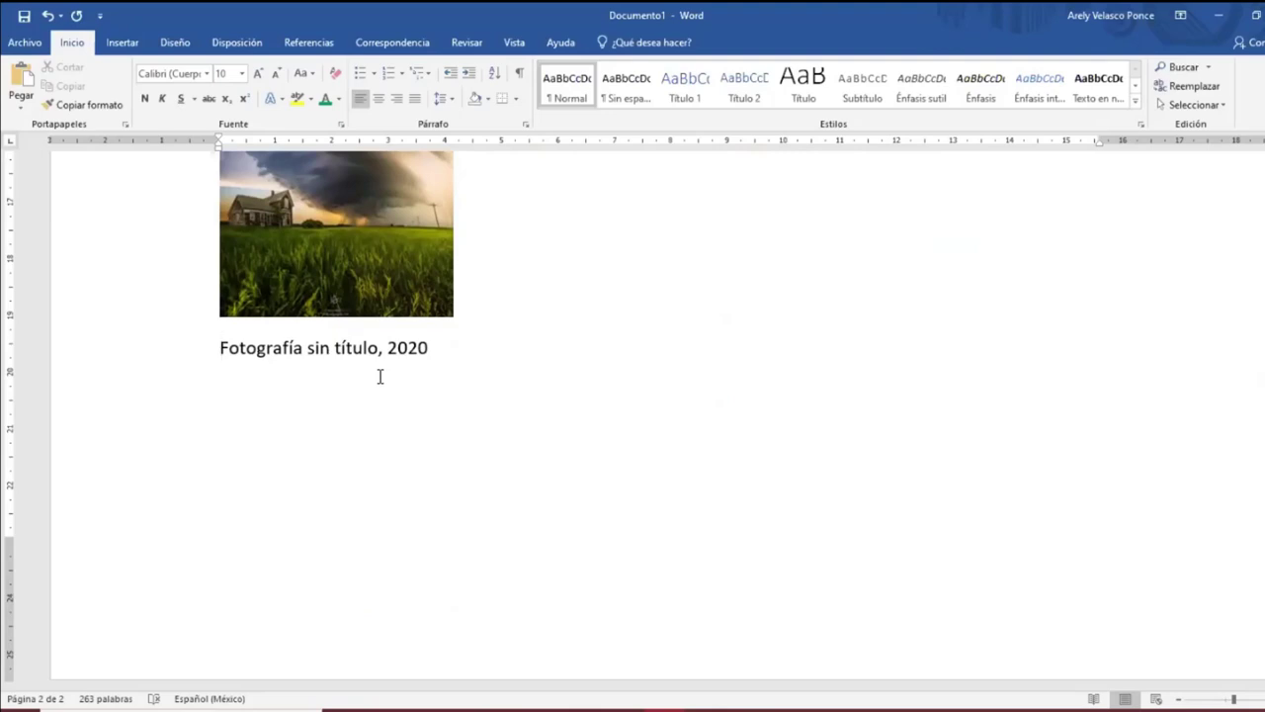
Review the caption line, ending with the caret at its start.
left_click(453, 352)
scroll(465, 350, "up", 1)
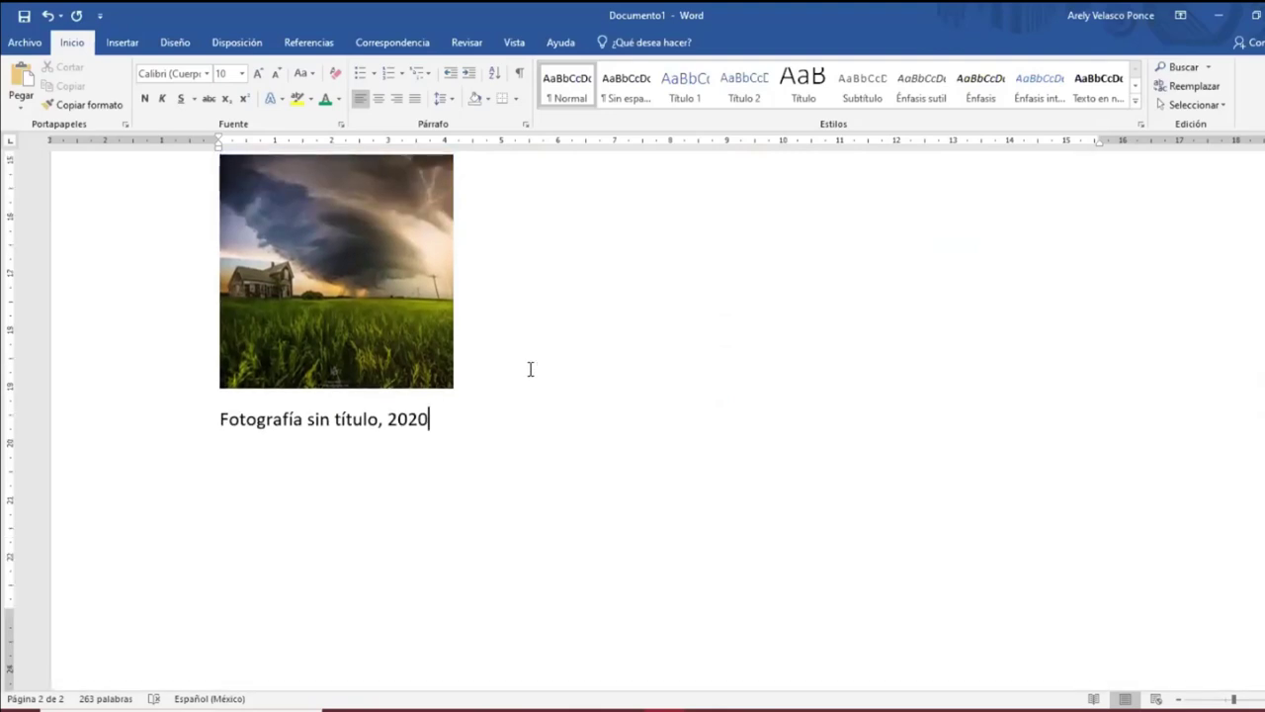
scroll(530, 369, "up", 1)
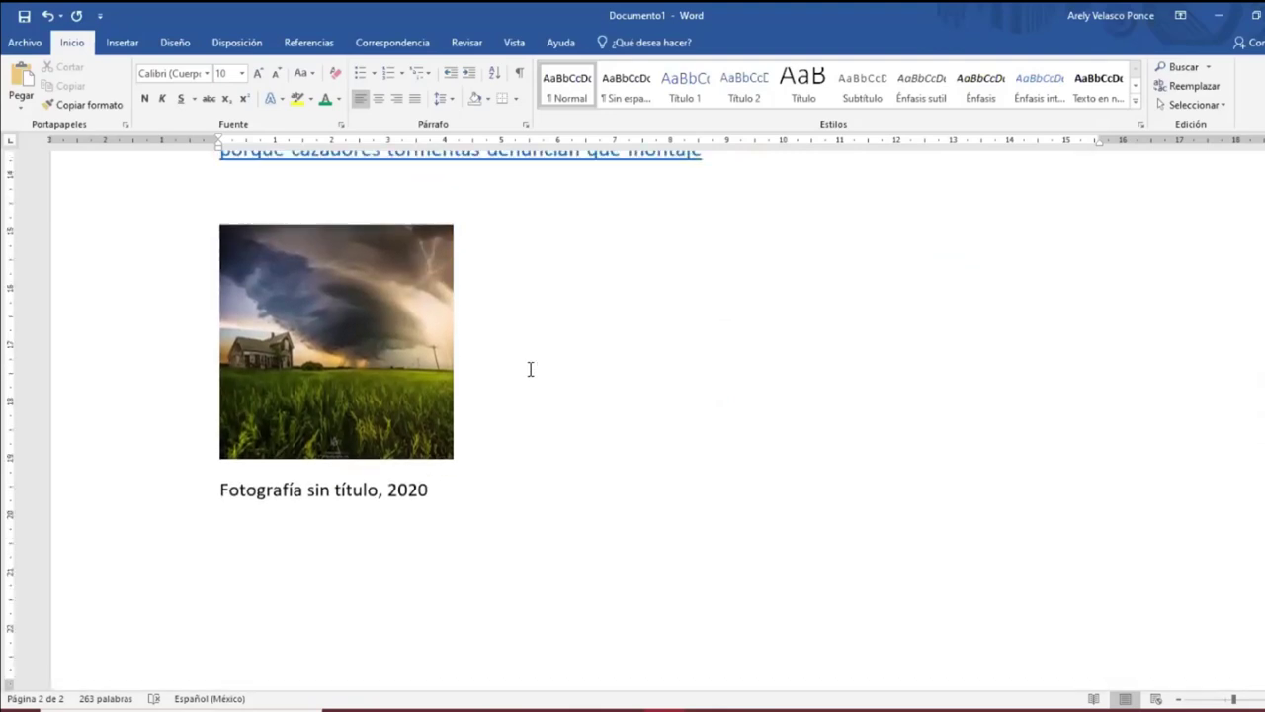
left_click(208, 497)
left_click(511, 479)
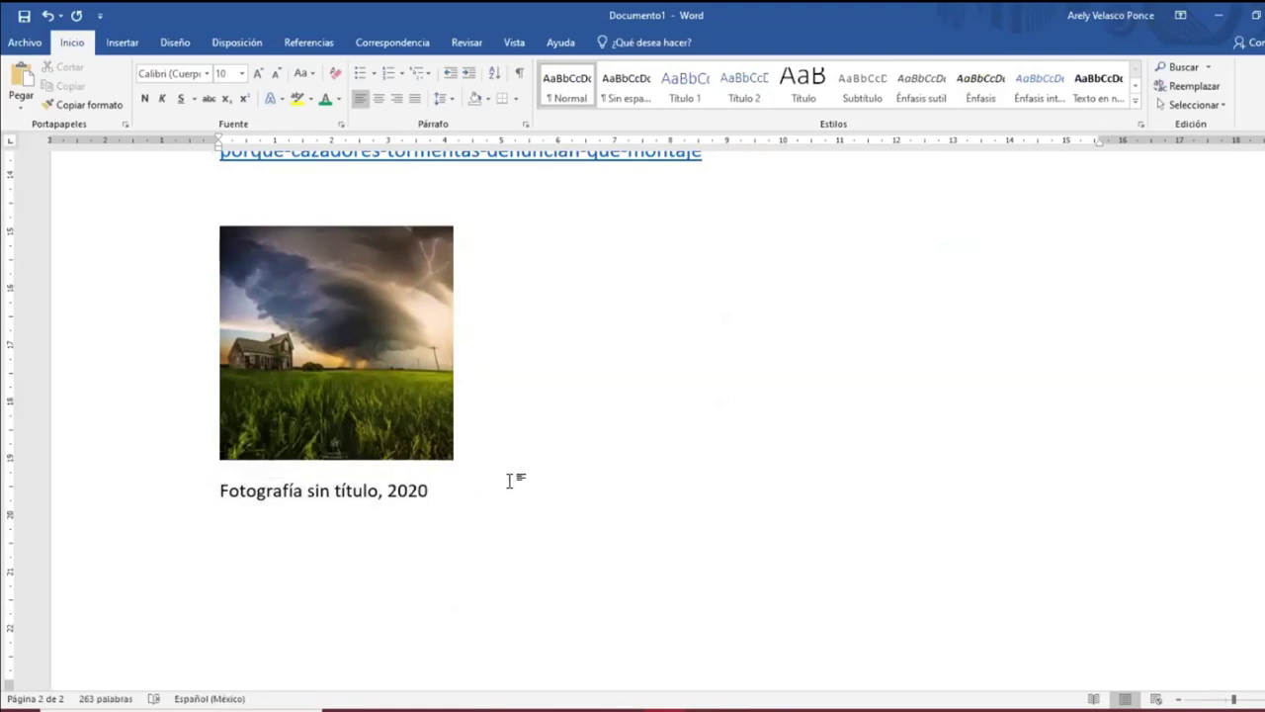
scroll(510, 481, "up", 2)
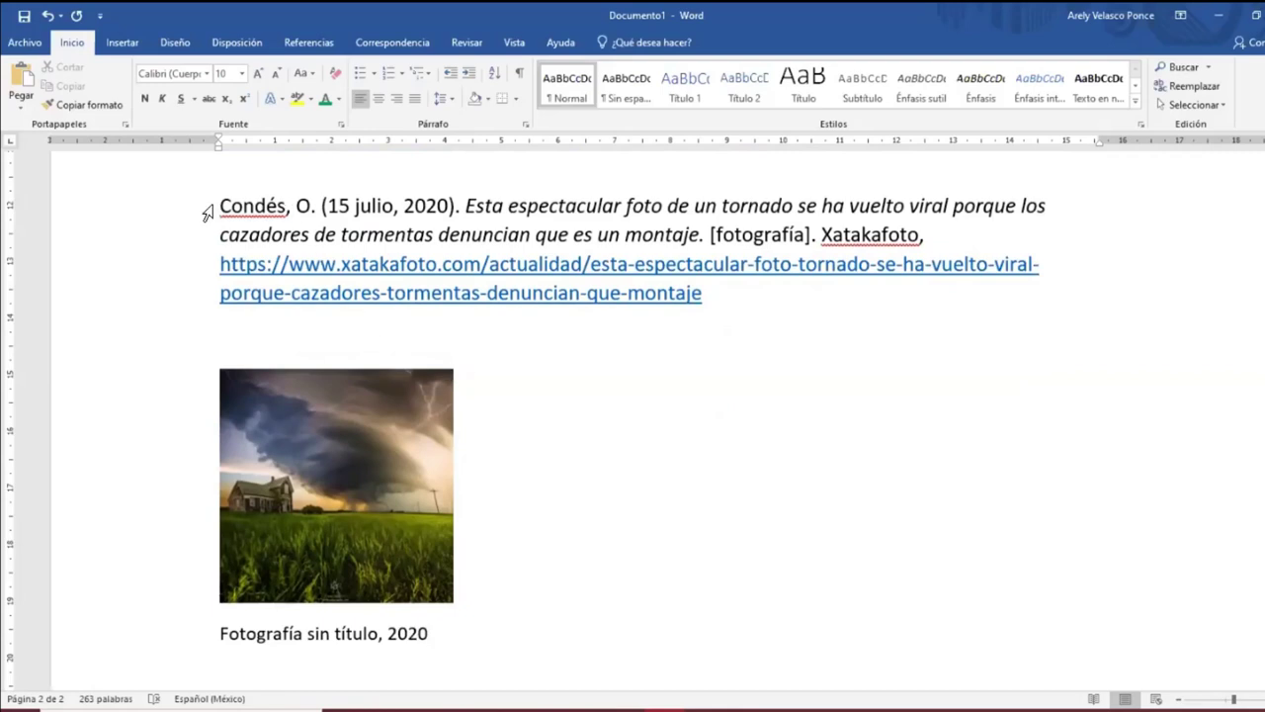
scroll(336, 485, "down", 2)
left_click(354, 491)
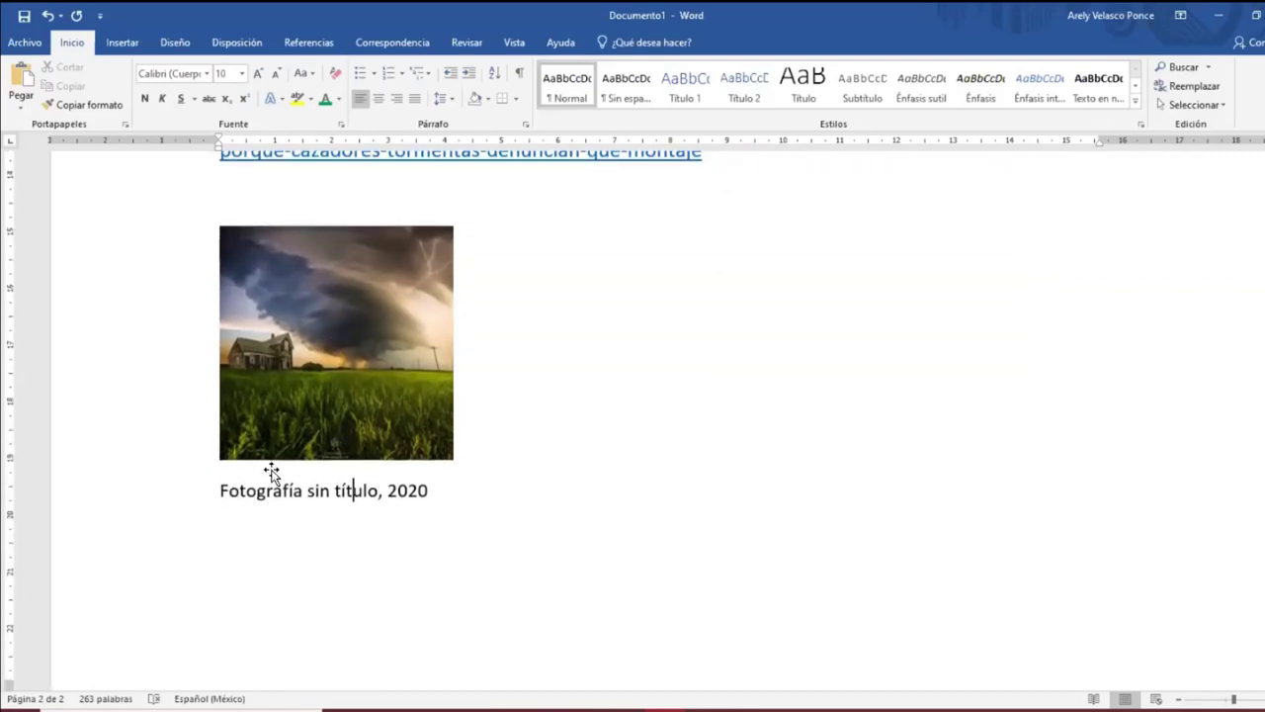
left_click(492, 482)
key("Home")
scroll(611, 535, "up", 3)
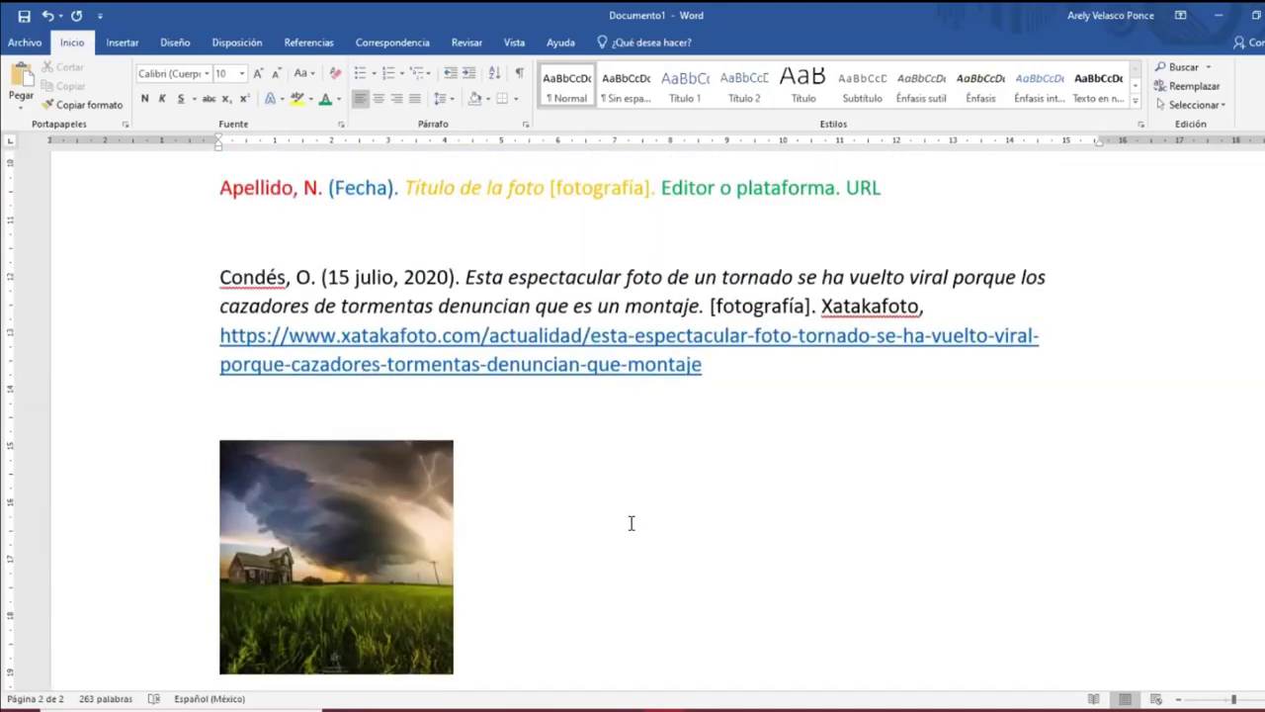
scroll(631, 523, "down", 2)
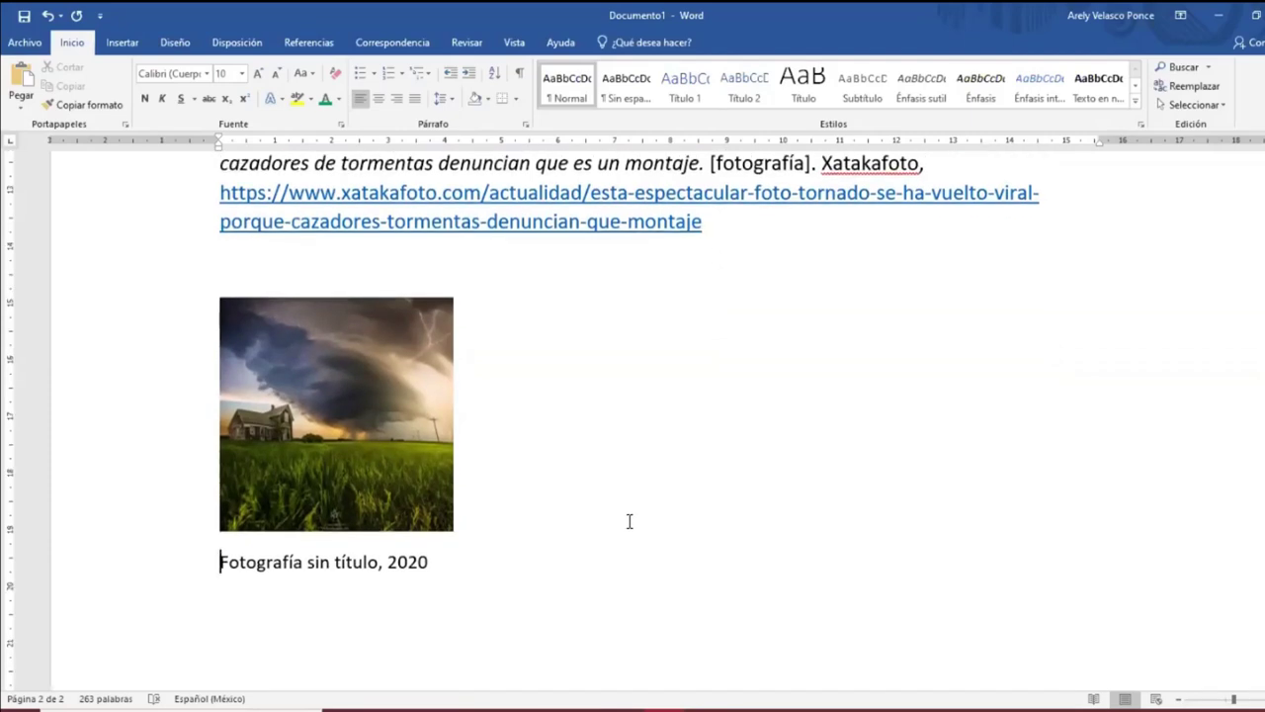
scroll(623, 522, "up", 2)
scroll(623, 522, "down", 2)
scroll(672, 507, "up", 1)
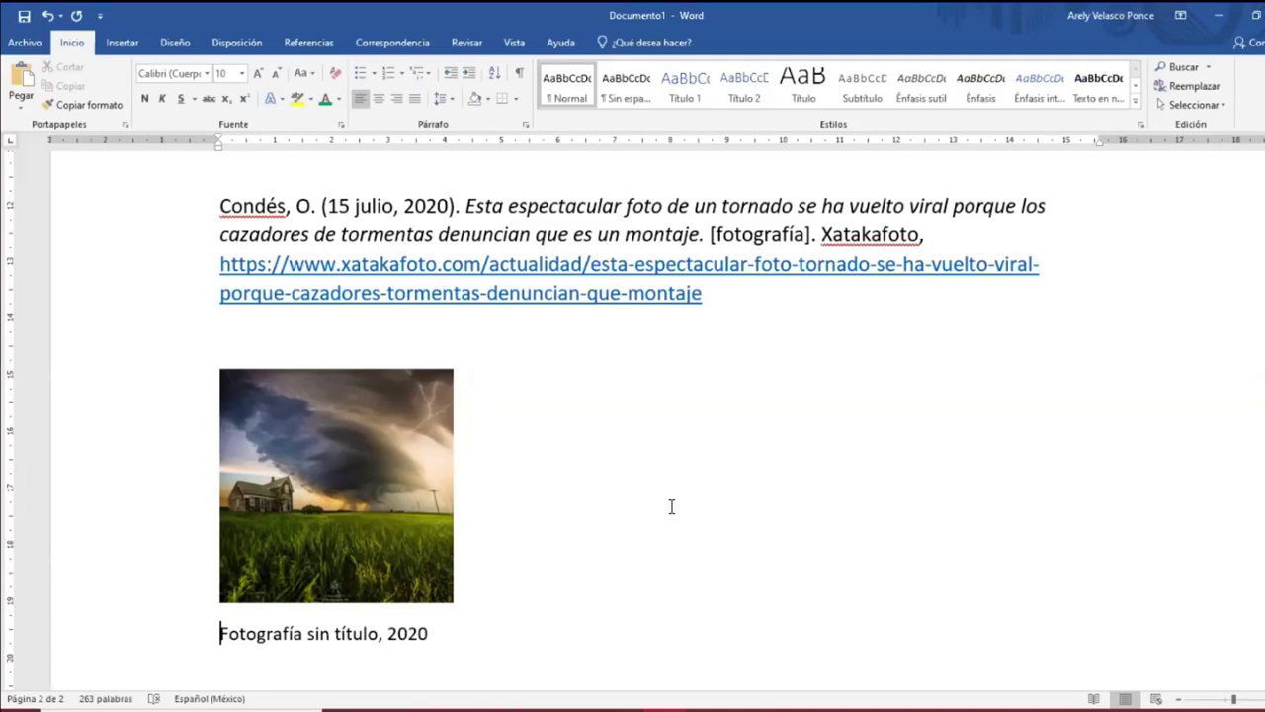
Switch to the APA UNAM Canva tab, scroll to page 24 and present it full screen.
mouse_move(586, 709)
left_click(603, 633)
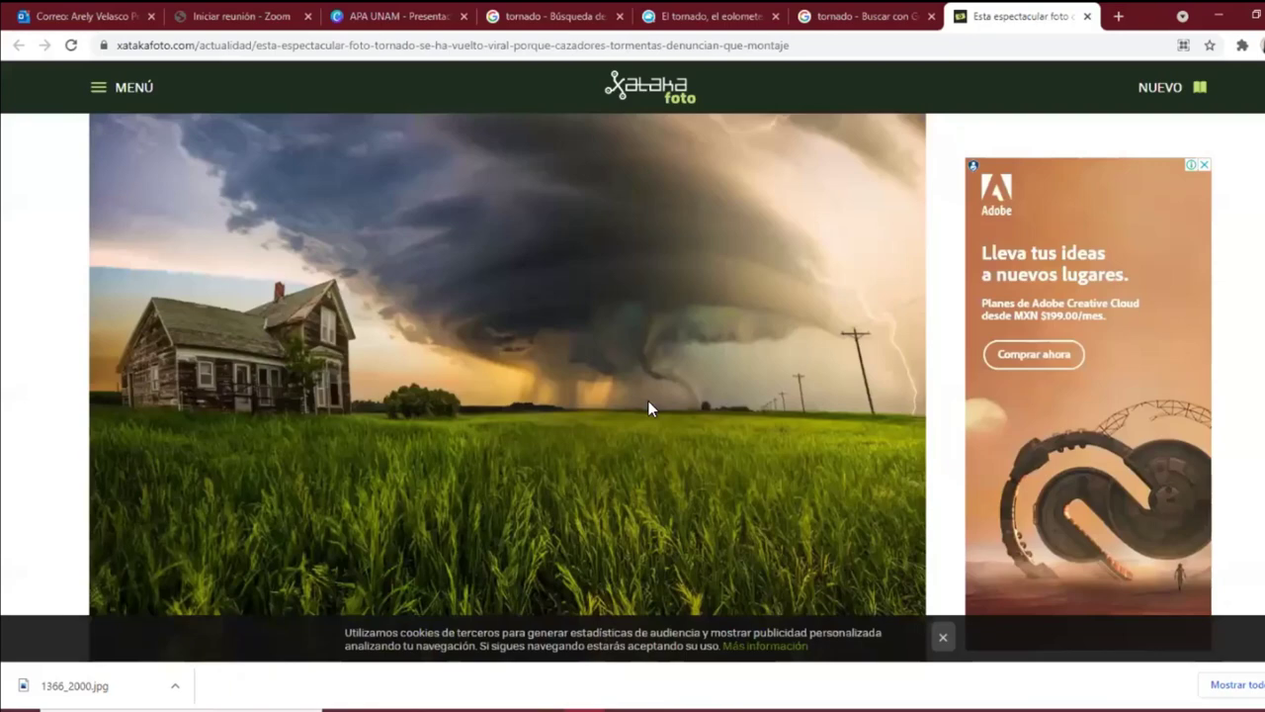
left_click(356, 15)
scroll(934, 336, "down", 2)
scroll(934, 336, "down", 20)
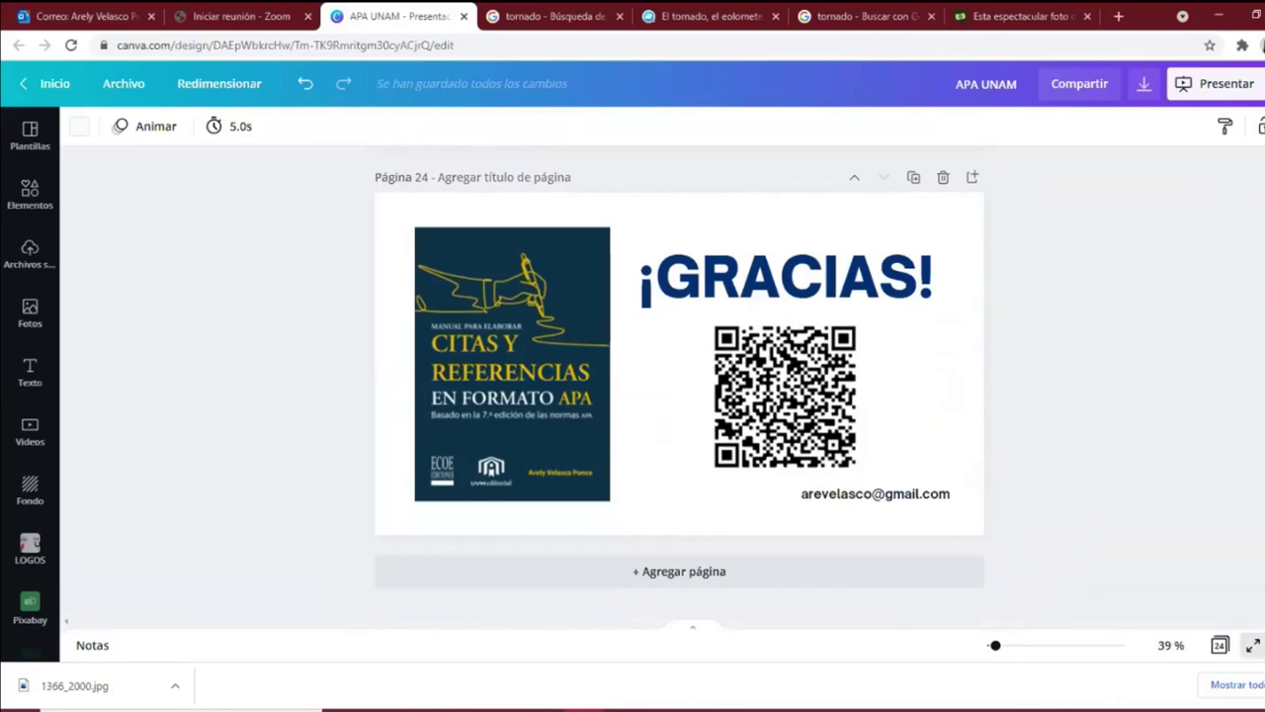
left_click(1253, 645)
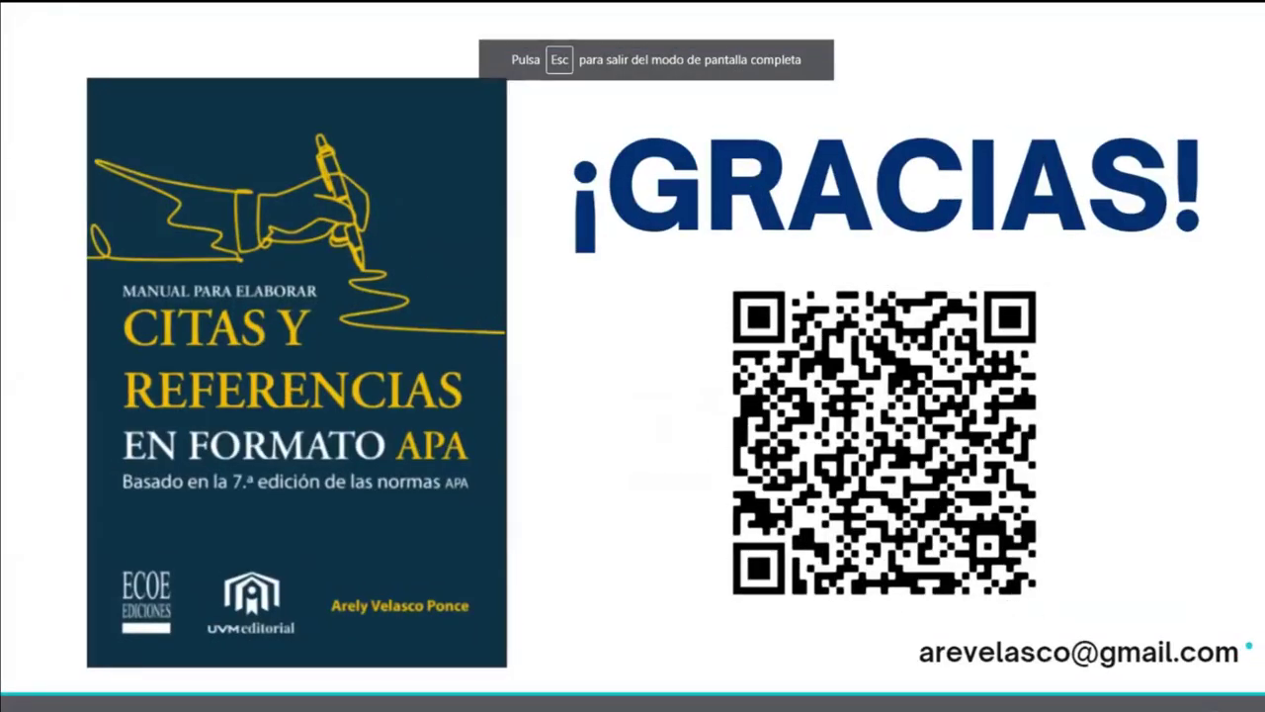